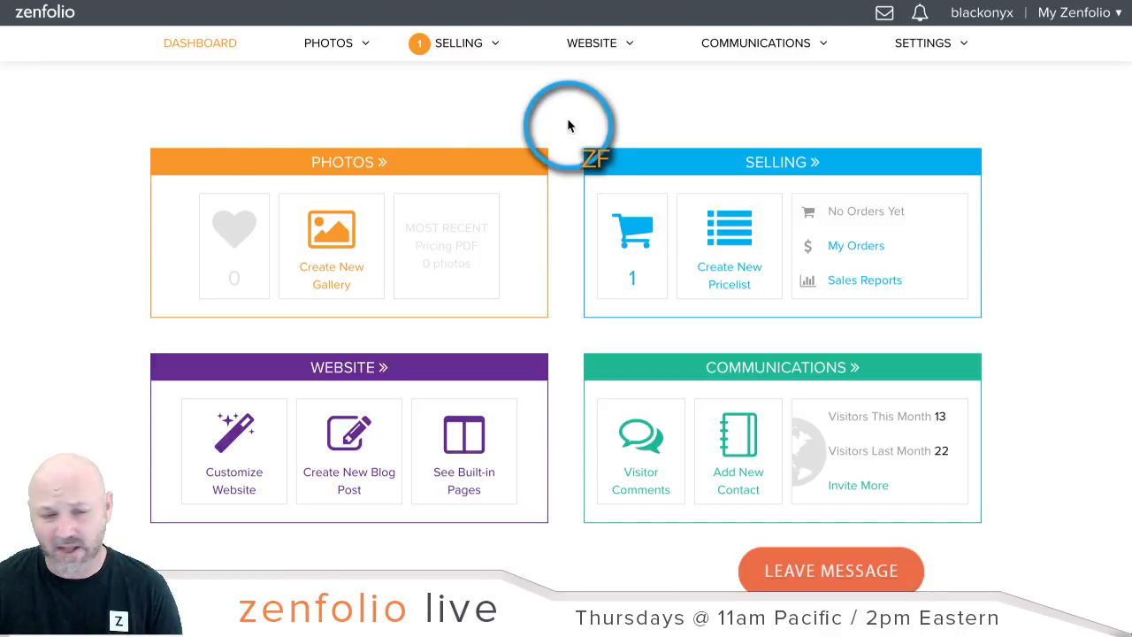
Step: Go to Photos, expand the Clients folder and open the Smith gallery
{"action": "left_click", "coordinate": [341, 164]}
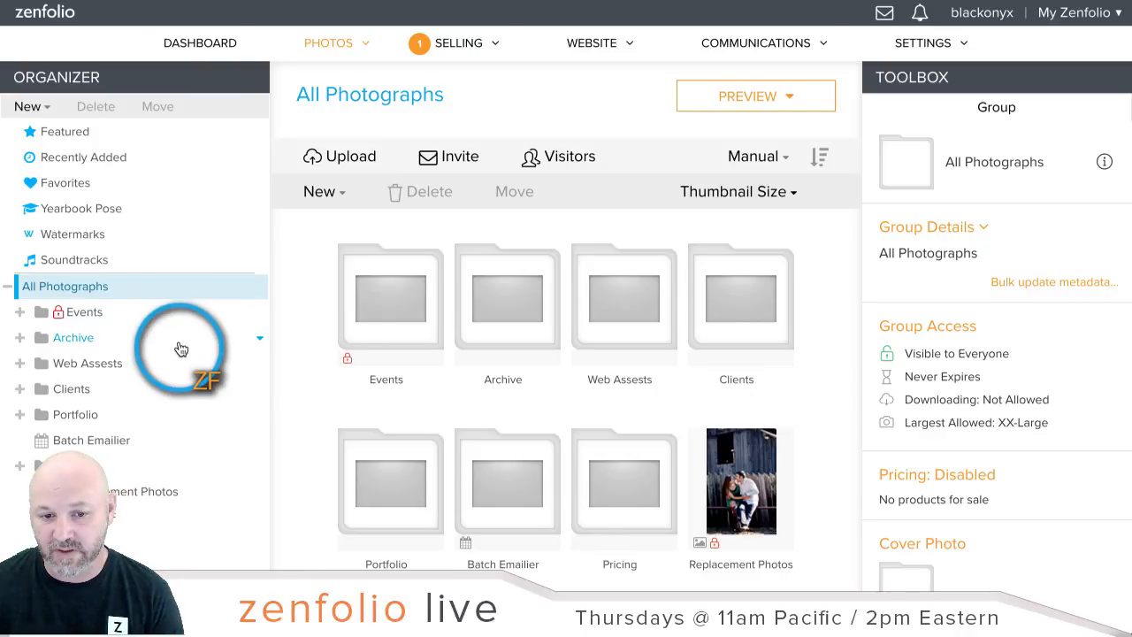
{"action": "scroll", "coordinate": [69, 364], "scroll_direction": "down", "scroll_amount": 1}
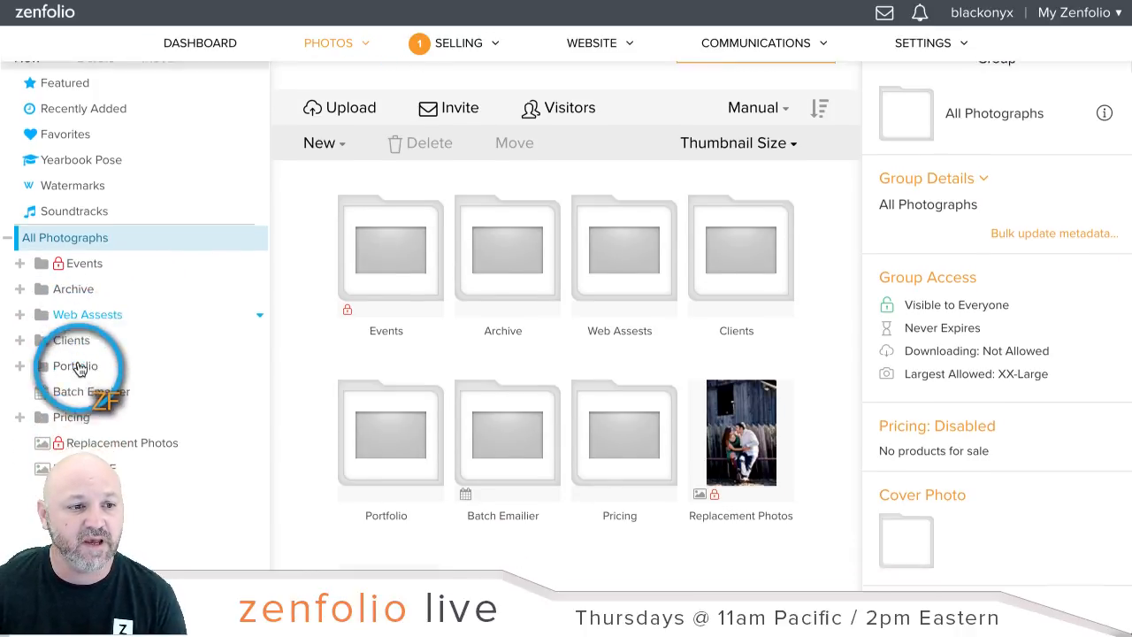
{"action": "left_click", "coordinate": [20, 317]}
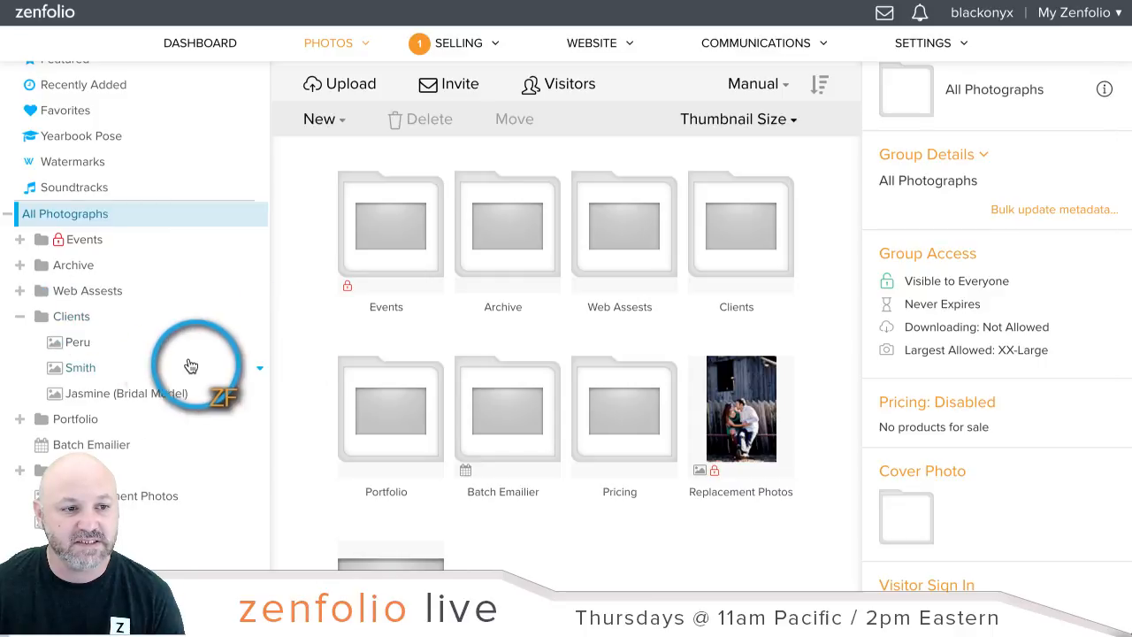
{"action": "left_click", "coordinate": [139, 367]}
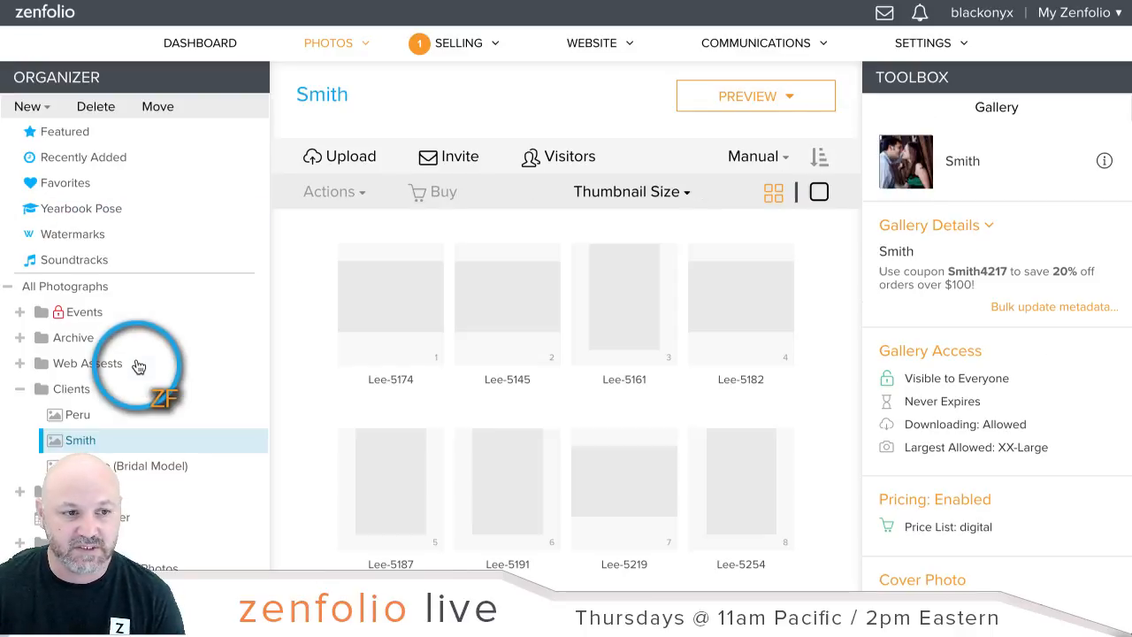
{"action": "scroll", "coordinate": [973, 429], "scroll_direction": "down", "scroll_amount": 1}
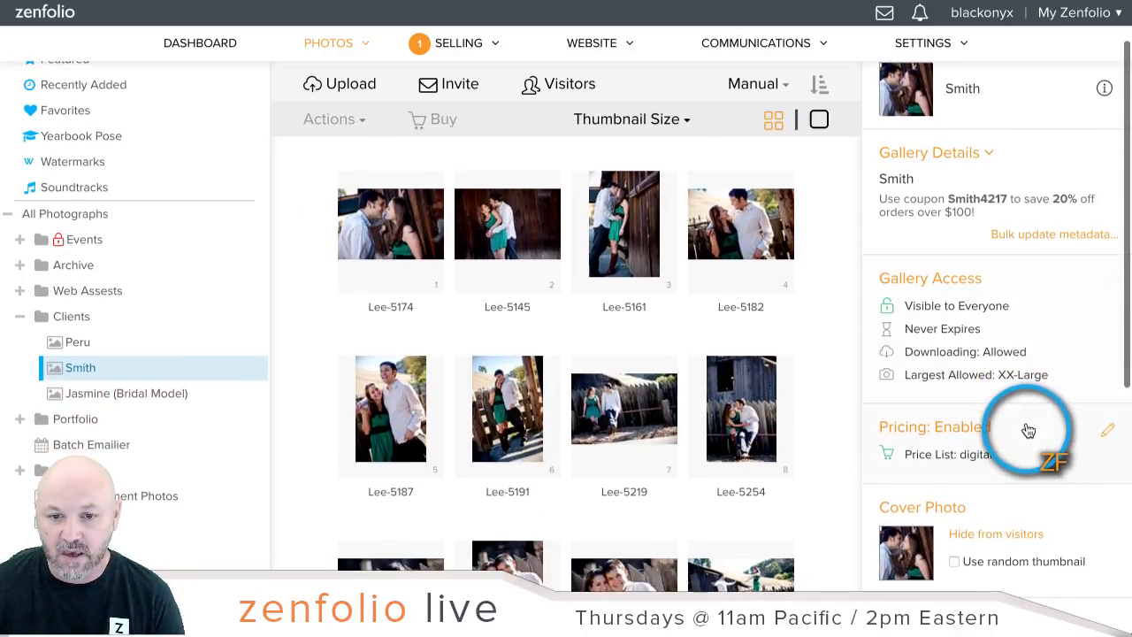
{"action": "scroll", "coordinate": [750, 365], "scroll_direction": "up", "scroll_amount": 1}
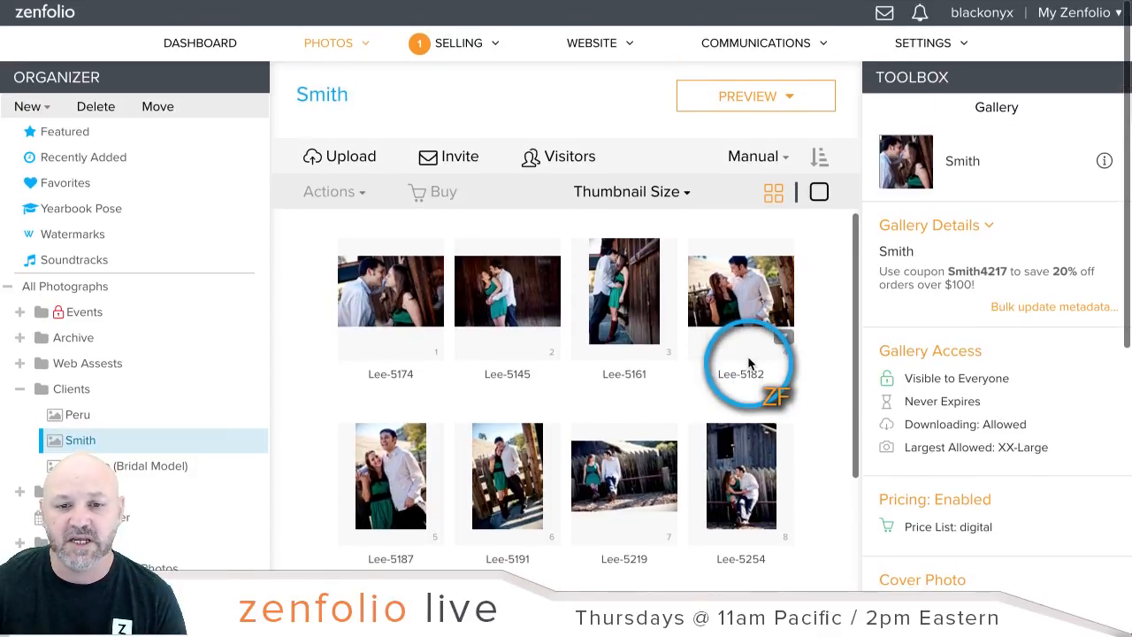
{"action": "scroll", "coordinate": [750, 365], "scroll_direction": "down", "scroll_amount": 1}
{"action": "scroll", "coordinate": [980, 392], "scroll_direction": "down", "scroll_amount": 2}
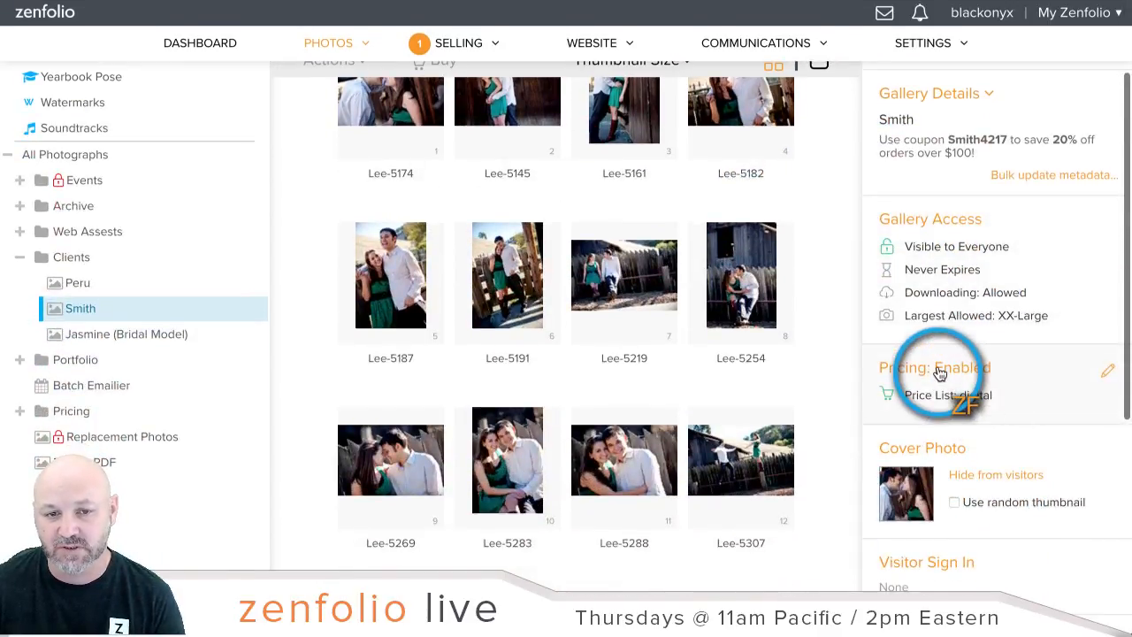
Step: Set the Smith gallery's pricing to Main Price List and save
{"action": "left_click", "coordinate": [939, 370]}
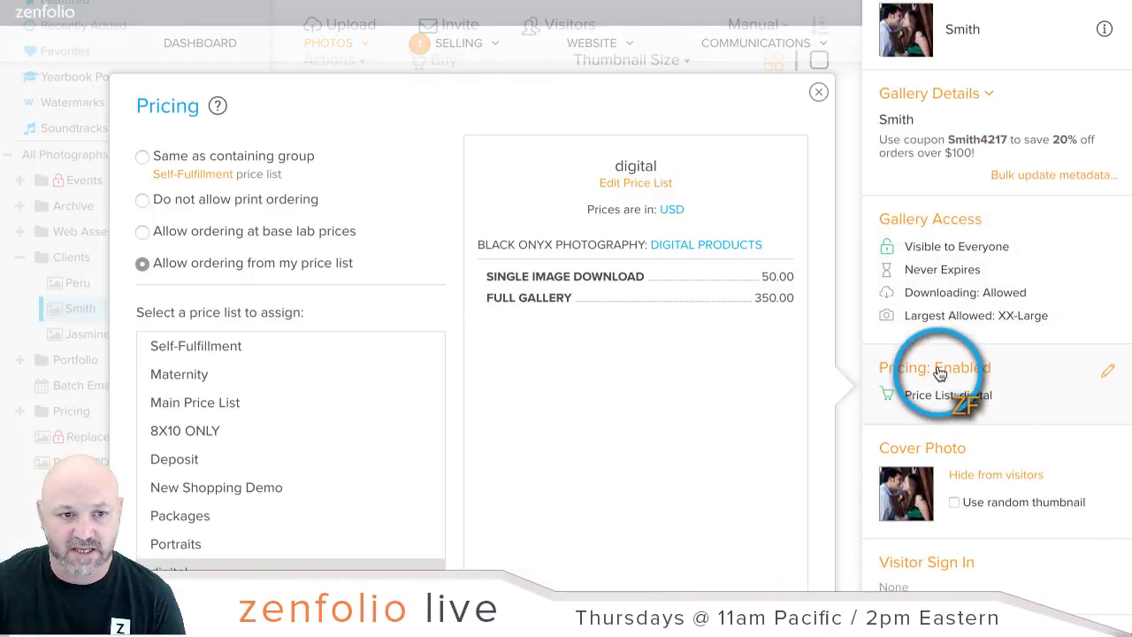
{"action": "left_click", "coordinate": [271, 406]}
{"action": "scroll", "coordinate": [665, 370], "scroll_direction": "down", "scroll_amount": 1}
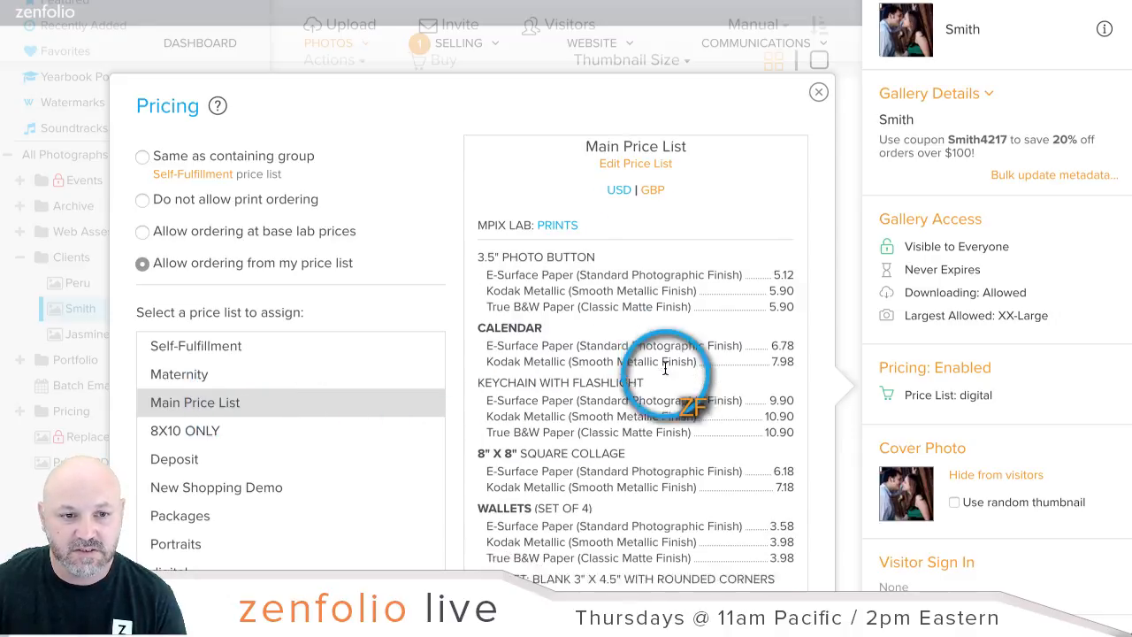
{"action": "scroll", "coordinate": [665, 369], "scroll_direction": "down", "scroll_amount": 6}
{"action": "scroll", "coordinate": [663, 375], "scroll_direction": "up", "scroll_amount": 1}
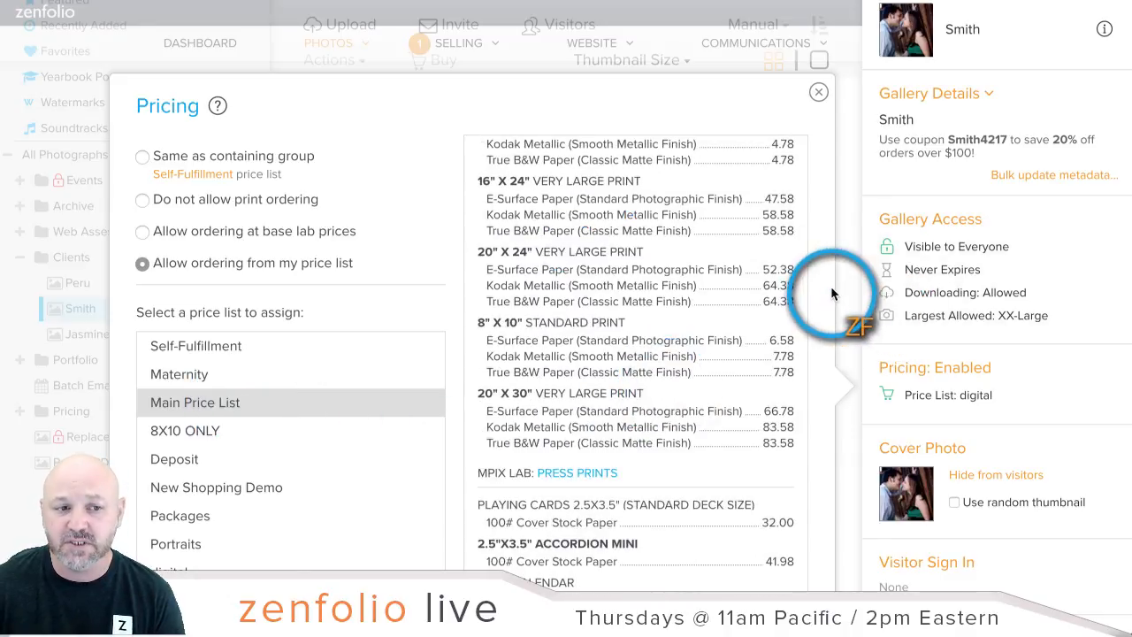
{"action": "scroll", "coordinate": [830, 286], "scroll_direction": "down", "scroll_amount": 5}
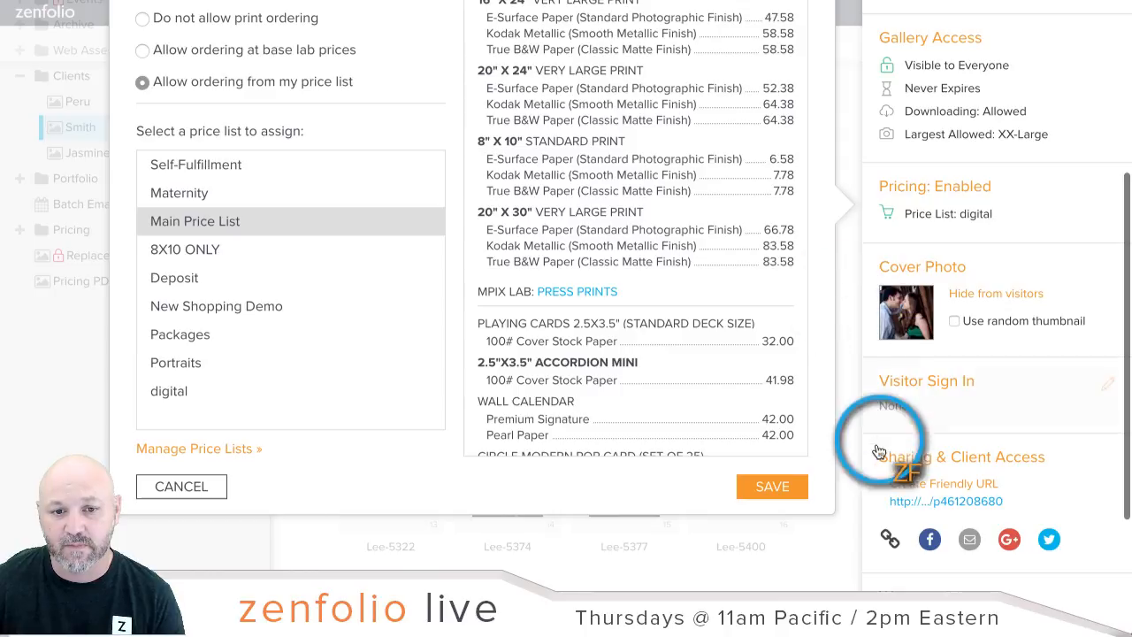
{"action": "left_click", "coordinate": [773, 487]}
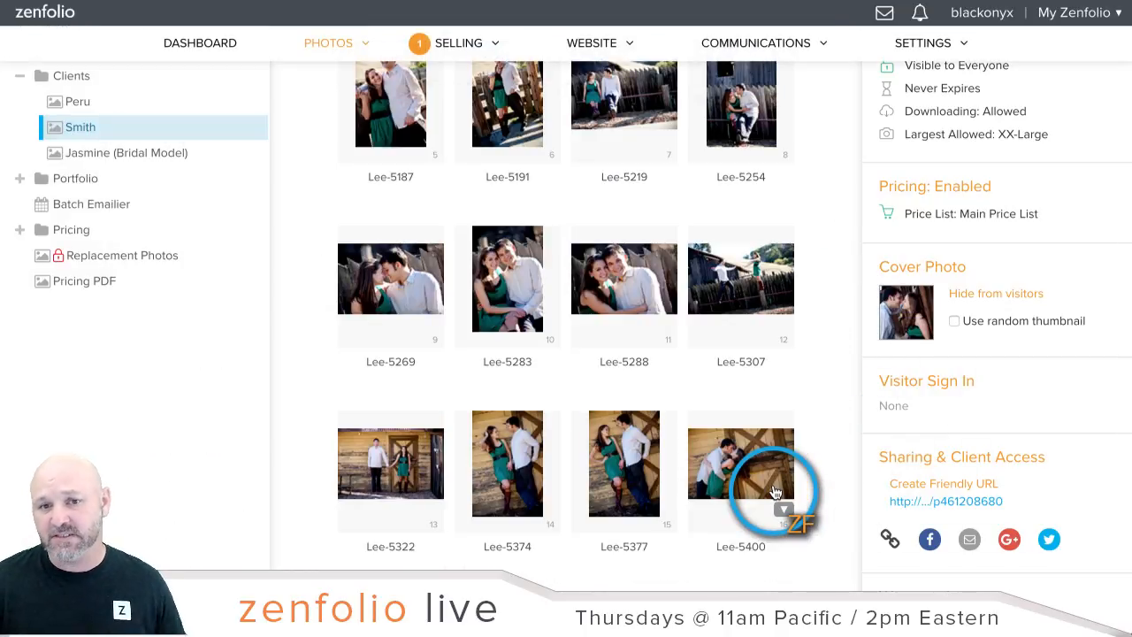
Step: Recheck the gallery's pricing settings and close them without changes
{"action": "scroll", "coordinate": [775, 492], "scroll_direction": "up", "scroll_amount": 5}
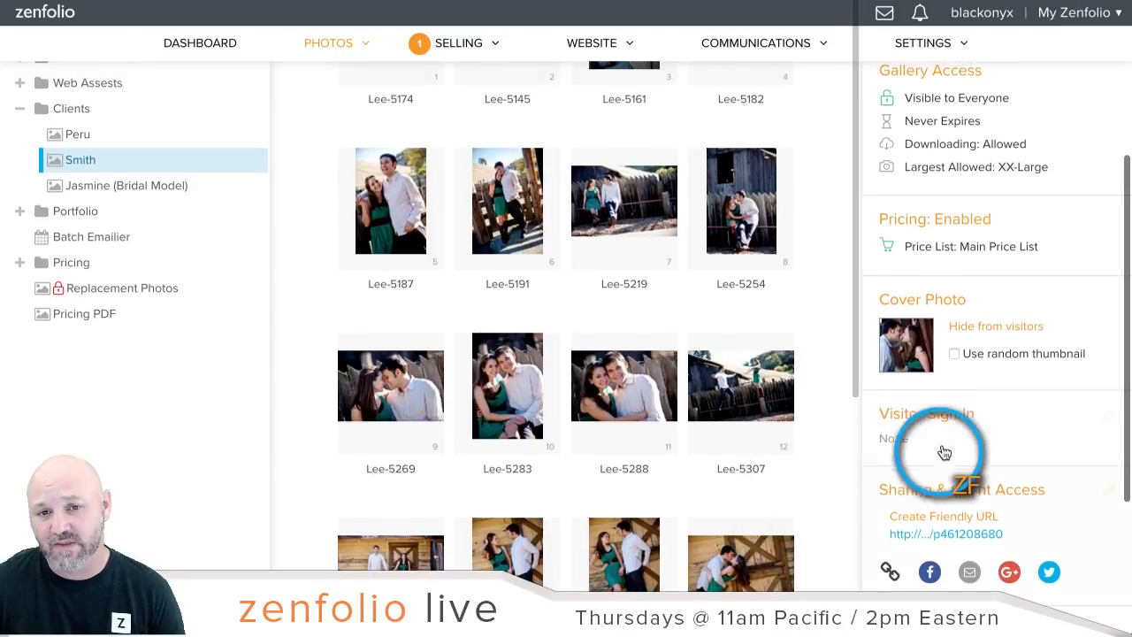
{"action": "scroll", "coordinate": [951, 447], "scroll_direction": "up", "scroll_amount": 1}
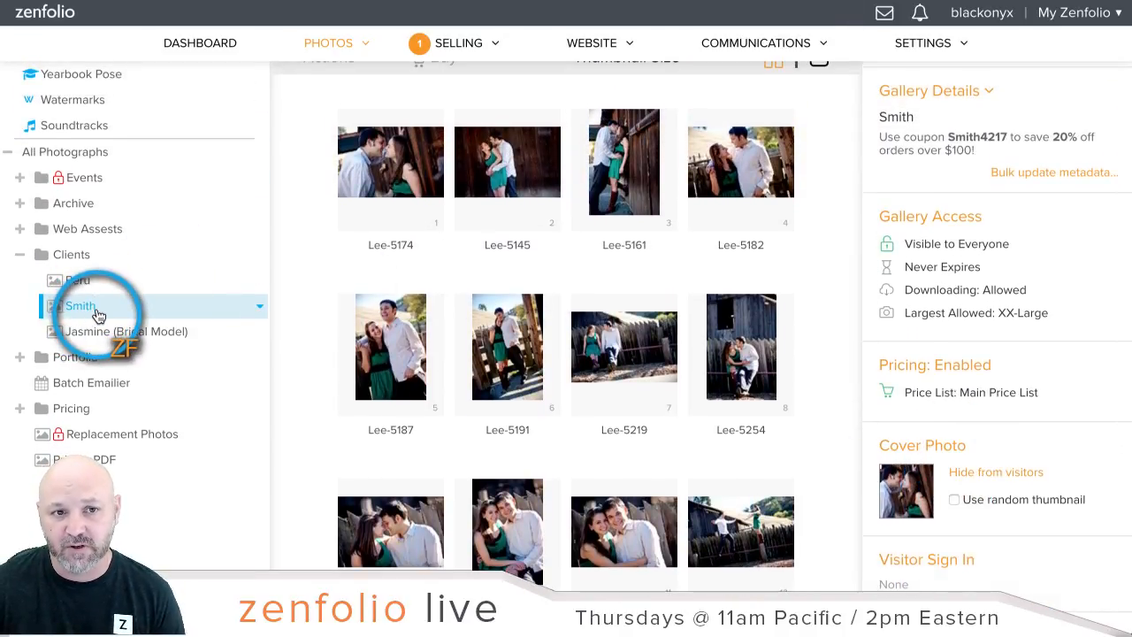
{"action": "scroll", "coordinate": [964, 257], "scroll_direction": "up", "scroll_amount": 2}
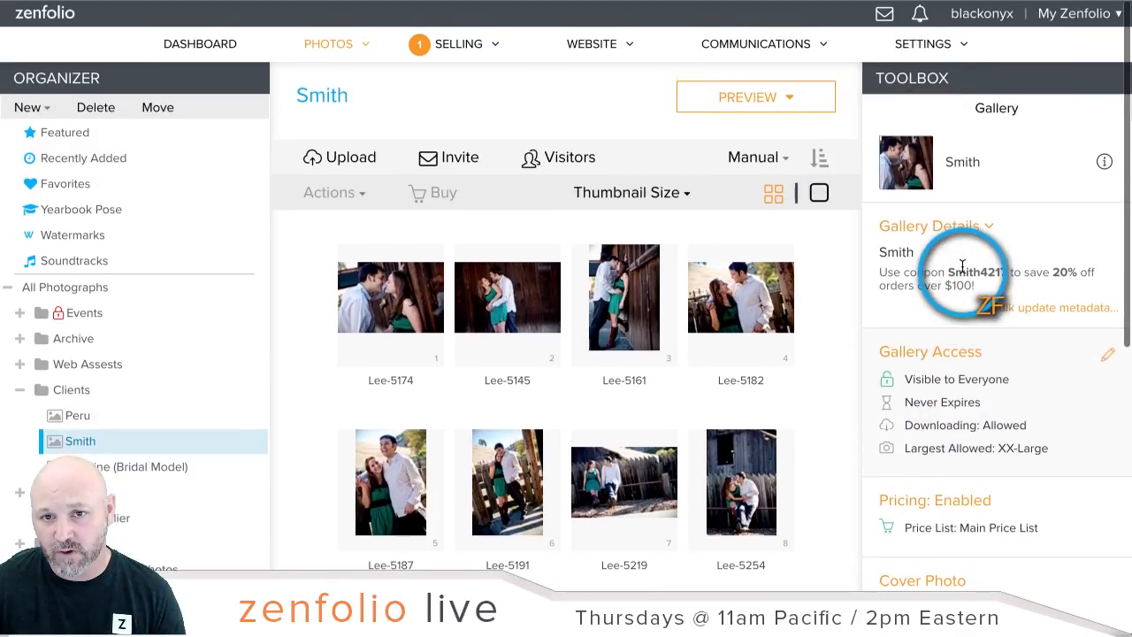
{"action": "scroll", "coordinate": [960, 363], "scroll_direction": "down", "scroll_amount": 1}
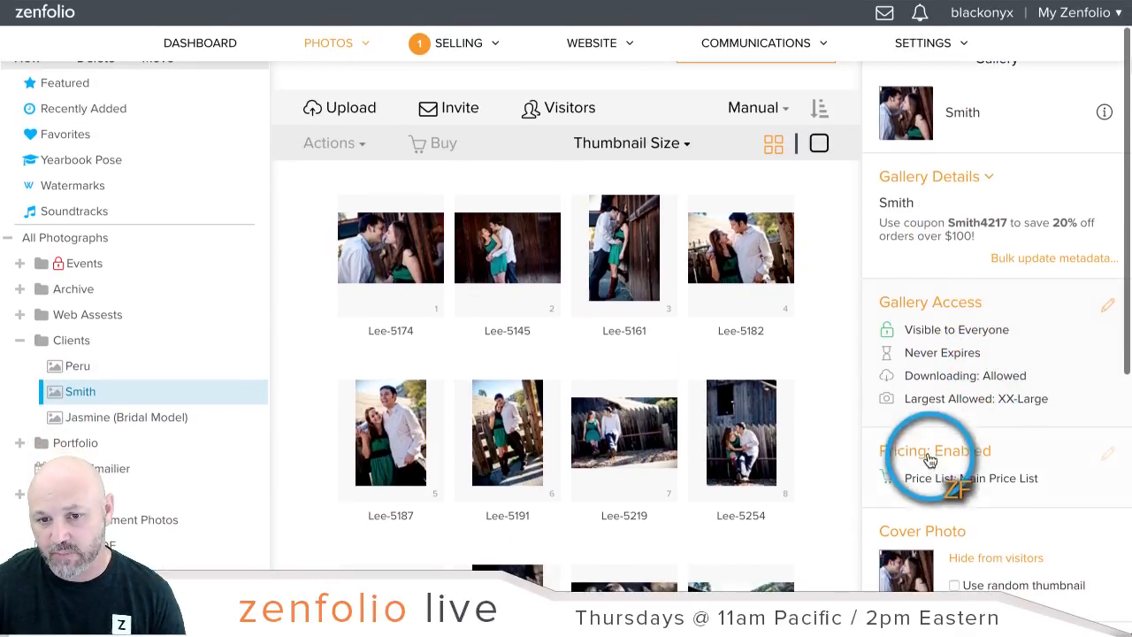
{"action": "left_click", "coordinate": [926, 462]}
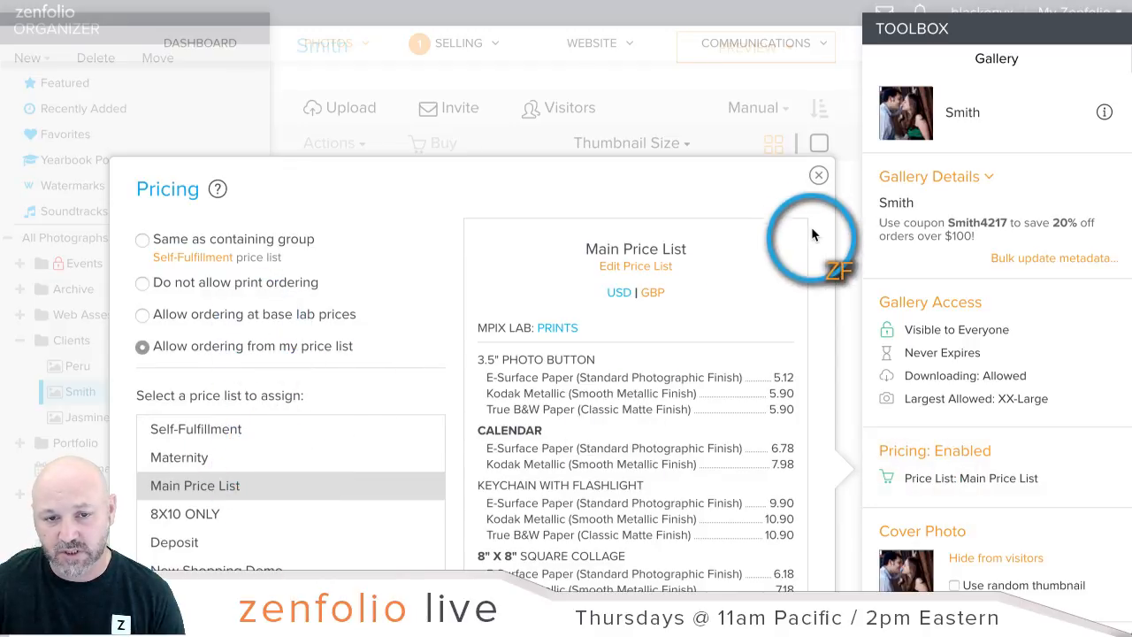
{"action": "left_click", "coordinate": [819, 180]}
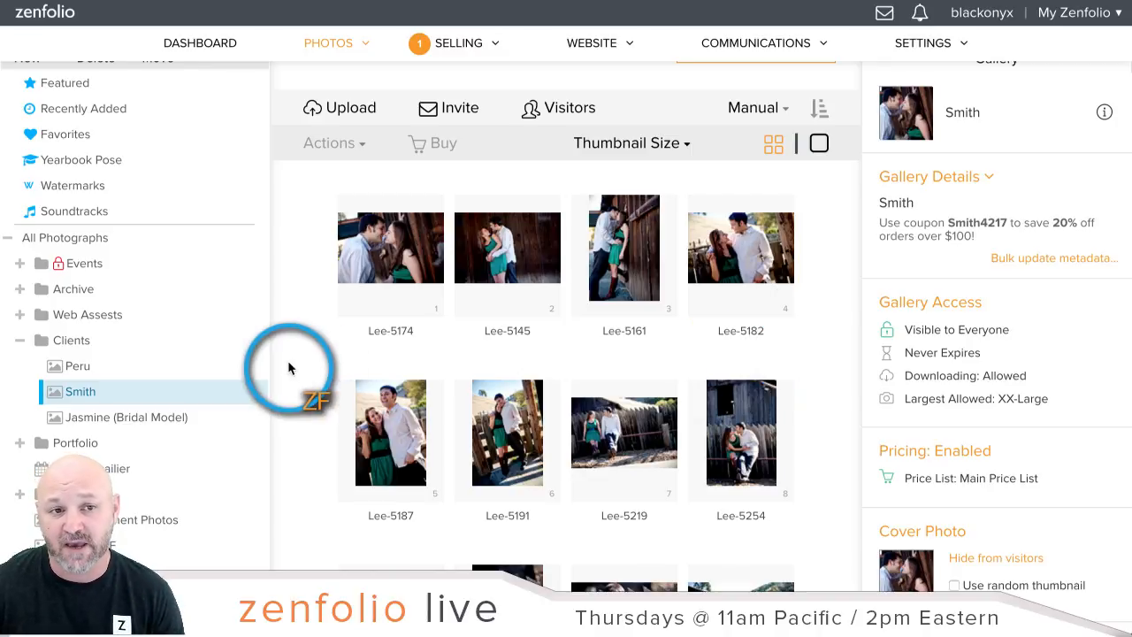
Step: Scroll to the top of the Smith gallery and open the Preview dropdown
{"action": "scroll", "coordinate": [631, 256], "scroll_direction": "up", "scroll_amount": 1}
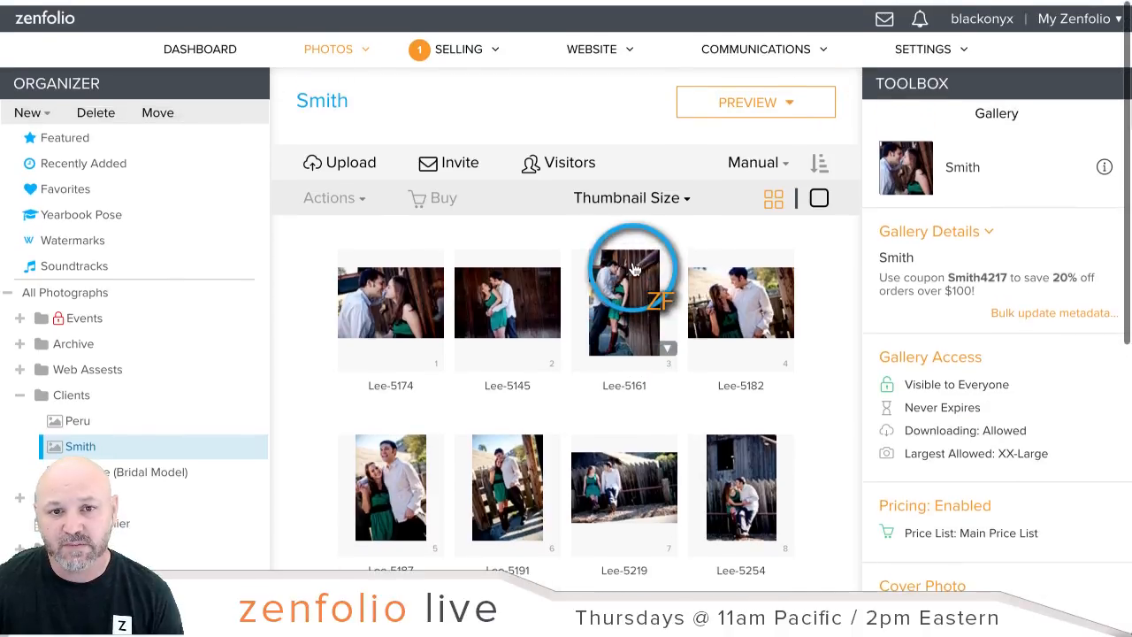
{"action": "left_click", "coordinate": [722, 104]}
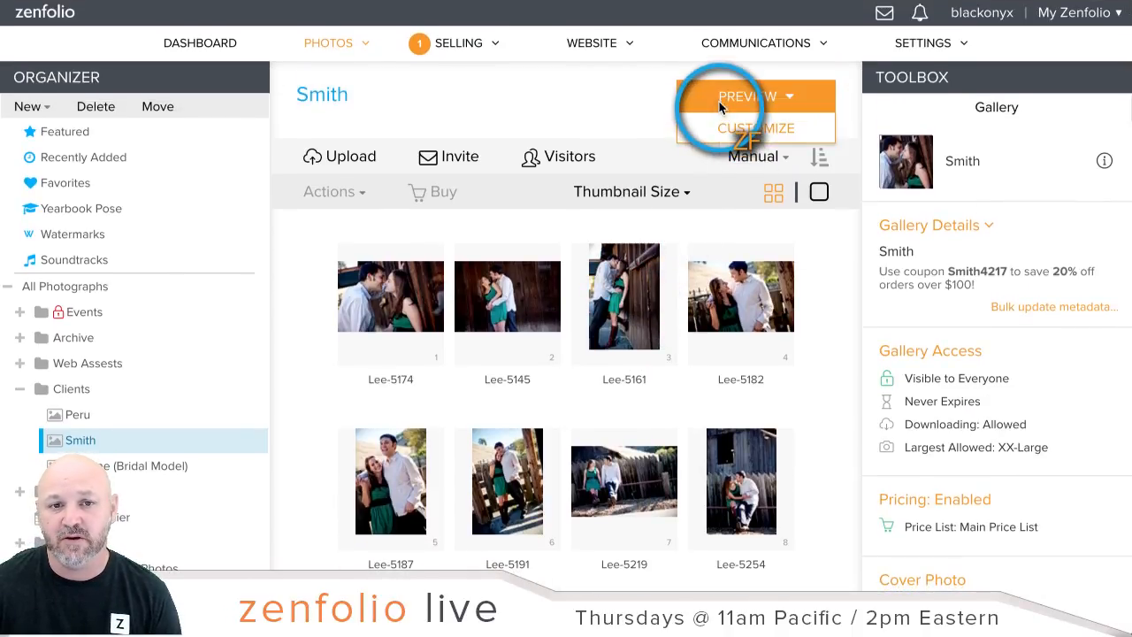
{"action": "right_click", "coordinate": [724, 103]}
{"action": "left_click", "coordinate": [731, 109]}
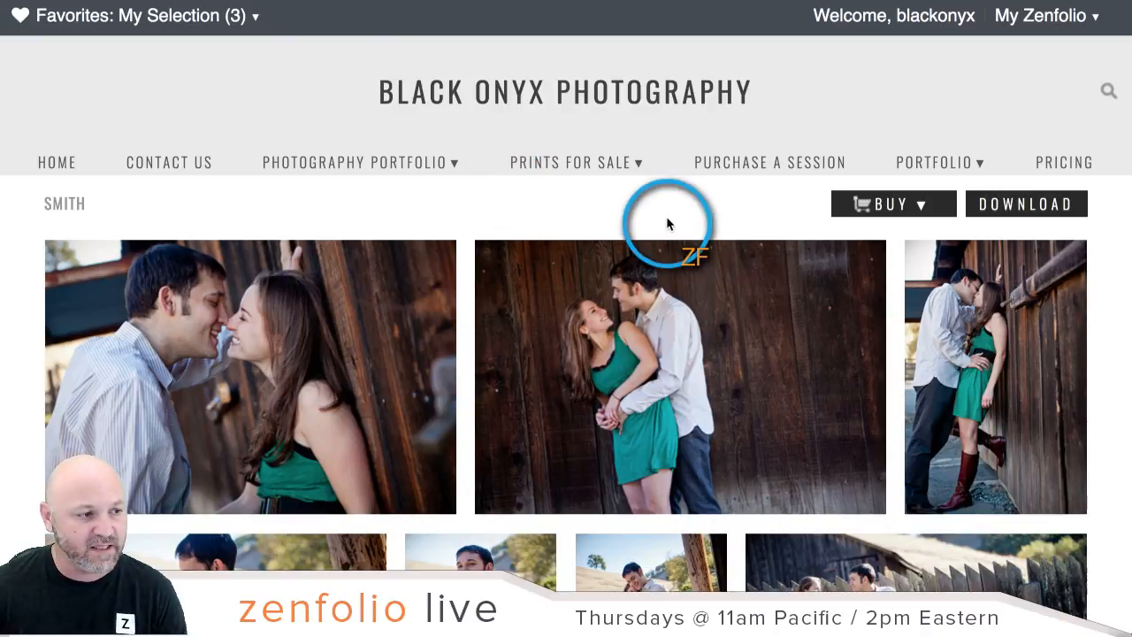
{"action": "left_click", "coordinate": [925, 204]}
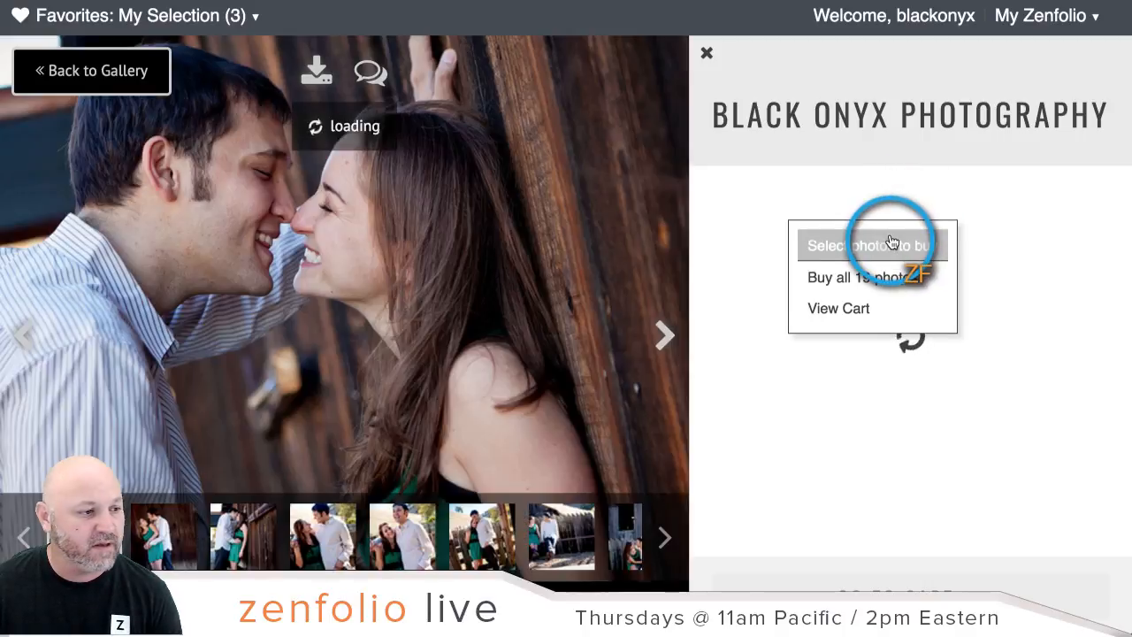
{"action": "left_click", "coordinate": [896, 244]}
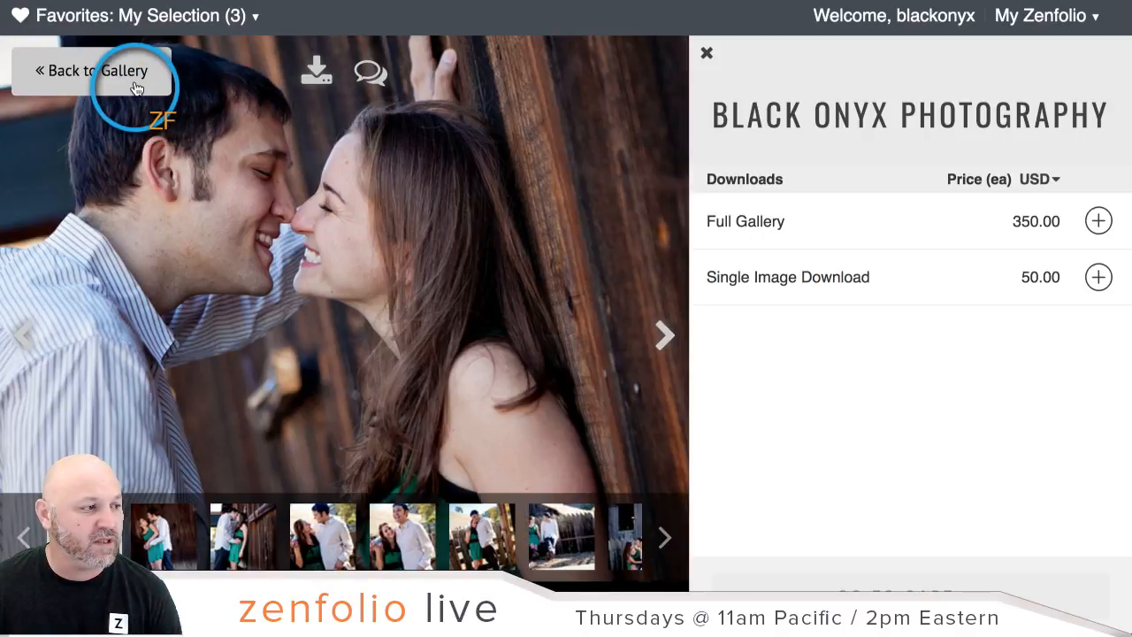
{"action": "left_click", "coordinate": [126, 75]}
{"action": "left_click", "coordinate": [372, 16]}
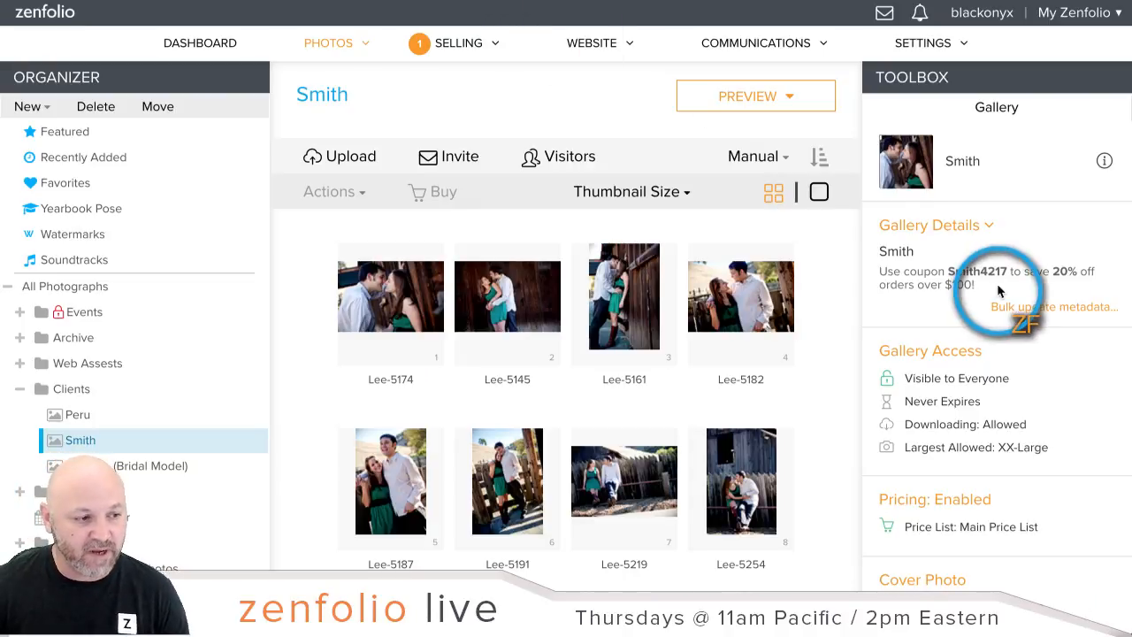
Step: Copy the gallery link from Sharing & Client Access, cancel, and open it in Firefox
{"action": "scroll", "coordinate": [998, 296], "scroll_direction": "down", "scroll_amount": 4}
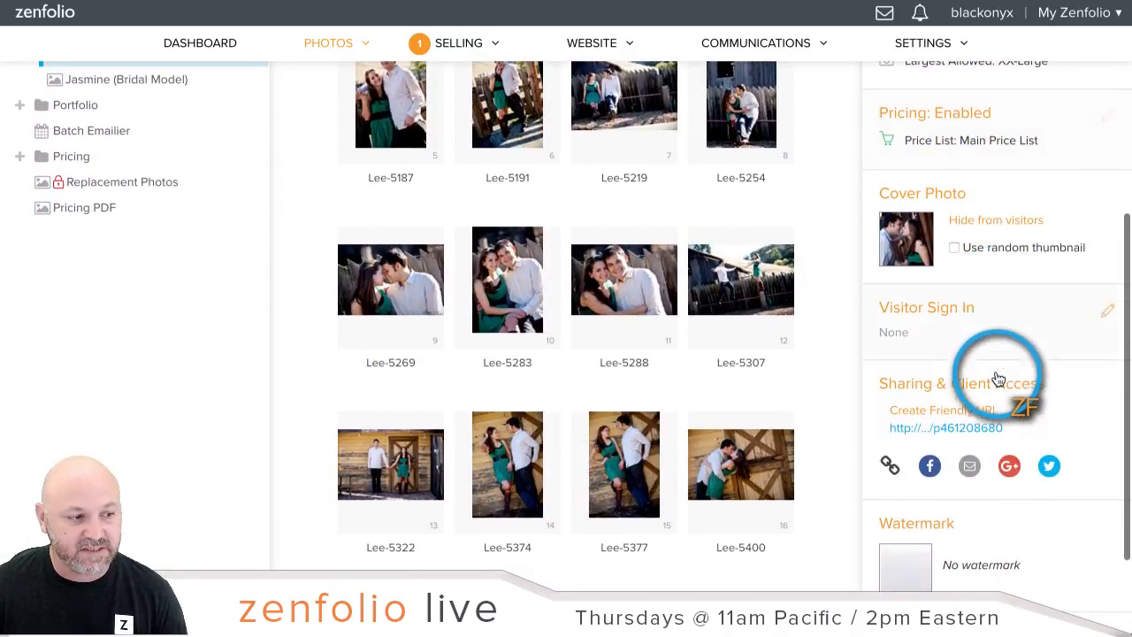
{"action": "left_click", "coordinate": [998, 380]}
{"action": "left_click", "coordinate": [543, 397]}
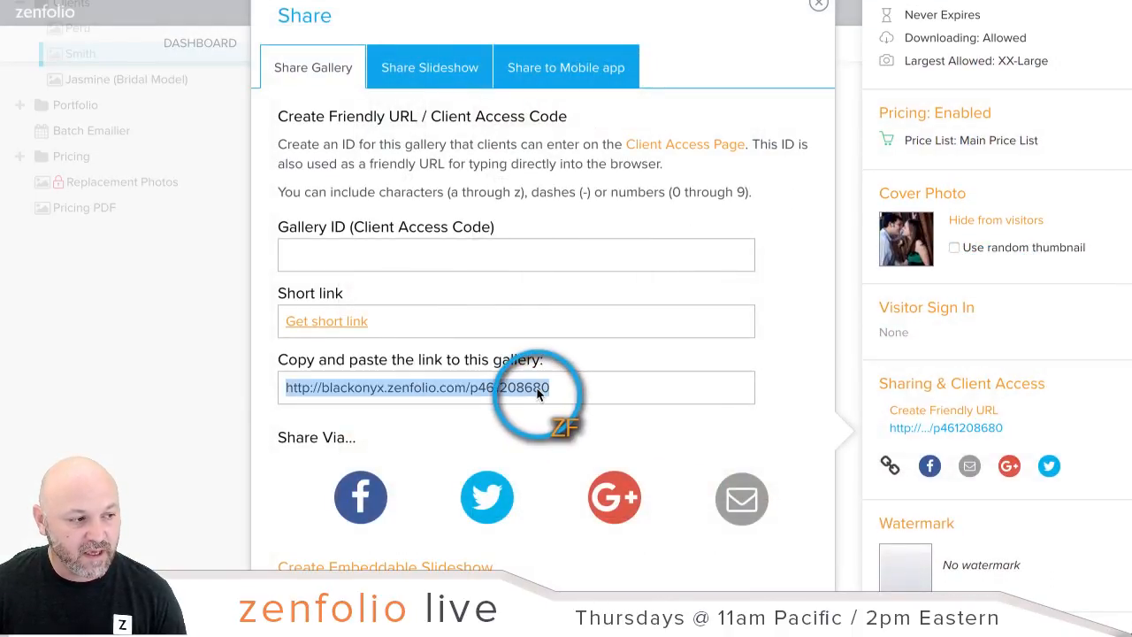
{"action": "right_click", "coordinate": [540, 394]}
{"action": "left_click", "coordinate": [584, 426]}
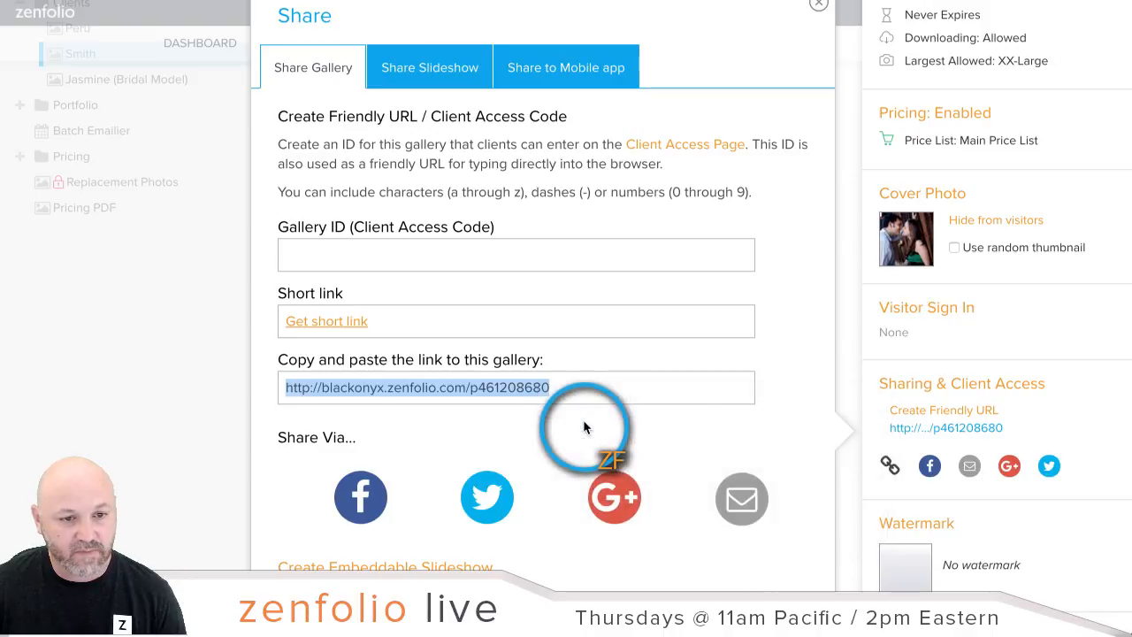
{"action": "scroll", "coordinate": [720, 433], "scroll_direction": "down", "scroll_amount": 3}
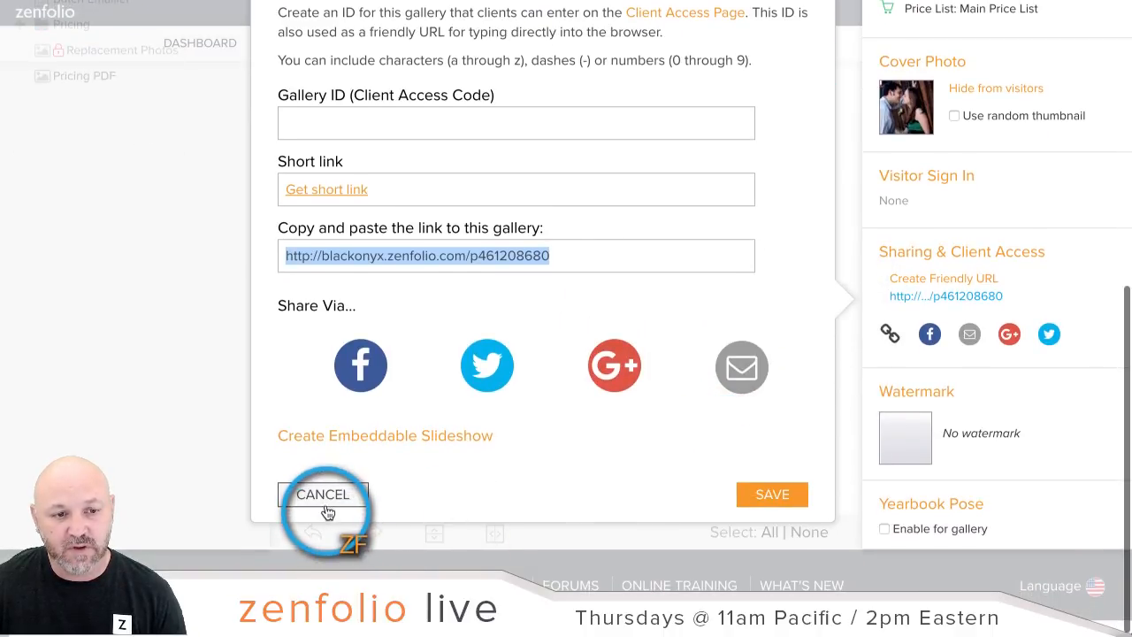
{"action": "left_click", "coordinate": [319, 494]}
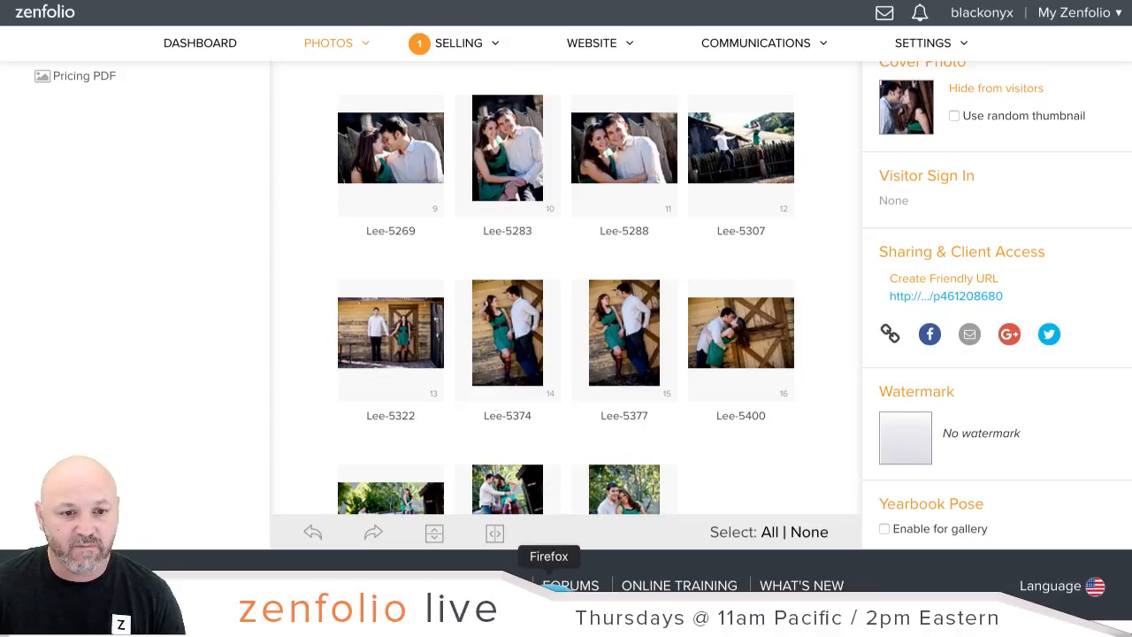
{"action": "left_click", "coordinate": [501, 233]}
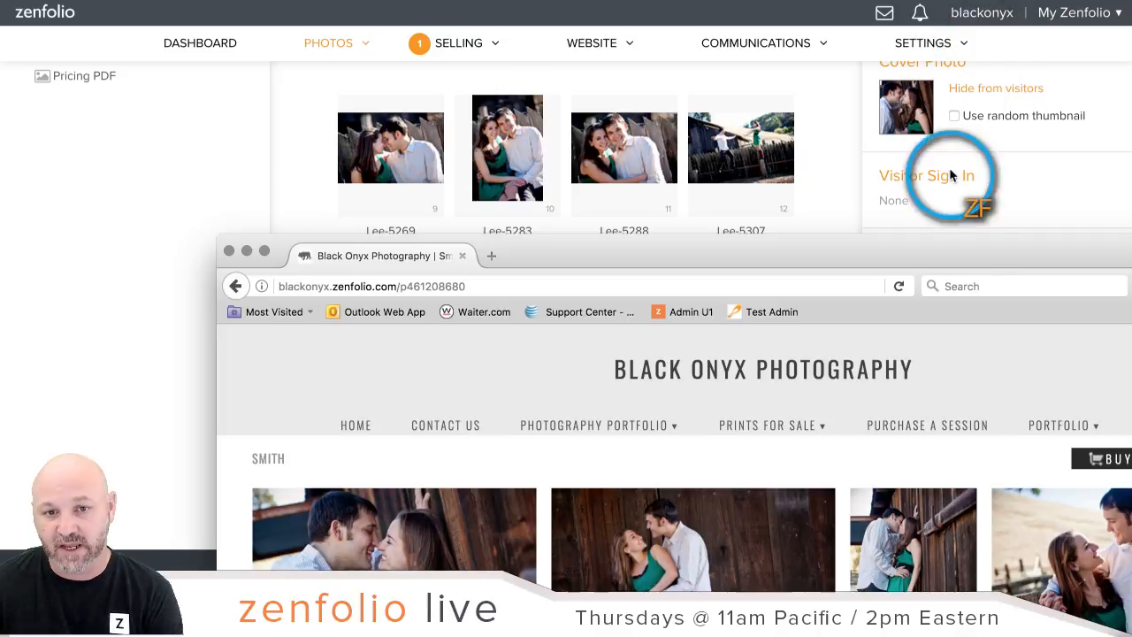
Step: In the storefront, select two photos to buy via BUY > Select photos to buy
{"action": "left_click_drag", "start_coordinate": [967, 246], "coordinate": [756, 0]}
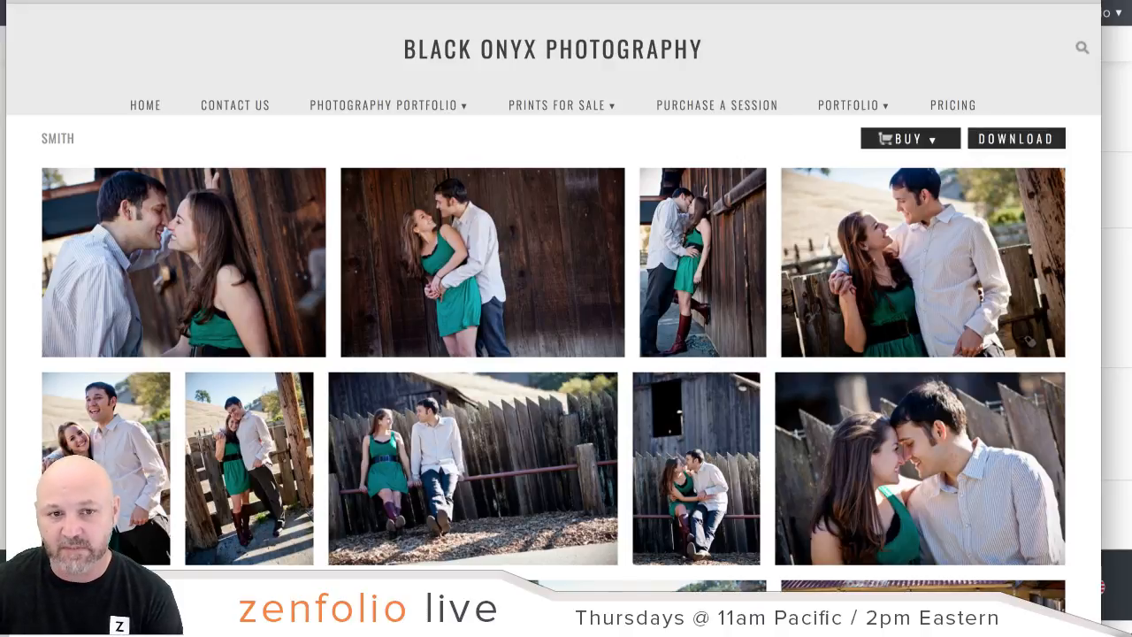
{"action": "left_click", "coordinate": [927, 138]}
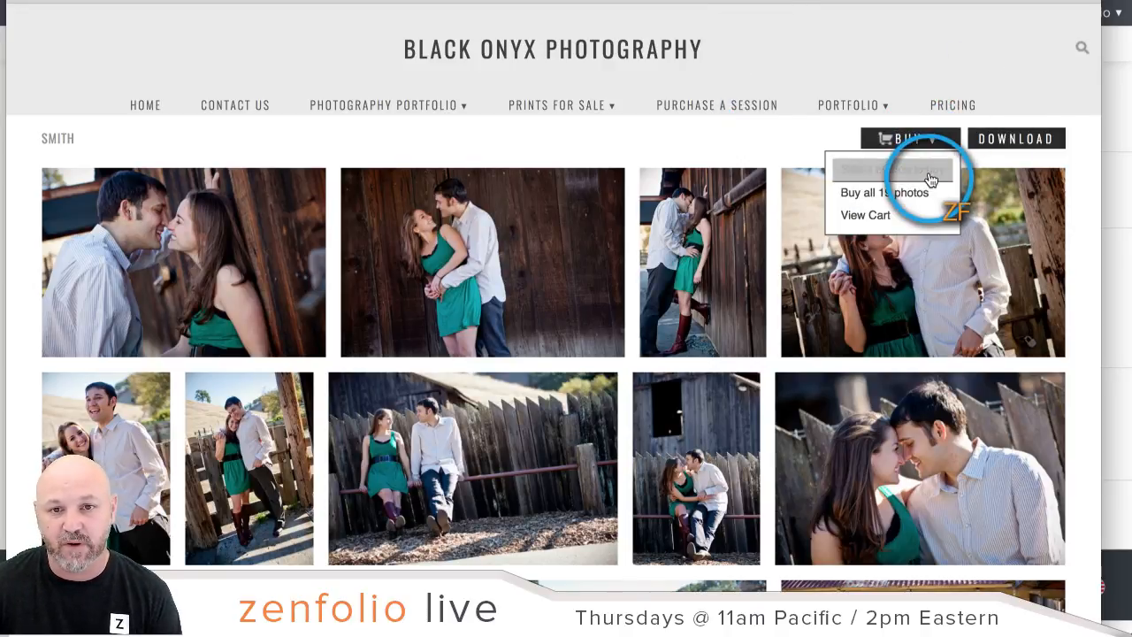
{"action": "left_click", "coordinate": [929, 172]}
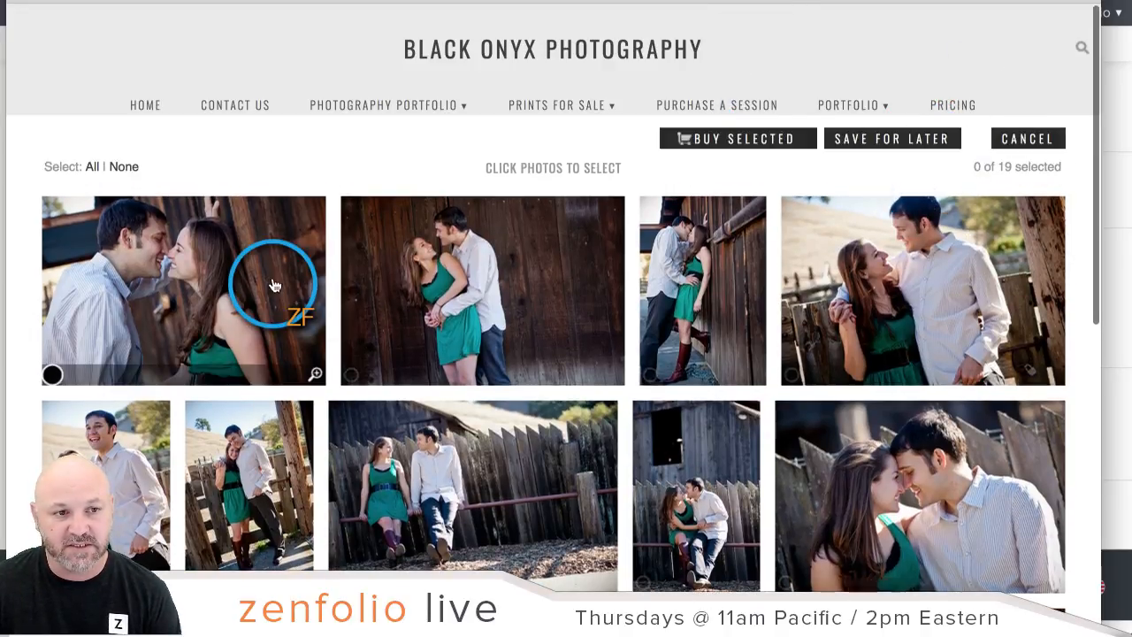
{"action": "left_click", "coordinate": [275, 285]}
{"action": "left_click", "coordinate": [518, 304]}
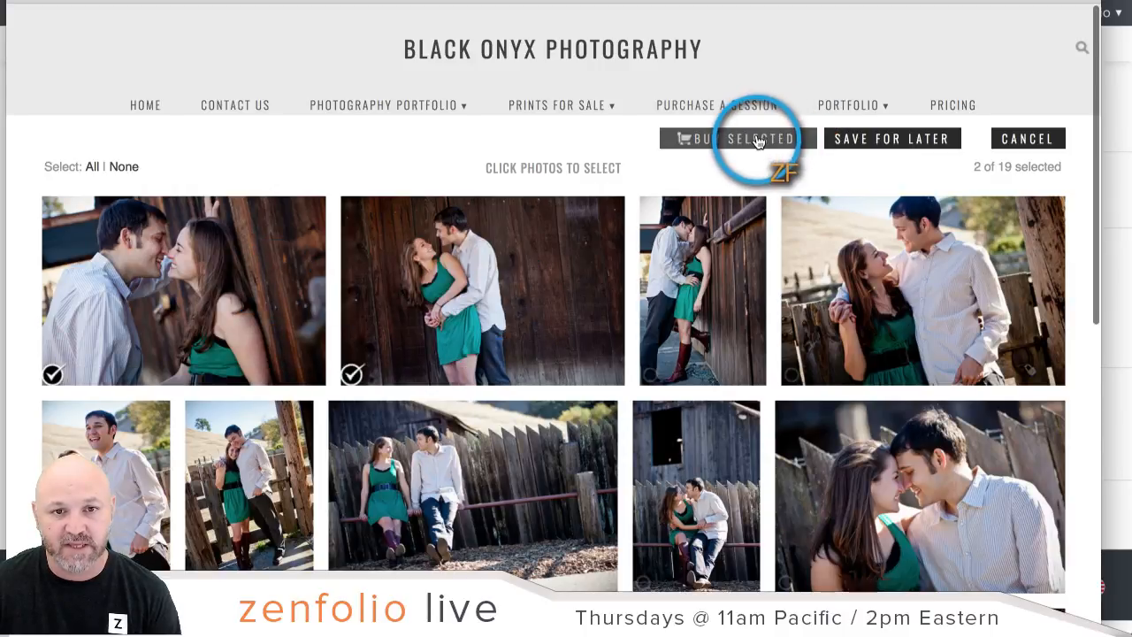
{"action": "left_click", "coordinate": [758, 141]}
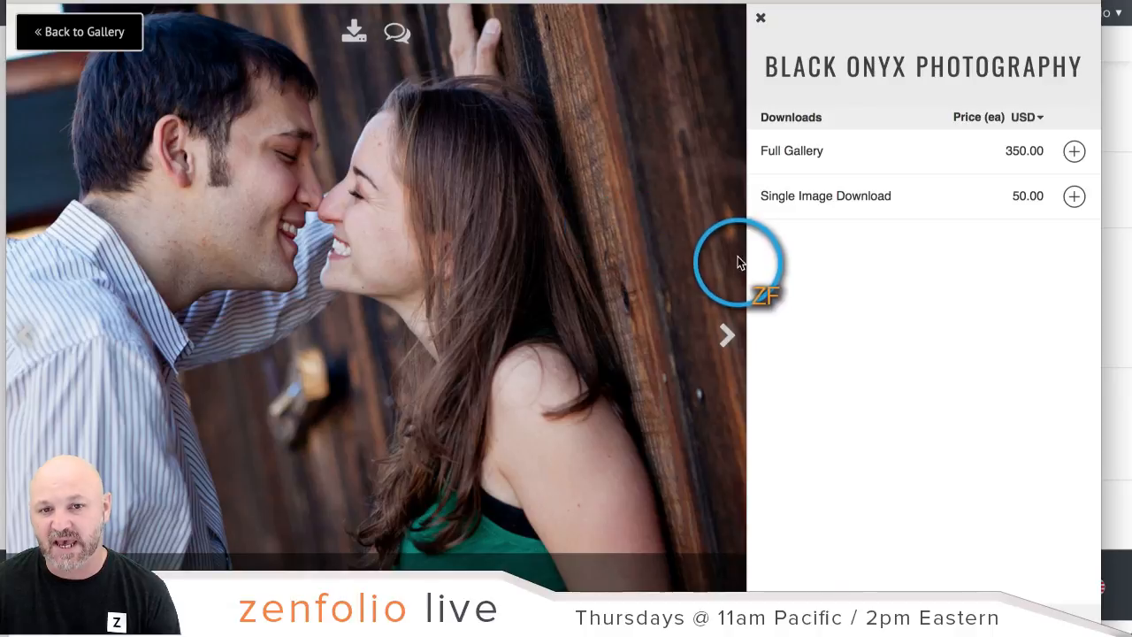
Step: Add a Single Image Download and a Full Gallery download, cart totalling $400.00
{"action": "left_click", "coordinate": [1075, 196]}
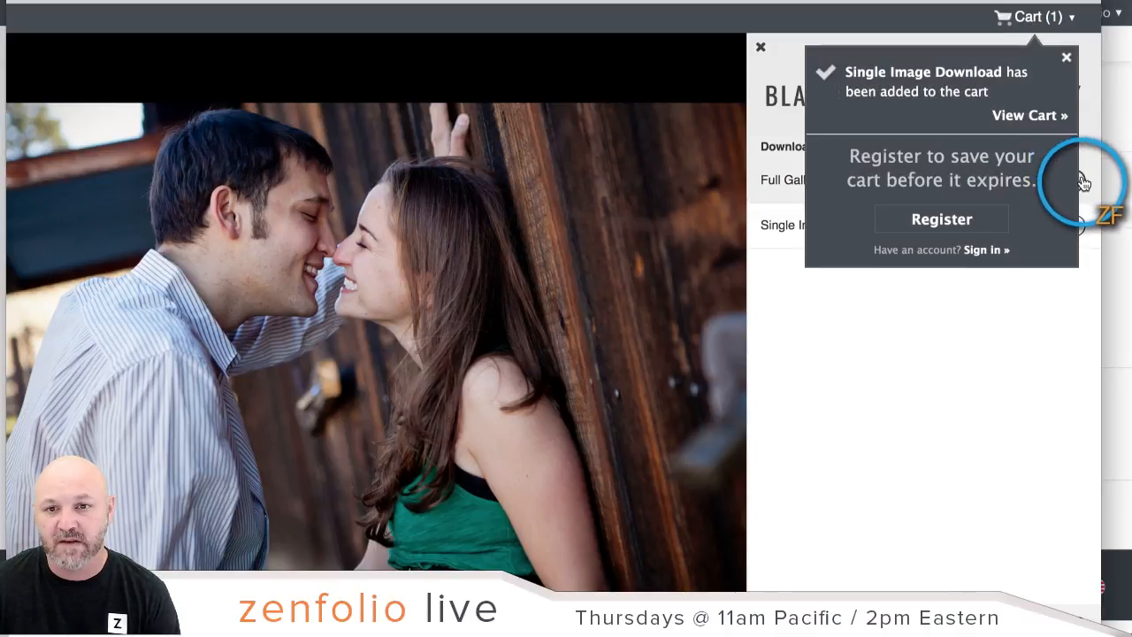
{"action": "left_click", "coordinate": [1084, 183]}
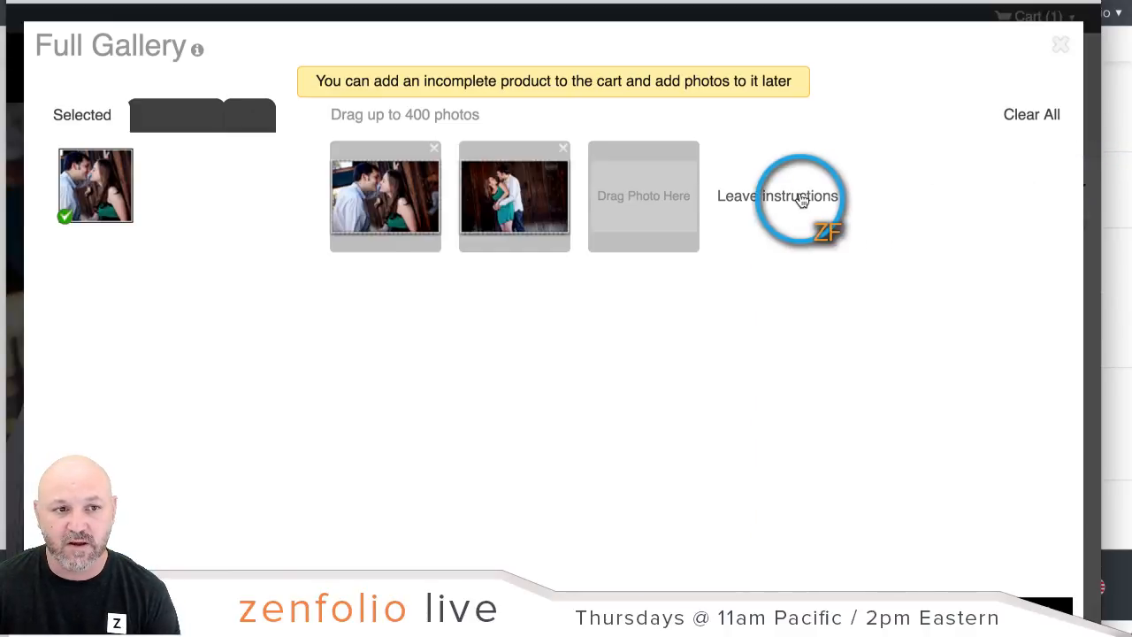
{"action": "left_click", "coordinate": [262, 126]}
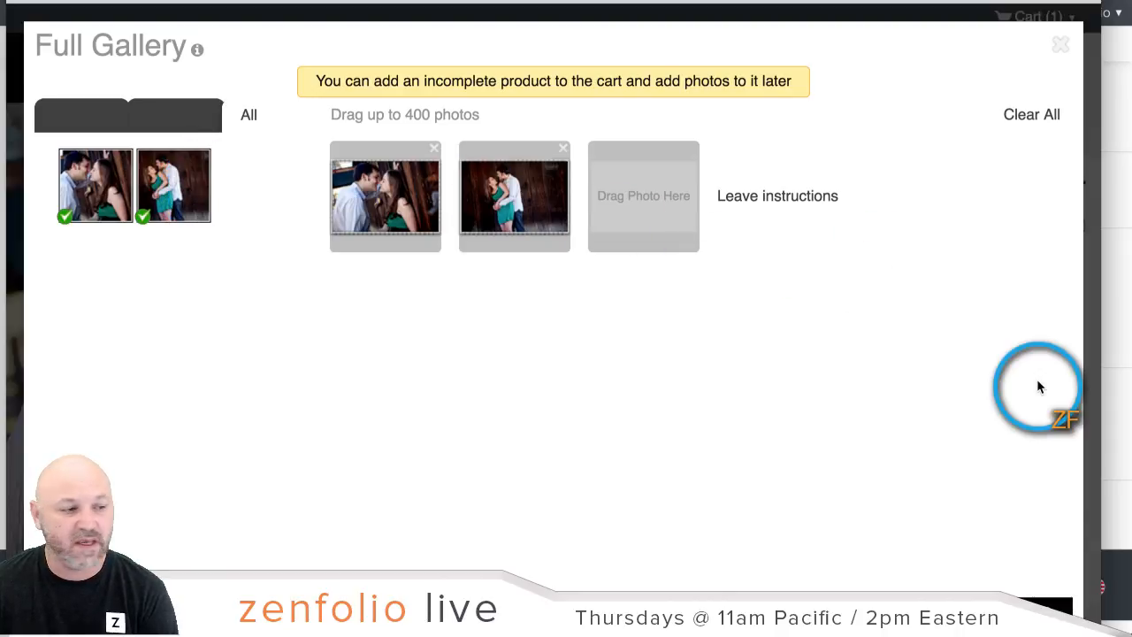
{"action": "left_click", "coordinate": [973, 591]}
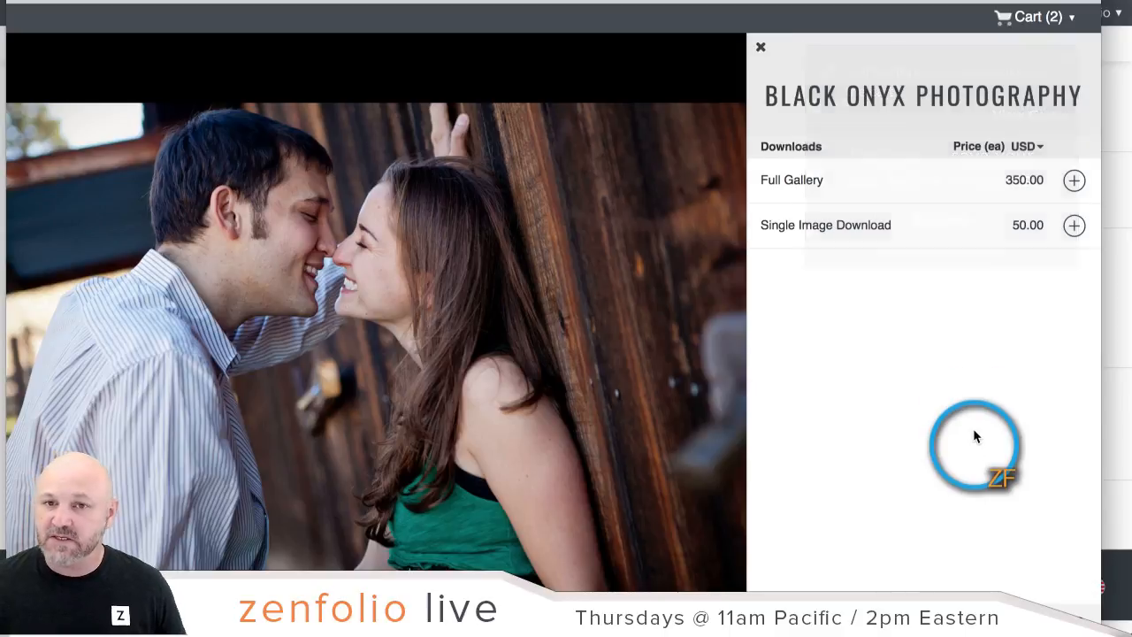
{"action": "left_click", "coordinate": [1009, 18]}
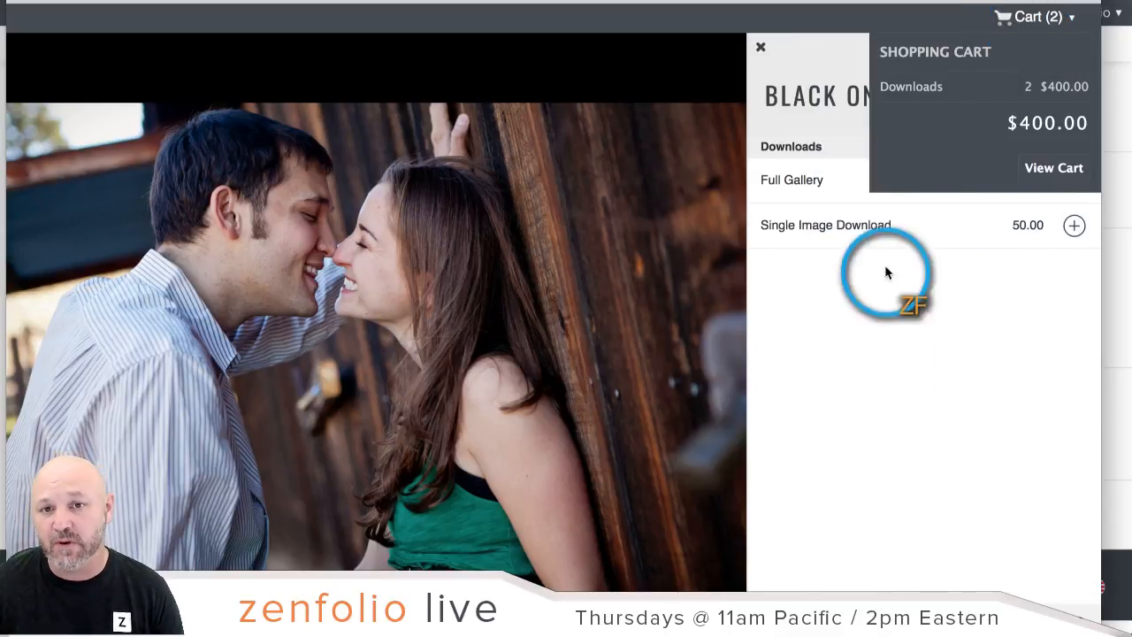
{"action": "mouse_move", "coordinate": [1022, 19]}
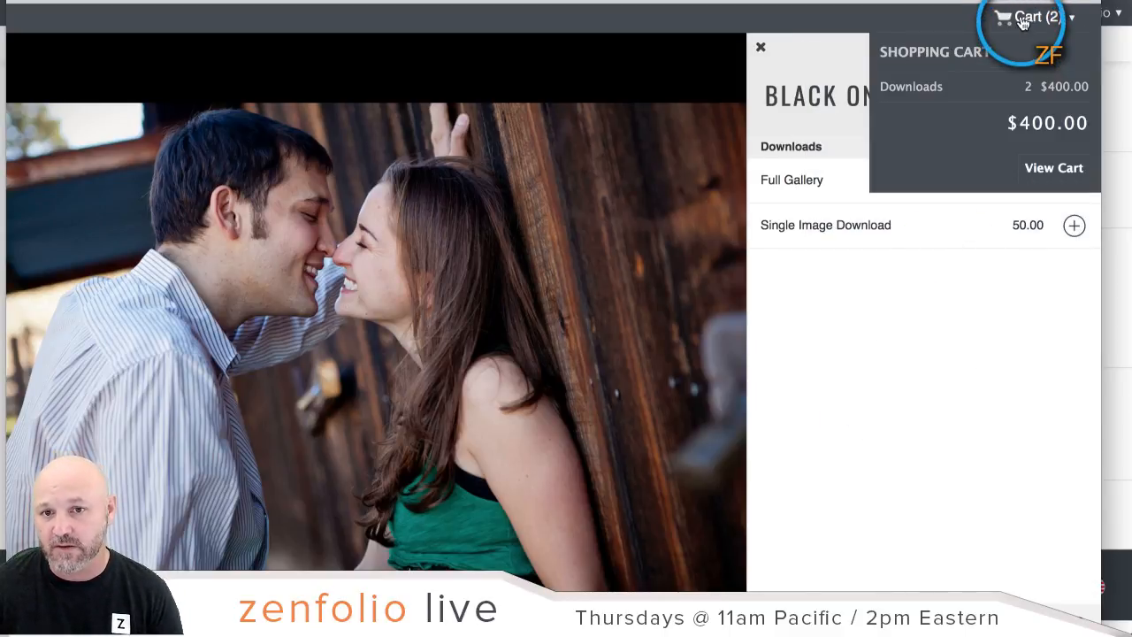
Step: Open the Shopping Cart page and bring up the Share Cart form
{"action": "left_click", "coordinate": [1040, 176]}
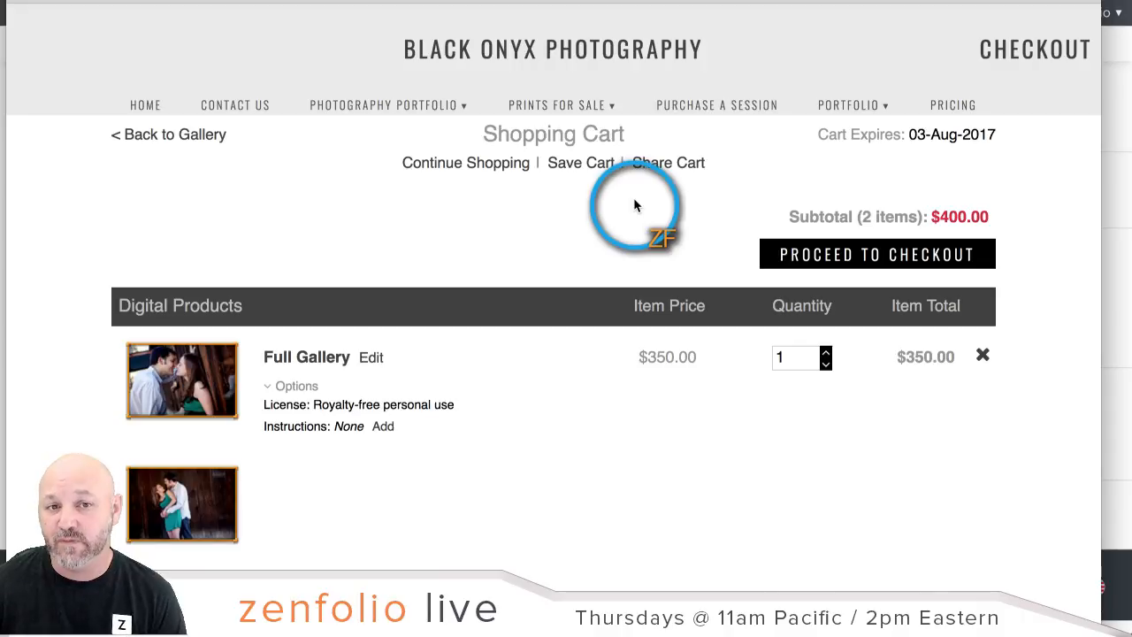
{"action": "left_click", "coordinate": [675, 176]}
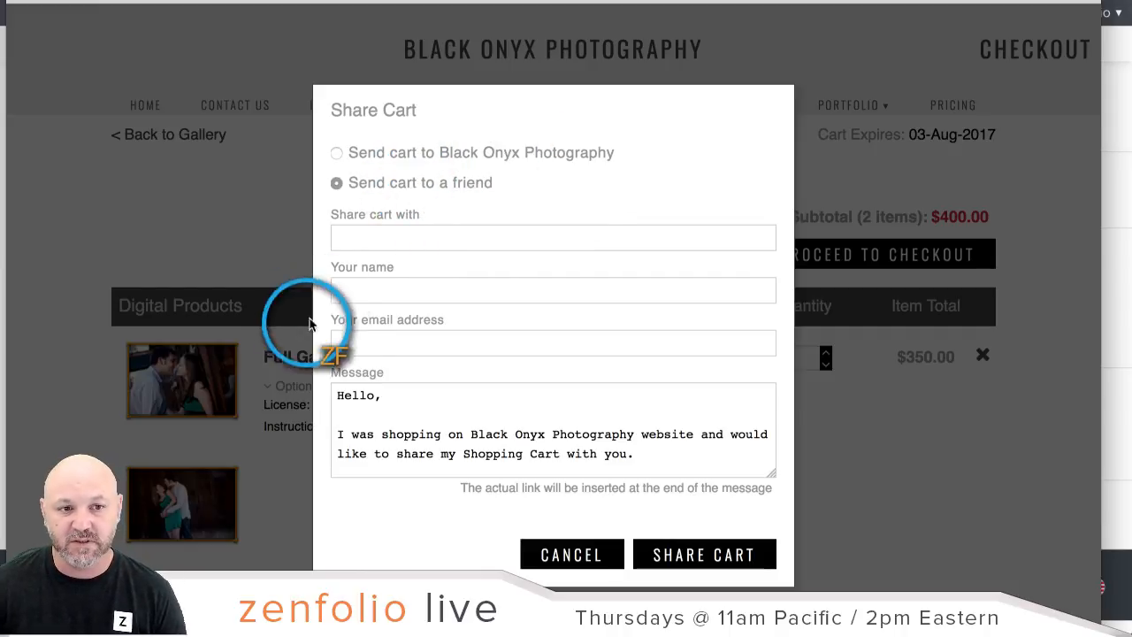
Step: Enter the recipient's e-mail, sender's name and sender's e-mail, then move the browser aside
{"action": "left_click", "coordinate": [536, 240]}
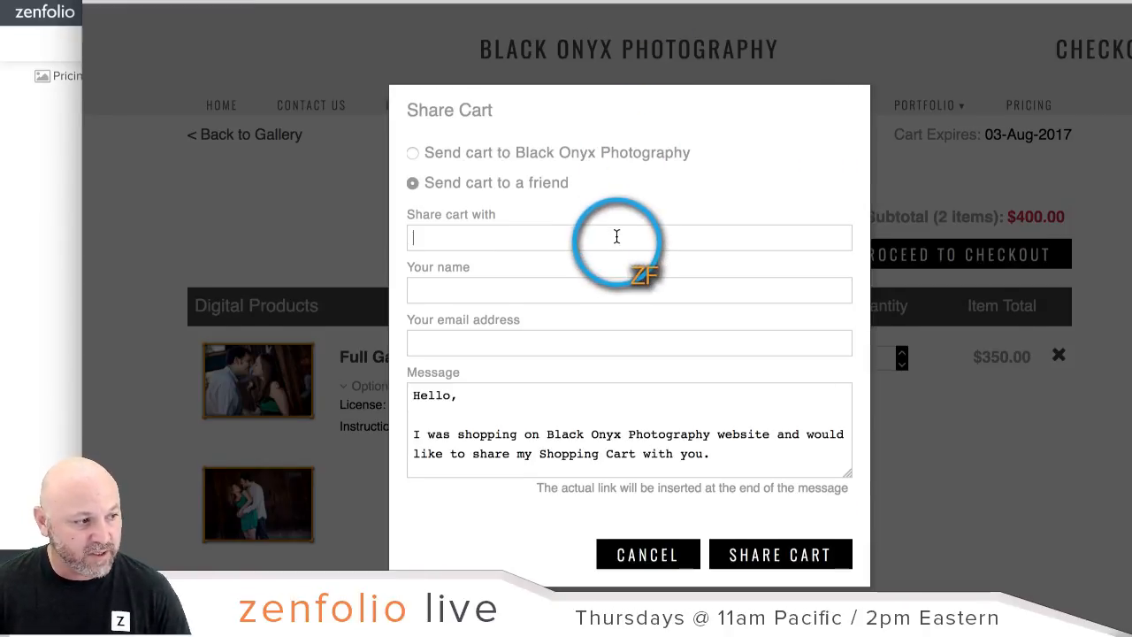
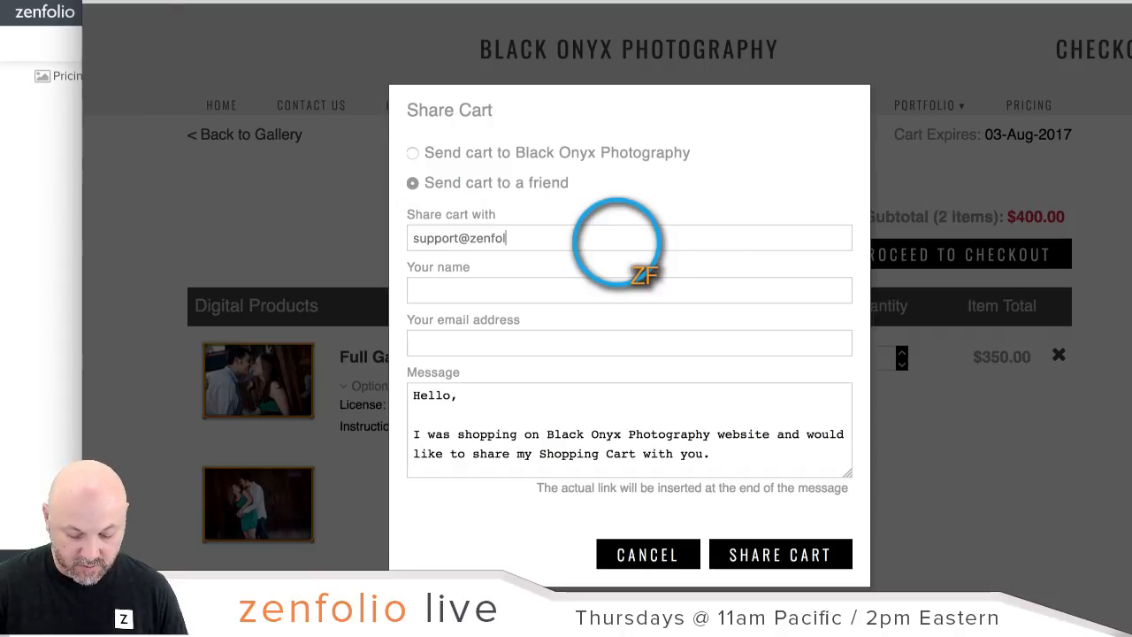
{"action": "left_click", "coordinate": [613, 292]}
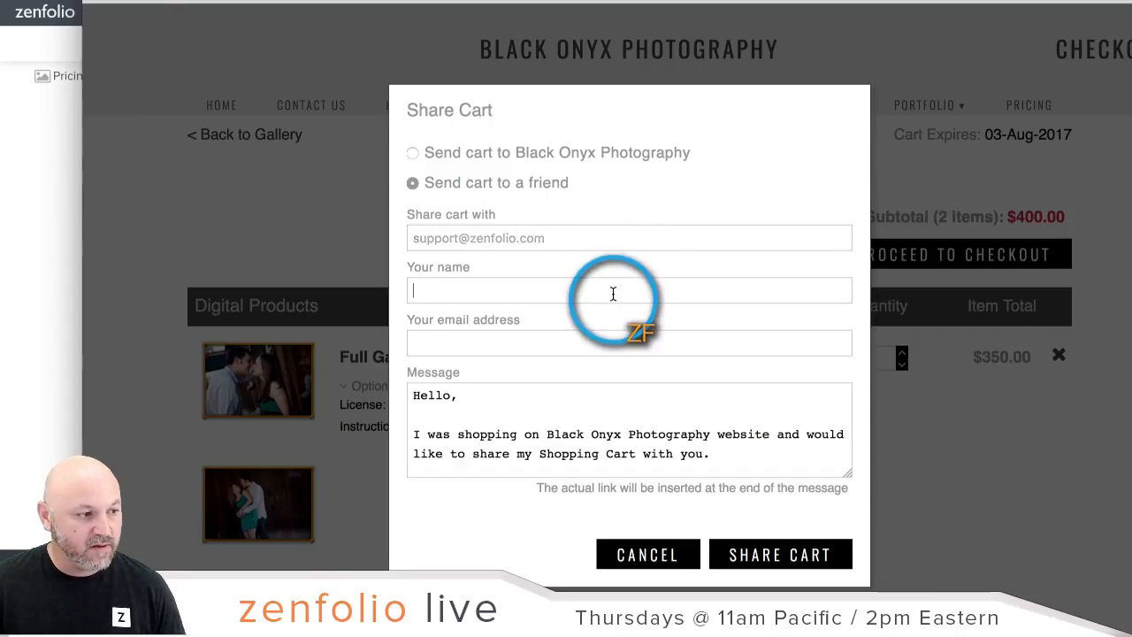
{"action": "type", "text": "Robert"}
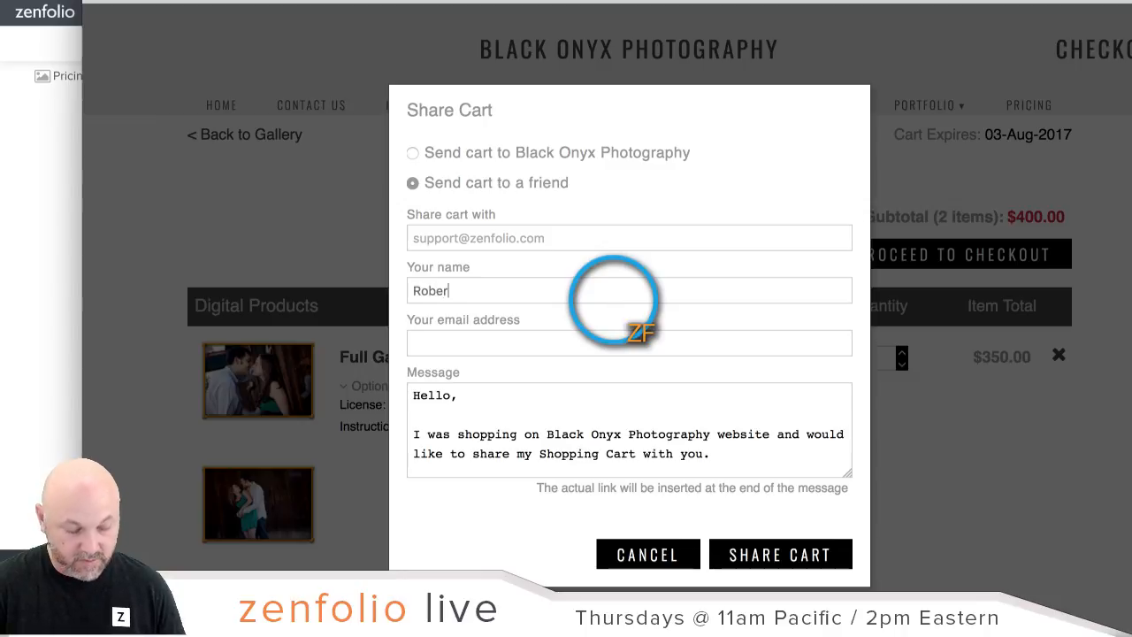
{"action": "left_click", "coordinate": [600, 341]}
{"action": "type", "text": "tes"}
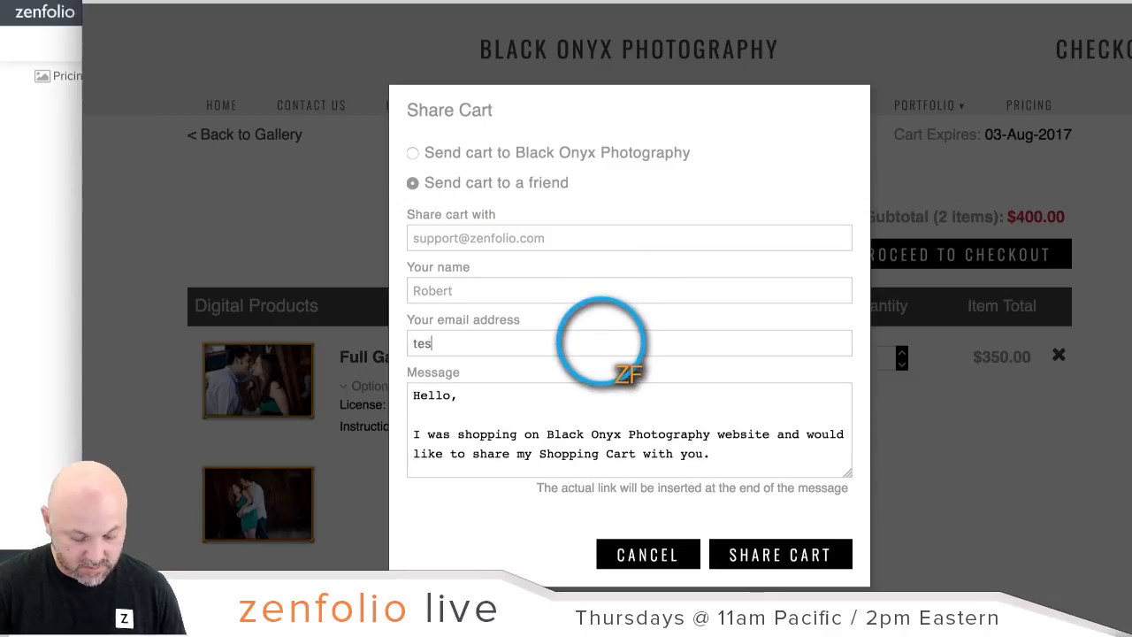
{"action": "type", "text": "t@test.com"}
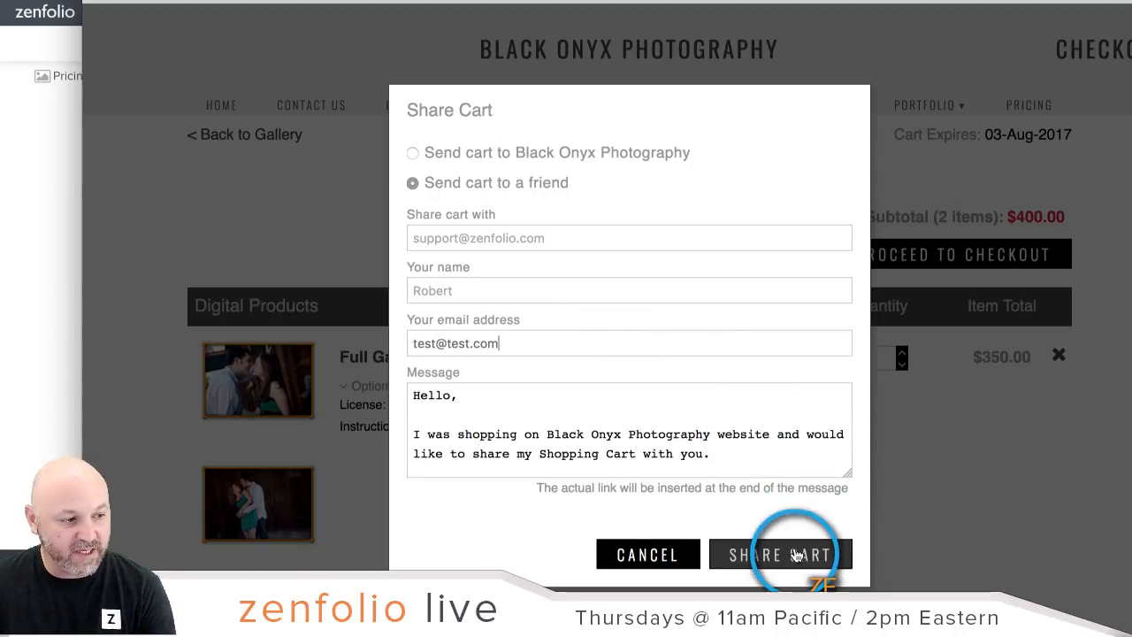
{"action": "left_click_drag", "start_coordinate": [708, 1], "coordinate": [1131, 11]}
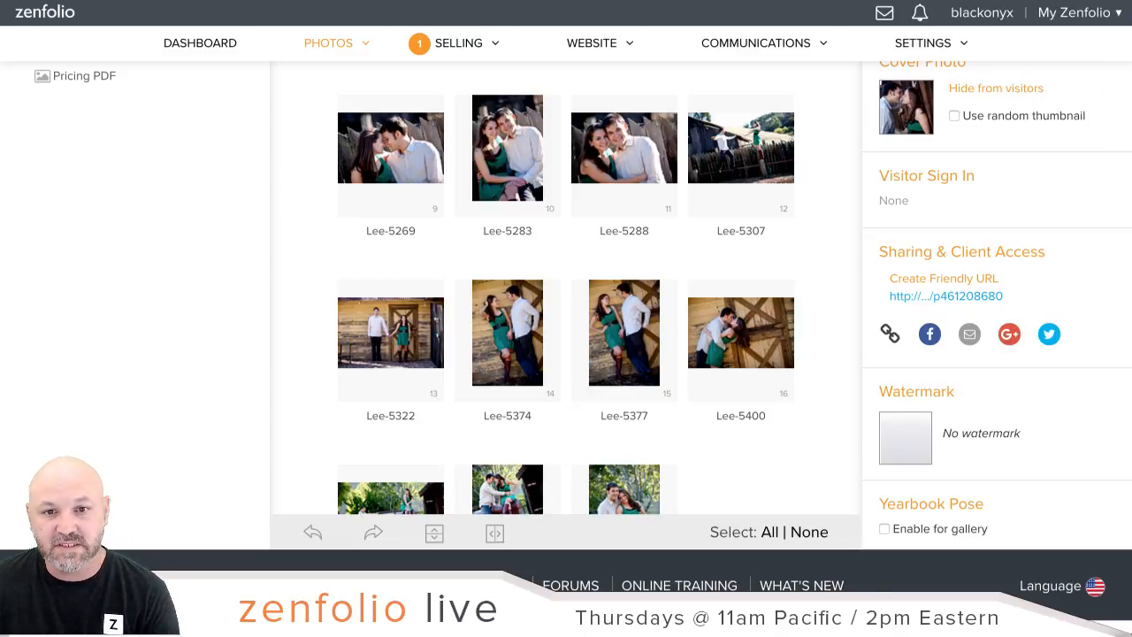
Step: Drag in the screenshot of the received shared-cart e-mail with its cart link
{"action": "left_click_drag", "start_coordinate": [1131, 141], "coordinate": [743, 152]}
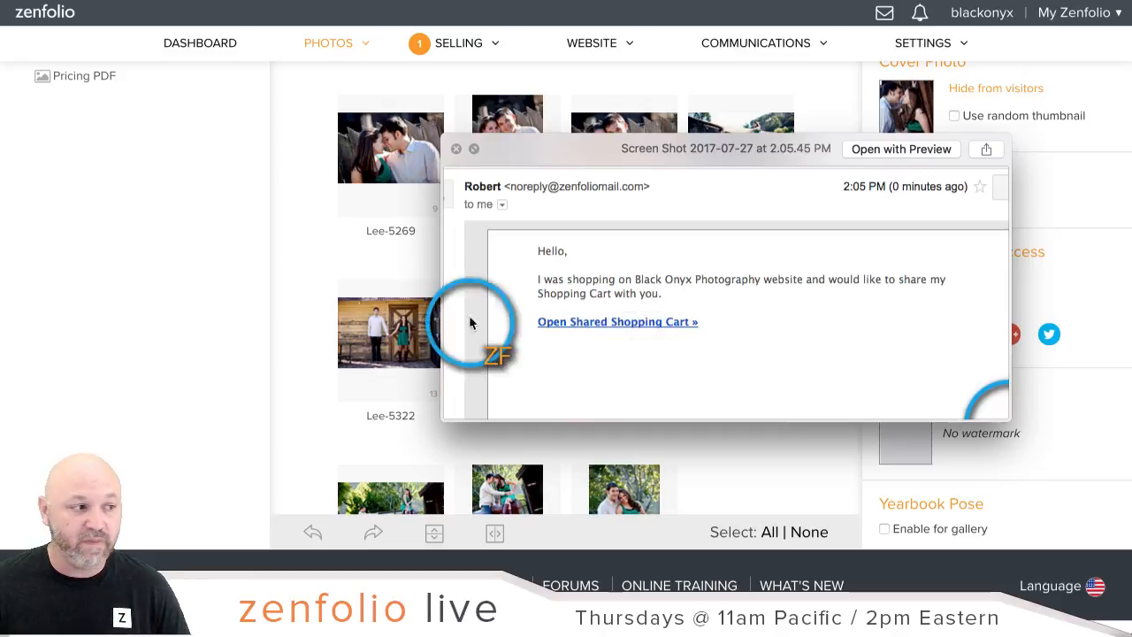
Step: Close the e-mail preview and the cart window, then go to the DASHBOARD
{"action": "left_click", "coordinate": [457, 149]}
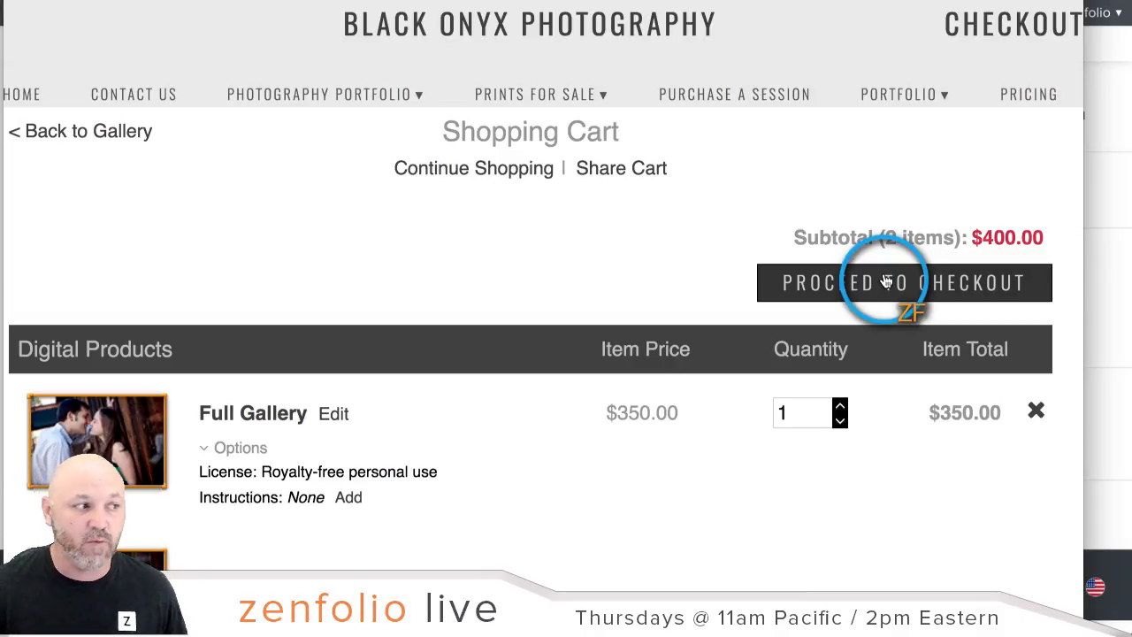
{"action": "key", "text": "super+w"}
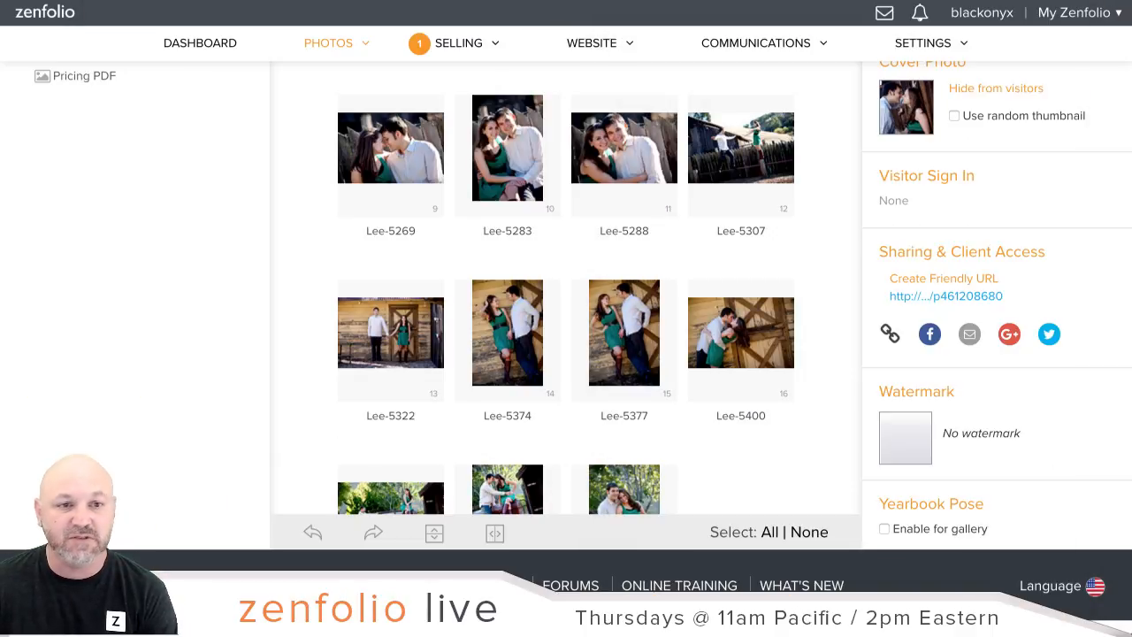
{"action": "left_click", "coordinate": [196, 50]}
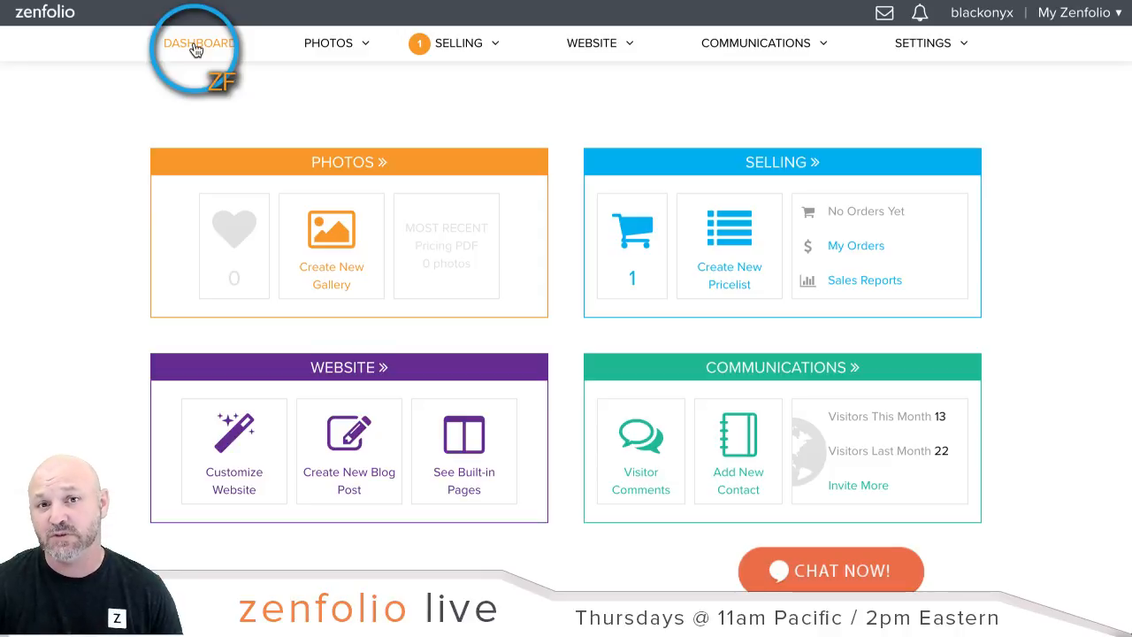
Step: Open All Photographs from the Dashboard's PHOTOS panel
{"action": "left_click", "coordinate": [306, 171]}
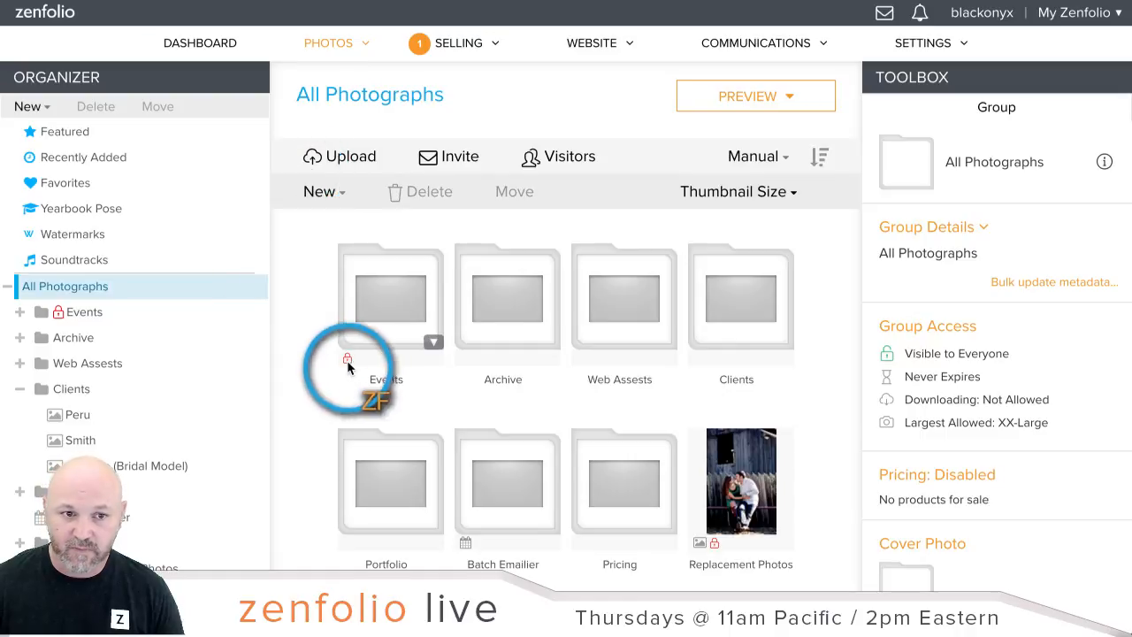
Step: Open the Smith client gallery, select photo Lee-5174 and start buying it
{"action": "left_click", "coordinate": [79, 440]}
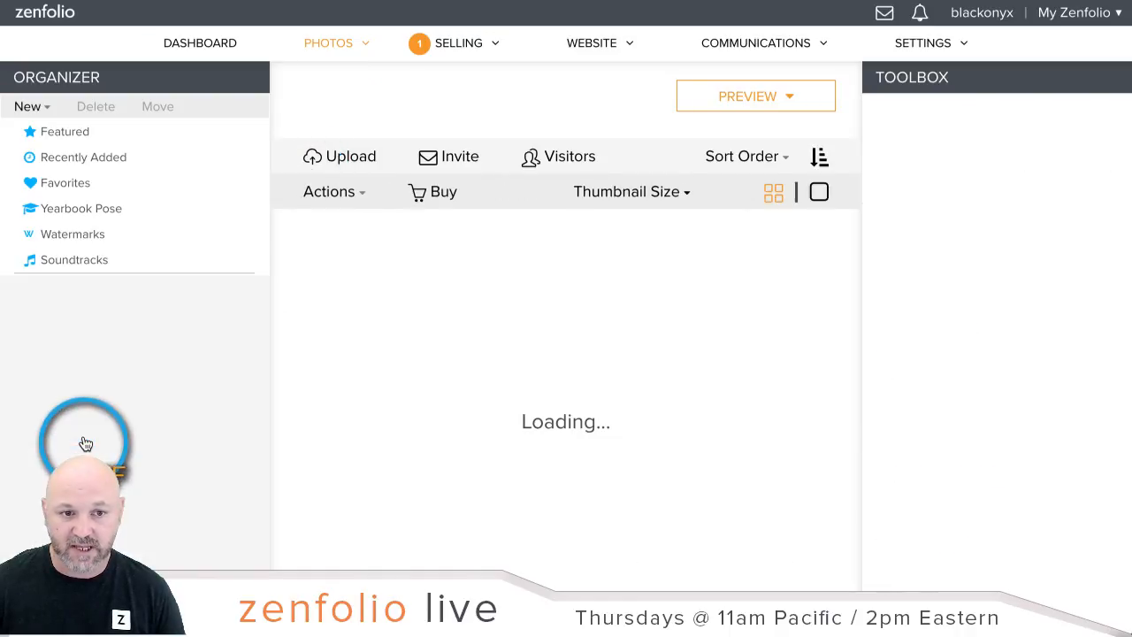
{"action": "left_click", "coordinate": [394, 285]}
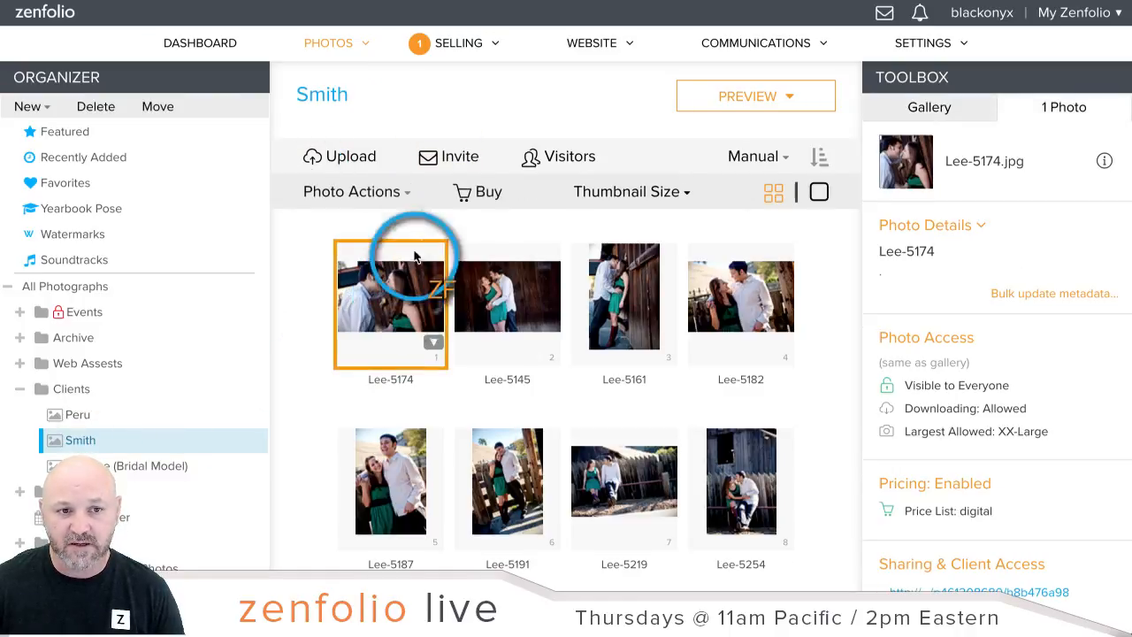
{"action": "left_click", "coordinate": [483, 202]}
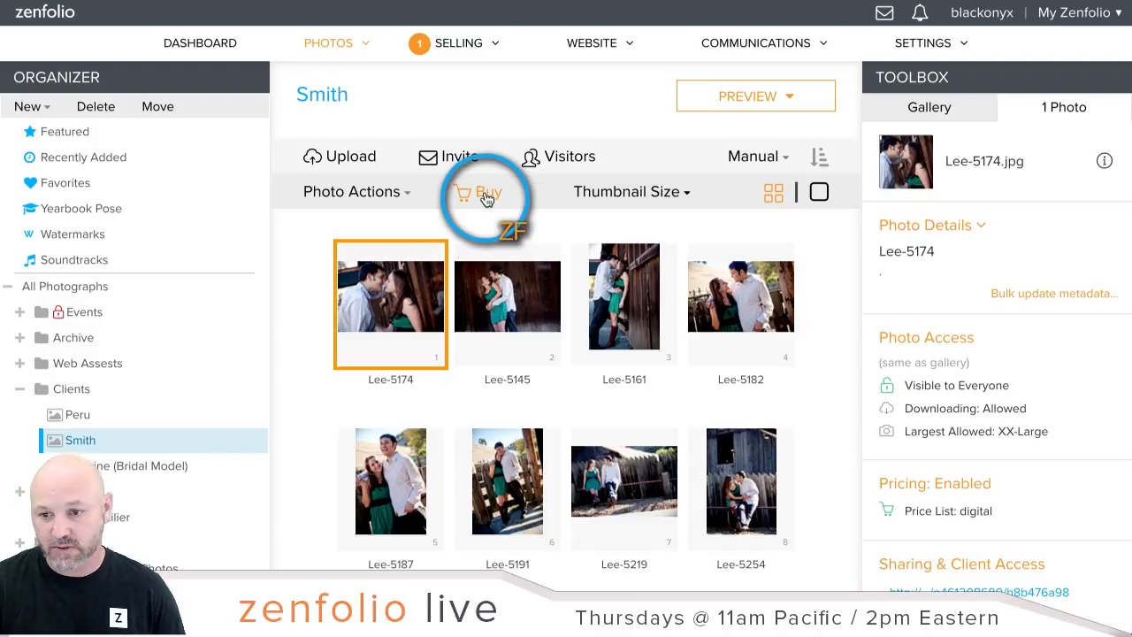
Step: Go back to the account dashboard and open the Ordering & Selling overview
{"action": "left_click", "coordinate": [216, 46]}
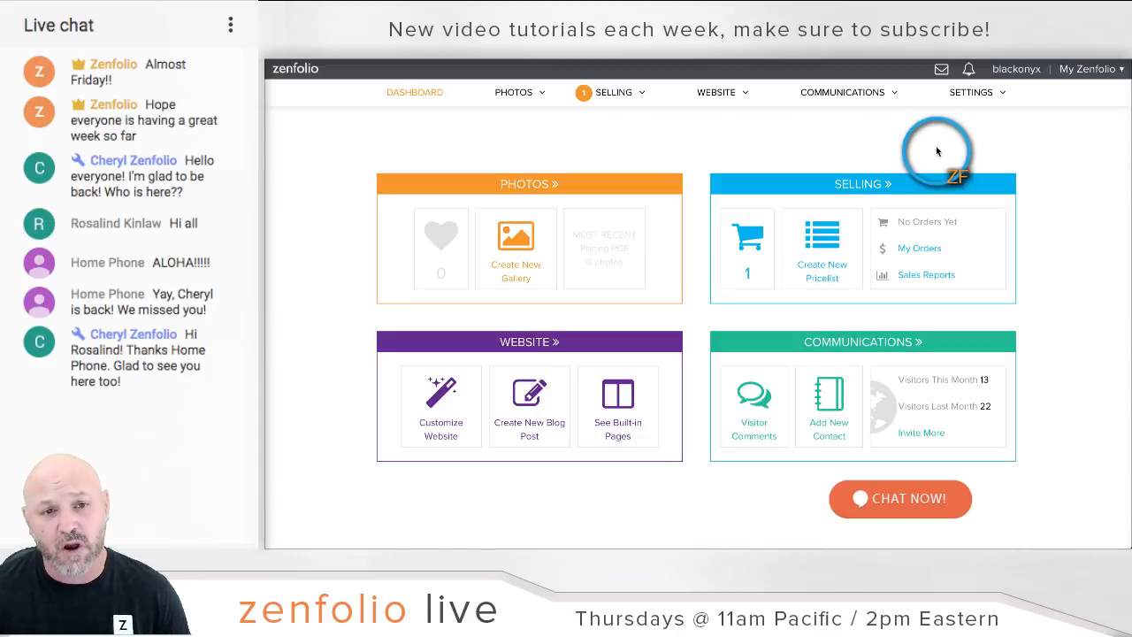
{"action": "left_click", "coordinate": [617, 105]}
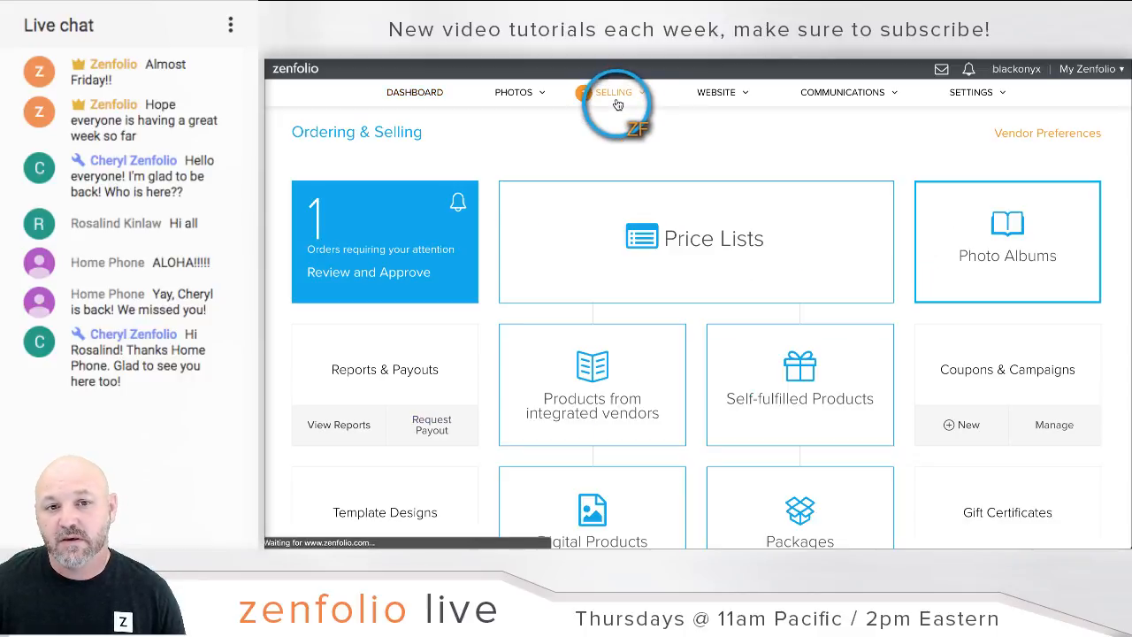
Step: Add a blank price list keeping the default name New Price List, in US Dollars
{"action": "left_click", "coordinate": [779, 216]}
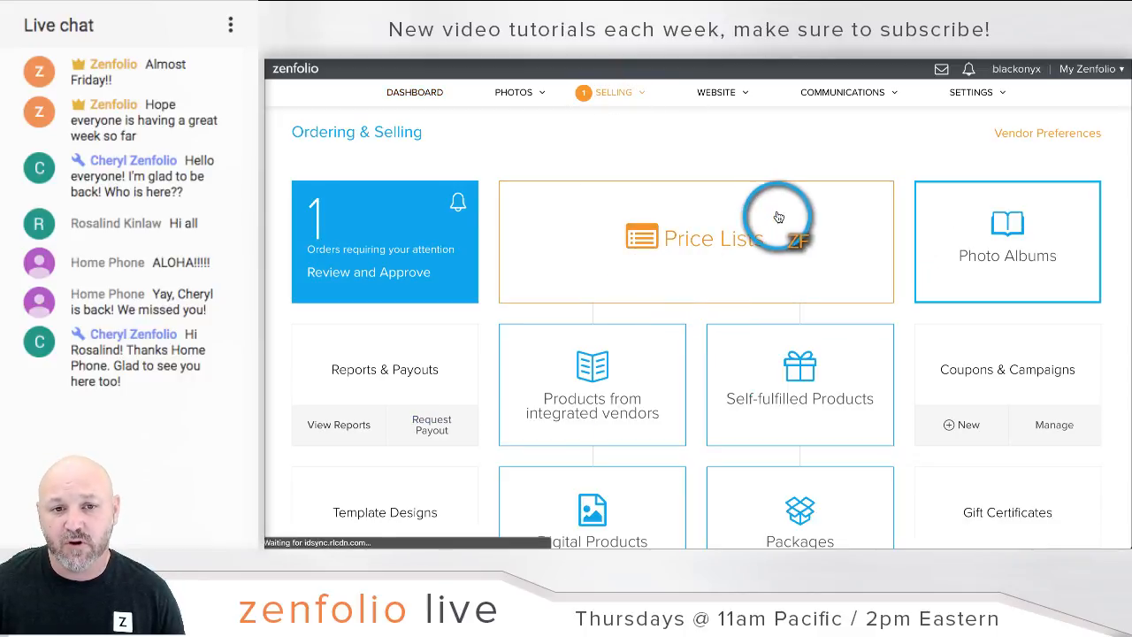
{"action": "left_click", "coordinate": [1044, 170]}
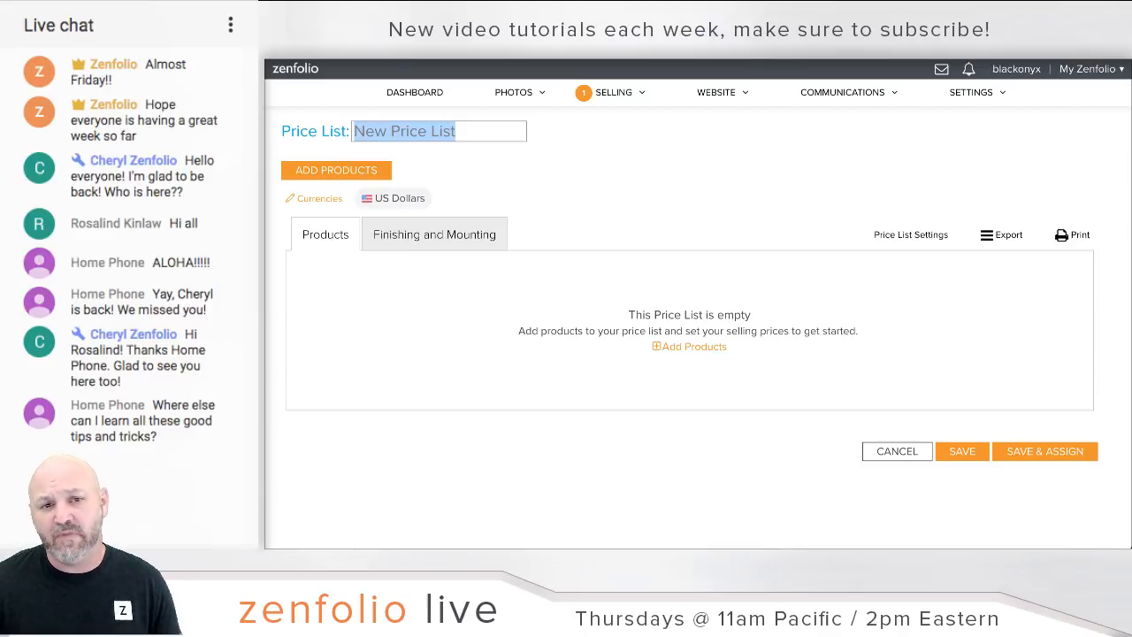
{"action": "key", "text": "Return"}
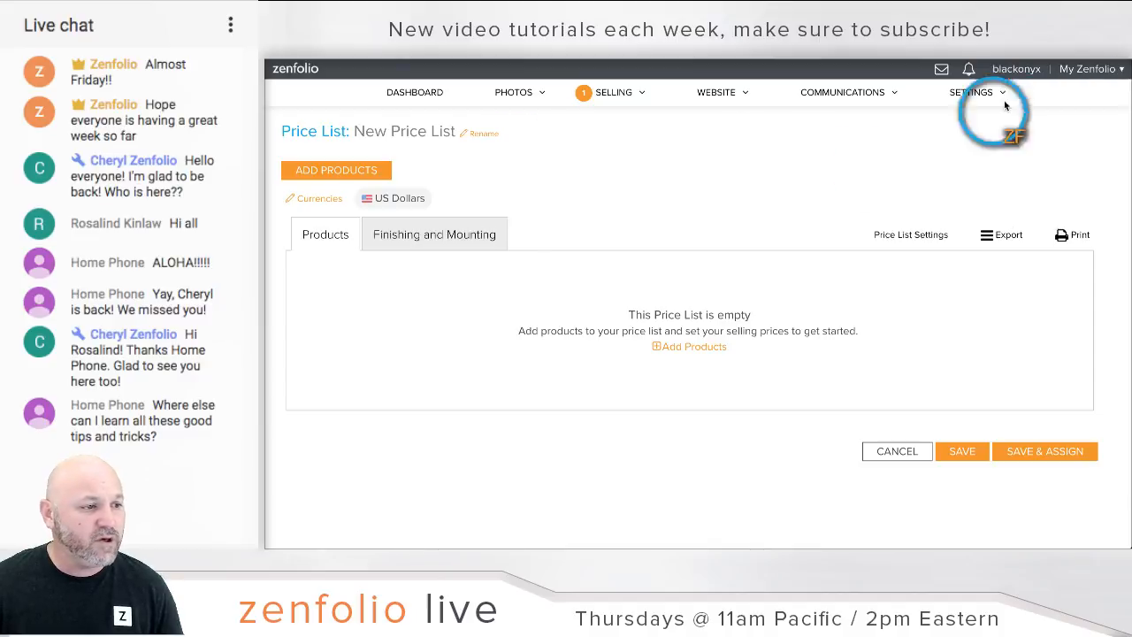
Step: Open the Account settings' Personal Information page to check the country is United States
{"action": "mouse_move", "coordinate": [998, 90]}
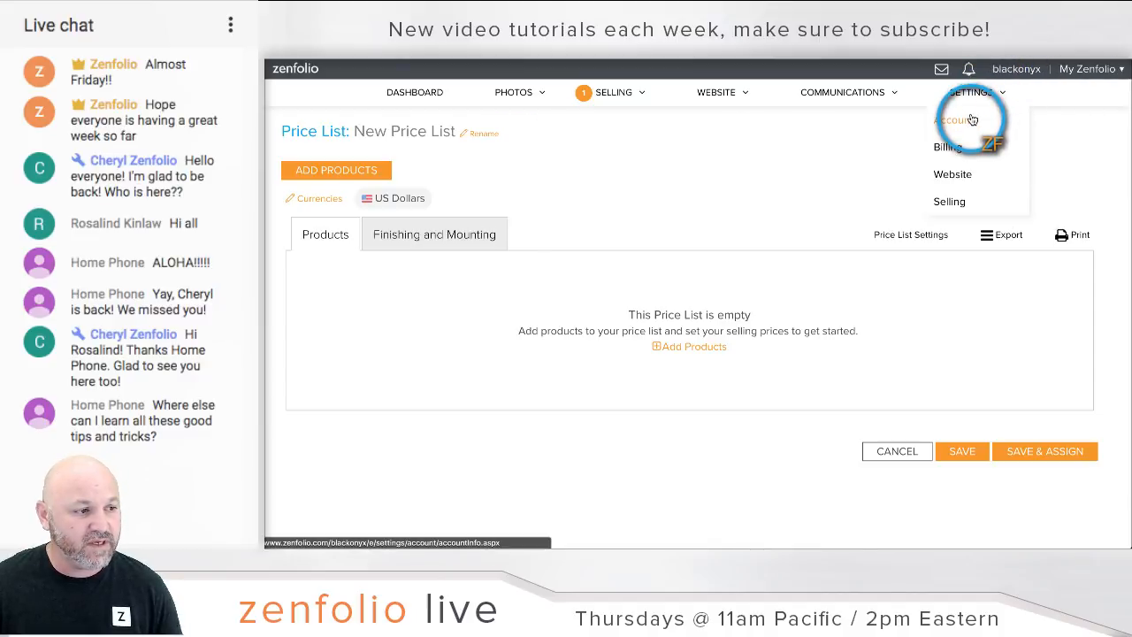
{"action": "left_click", "coordinate": [972, 119]}
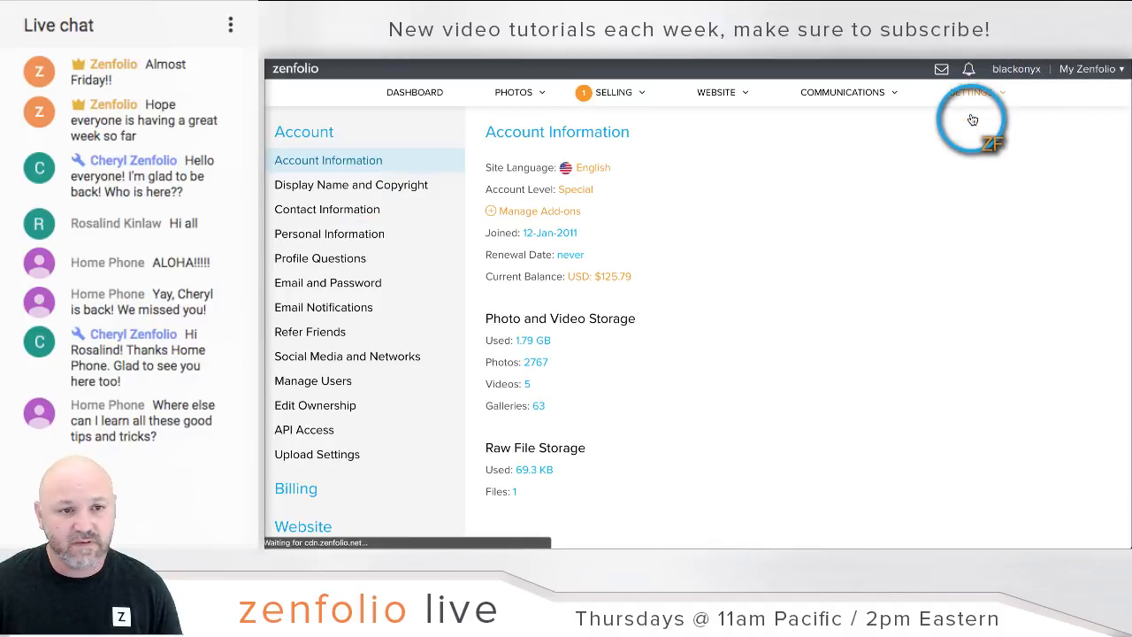
{"action": "left_click", "coordinate": [360, 237]}
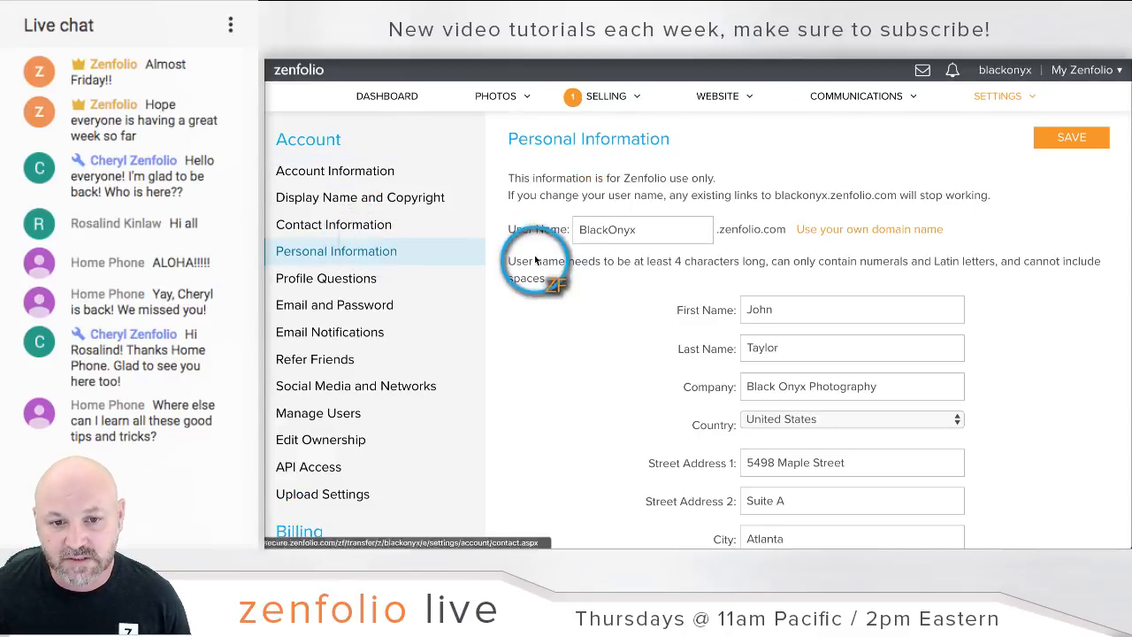
{"action": "key", "text": "ctrl+plus"}
{"action": "scroll", "coordinate": [567, 263], "scroll_direction": "down", "scroll_amount": 1}
{"action": "scroll", "coordinate": [571, 263], "scroll_direction": "up", "scroll_amount": 2}
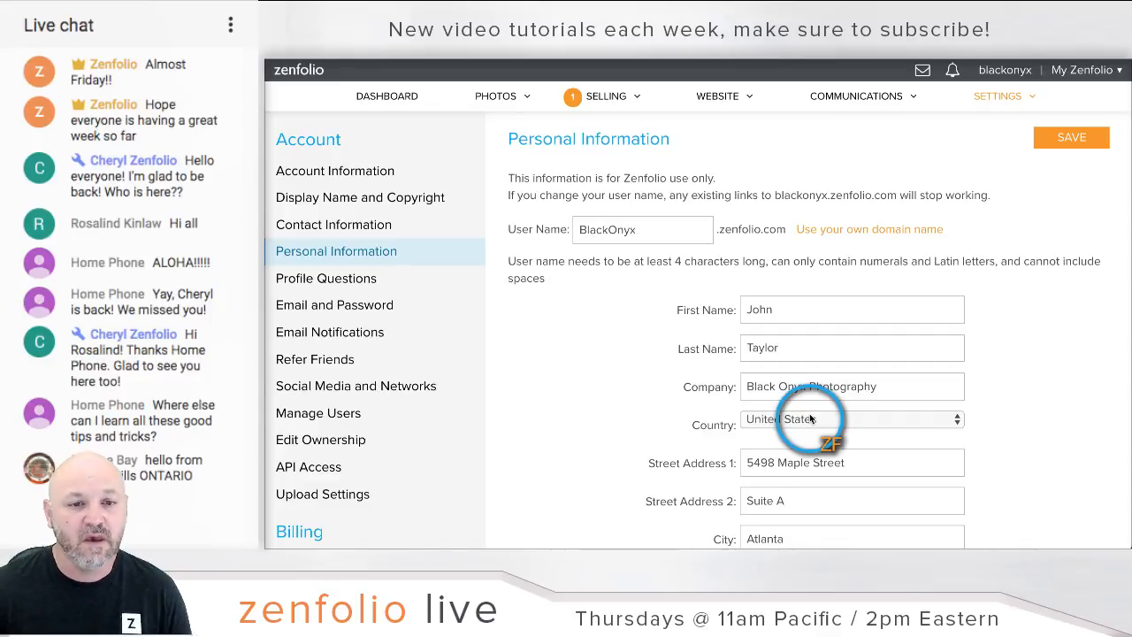
Step: Return to the dashboard showing no orders and 13 visitors this month
{"action": "left_click", "coordinate": [409, 99]}
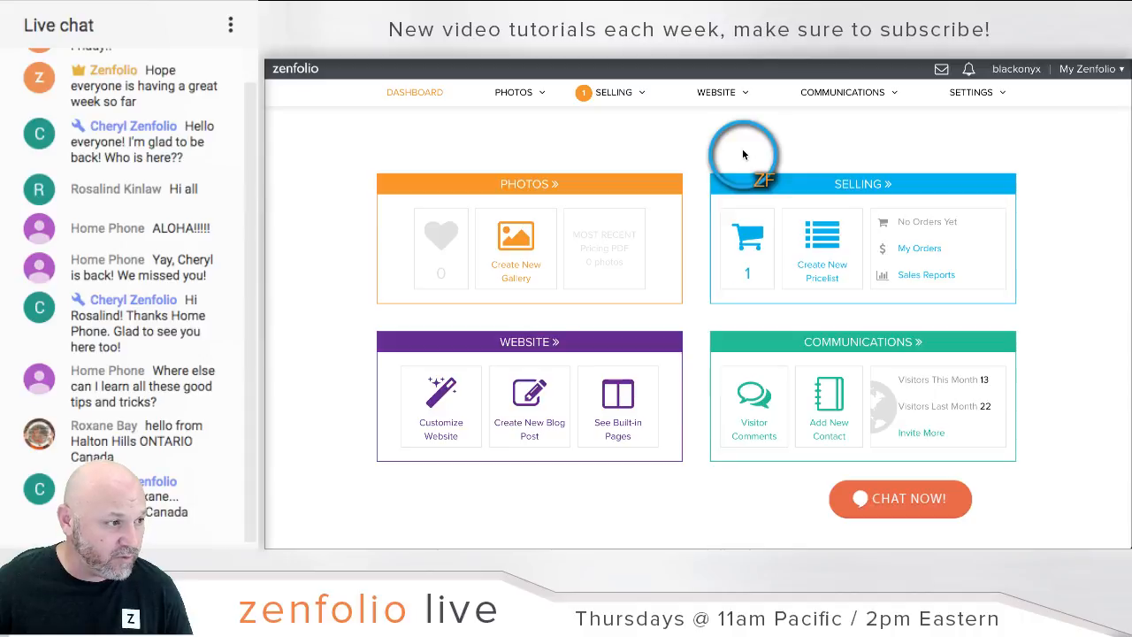
Step: Select the Smith gallery in the Photos organizer and open its Preview in a new tab
{"action": "left_click", "coordinate": [541, 184]}
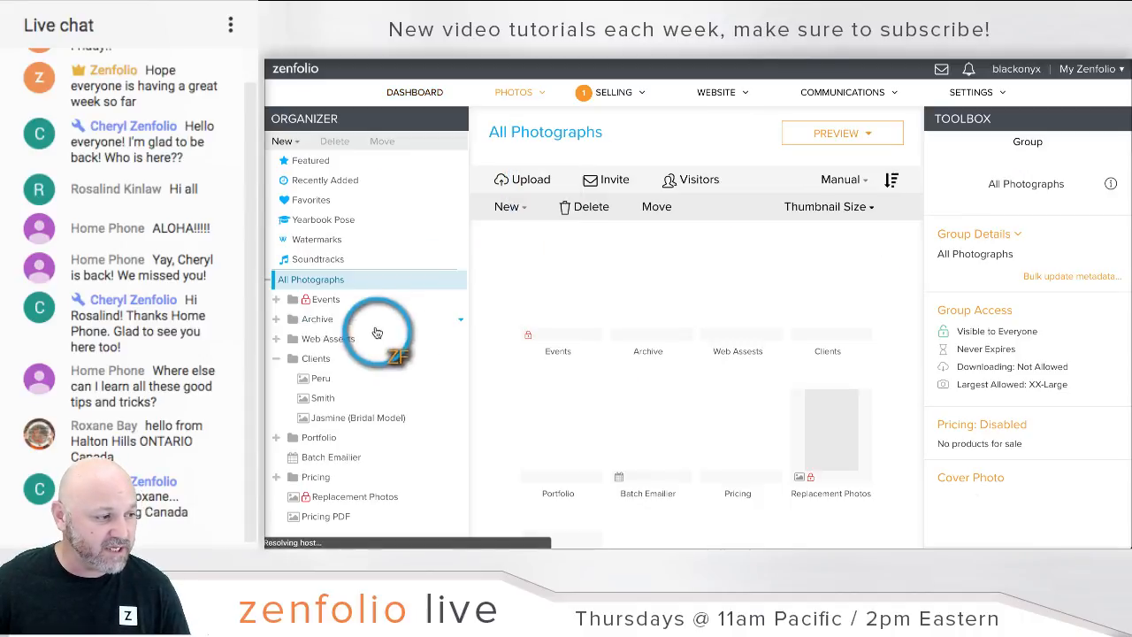
{"action": "scroll", "coordinate": [343, 331], "scroll_direction": "down", "scroll_amount": 1}
{"action": "scroll", "coordinate": [346, 335], "scroll_direction": "up", "scroll_amount": 1}
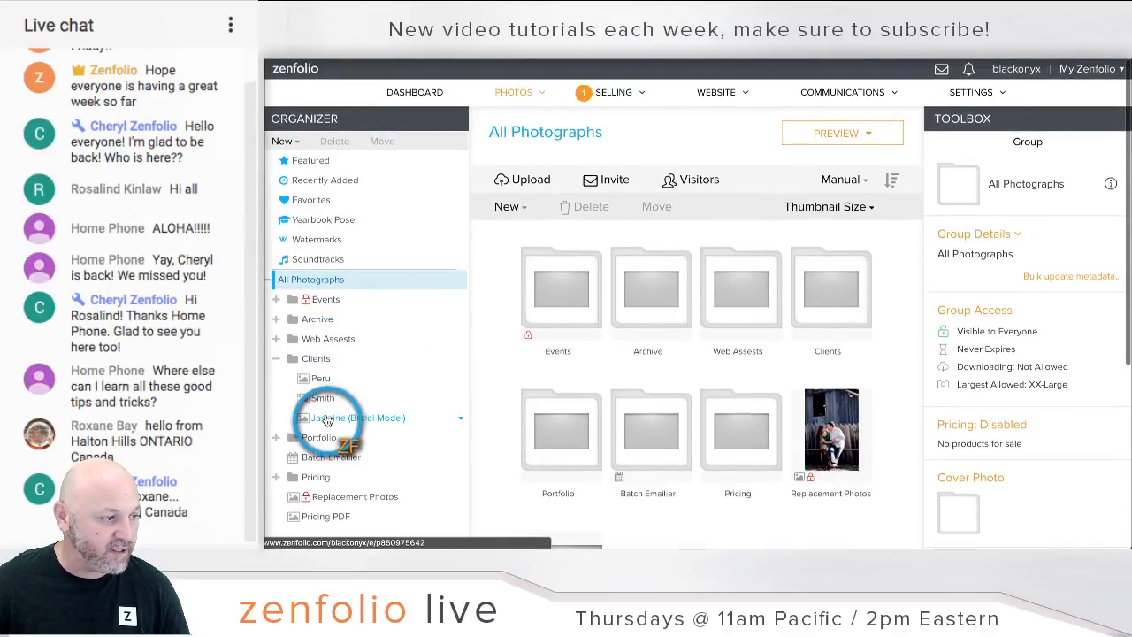
{"action": "left_click", "coordinate": [322, 399]}
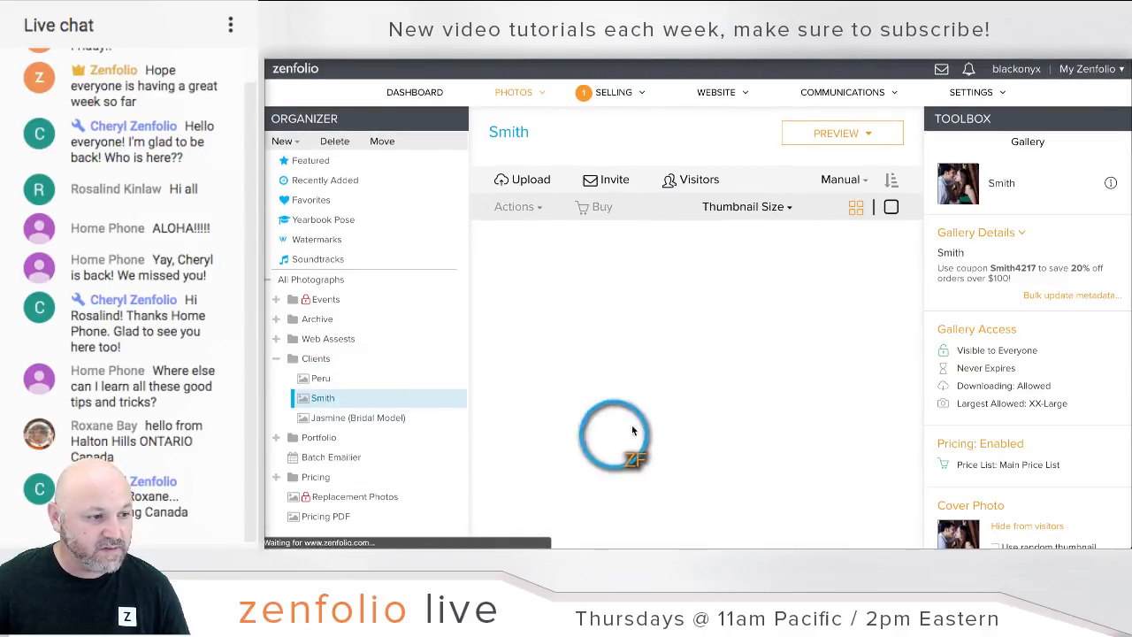
{"action": "right_click", "coordinate": [848, 139]}
{"action": "left_click", "coordinate": [850, 139]}
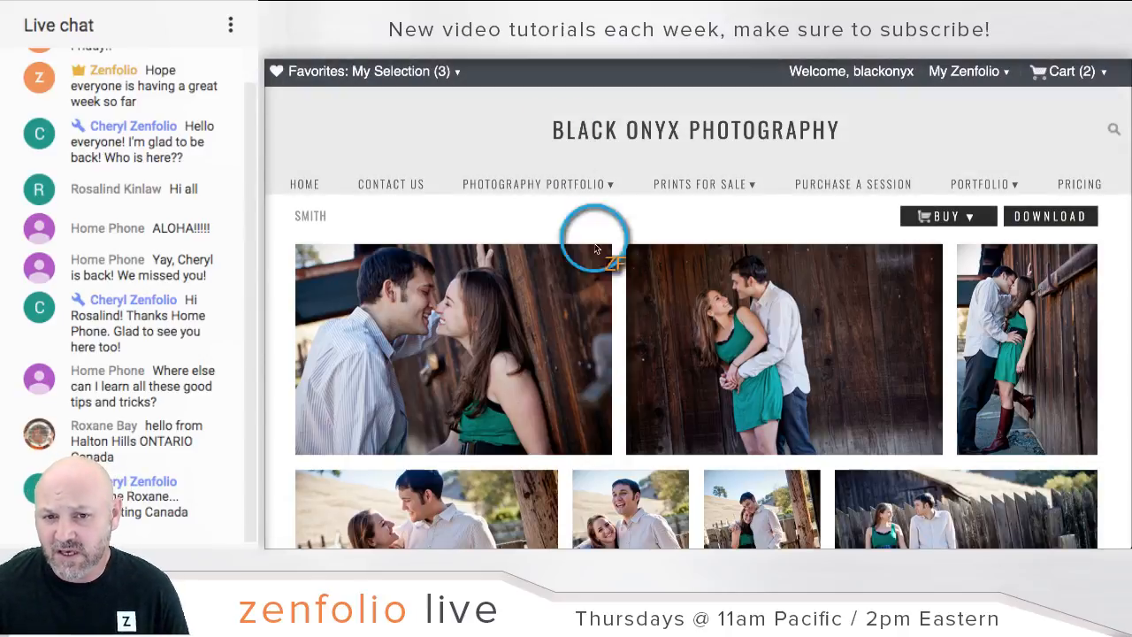
Step: View the second Smith photo full size with its purchase options and prices
{"action": "left_click", "coordinate": [794, 328]}
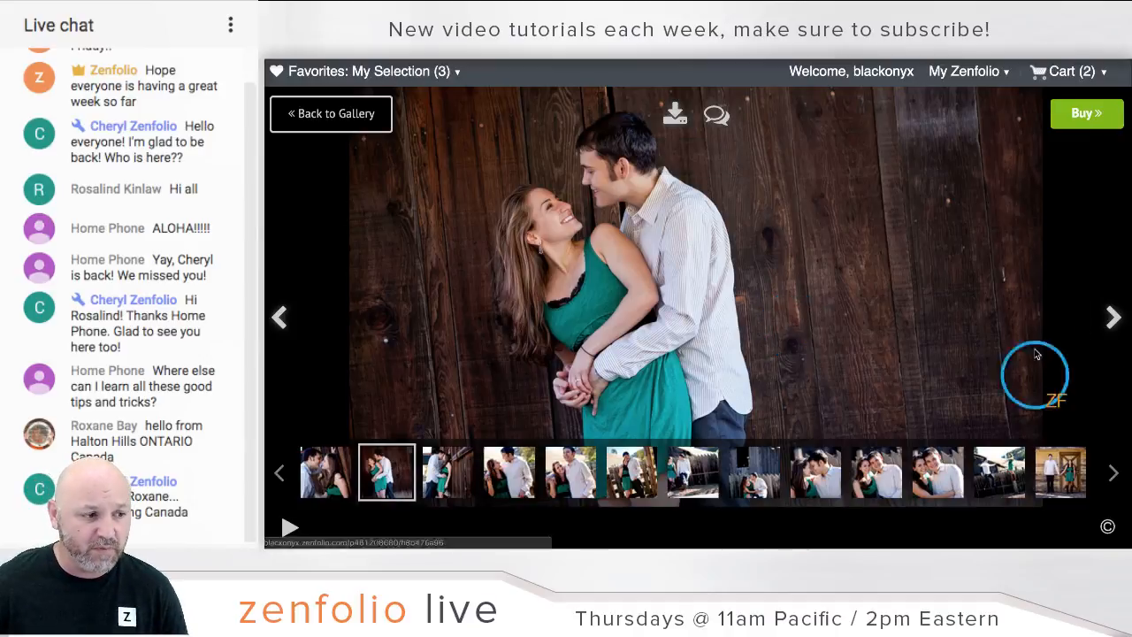
{"action": "left_click", "coordinate": [1064, 113]}
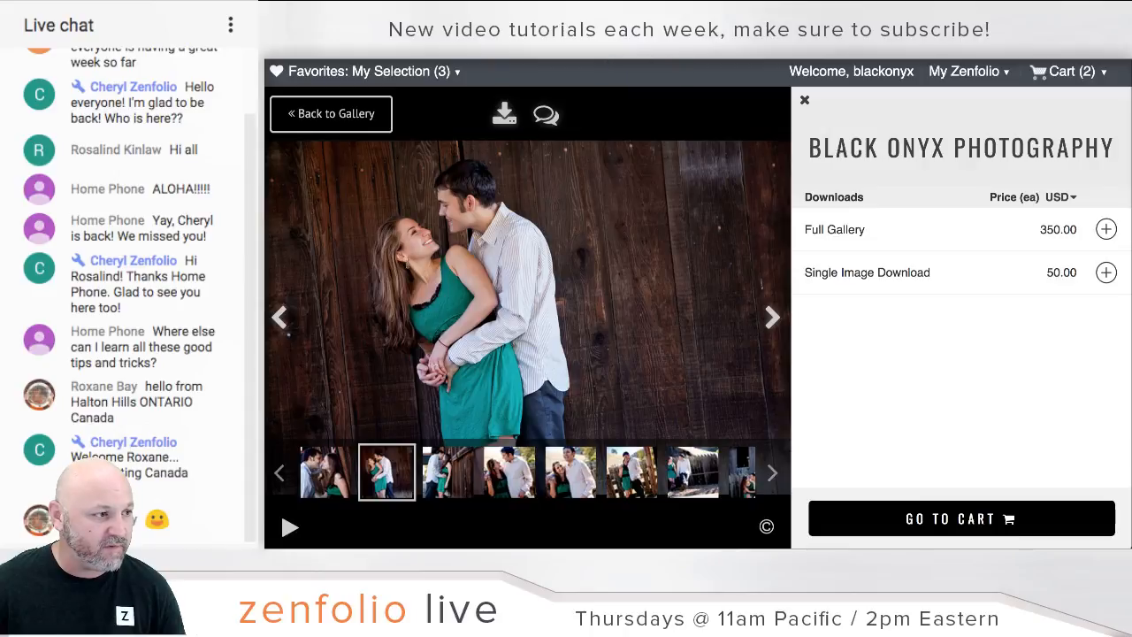
{"action": "left_click", "coordinate": [637, 42]}
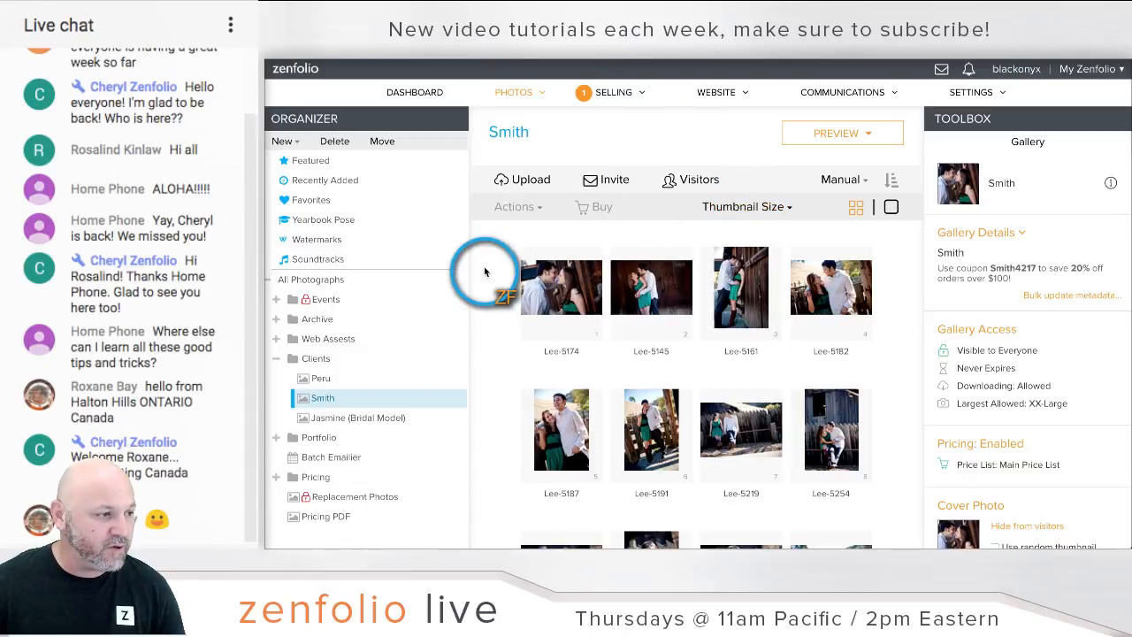
Step: Open the Smith gallery in Customize Website mode from the Preview menu
{"action": "mouse_move", "coordinate": [718, 94]}
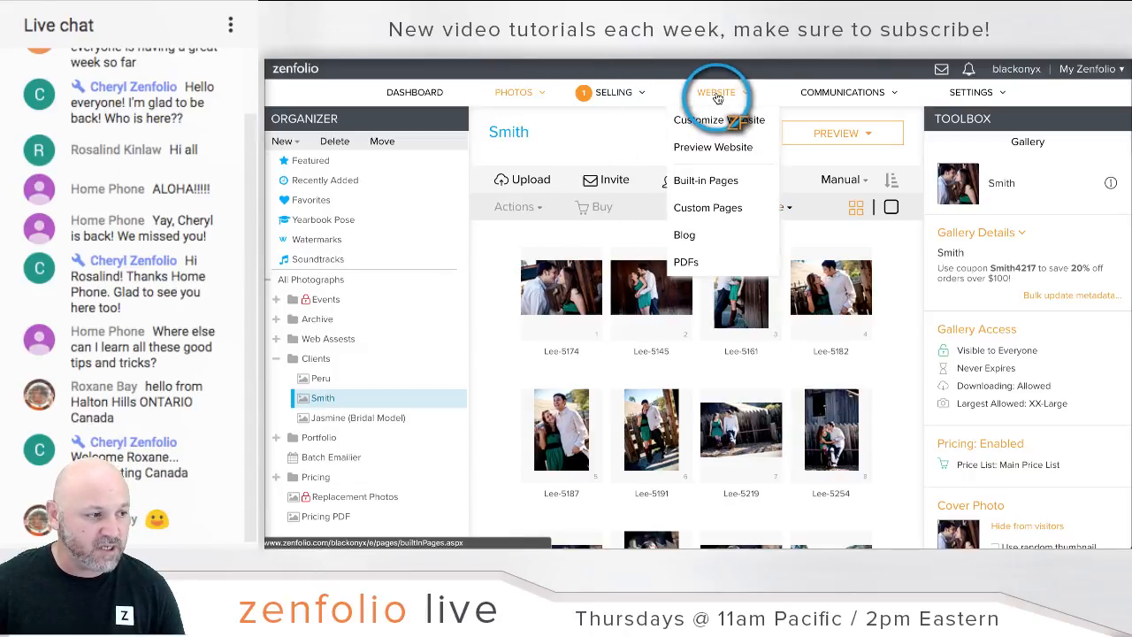
{"action": "left_click", "coordinate": [708, 182]}
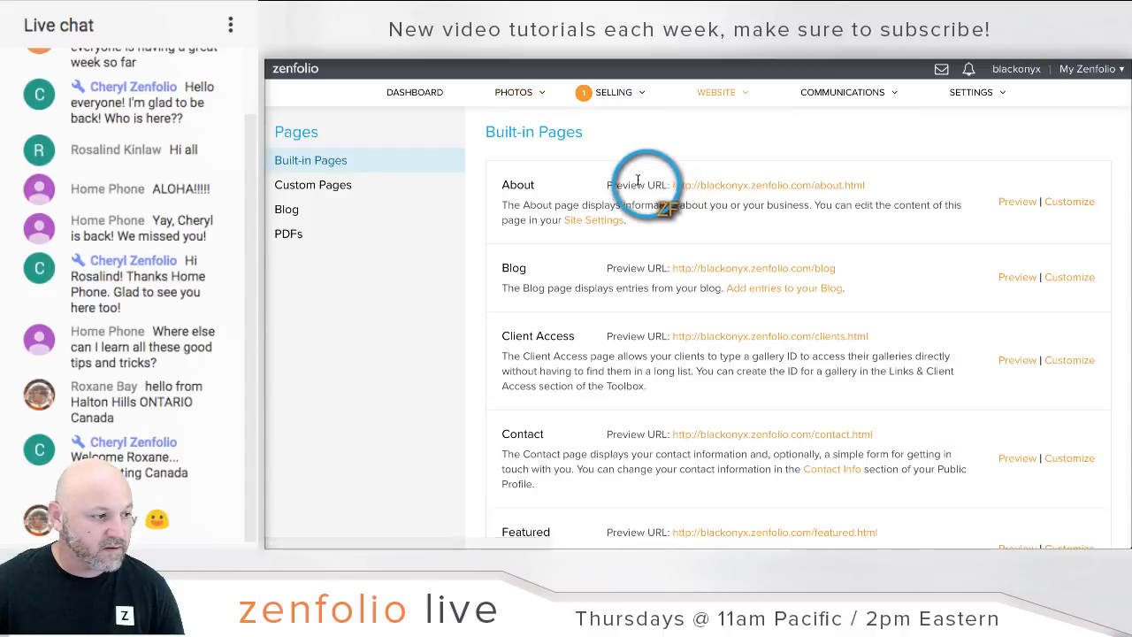
{"action": "scroll", "coordinate": [580, 164], "scroll_direction": "left", "scroll_amount": 5}
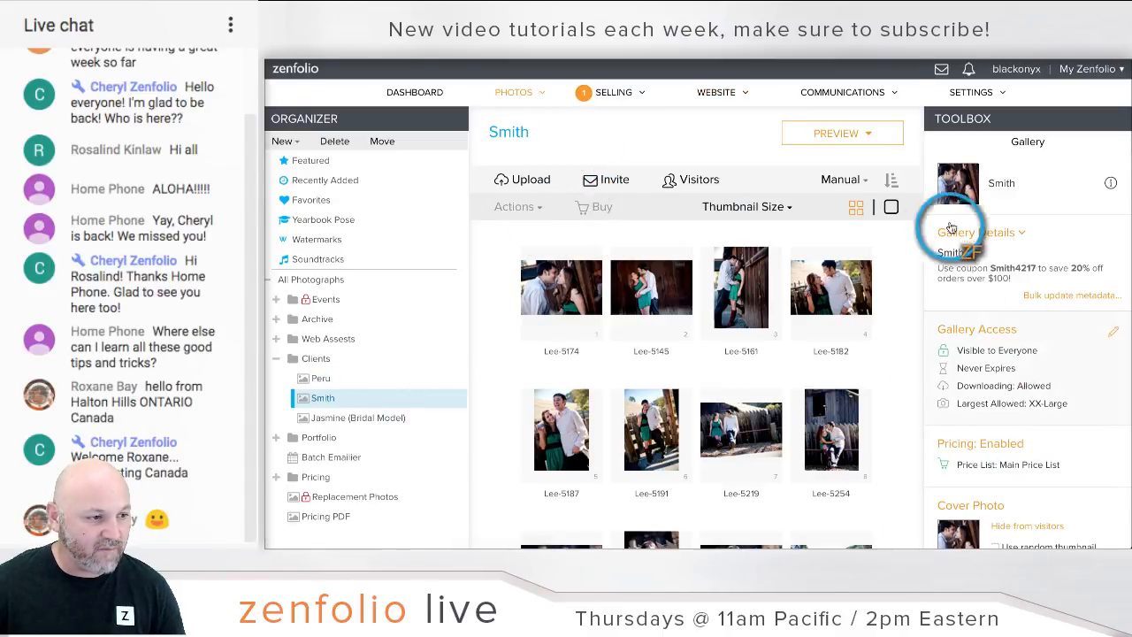
{"action": "mouse_move", "coordinate": [867, 134]}
{"action": "left_click", "coordinate": [848, 159]}
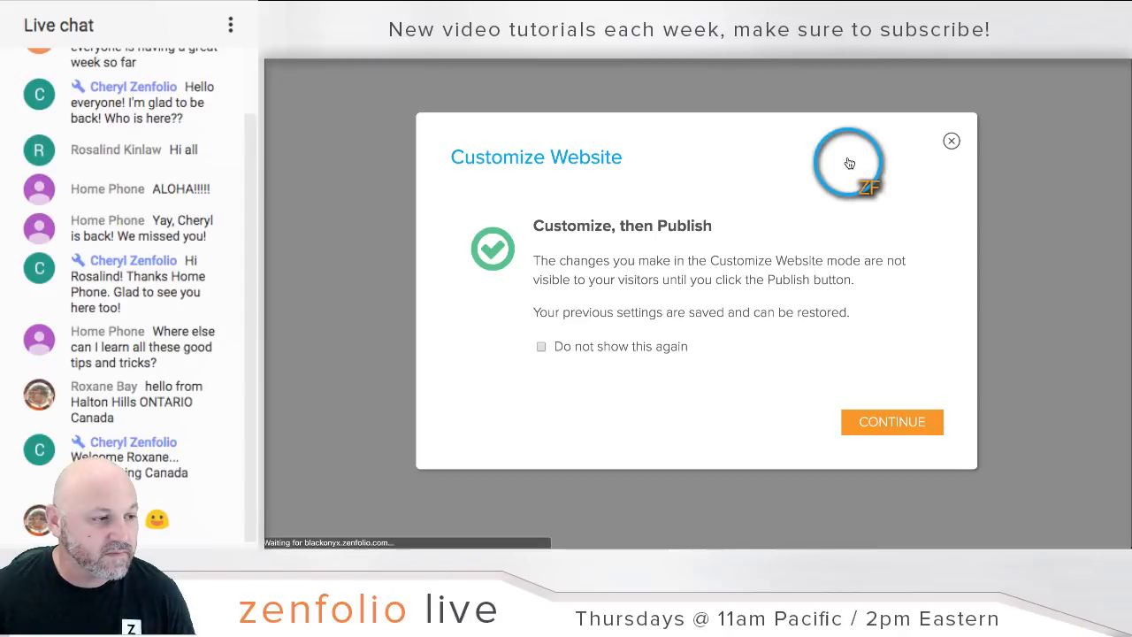
Step: Continue past the Customize Website notice and open the Smith gallery's Page Options
{"action": "left_click", "coordinate": [867, 428]}
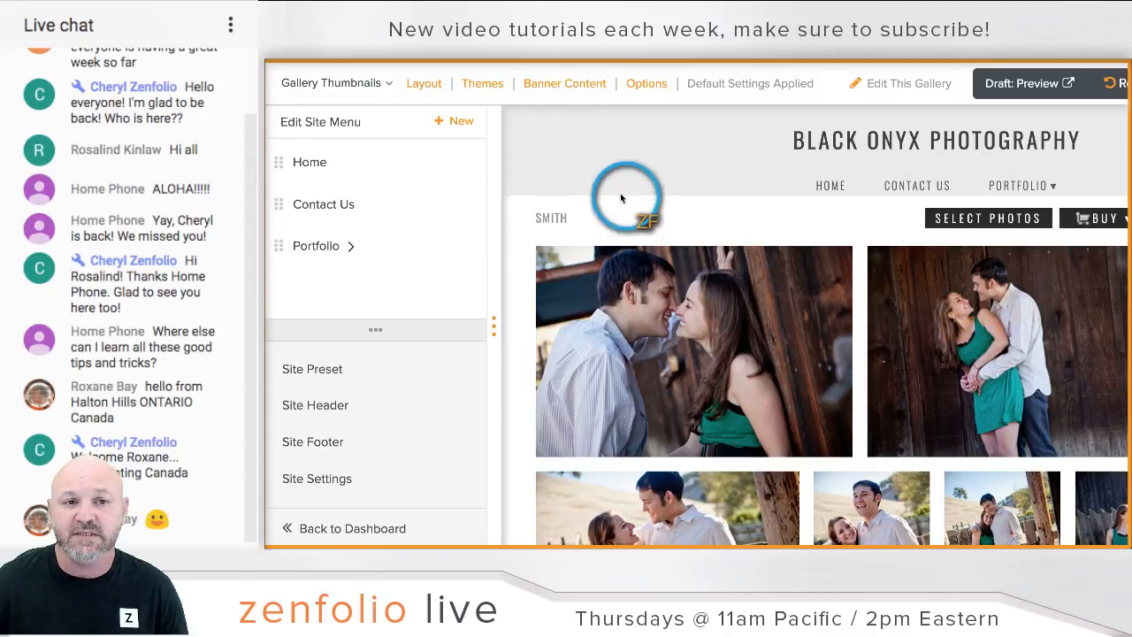
{"action": "left_click", "coordinate": [637, 87]}
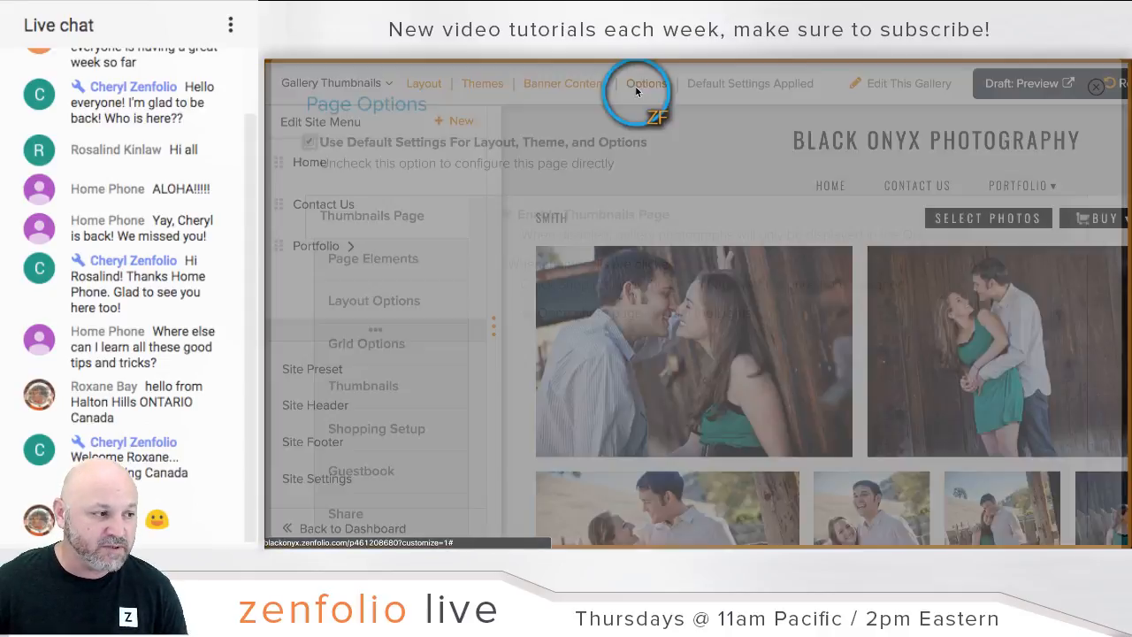
Step: Uncheck Use Default Settings, review the Quick Shop shopping setup, and cancel without applying
{"action": "scroll", "coordinate": [637, 148], "scroll_direction": "down", "scroll_amount": 1}
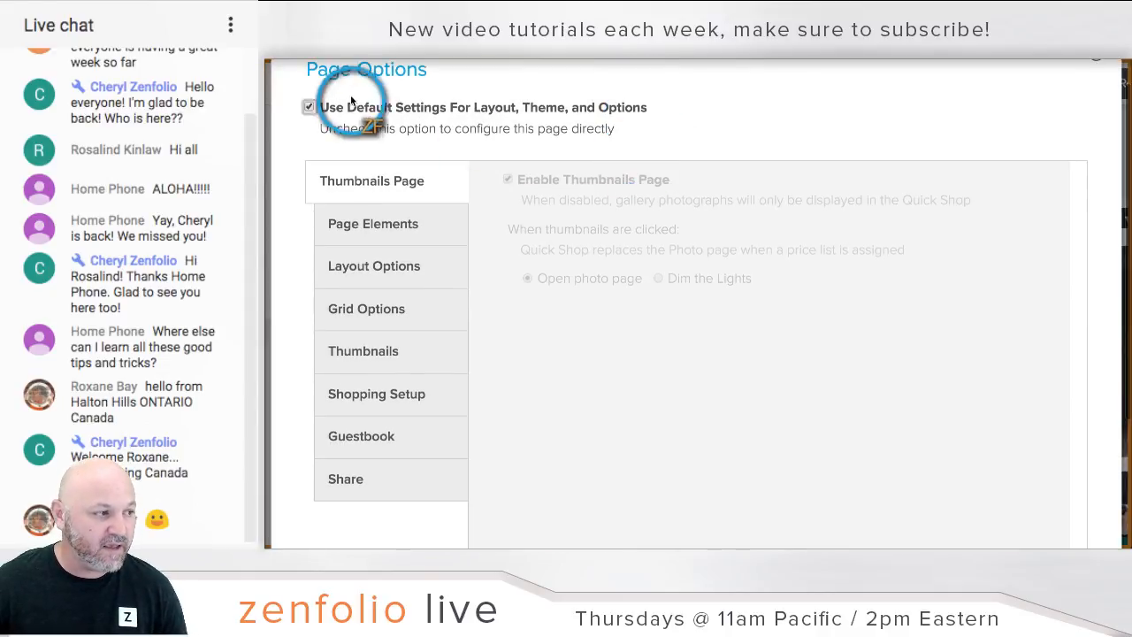
{"action": "left_click", "coordinate": [310, 107]}
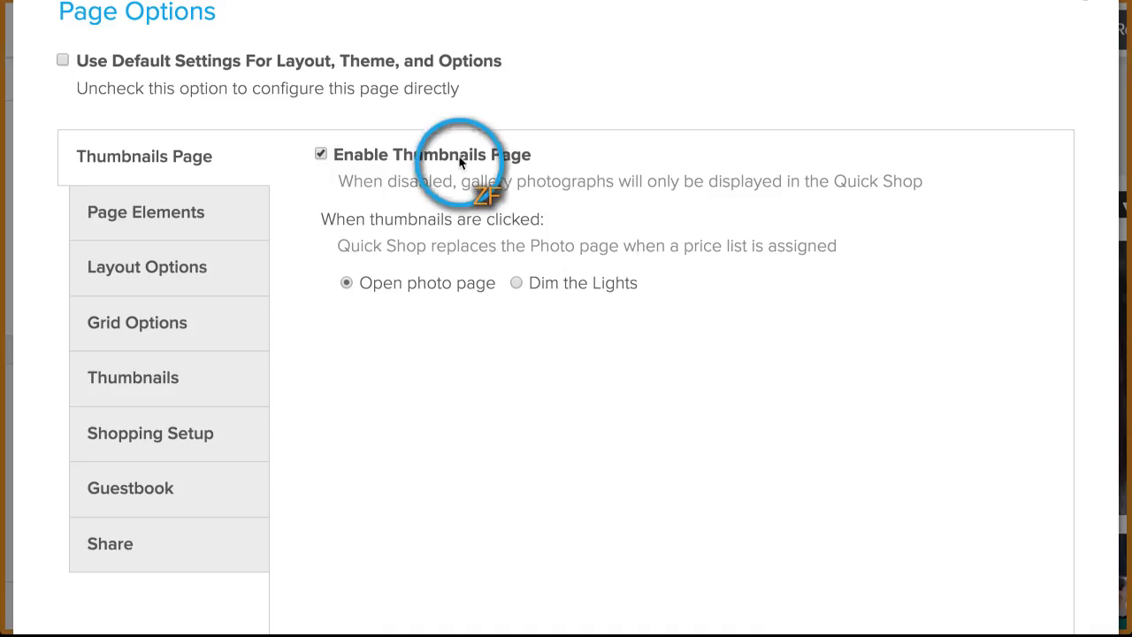
{"action": "scroll", "coordinate": [414, 138], "scroll_direction": "down", "scroll_amount": 1}
{"action": "scroll", "coordinate": [198, 99], "scroll_direction": "down", "scroll_amount": 2}
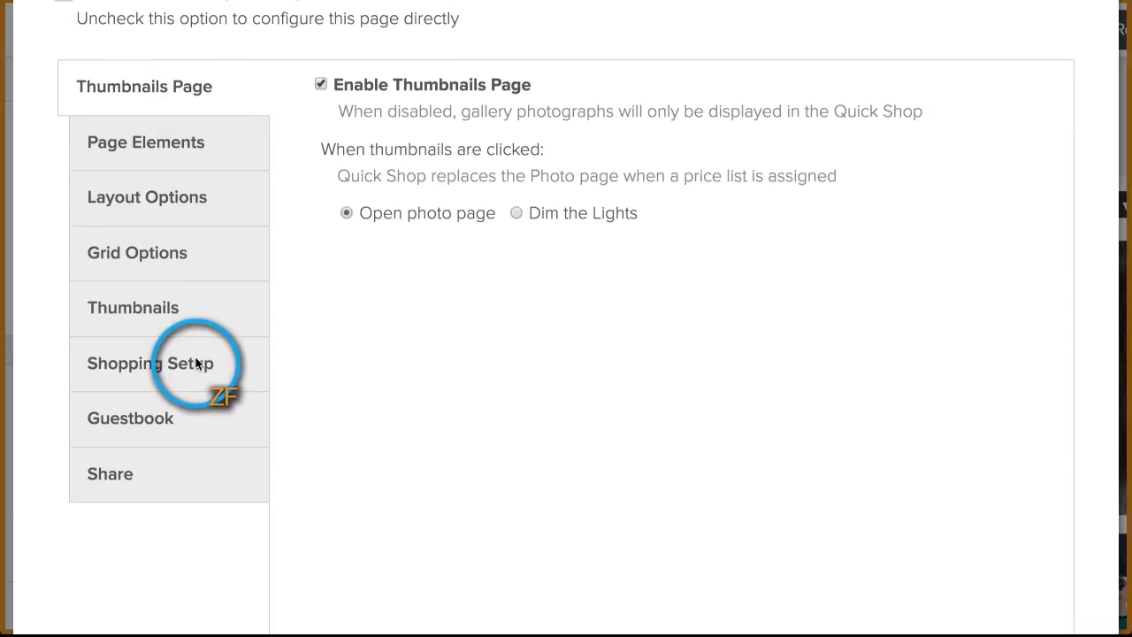
{"action": "left_click", "coordinate": [147, 375]}
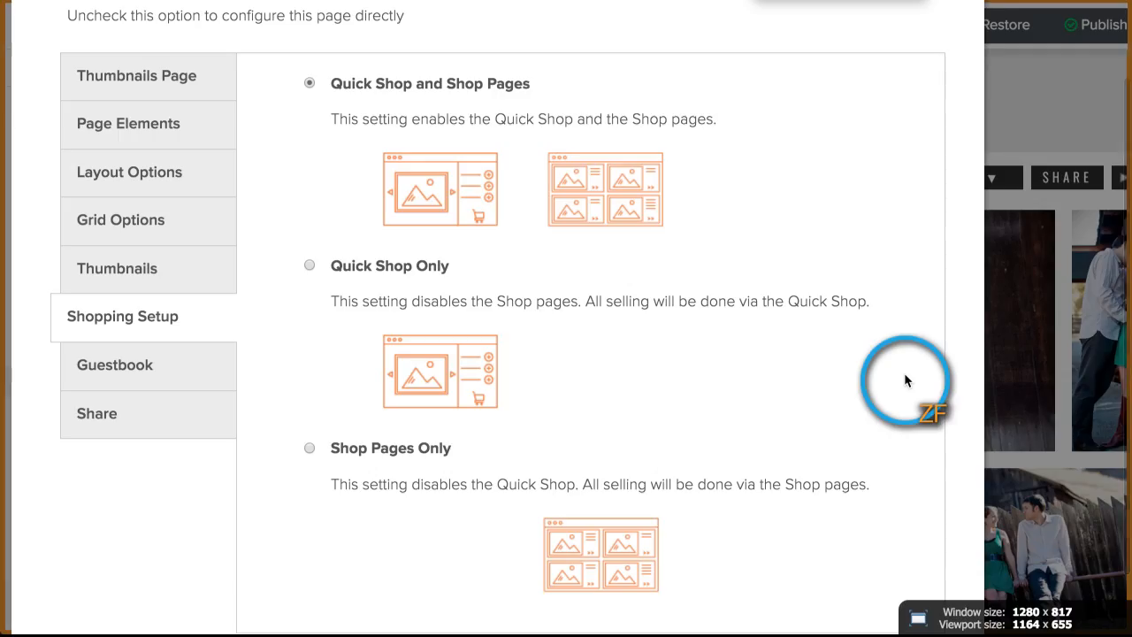
{"action": "scroll", "coordinate": [782, 364], "scroll_direction": "down", "scroll_amount": 1}
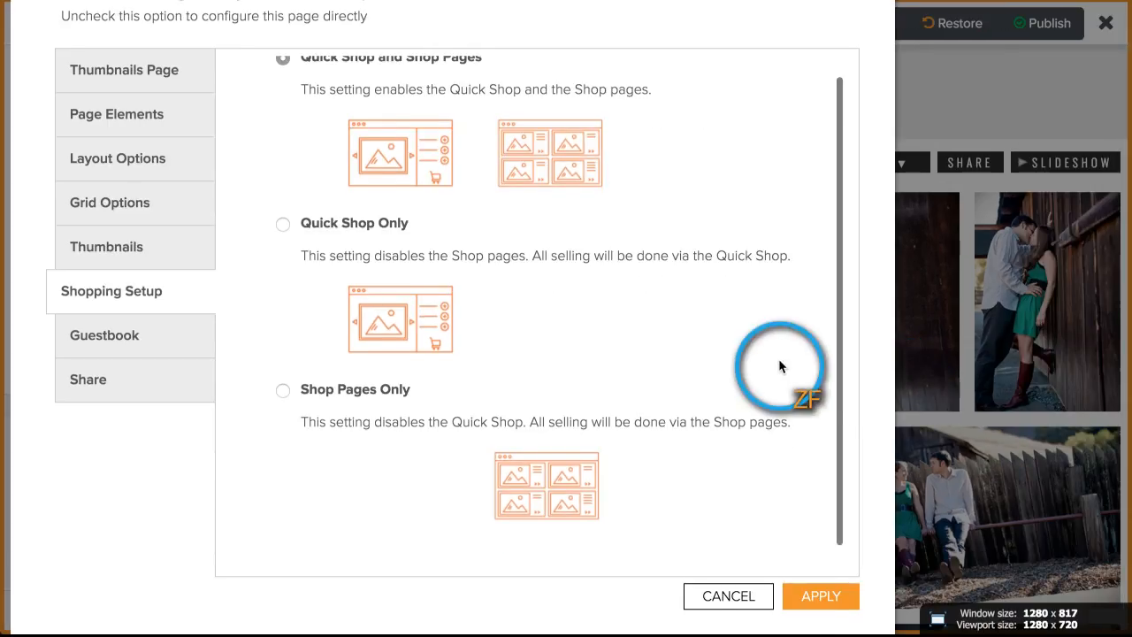
{"action": "left_click", "coordinate": [735, 594]}
{"action": "mouse_move", "coordinate": [516, 227]}
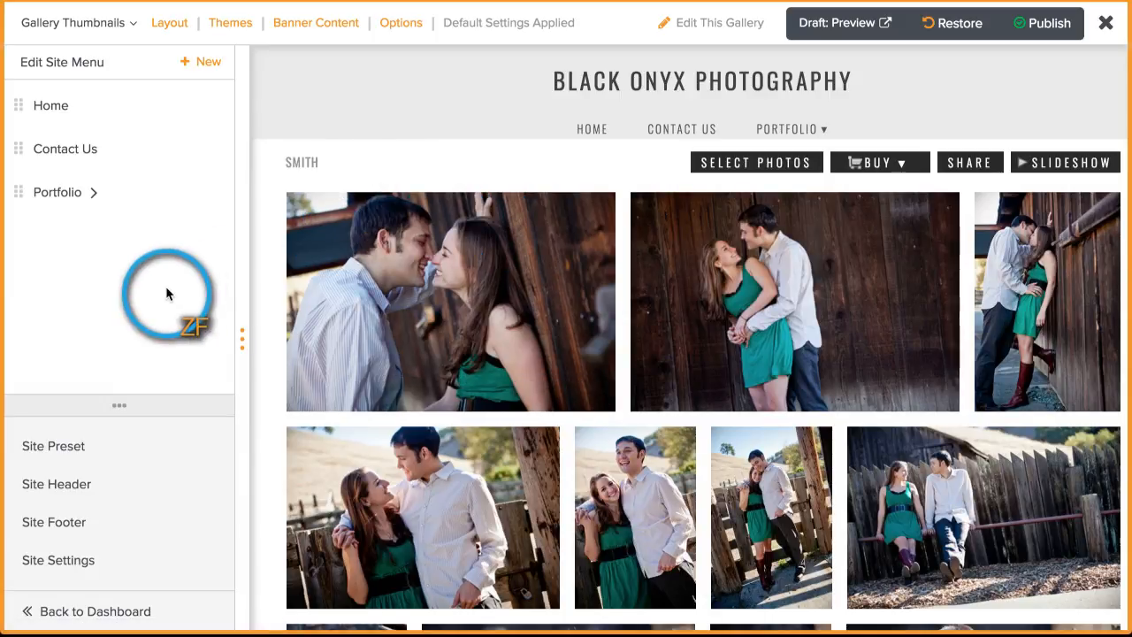
Step: Leave the customizer, saving the changes as an unpublished draft to continue later
{"action": "left_click", "coordinate": [151, 611]}
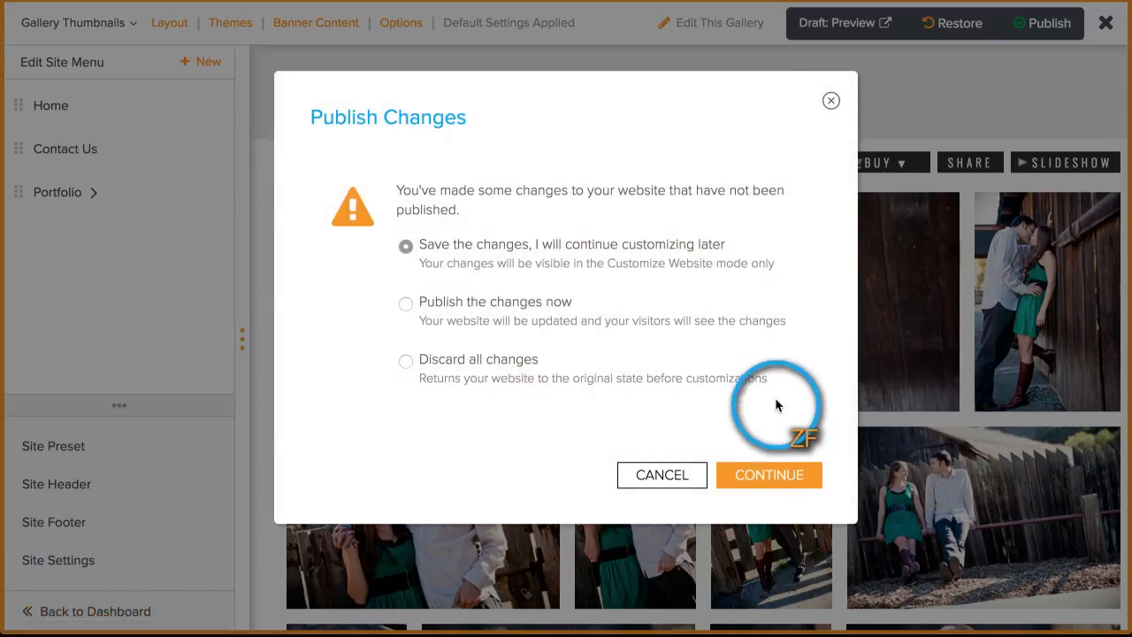
{"action": "left_click", "coordinate": [766, 474]}
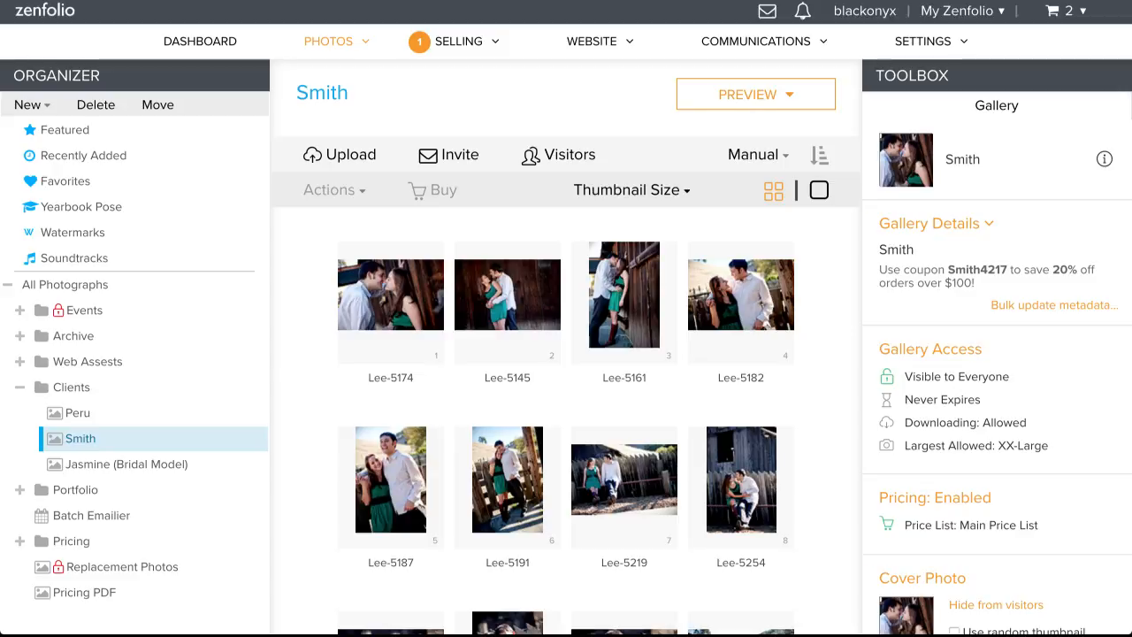
Step: Switch all 19 Smith photos' pricing to 'Same as containing gallery' and save
{"action": "scroll", "coordinate": [821, 315], "scroll_direction": "down", "scroll_amount": 6}
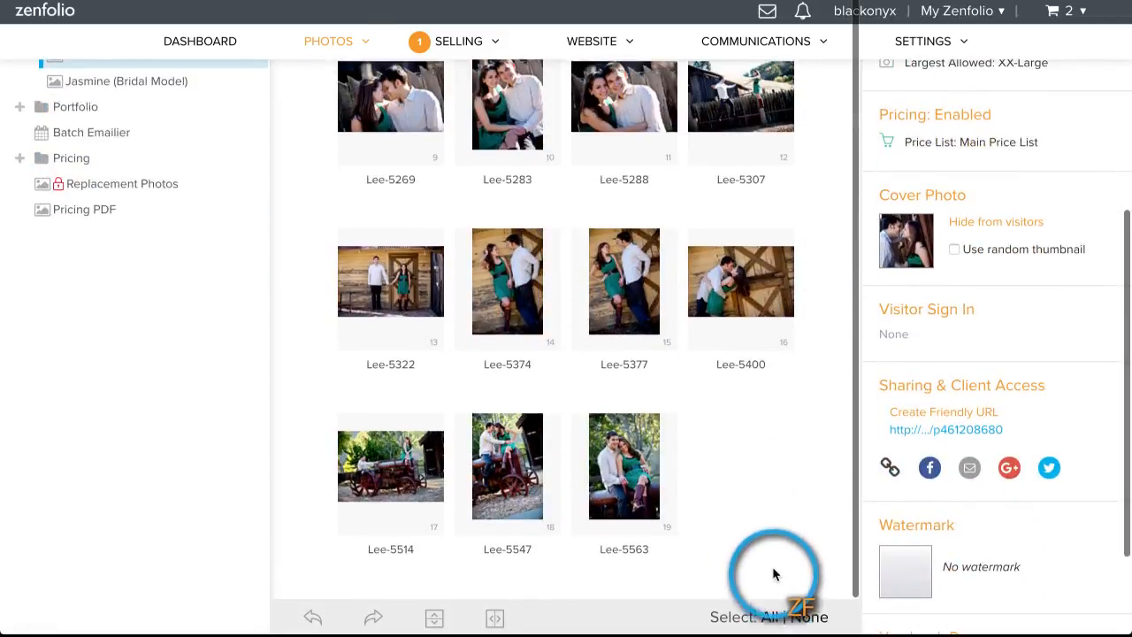
{"action": "left_click", "coordinate": [770, 617]}
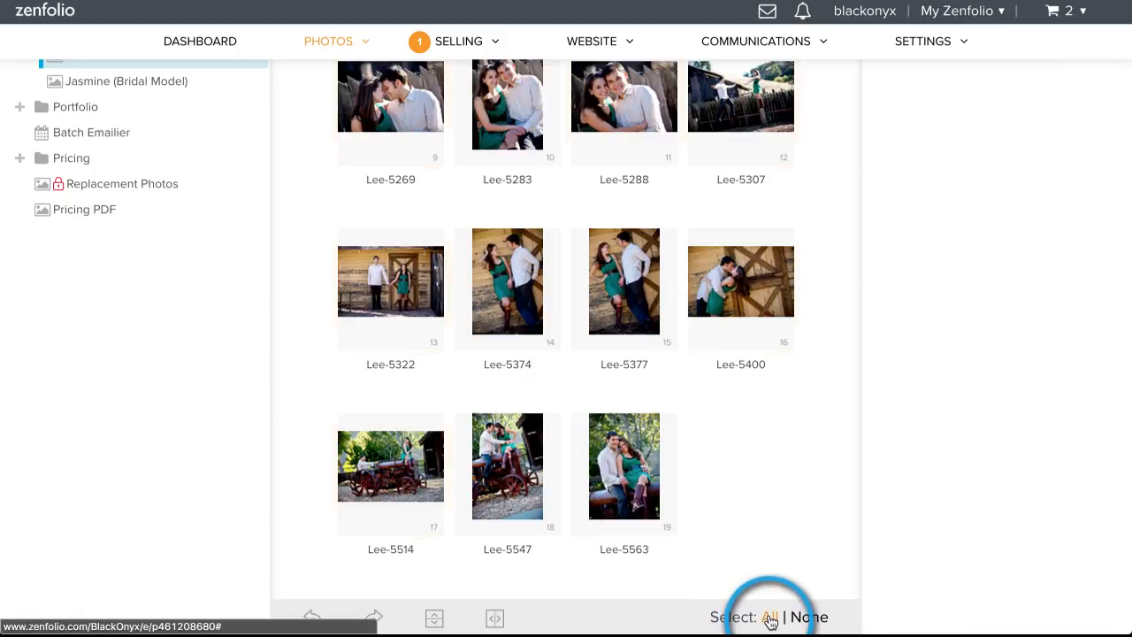
{"action": "scroll", "coordinate": [985, 266], "scroll_direction": "up", "scroll_amount": 4}
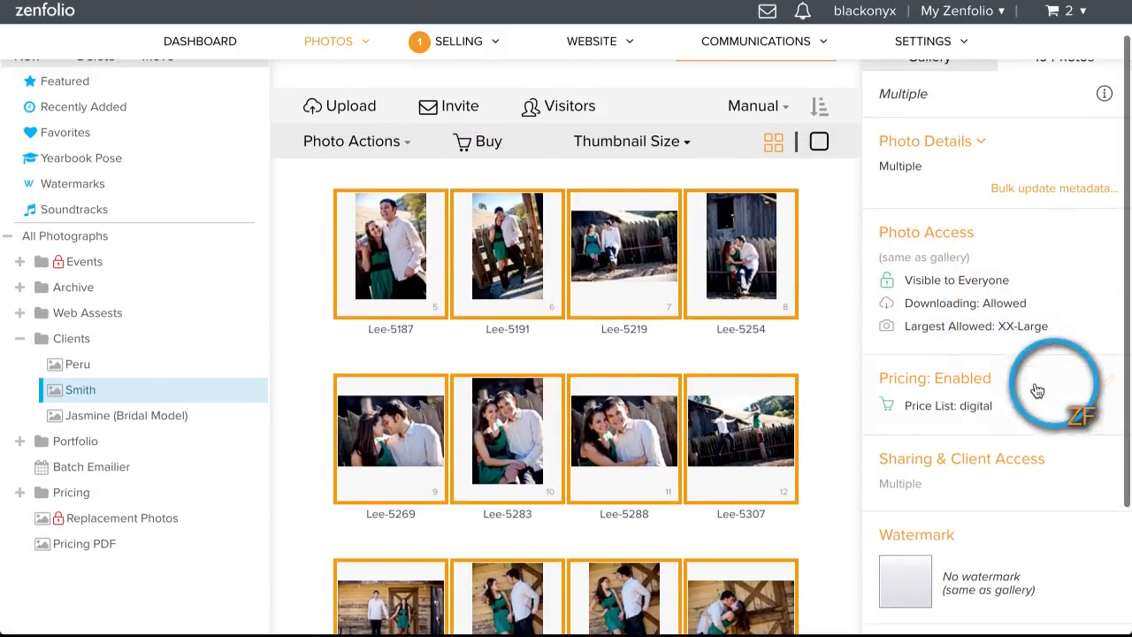
{"action": "left_click", "coordinate": [968, 394]}
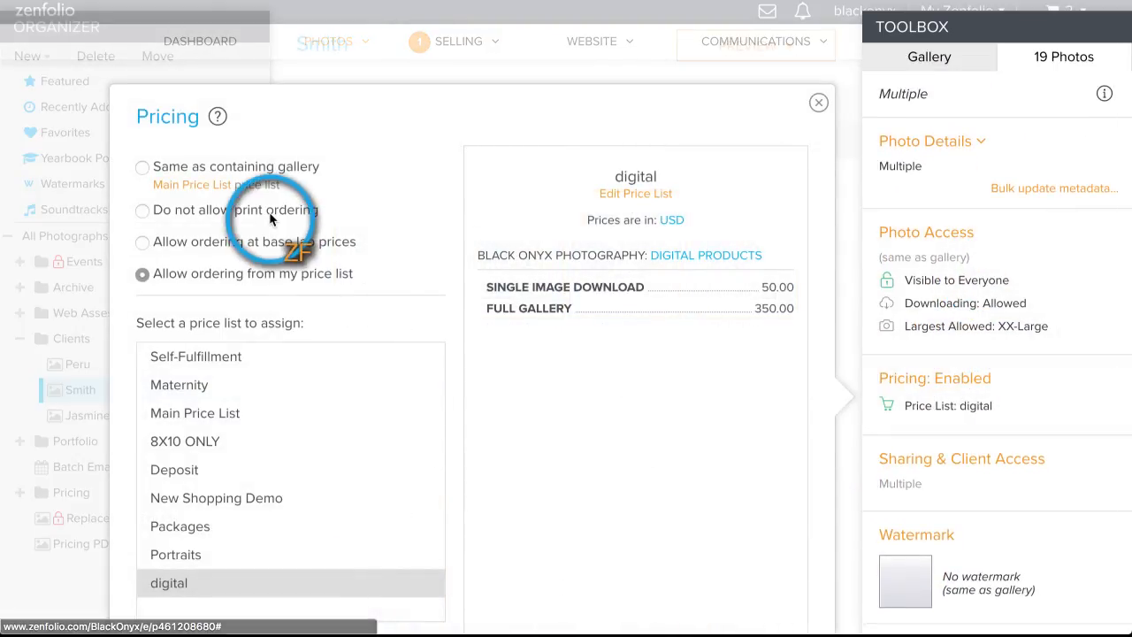
{"action": "left_click", "coordinate": [144, 168]}
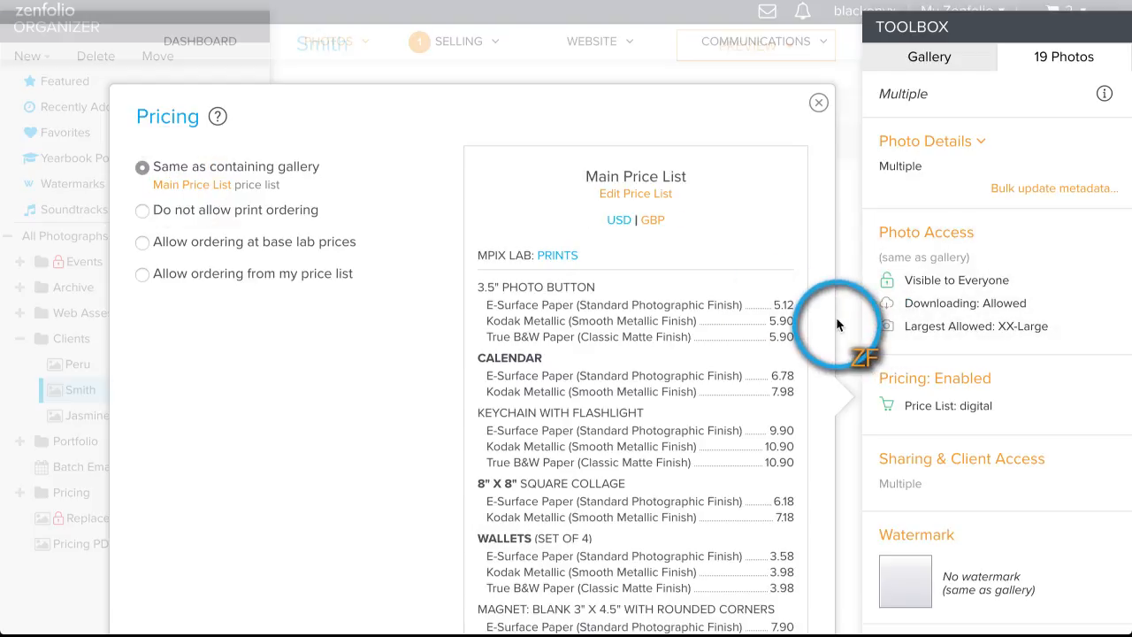
{"action": "scroll", "coordinate": [837, 320], "scroll_direction": "down", "scroll_amount": 1}
{"action": "right_click", "coordinate": [838, 317]}
{"action": "left_click", "coordinate": [827, 432]}
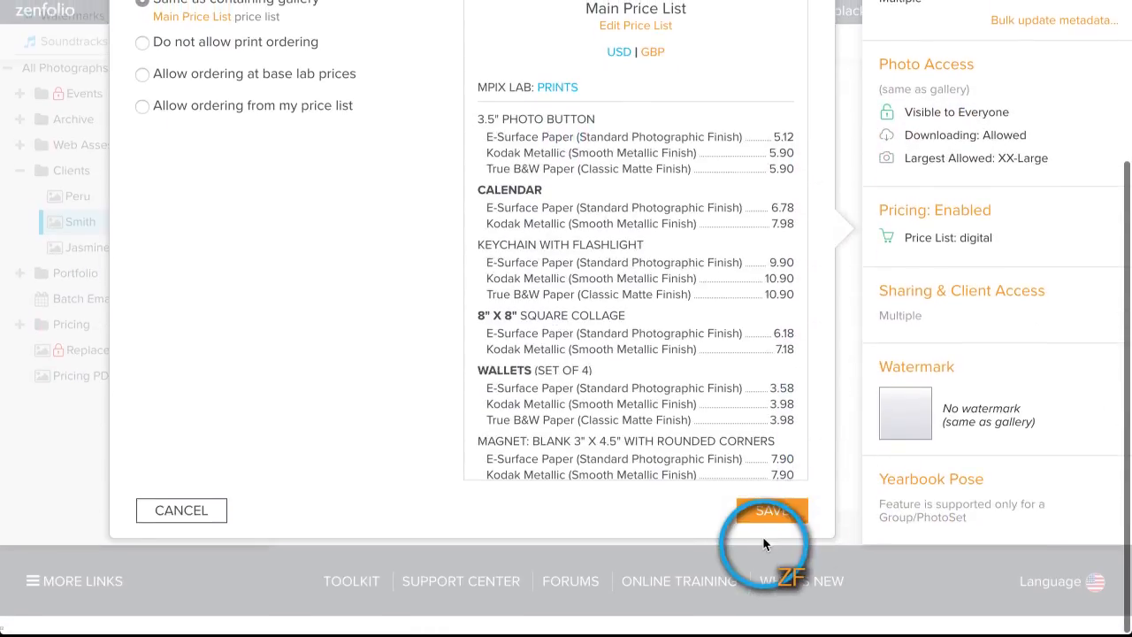
{"action": "left_click", "coordinate": [758, 511]}
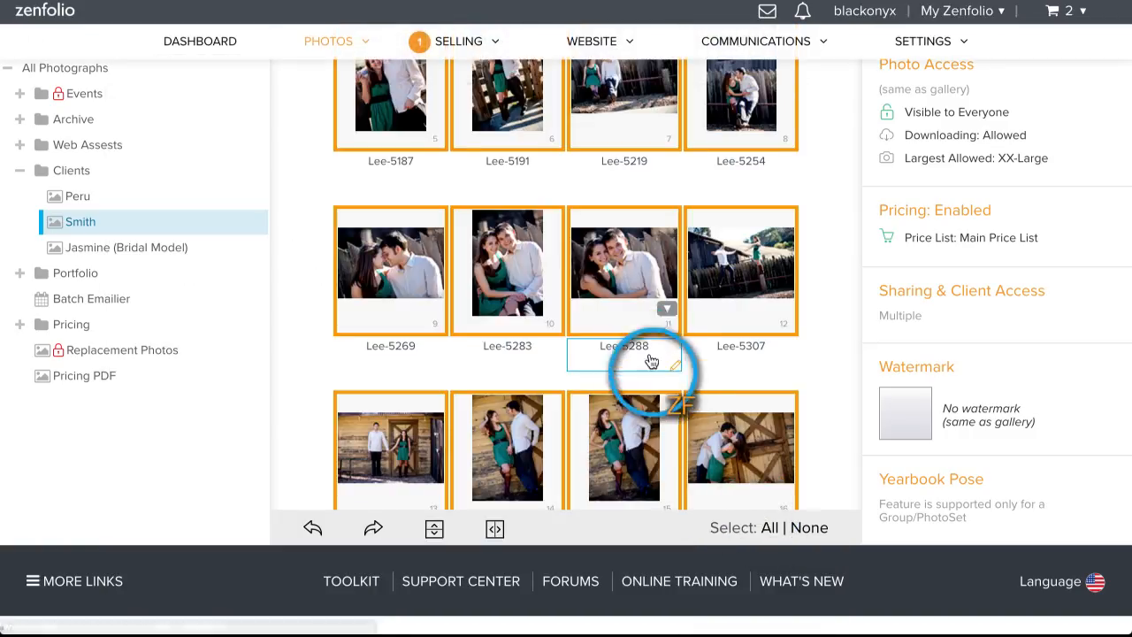
{"action": "scroll", "coordinate": [652, 353], "scroll_direction": "up", "scroll_amount": 5}
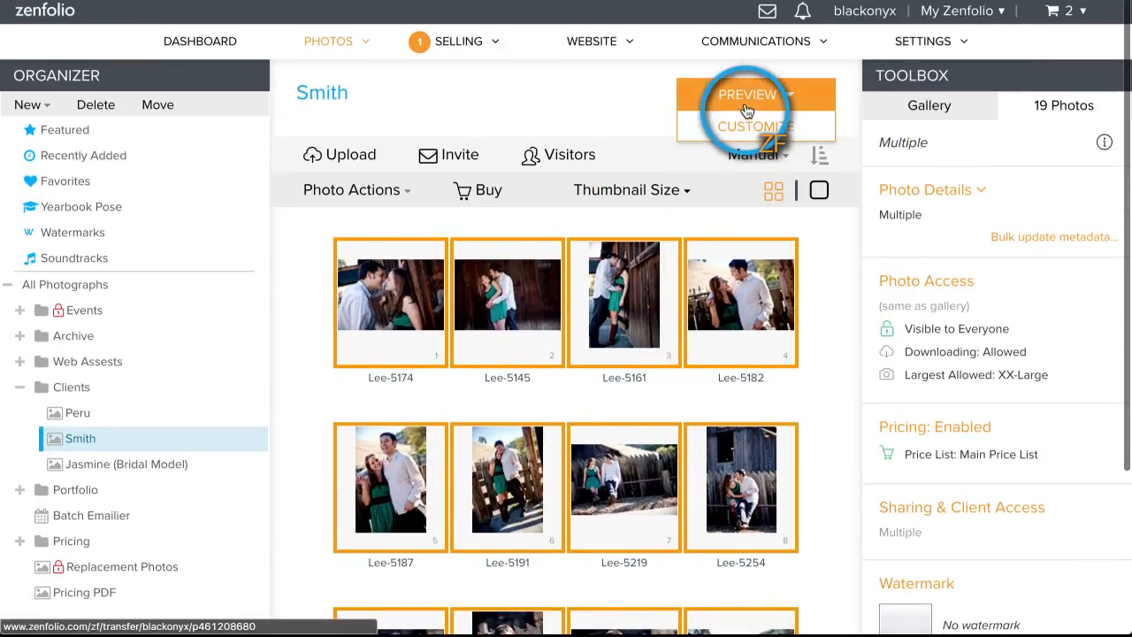
Step: Open the Smith gallery preview in a new browser tab
{"action": "right_click", "coordinate": [735, 79]}
{"action": "left_click", "coordinate": [758, 102]}
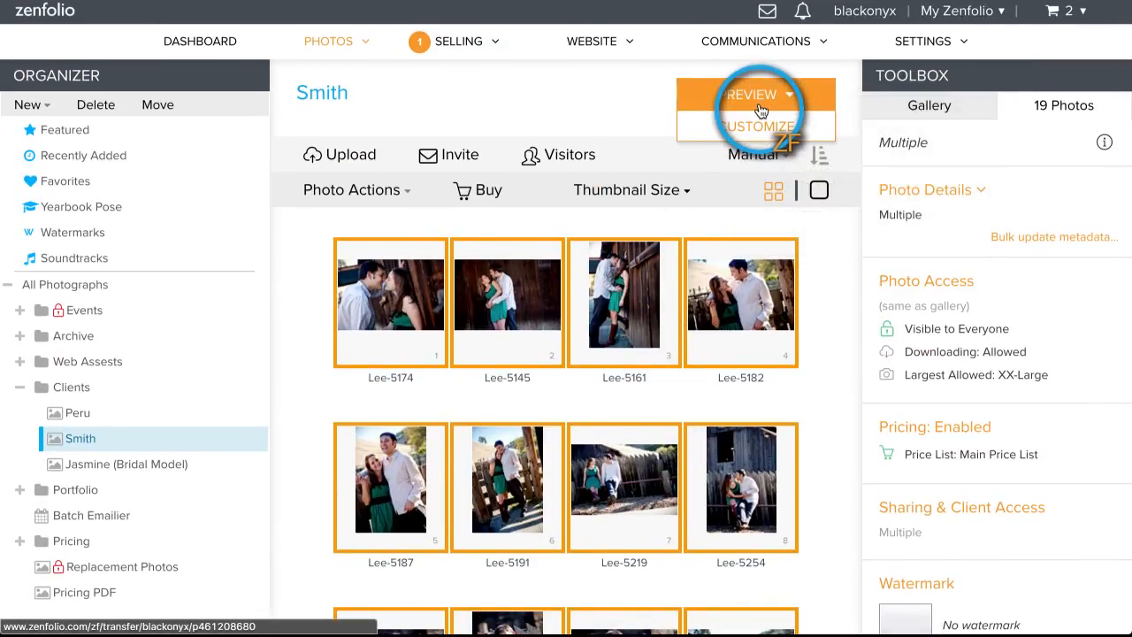
{"action": "left_click", "coordinate": [394, 1]}
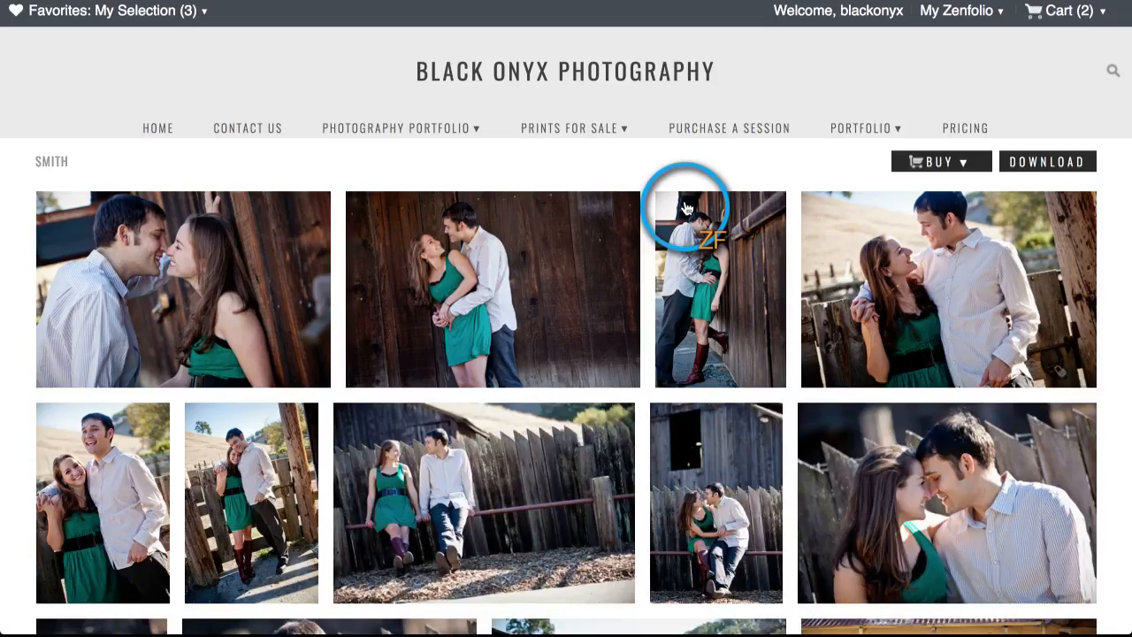
Step: Open the third photo and review the products and prices offered for it
{"action": "left_click", "coordinate": [717, 285]}
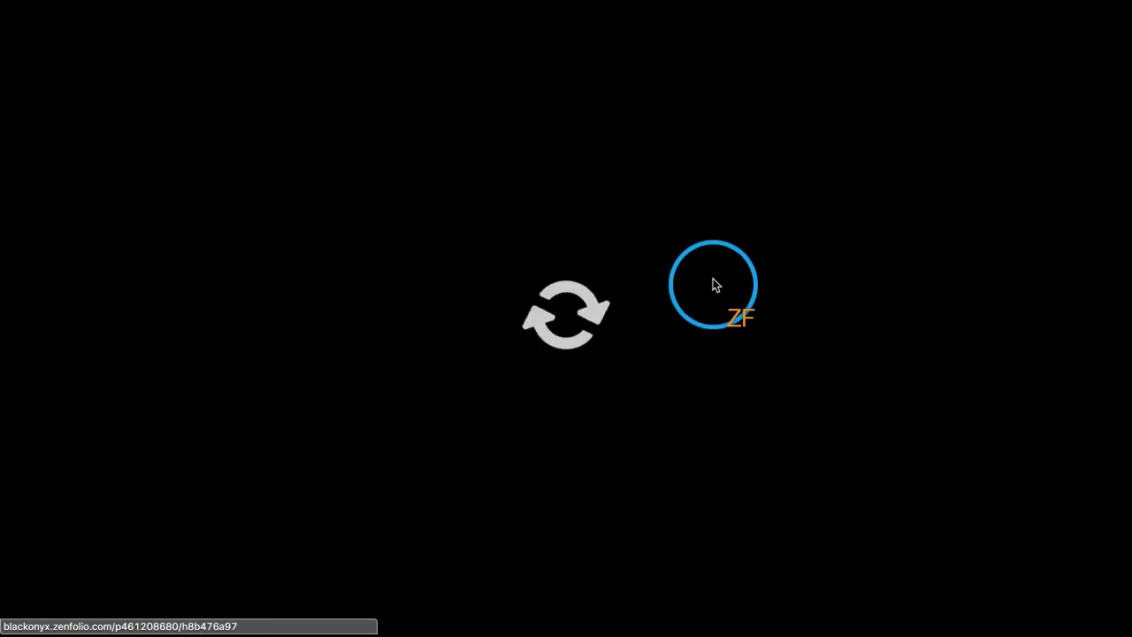
{"action": "left_click", "coordinate": [1074, 55]}
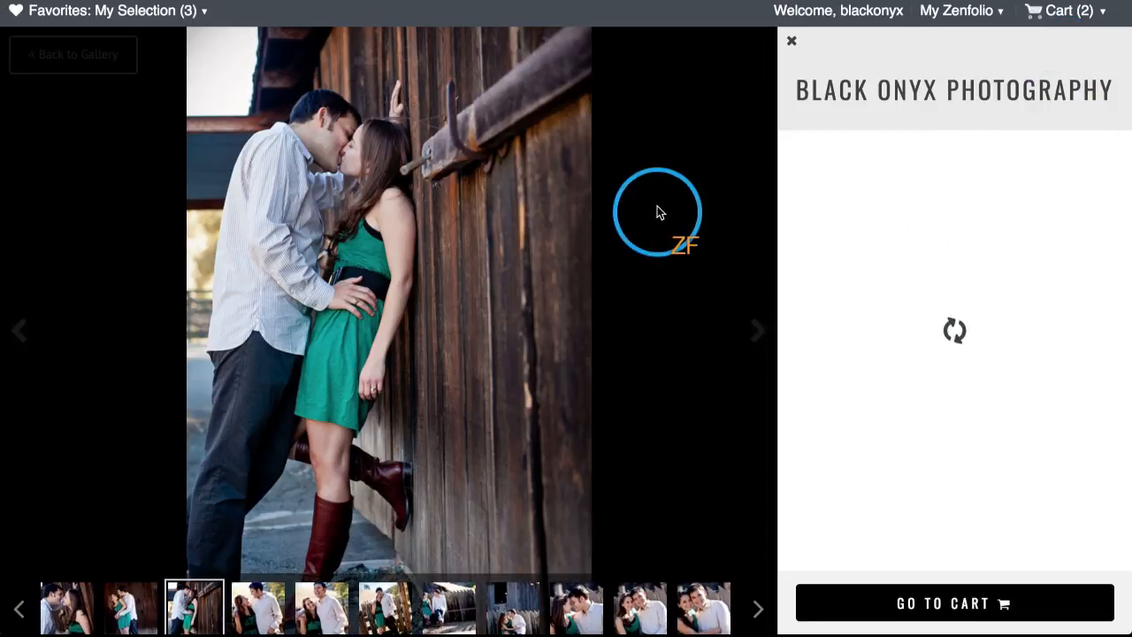
{"action": "scroll", "coordinate": [948, 328], "scroll_direction": "down", "scroll_amount": 10}
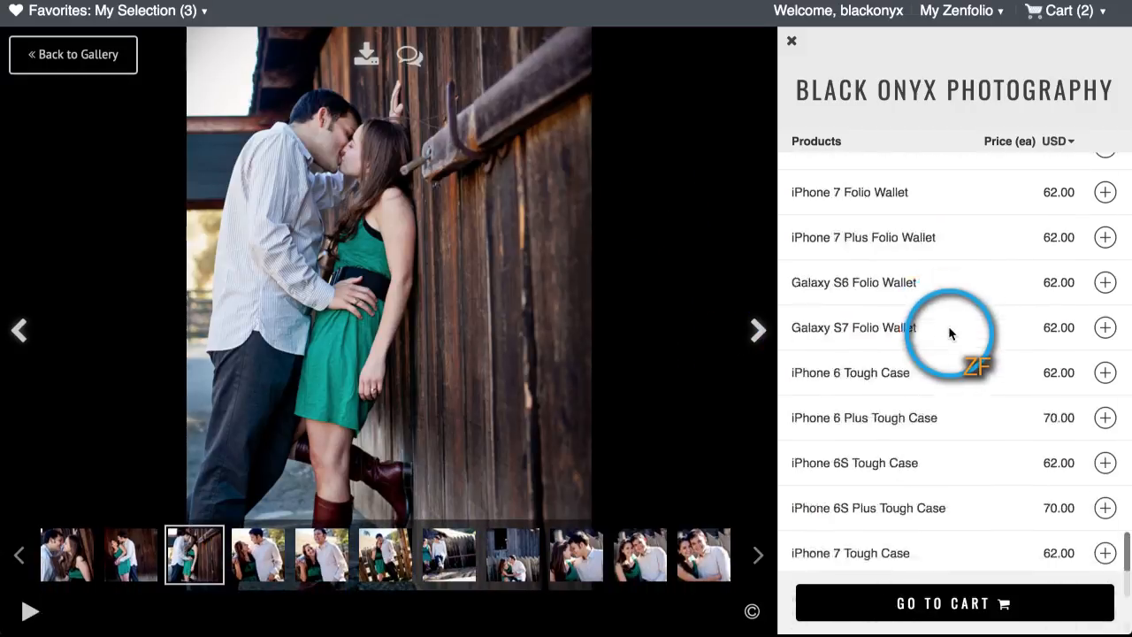
{"action": "scroll", "coordinate": [949, 327], "scroll_direction": "down", "scroll_amount": 3}
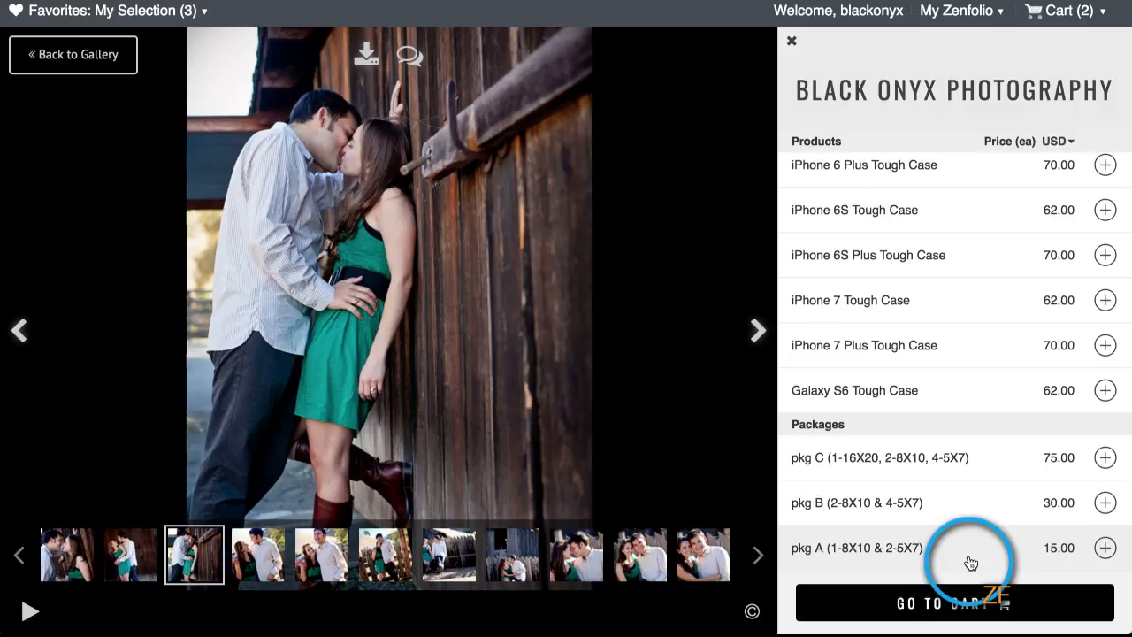
{"action": "scroll", "coordinate": [970, 531], "scroll_direction": "up", "scroll_amount": 5}
{"action": "scroll", "coordinate": [968, 506], "scroll_direction": "down", "scroll_amount": 5}
{"action": "scroll", "coordinate": [929, 385], "scroll_direction": "up", "scroll_amount": 8}
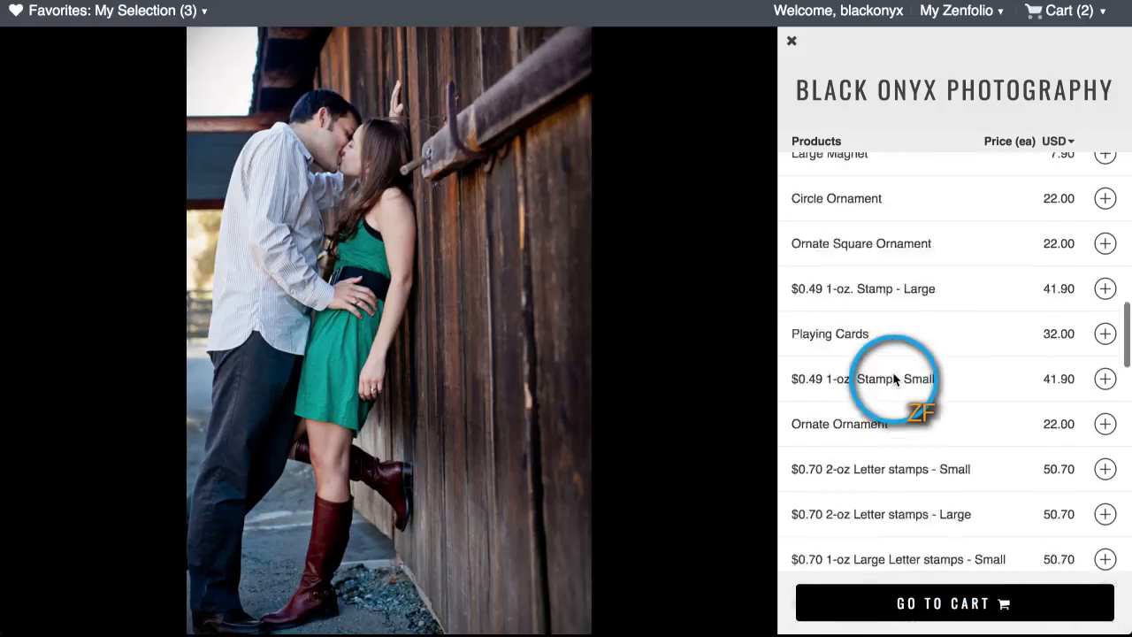
{"action": "scroll", "coordinate": [894, 379], "scroll_direction": "up", "scroll_amount": 10}
{"action": "left_click", "coordinate": [792, 41]}
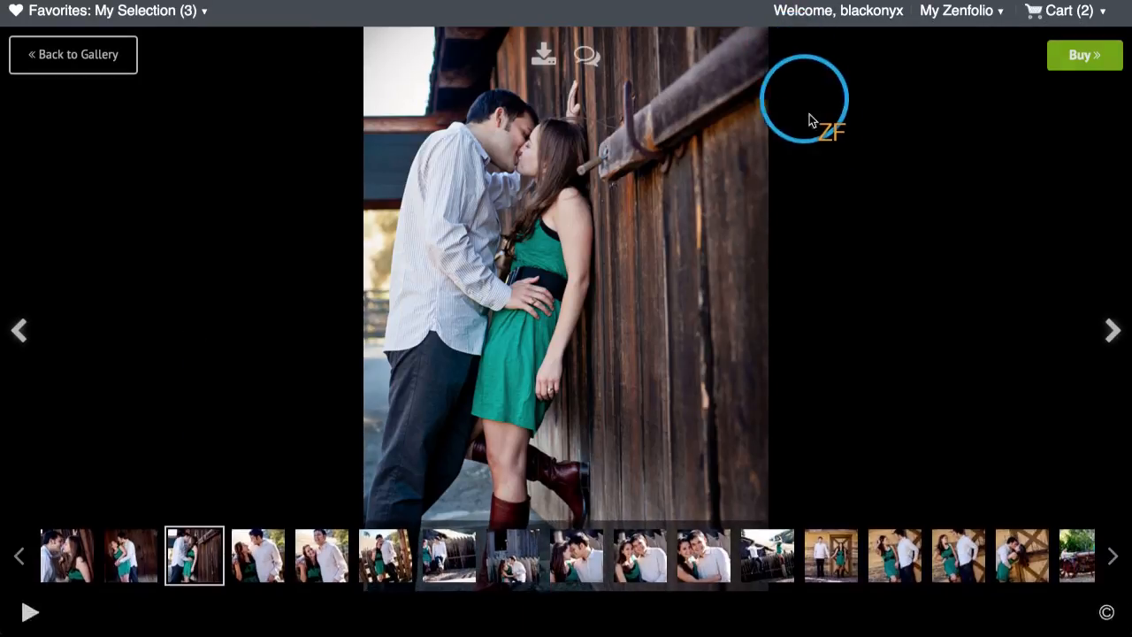
Step: From the gallery grid, check the gallery buying options, then the visitor's favorites
{"action": "left_click", "coordinate": [91, 60]}
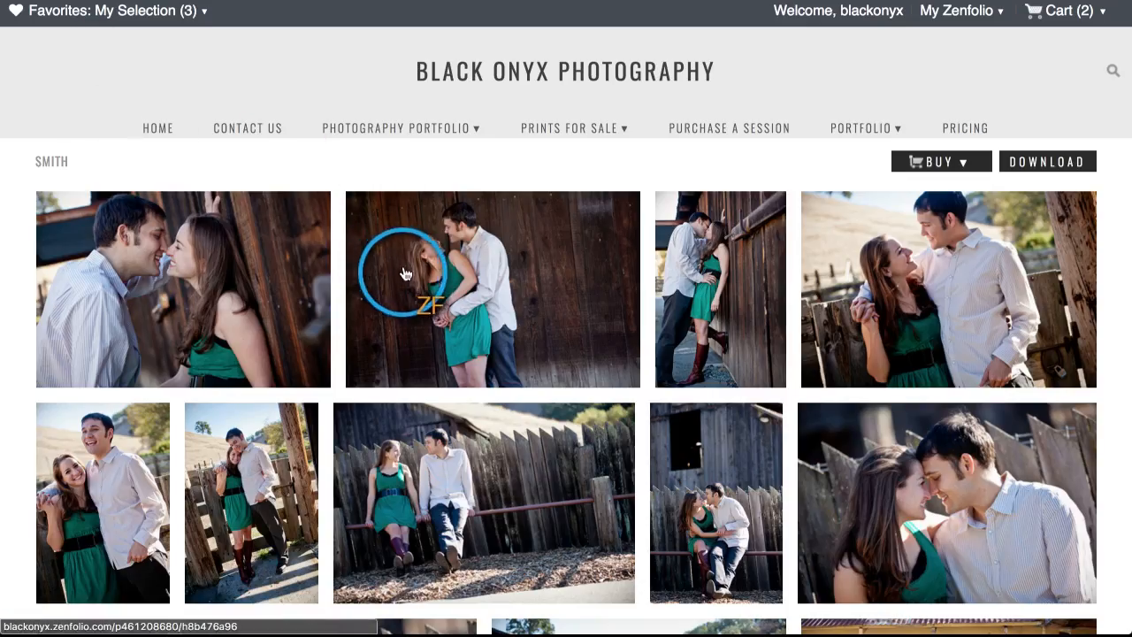
{"action": "left_click", "coordinate": [939, 162]}
{"action": "left_click", "coordinate": [925, 189]}
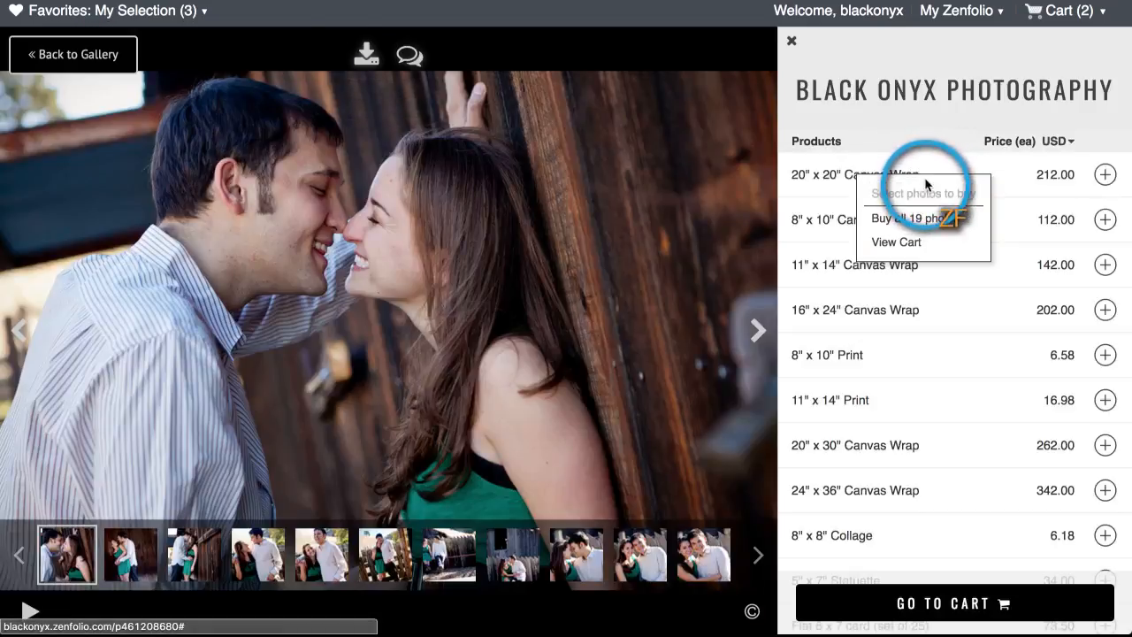
{"action": "left_click", "coordinate": [67, 54]}
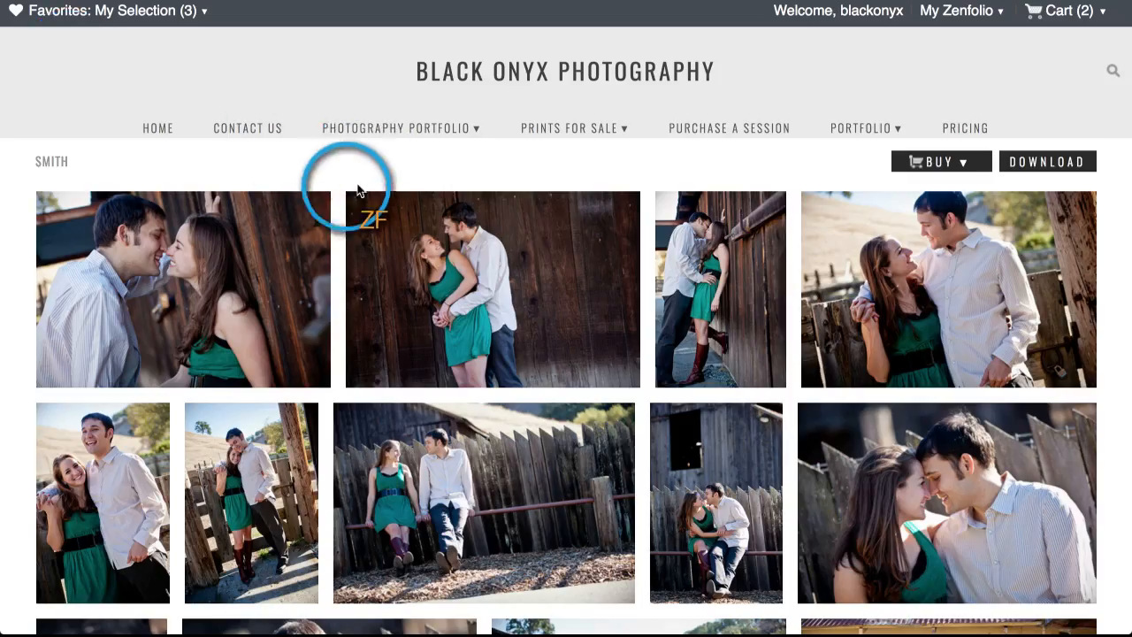
{"action": "left_click", "coordinate": [106, 13]}
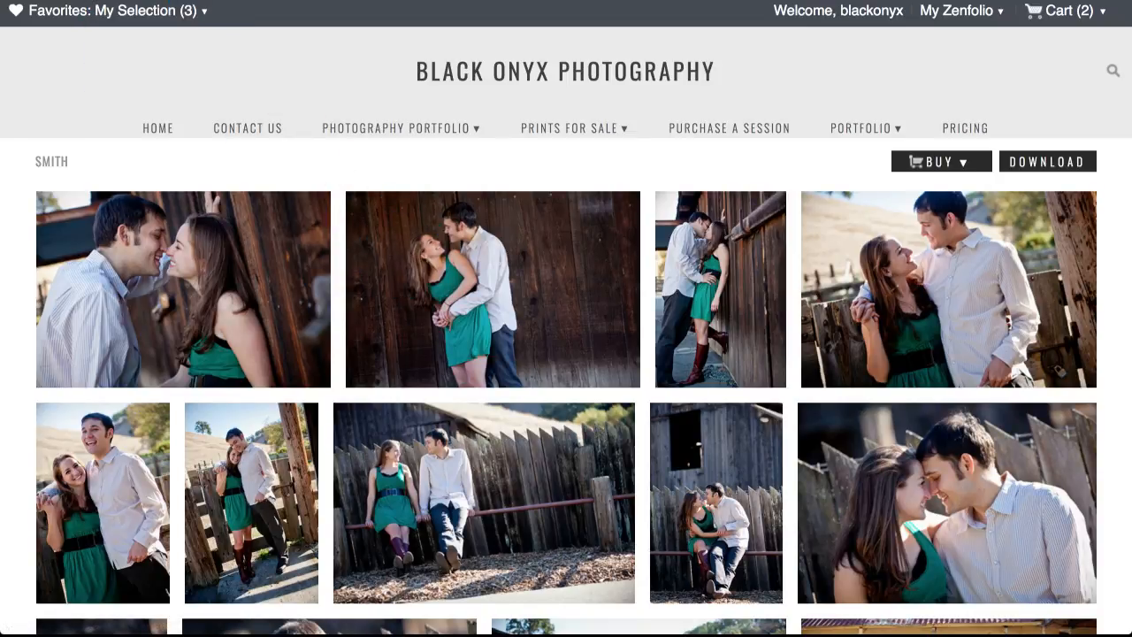
Step: Enter Customize Website and publish the pending draft changes, confirming Yes, Publish Changes
{"action": "mouse_move", "coordinate": [1053, 18]}
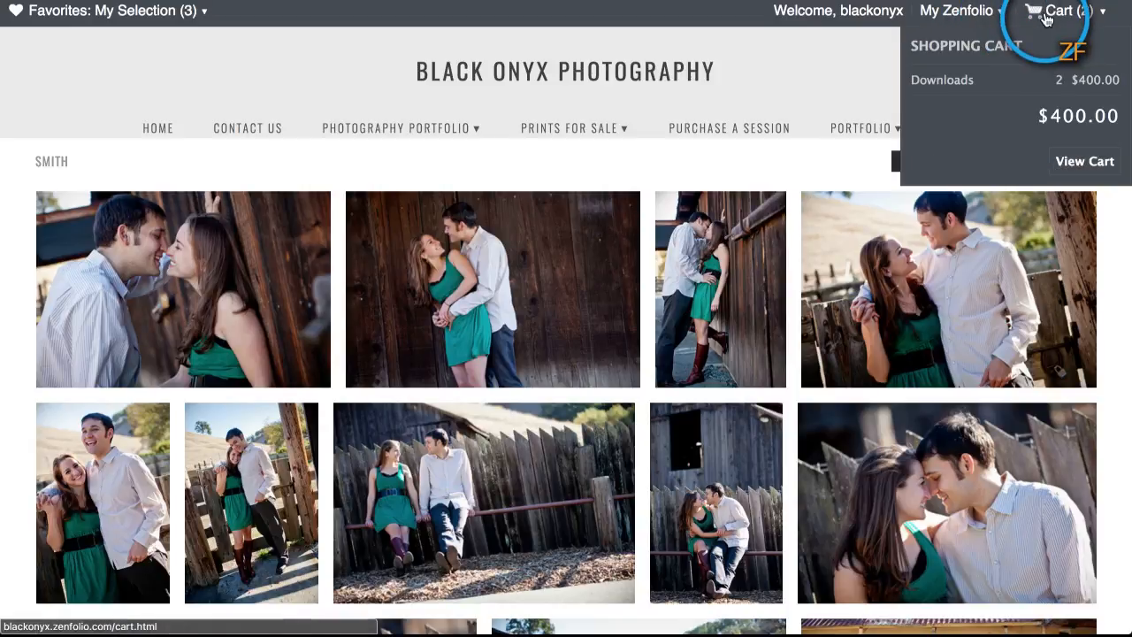
{"action": "mouse_move", "coordinate": [974, 13]}
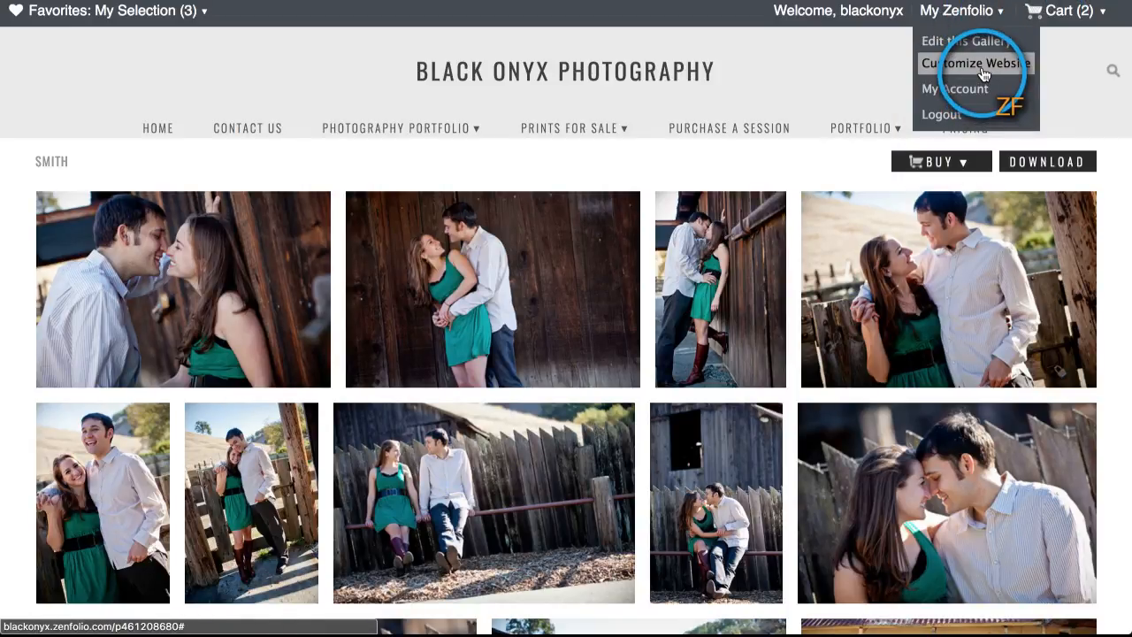
{"action": "left_click", "coordinate": [983, 70]}
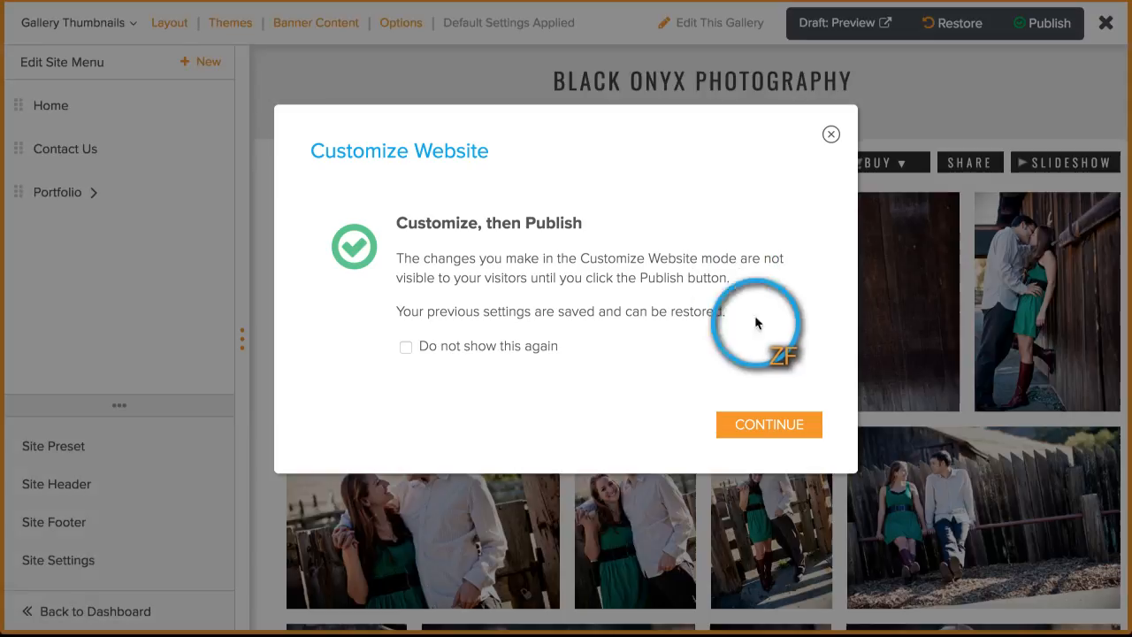
{"action": "left_click", "coordinate": [776, 434]}
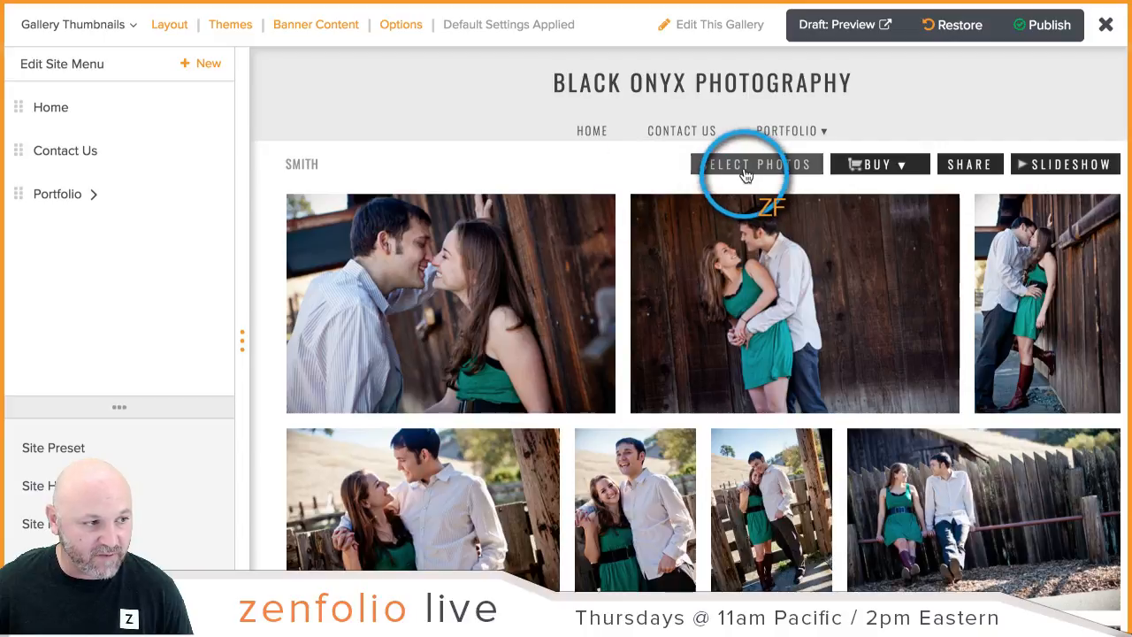
{"action": "left_click", "coordinate": [1044, 26]}
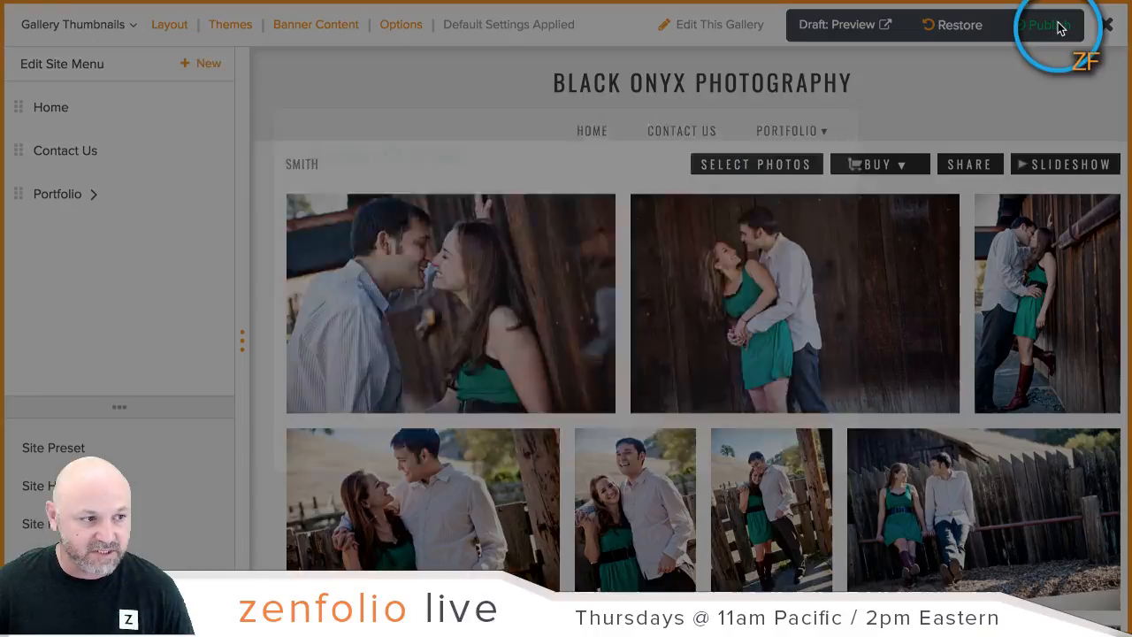
{"action": "left_click", "coordinate": [717, 425]}
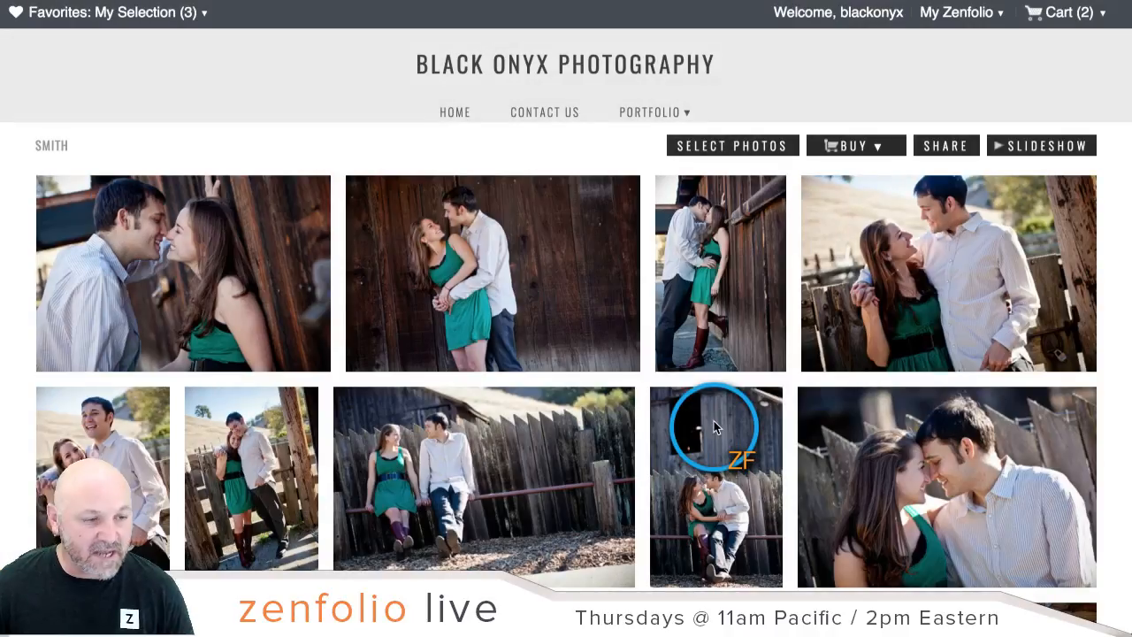
Step: Select Smith photos 2 and 3 and choose products for both at visitor prices
{"action": "left_click", "coordinate": [744, 147]}
{"action": "left_click", "coordinate": [531, 255]}
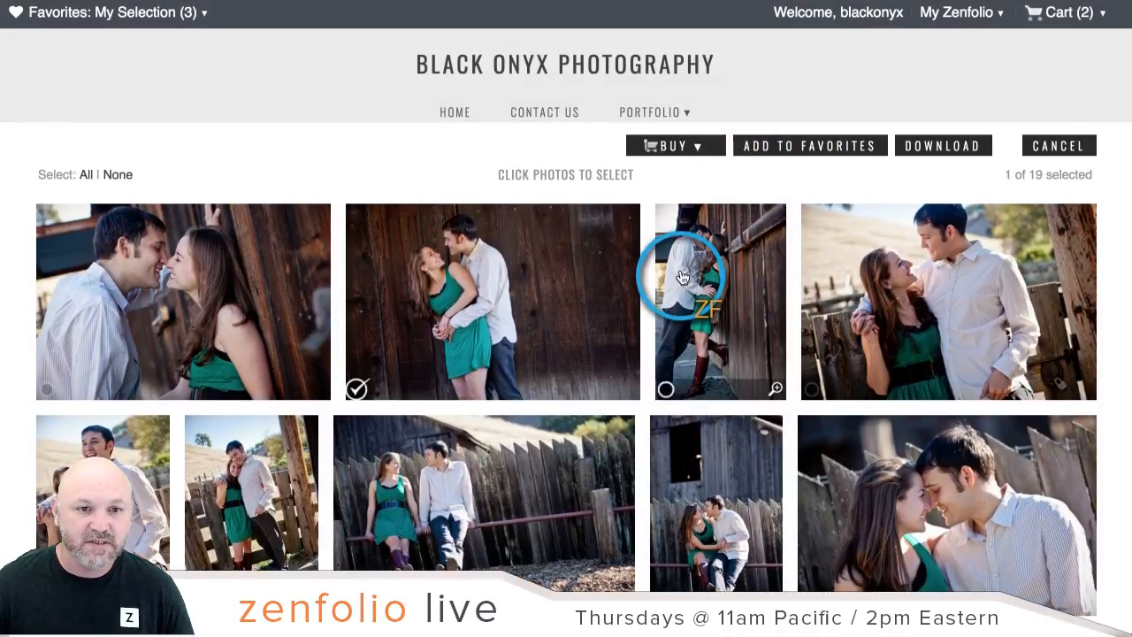
{"action": "left_click", "coordinate": [686, 265]}
{"action": "left_click", "coordinate": [673, 146]}
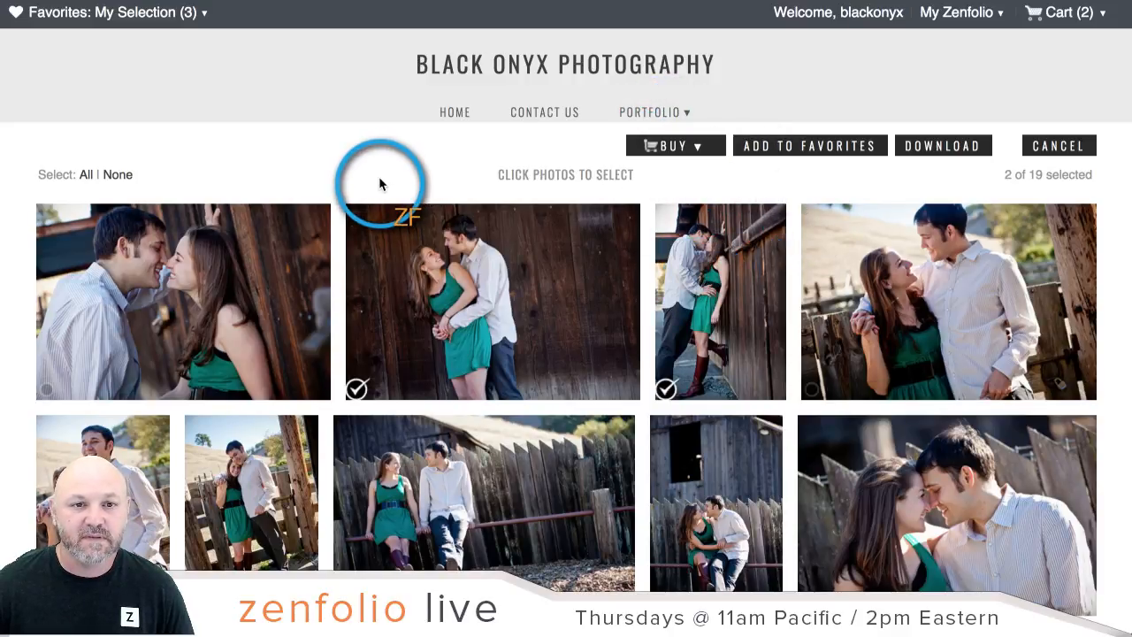
{"action": "left_click", "coordinate": [654, 152]}
{"action": "left_click", "coordinate": [662, 180]}
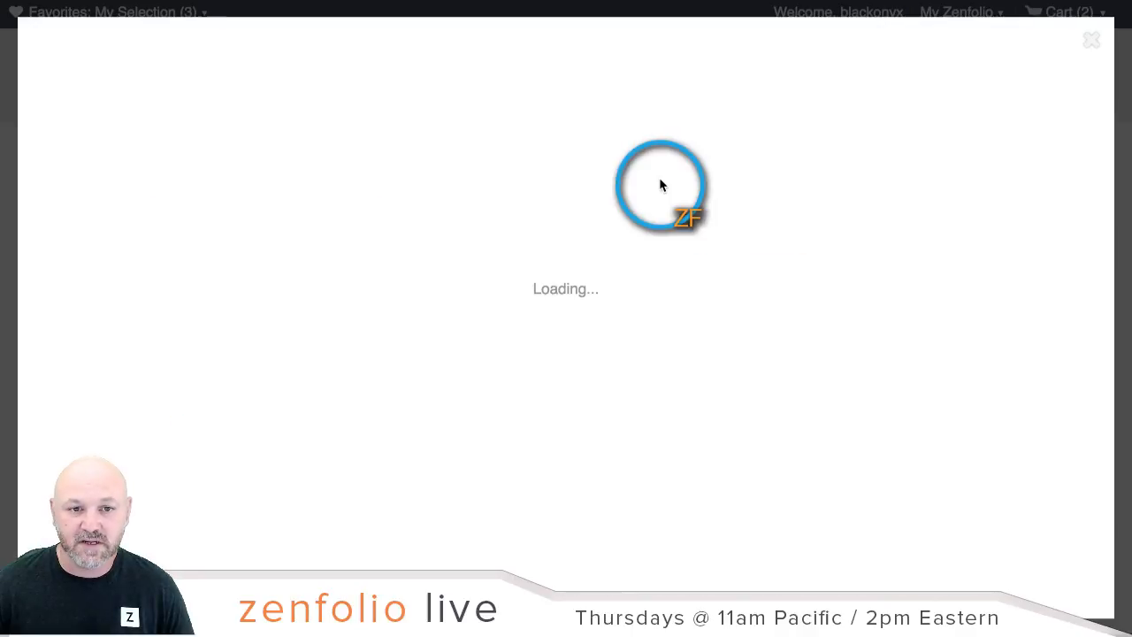
{"action": "left_click", "coordinate": [598, 209]}
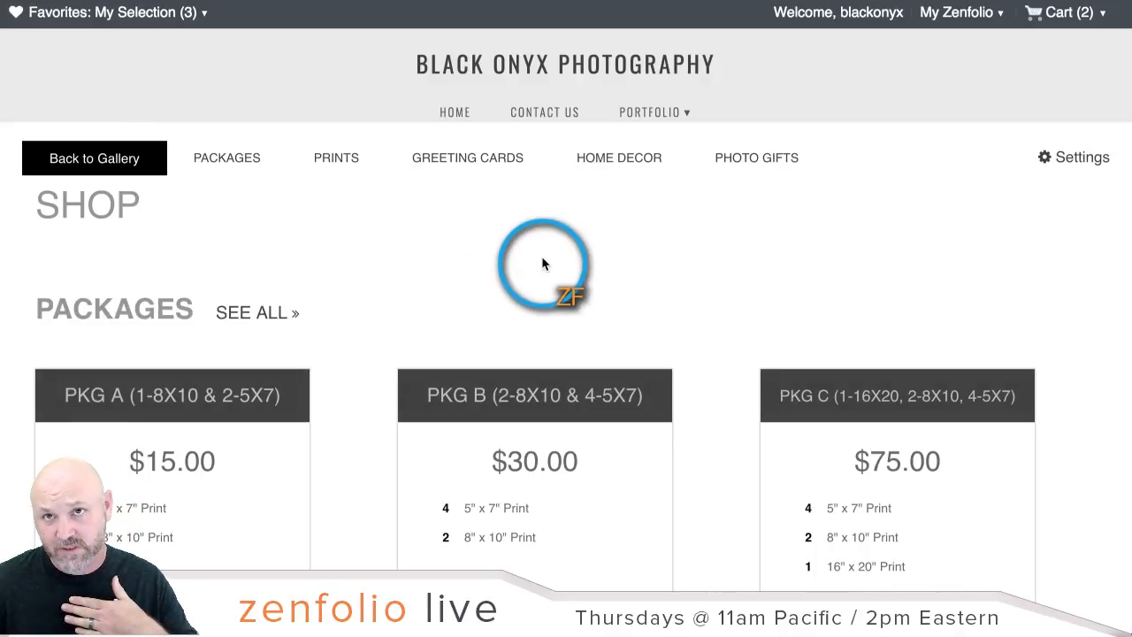
Step: Browse the shop's Small Prints and its product list, then return to the Organizer tab
{"action": "scroll", "coordinate": [543, 263], "scroll_direction": "down", "scroll_amount": 3}
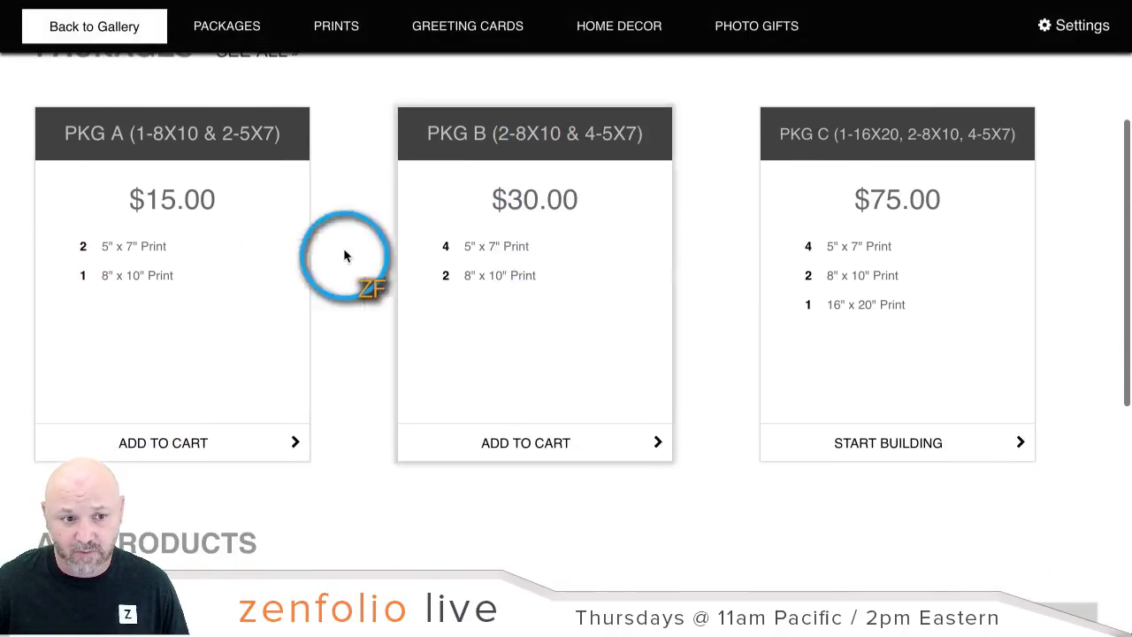
{"action": "scroll", "coordinate": [437, 217], "scroll_direction": "down", "scroll_amount": 5}
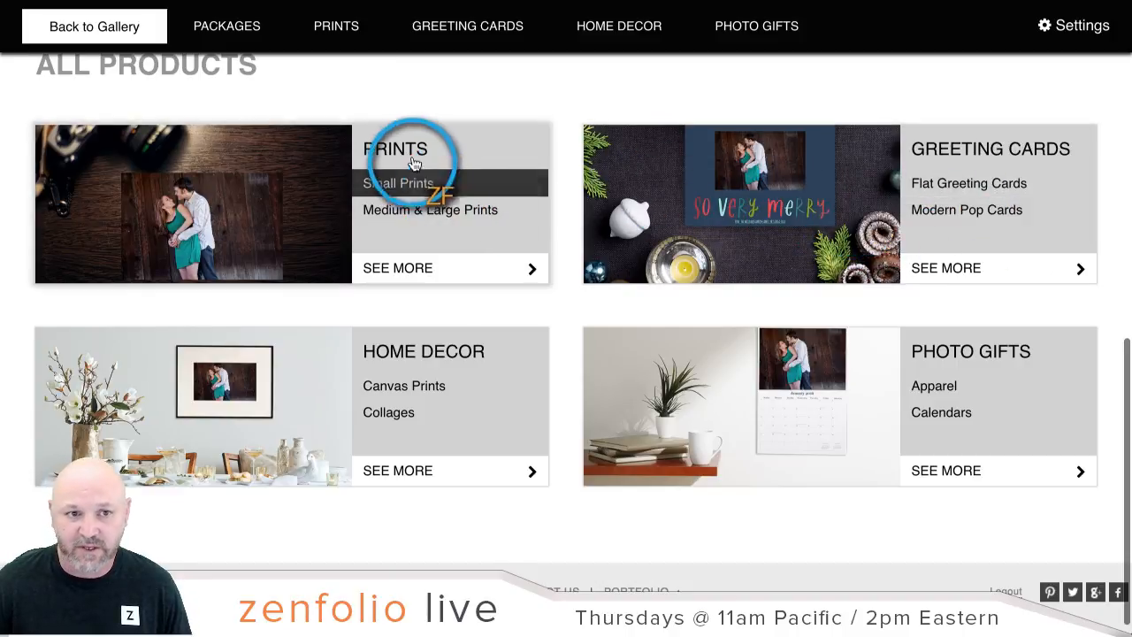
{"action": "left_click", "coordinate": [400, 183]}
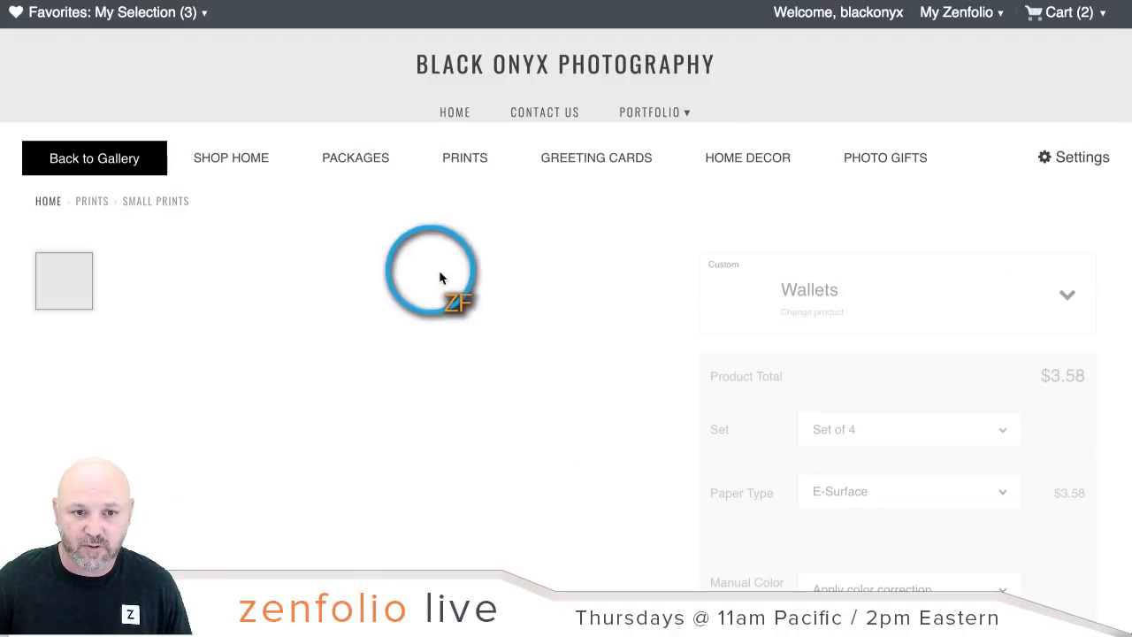
{"action": "scroll", "coordinate": [747, 292], "scroll_direction": "down", "scroll_amount": 1}
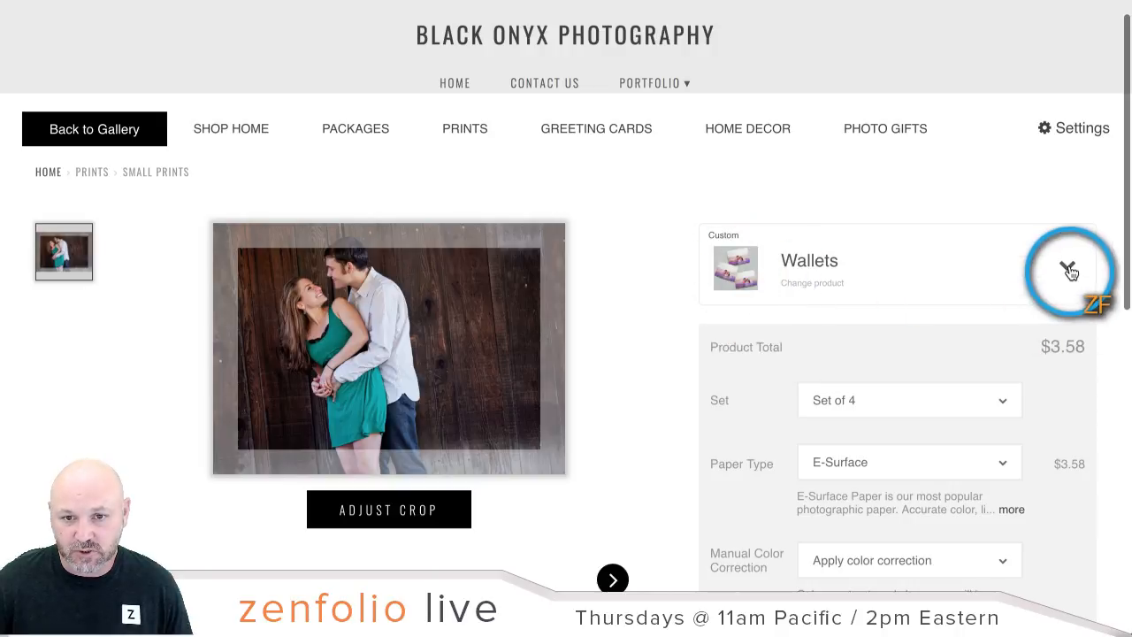
{"action": "left_click", "coordinate": [1069, 272]}
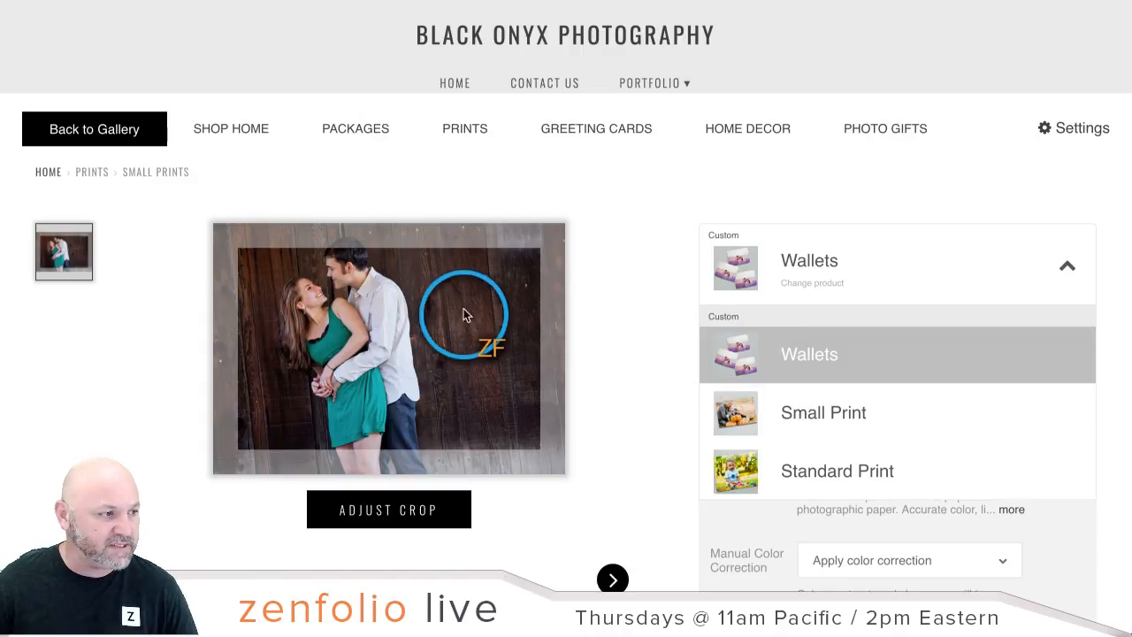
{"action": "scroll", "coordinate": [469, 315], "scroll_direction": "up", "scroll_amount": 1}
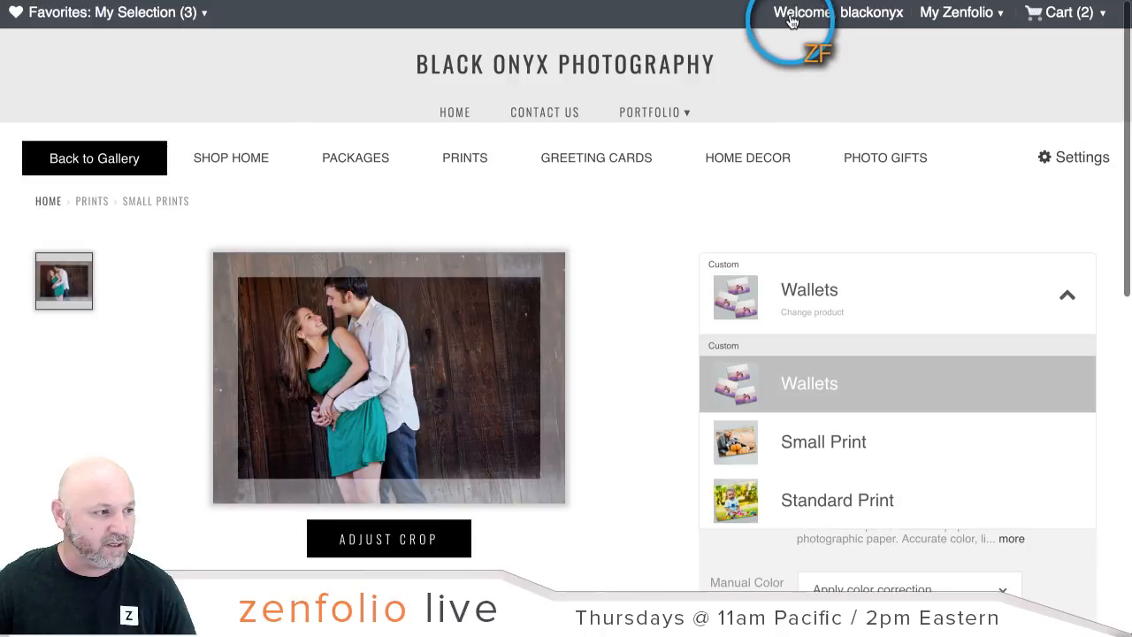
{"action": "left_click", "coordinate": [389, 1]}
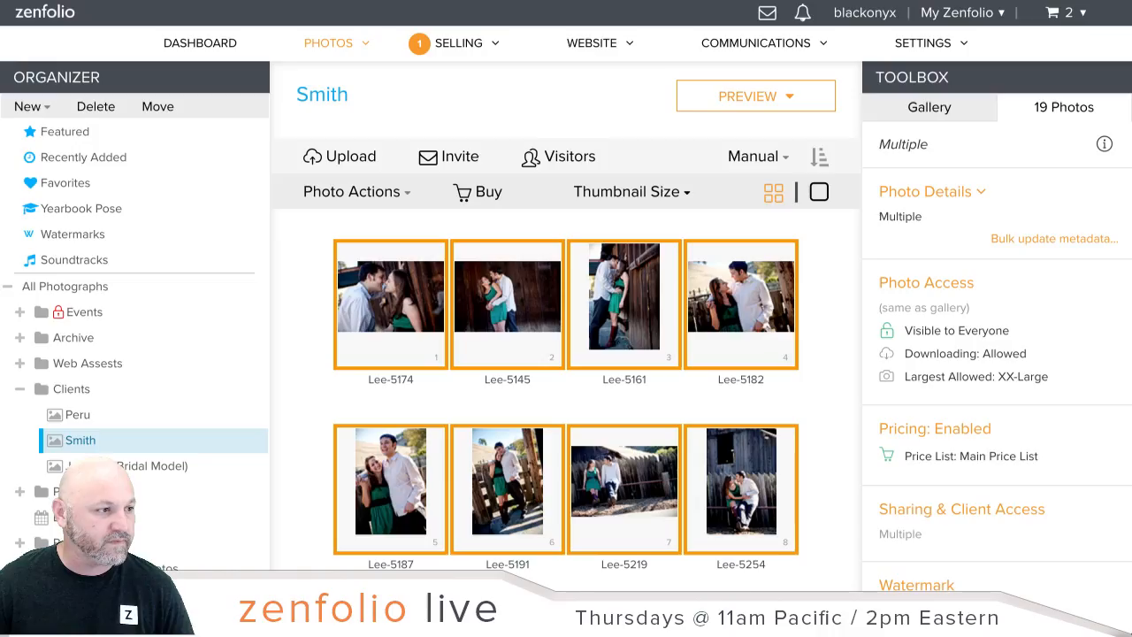
Step: Go from the Dashboard through Ordering & Selling to the Packages list
{"action": "left_click", "coordinate": [223, 44]}
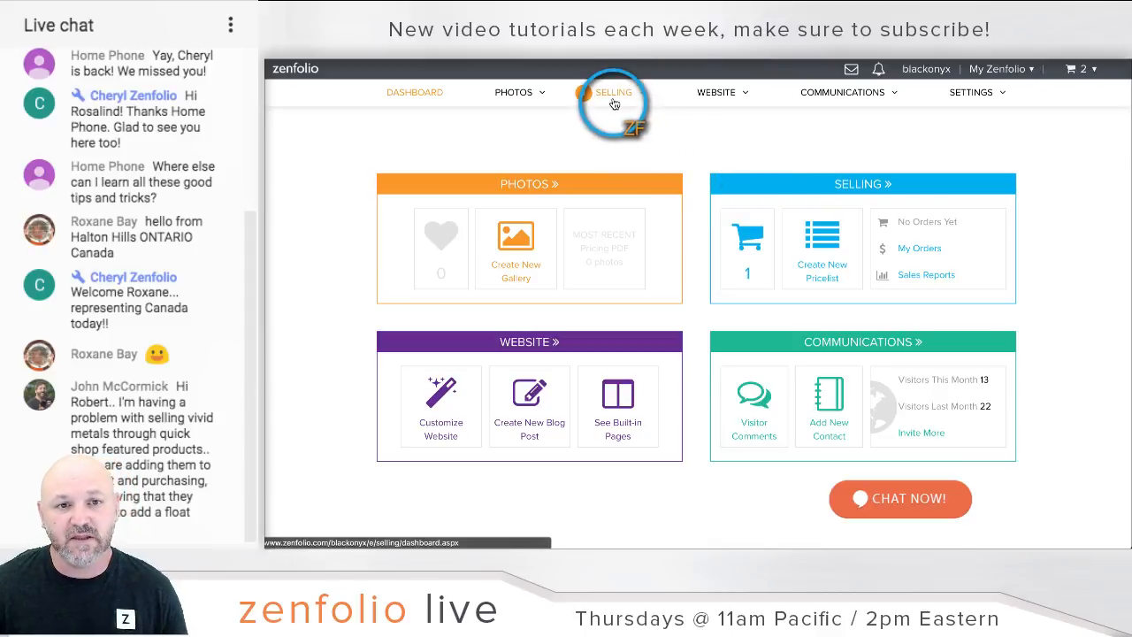
{"action": "mouse_move", "coordinate": [615, 104]}
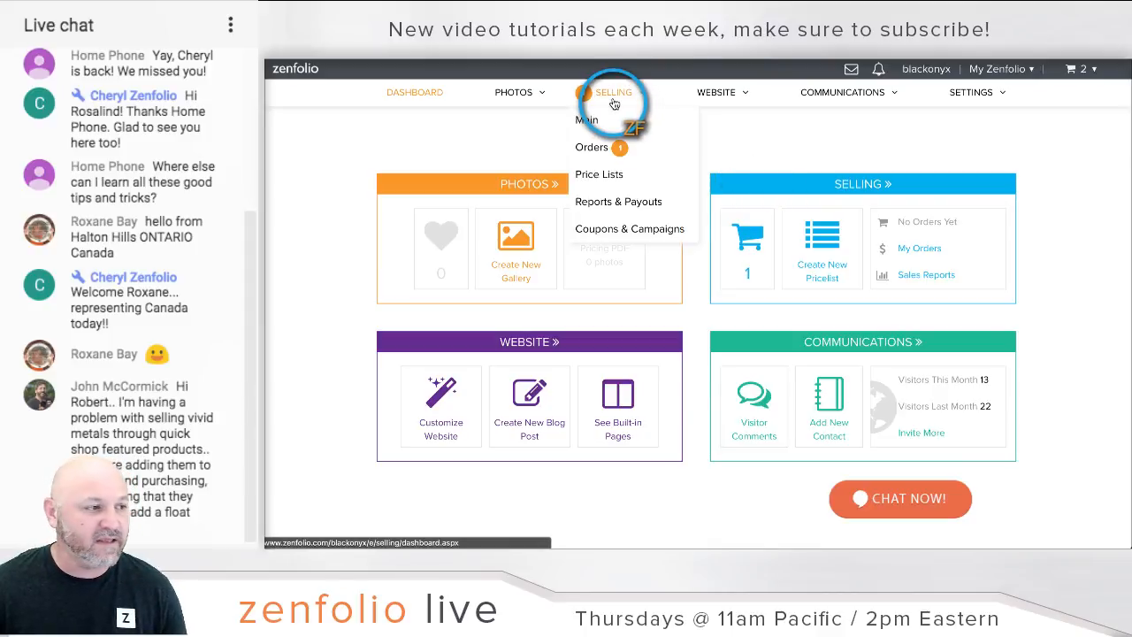
{"action": "left_click", "coordinate": [615, 102]}
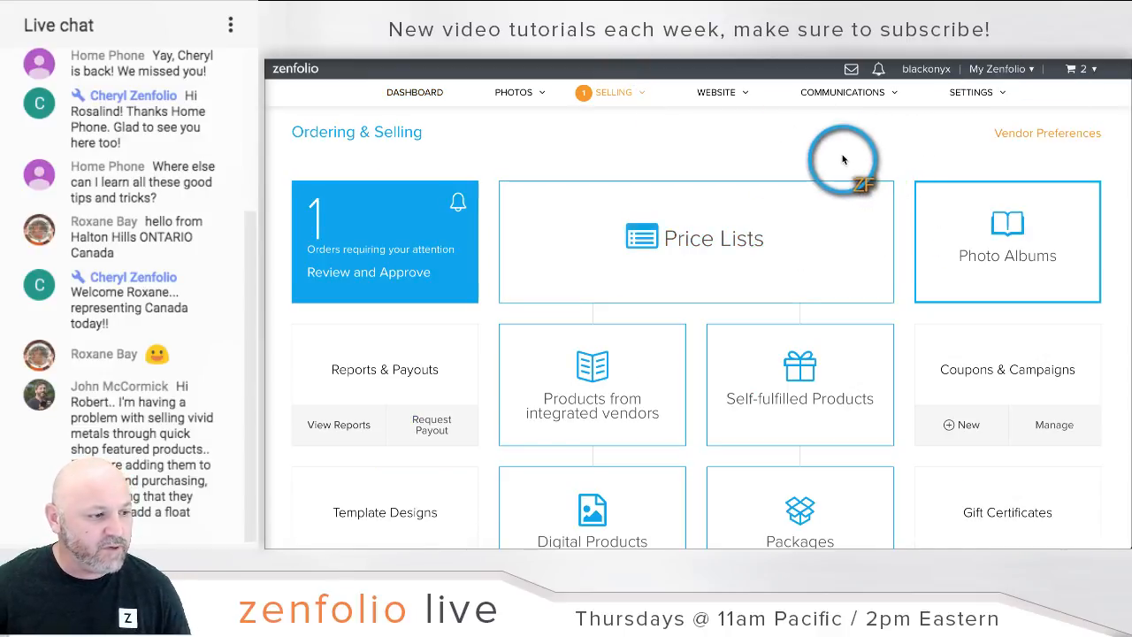
{"action": "scroll", "coordinate": [843, 160], "scroll_direction": "down", "scroll_amount": 1}
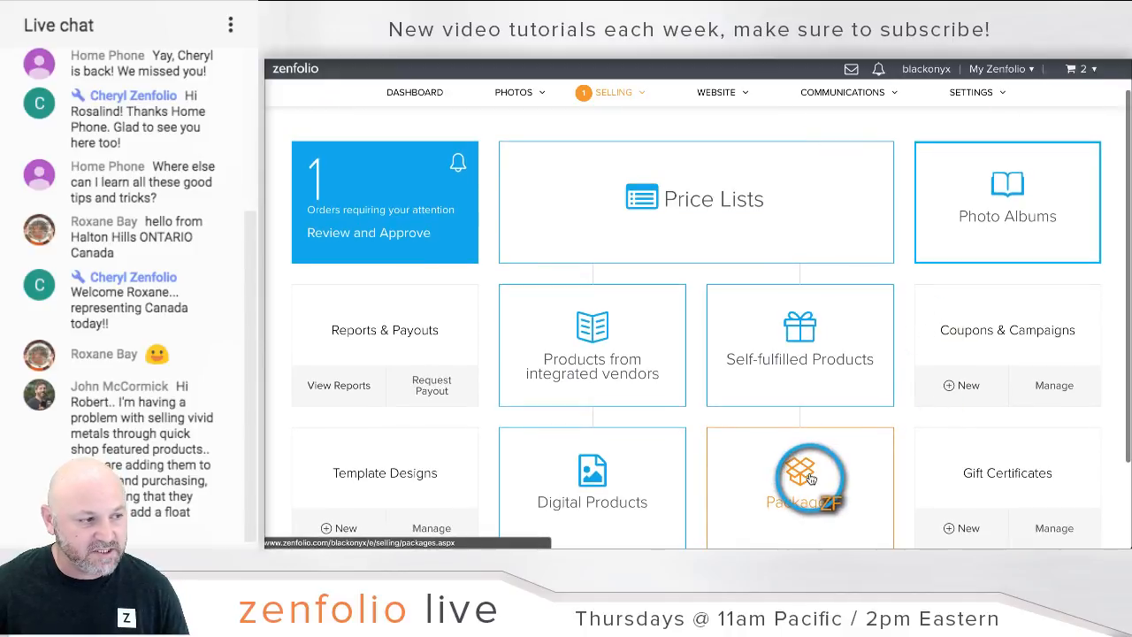
{"action": "left_click", "coordinate": [810, 478]}
{"action": "scroll", "coordinate": [774, 138], "scroll_direction": "down", "scroll_amount": 1}
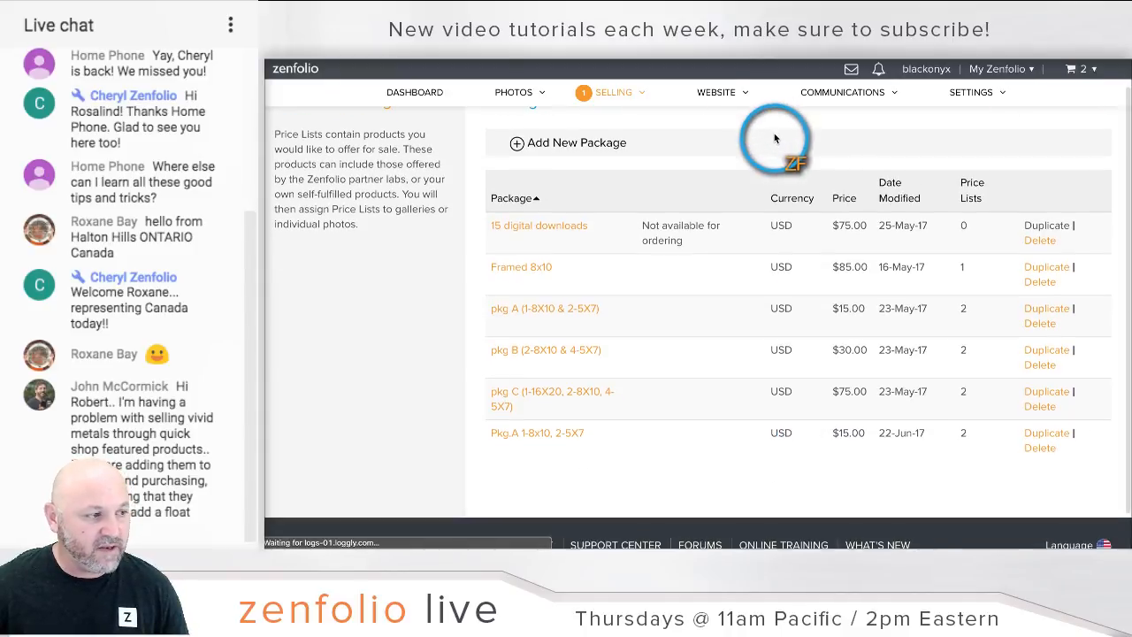
Step: Add a new package named 'Vivid Metal' and bring up its Add Products shop
{"action": "left_click", "coordinate": [575, 143]}
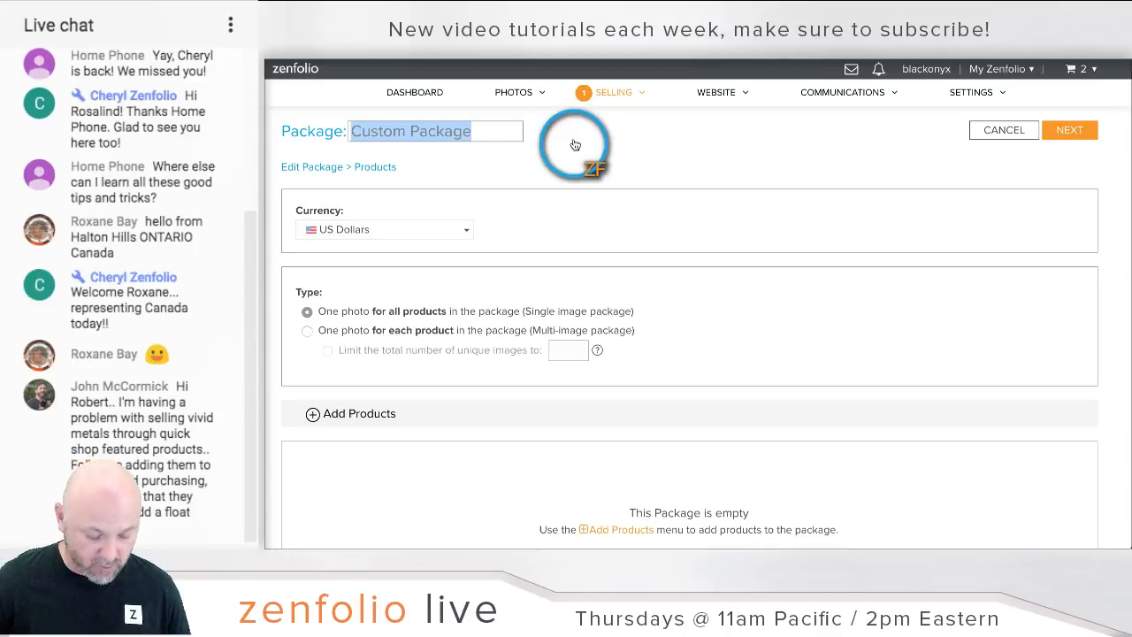
{"action": "type", "text": "Vivid"}
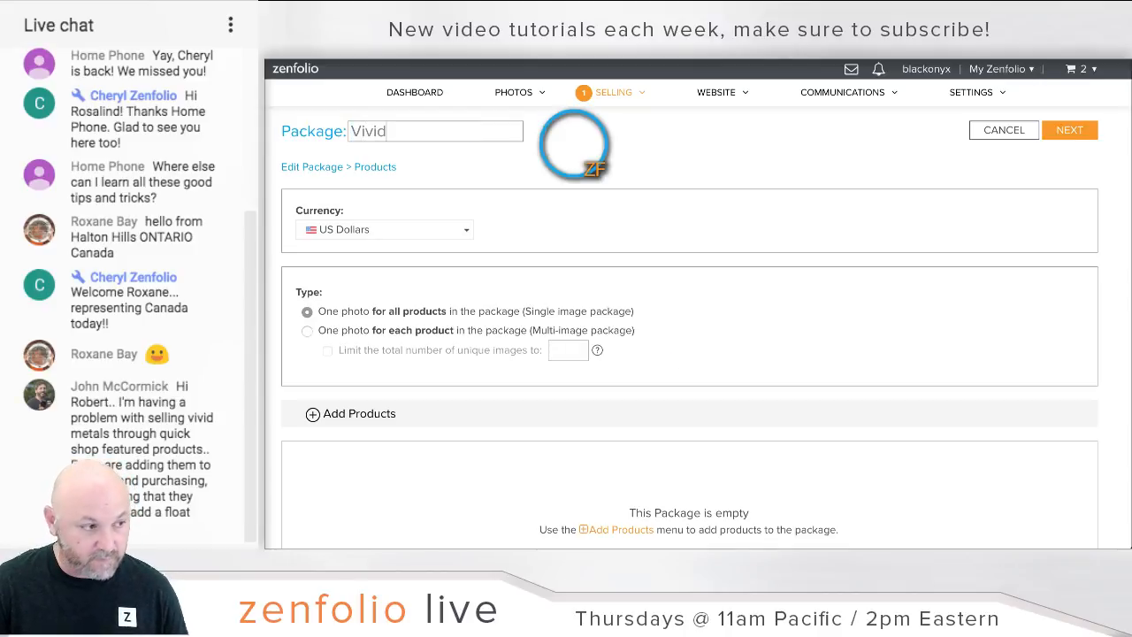
{"action": "left_click", "coordinate": [569, 149]}
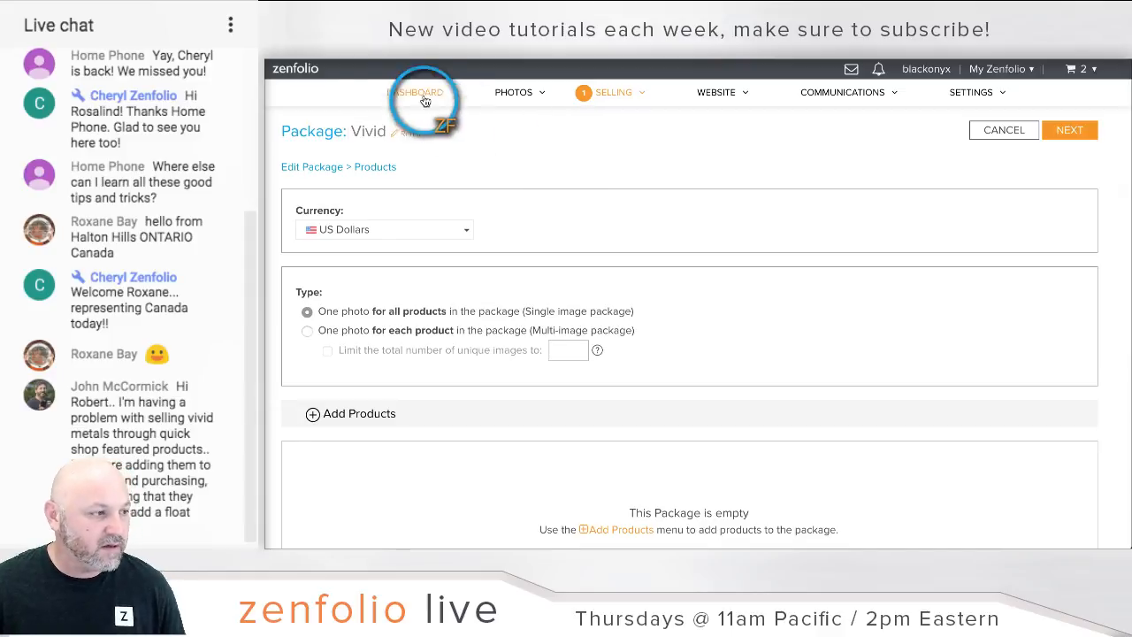
{"action": "left_click", "coordinate": [412, 131]}
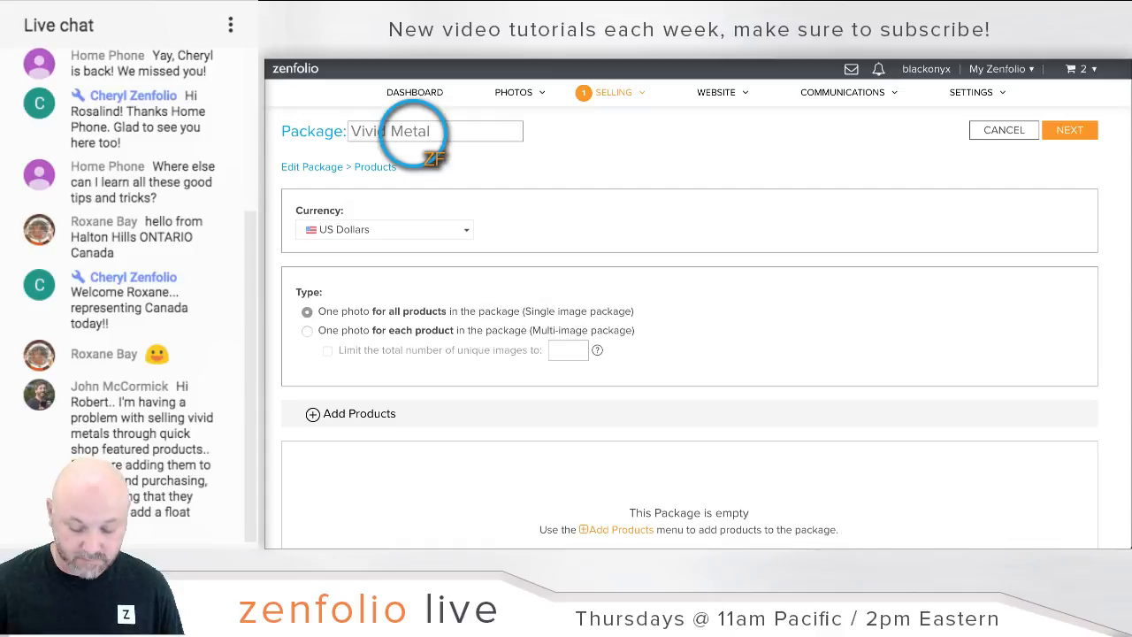
{"action": "type", "text": "Metal"}
{"action": "left_click", "coordinate": [407, 147]}
{"action": "scroll", "coordinate": [558, 220], "scroll_direction": "down", "scroll_amount": 3}
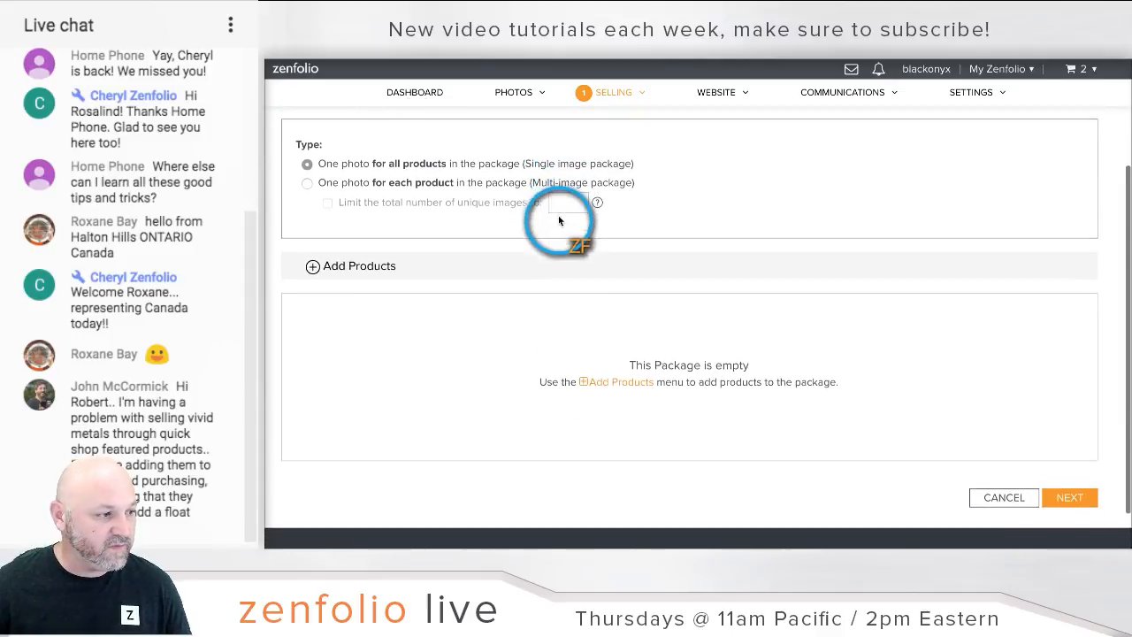
{"action": "left_click", "coordinate": [353, 260]}
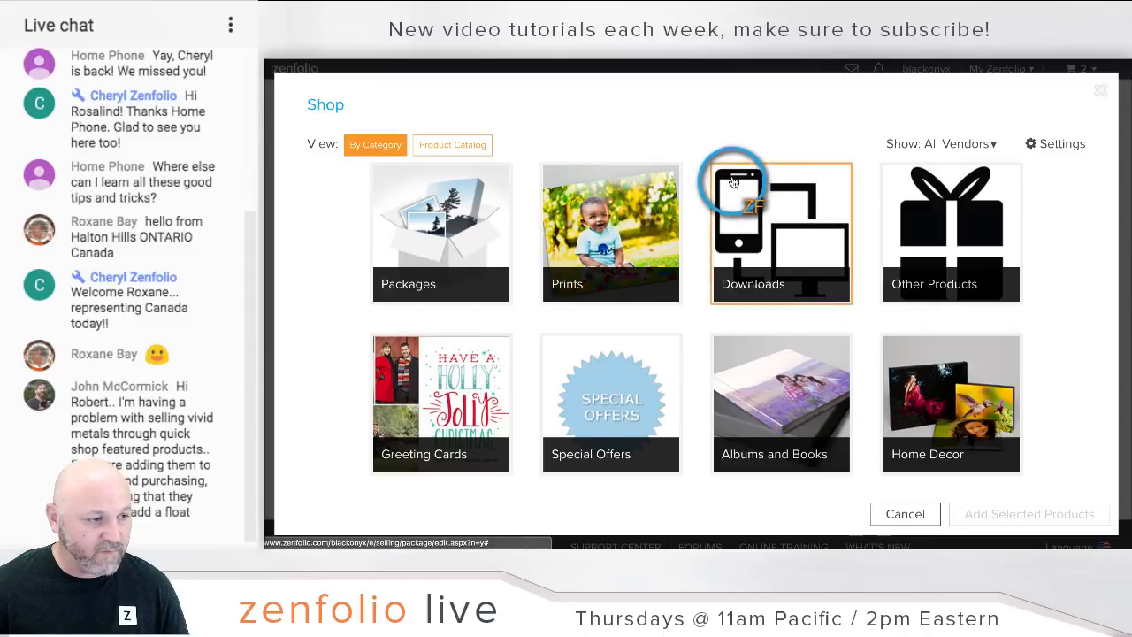
Step: Add the 20" x 24" Very Large Print from Prints > Medium & Large Prints to Vivid Metal
{"action": "left_click", "coordinate": [981, 143]}
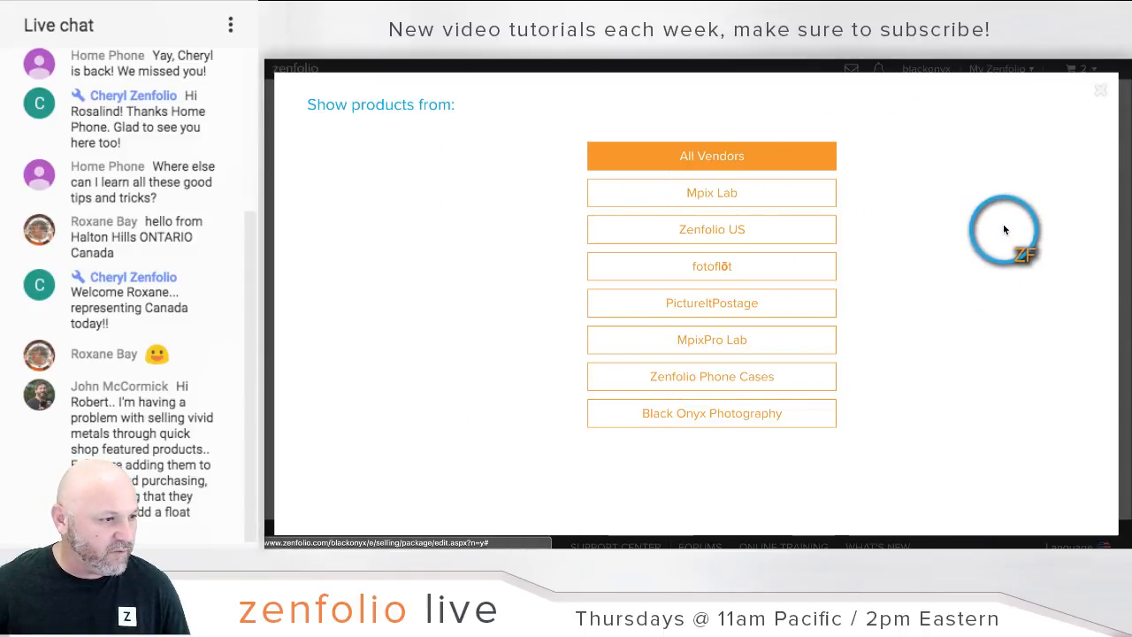
{"action": "left_click", "coordinate": [1097, 91]}
{"action": "left_click", "coordinate": [367, 255]}
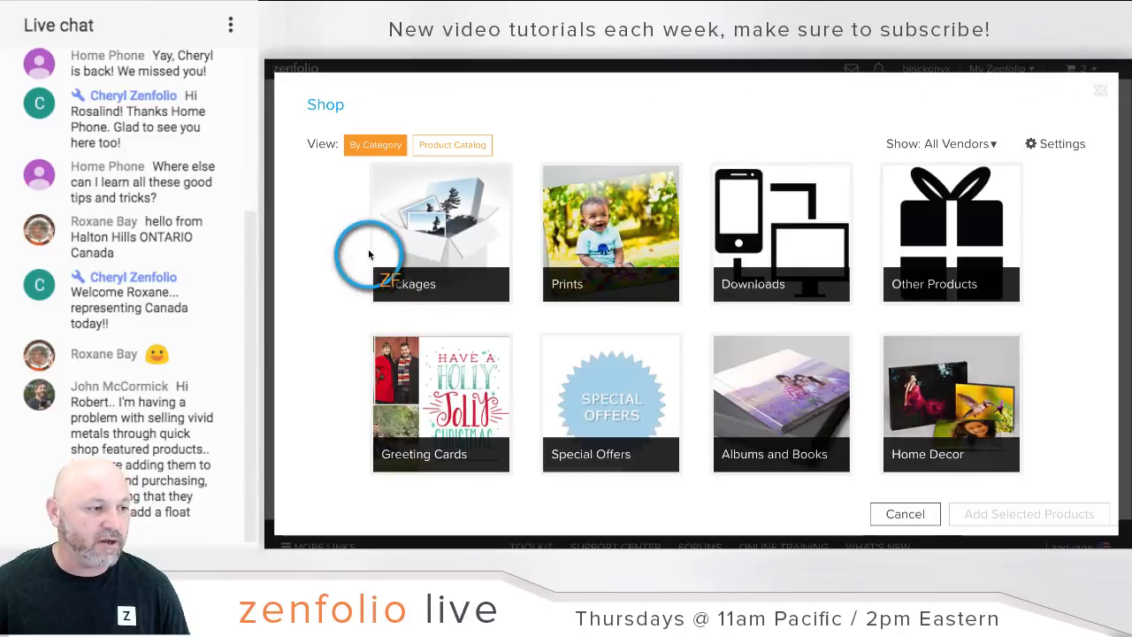
{"action": "left_click", "coordinate": [597, 252]}
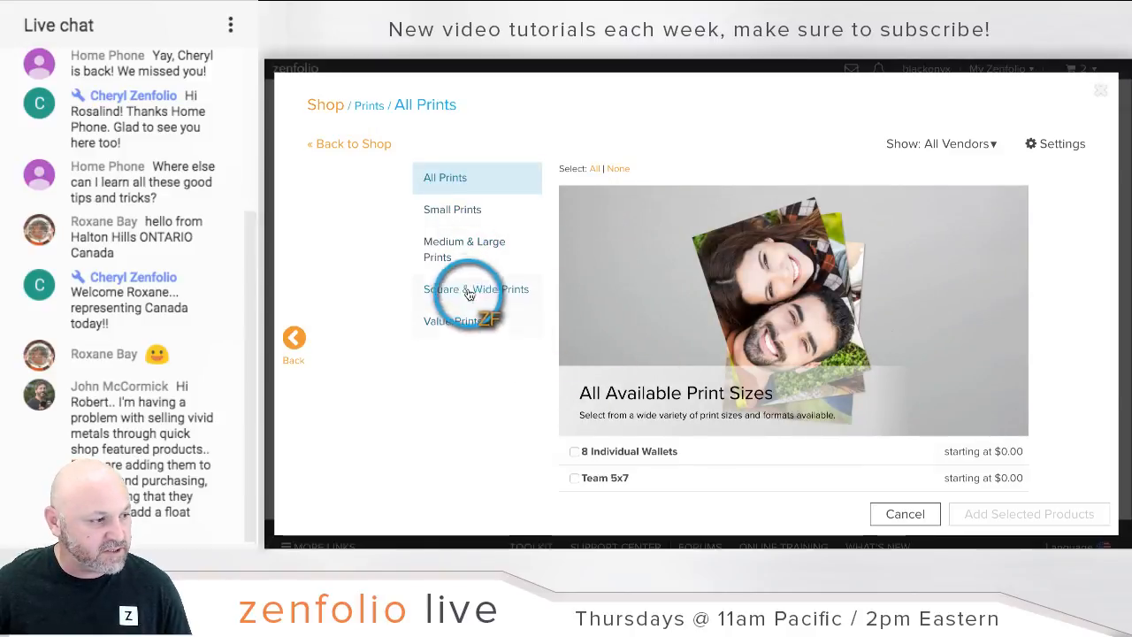
{"action": "left_click", "coordinate": [453, 251]}
{"action": "scroll", "coordinate": [646, 344], "scroll_direction": "down", "scroll_amount": 5}
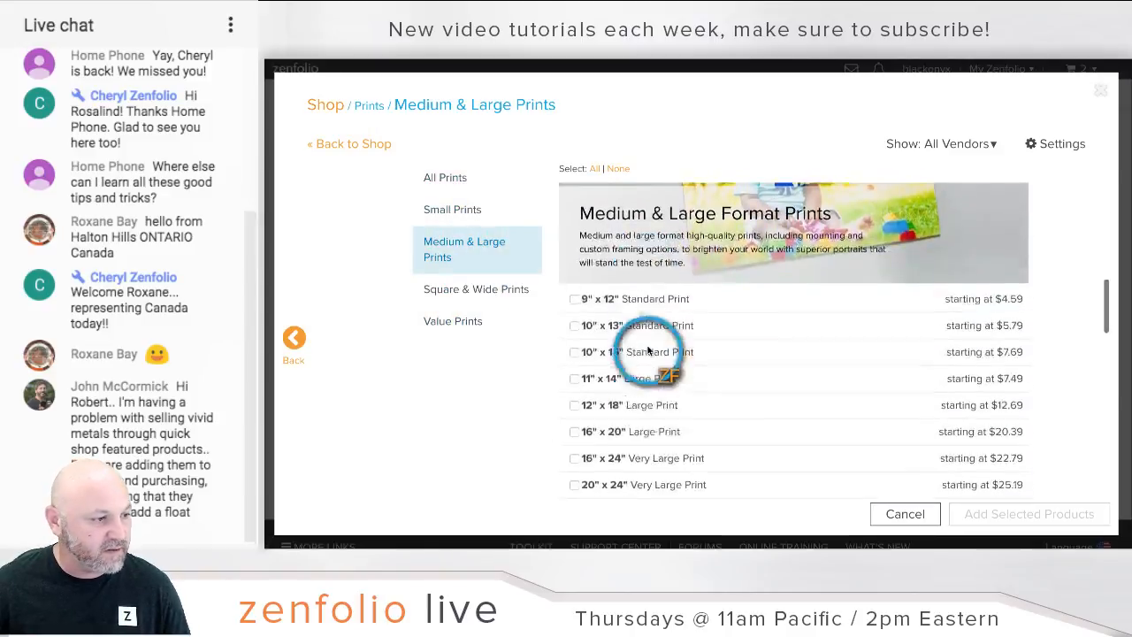
{"action": "scroll", "coordinate": [646, 351], "scroll_direction": "down", "scroll_amount": 2}
{"action": "left_click", "coordinate": [575, 322]}
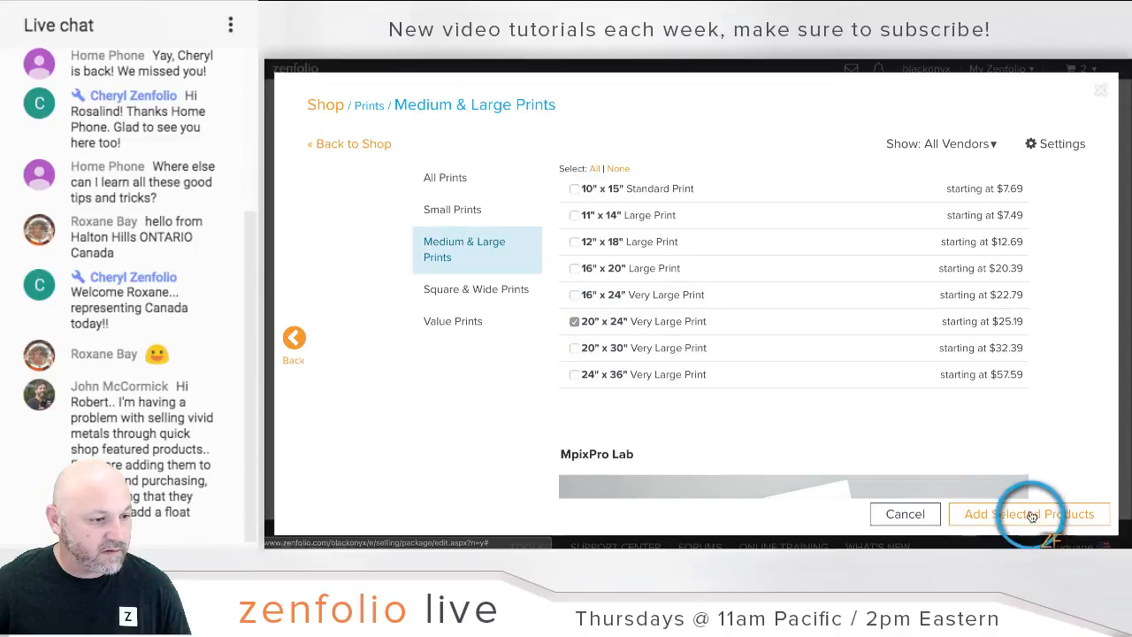
{"action": "left_click", "coordinate": [1031, 514]}
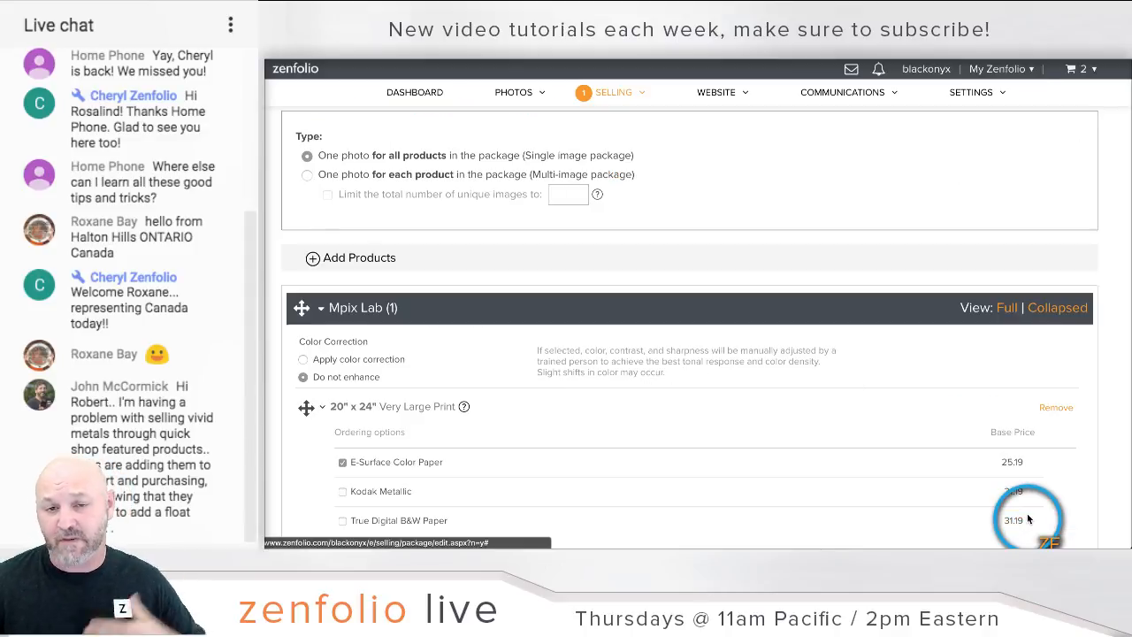
Step: Open the Frame and Mount services for the Vivid Metal 20" x 24" print
{"action": "scroll", "coordinate": [598, 385], "scroll_direction": "down", "scroll_amount": 2}
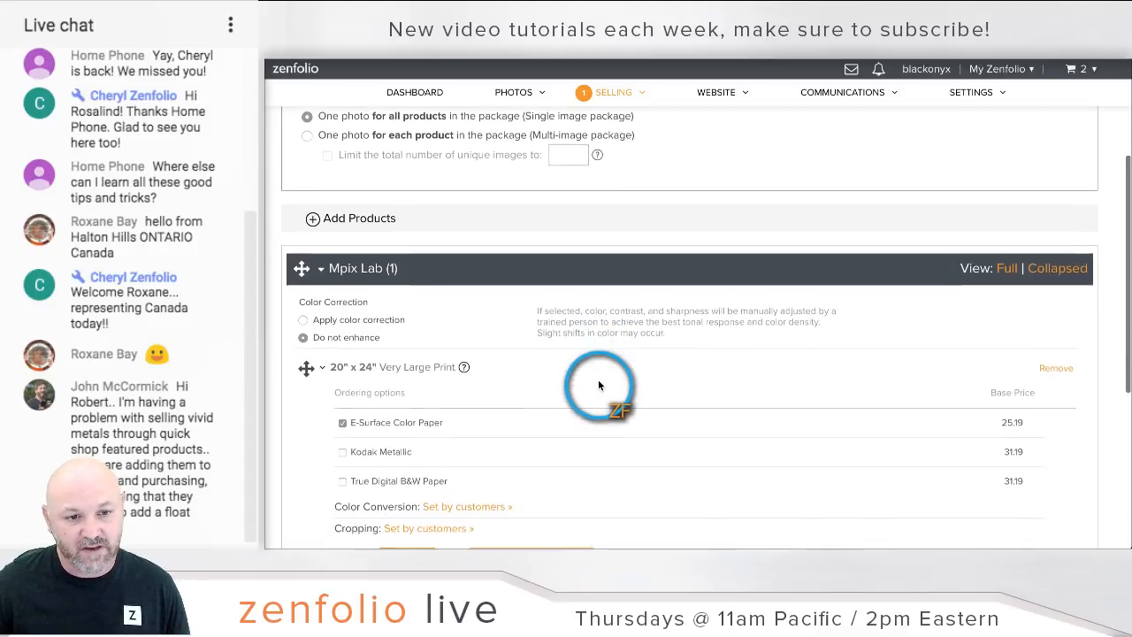
{"action": "scroll", "coordinate": [598, 385], "scroll_direction": "down", "scroll_amount": 1}
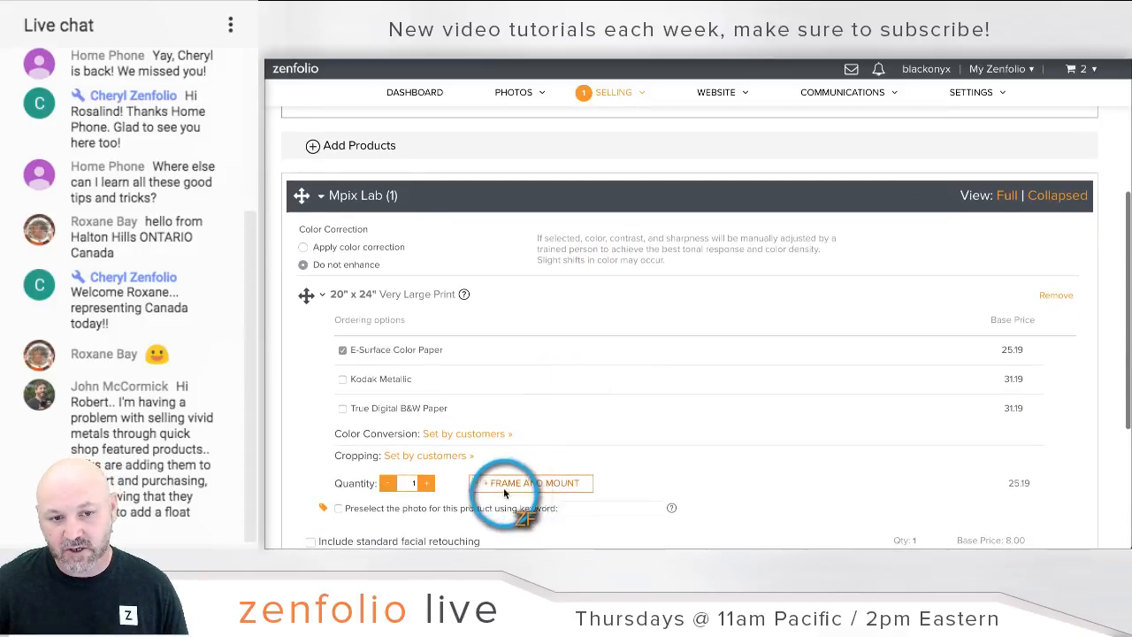
{"action": "left_click", "coordinate": [529, 483]}
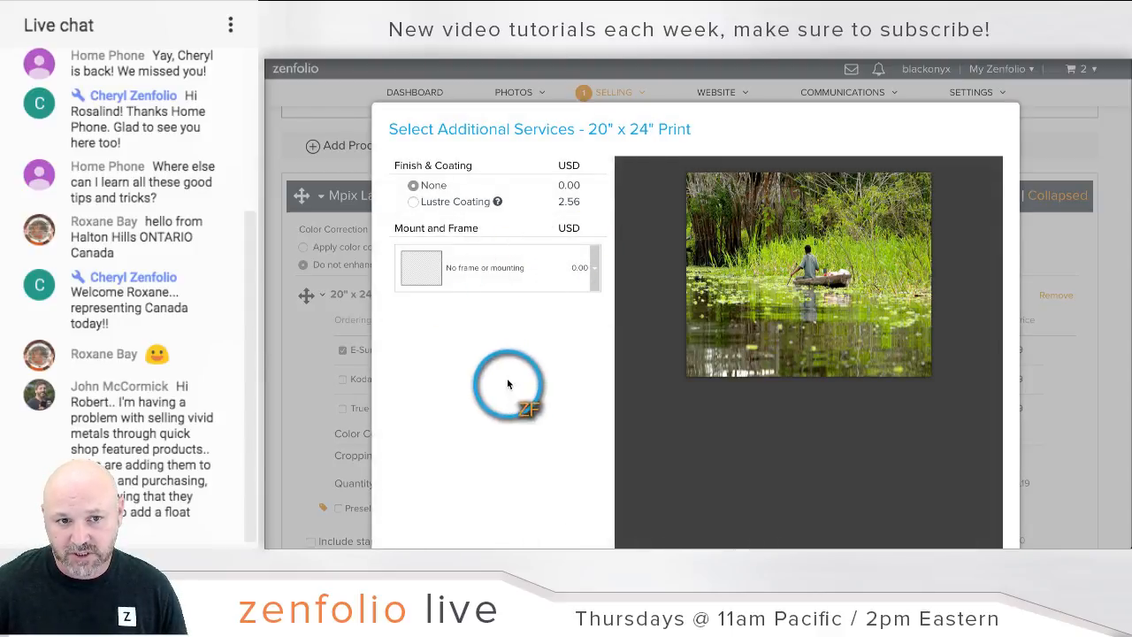
Step: Give the print Lustre Coating, Bronze Ornate Frame, non-glare glass and black mat (168.75)
{"action": "left_click", "coordinate": [455, 202]}
{"action": "left_click", "coordinate": [590, 261]}
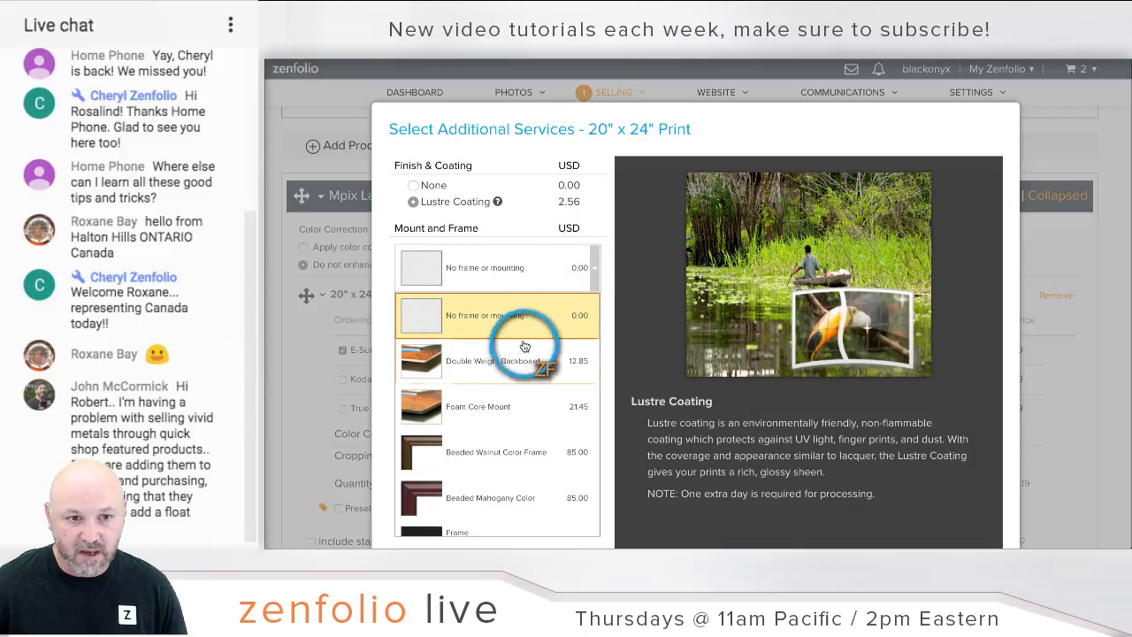
{"action": "scroll", "coordinate": [524, 399], "scroll_direction": "down", "scroll_amount": 5}
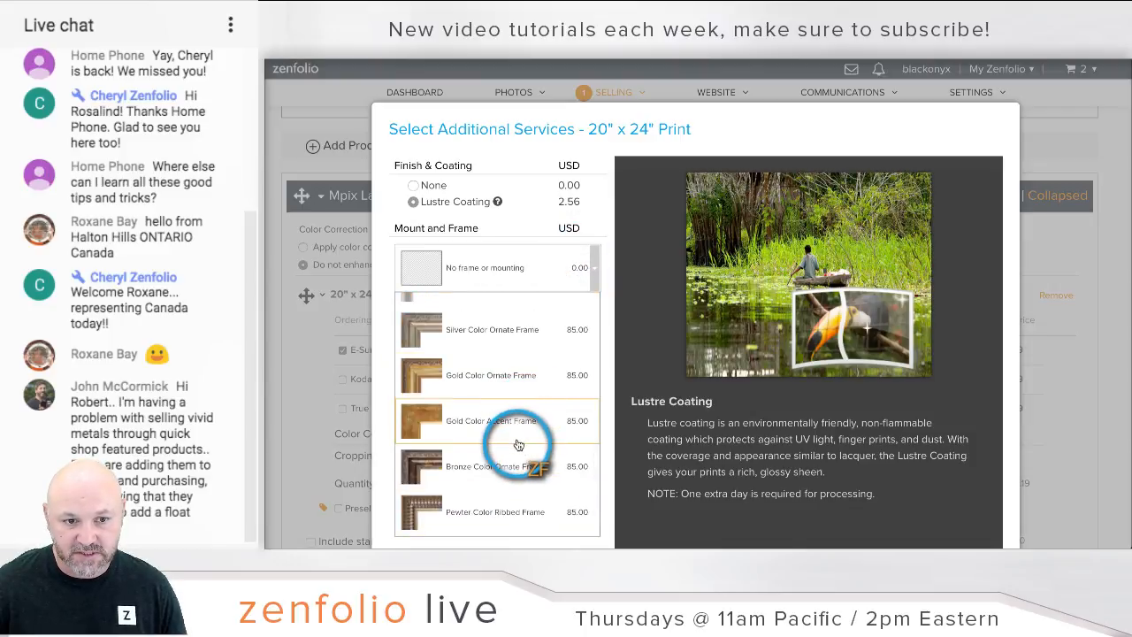
{"action": "left_click", "coordinate": [514, 462]}
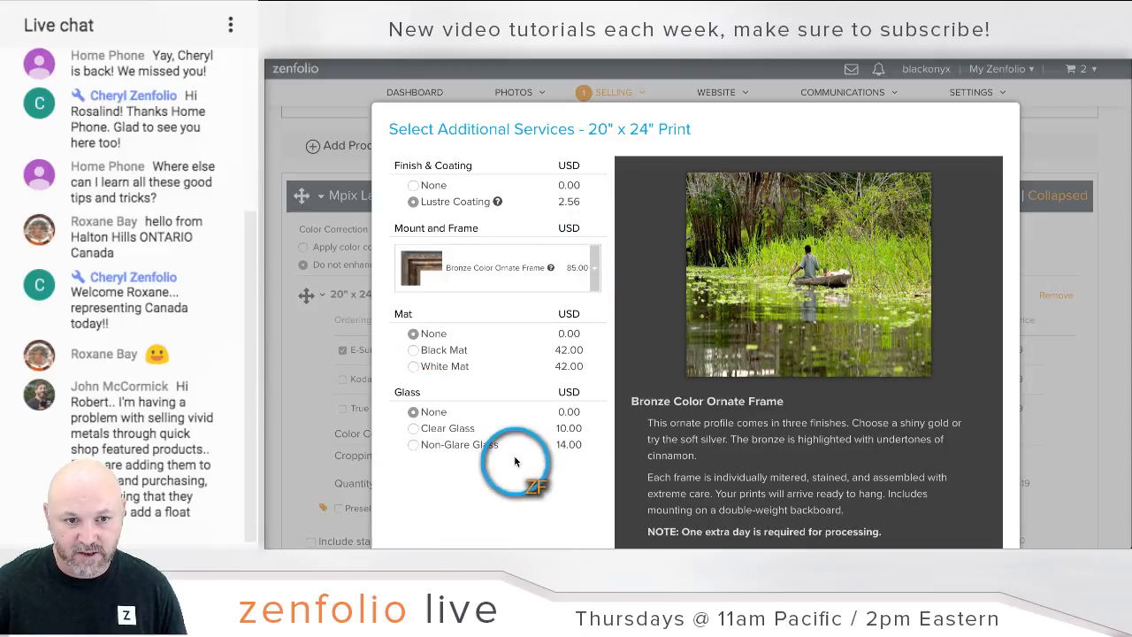
{"action": "left_click", "coordinate": [412, 445]}
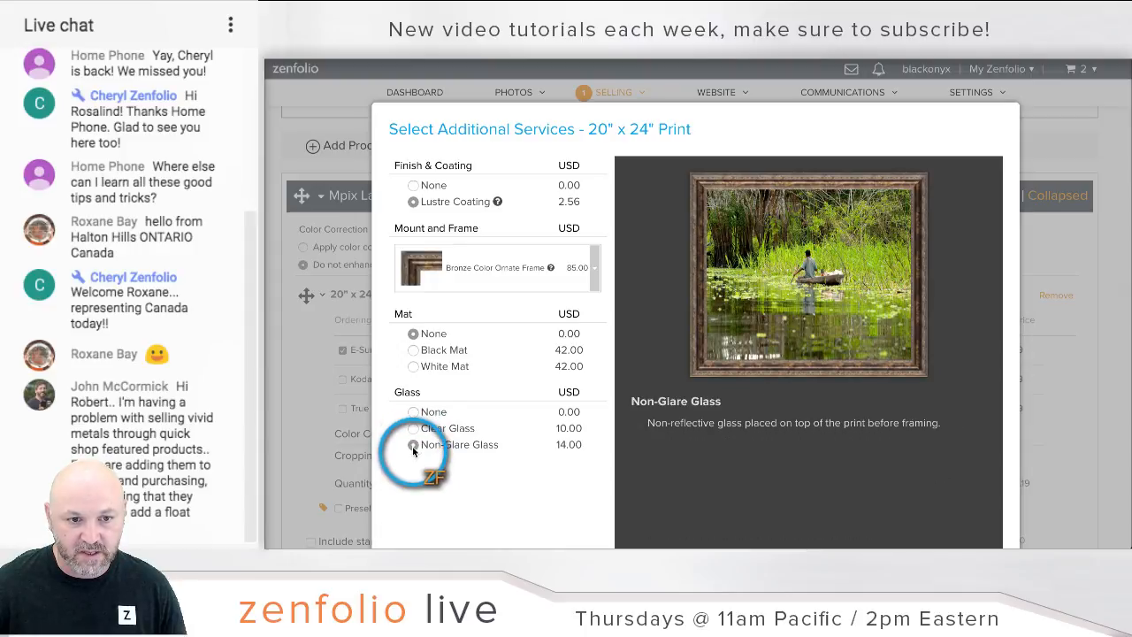
{"action": "left_click", "coordinate": [414, 350]}
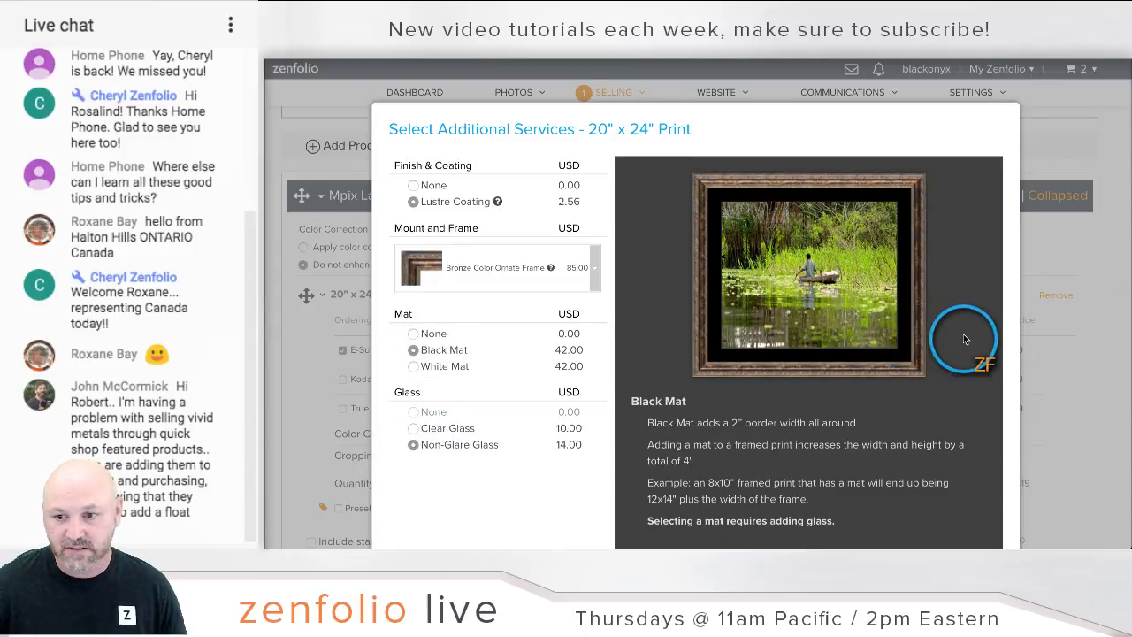
{"action": "scroll", "coordinate": [962, 342], "scroll_direction": "down", "scroll_amount": 3}
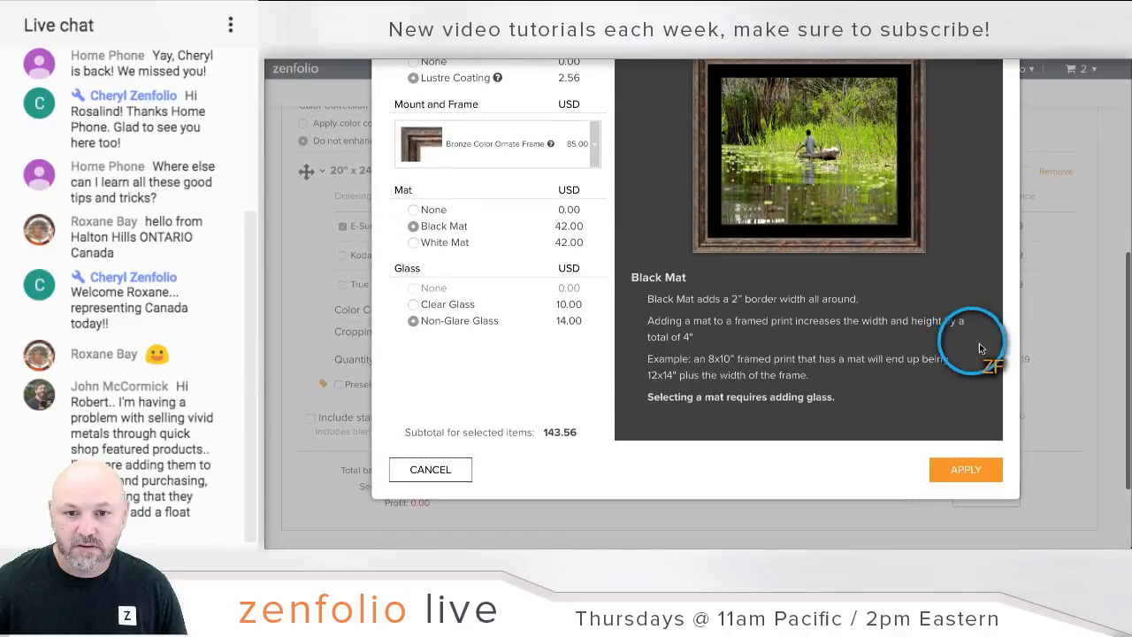
{"action": "left_click", "coordinate": [957, 468]}
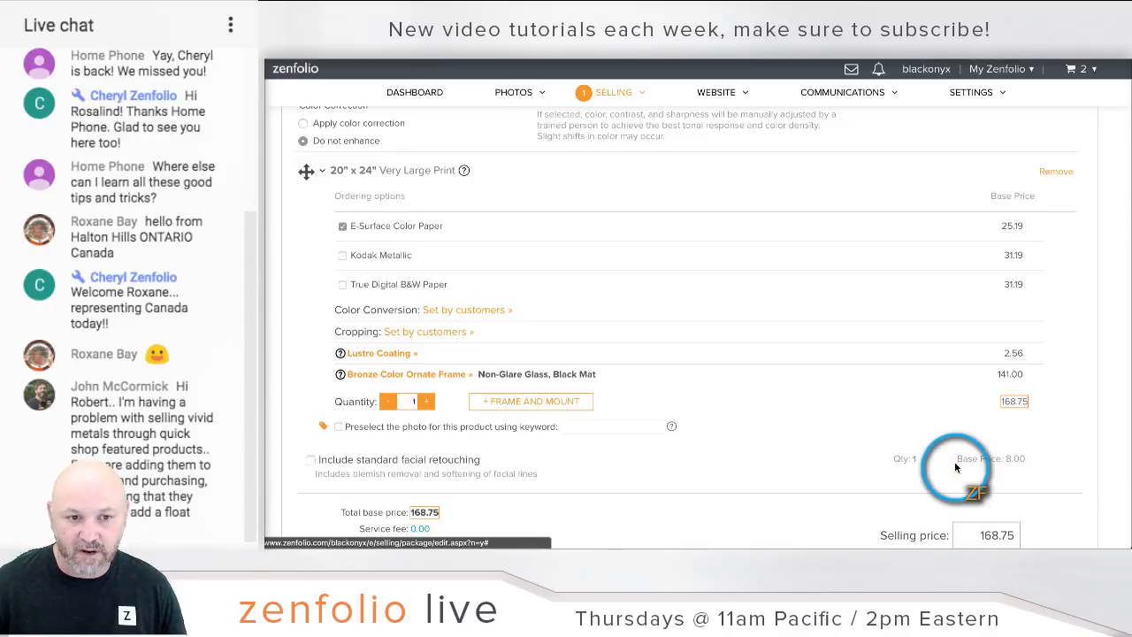
Step: Replace the Vivid Metal package's selling price with 200 and save it, giving a $200.00 total
{"action": "scroll", "coordinate": [730, 386], "scroll_direction": "up", "scroll_amount": 3}
{"action": "scroll", "coordinate": [730, 386], "scroll_direction": "down", "scroll_amount": 5}
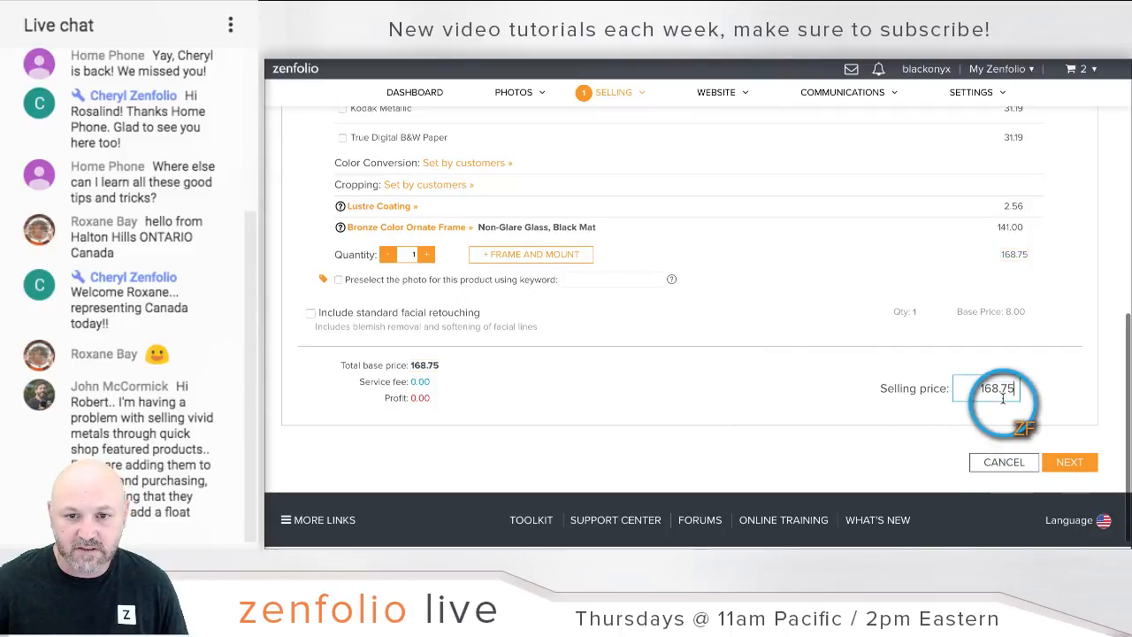
{"action": "double_click", "coordinate": [1003, 395]}
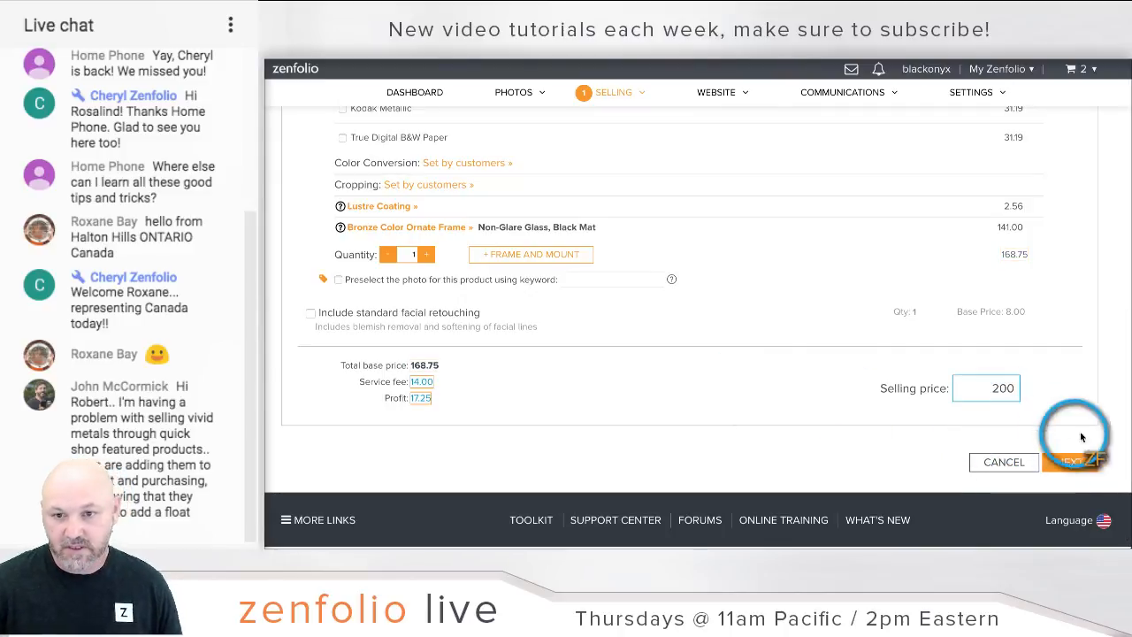
{"action": "left_click", "coordinate": [1081, 466]}
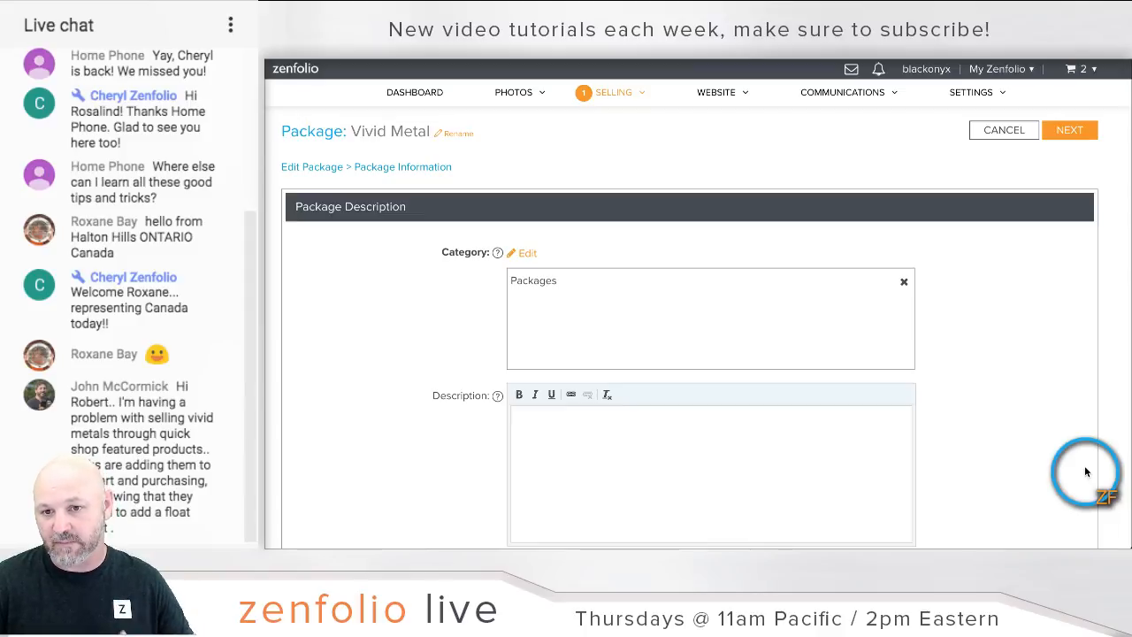
{"action": "scroll", "coordinate": [1044, 374], "scroll_direction": "down", "scroll_amount": 3}
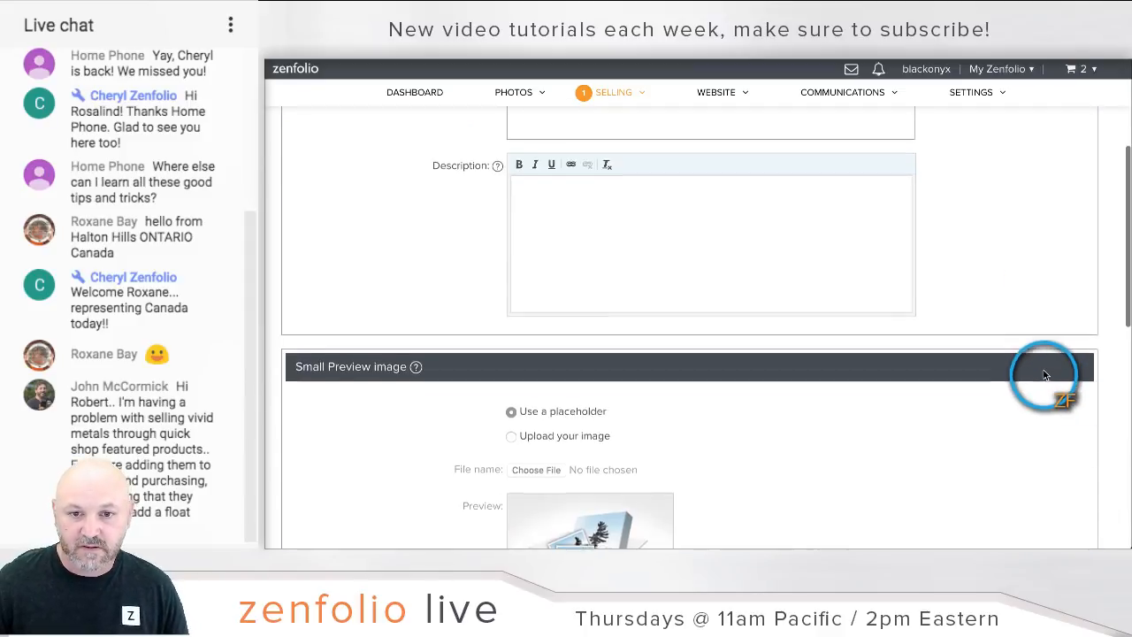
{"action": "scroll", "coordinate": [1044, 374], "scroll_direction": "up", "scroll_amount": 3}
{"action": "left_click", "coordinate": [1082, 126]}
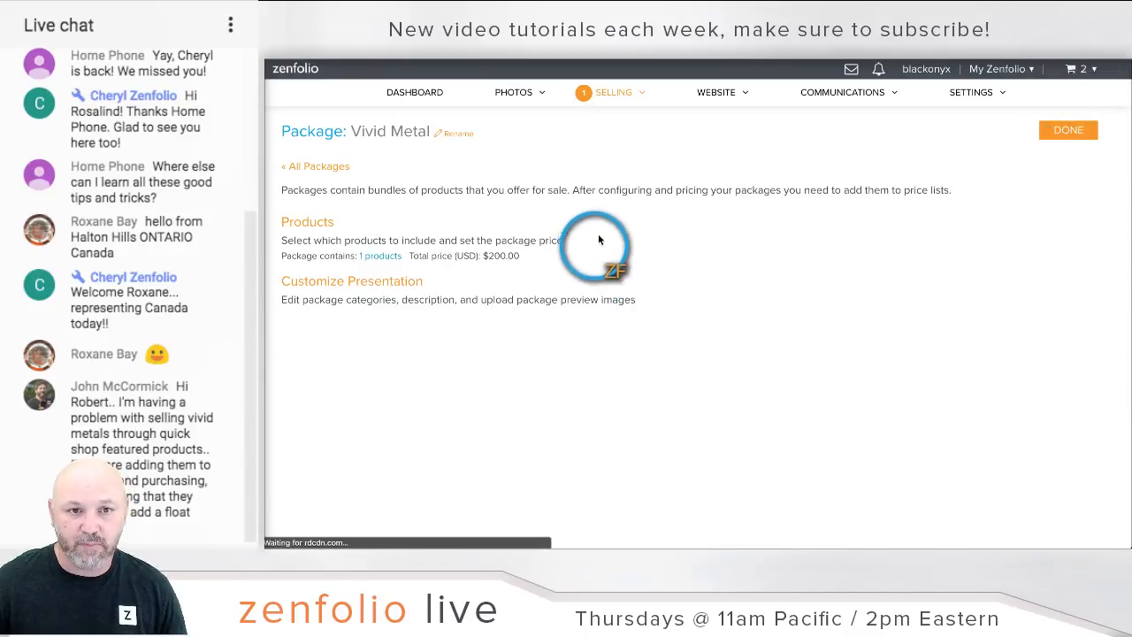
Step: Add Black Onyx Photography's Vivid Metal package to the Main Price List, selling at 200.00
{"action": "mouse_move", "coordinate": [624, 108]}
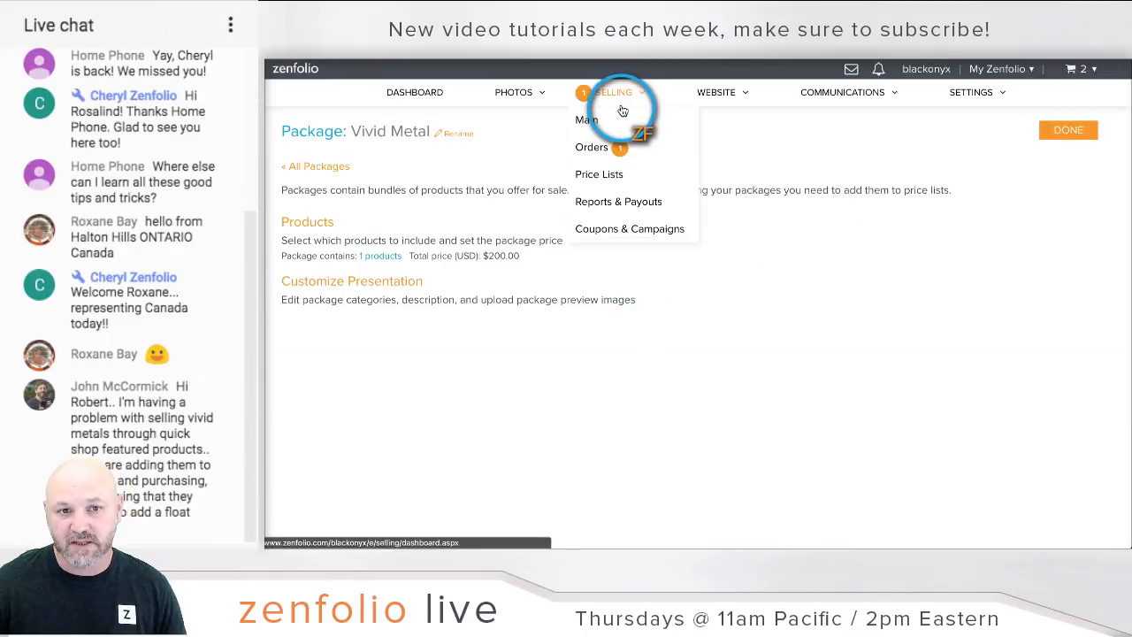
{"action": "left_click", "coordinate": [598, 175]}
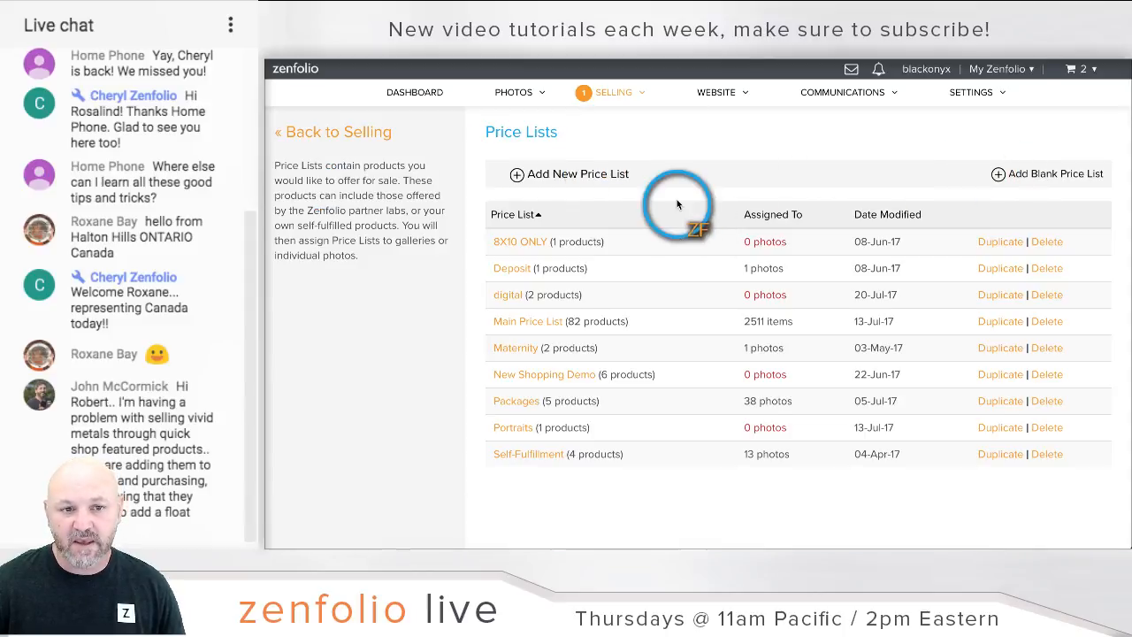
{"action": "left_click", "coordinate": [537, 321]}
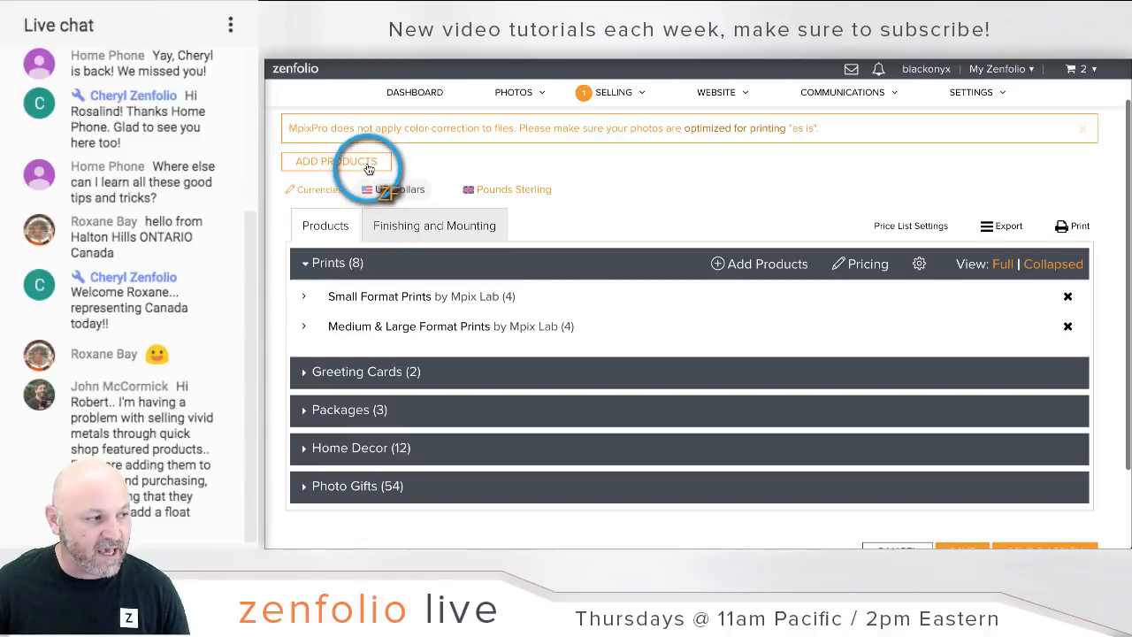
{"action": "left_click", "coordinate": [372, 164]}
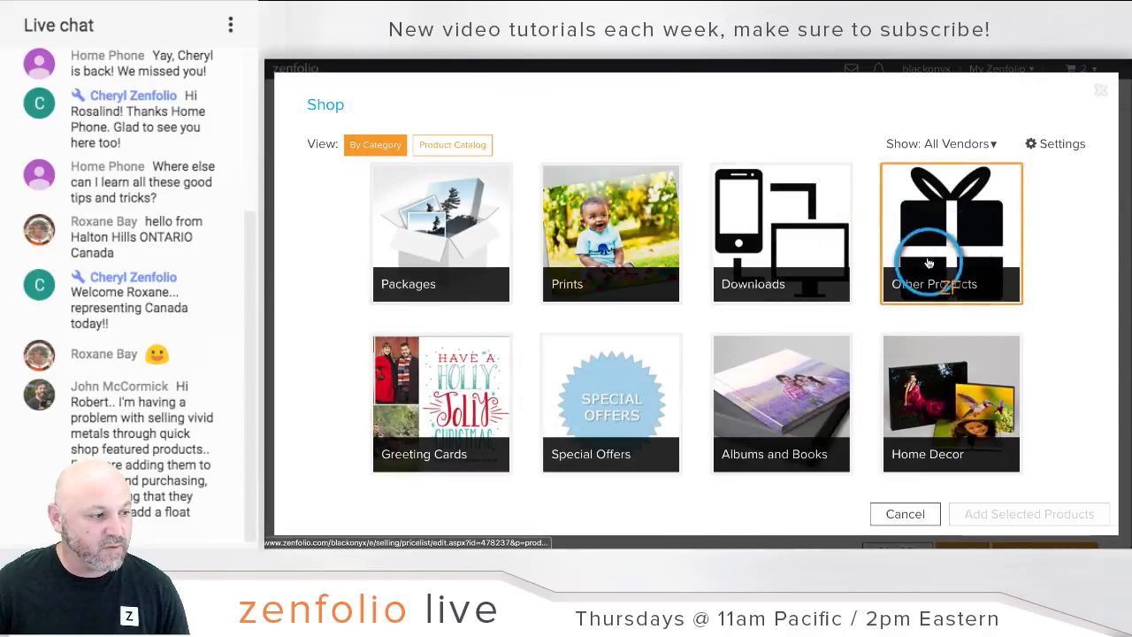
{"action": "left_click", "coordinate": [980, 143]}
{"action": "left_click", "coordinate": [736, 414]}
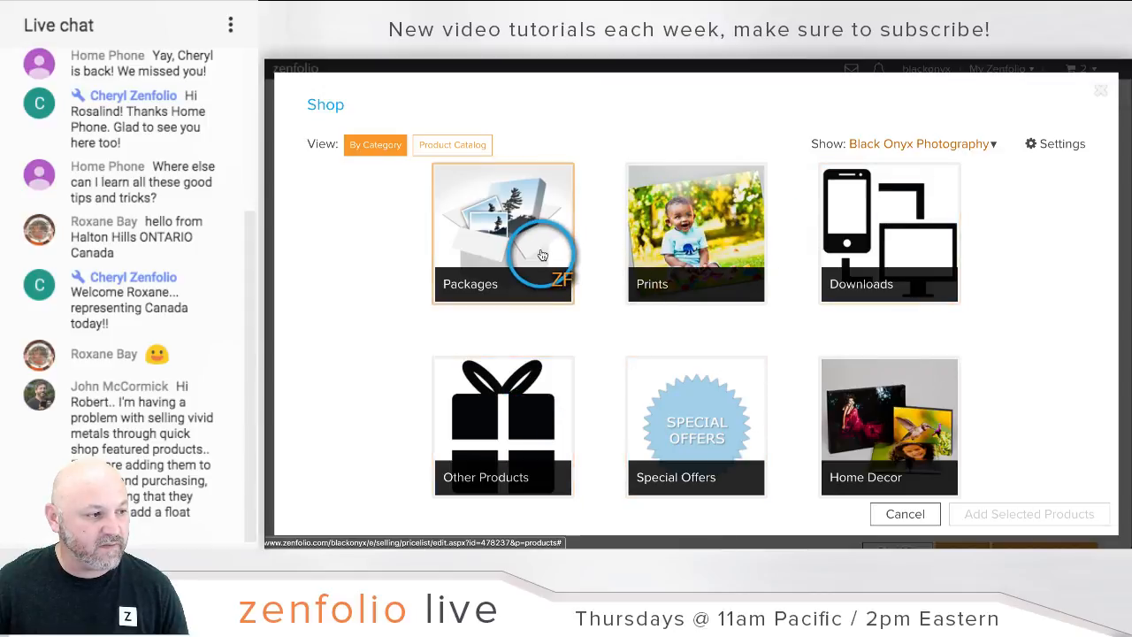
{"action": "left_click", "coordinate": [541, 249]}
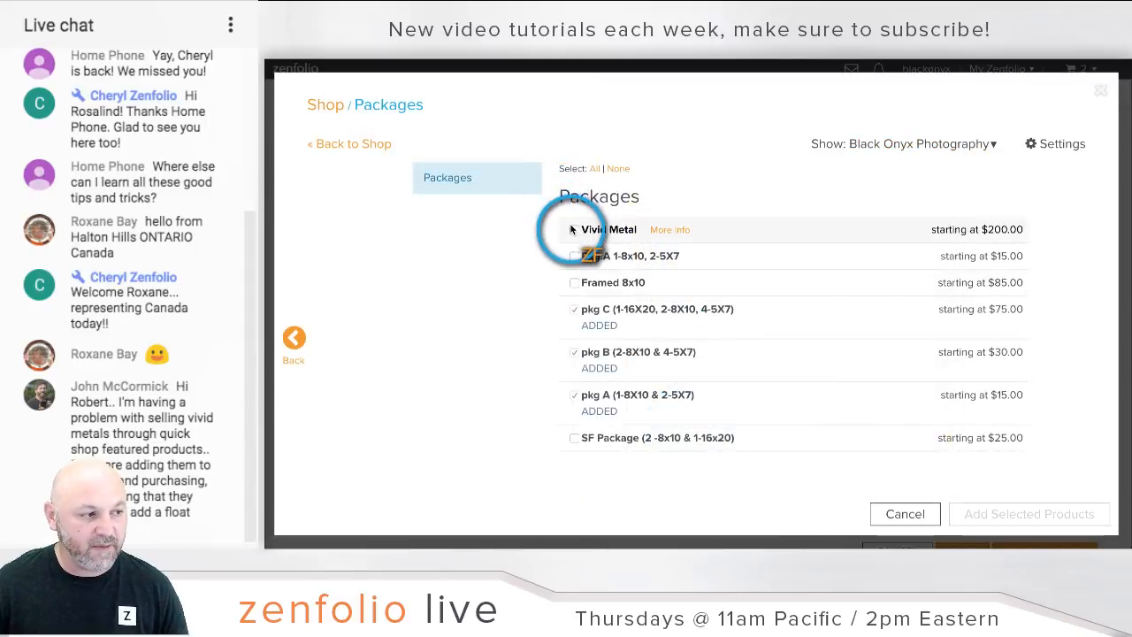
{"action": "left_click", "coordinate": [574, 229]}
{"action": "left_click", "coordinate": [997, 514]}
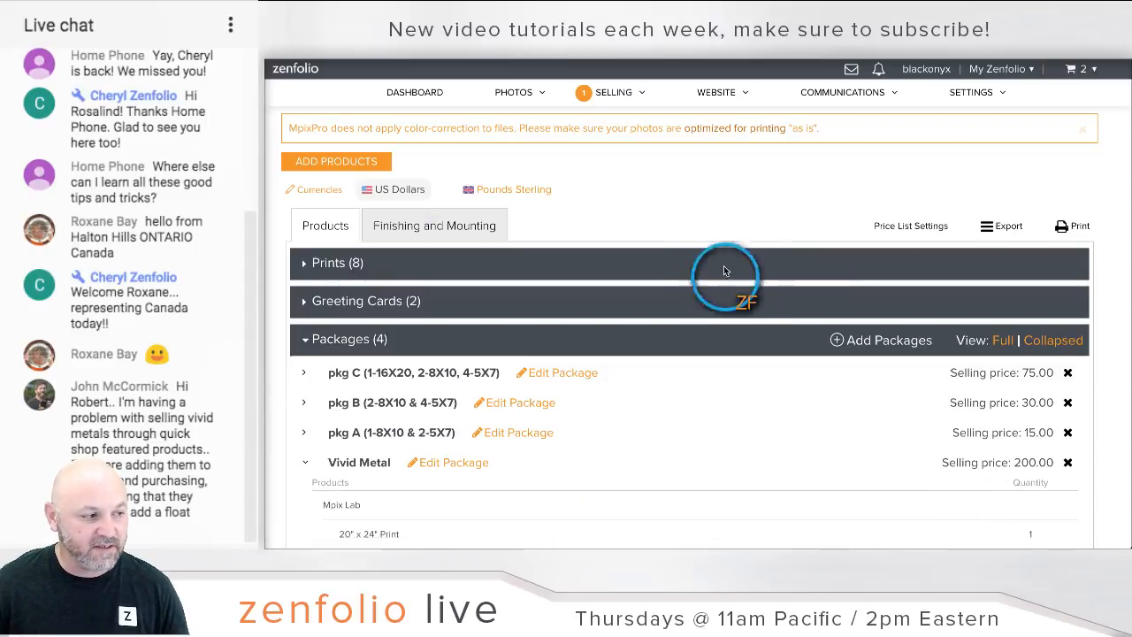
{"action": "scroll", "coordinate": [723, 259], "scroll_direction": "up", "scroll_amount": 2}
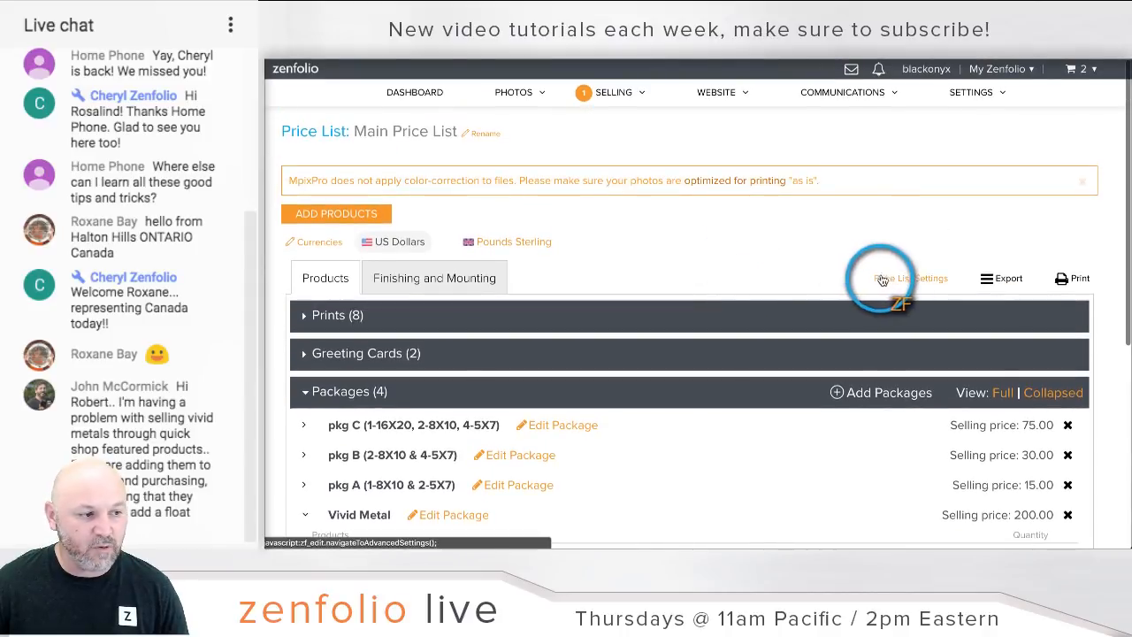
Step: In the Main Price List settings, add Vivid Metal to the Quick Shop products
{"action": "left_click", "coordinate": [884, 278]}
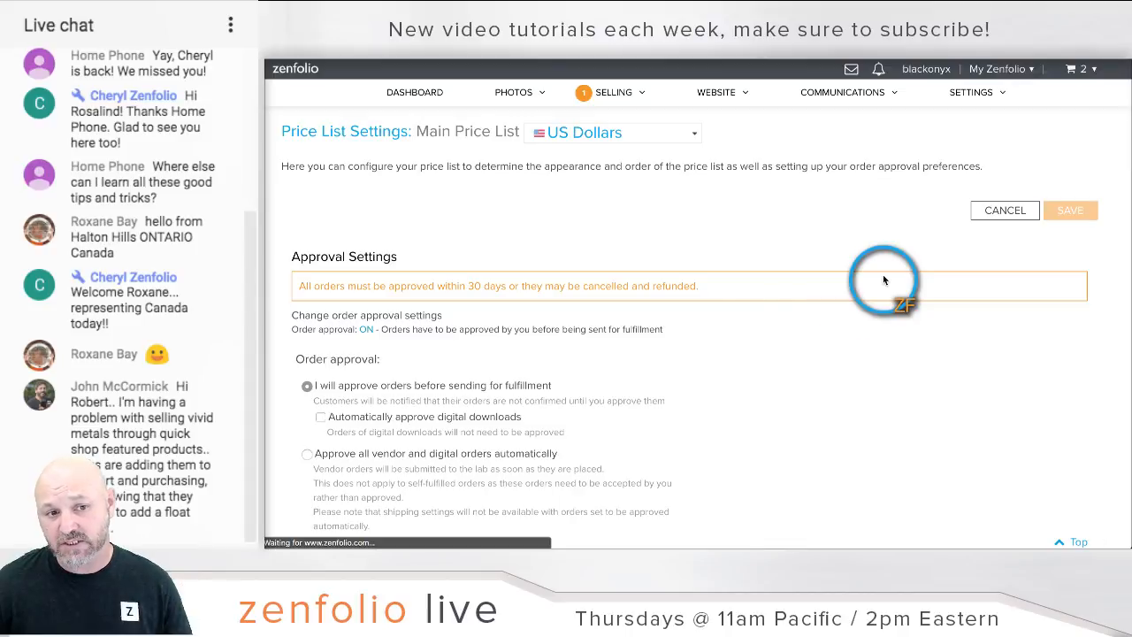
{"action": "scroll", "coordinate": [733, 341], "scroll_direction": "down", "scroll_amount": 2}
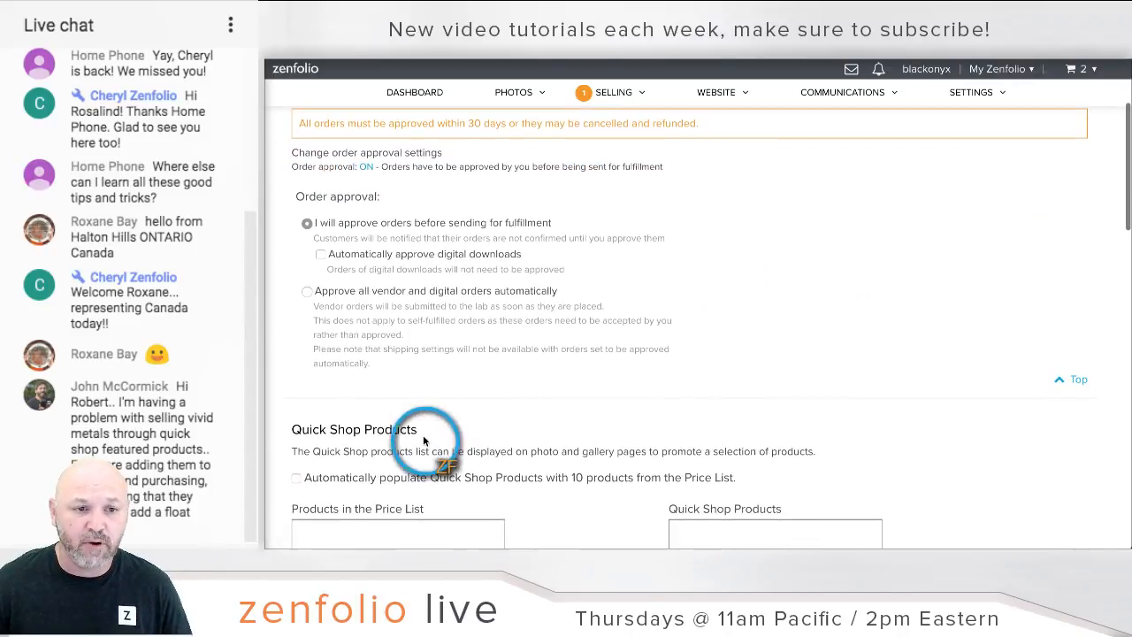
{"action": "scroll", "coordinate": [519, 421], "scroll_direction": "down", "scroll_amount": 3}
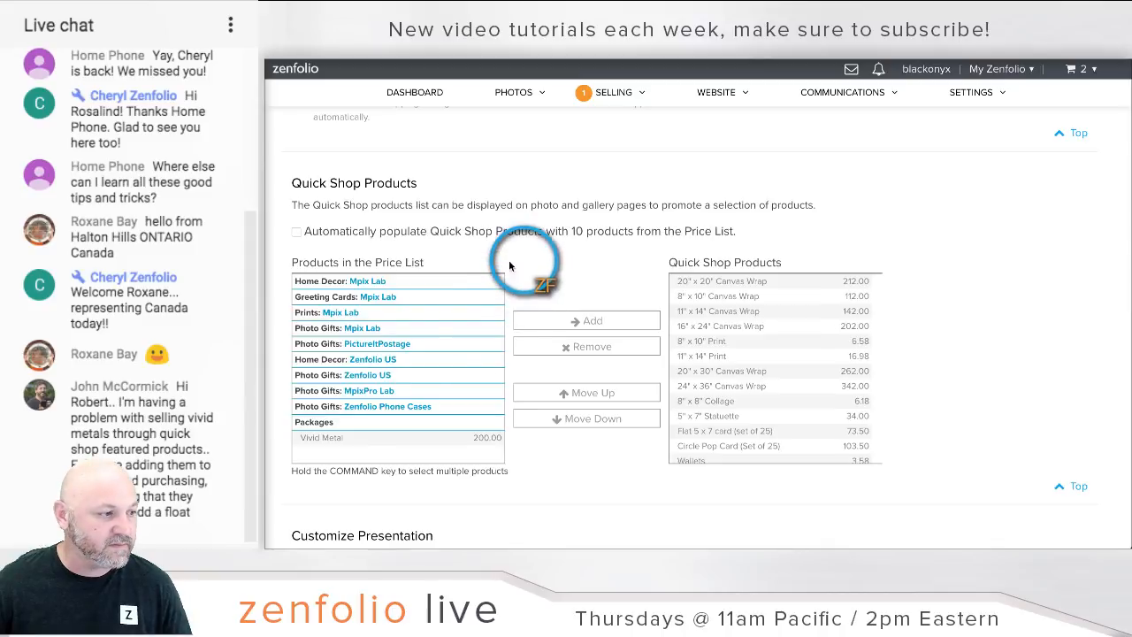
{"action": "scroll", "coordinate": [414, 345], "scroll_direction": "down", "scroll_amount": 1}
{"action": "left_click", "coordinate": [368, 397]}
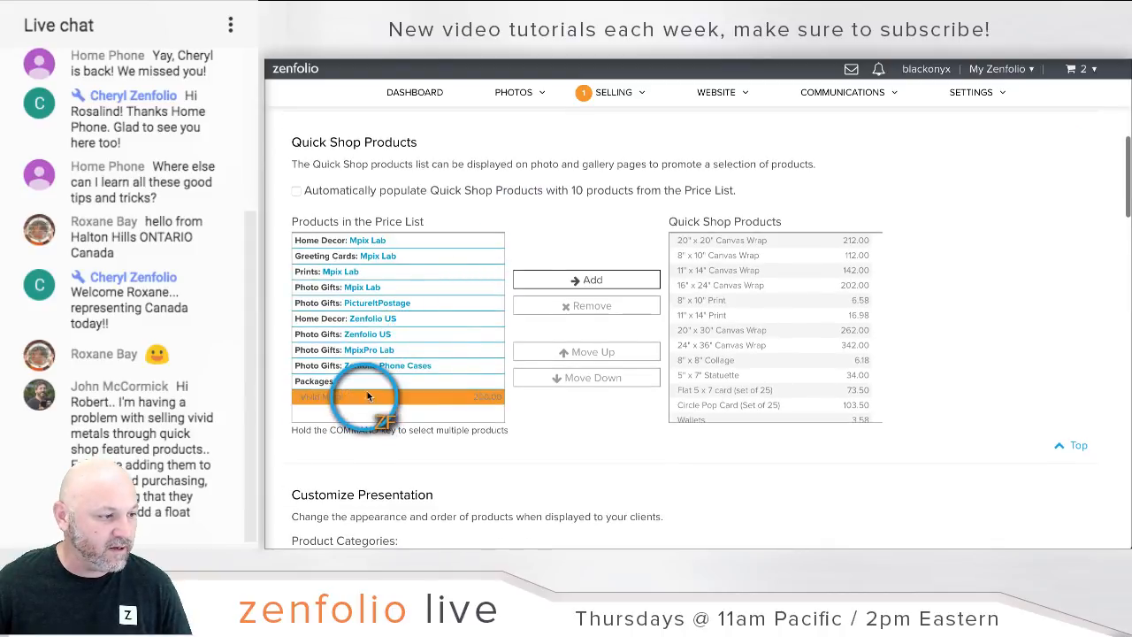
{"action": "left_click", "coordinate": [549, 281]}
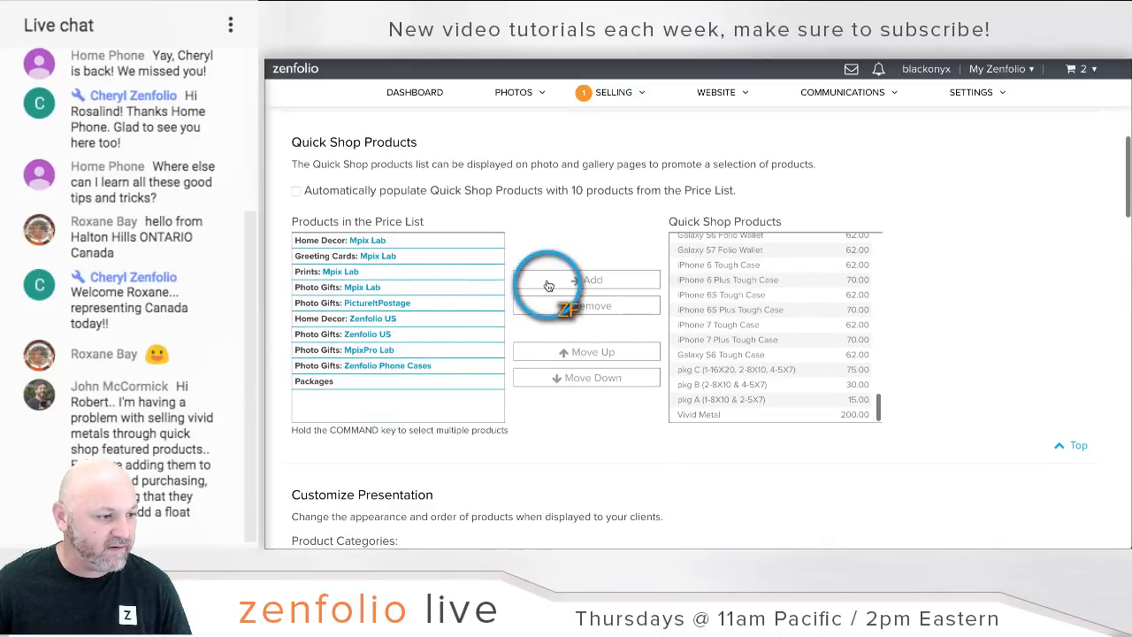
Step: Raise Vivid Metal to the first position in the Quick Shop Products list
{"action": "left_click", "coordinate": [725, 414]}
{"action": "left_click", "coordinate": [584, 304]}
{"action": "left_click", "coordinate": [597, 354]}
{"action": "left_click", "coordinate": [597, 354]}
{"action": "left_click", "coordinate": [597, 354]}
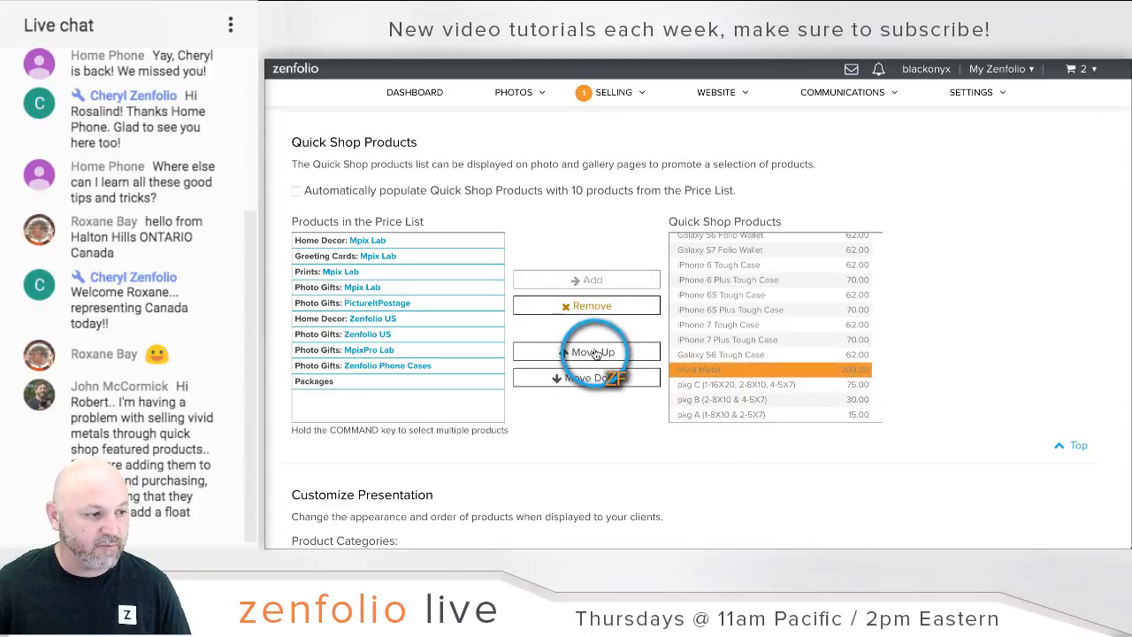
{"action": "left_click", "coordinate": [596, 354]}
{"action": "left_click", "coordinate": [596, 354]}
{"action": "left_click", "coordinate": [596, 354]}
{"action": "left_click", "coordinate": [596, 354]}
{"action": "left_click", "coordinate": [596, 354]}
{"action": "left_click", "coordinate": [597, 354]}
{"action": "left_click", "coordinate": [596, 353]}
{"action": "left_click", "coordinate": [597, 353]}
{"action": "left_click", "coordinate": [596, 354]}
{"action": "left_click", "coordinate": [596, 354]}
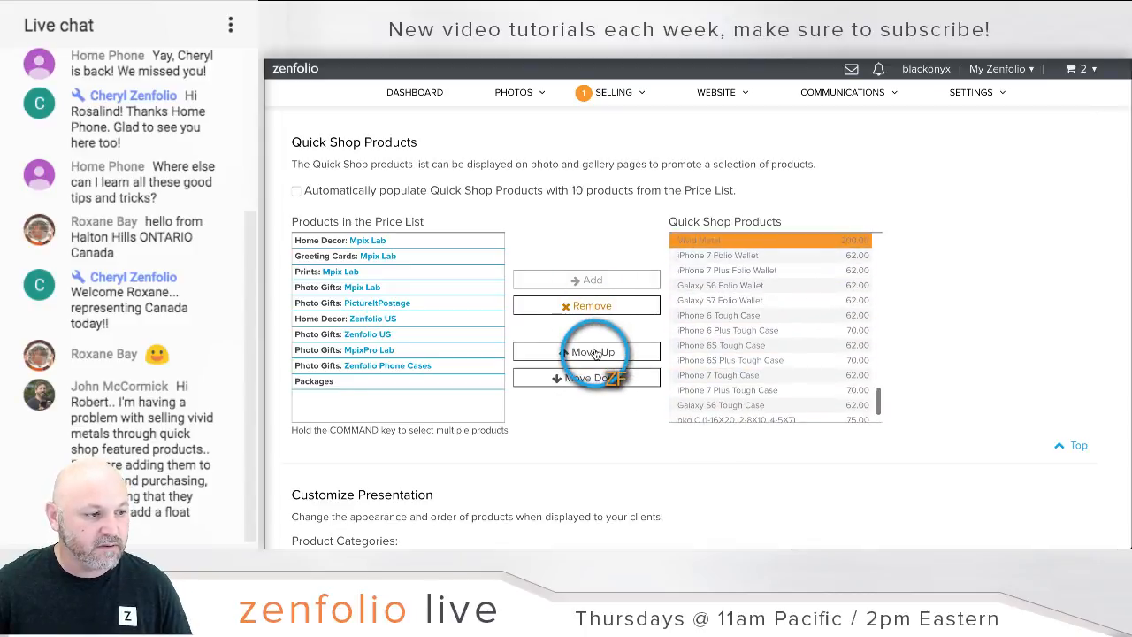
{"action": "left_click", "coordinate": [596, 354]}
{"action": "left_click", "coordinate": [596, 354]}
{"action": "left_click", "coordinate": [596, 354]}
{"action": "left_click", "coordinate": [596, 354]}
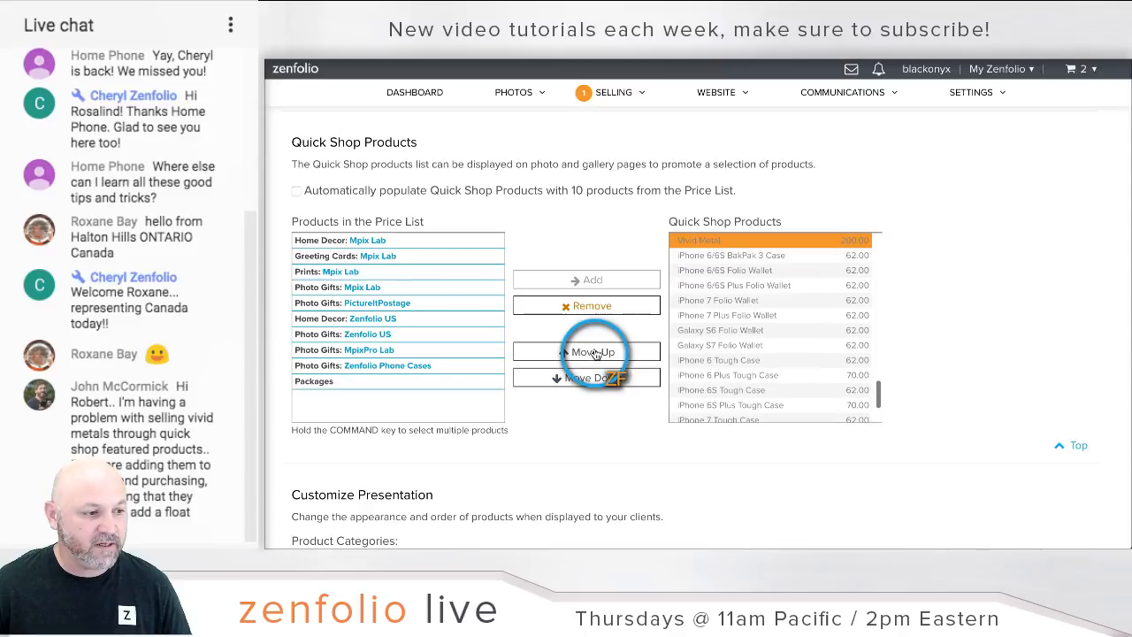
{"action": "left_click", "coordinate": [596, 354]}
{"action": "left_click", "coordinate": [597, 354]}
{"action": "left_click", "coordinate": [596, 354]}
{"action": "left_click", "coordinate": [596, 354]}
{"action": "left_click", "coordinate": [597, 354]}
{"action": "left_click", "coordinate": [596, 354]}
{"action": "left_click", "coordinate": [596, 353]}
{"action": "left_click", "coordinate": [596, 353]}
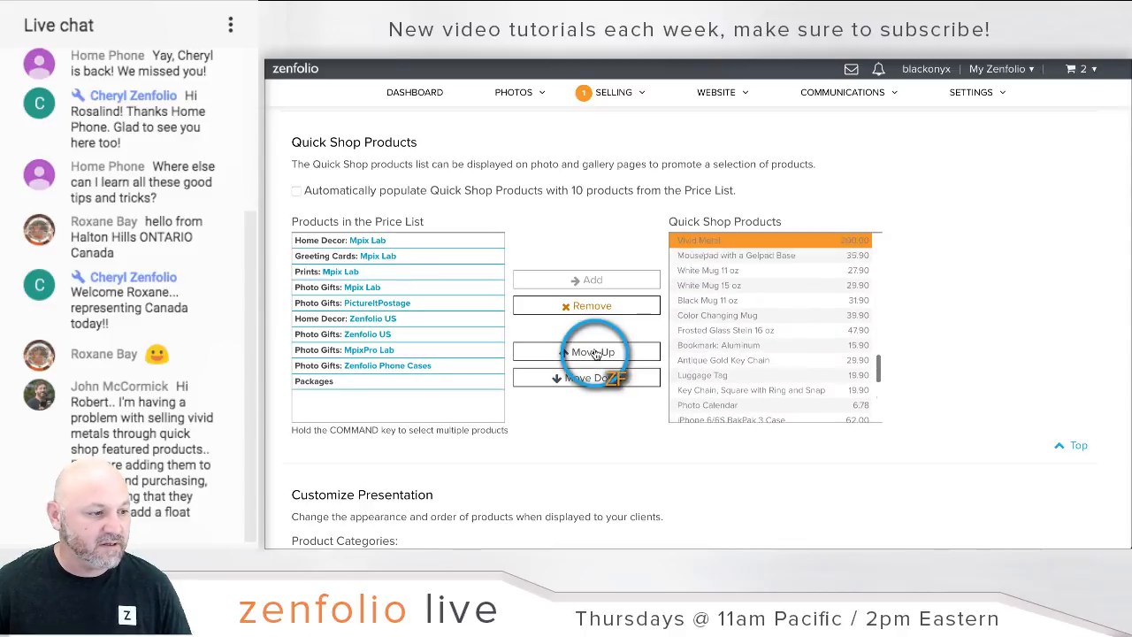
{"action": "left_click", "coordinate": [597, 354]}
{"action": "left_click", "coordinate": [596, 354]}
{"action": "left_click", "coordinate": [596, 354]}
{"action": "left_click", "coordinate": [596, 354]}
{"action": "left_click", "coordinate": [597, 354]}
{"action": "left_click", "coordinate": [597, 354]}
{"action": "left_click", "coordinate": [596, 354]}
{"action": "left_click", "coordinate": [596, 354]}
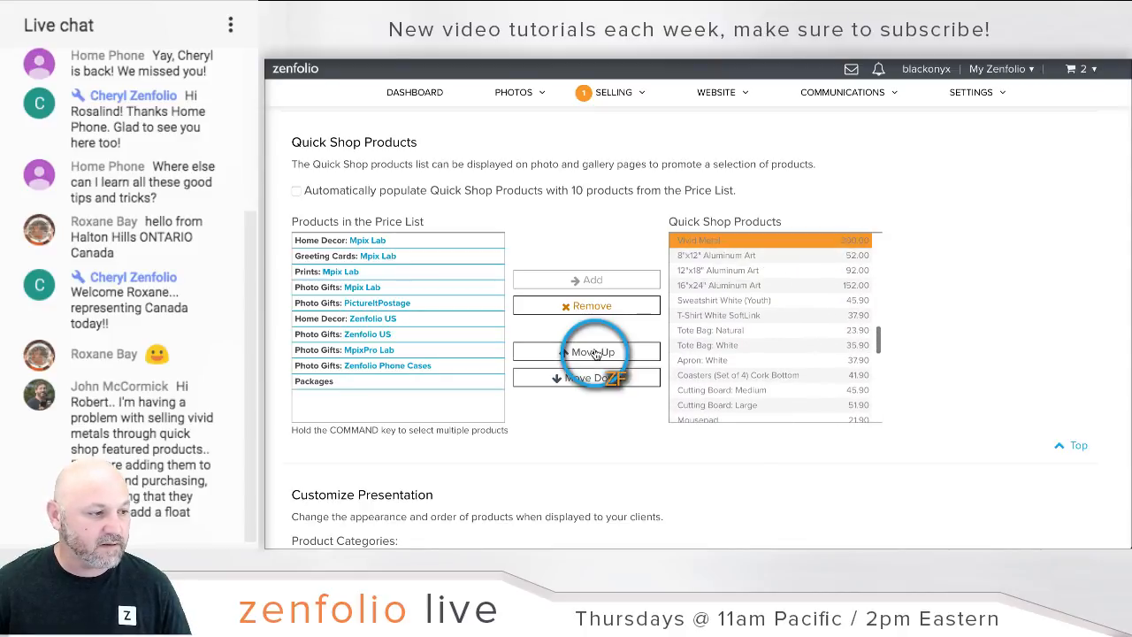
{"action": "left_click", "coordinate": [596, 354]}
{"action": "left_click", "coordinate": [596, 354]}
{"action": "left_click", "coordinate": [597, 354]}
{"action": "left_click", "coordinate": [596, 354]}
{"action": "left_click", "coordinate": [597, 354]}
{"action": "left_click", "coordinate": [597, 354]}
{"action": "left_click", "coordinate": [597, 353]}
{"action": "left_click", "coordinate": [596, 354]}
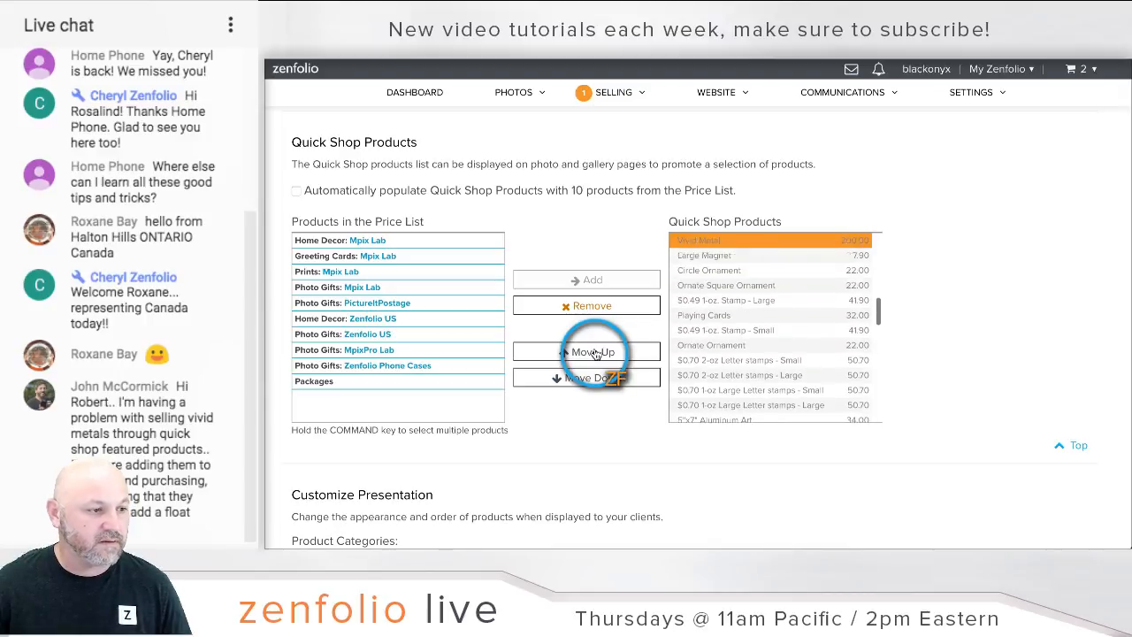
{"action": "left_click", "coordinate": [597, 354]}
{"action": "left_click", "coordinate": [596, 354]}
{"action": "left_click", "coordinate": [597, 354]}
{"action": "left_click", "coordinate": [597, 354]}
{"action": "left_click", "coordinate": [596, 354]}
{"action": "left_click", "coordinate": [596, 354]}
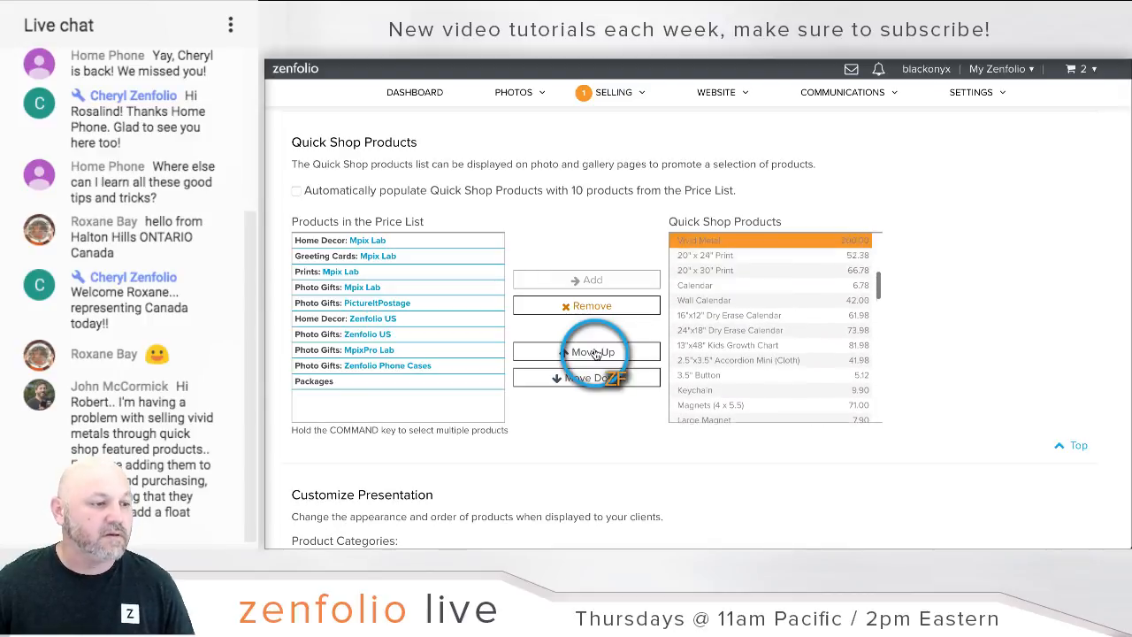
{"action": "left_click", "coordinate": [597, 354]}
{"action": "left_click", "coordinate": [596, 354]}
{"action": "left_click", "coordinate": [596, 354]}
{"action": "left_click", "coordinate": [596, 354]}
{"action": "left_click", "coordinate": [596, 354]}
{"action": "left_click", "coordinate": [596, 354]}
{"action": "left_click", "coordinate": [597, 354]}
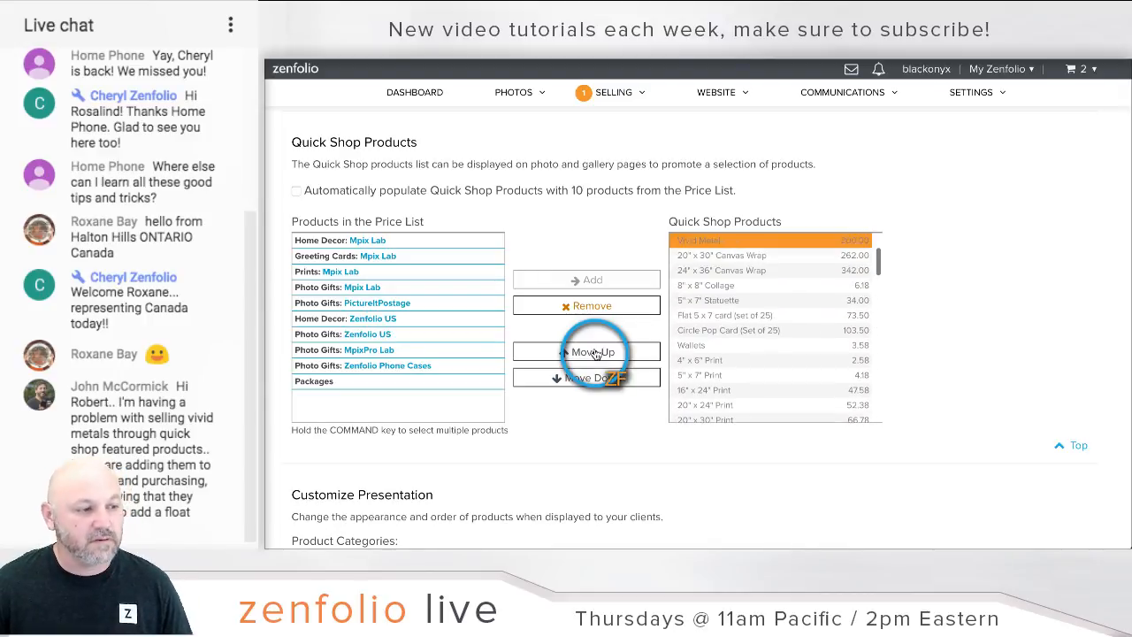
{"action": "left_click", "coordinate": [596, 354]}
{"action": "left_click", "coordinate": [597, 354]}
{"action": "left_click", "coordinate": [597, 354]}
{"action": "left_click", "coordinate": [596, 354]}
{"action": "left_click", "coordinate": [597, 354]}
{"action": "left_click", "coordinate": [597, 354]}
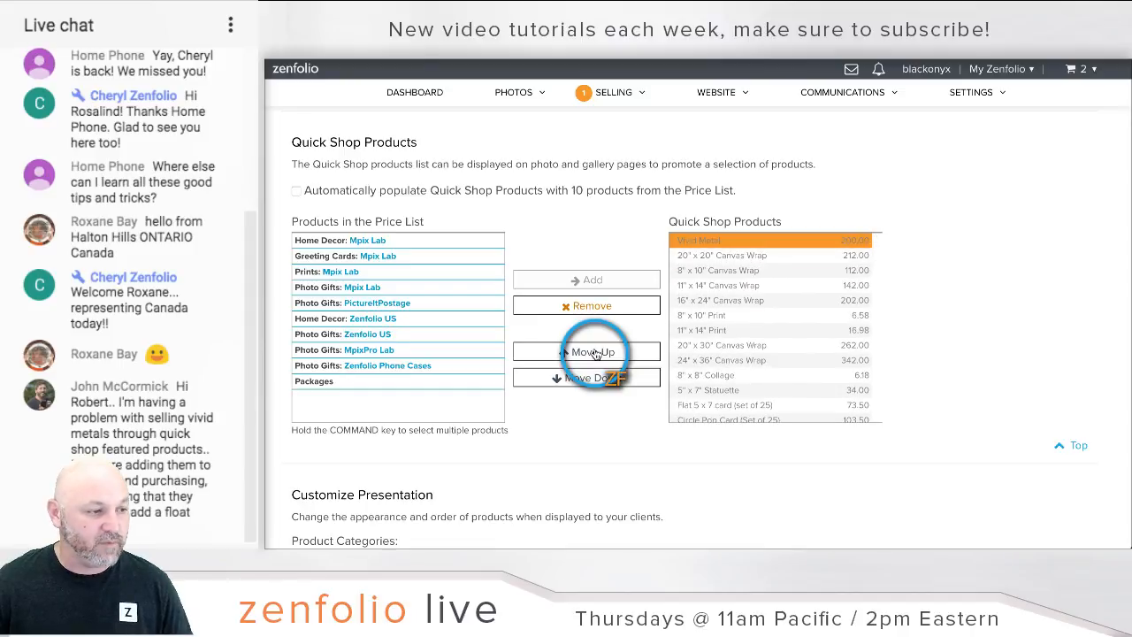
{"action": "scroll", "coordinate": [1014, 252], "scroll_direction": "down", "scroll_amount": 10}
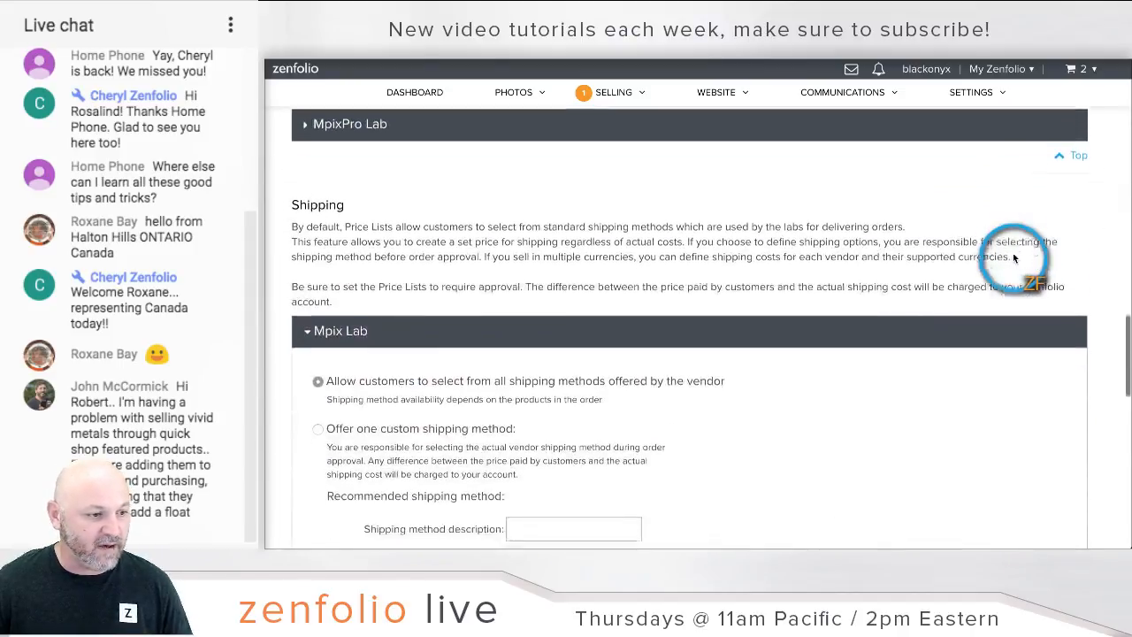
{"action": "scroll", "coordinate": [1014, 257], "scroll_direction": "down", "scroll_amount": 10}
Step: Save the price list editor changes, returning to the product page with Packages (4)
{"action": "left_click", "coordinate": [1071, 451]}
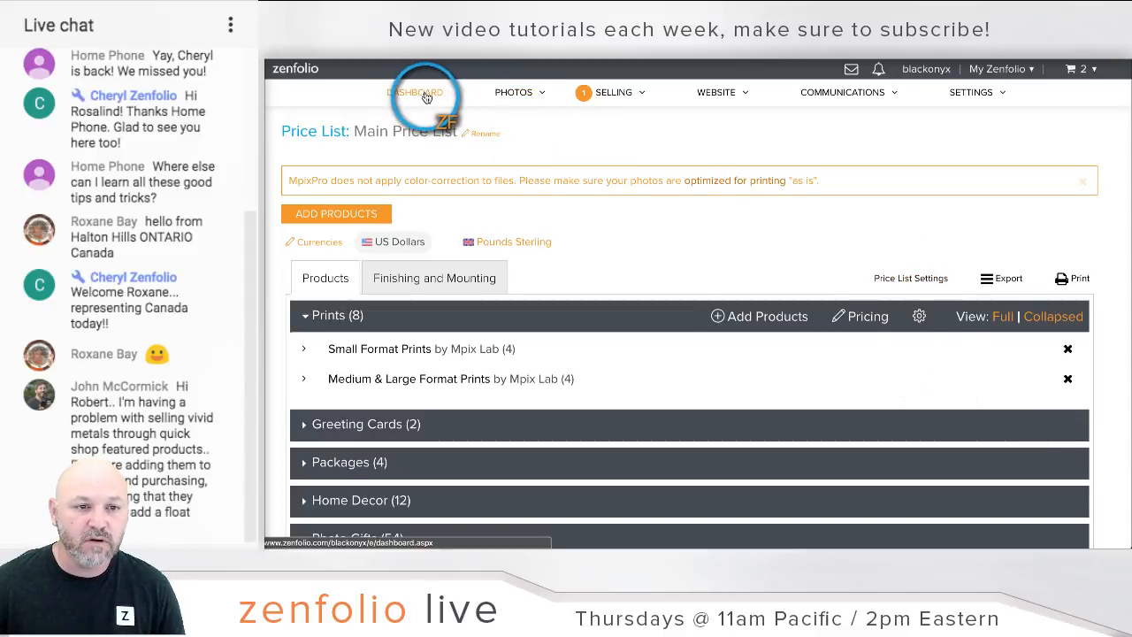
Step: Open the Smith gallery's client preview in a new tab and add Vivid Metal for the second photo
{"action": "left_click", "coordinate": [511, 96]}
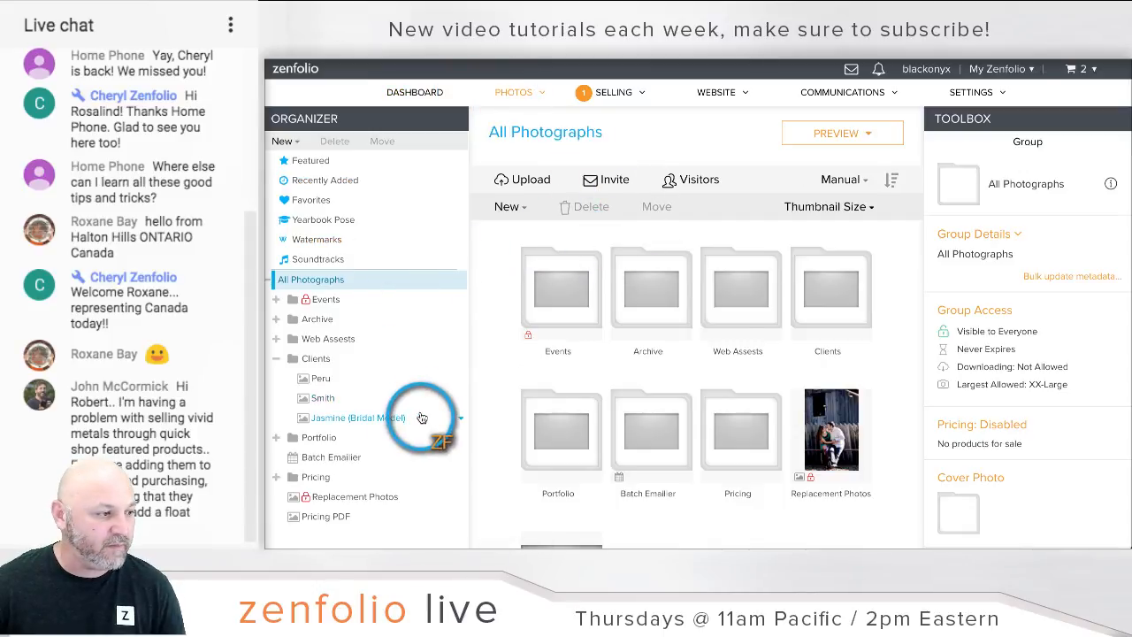
{"action": "left_click", "coordinate": [335, 398]}
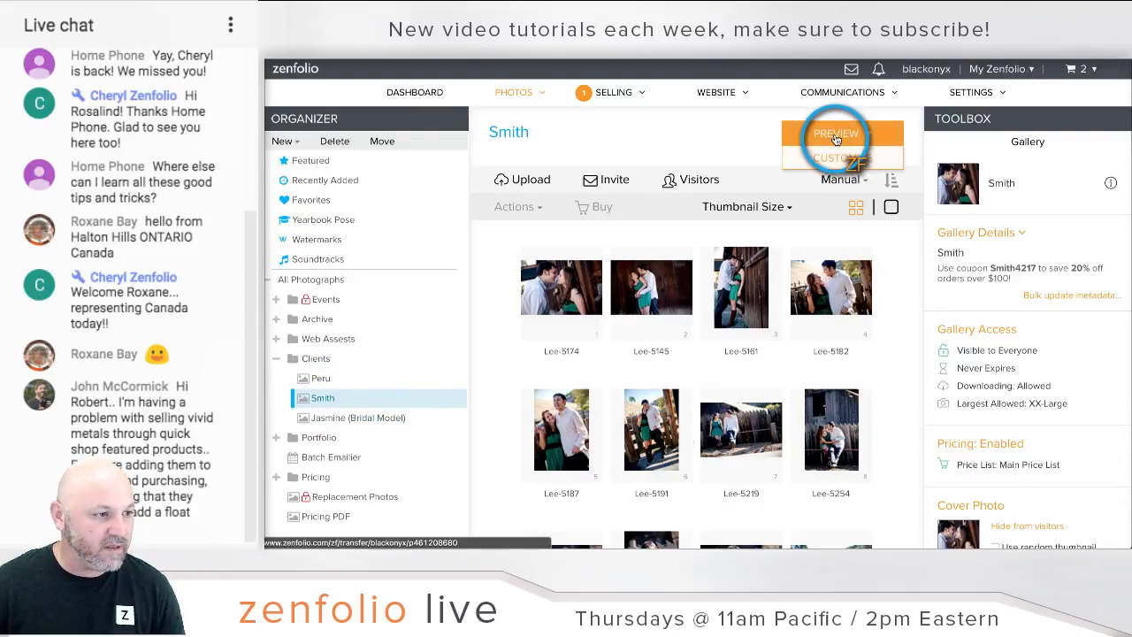
{"action": "right_click", "coordinate": [835, 136]}
{"action": "left_click", "coordinate": [855, 142]}
{"action": "key", "text": "ctrl+Tab"}
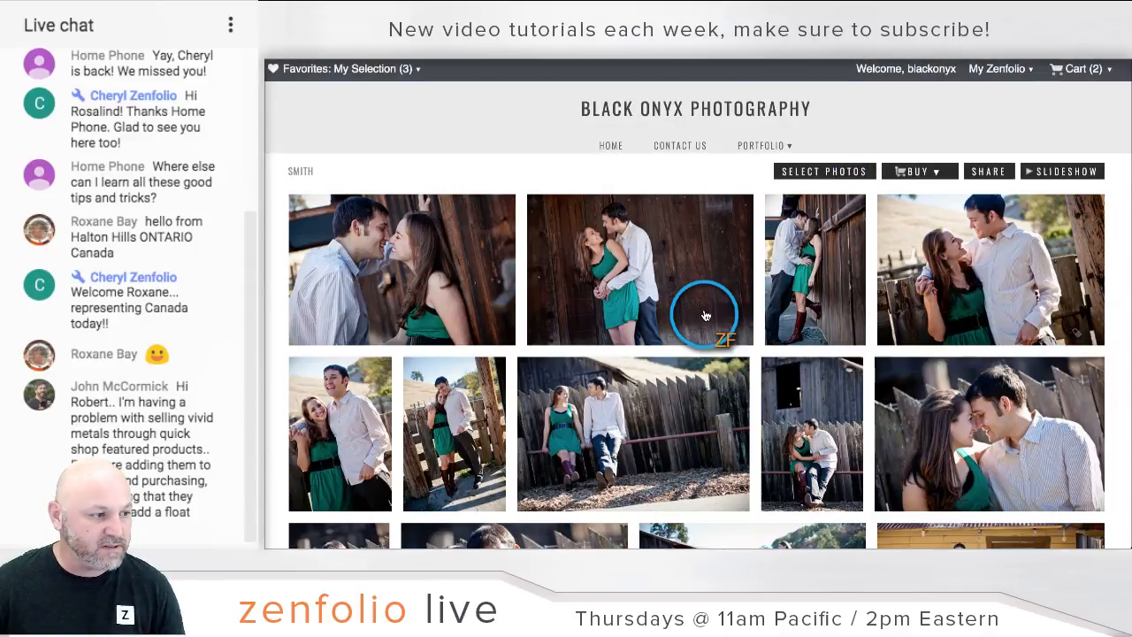
{"action": "left_click", "coordinate": [705, 316]}
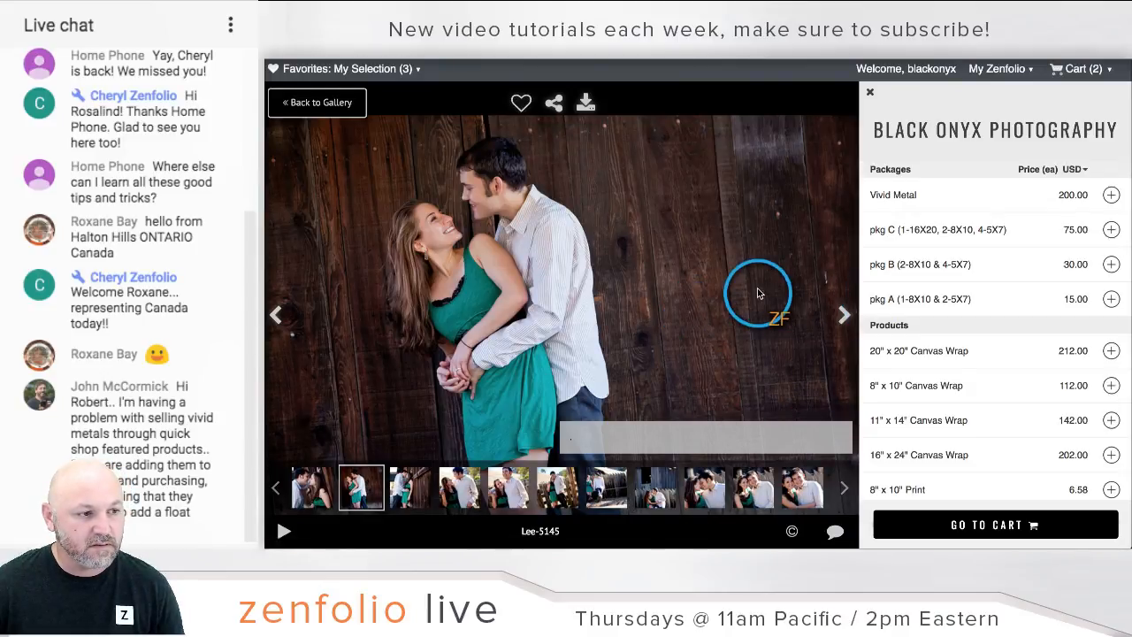
{"action": "left_click", "coordinate": [1112, 194]}
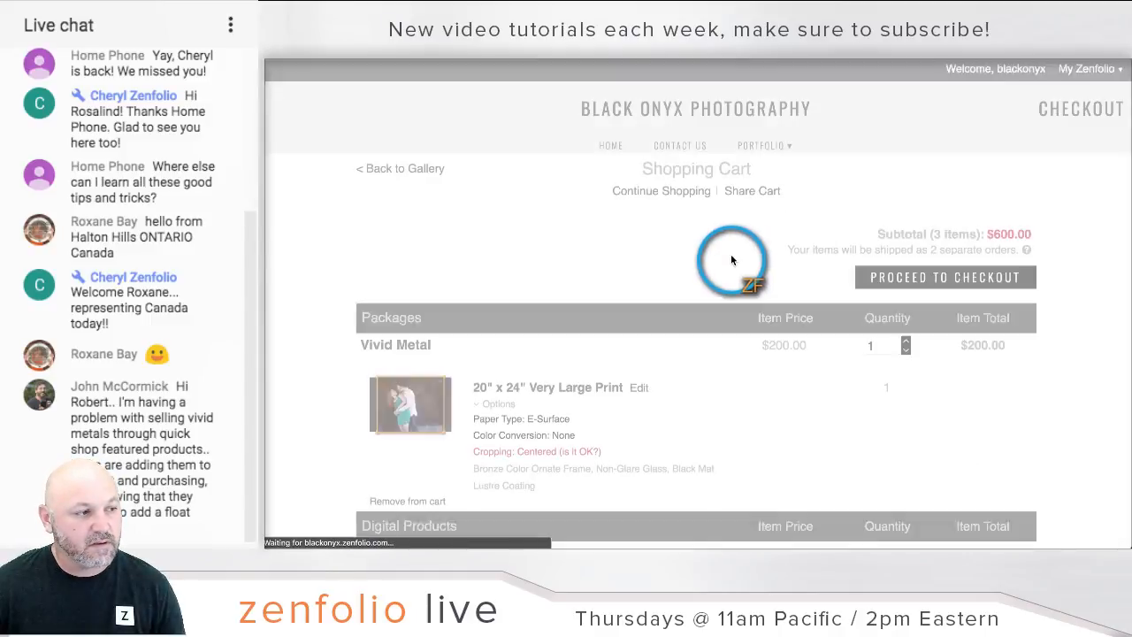
{"action": "scroll", "coordinate": [642, 312], "scroll_direction": "down", "scroll_amount": 2}
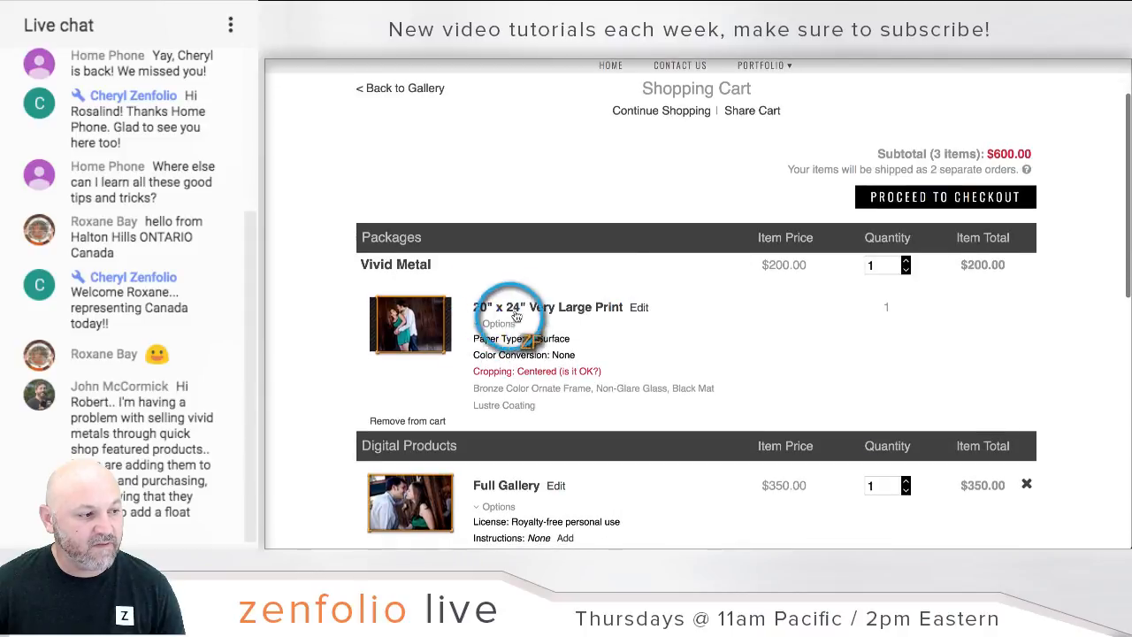
{"action": "scroll", "coordinate": [693, 304], "scroll_direction": "down", "scroll_amount": 2}
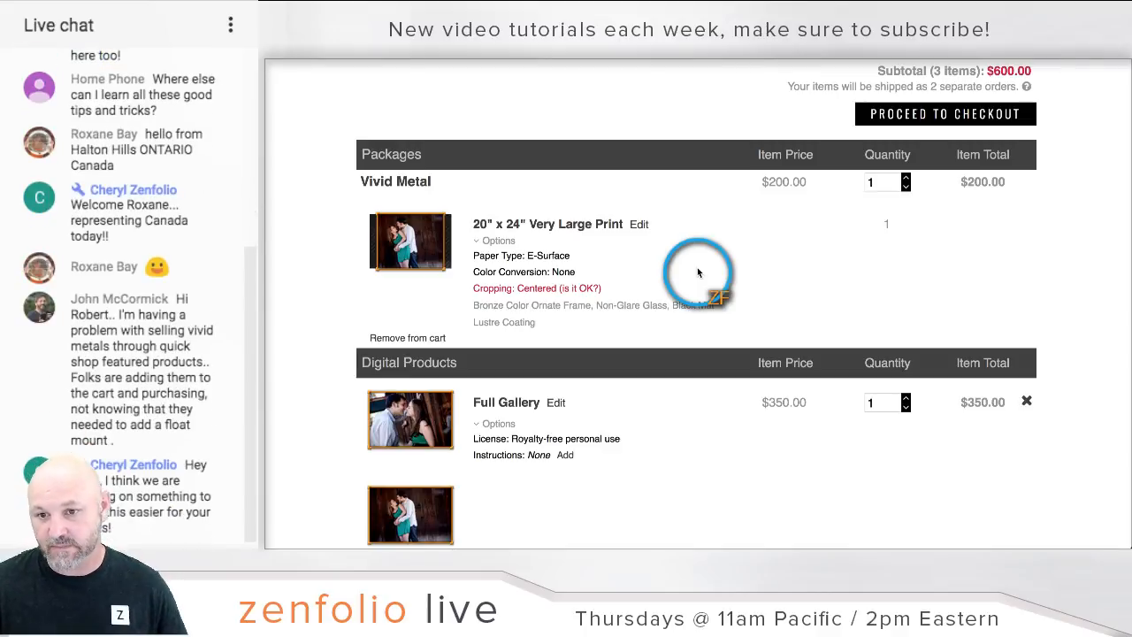
{"action": "scroll", "coordinate": [496, 248], "scroll_direction": "up", "scroll_amount": 3}
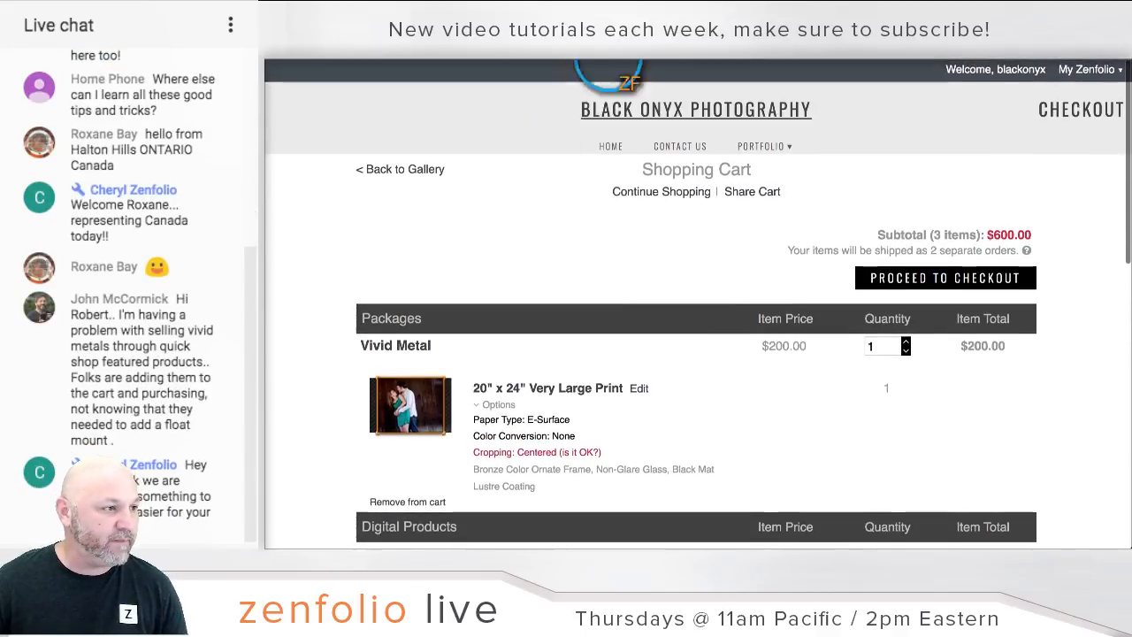
Step: Switch back to the gallery organizer tab and go to the Dashboard
{"action": "left_click", "coordinate": [663, 59]}
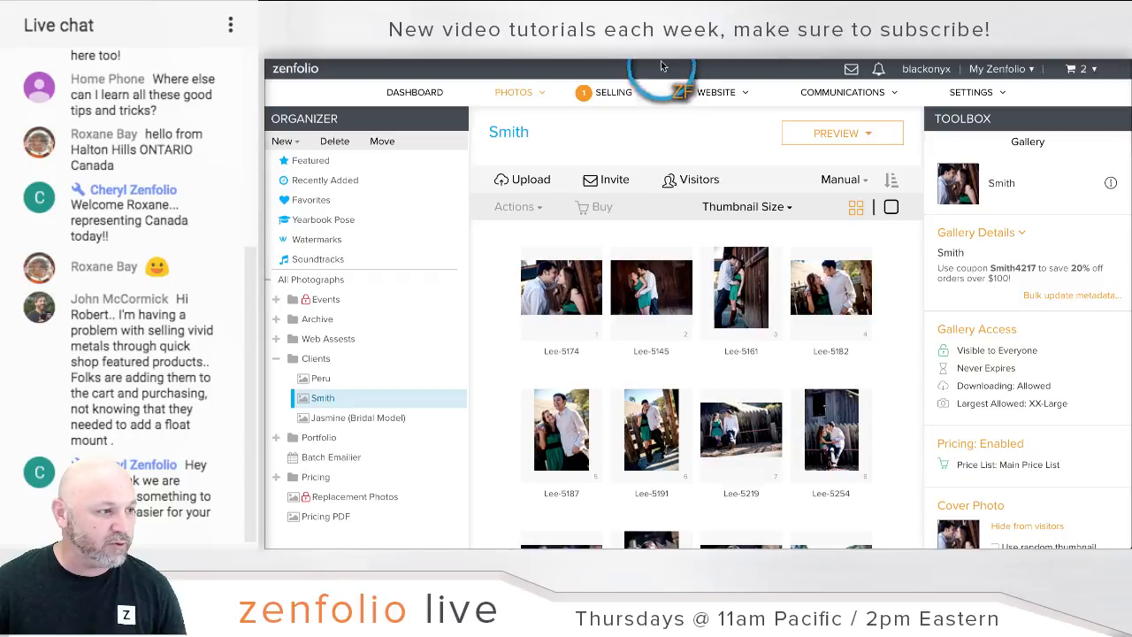
{"action": "left_click", "coordinate": [416, 92]}
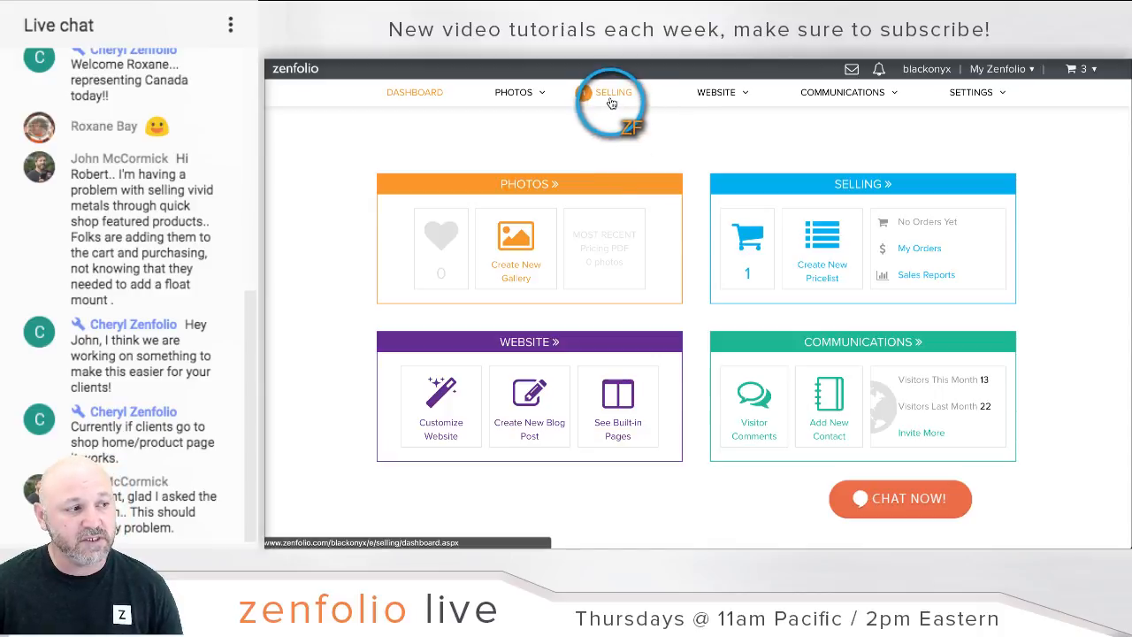
Step: Create a new blank price list named GLOBAL
{"action": "mouse_move", "coordinate": [612, 95]}
{"action": "left_click", "coordinate": [605, 171]}
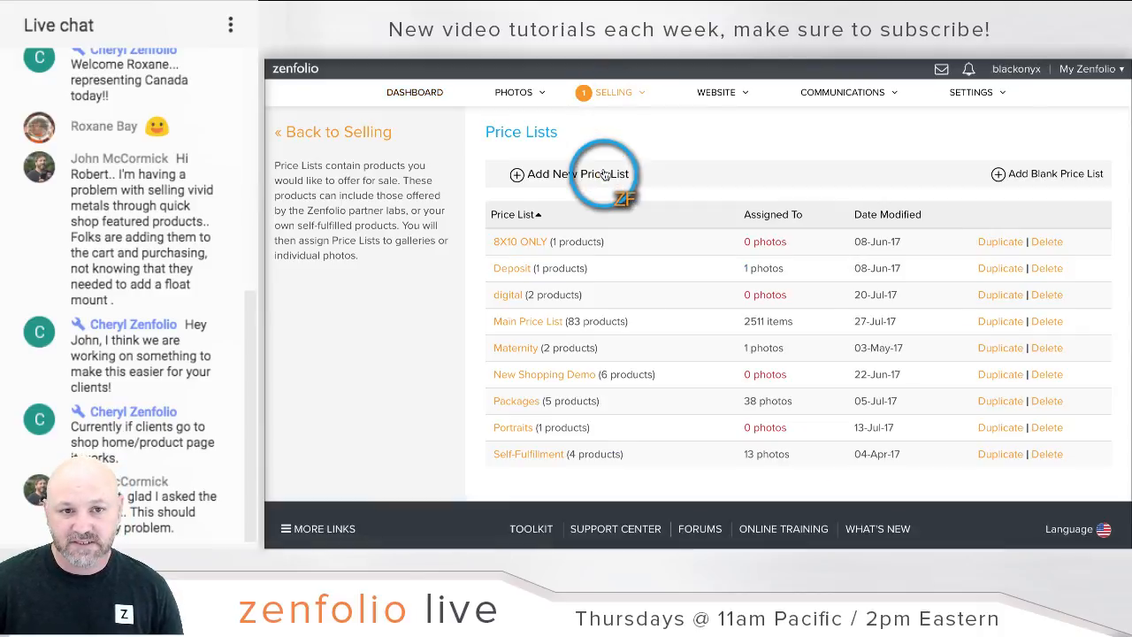
{"action": "left_click", "coordinate": [1055, 183]}
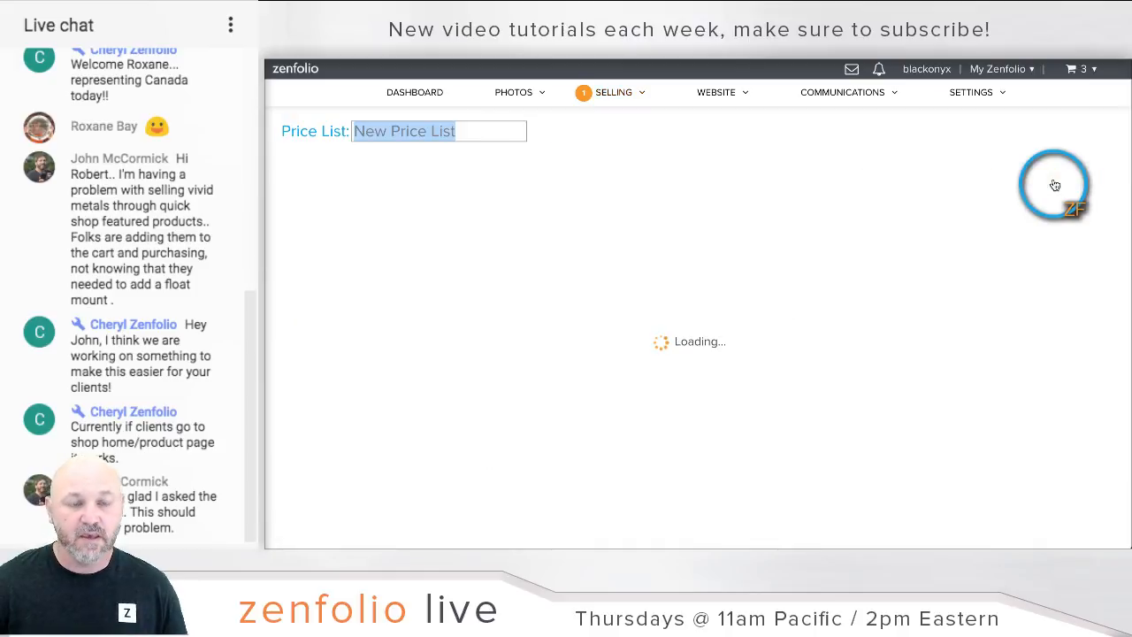
{"action": "type", "text": "GLAO"}
{"action": "key", "text": "BackSpace"}
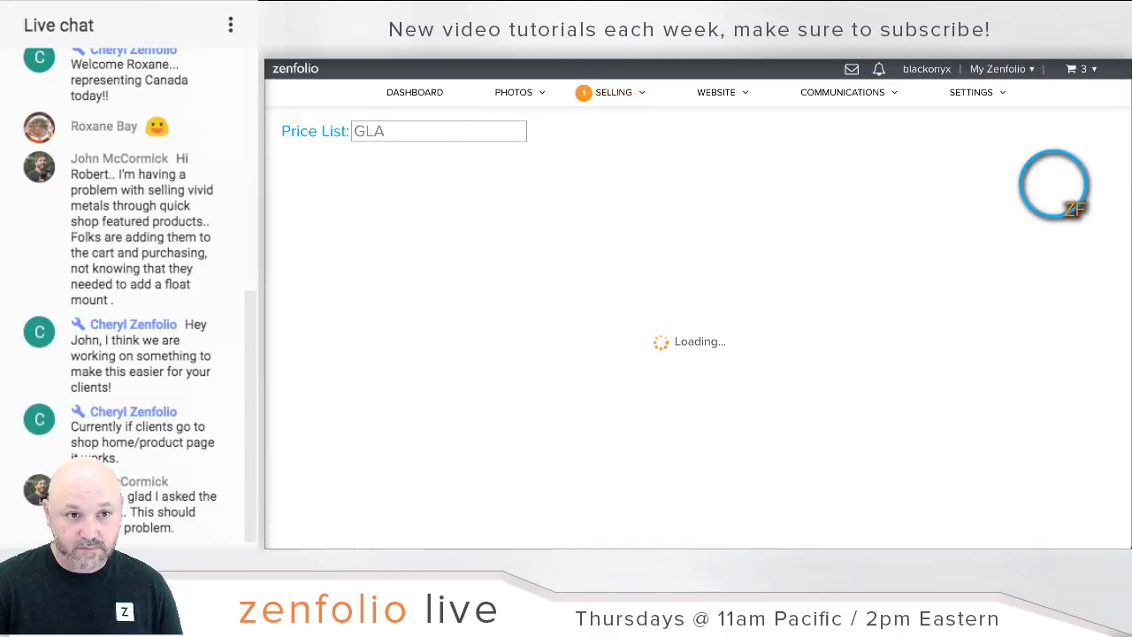
{"action": "key", "text": "BackSpace"}
{"action": "key", "text": "BackSpace"}
{"action": "type", "text": "LOBAL"}
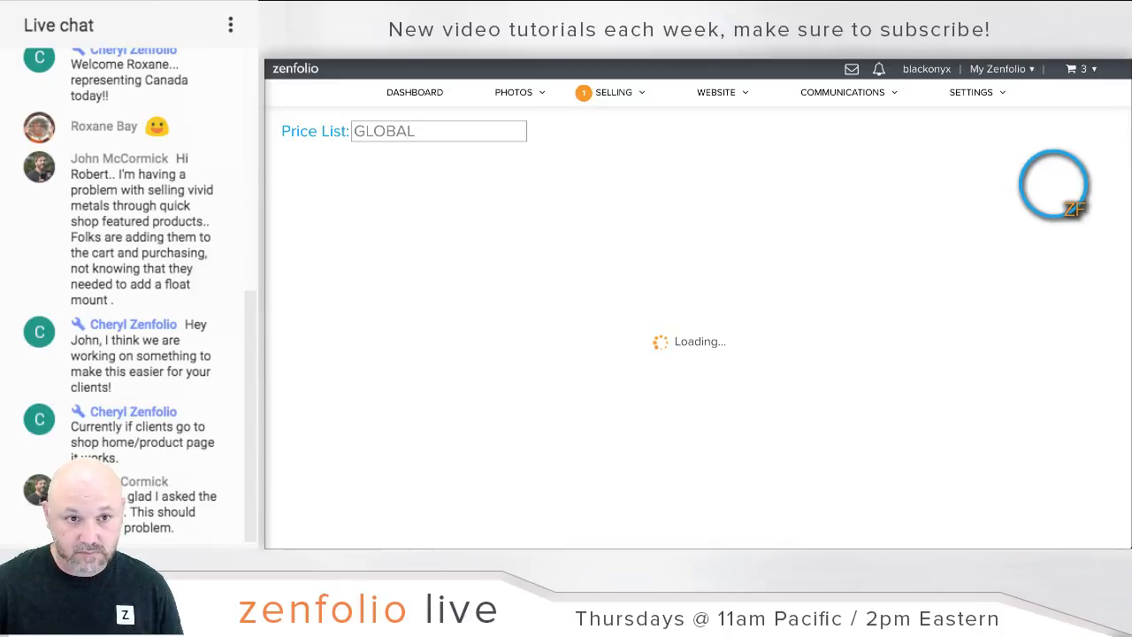
{"action": "left_click", "coordinate": [910, 231]}
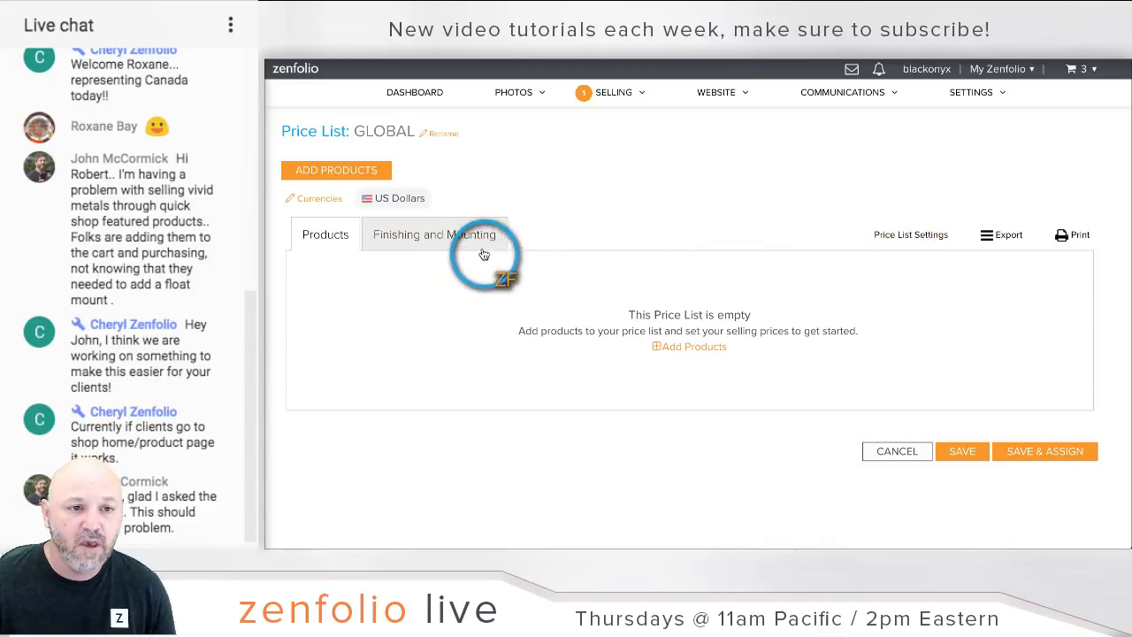
Step: Add Mpix Lab's 4x5, 4x6 and 5x7 small prints to the GLOBAL price list
{"action": "left_click", "coordinate": [324, 173]}
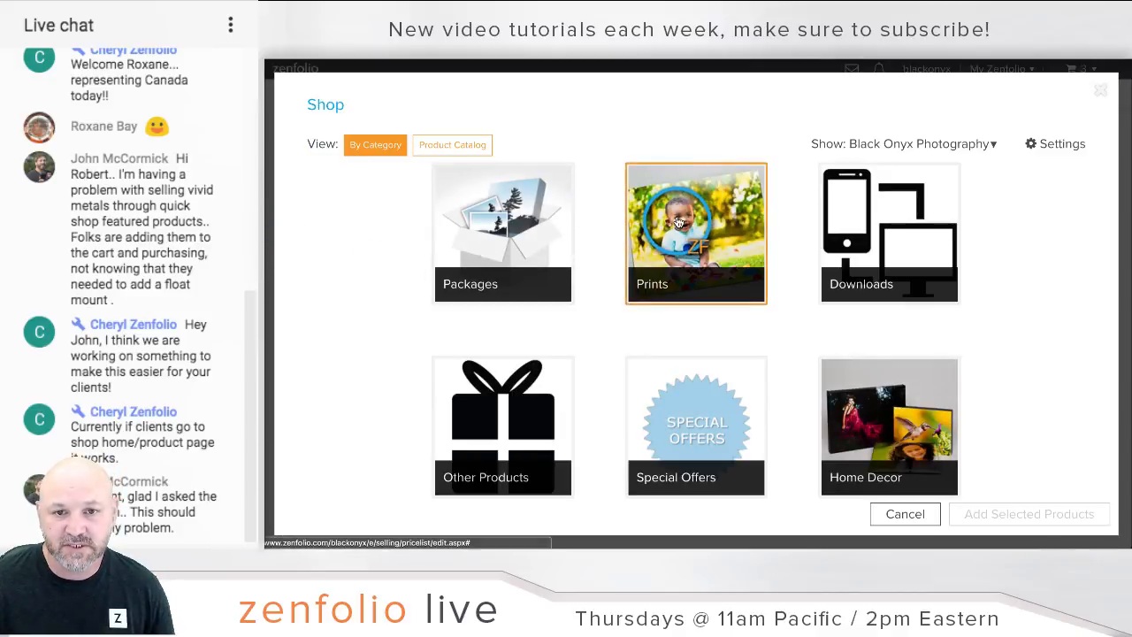
{"action": "left_click", "coordinate": [677, 222]}
{"action": "left_click", "coordinate": [374, 144]}
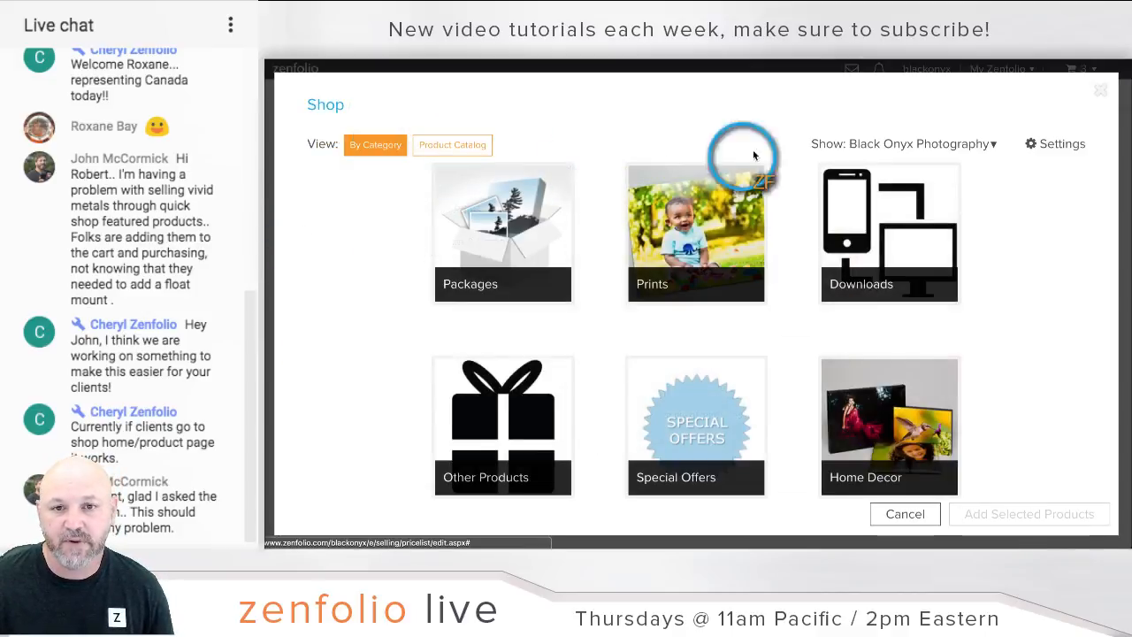
{"action": "left_click", "coordinate": [955, 143]}
{"action": "left_click", "coordinate": [832, 190]}
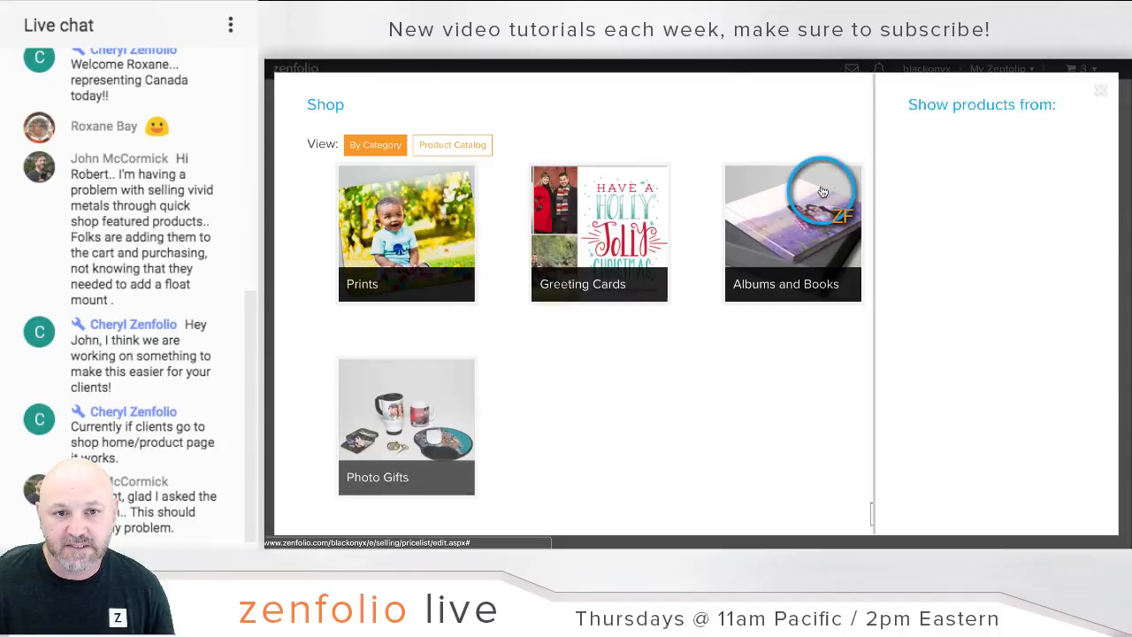
{"action": "left_click", "coordinate": [466, 236]}
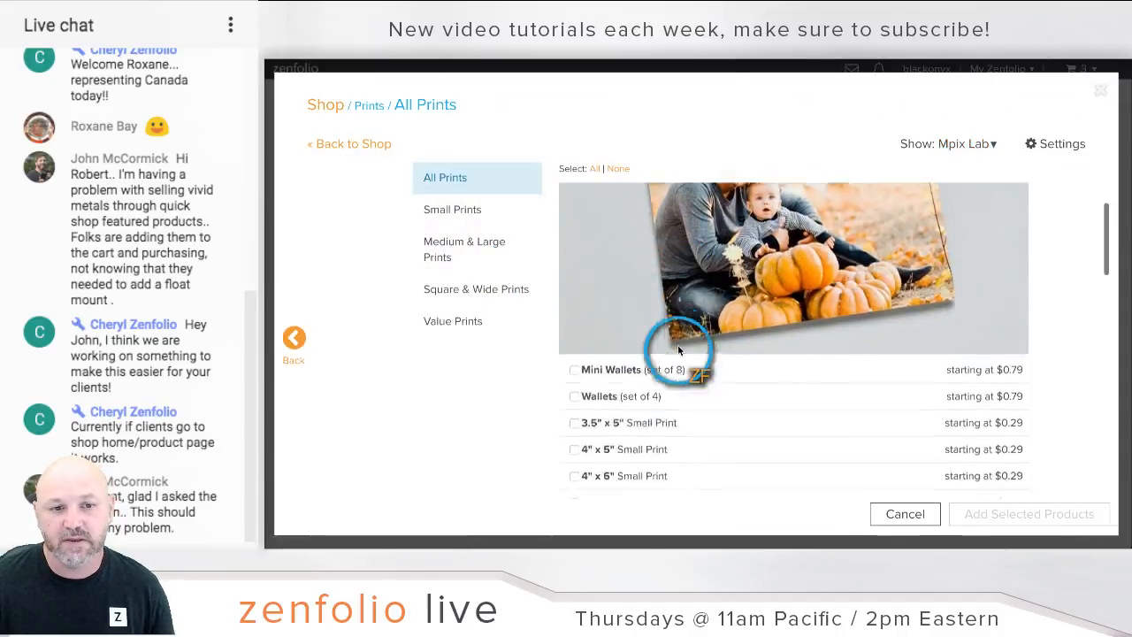
{"action": "scroll", "coordinate": [678, 349], "scroll_direction": "down", "scroll_amount": 1}
{"action": "left_click", "coordinate": [575, 347]}
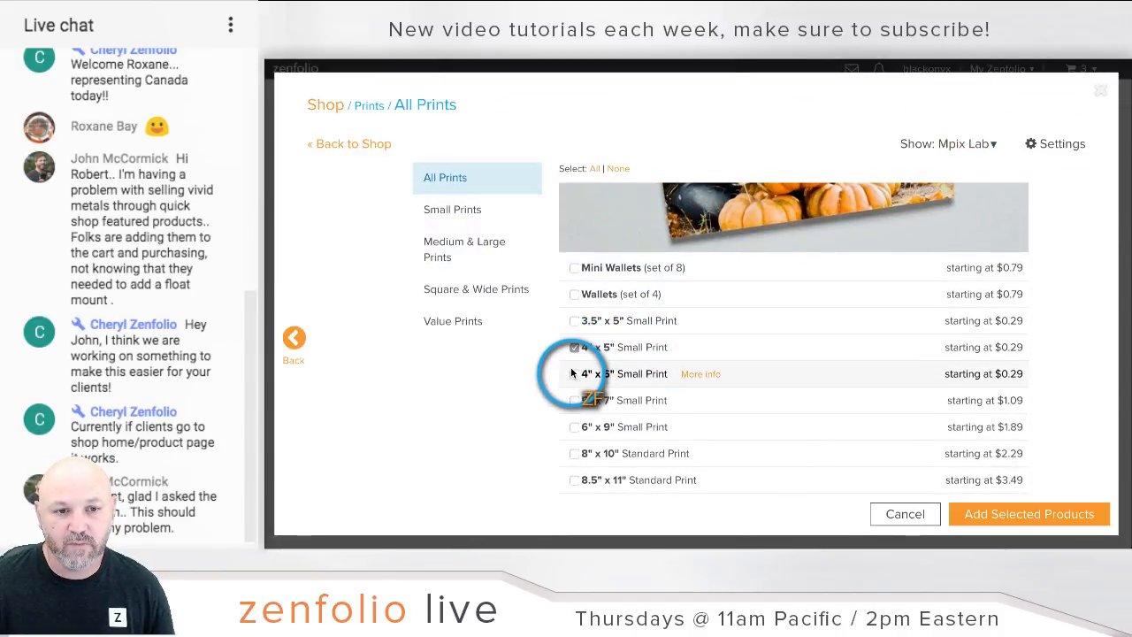
{"action": "left_click", "coordinate": [574, 373]}
{"action": "left_click", "coordinate": [575, 400]}
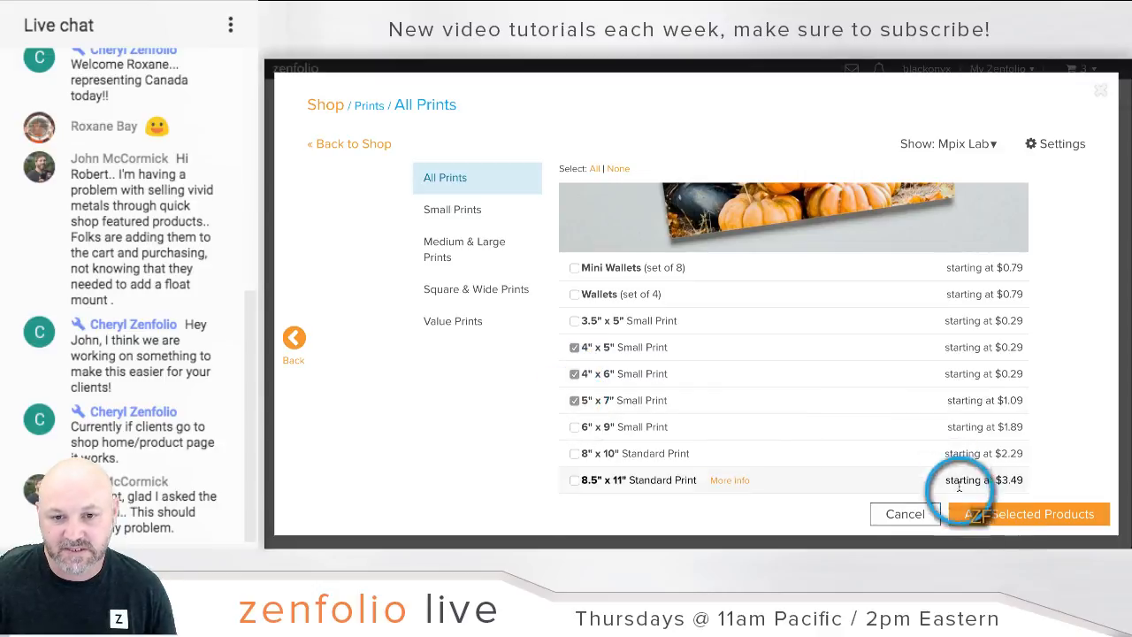
{"action": "left_click", "coordinate": [1035, 514]}
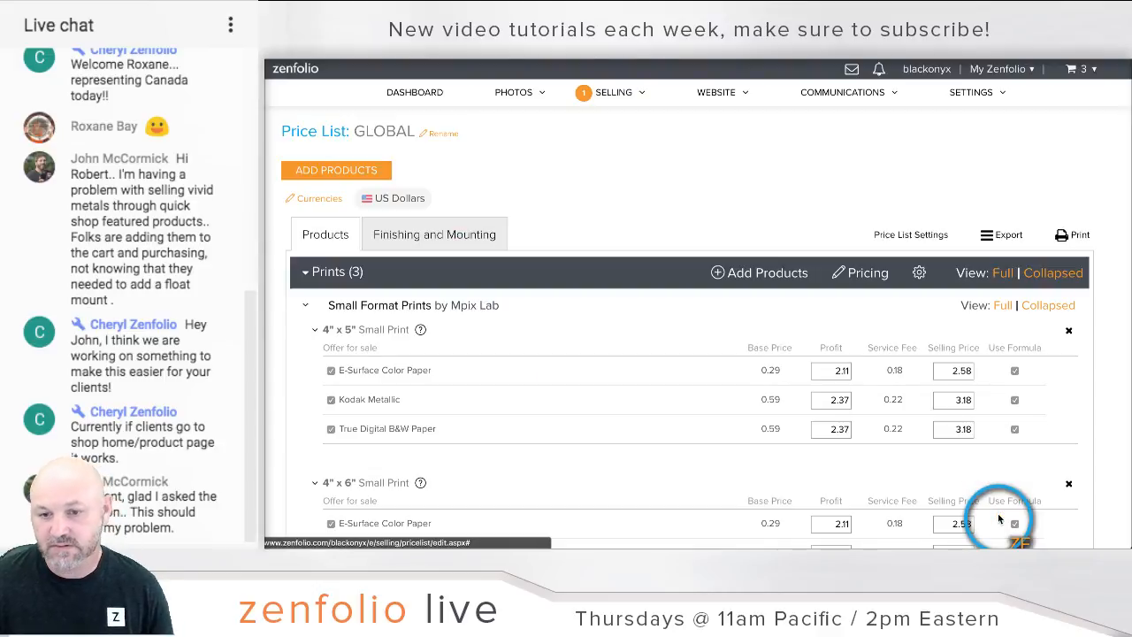
{"action": "scroll", "coordinate": [634, 352], "scroll_direction": "down", "scroll_amount": 5}
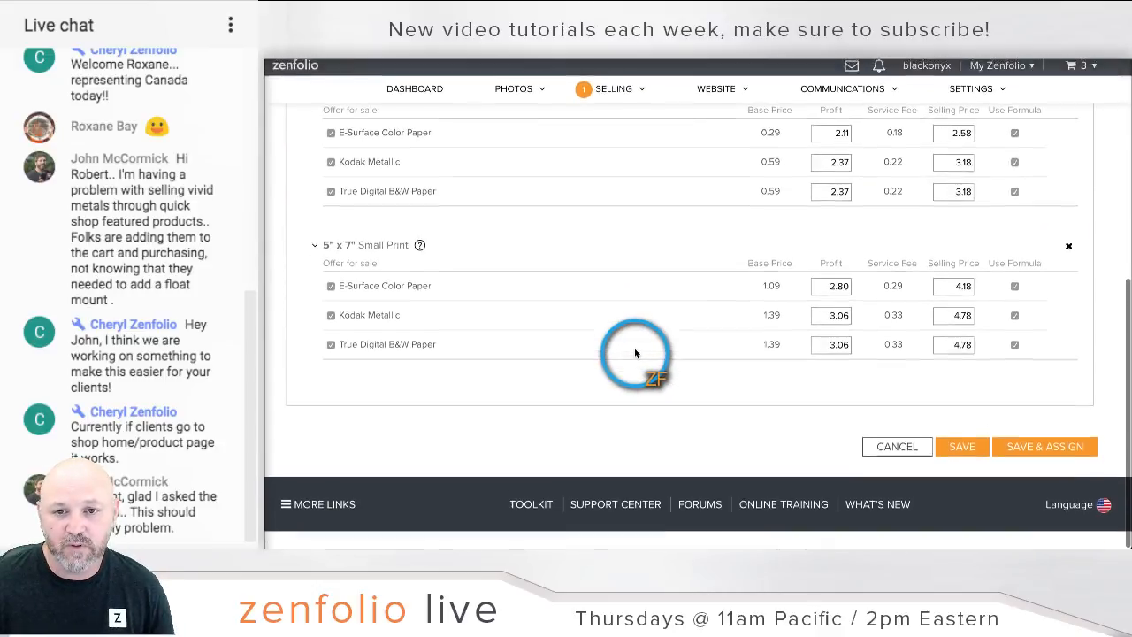
{"action": "scroll", "coordinate": [635, 352], "scroll_direction": "up", "scroll_amount": 5}
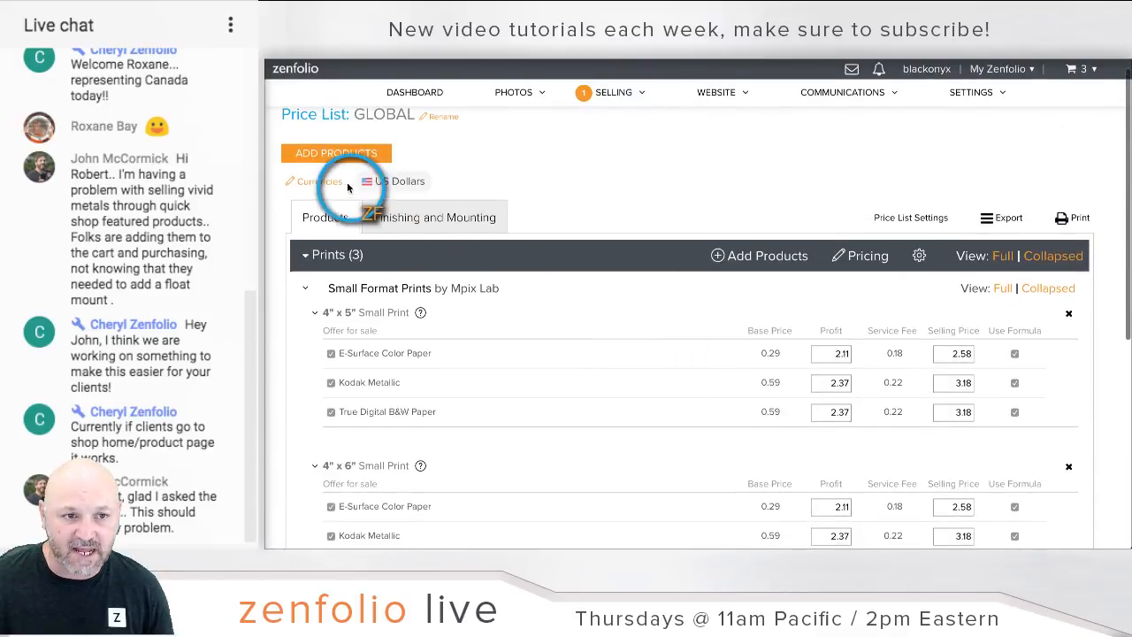
Step: Enable Euros as a currency on the GLOBAL price list and switch to its Euro prices
{"action": "left_click", "coordinate": [320, 182]}
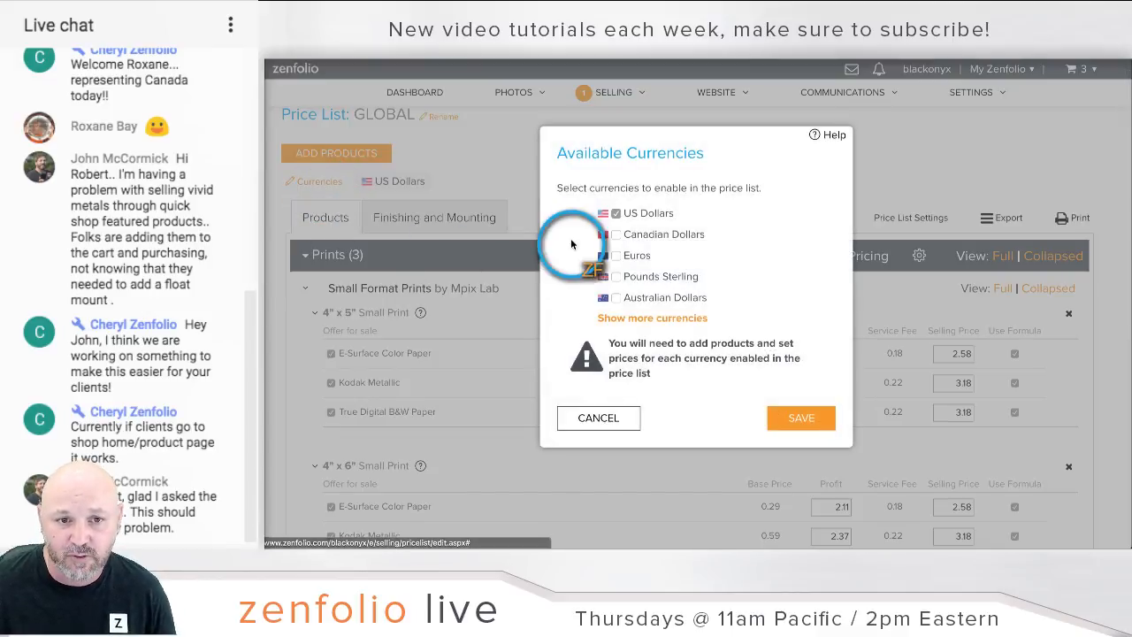
{"action": "left_click", "coordinate": [617, 256]}
{"action": "left_click", "coordinate": [805, 417]}
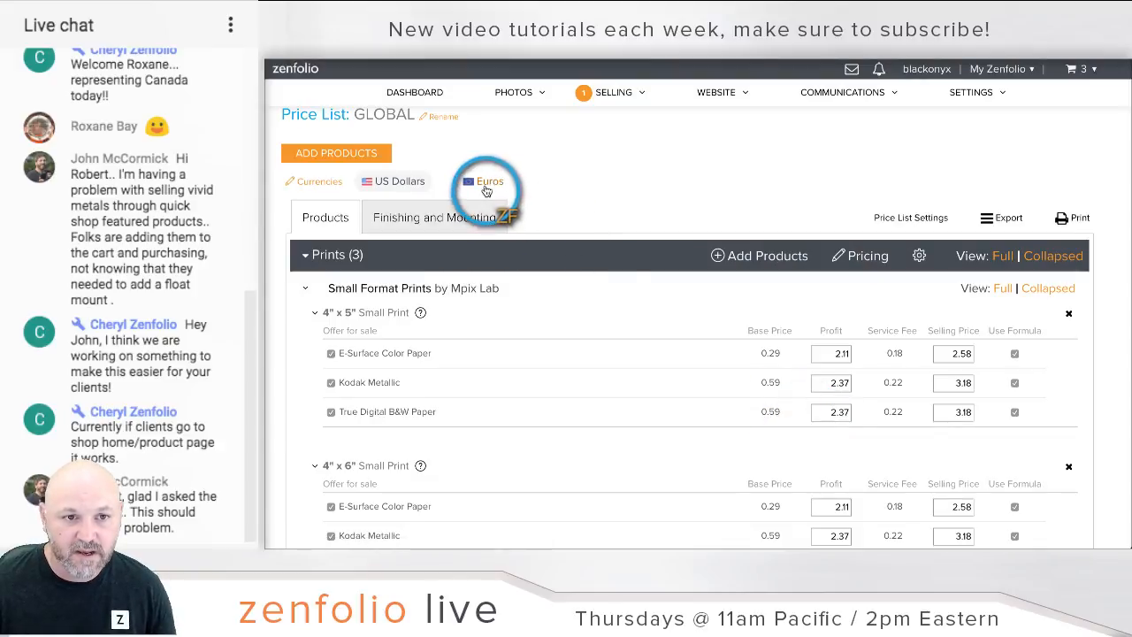
{"action": "left_click", "coordinate": [485, 184]}
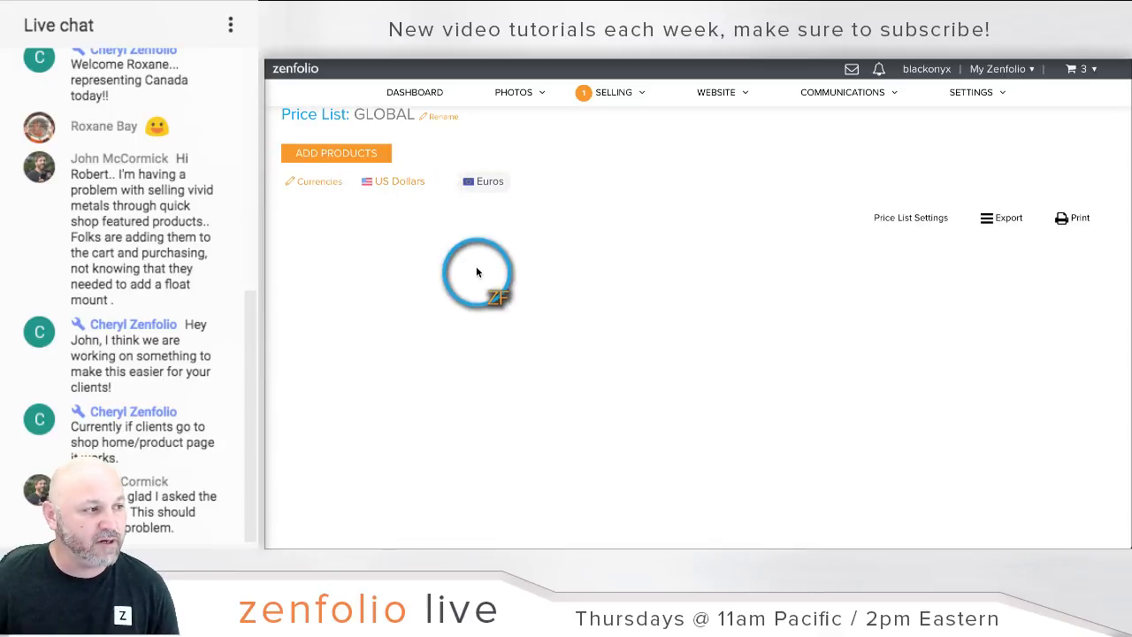
{"action": "left_click", "coordinate": [335, 152]}
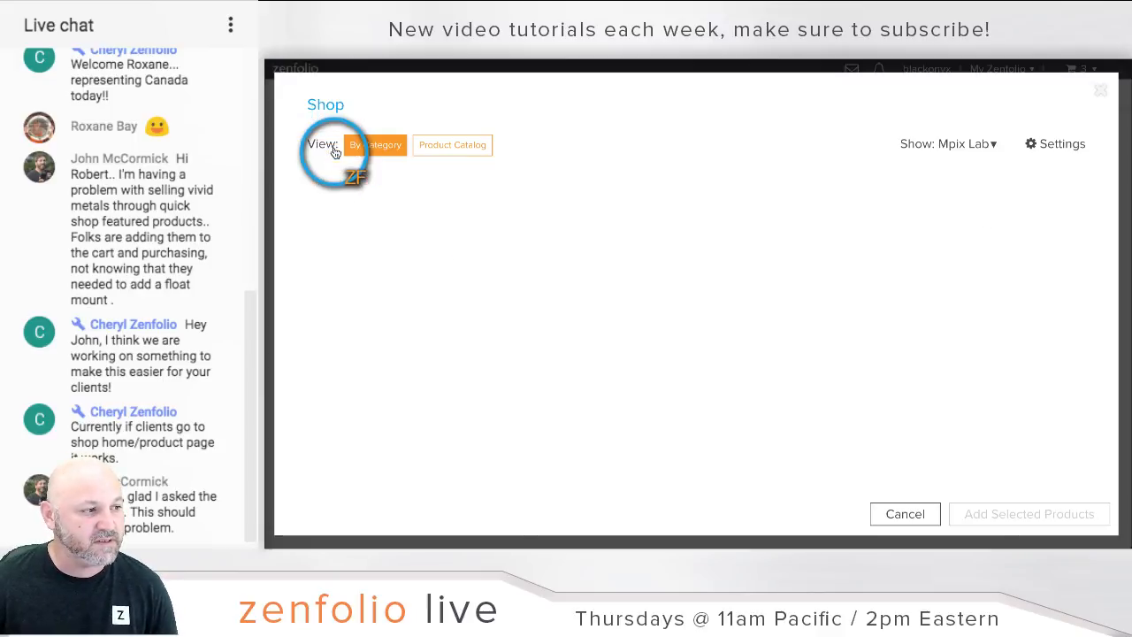
{"action": "left_click", "coordinate": [985, 149]}
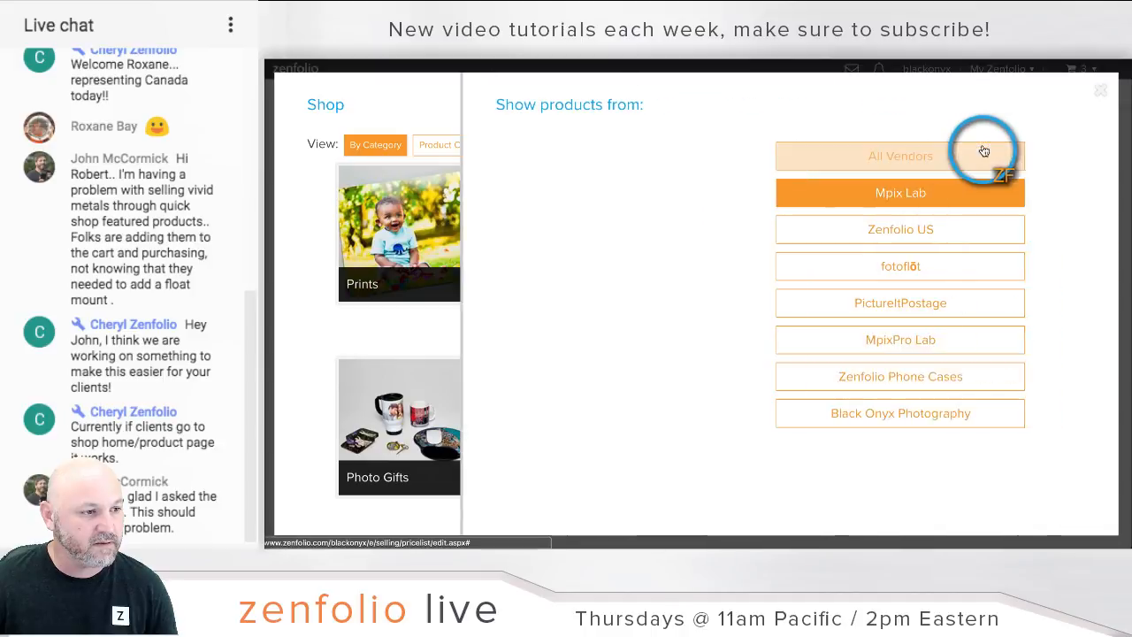
{"action": "left_click", "coordinate": [1093, 94]}
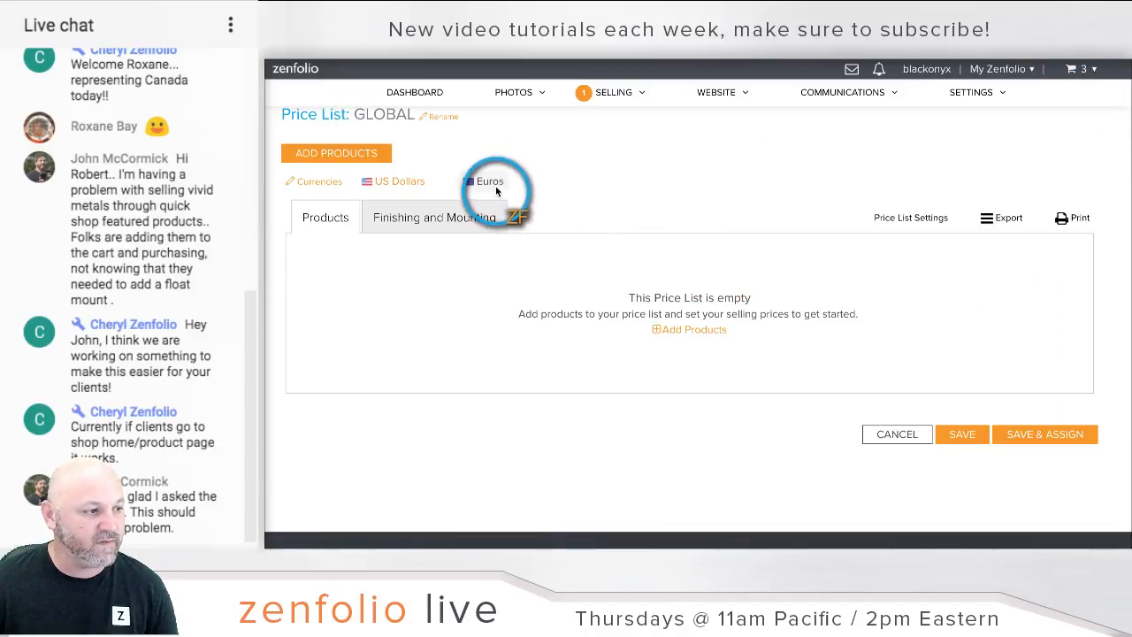
{"action": "left_click", "coordinate": [496, 188]}
Step: Add One Vision Imaging's 6x4, 7x5 and 7.5x5 small prints to the Euro prices
{"action": "left_click", "coordinate": [362, 156]}
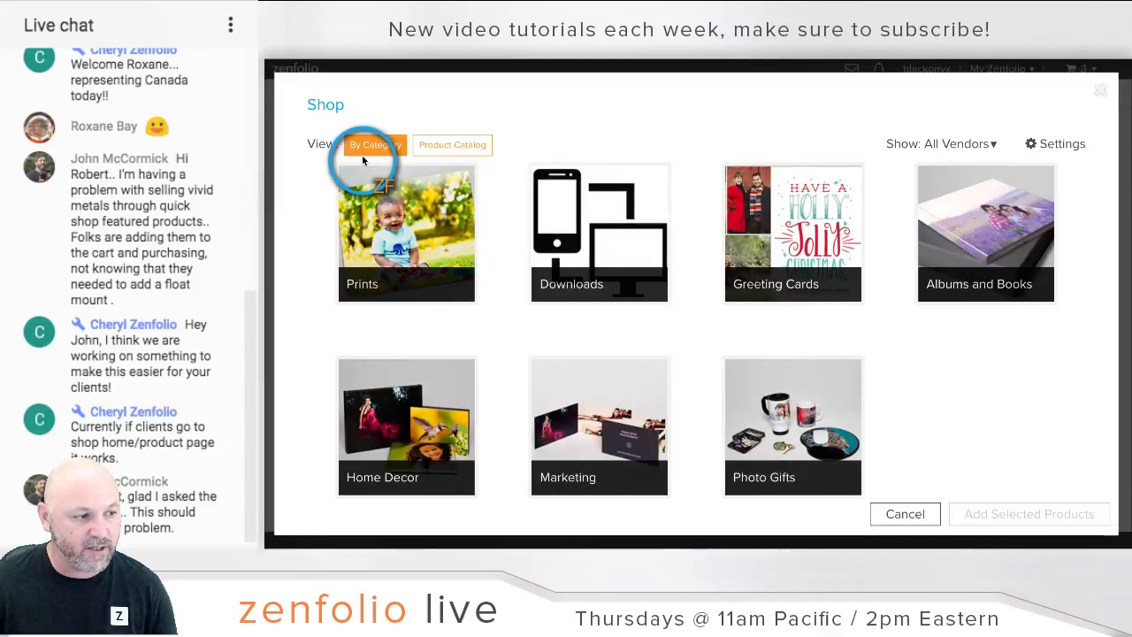
{"action": "left_click", "coordinate": [983, 145]}
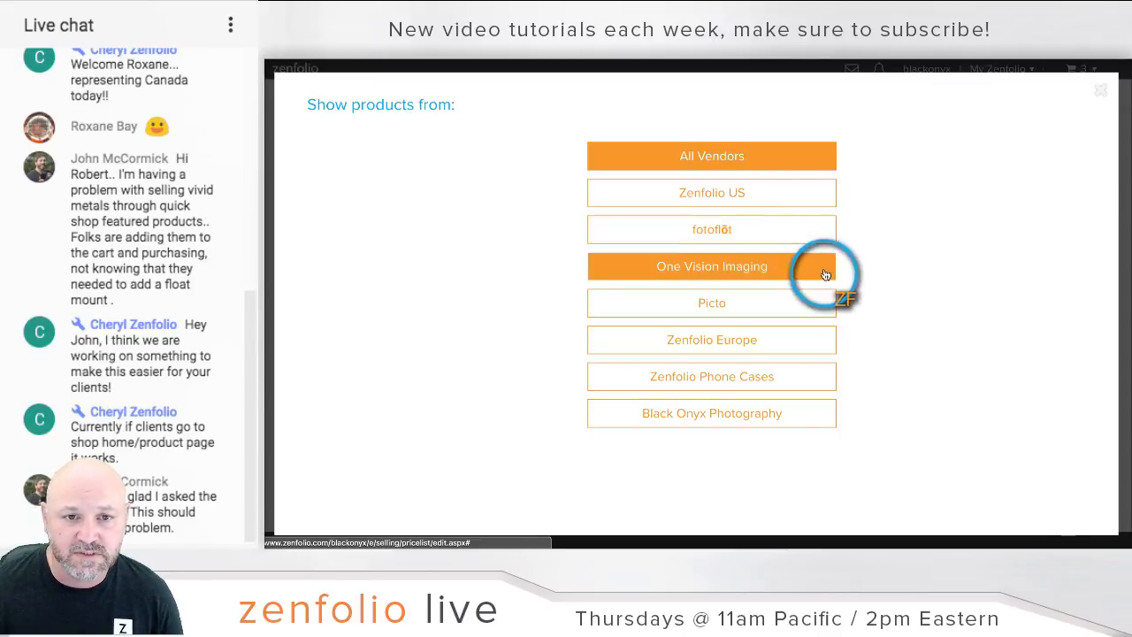
{"action": "left_click", "coordinate": [795, 279]}
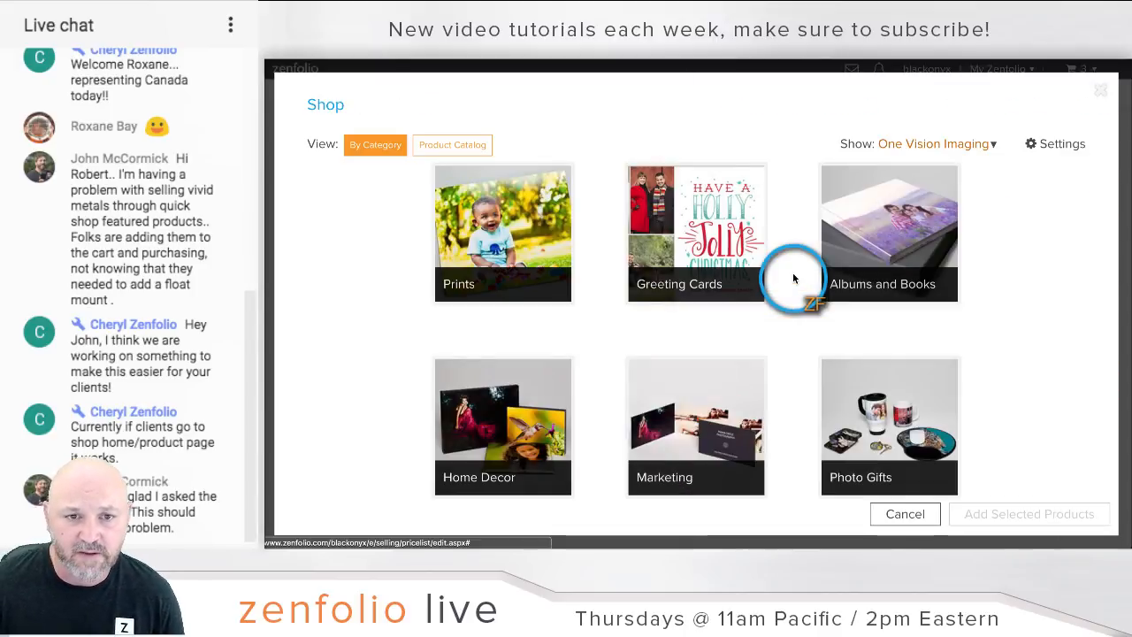
{"action": "left_click", "coordinate": [541, 236]}
{"action": "scroll", "coordinate": [651, 310], "scroll_direction": "down", "scroll_amount": 3}
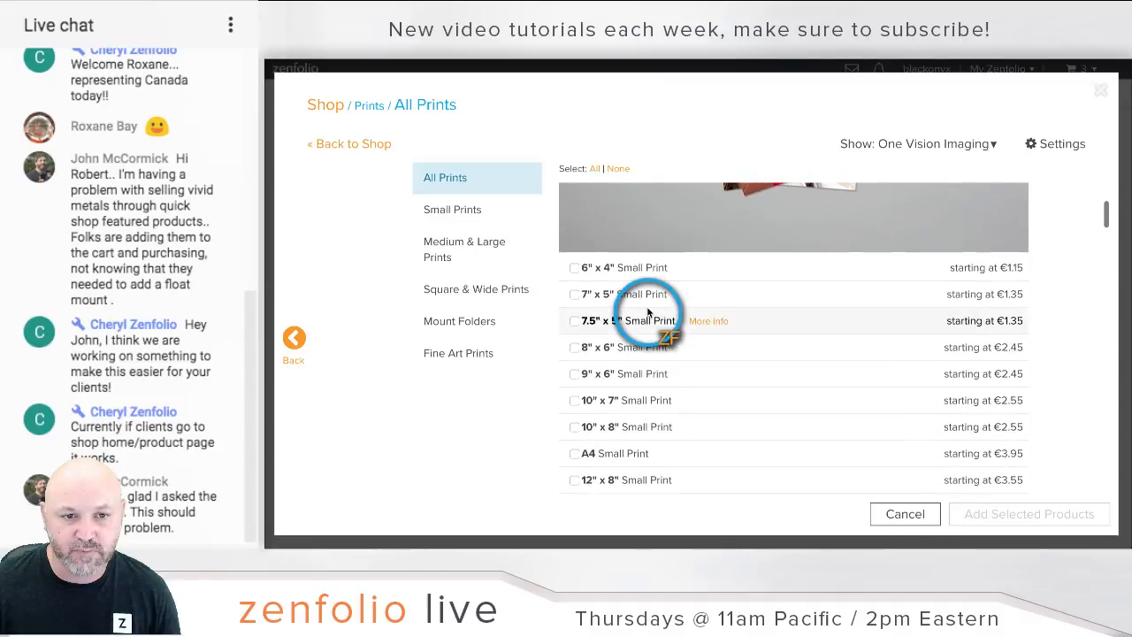
{"action": "left_click", "coordinate": [575, 267]}
{"action": "left_click", "coordinate": [575, 294]}
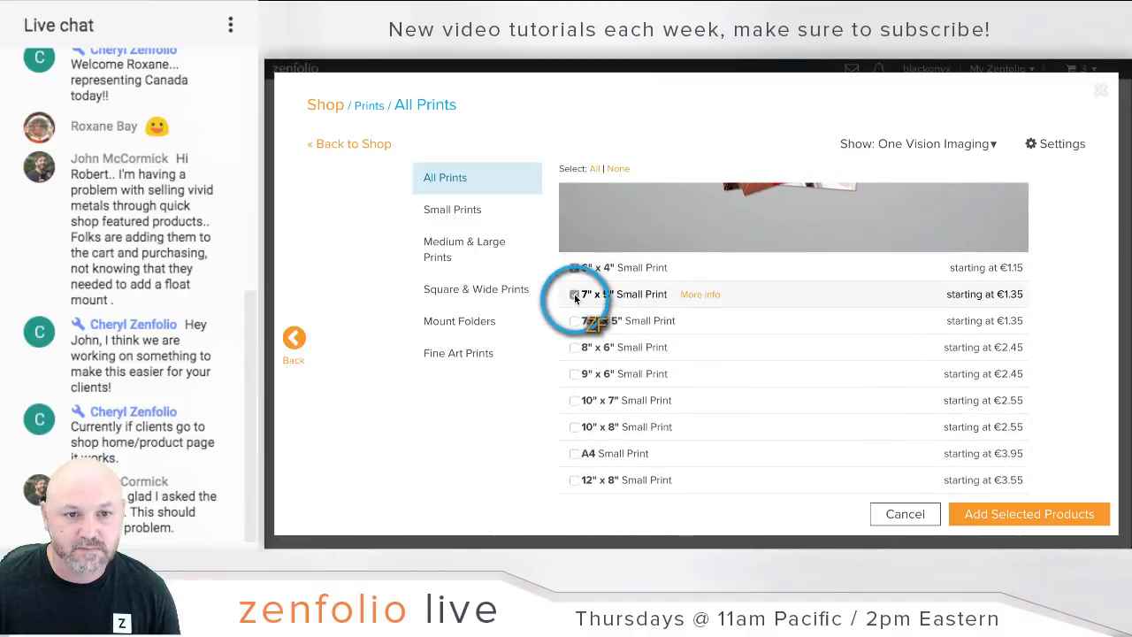
{"action": "left_click", "coordinate": [575, 321]}
{"action": "left_click", "coordinate": [1008, 517]}
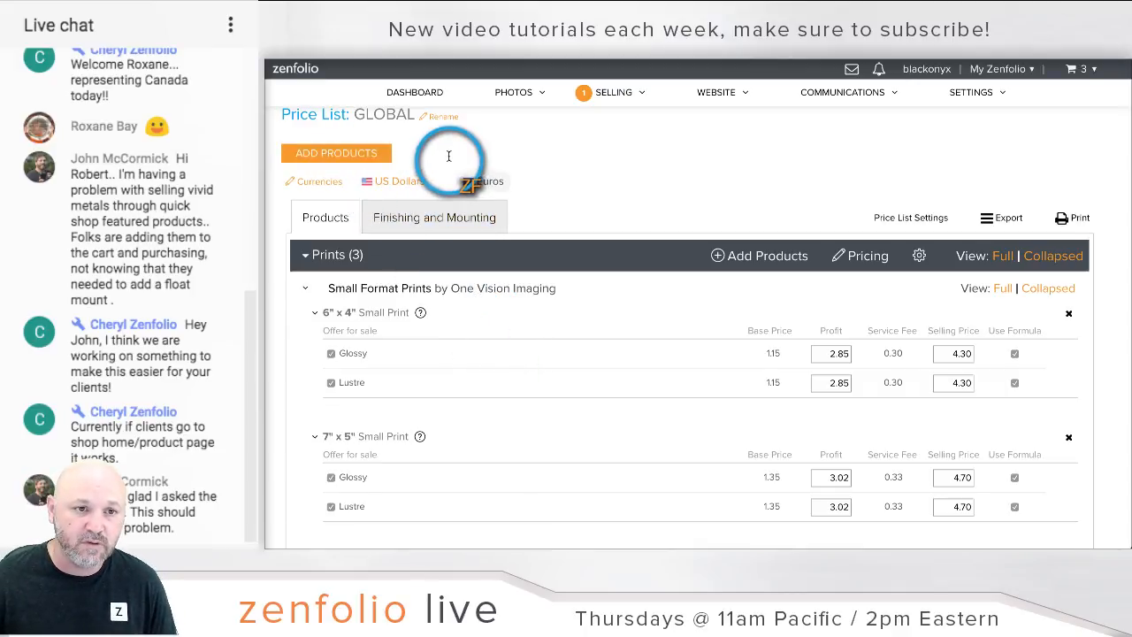
Step: Enable Pounds Sterling as a currency and switch to the Pound prices
{"action": "left_click", "coordinate": [327, 184]}
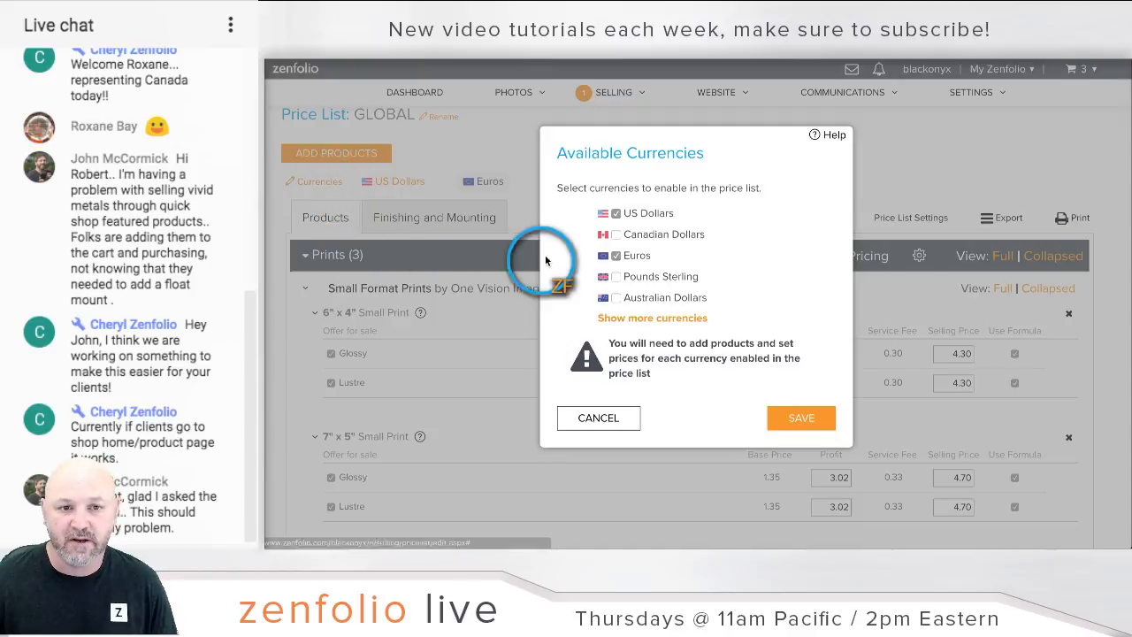
{"action": "left_click", "coordinate": [616, 276]}
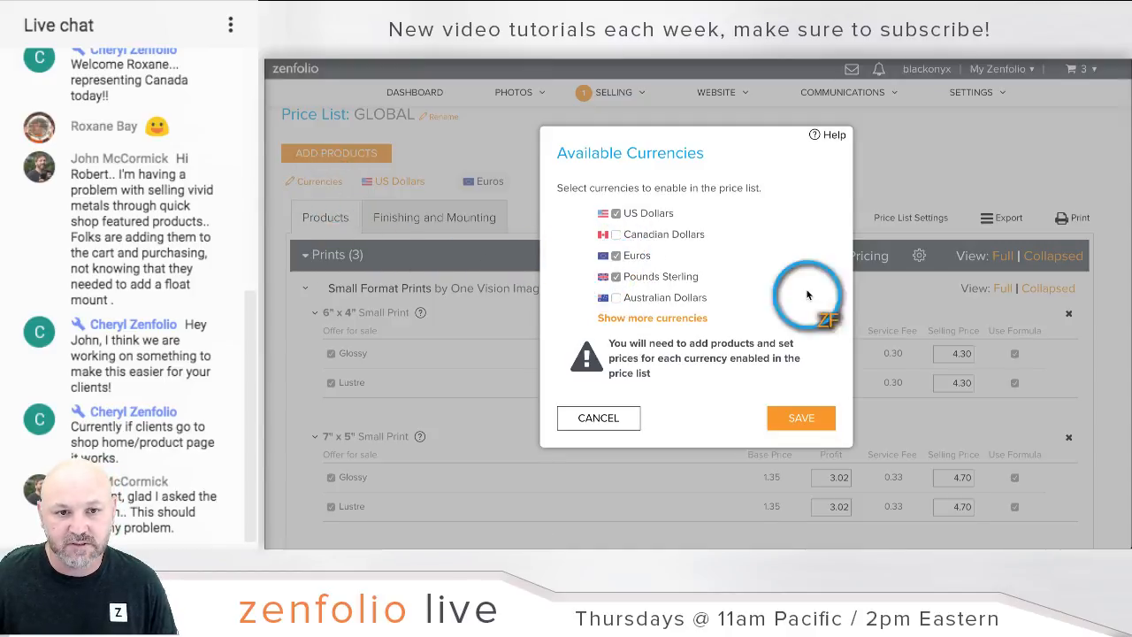
{"action": "left_click", "coordinate": [801, 418]}
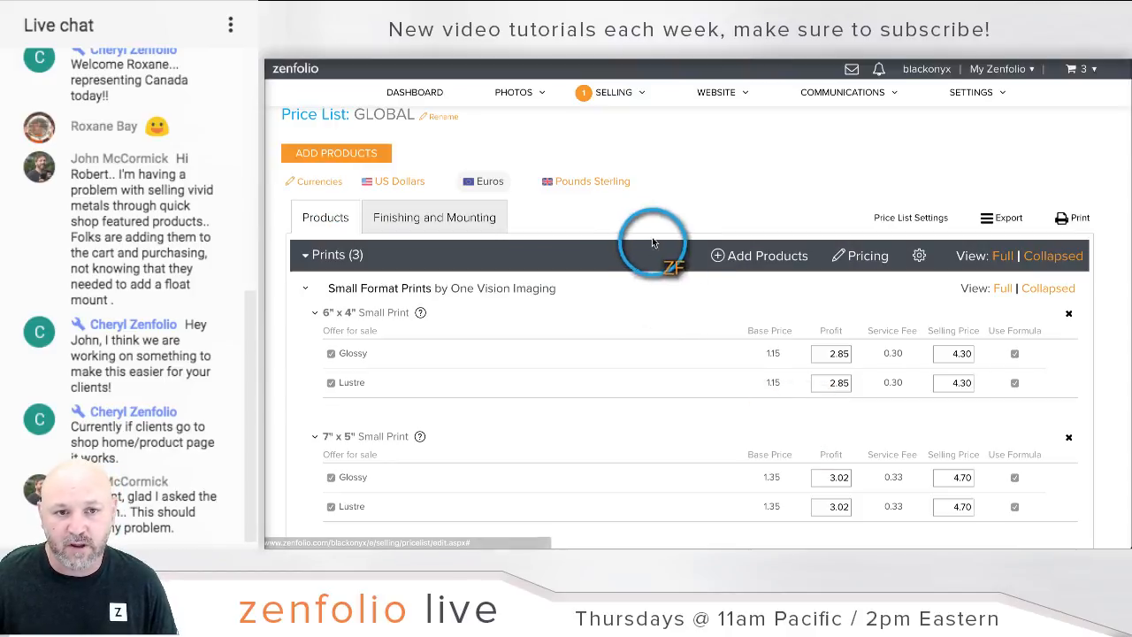
{"action": "left_click", "coordinate": [608, 185]}
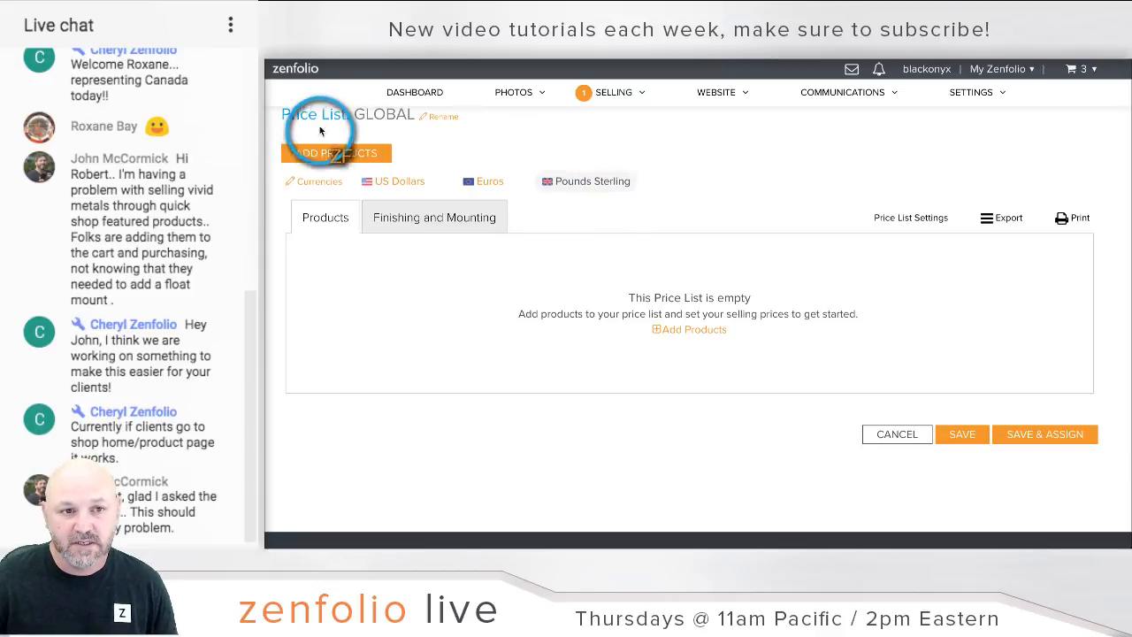
Step: Add Zenfolio Europe's 5x3.75 Glossy, 5x3.75 Matt and 7x5 small prints, then save GLOBAL
{"action": "left_click", "coordinate": [324, 157]}
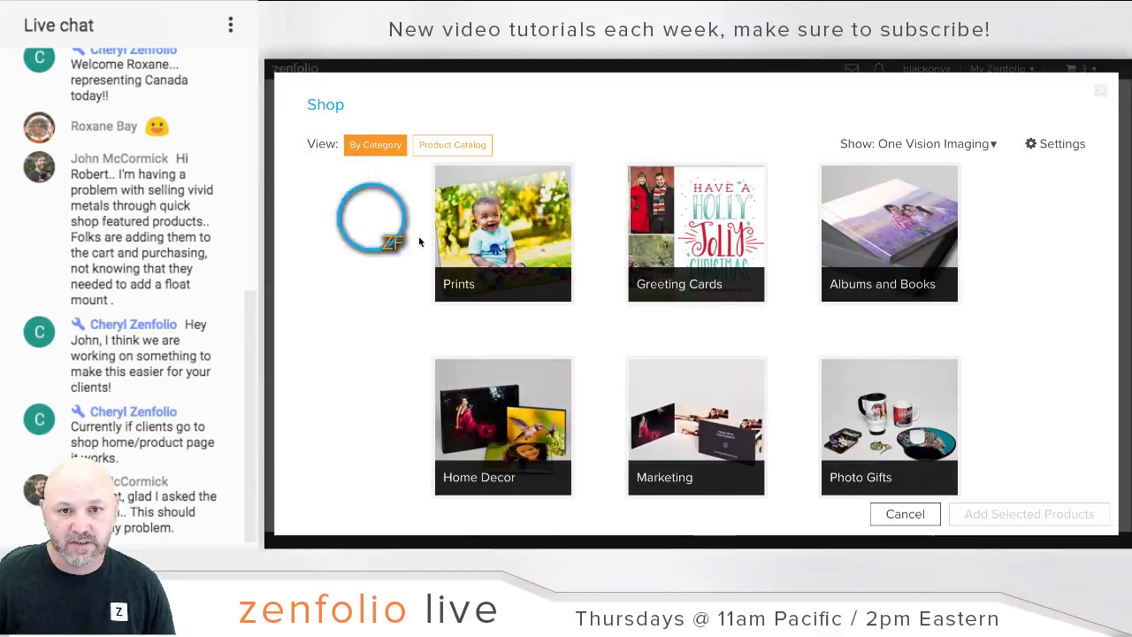
{"action": "left_click", "coordinate": [949, 137]}
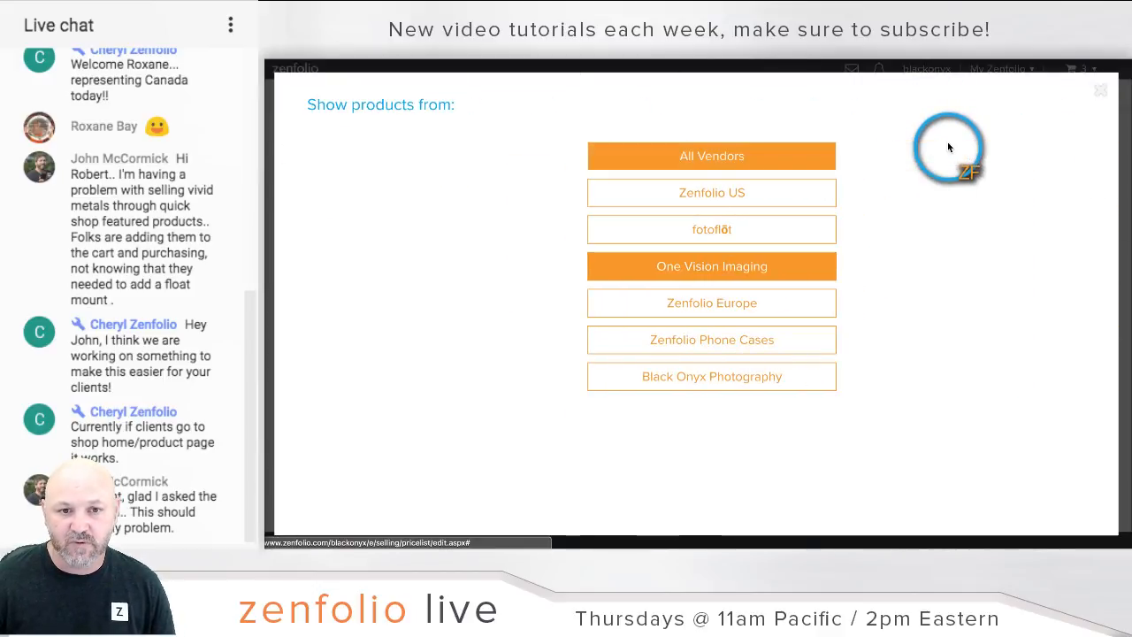
{"action": "left_click", "coordinate": [801, 301]}
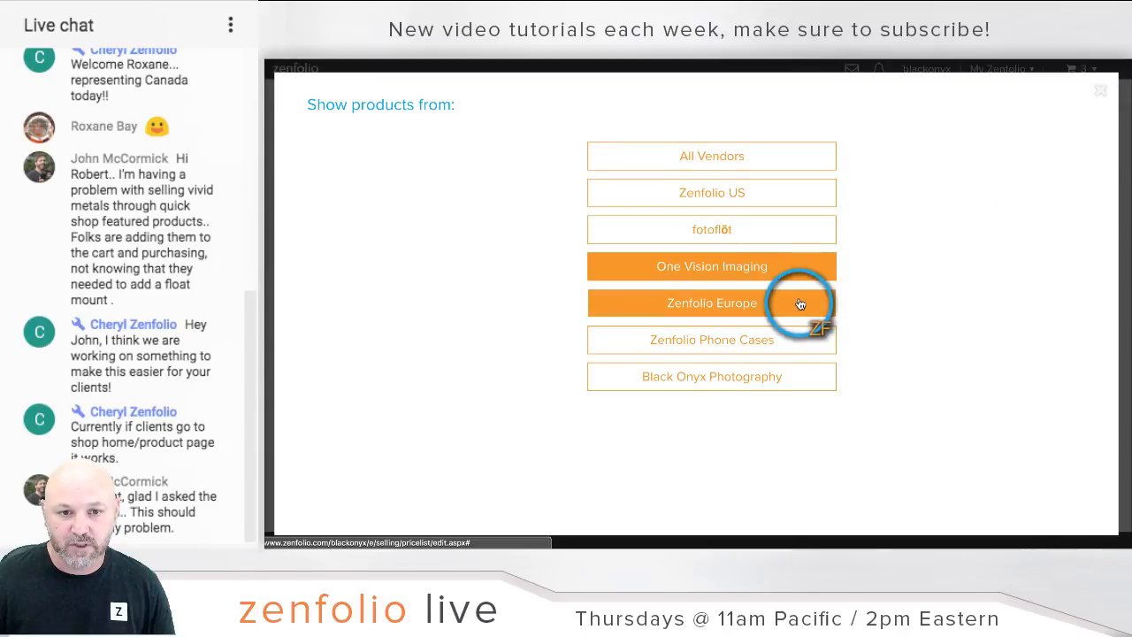
{"action": "left_click", "coordinate": [636, 308]}
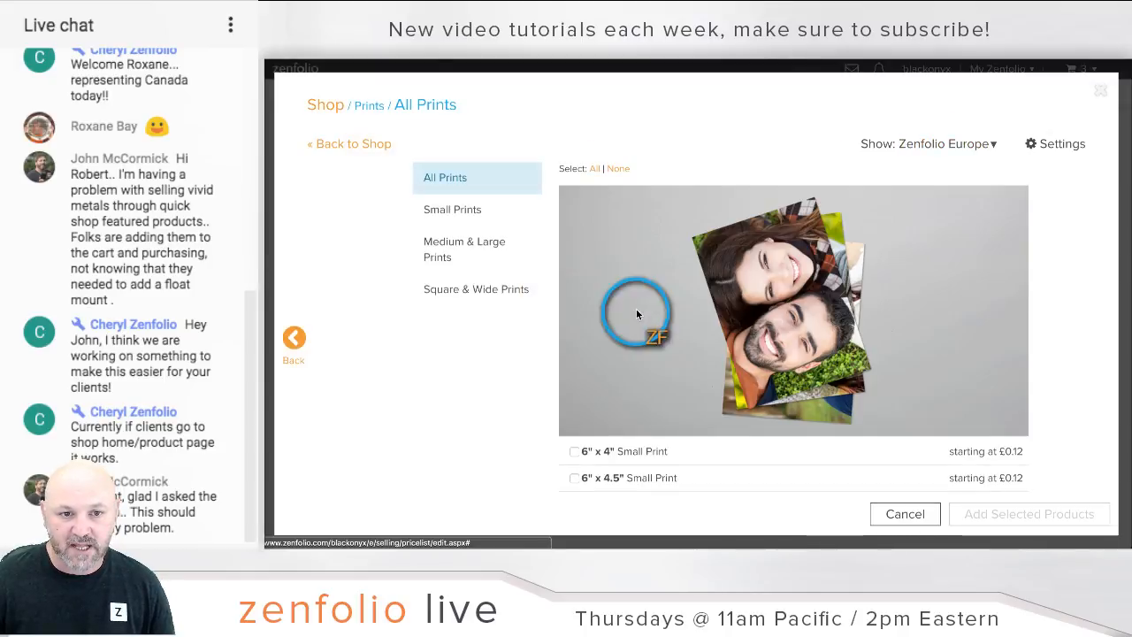
{"action": "scroll", "coordinate": [602, 431], "scroll_direction": "down", "scroll_amount": 3}
{"action": "left_click", "coordinate": [575, 321]}
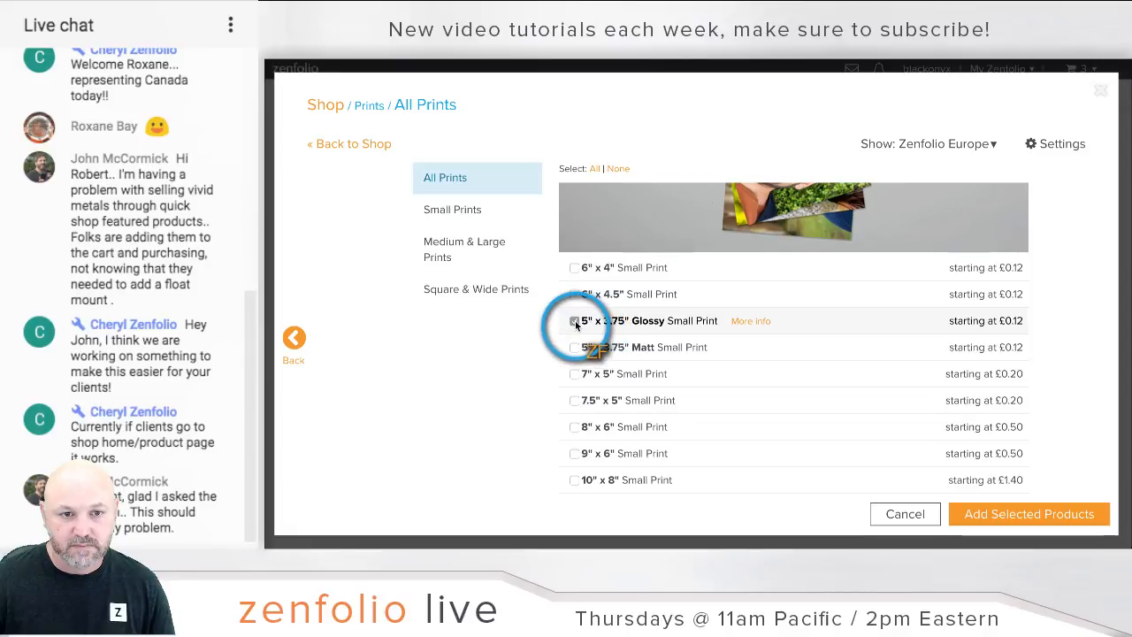
{"action": "left_click", "coordinate": [575, 348]}
{"action": "left_click", "coordinate": [575, 375]}
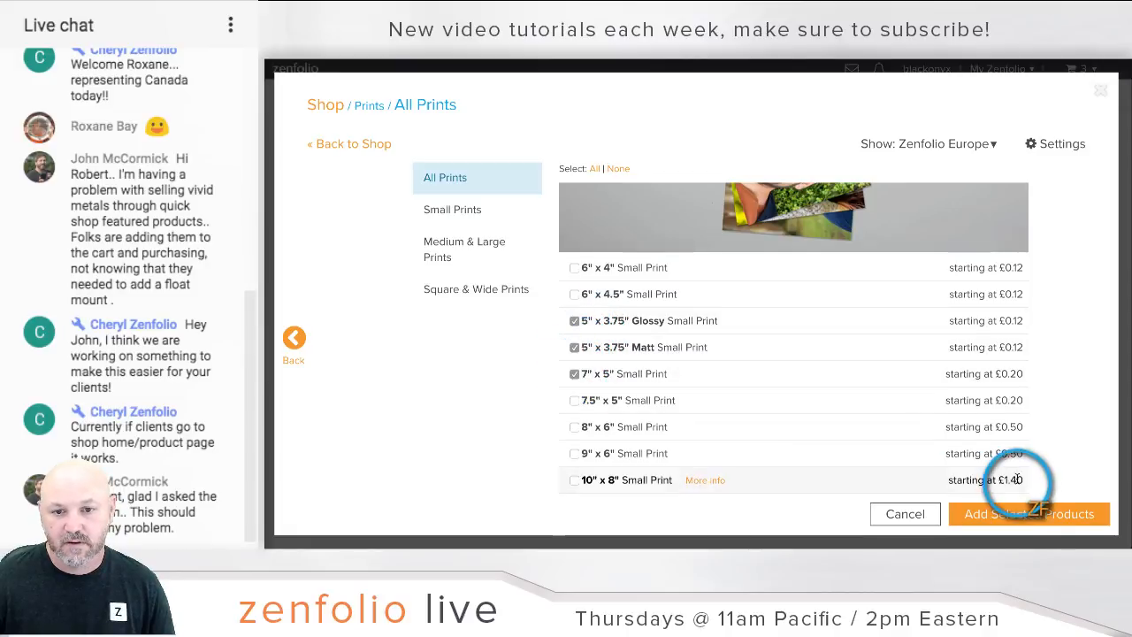
{"action": "left_click", "coordinate": [1026, 514]}
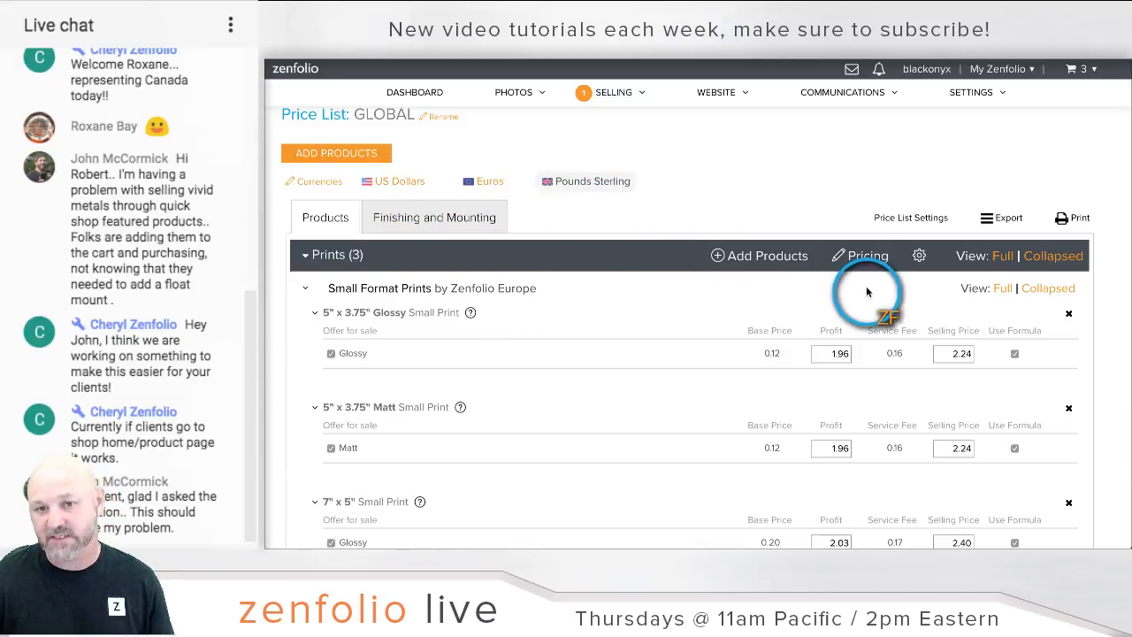
{"action": "scroll", "coordinate": [872, 291], "scroll_direction": "down", "scroll_amount": 3}
{"action": "left_click", "coordinate": [966, 450]}
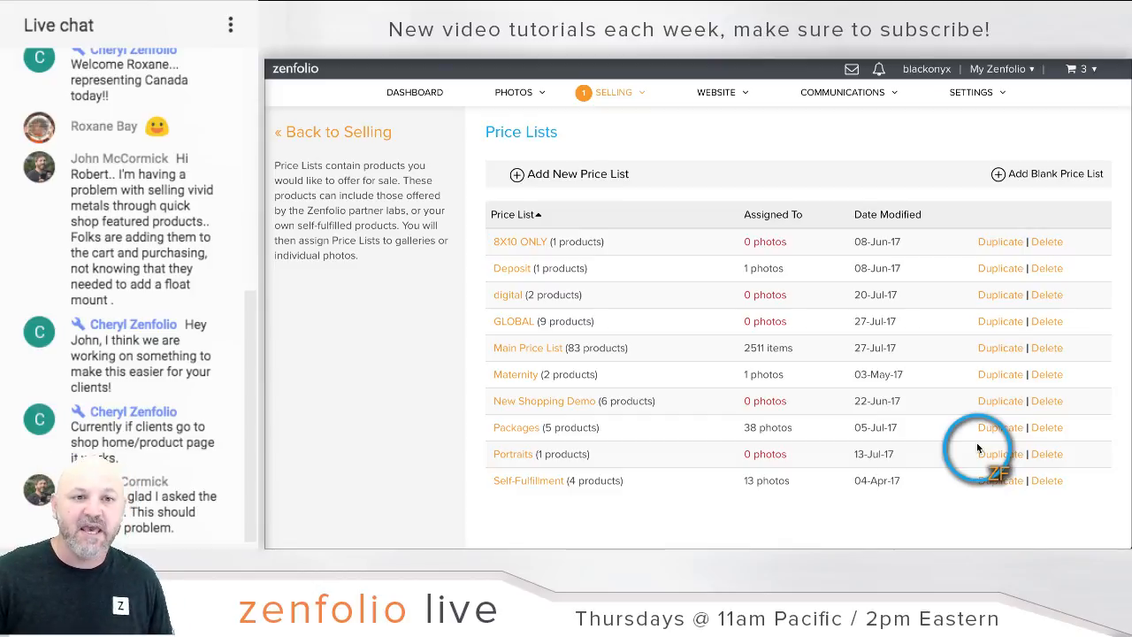
Step: Set the Peru gallery's pricing to the GLOBAL price list, save, and go back to the Dashboard
{"action": "left_click", "coordinate": [518, 92]}
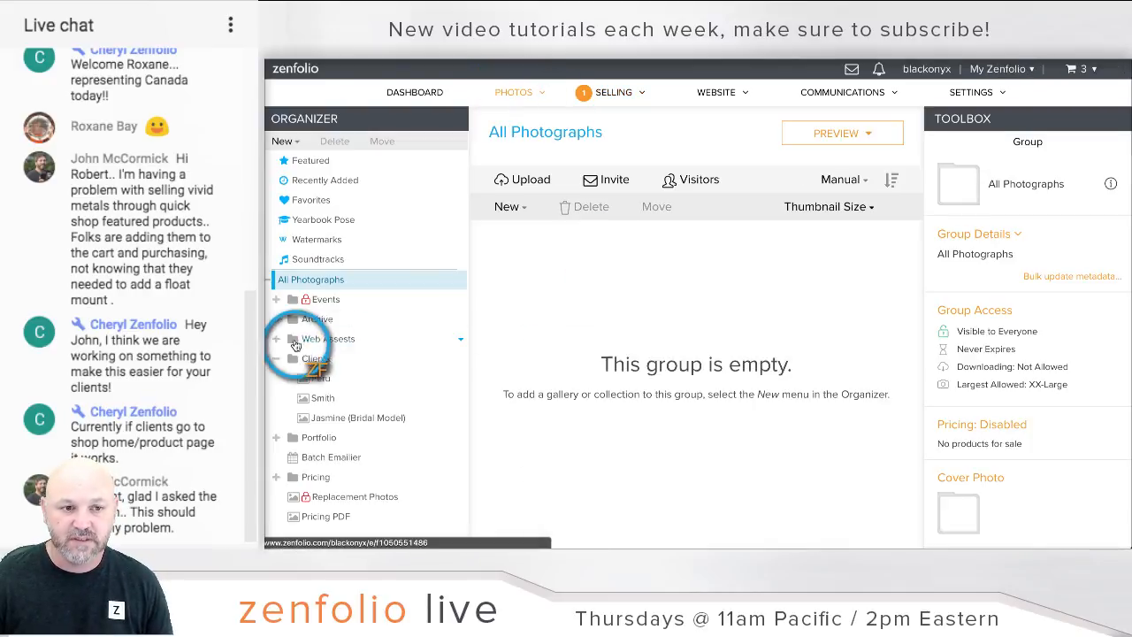
{"action": "left_click", "coordinate": [345, 382]}
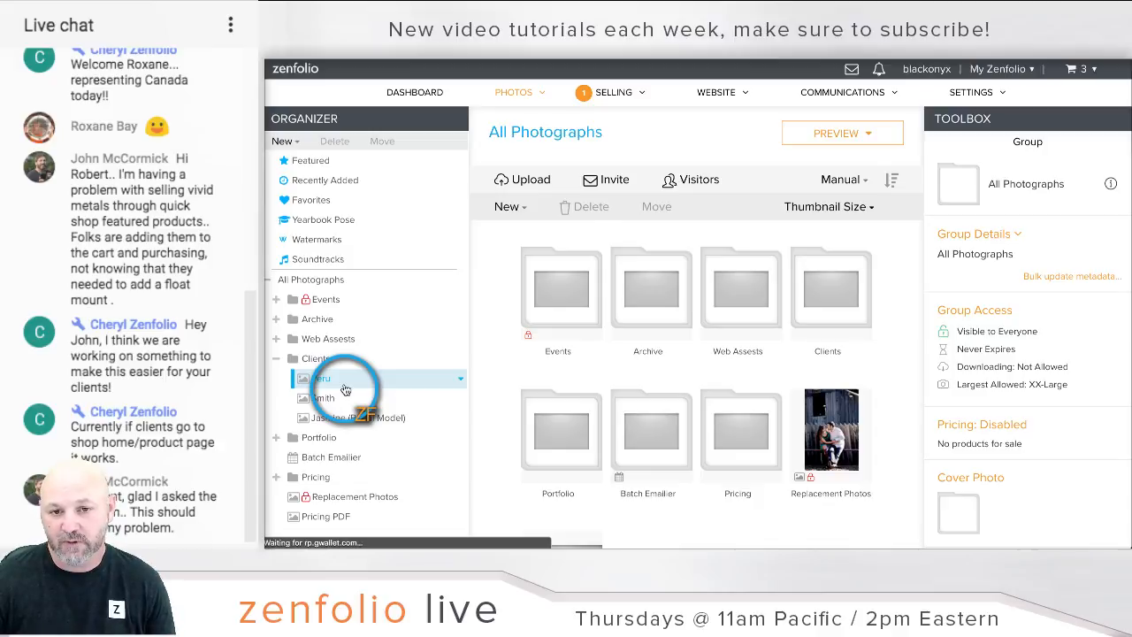
{"action": "left_click", "coordinate": [982, 437]}
{"action": "scroll", "coordinate": [529, 336], "scroll_direction": "down", "scroll_amount": 2}
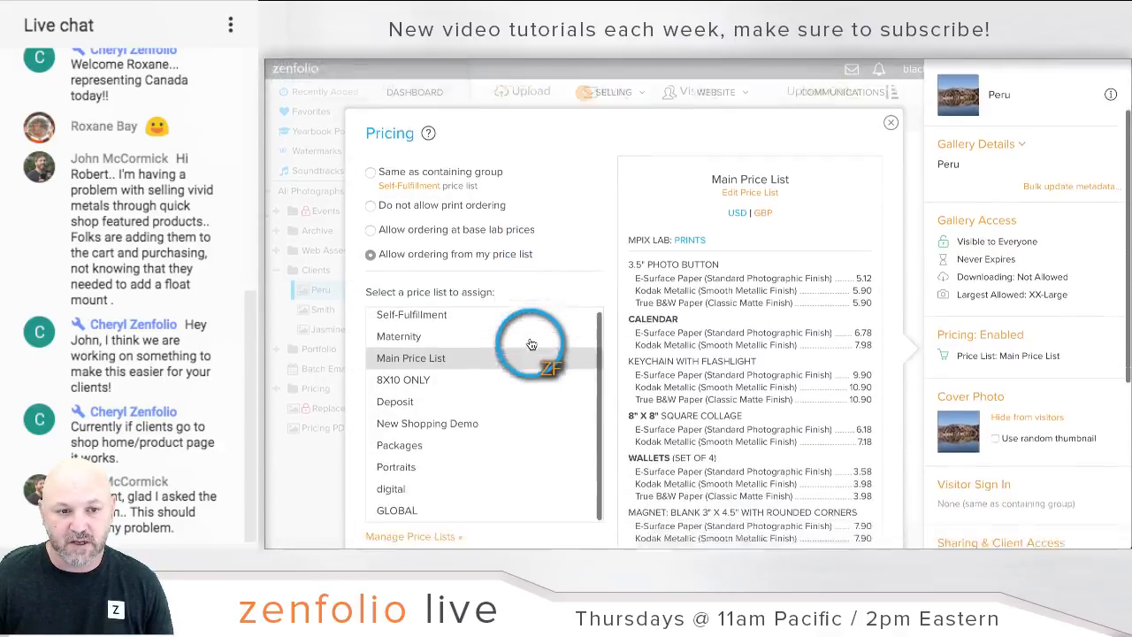
{"action": "scroll", "coordinate": [529, 336], "scroll_direction": "down", "scroll_amount": 2}
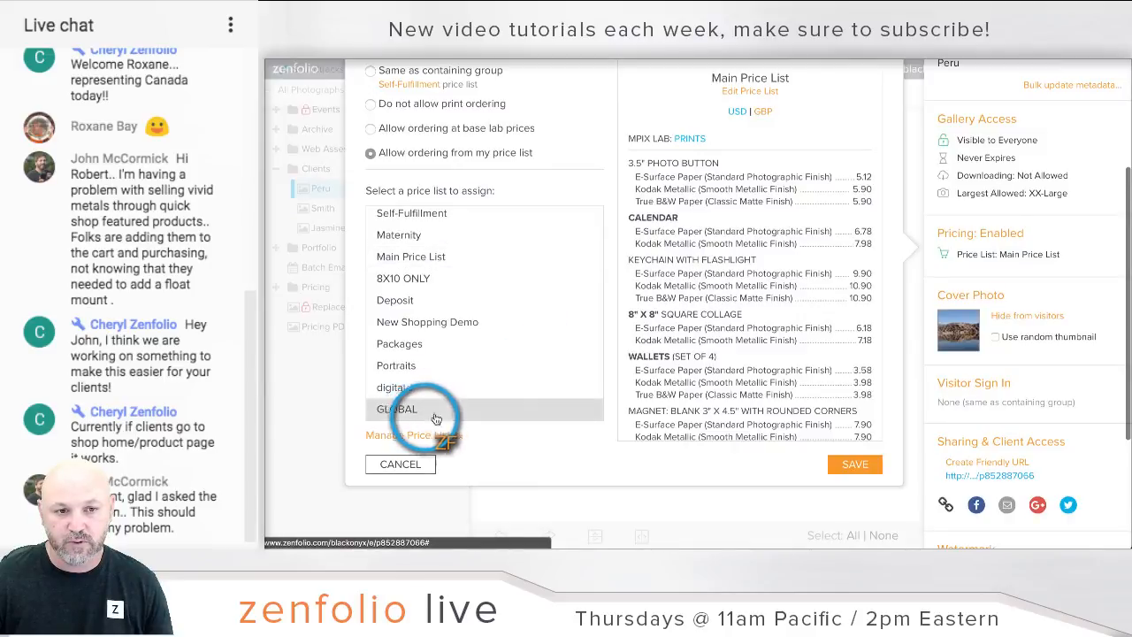
{"action": "left_click", "coordinate": [436, 411]}
{"action": "left_click", "coordinate": [850, 464]}
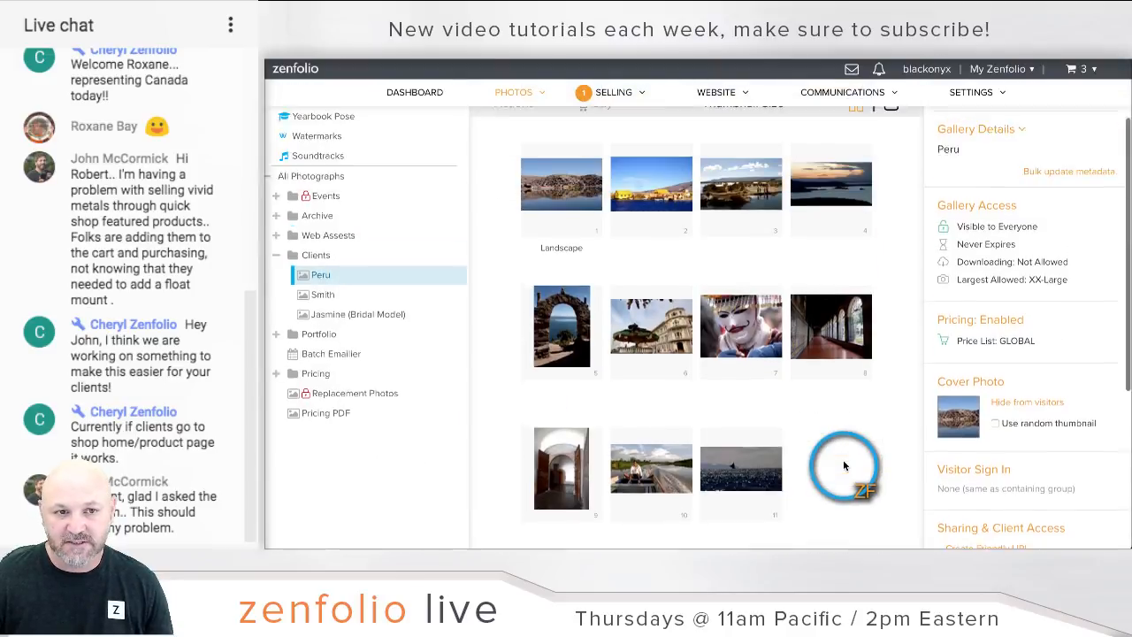
{"action": "scroll", "coordinate": [844, 466], "scroll_direction": "up", "scroll_amount": 2}
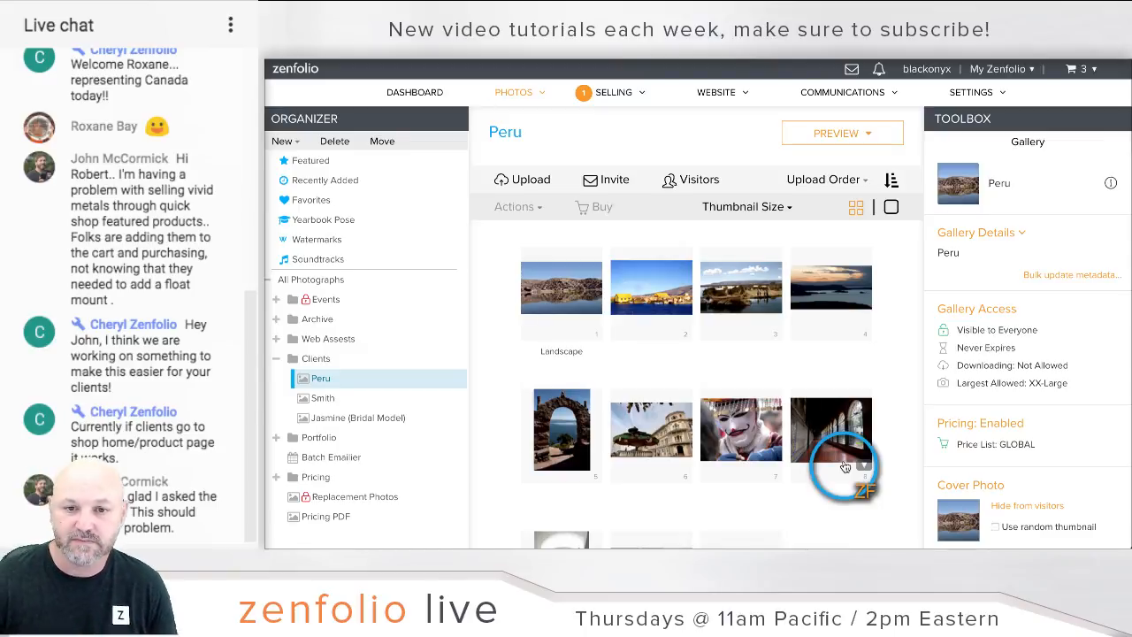
{"action": "left_click", "coordinate": [426, 99]}
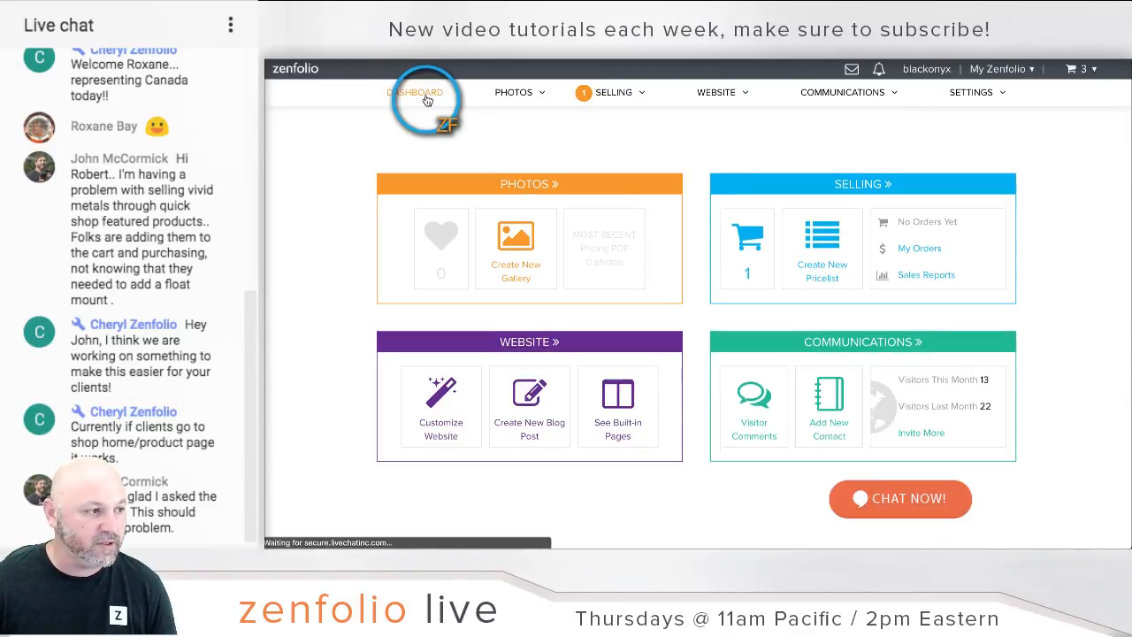
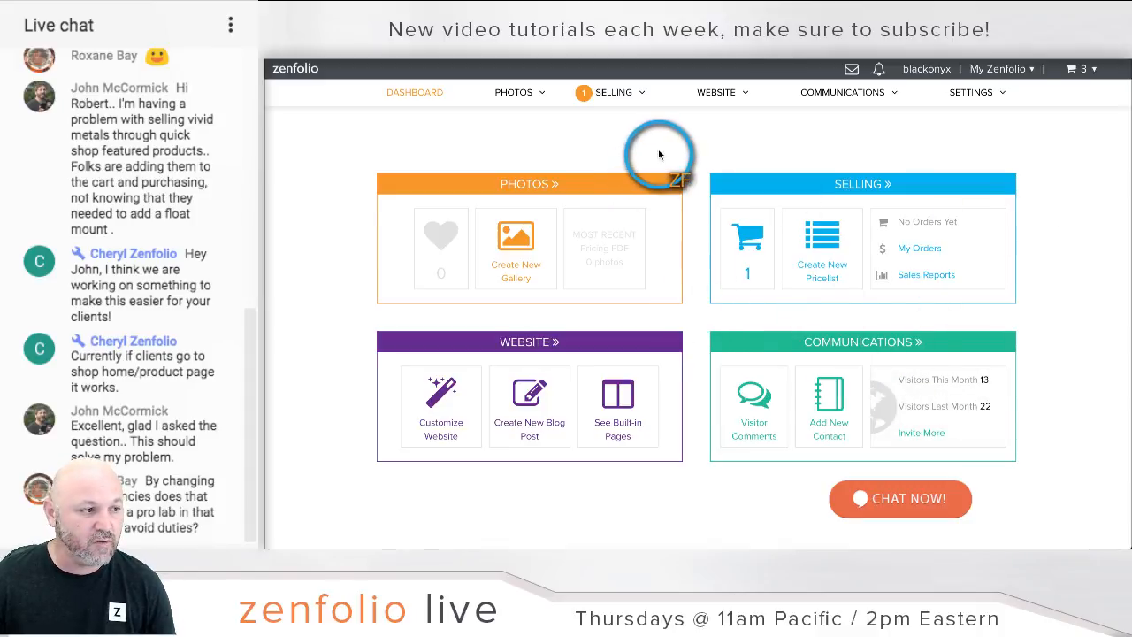
Step: Select Clients > Peru in the Photos organizer and open its Create Friendly URL sharing dialog
{"action": "left_click", "coordinate": [527, 184]}
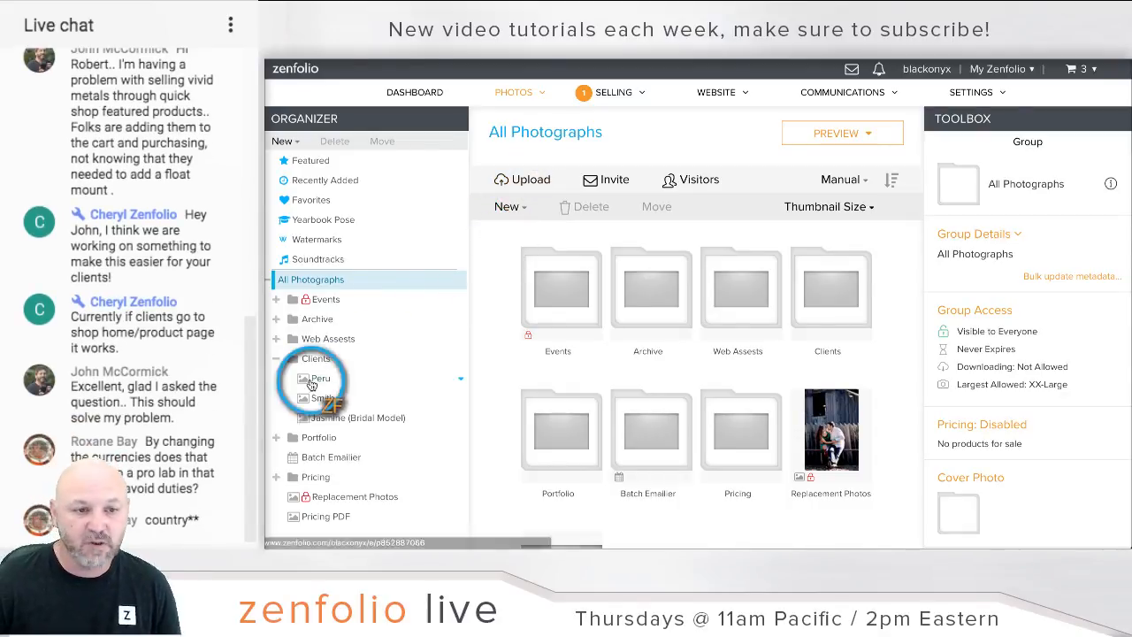
{"action": "left_click", "coordinate": [312, 381]}
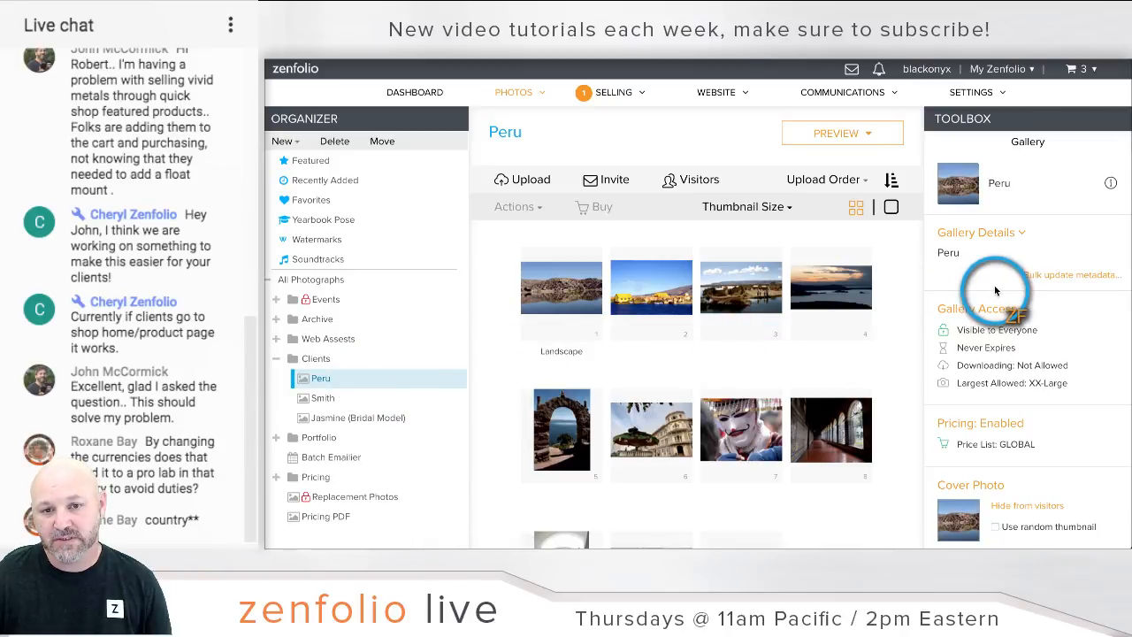
{"action": "scroll", "coordinate": [997, 292], "scroll_direction": "down", "scroll_amount": 3}
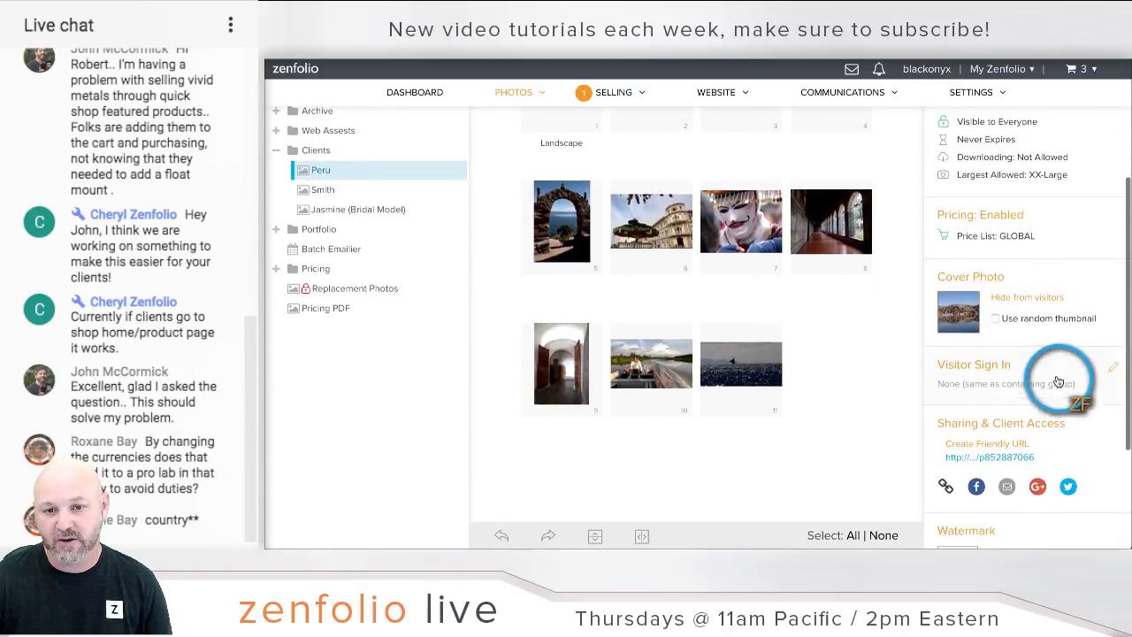
{"action": "left_click", "coordinate": [1026, 427]}
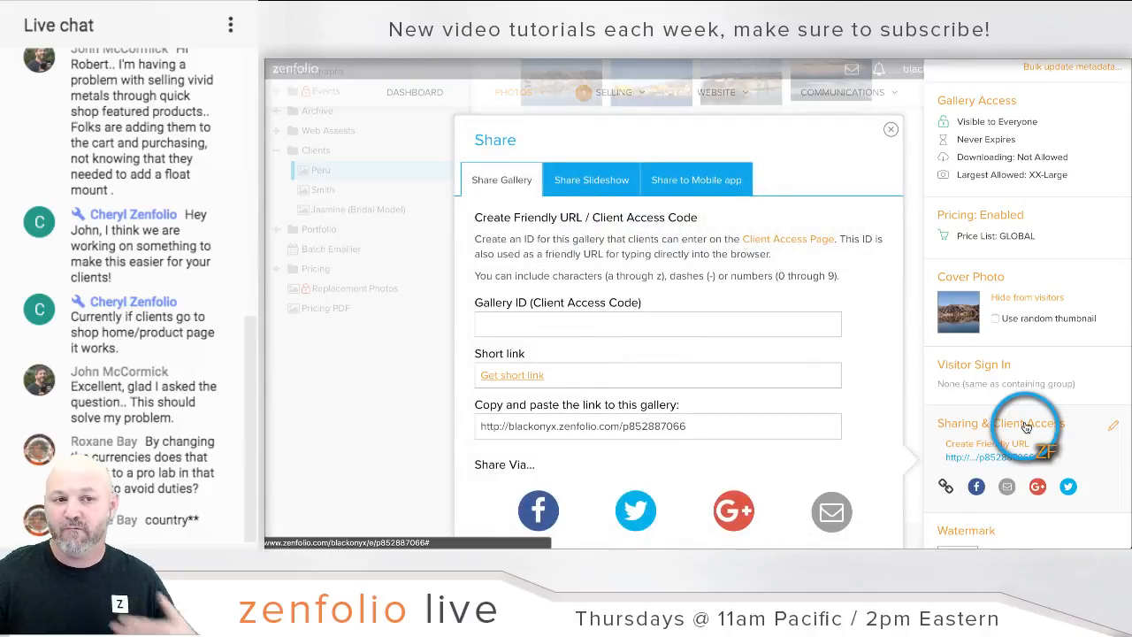
{"action": "left_click", "coordinate": [672, 326]}
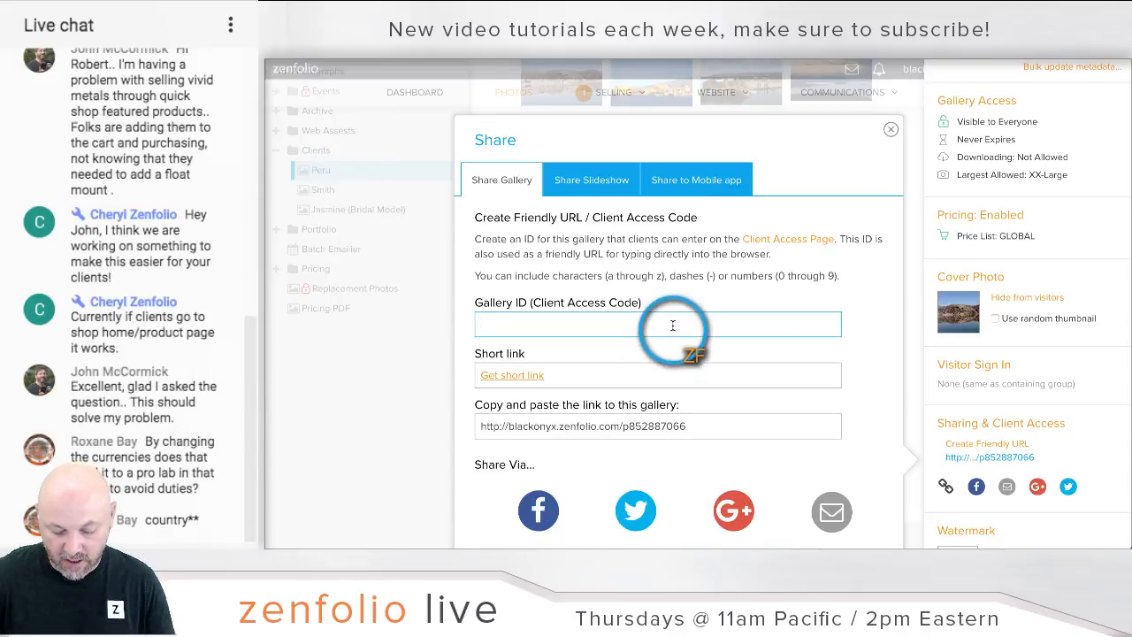
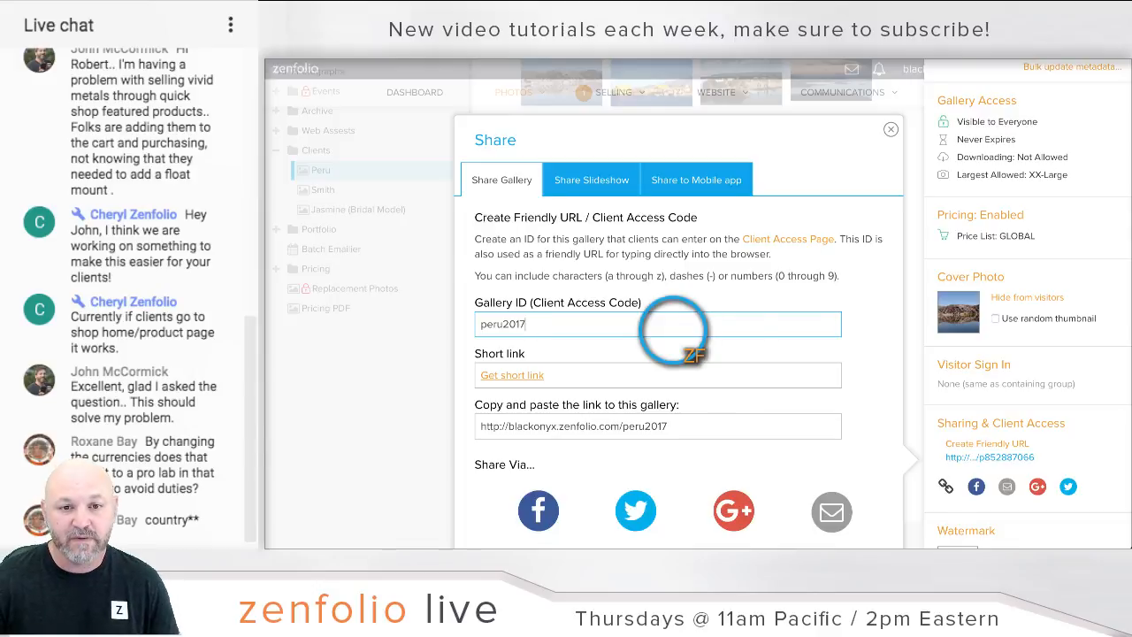
{"action": "scroll", "coordinate": [859, 253], "scroll_direction": "down", "scroll_amount": 1}
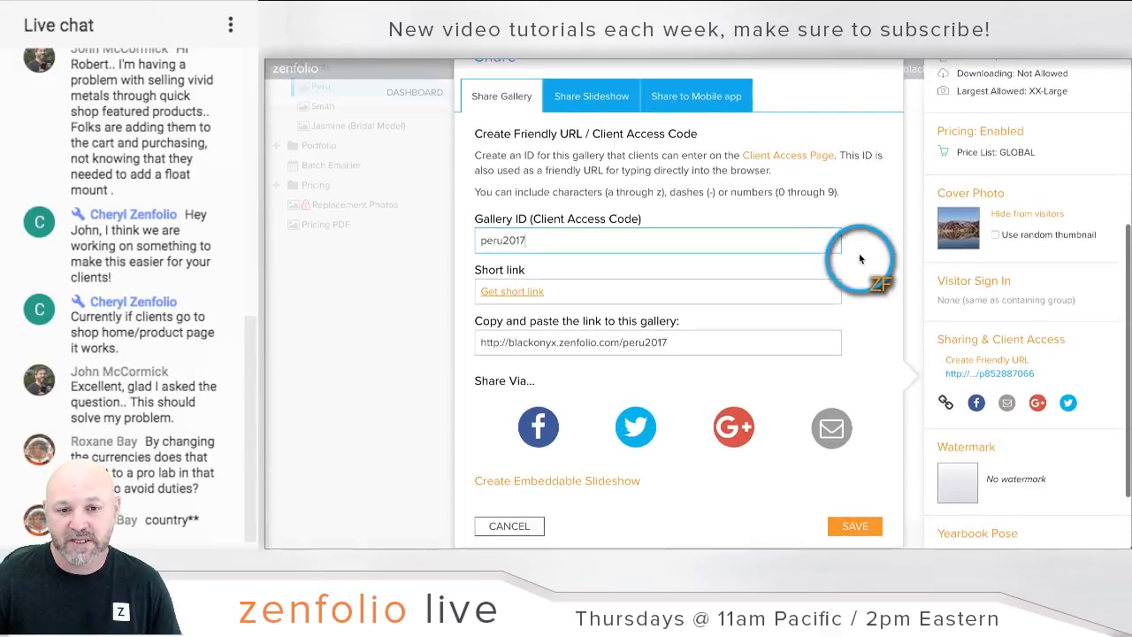
{"action": "left_click", "coordinate": [859, 524]}
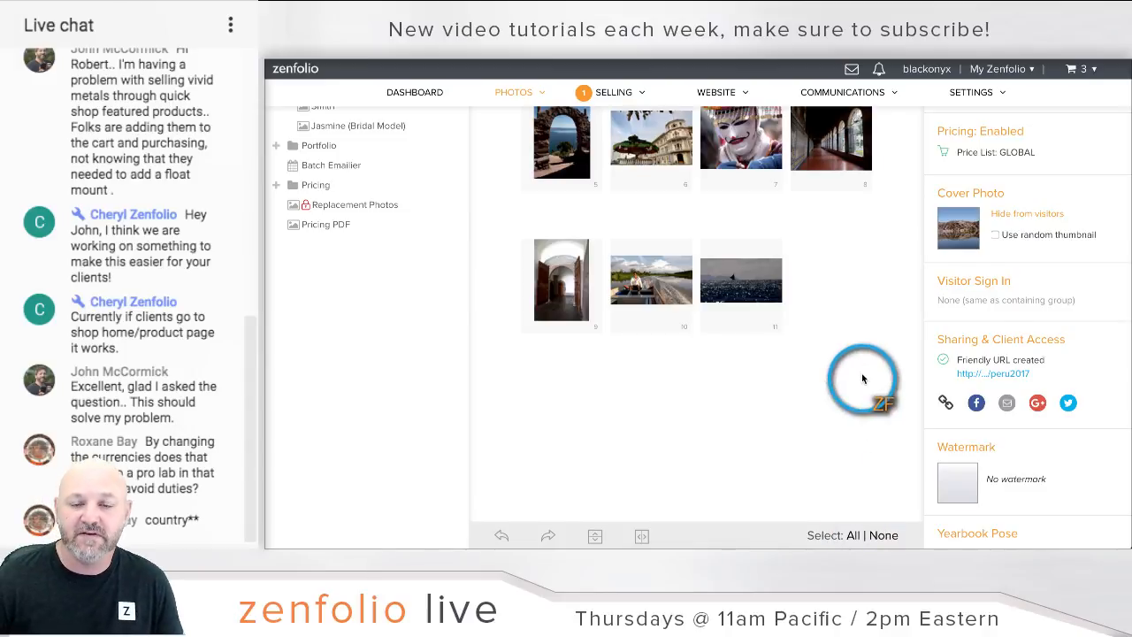
{"action": "left_click", "coordinate": [1009, 71]}
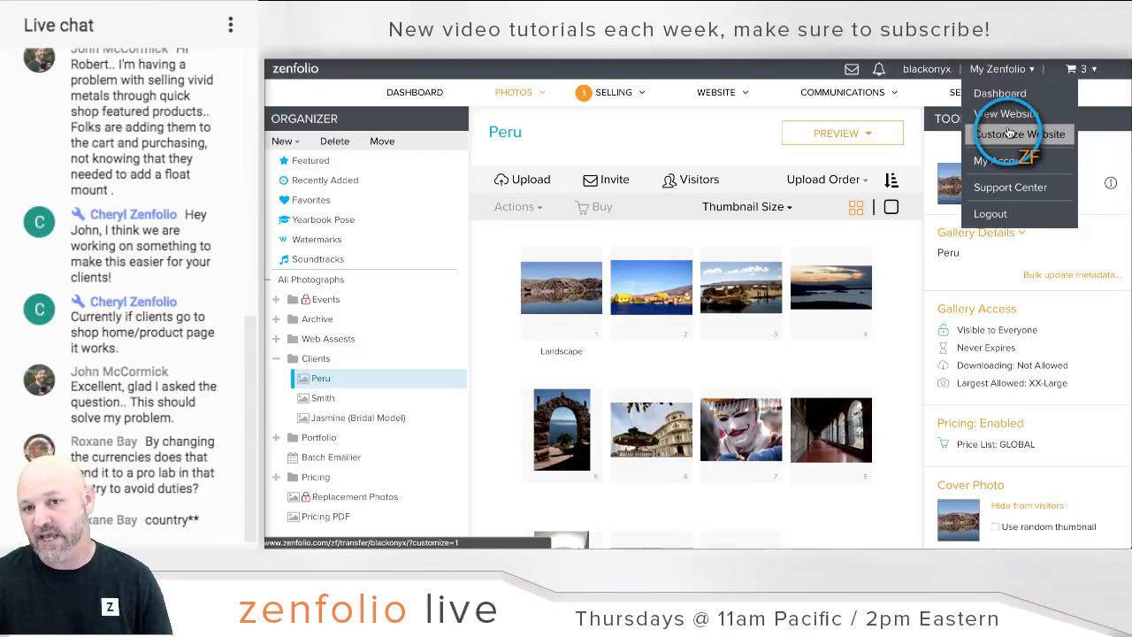
Step: In Customize Website, add a new site menu item named 'Client Access'
{"action": "left_click", "coordinate": [1009, 132]}
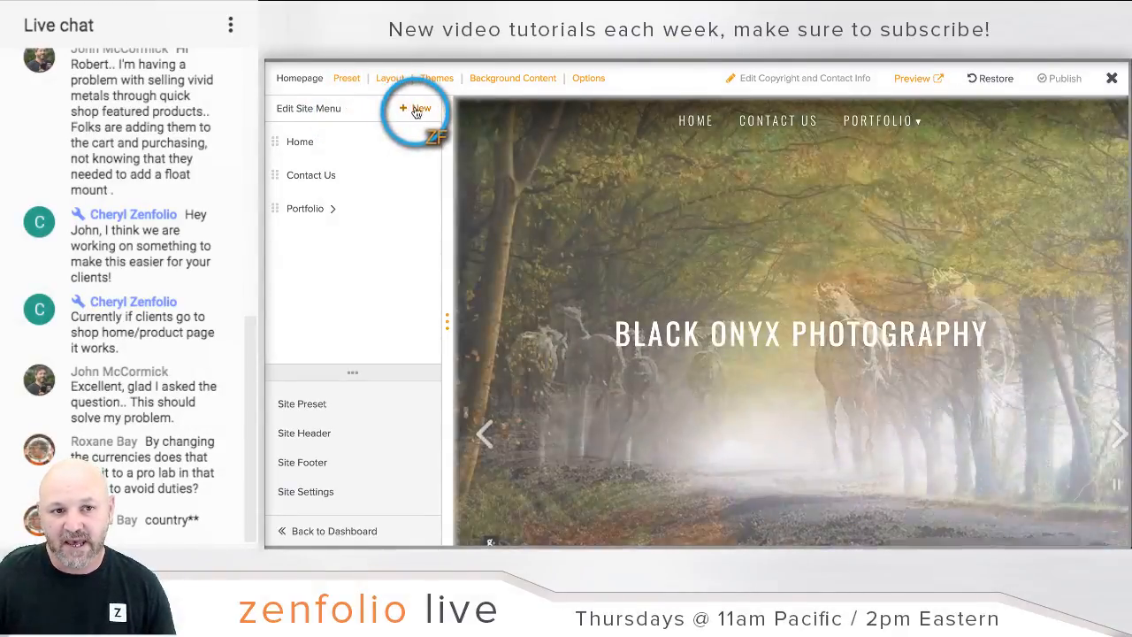
{"action": "left_click", "coordinate": [416, 110]}
{"action": "type", "text": "Cl"}
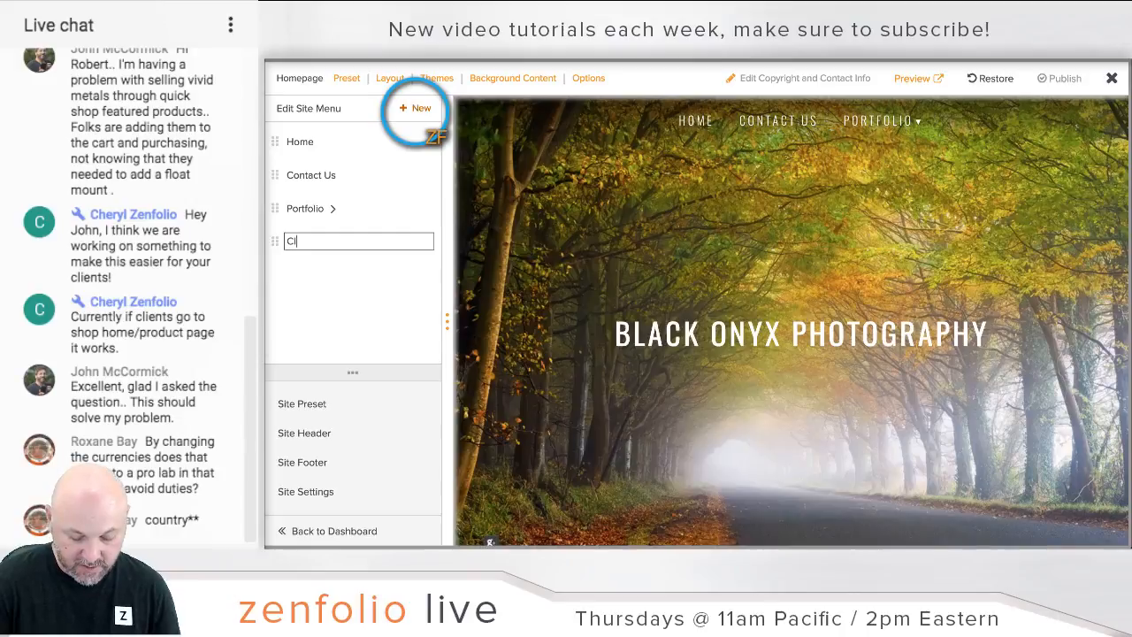
{"action": "type", "text": "ient A"}
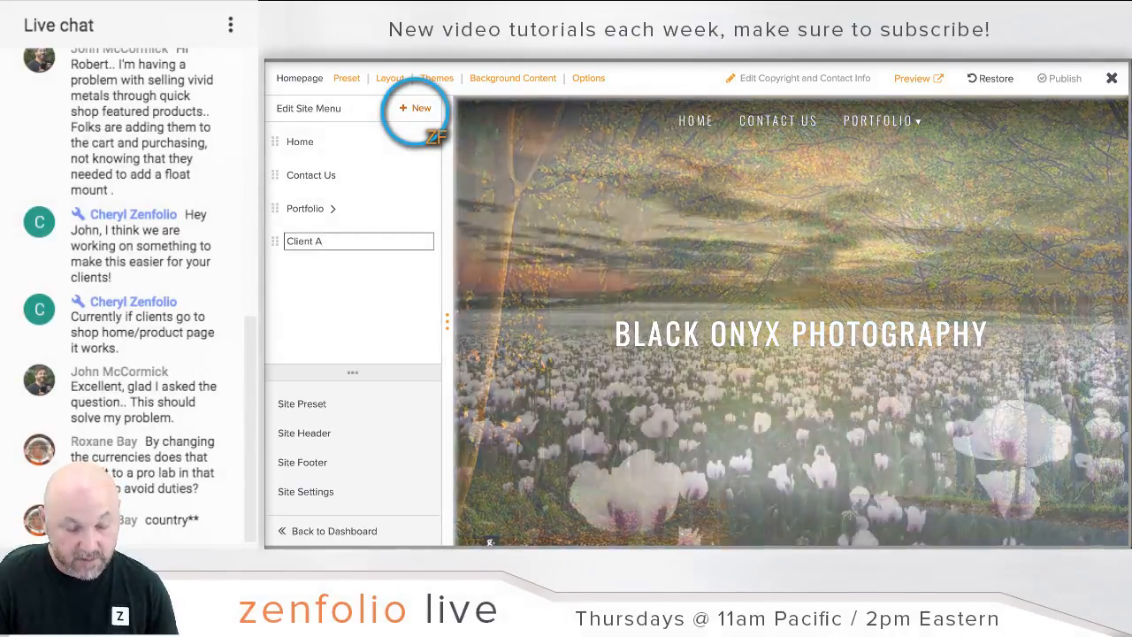
{"action": "key", "text": "BackSpace"}
{"action": "type", "text": "A"}
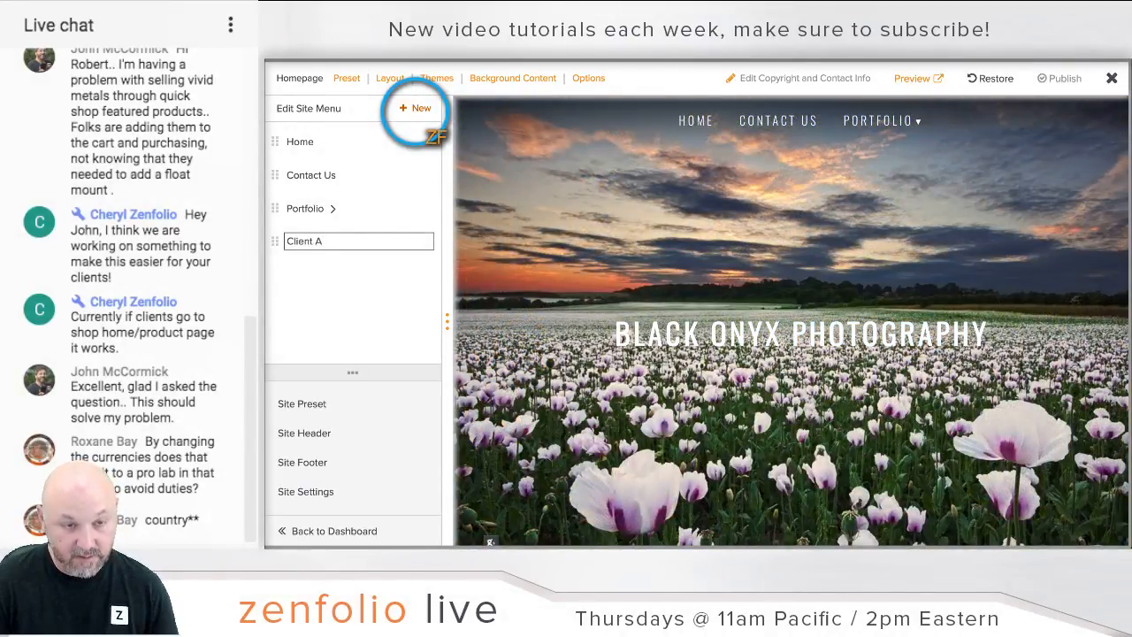
{"action": "type", "text": "ccess"}
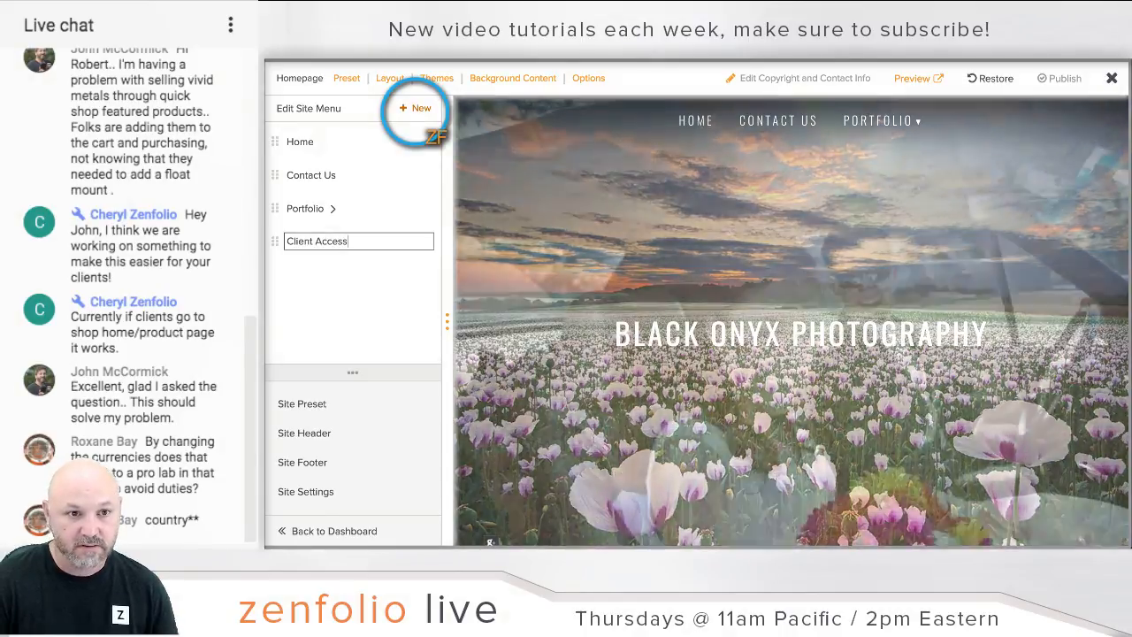
{"action": "key", "text": "Return"}
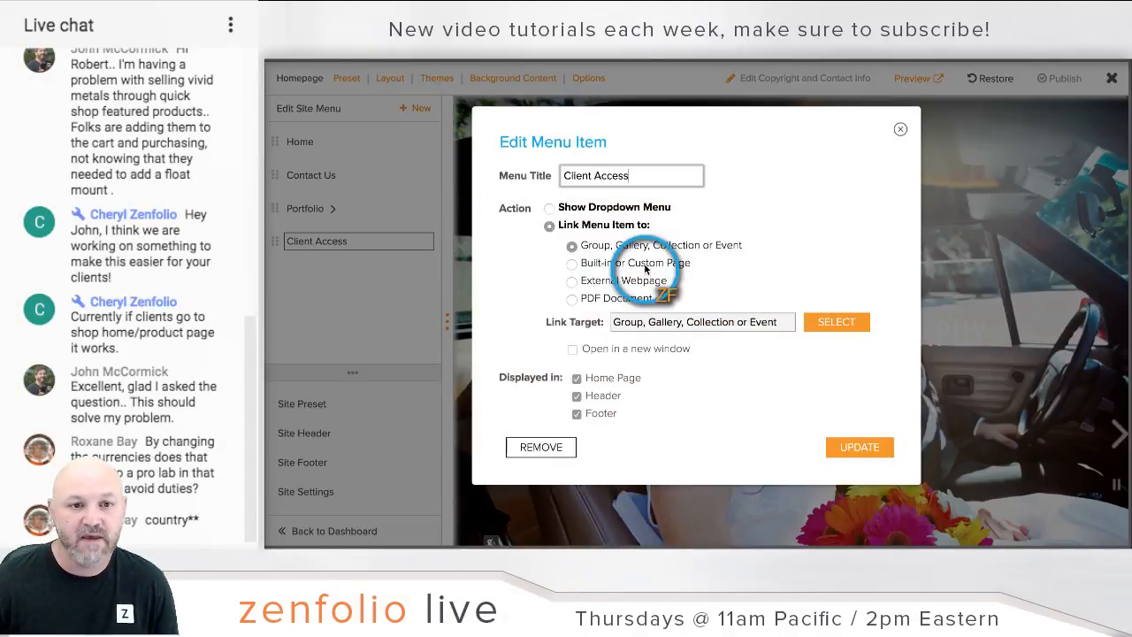
Step: Link the Client Access menu item to the built-in Client Access page and update it
{"action": "left_click", "coordinate": [578, 268]}
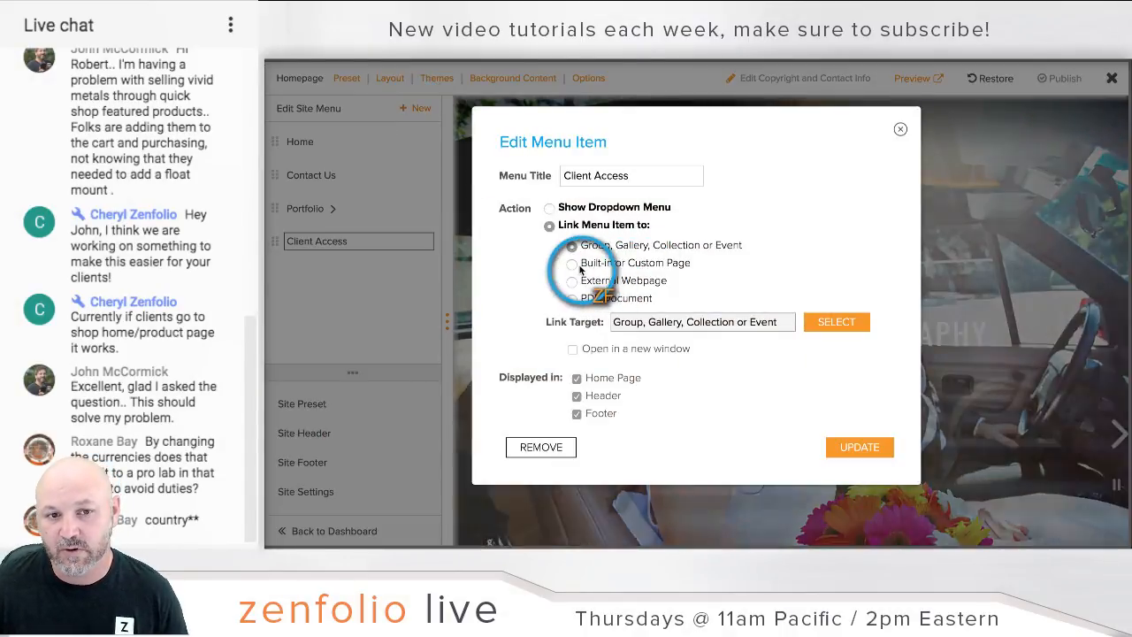
{"action": "left_click", "coordinate": [575, 264]}
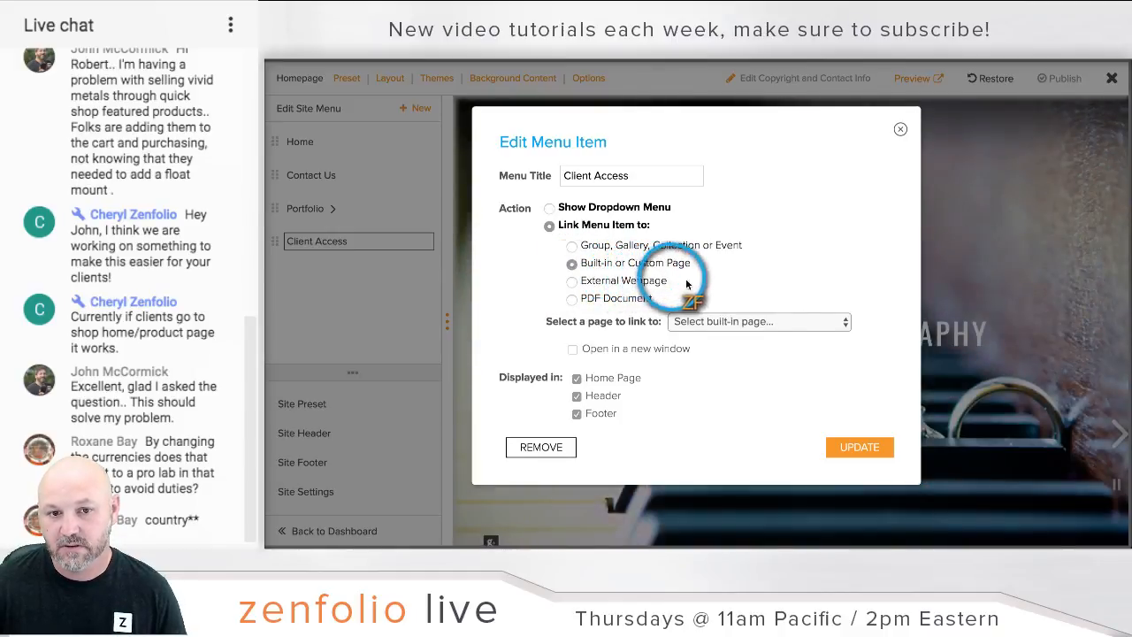
{"action": "left_click", "coordinate": [784, 322]}
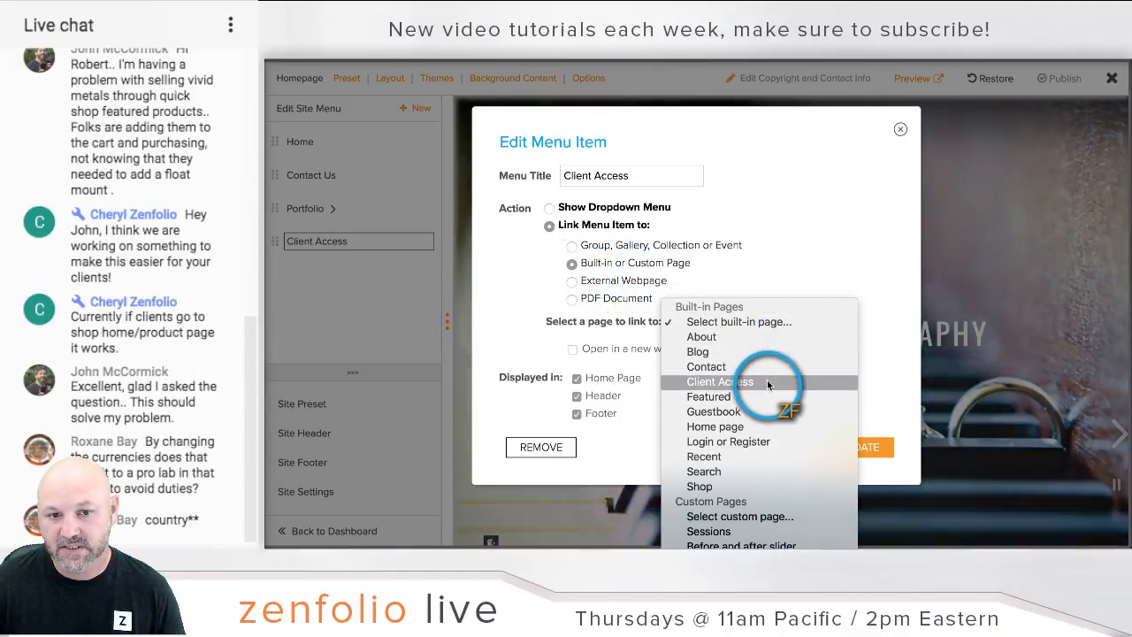
{"action": "left_click", "coordinate": [767, 382]}
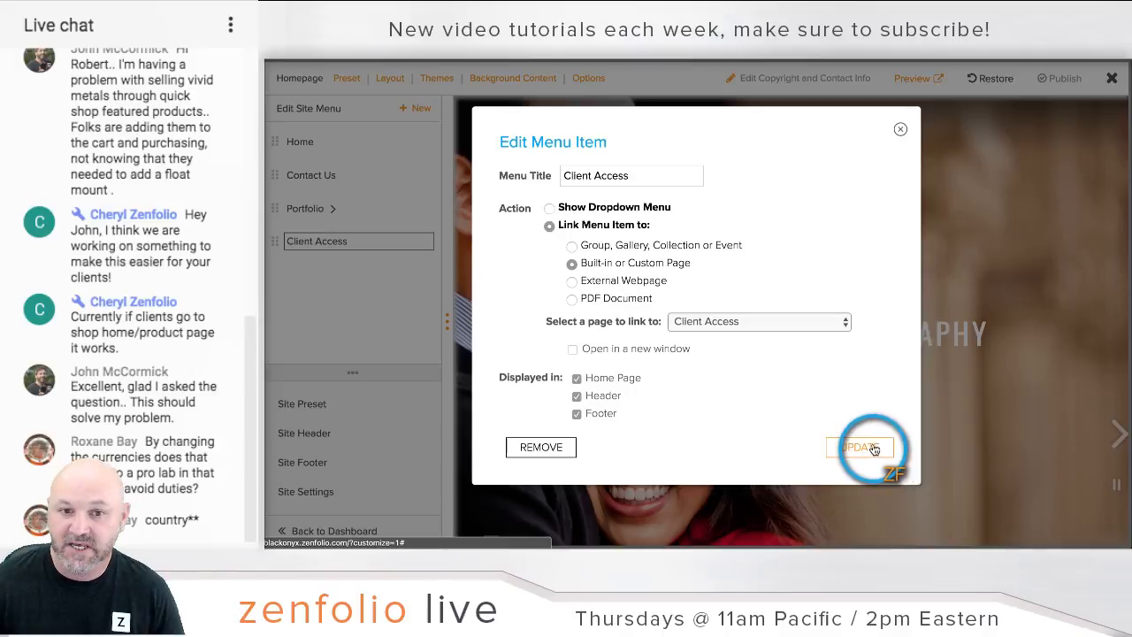
{"action": "left_click", "coordinate": [860, 447]}
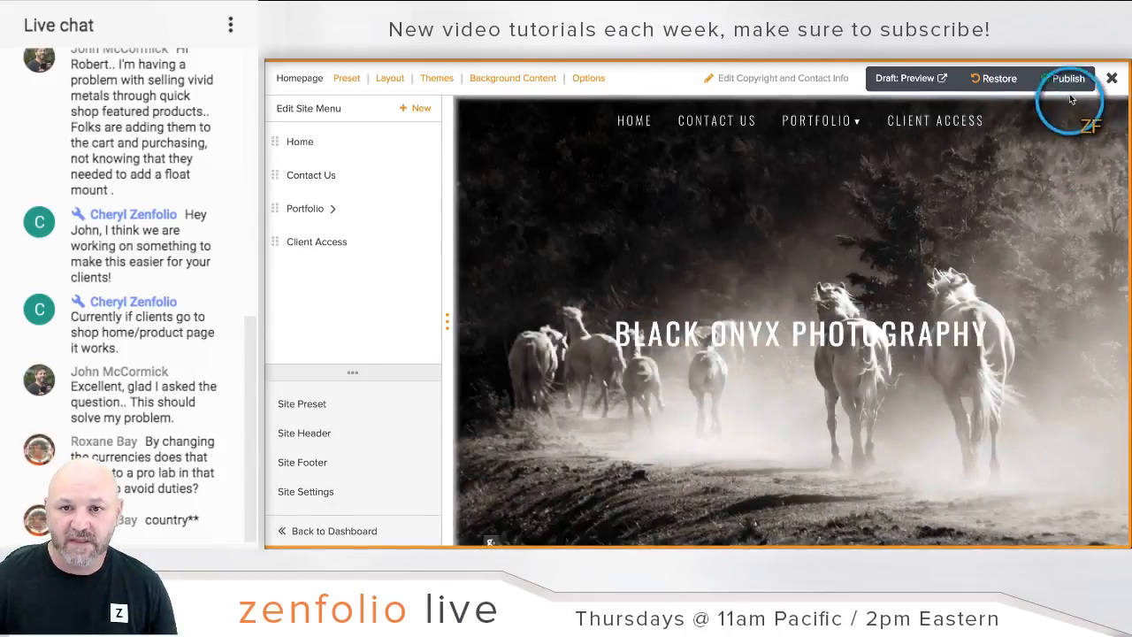
Step: Publish the website changes and confirm pushing them to the live site
{"action": "left_click", "coordinate": [1069, 79]}
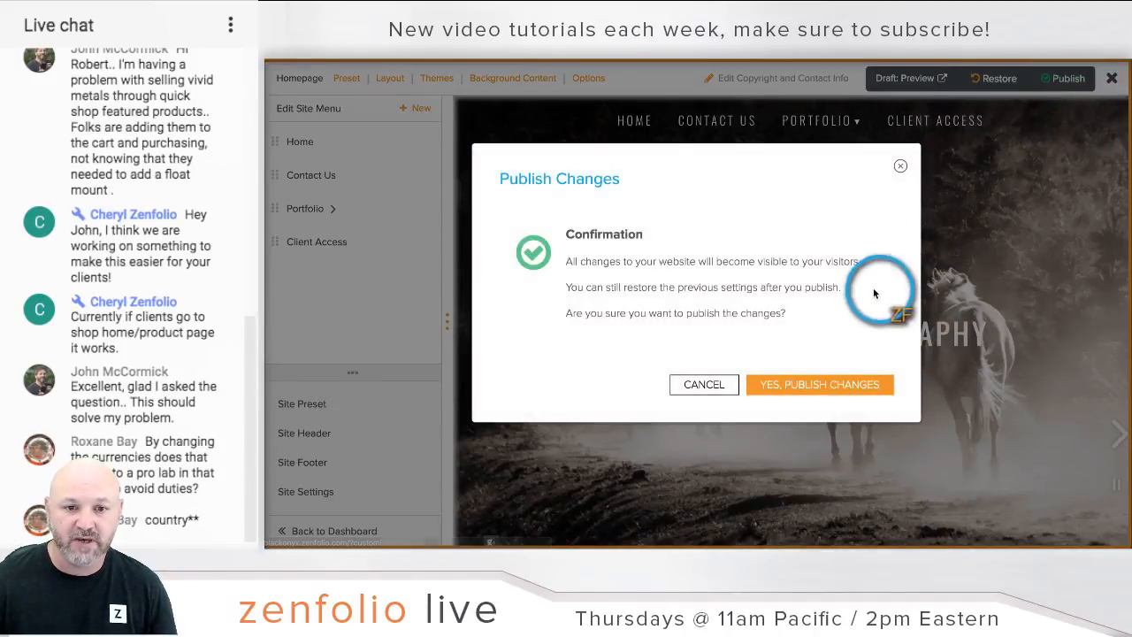
{"action": "left_click", "coordinate": [829, 381]}
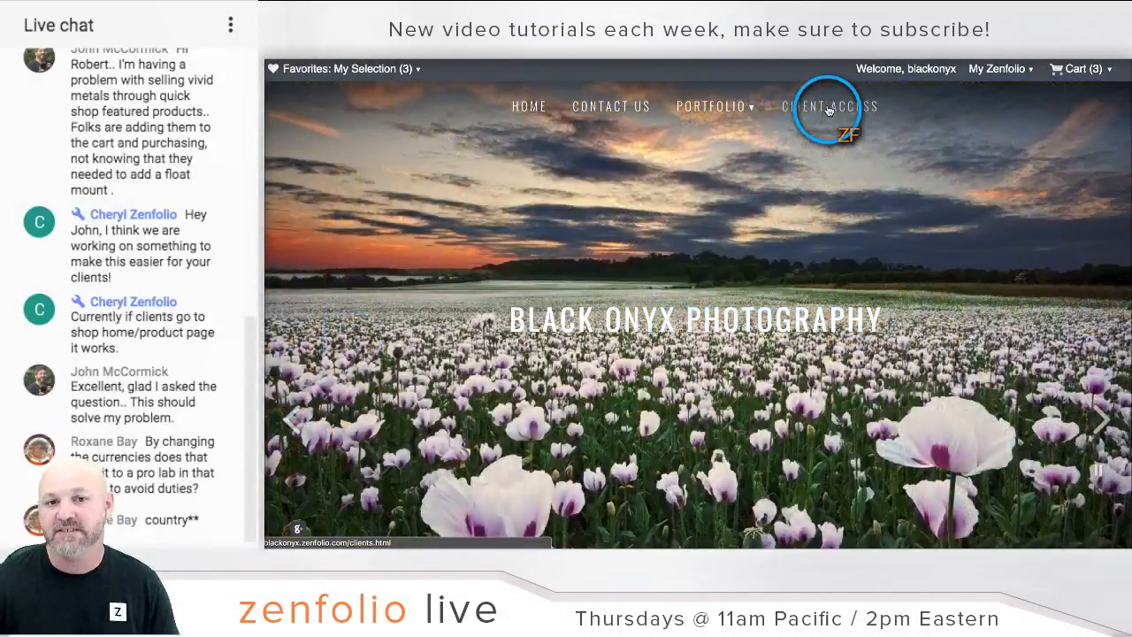
Step: Test the gallery ID on the live Client Access page, then return to the account dashboard
{"action": "left_click", "coordinate": [829, 110]}
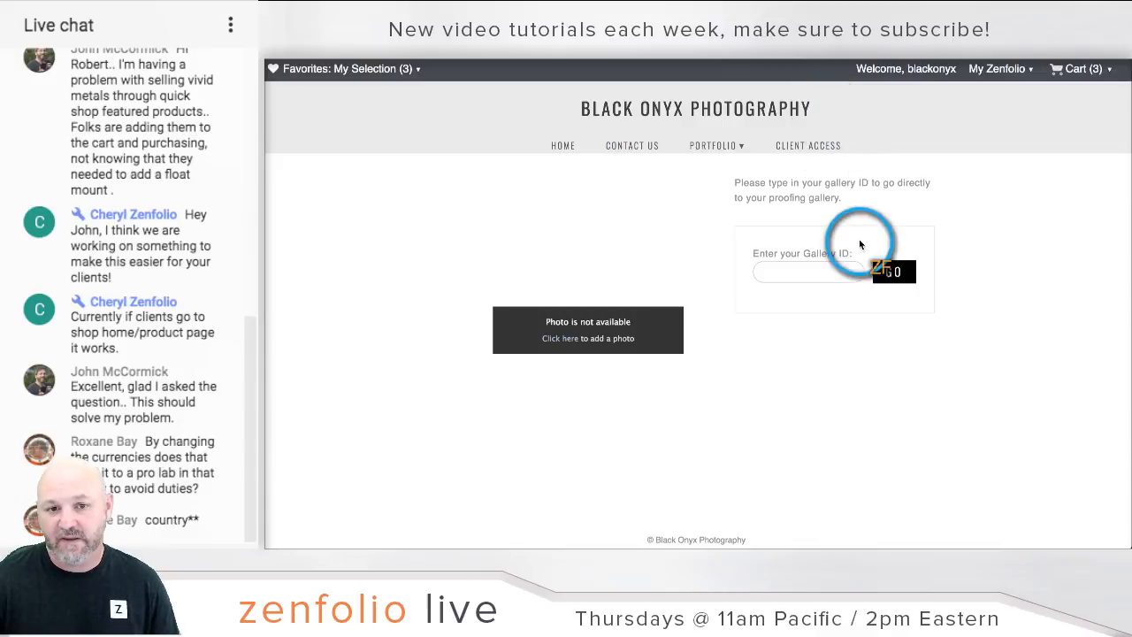
{"action": "left_click", "coordinate": [810, 276]}
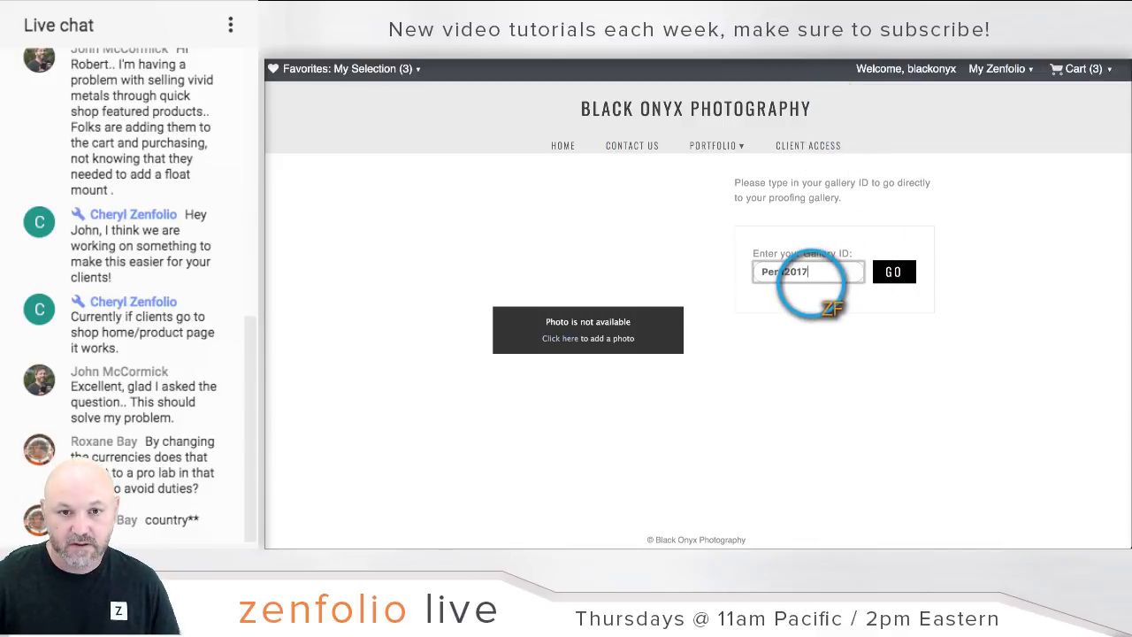
{"action": "left_click", "coordinate": [913, 270]}
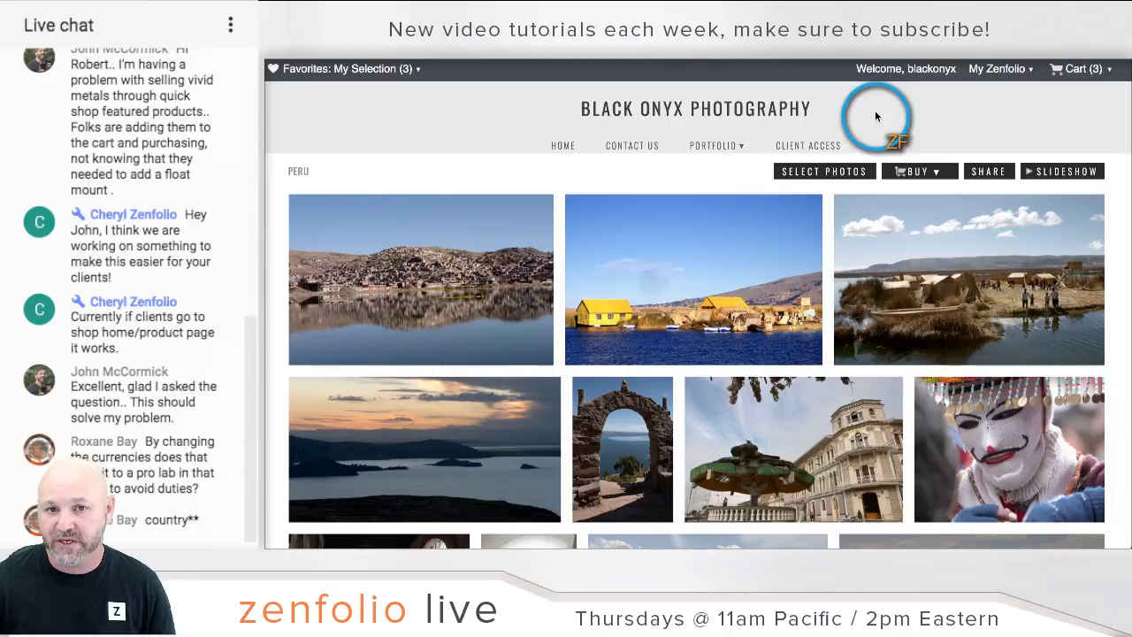
{"action": "left_click", "coordinate": [872, 71]}
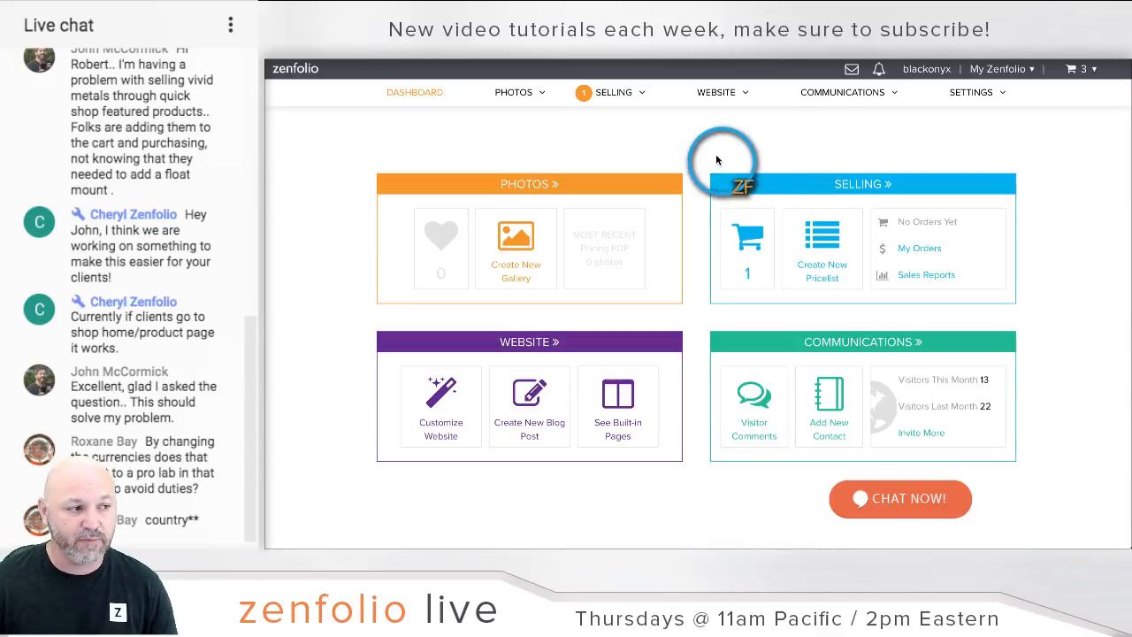
Step: Go to Selling > Price Lists and open the GLOBAL price list
{"action": "mouse_move", "coordinate": [634, 106]}
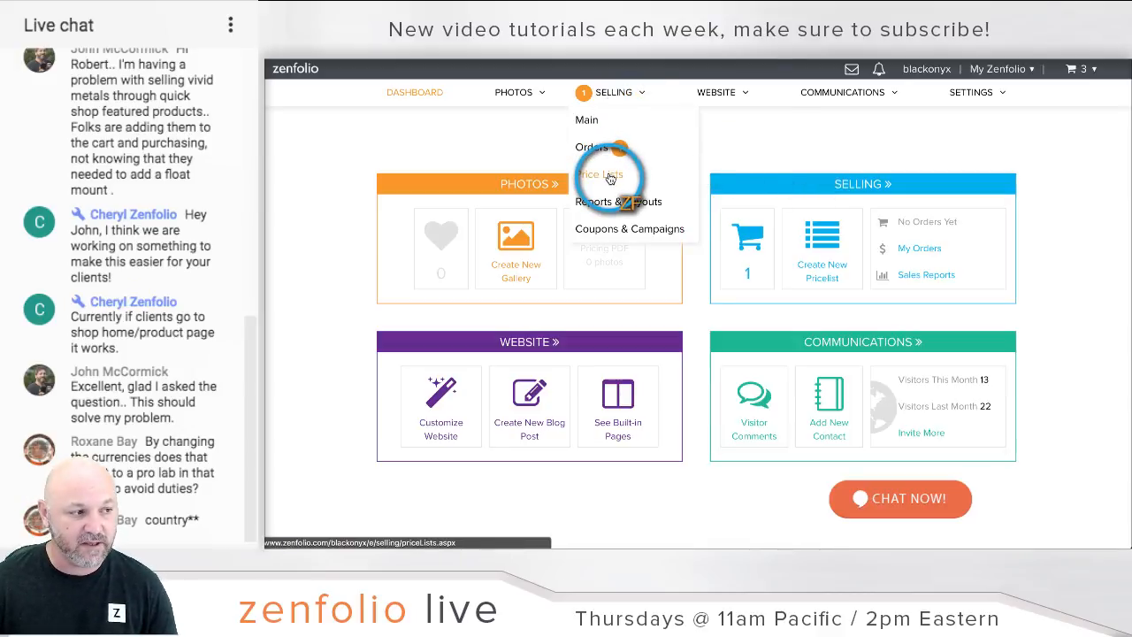
{"action": "left_click", "coordinate": [610, 176]}
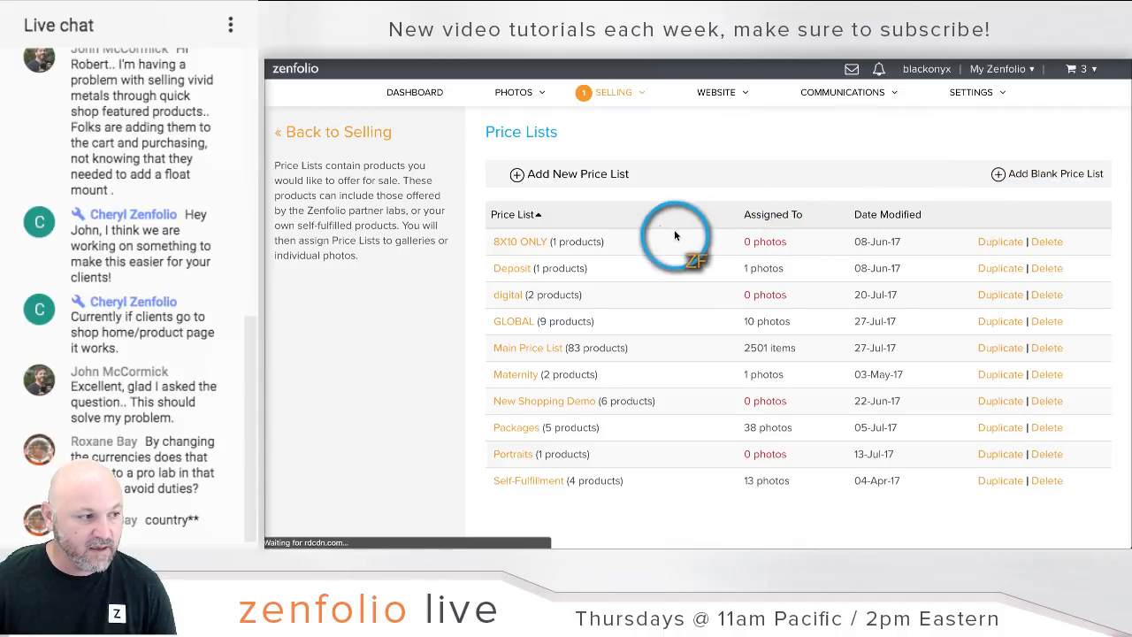
{"action": "left_click", "coordinate": [517, 322]}
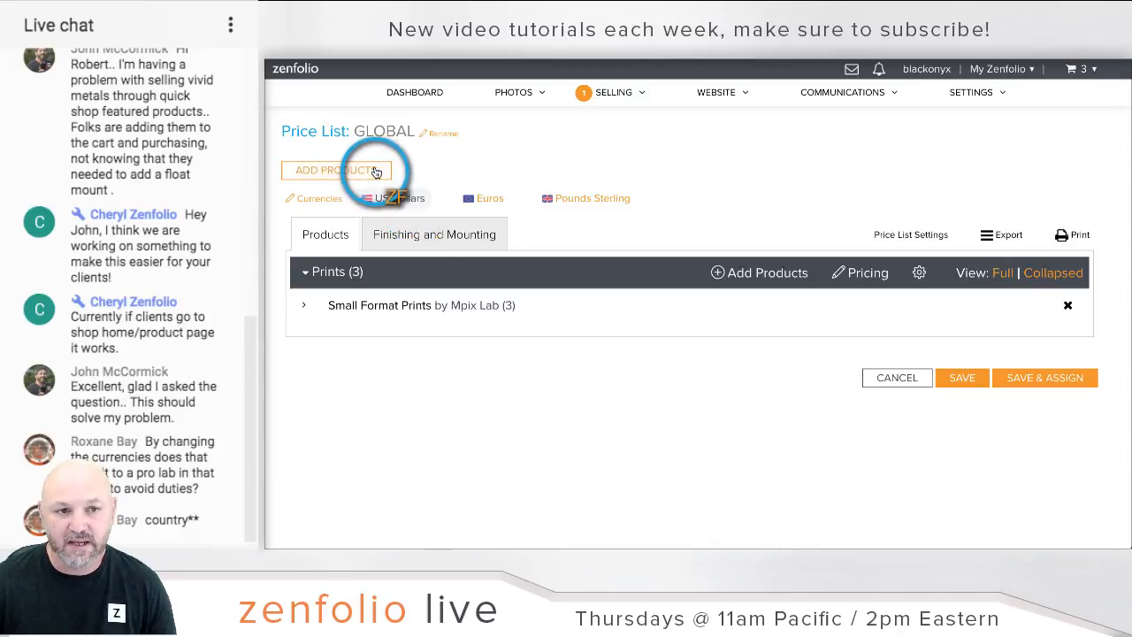
Step: Look over the Add Products vendor choices, then view the GLOBAL price list in Euros
{"action": "left_click", "coordinate": [372, 171]}
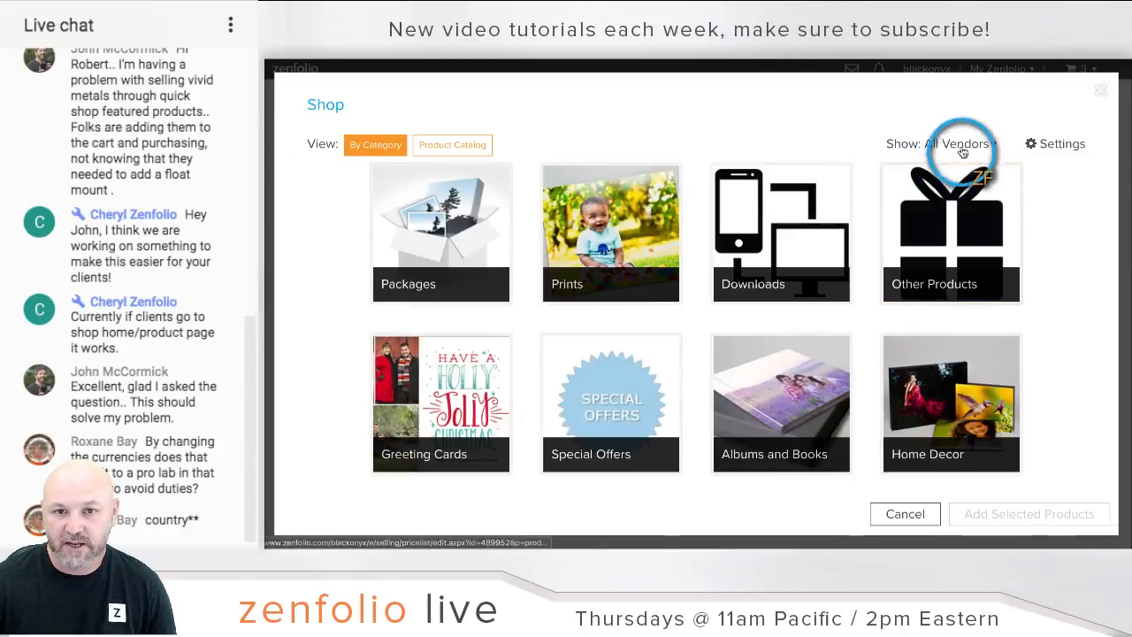
{"action": "left_click", "coordinate": [961, 143]}
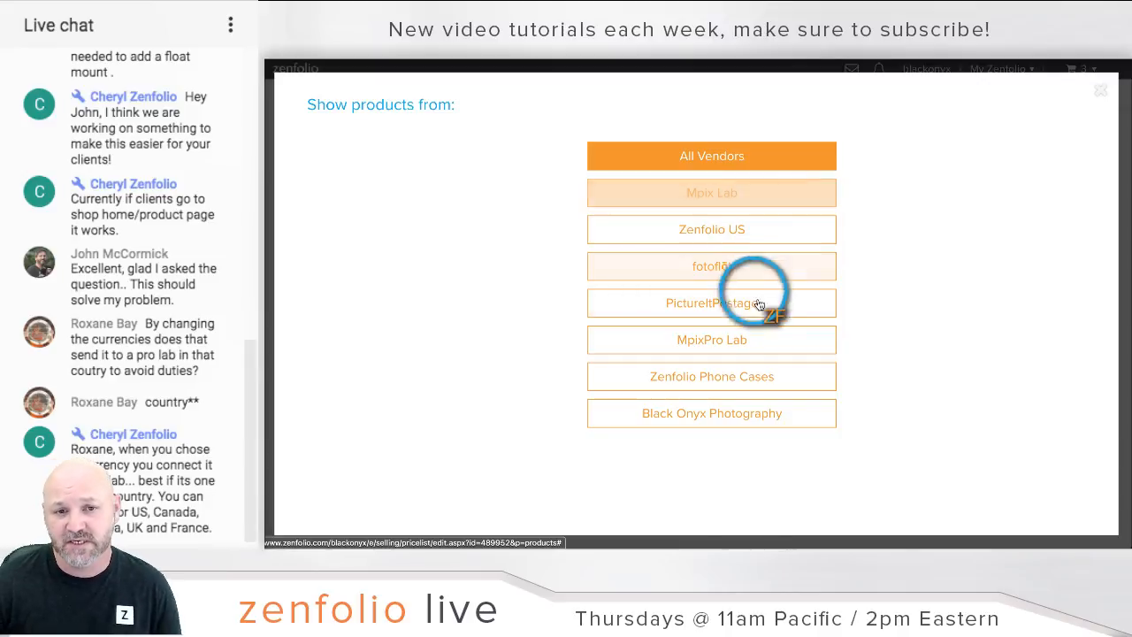
{"action": "left_click", "coordinate": [1111, 75]}
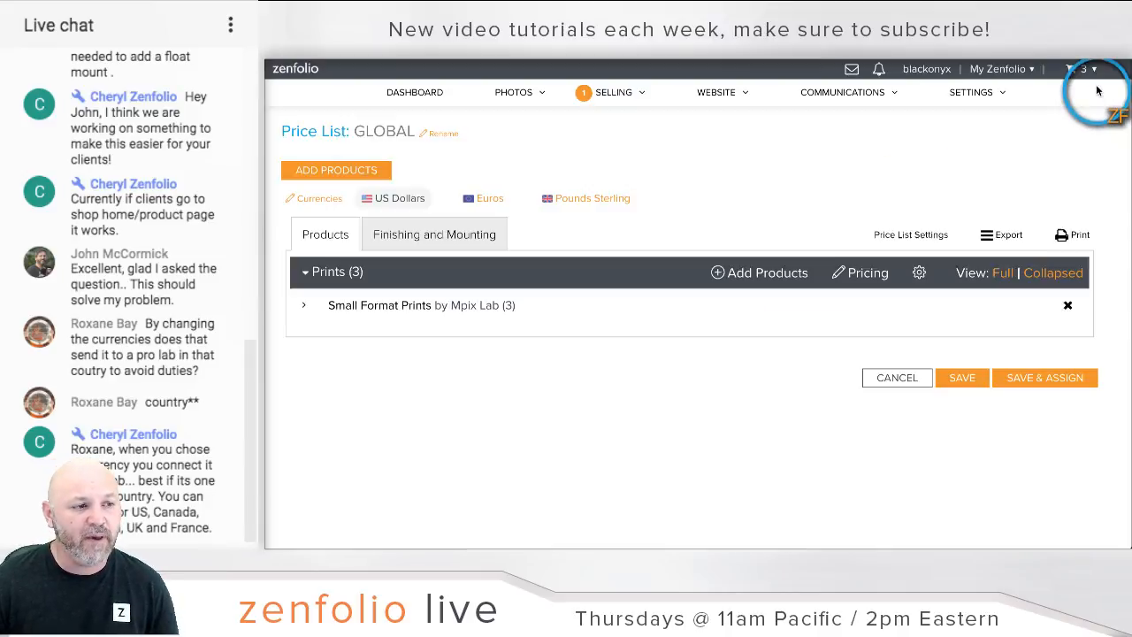
{"action": "left_click", "coordinate": [490, 201]}
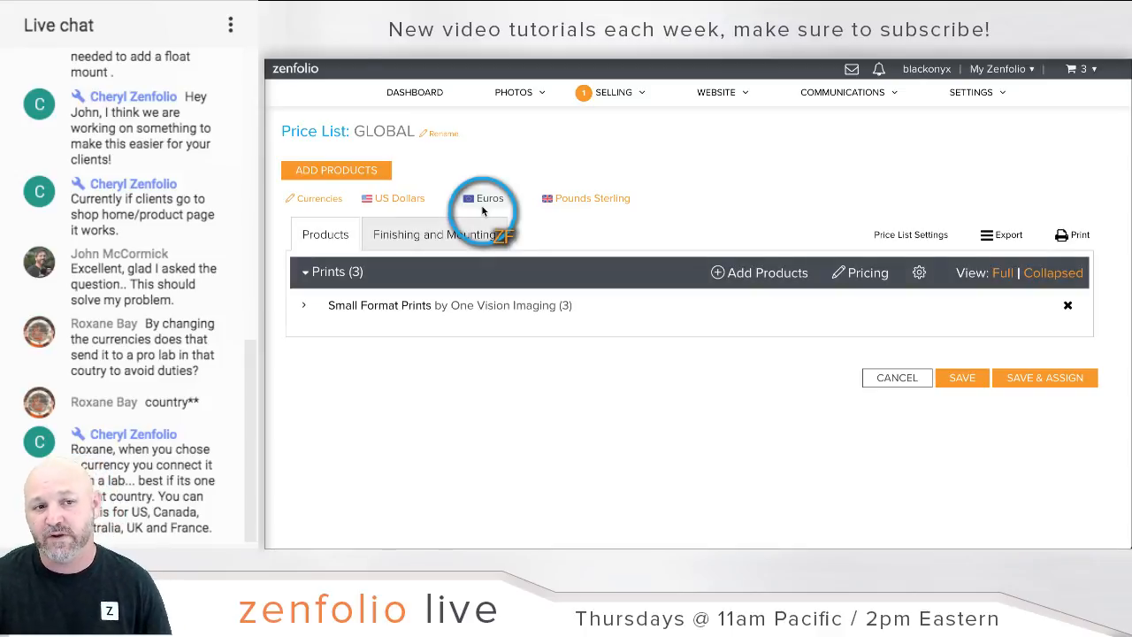
Step: Choose Zenfolio Europe as the product vendor for the Euros price list
{"action": "left_click", "coordinate": [358, 172]}
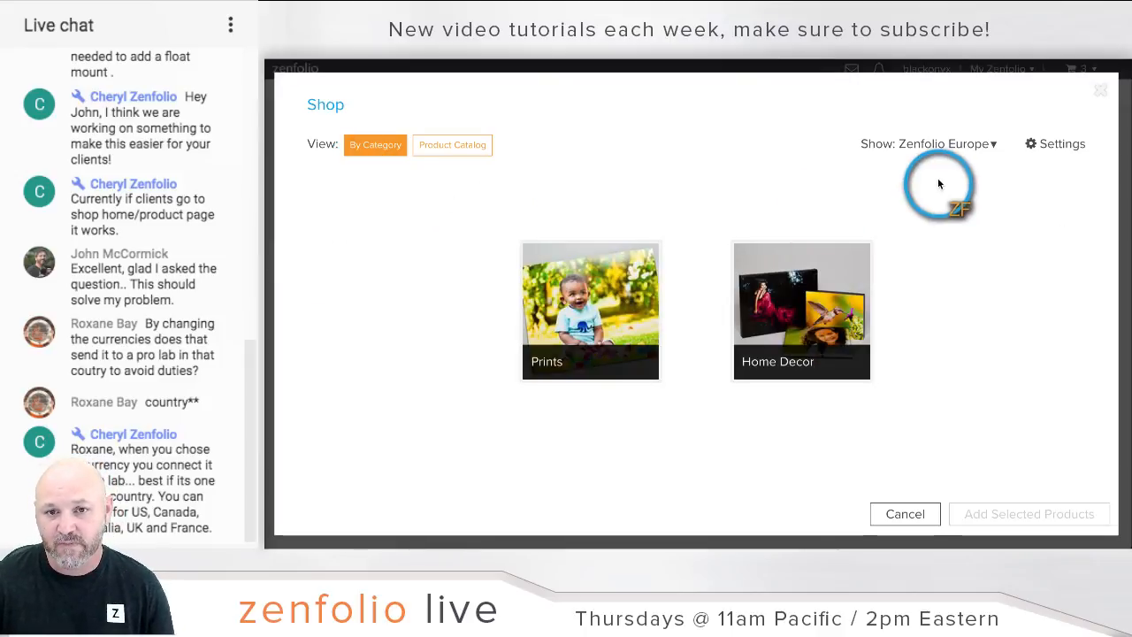
{"action": "left_click", "coordinate": [948, 145]}
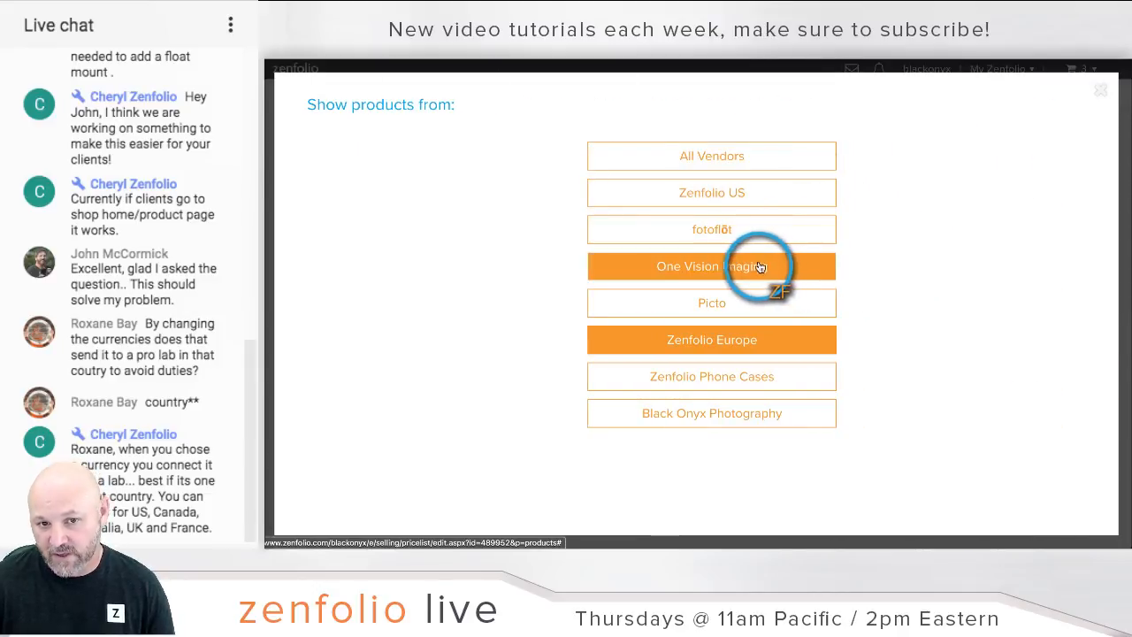
{"action": "left_click", "coordinate": [816, 348]}
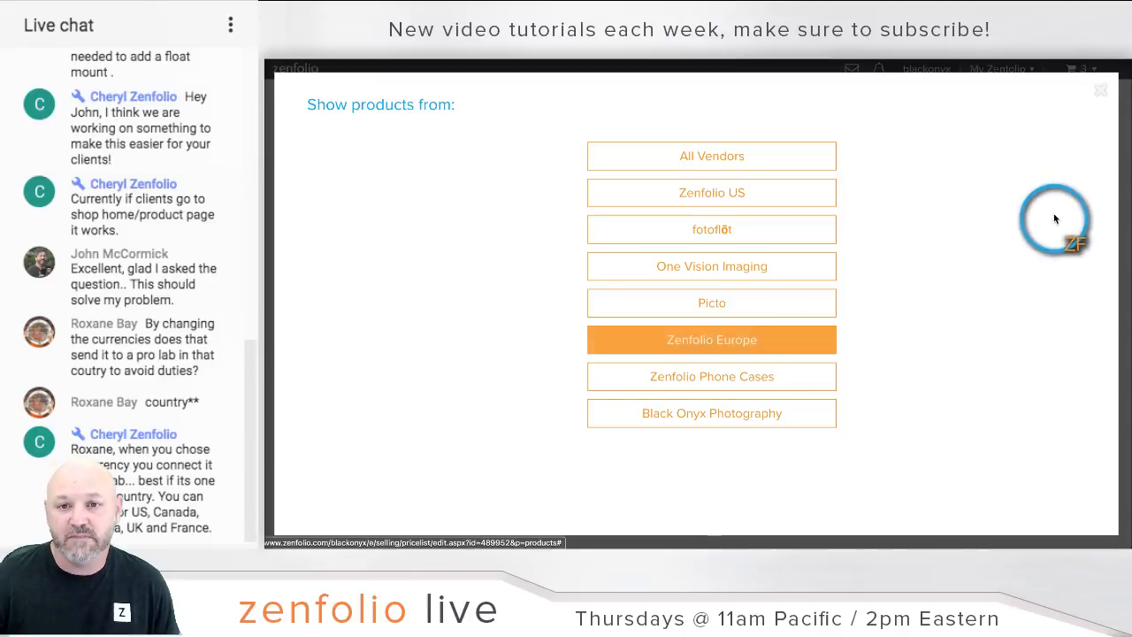
{"action": "left_click", "coordinate": [1105, 91]}
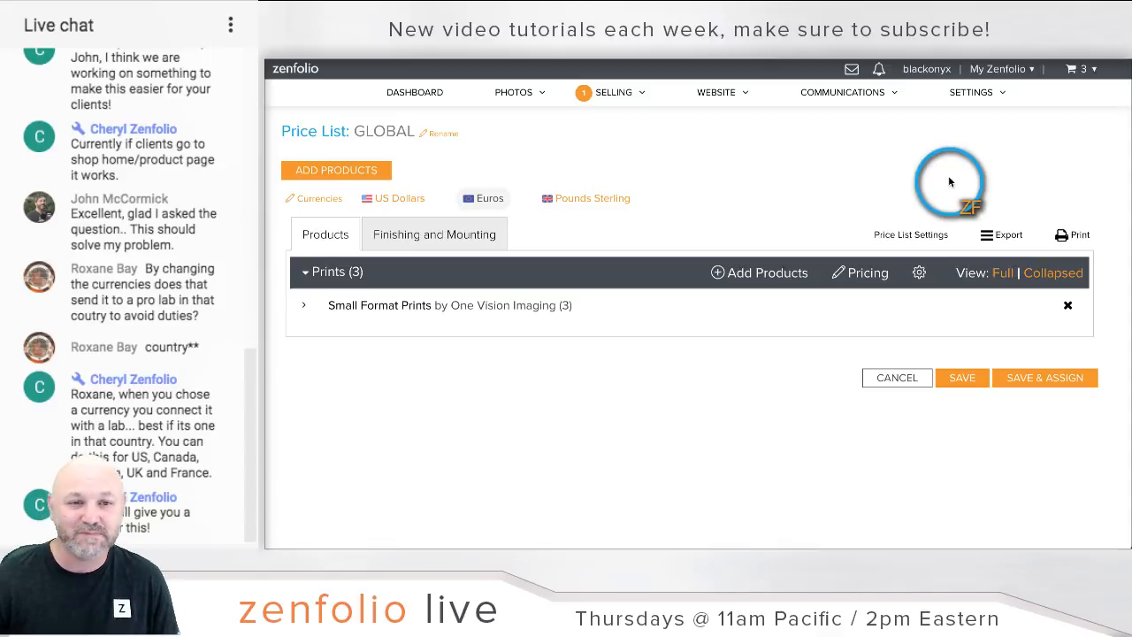
Step: Check the Pounds Sterling view's product vendors, then return to Ordering & Selling
{"action": "left_click", "coordinate": [612, 199]}
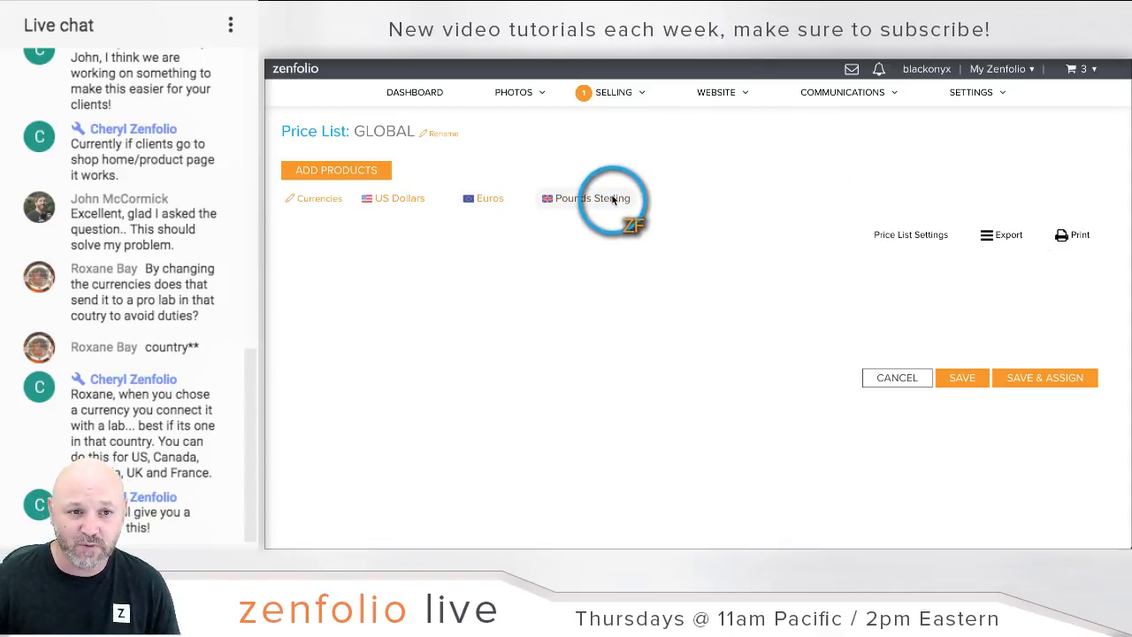
{"action": "left_click", "coordinate": [464, 200]}
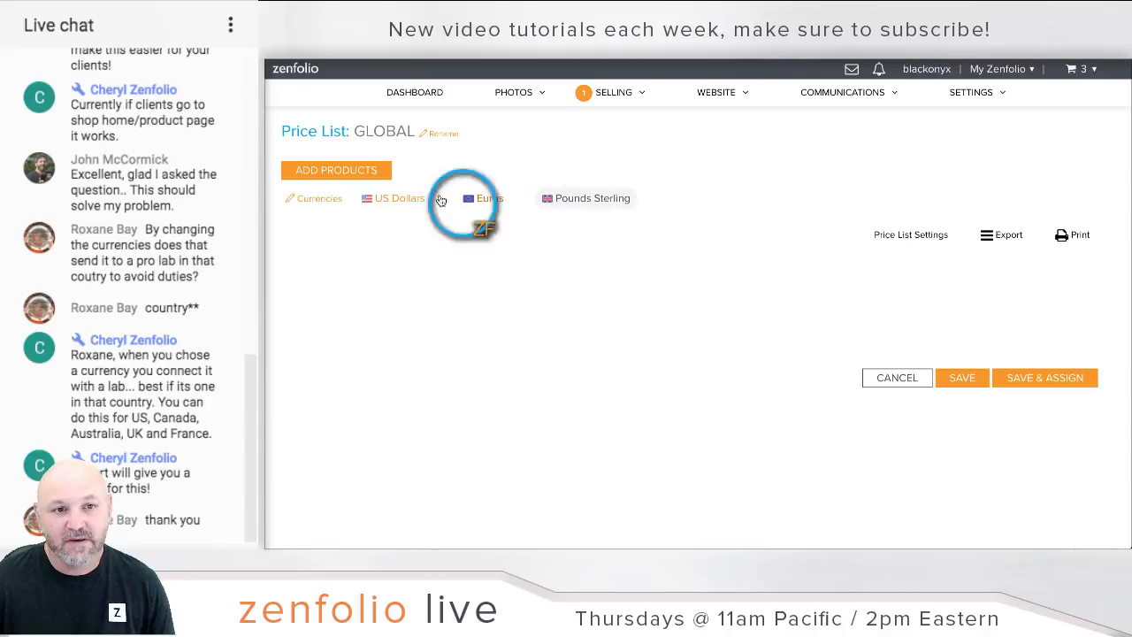
{"action": "left_click", "coordinate": [363, 172]}
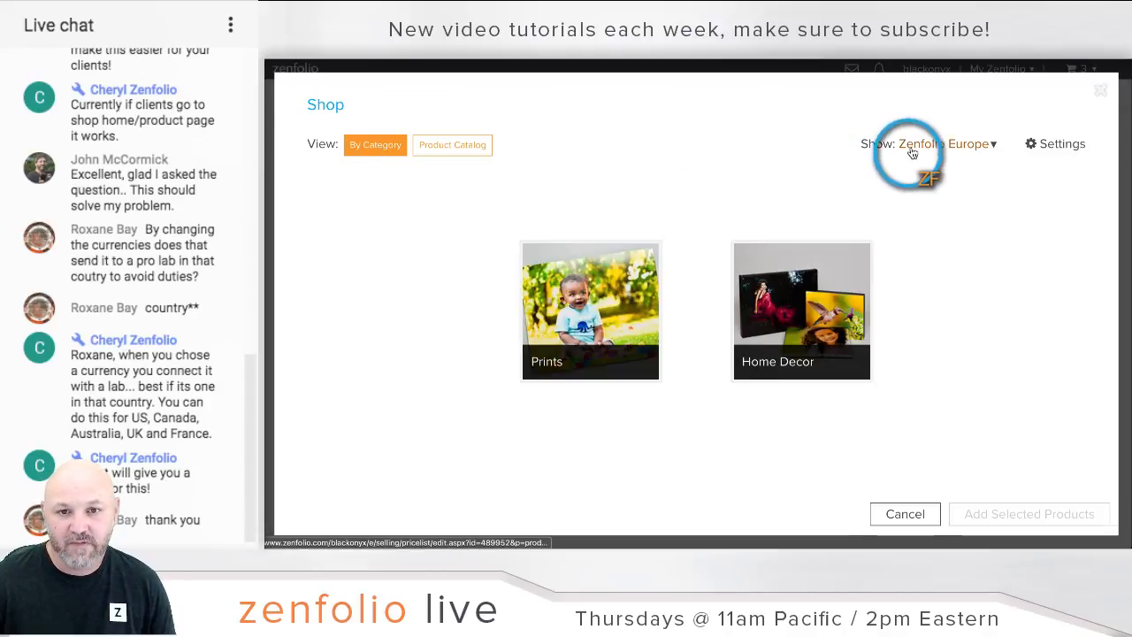
{"action": "left_click", "coordinate": [913, 150]}
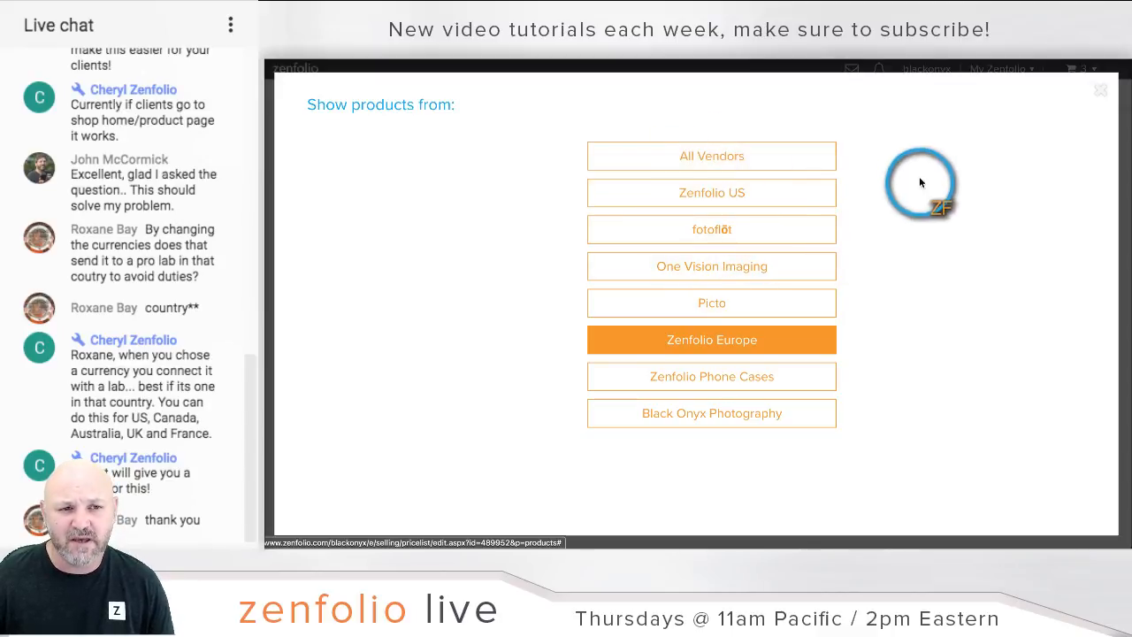
{"action": "left_click", "coordinate": [1102, 97]}
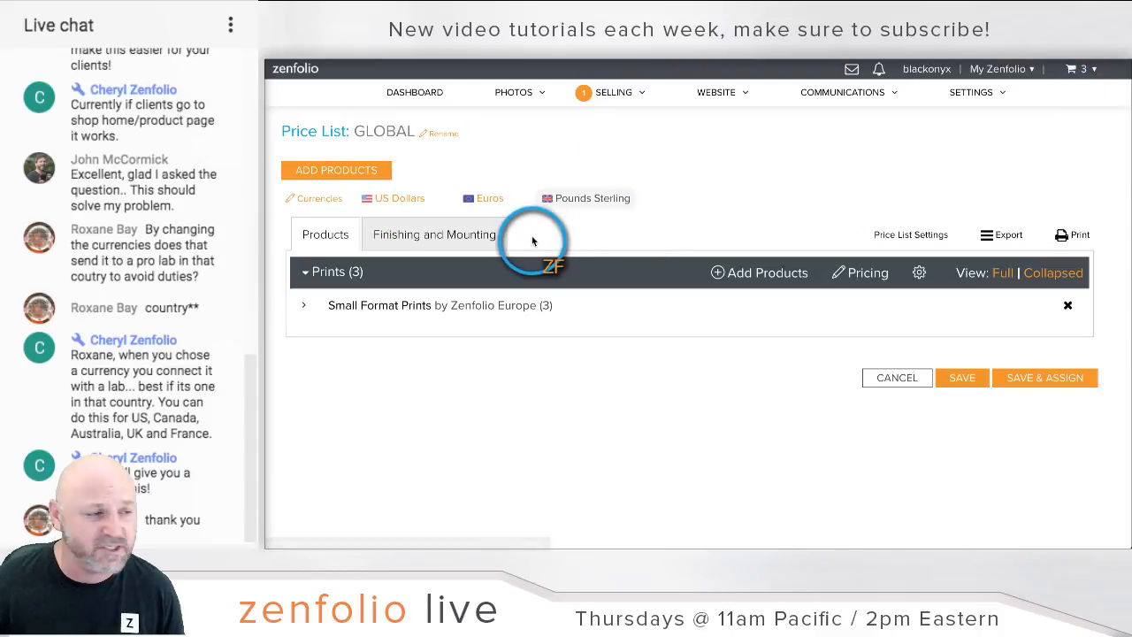
{"action": "left_click", "coordinate": [613, 95]}
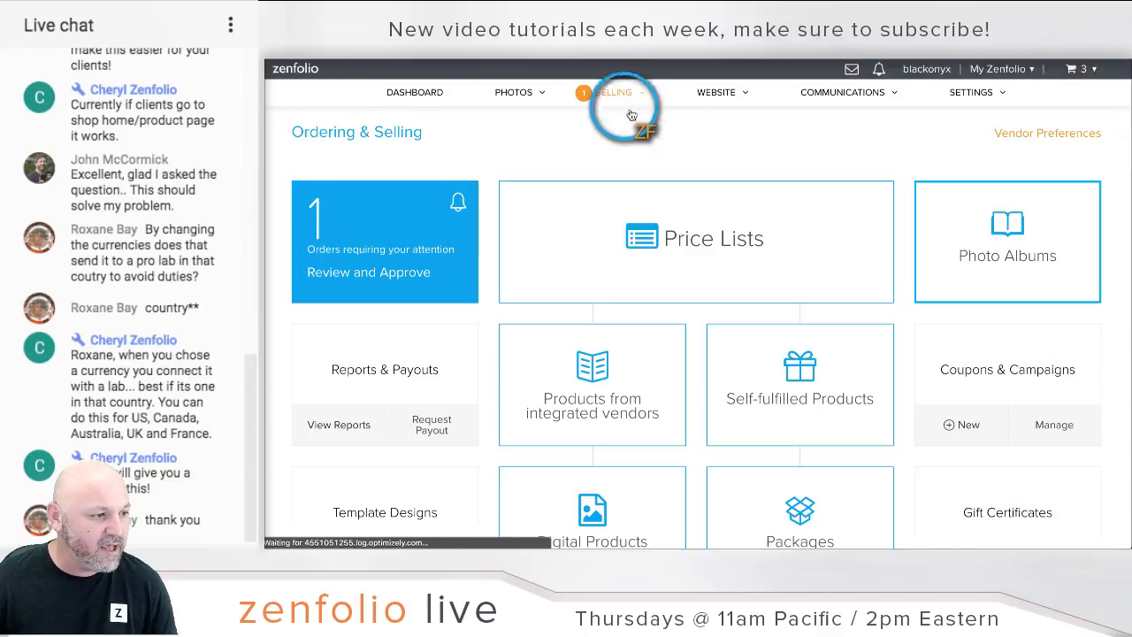
Step: Browse the integrated vendors grid and open the One Vision Imaging lab page
{"action": "scroll", "coordinate": [753, 248], "scroll_direction": "down", "scroll_amount": 1}
{"action": "left_click", "coordinate": [590, 332]}
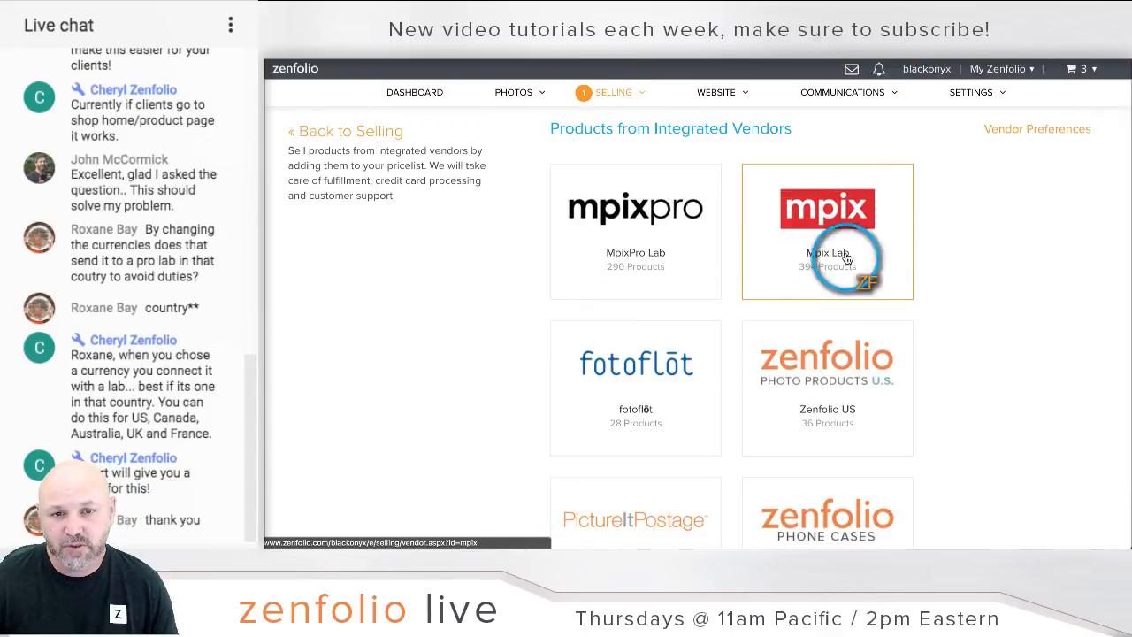
{"action": "scroll", "coordinate": [655, 364], "scroll_direction": "down", "scroll_amount": 1}
{"action": "scroll", "coordinate": [655, 366], "scroll_direction": "down", "scroll_amount": 3}
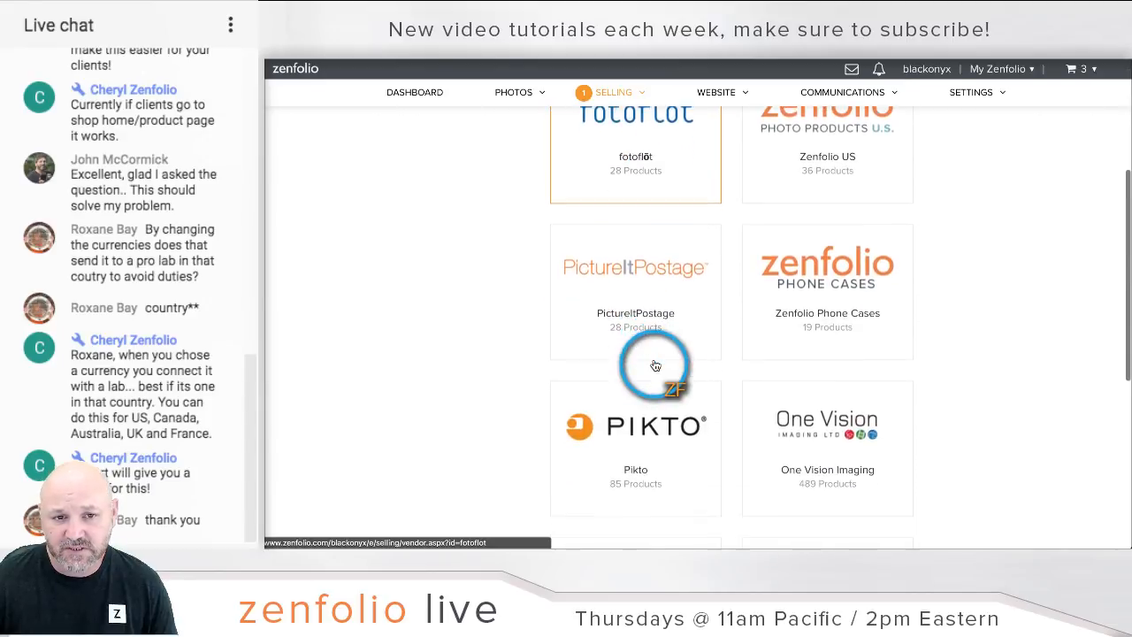
{"action": "scroll", "coordinate": [654, 363], "scroll_direction": "down", "scroll_amount": 4}
{"action": "scroll", "coordinate": [654, 354], "scroll_direction": "up", "scroll_amount": 7}
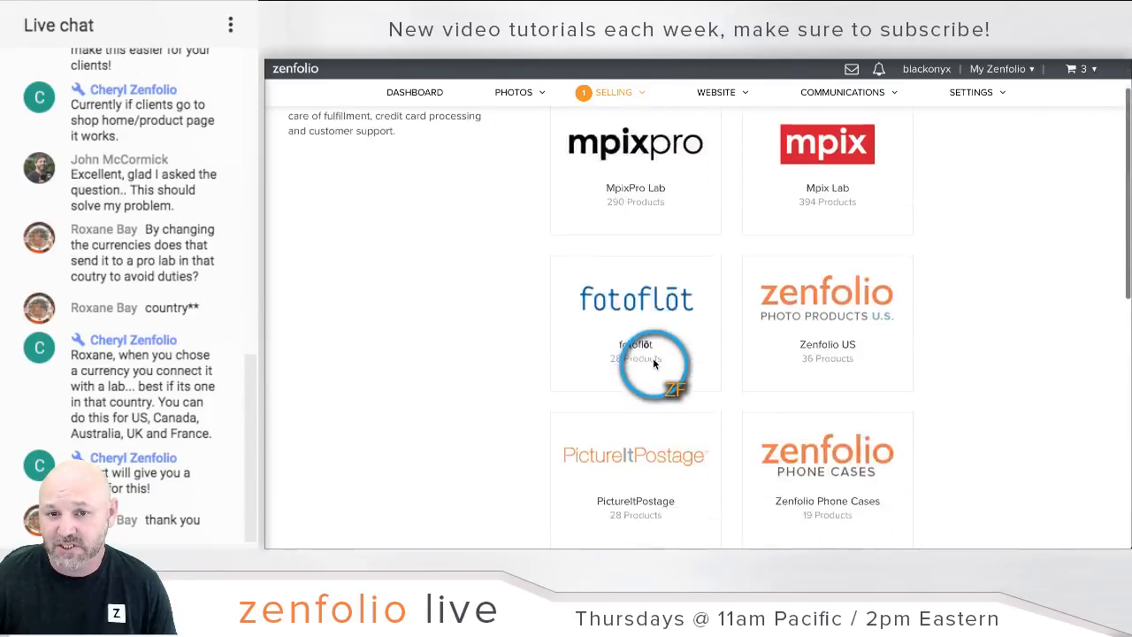
{"action": "scroll", "coordinate": [666, 256], "scroll_direction": "down", "scroll_amount": 4}
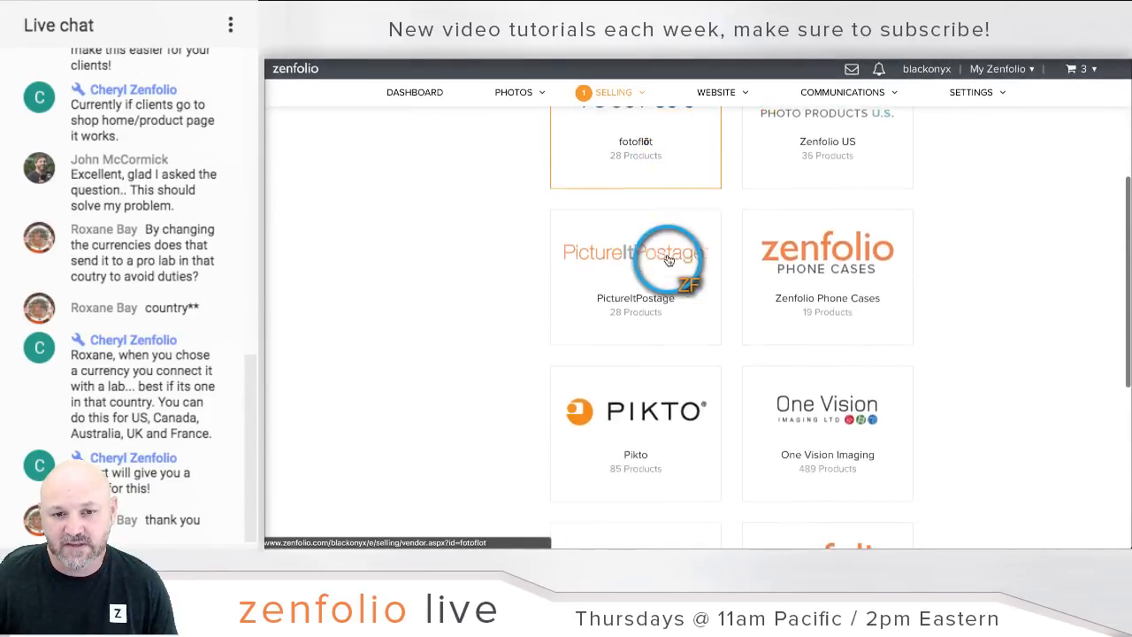
{"action": "left_click", "coordinate": [849, 409]}
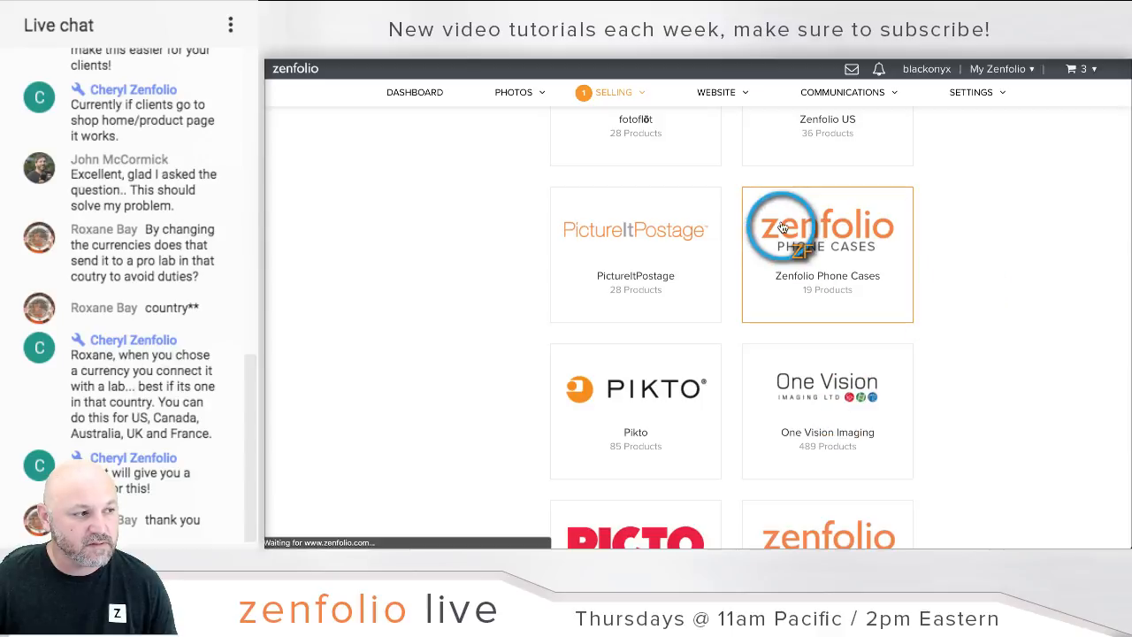
{"action": "scroll", "coordinate": [779, 226], "scroll_direction": "down", "scroll_amount": 1}
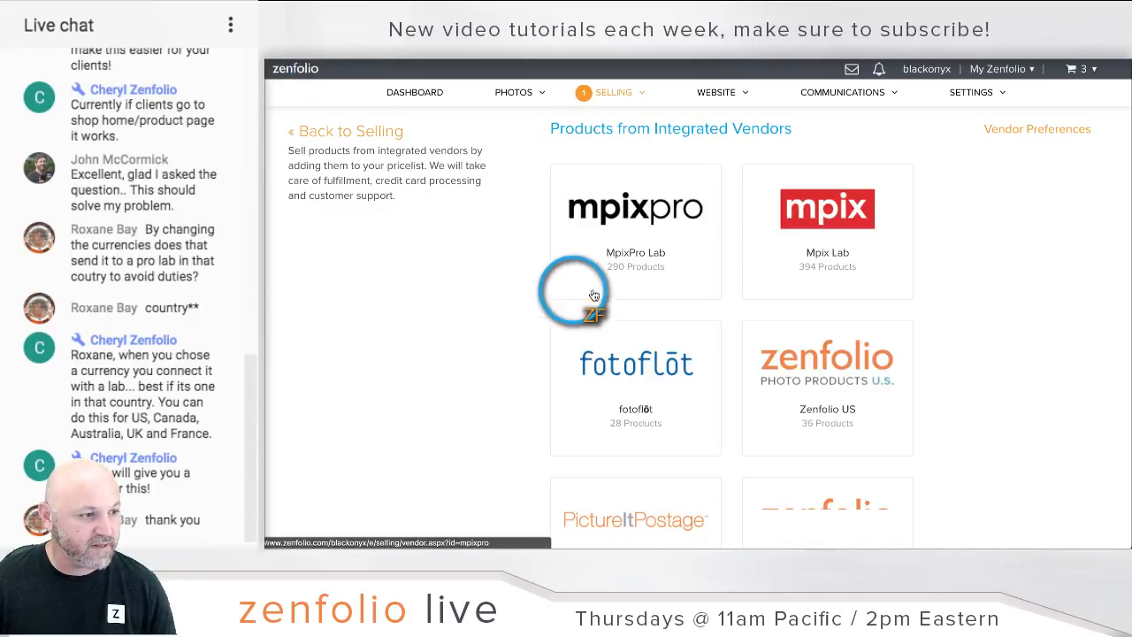
{"action": "scroll", "coordinate": [708, 372], "scroll_direction": "down", "scroll_amount": 3}
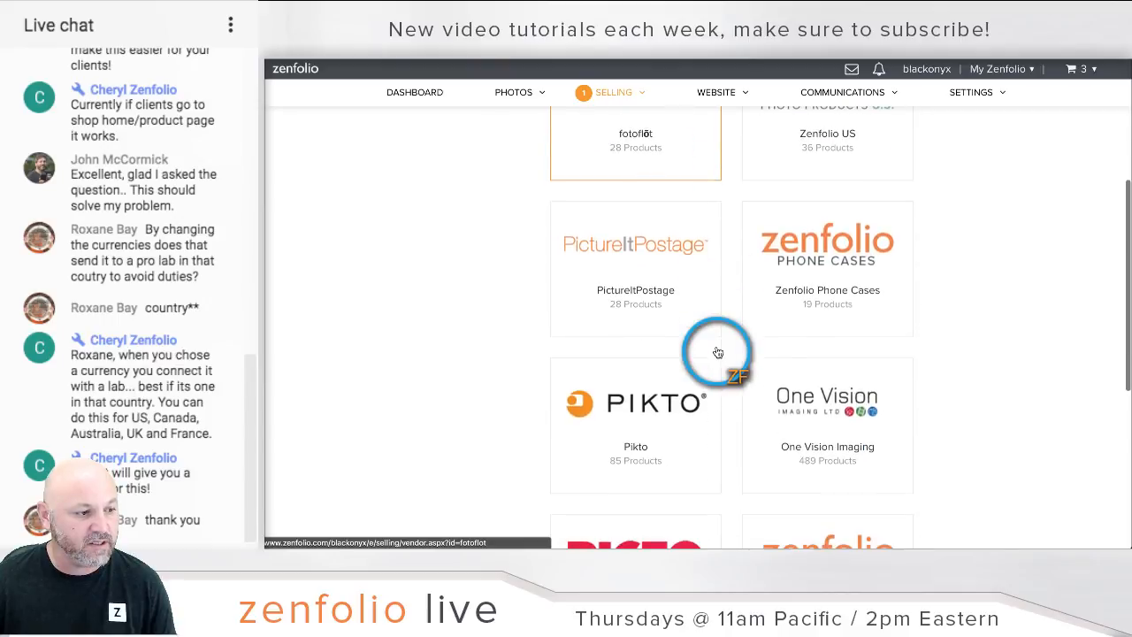
{"action": "left_click", "coordinate": [833, 389]}
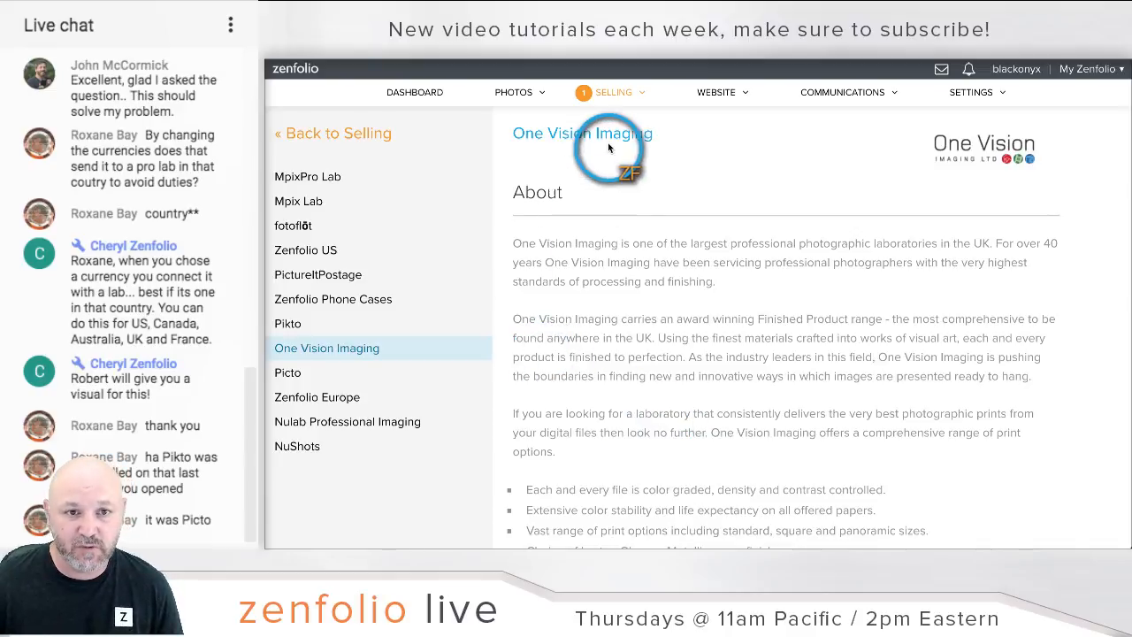
Step: Expand the full One Vision Imaging description
{"action": "left_click", "coordinate": [611, 99]}
{"action": "mouse_move", "coordinate": [610, 95]}
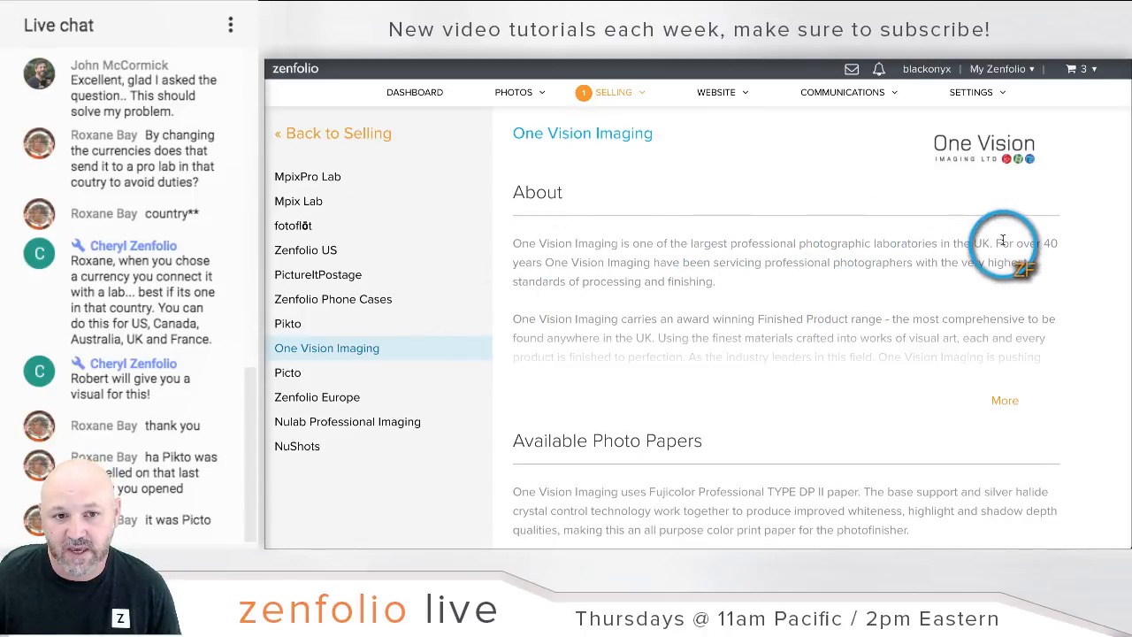
{"action": "scroll", "coordinate": [697, 336], "scroll_direction": "down", "scroll_amount": 1}
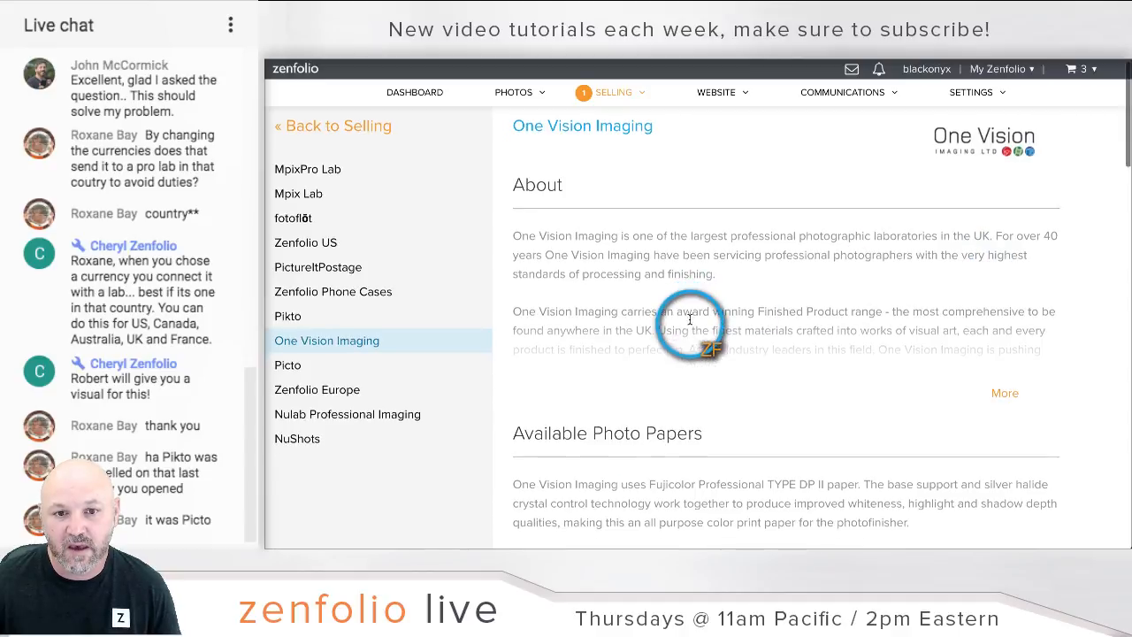
{"action": "left_click", "coordinate": [1007, 387]}
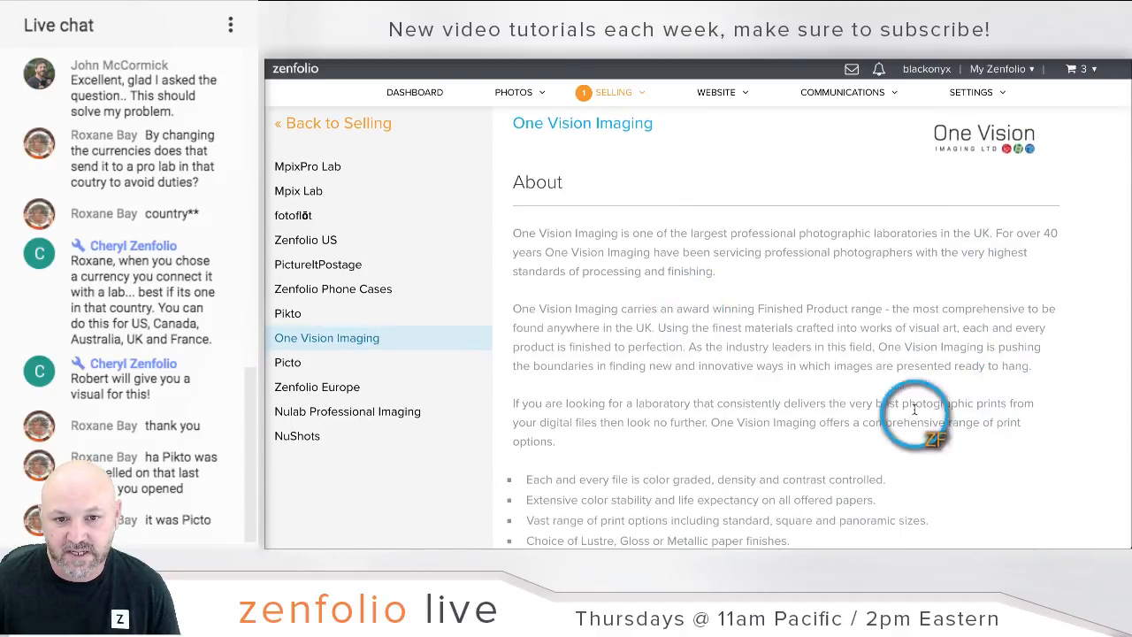
Step: Read through the lab details and highlight the 'UK and EU' availability wording
{"action": "scroll", "coordinate": [854, 352], "scroll_direction": "down", "scroll_amount": 2}
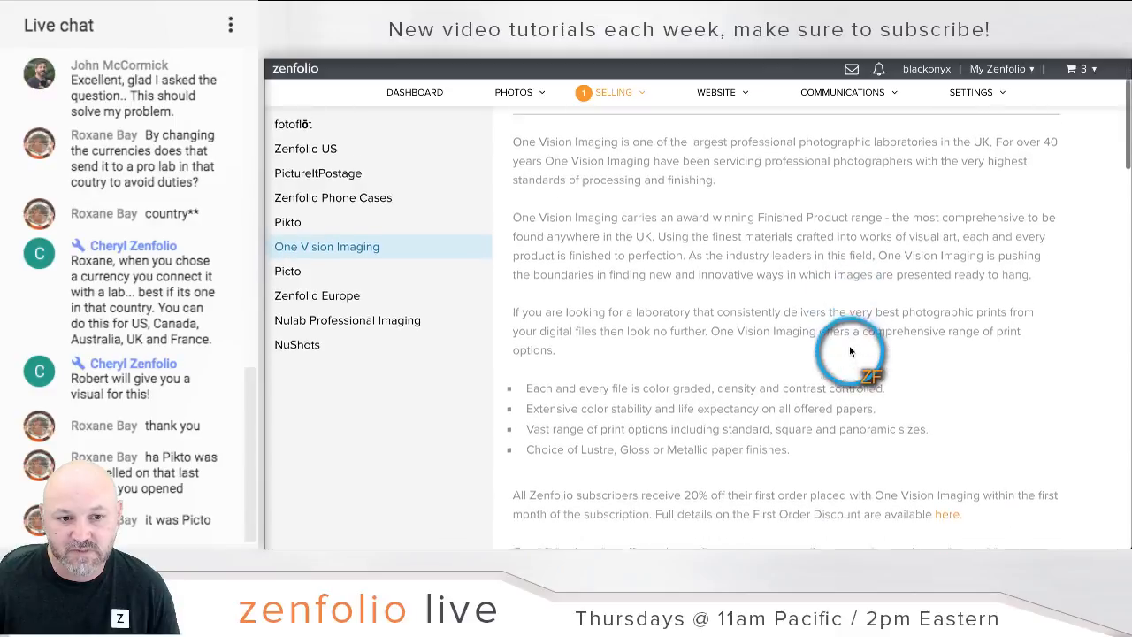
{"action": "scroll", "coordinate": [850, 351], "scroll_direction": "up", "scroll_amount": 2}
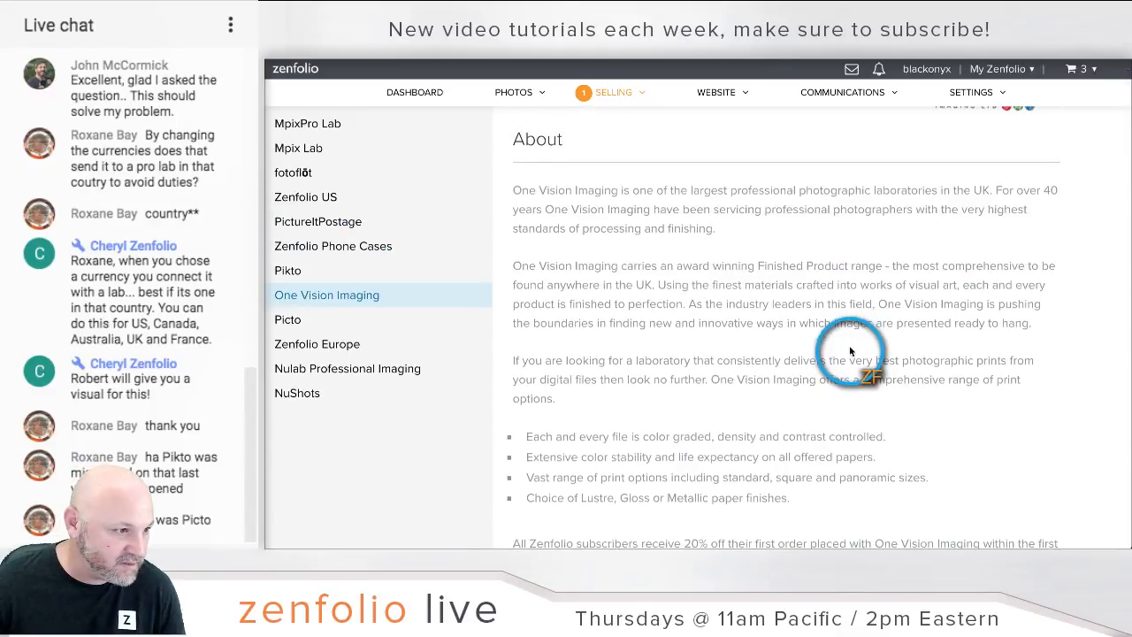
{"action": "scroll", "coordinate": [849, 351], "scroll_direction": "down", "scroll_amount": 3}
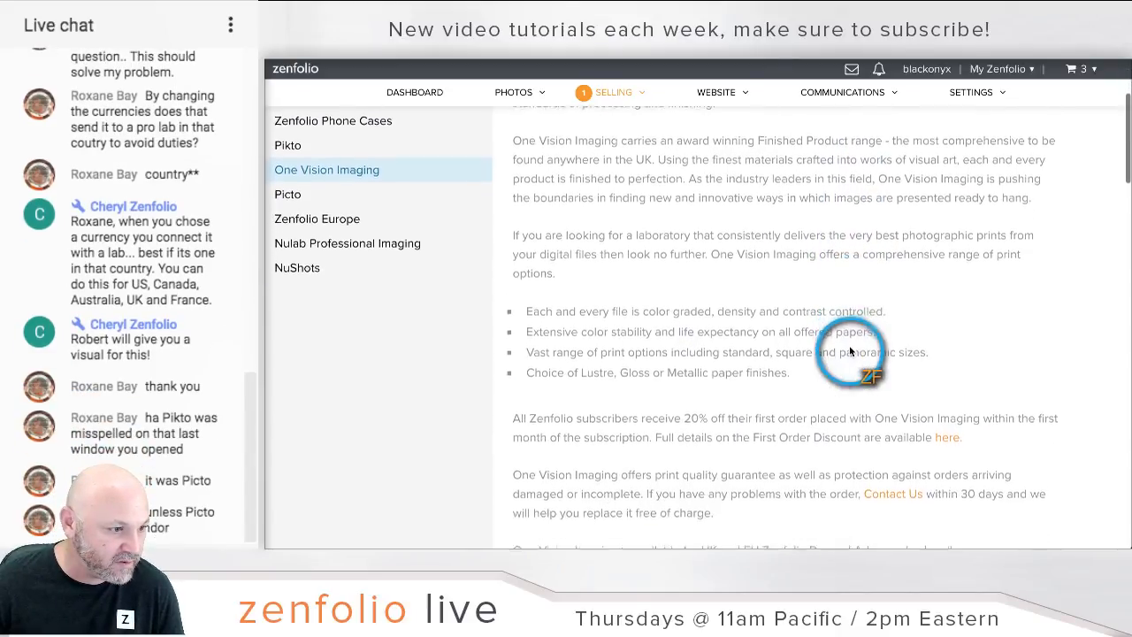
{"action": "scroll", "coordinate": [849, 351], "scroll_direction": "down", "scroll_amount": 3}
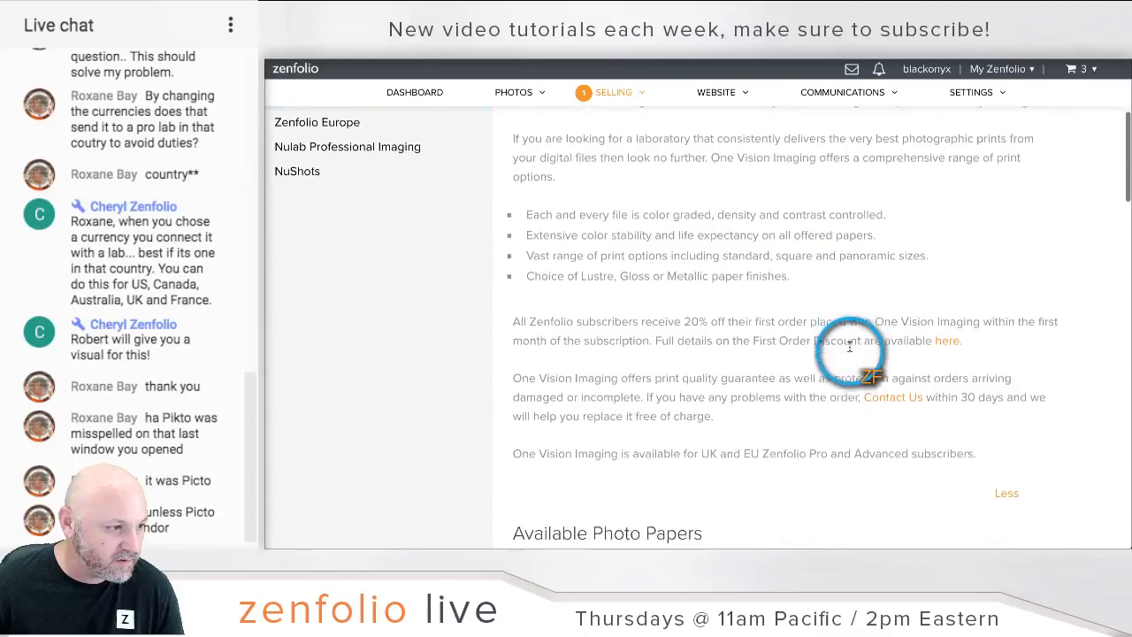
{"action": "scroll", "coordinate": [849, 347], "scroll_direction": "down", "scroll_amount": 3}
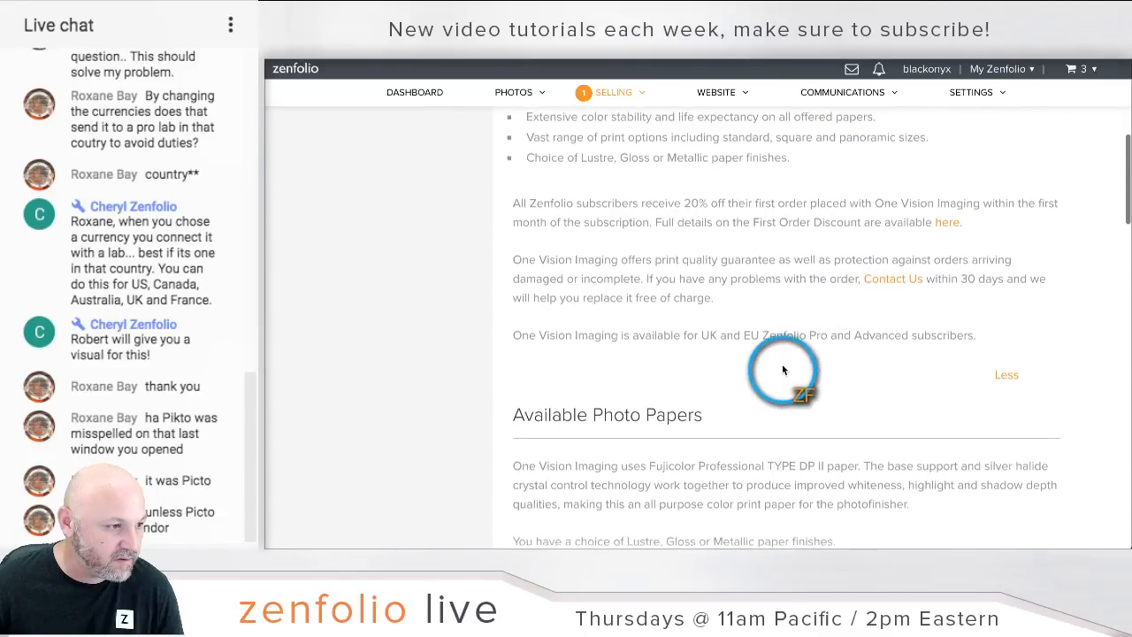
{"action": "scroll", "coordinate": [782, 367], "scroll_direction": "up", "scroll_amount": 8}
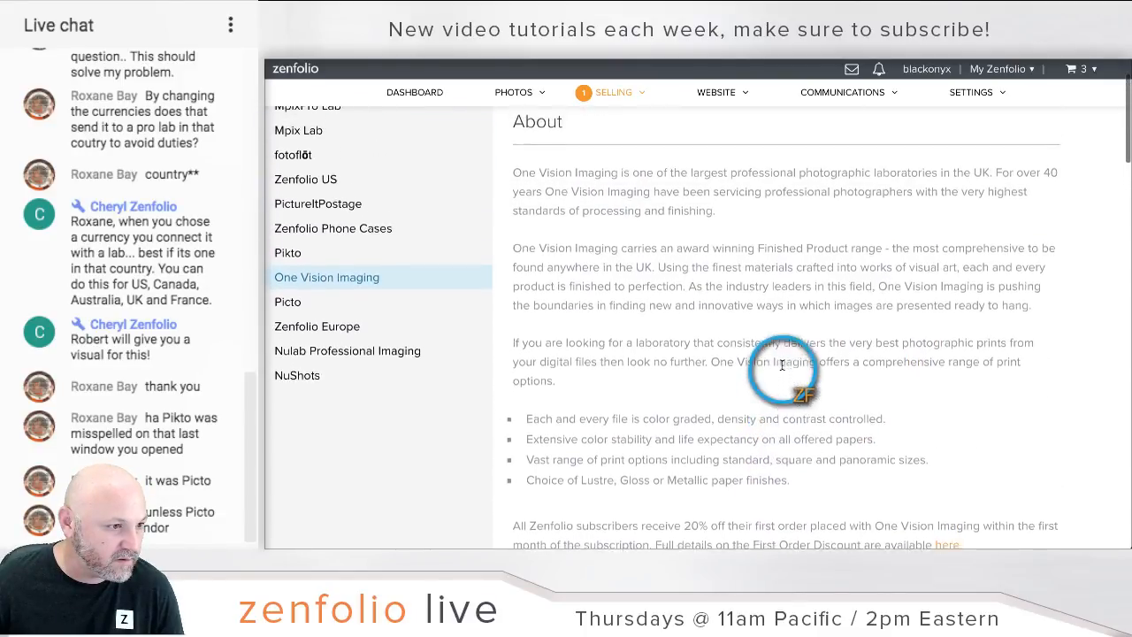
{"action": "scroll", "coordinate": [793, 281], "scroll_direction": "down", "scroll_amount": 10}
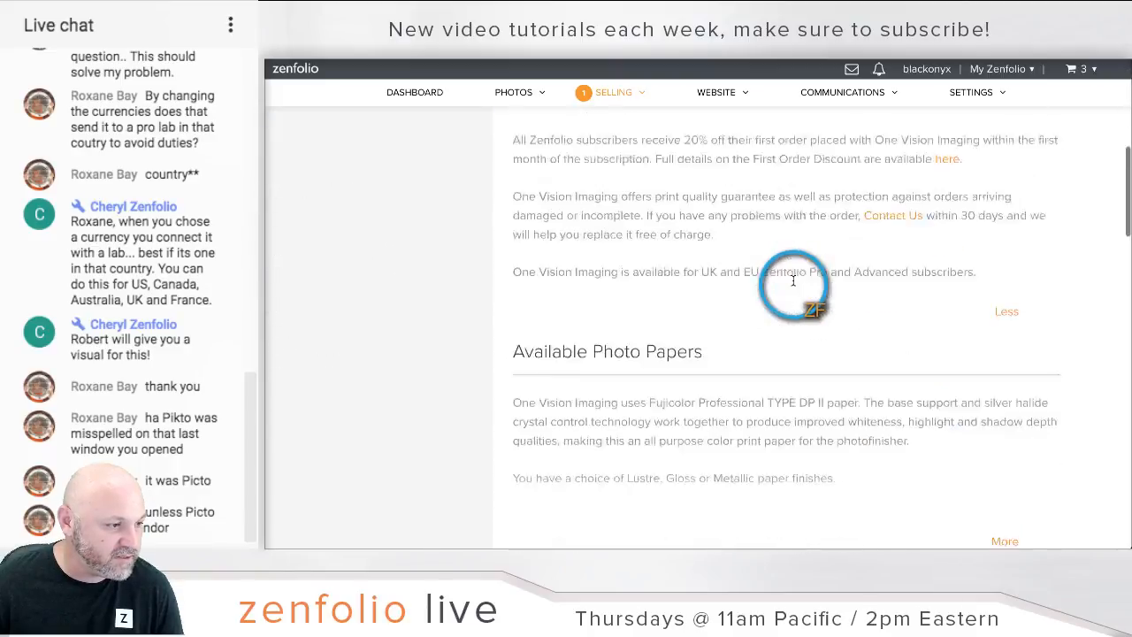
{"action": "scroll", "coordinate": [793, 282], "scroll_direction": "down", "scroll_amount": 18}
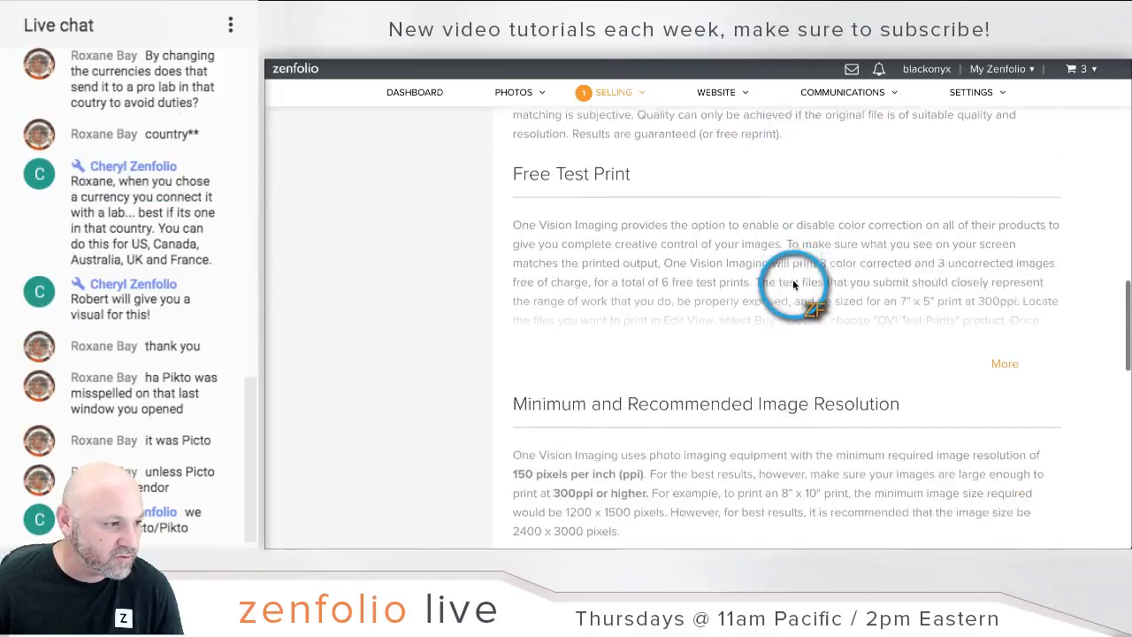
{"action": "scroll", "coordinate": [793, 281], "scroll_direction": "down", "scroll_amount": 19}
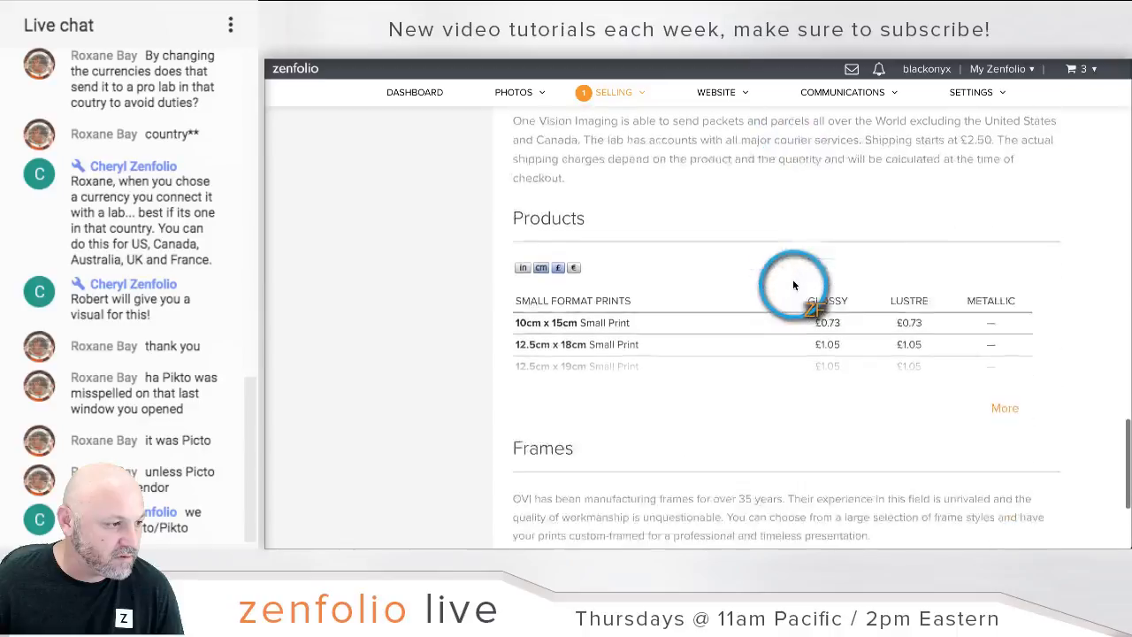
{"action": "scroll", "coordinate": [792, 278], "scroll_direction": "down", "scroll_amount": 5}
{"action": "scroll", "coordinate": [793, 279], "scroll_direction": "up", "scroll_amount": 20}
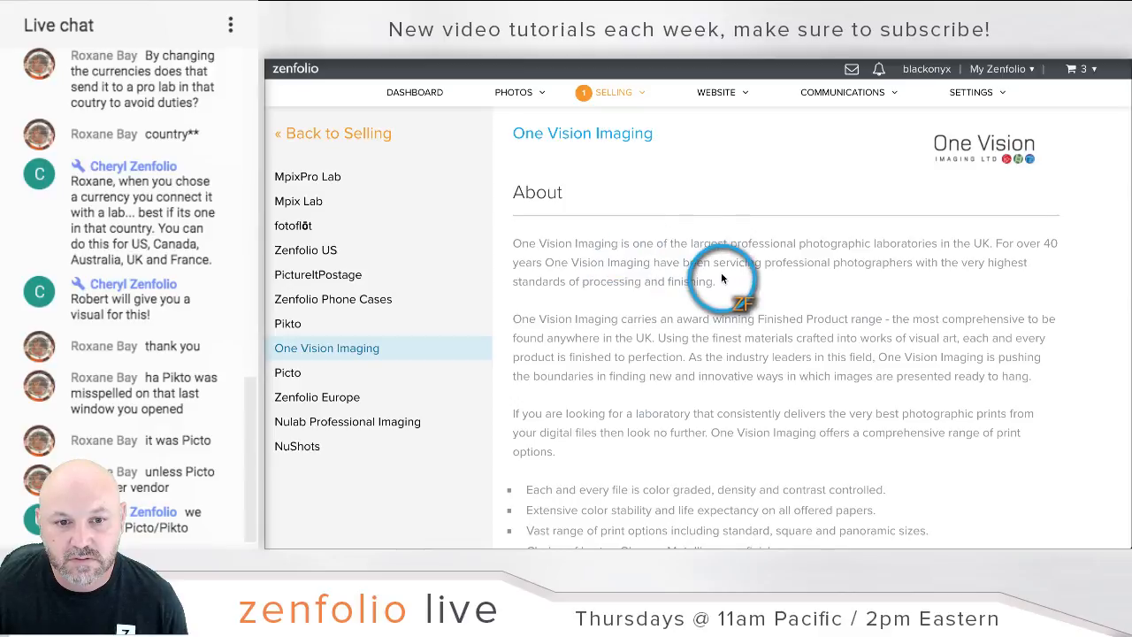
{"action": "scroll", "coordinate": [722, 279], "scroll_direction": "down", "scroll_amount": 2}
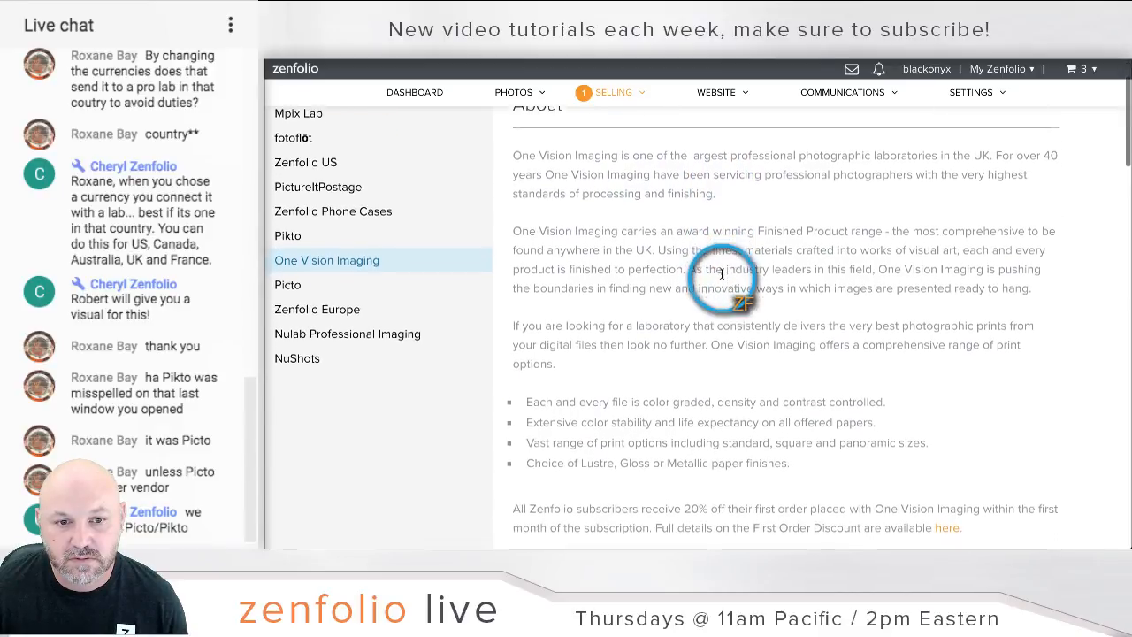
{"action": "scroll", "coordinate": [722, 275], "scroll_direction": "down", "scroll_amount": 2}
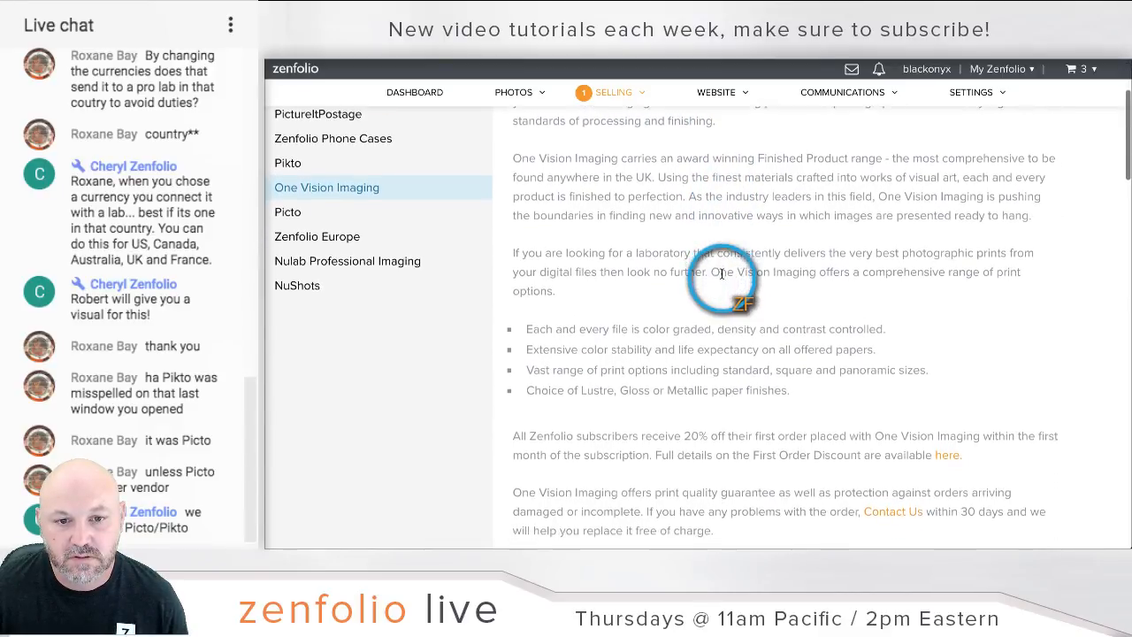
{"action": "scroll", "coordinate": [722, 274], "scroll_direction": "down", "scroll_amount": 2}
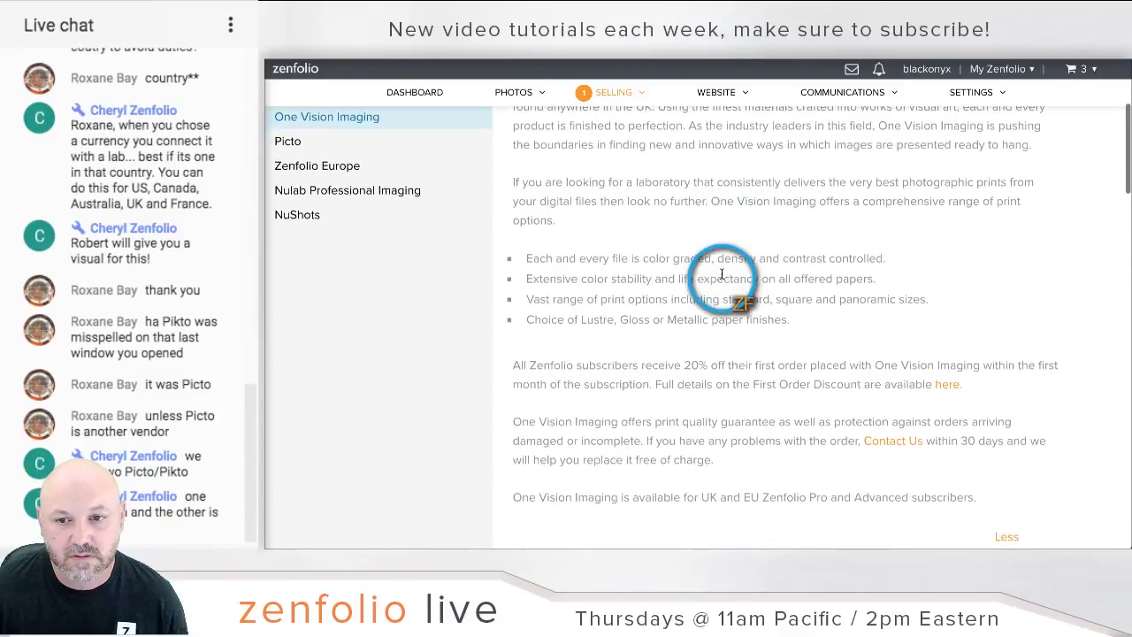
{"action": "scroll", "coordinate": [722, 275], "scroll_direction": "down", "scroll_amount": 2}
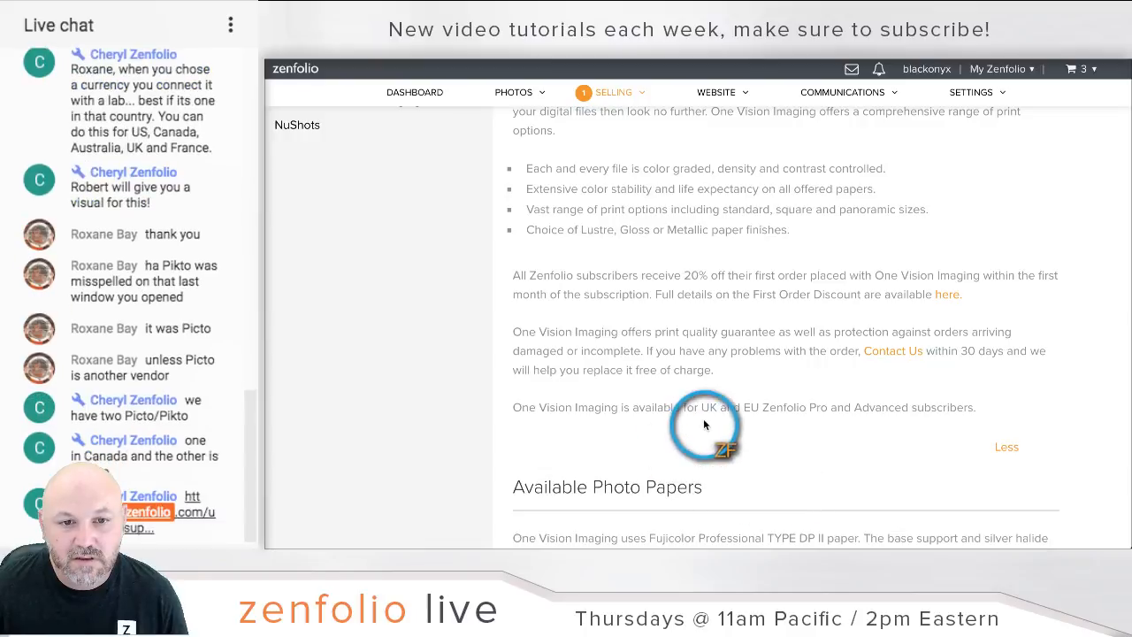
{"action": "left_click_drag", "start_coordinate": [701, 408], "coordinate": [785, 412]}
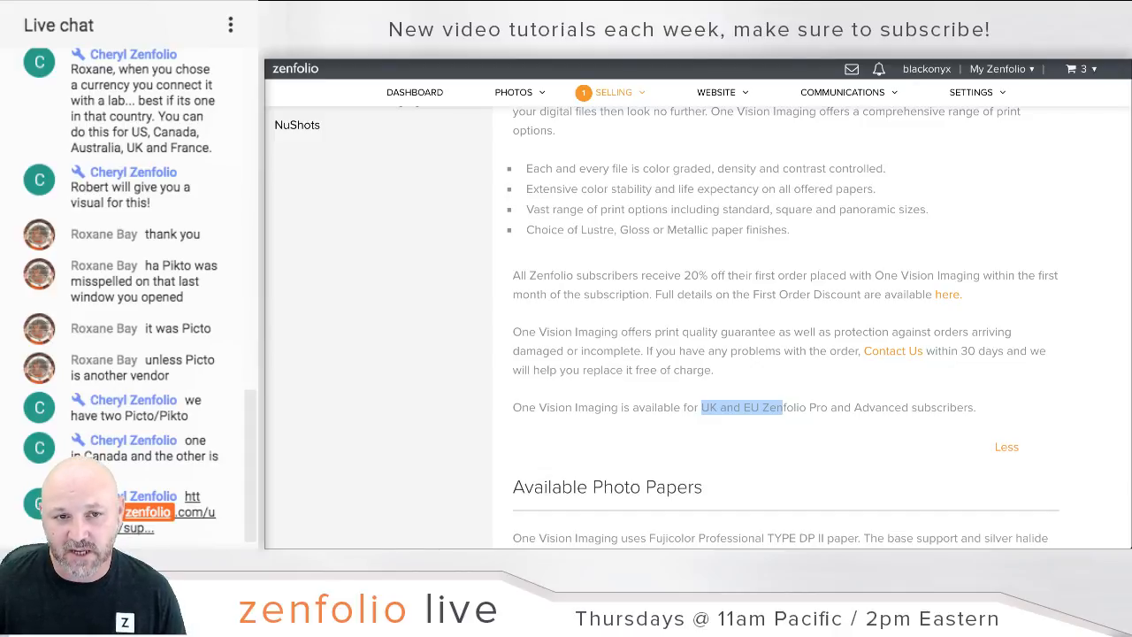
{"action": "scroll", "coordinate": [579, 268], "scroll_direction": "up", "scroll_amount": 4}
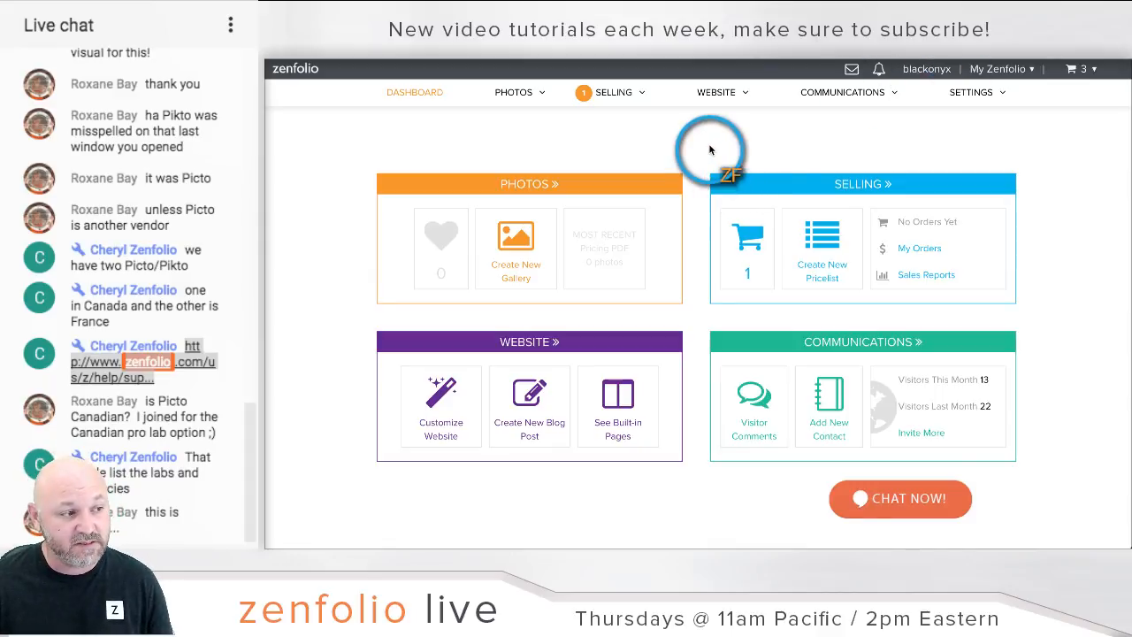
Step: Return to the dashboard and open the My Zenfolio account menu
{"action": "left_click", "coordinate": [429, 100]}
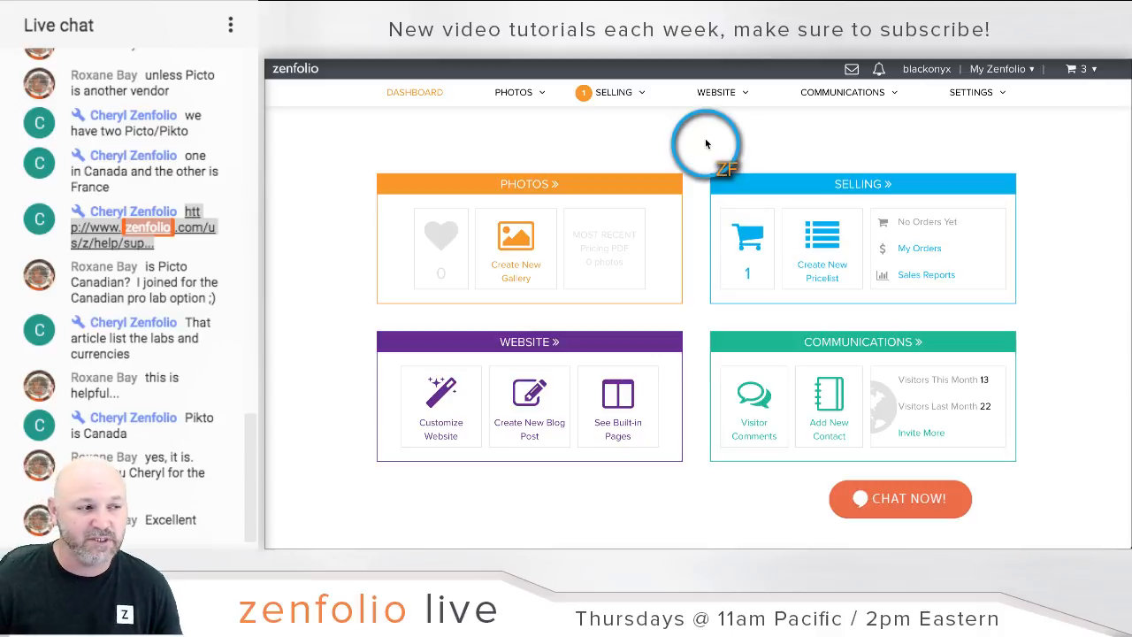
{"action": "left_click", "coordinate": [1008, 68]}
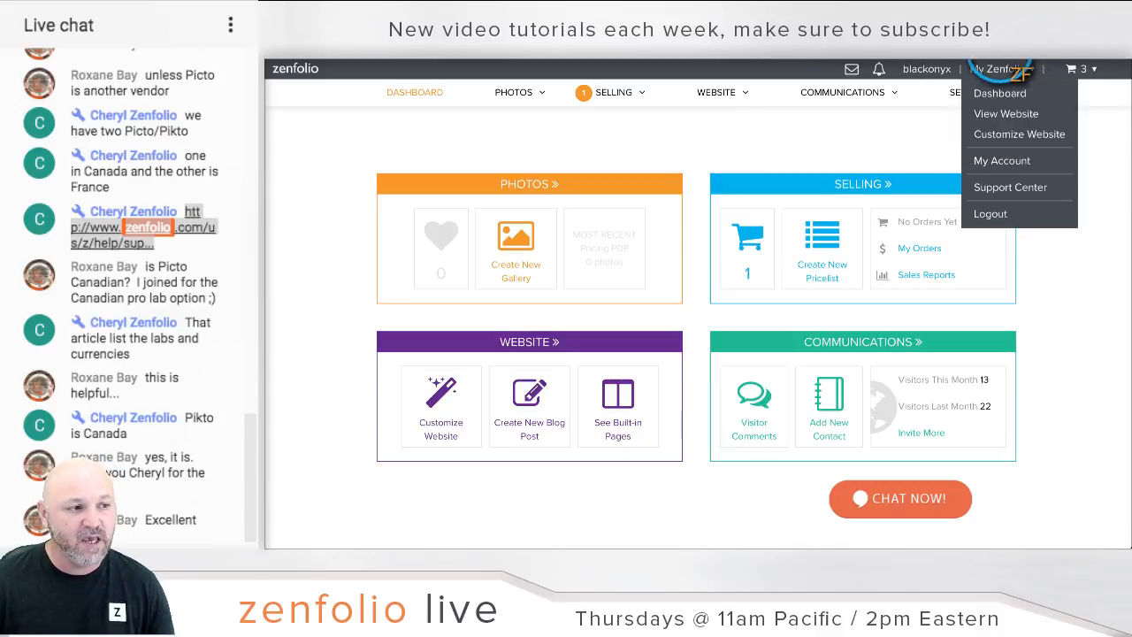
Step: Open the website customizer and load its Themes page in a second browser tab
{"action": "left_click", "coordinate": [1005, 135]}
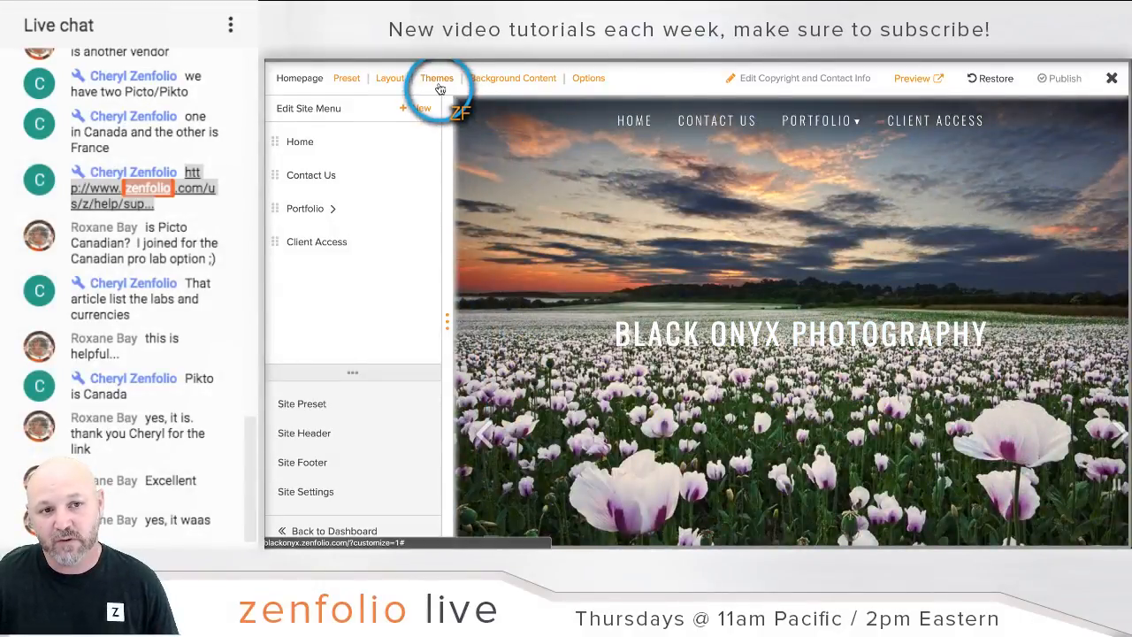
{"action": "right_click", "coordinate": [439, 89]}
{"action": "left_click", "coordinate": [464, 91]}
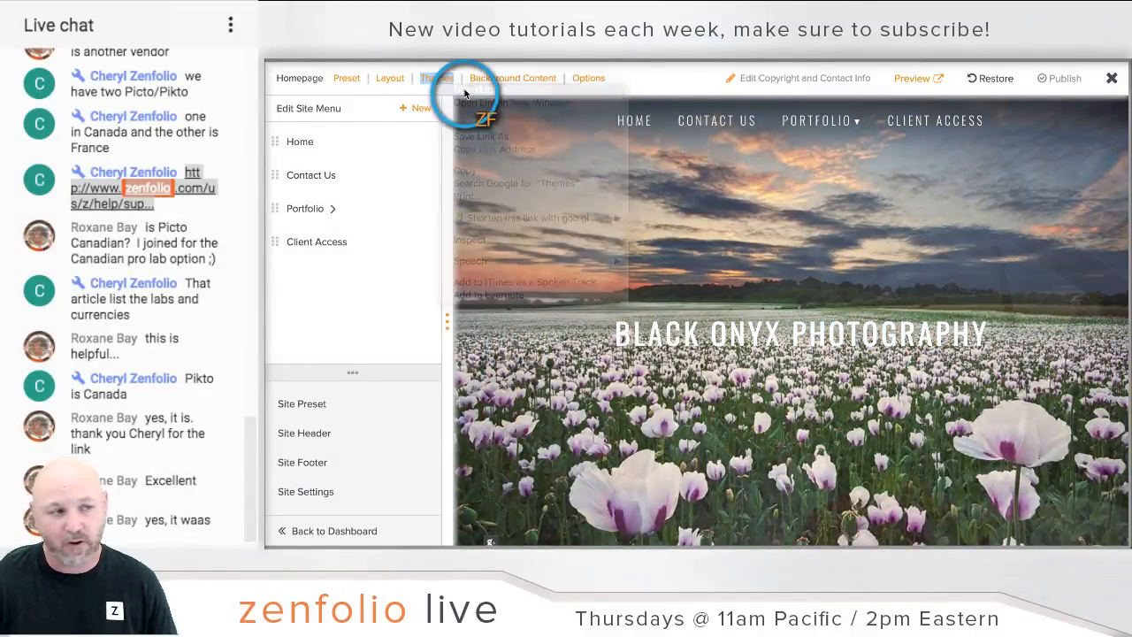
{"action": "left_click", "coordinate": [597, 31]}
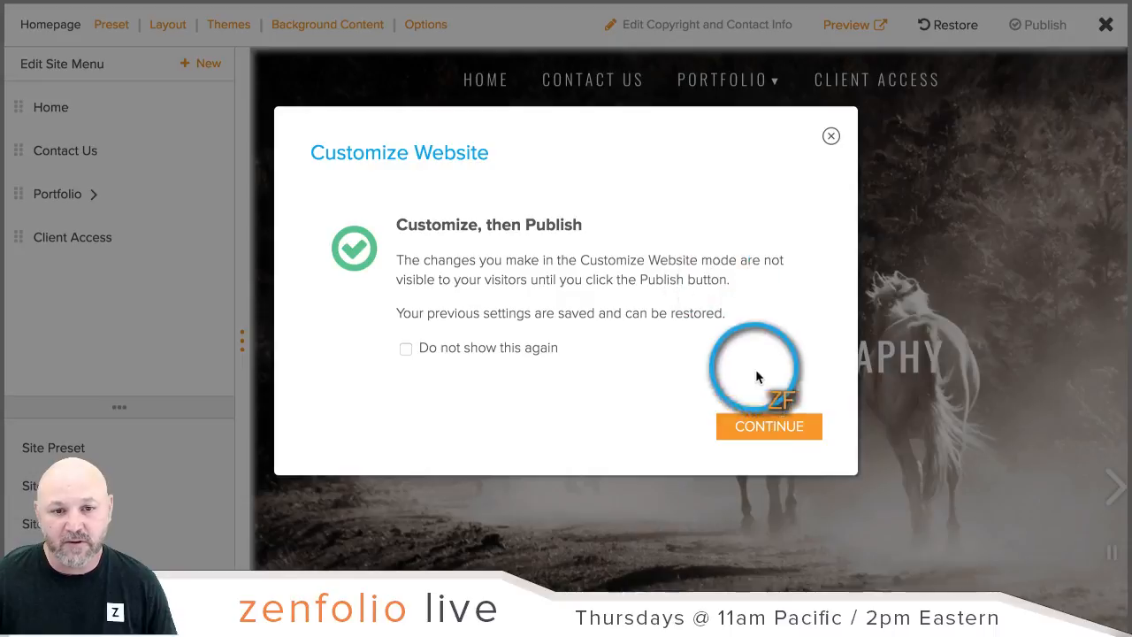
Step: Dismiss the Customize, then Publish notice and close the theme chooser without changing themes
{"action": "left_click", "coordinate": [757, 422]}
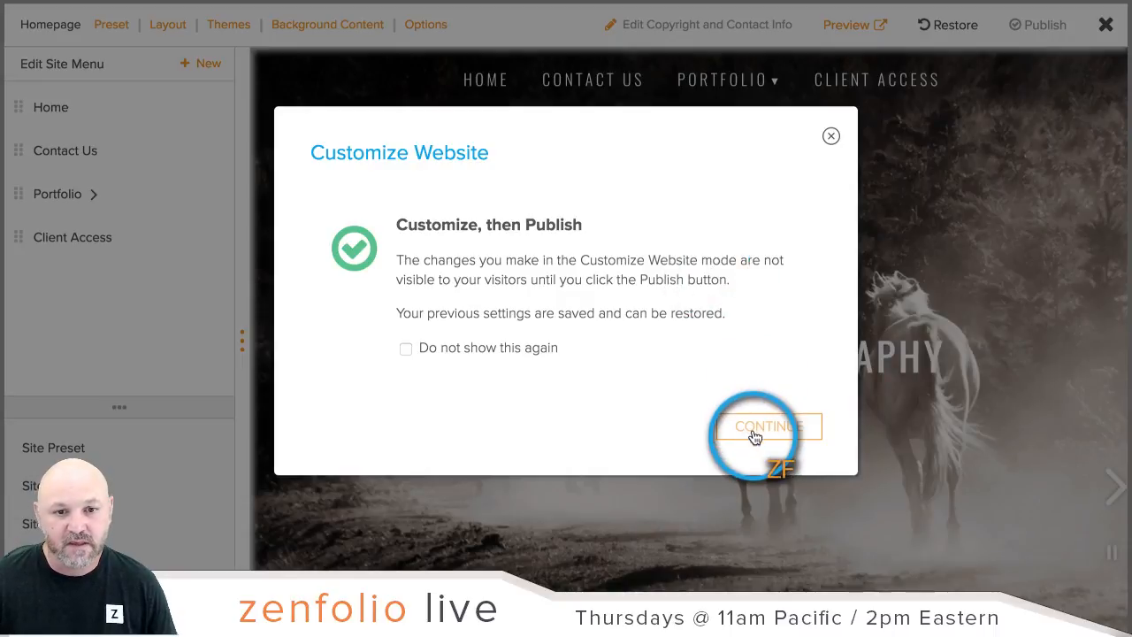
{"action": "left_click", "coordinate": [237, 33]}
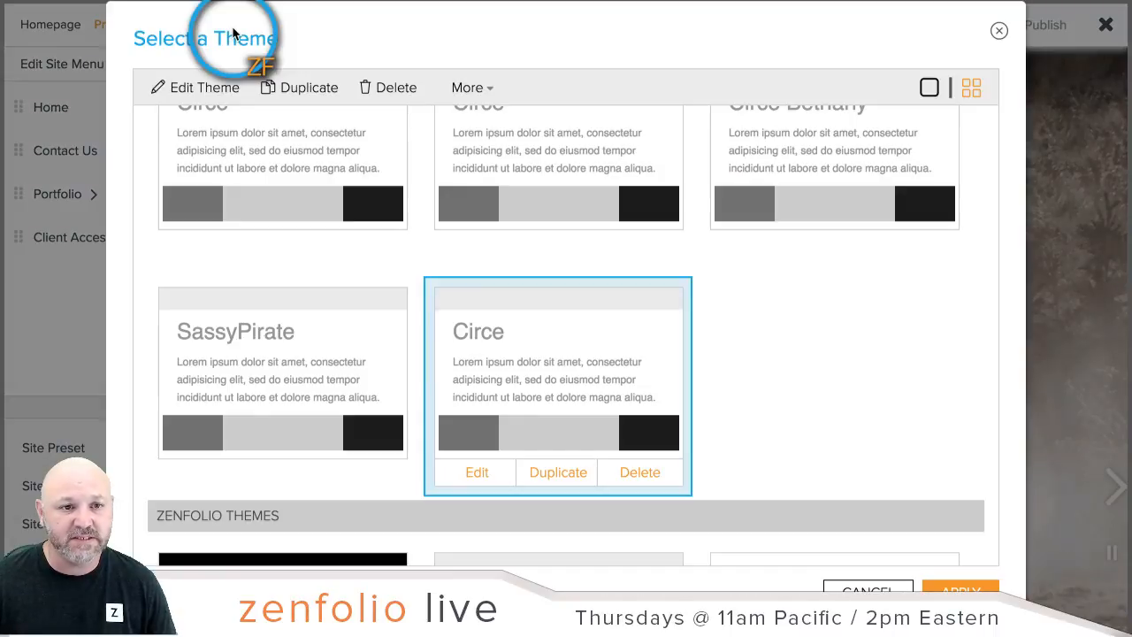
{"action": "left_click", "coordinate": [451, 99]}
{"action": "left_click", "coordinate": [451, 99]}
{"action": "left_click", "coordinate": [451, 99]}
{"action": "left_click", "coordinate": [580, 64]}
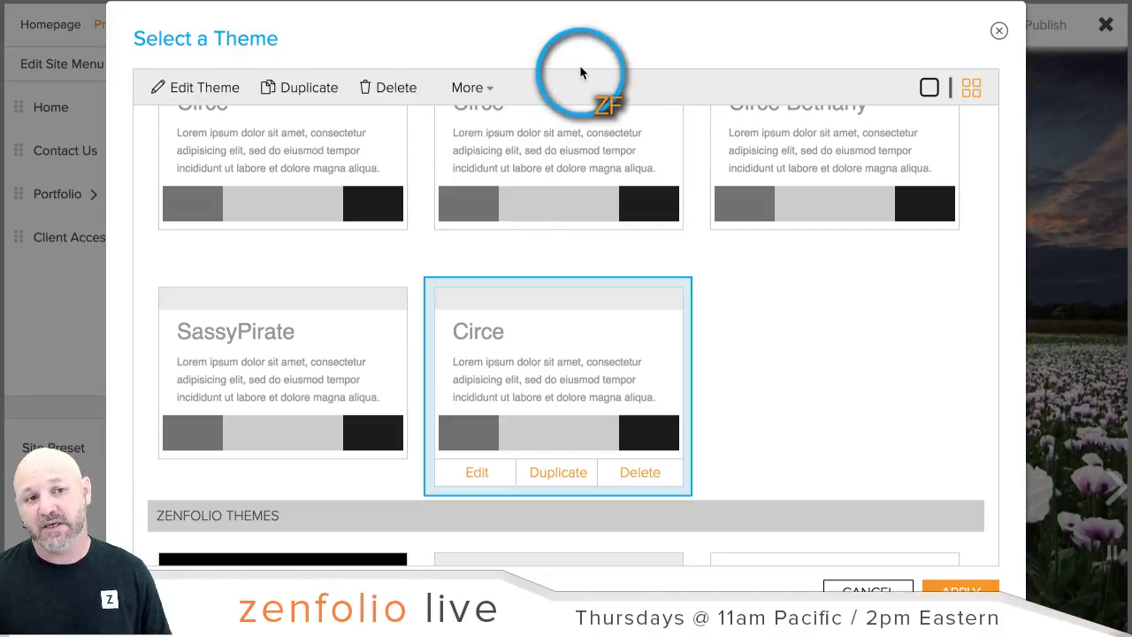
{"action": "left_click", "coordinate": [1000, 33]}
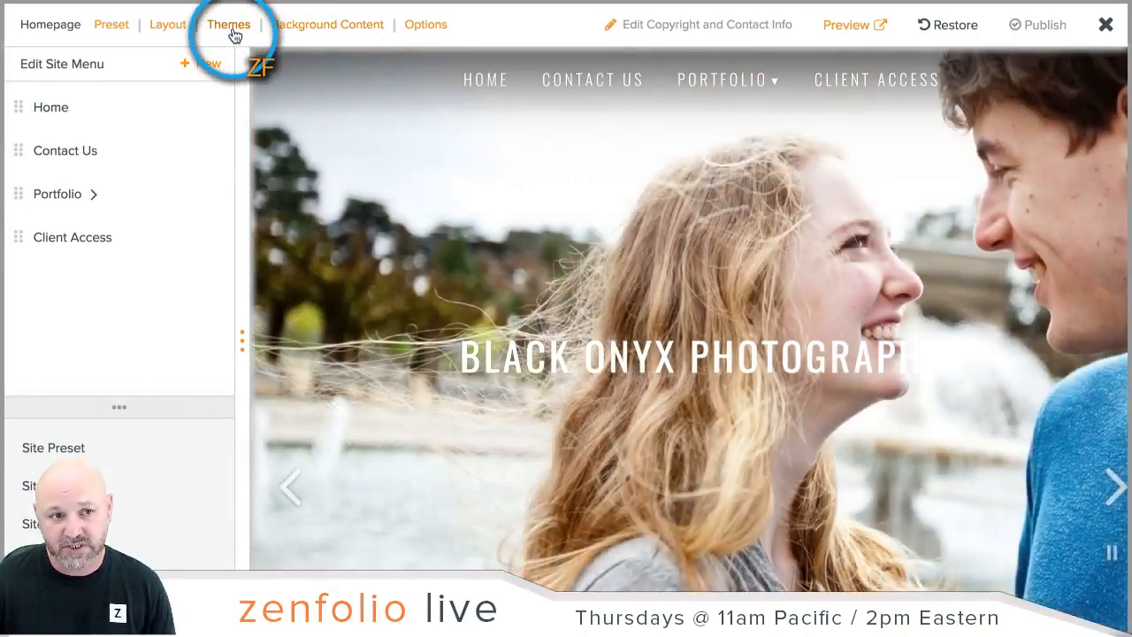
Step: Export the SassyPirate theme as SassyPirate2.ztheme into Todays Screenshots
{"action": "left_click", "coordinate": [232, 27]}
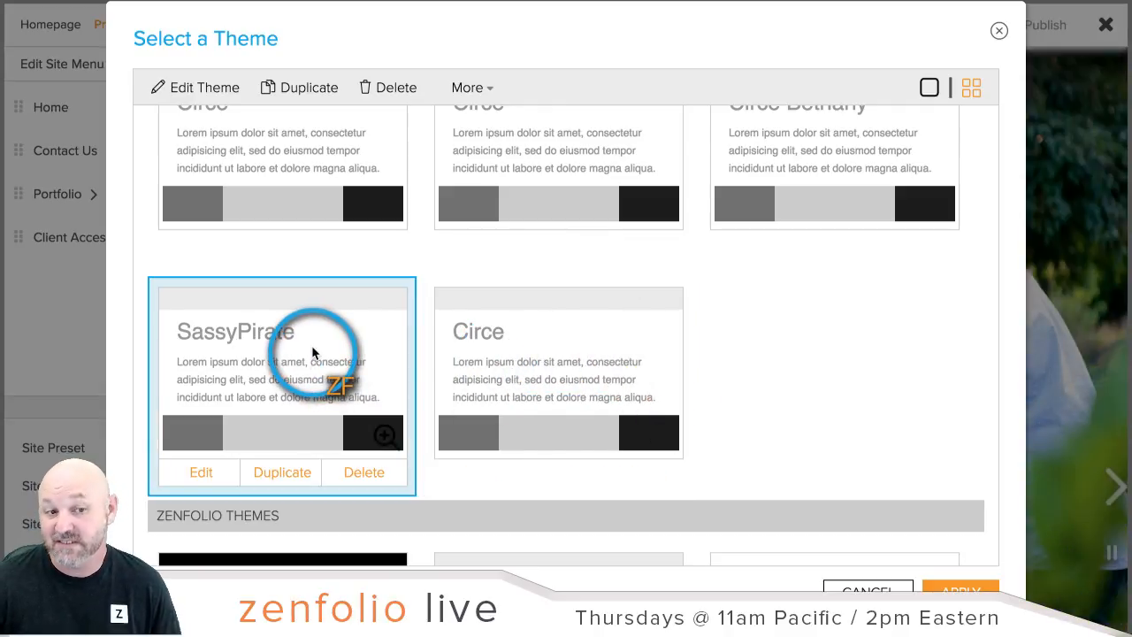
{"action": "left_click", "coordinate": [489, 88]}
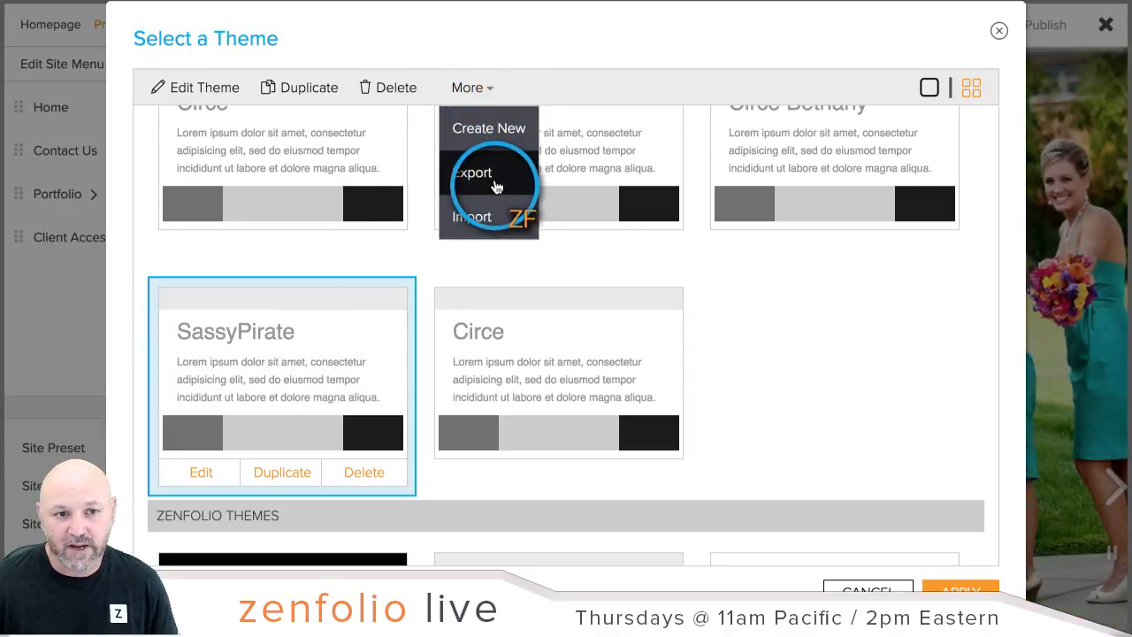
{"action": "left_click", "coordinate": [495, 186]}
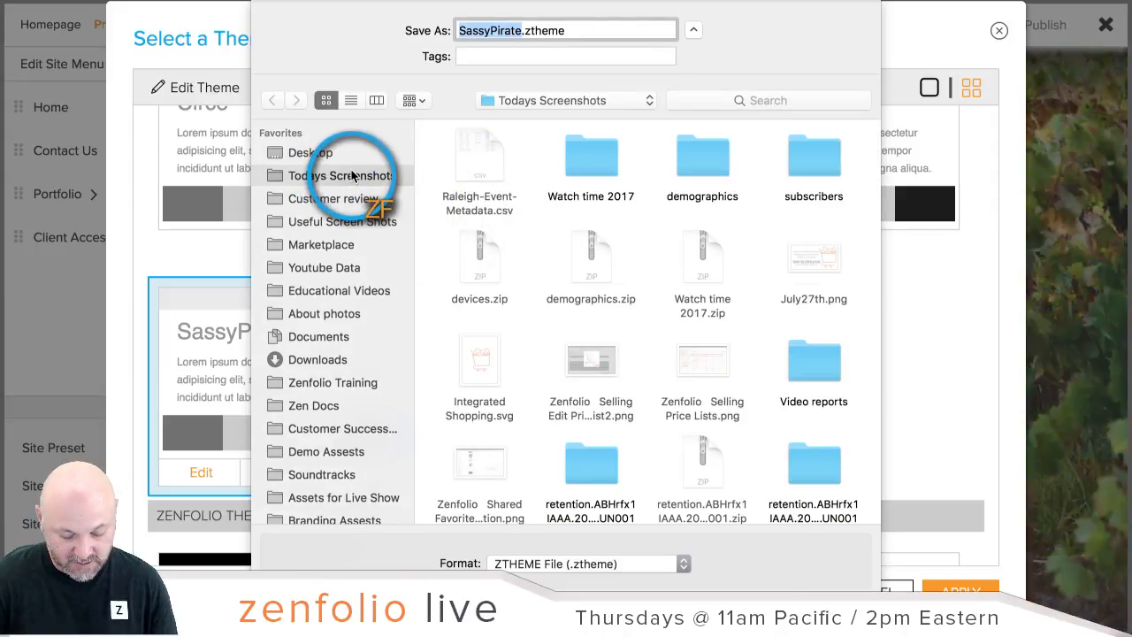
{"action": "key", "text": "Right"}
{"action": "type", "text": "2"}
{"action": "key", "text": "Return"}
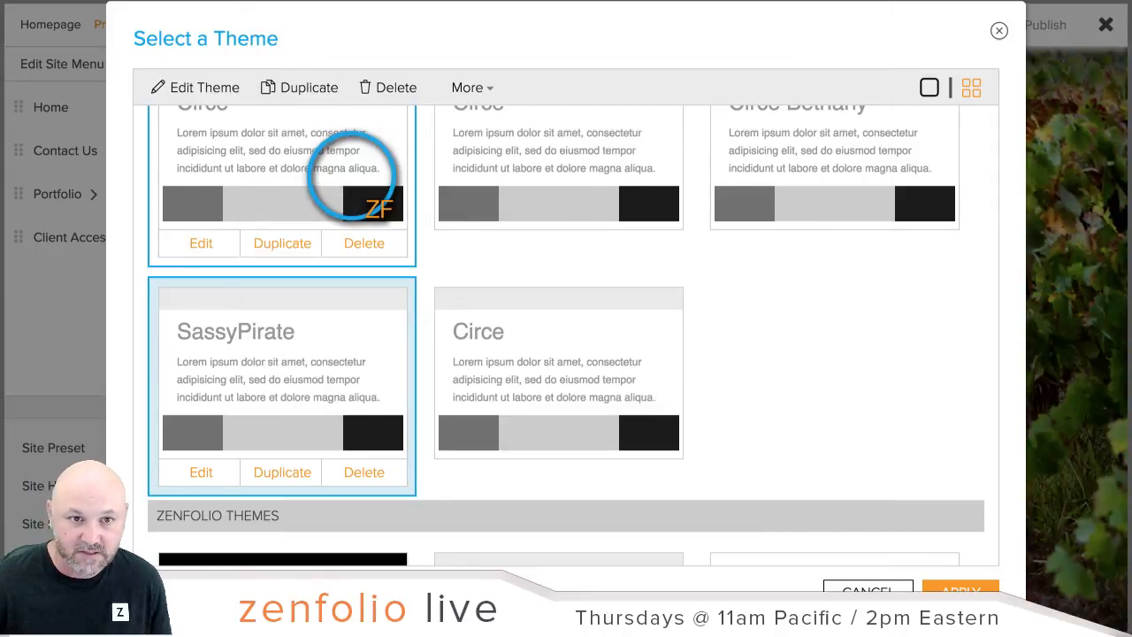
{"action": "left_click", "coordinate": [843, 576]}
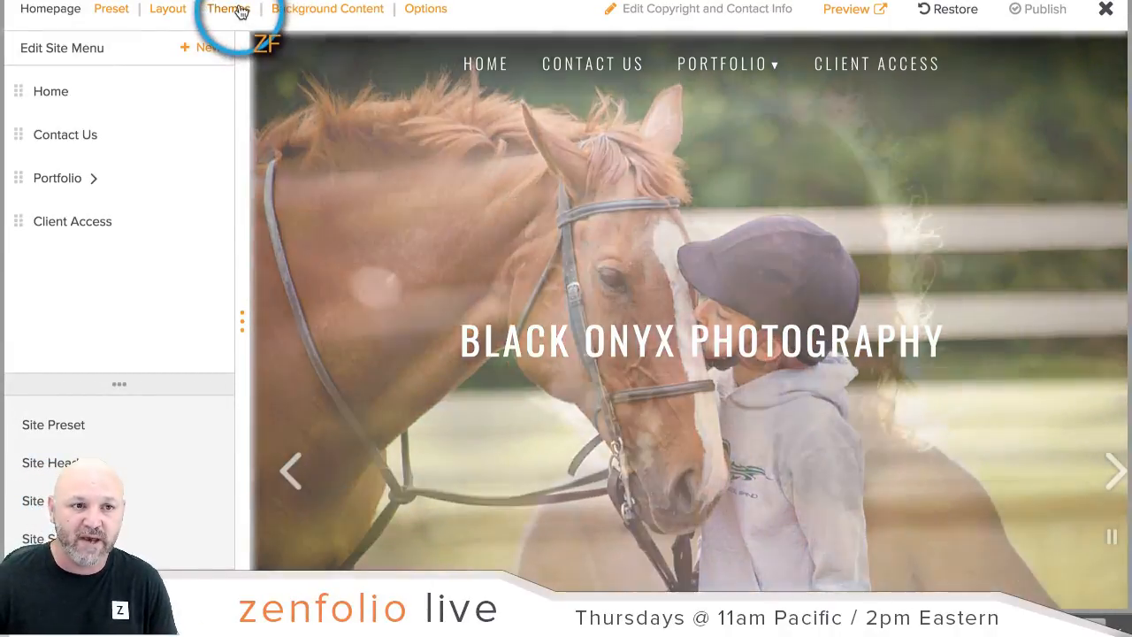
Step: Import SassyPirate2.ztheme from Todays Screenshots and apply the resulting SassyPirate theme
{"action": "left_click", "coordinate": [240, 12]}
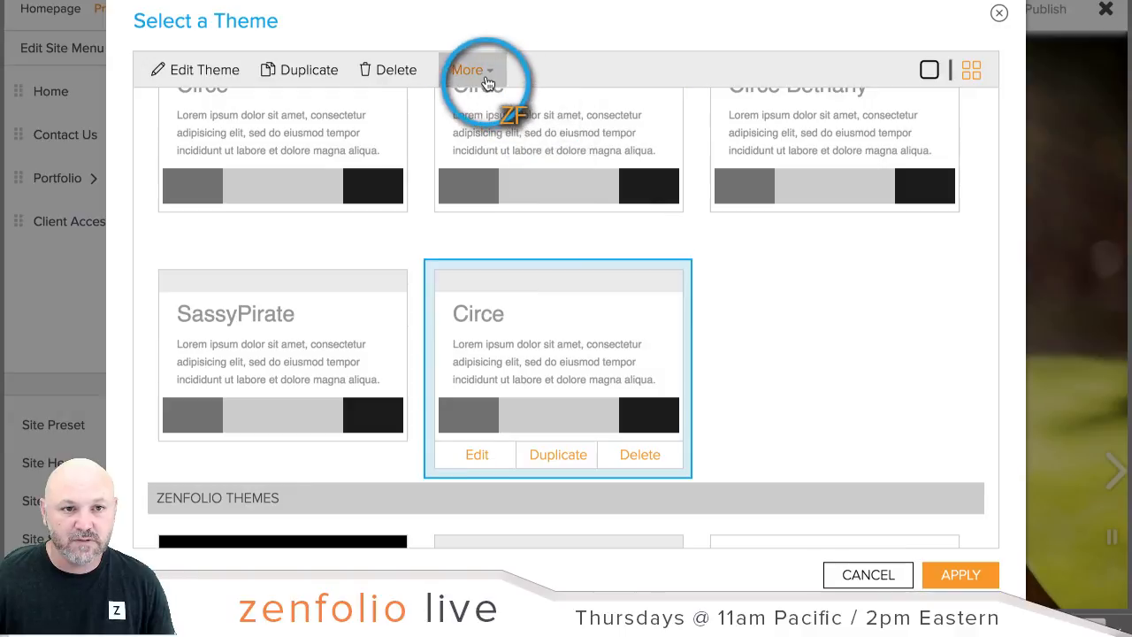
{"action": "left_click", "coordinate": [487, 80]}
{"action": "left_click", "coordinate": [477, 198]}
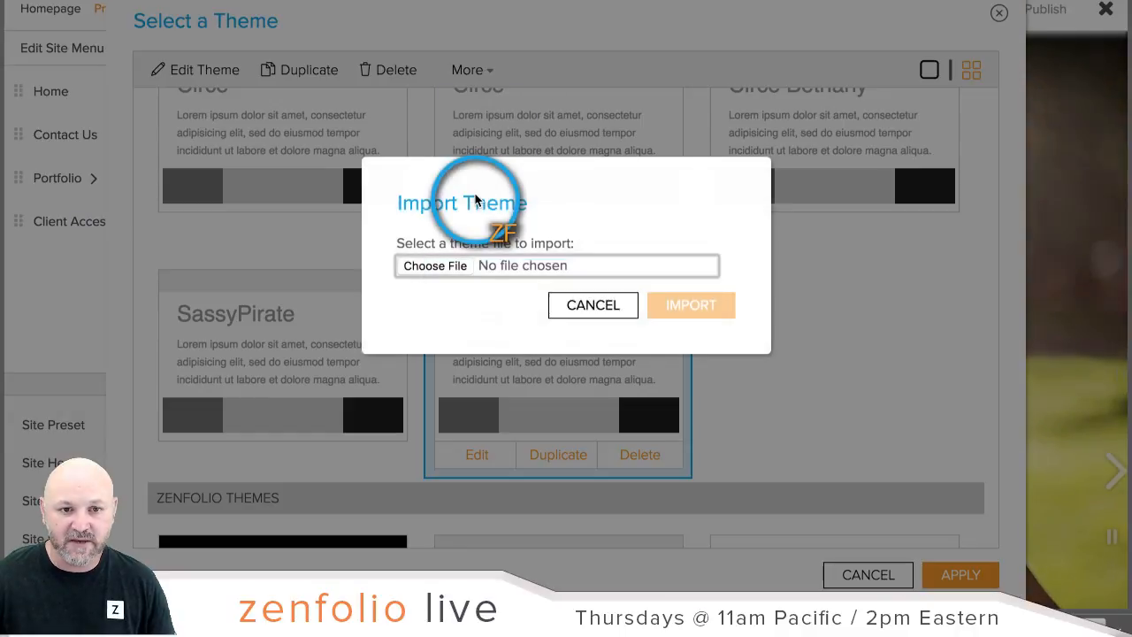
{"action": "left_click", "coordinate": [434, 266]}
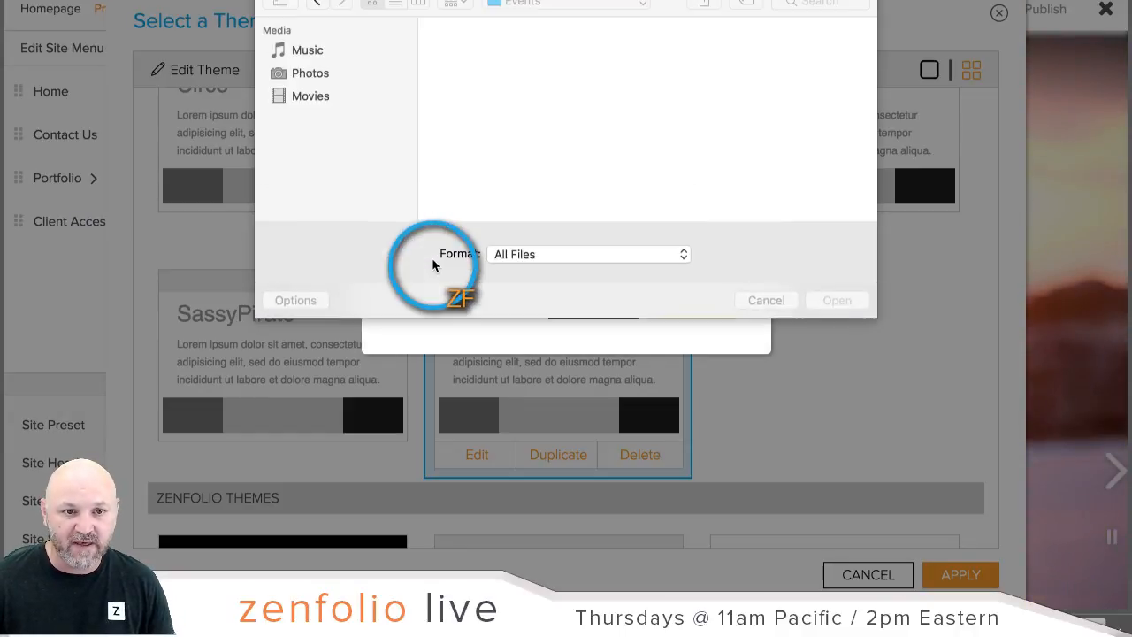
{"action": "left_click", "coordinate": [343, 97]}
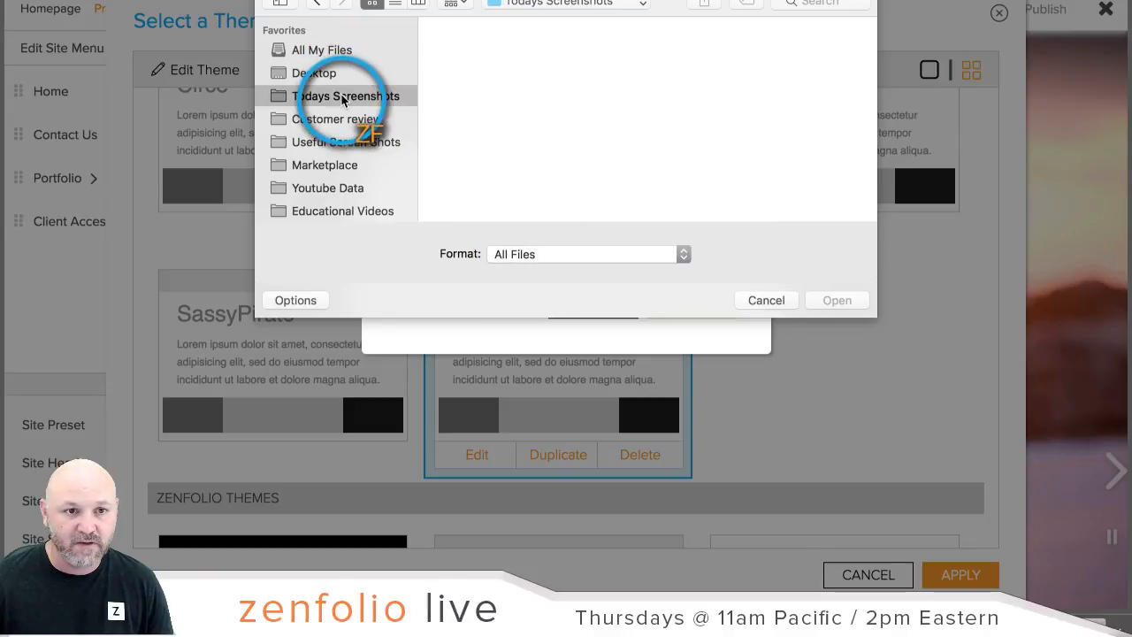
{"action": "left_click", "coordinate": [483, 97]}
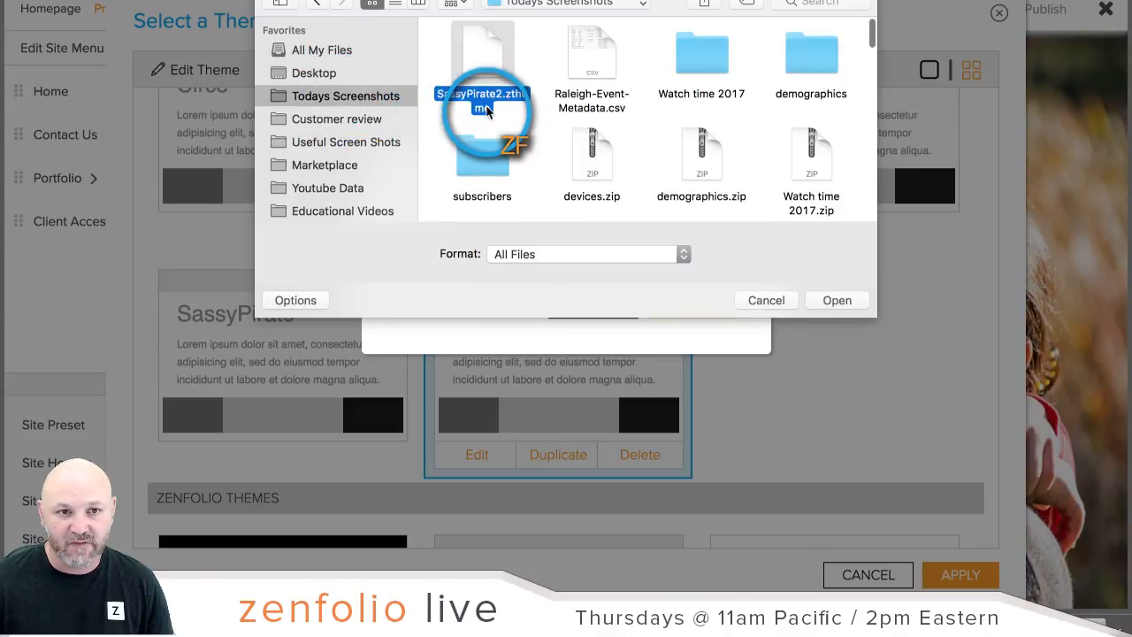
{"action": "left_click", "coordinate": [845, 299]}
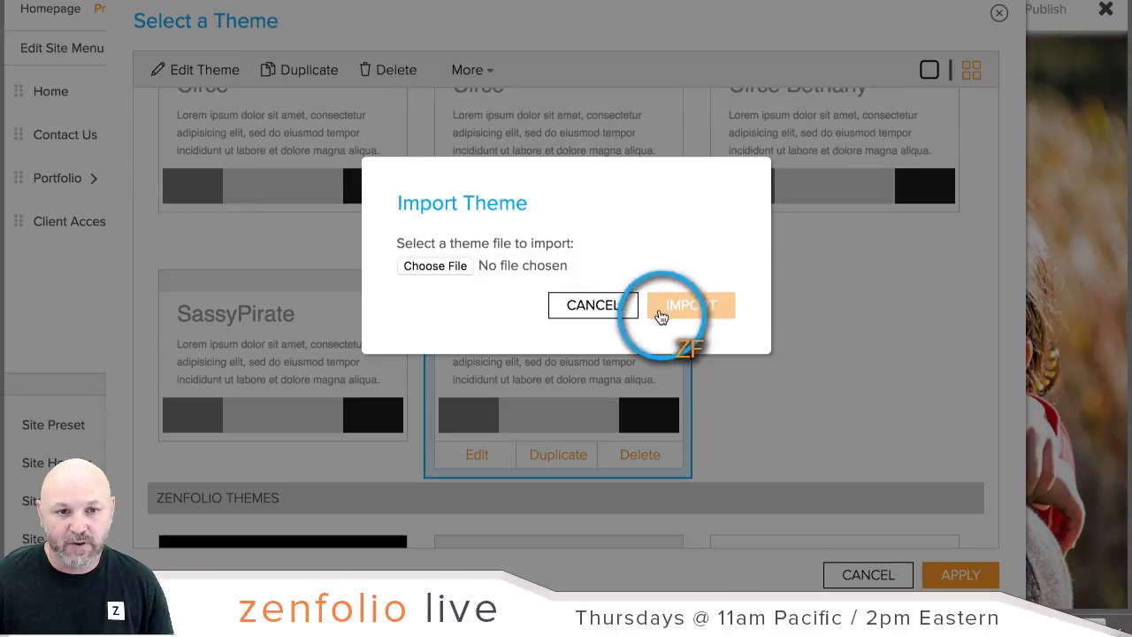
{"action": "left_click", "coordinate": [692, 310]}
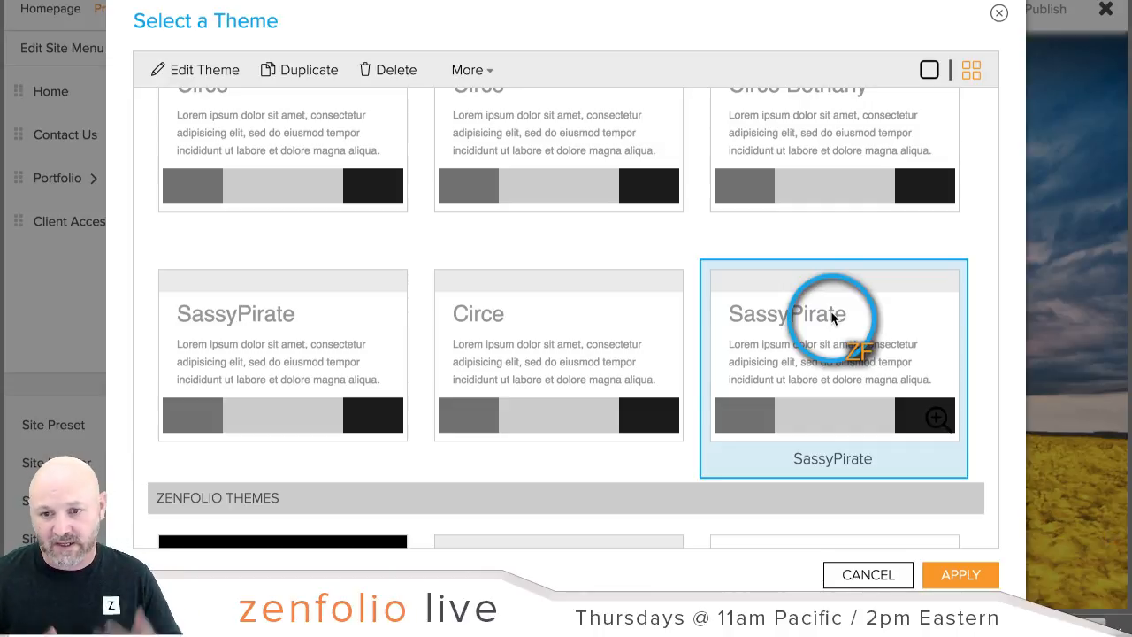
{"action": "left_click", "coordinate": [967, 571]}
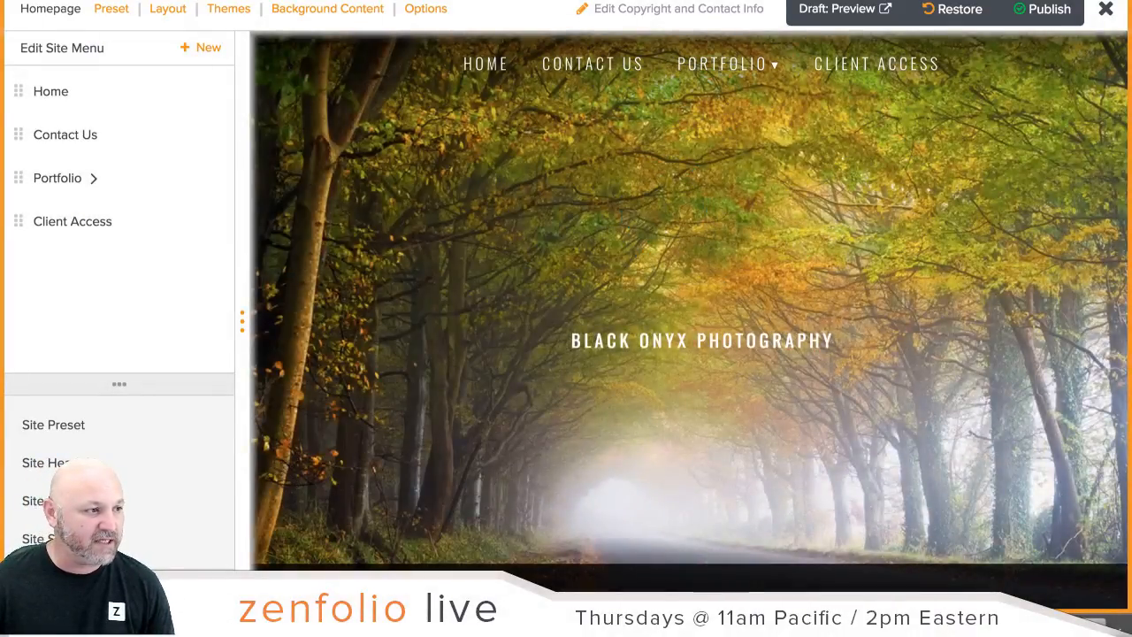
Step: Go back to the original editor tab and exit the customizer to the Dashboard
{"action": "left_click", "coordinate": [566, 1]}
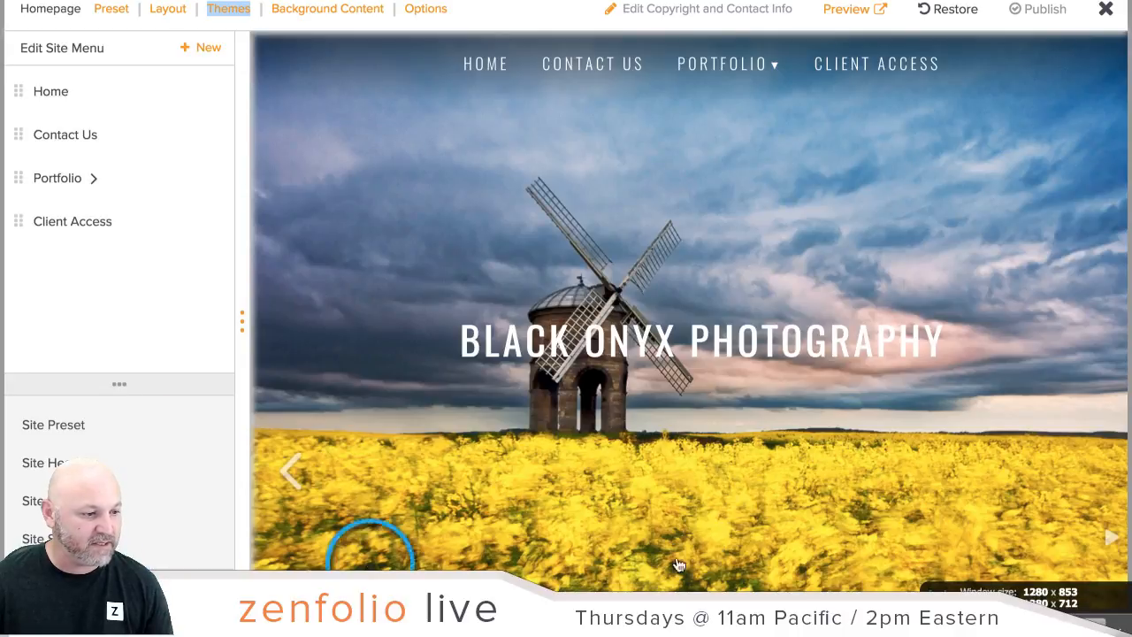
{"action": "left_click", "coordinate": [1115, 635]}
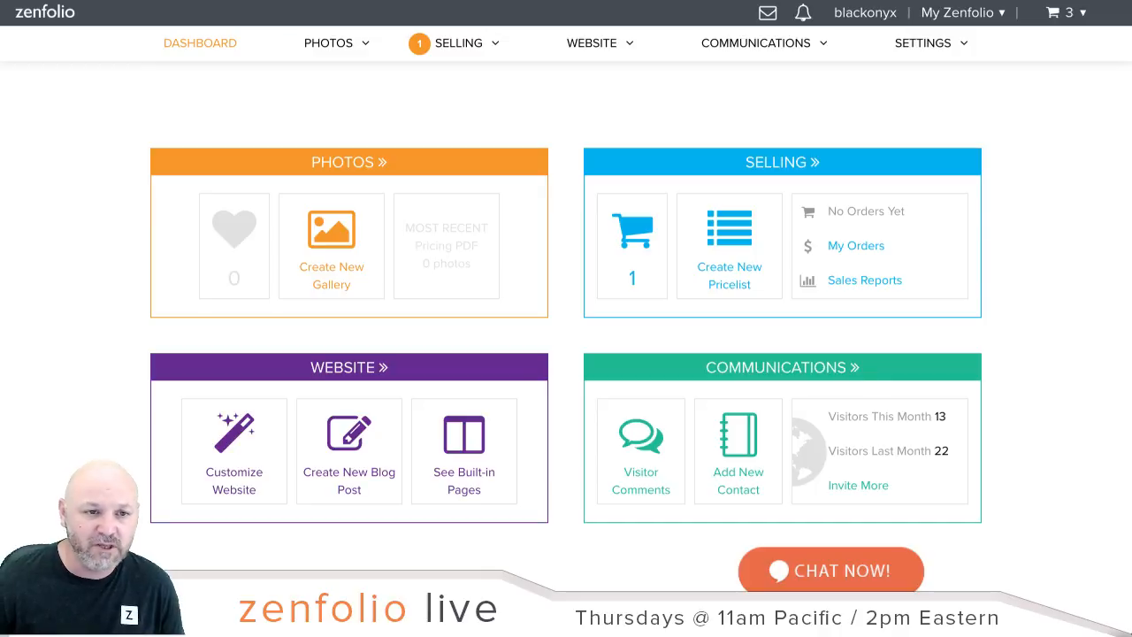
Step: In the photo organizer, collapse Clients, expand Portfolio, and open Landscapes then Engagements
{"action": "left_click", "coordinate": [364, 160]}
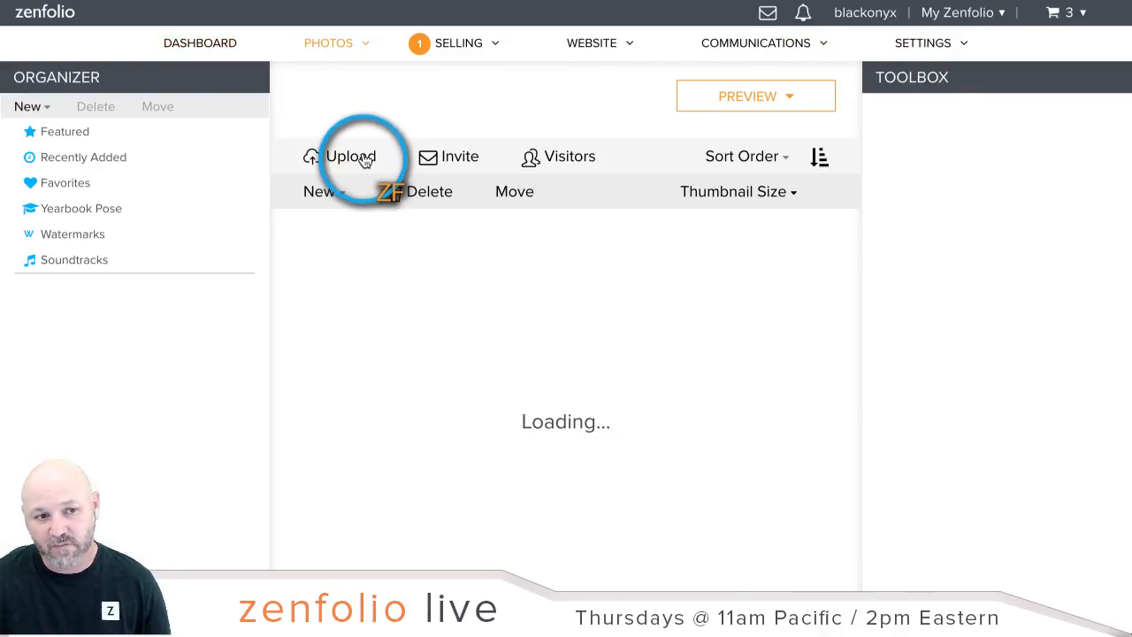
{"action": "left_click", "coordinate": [13, 391]}
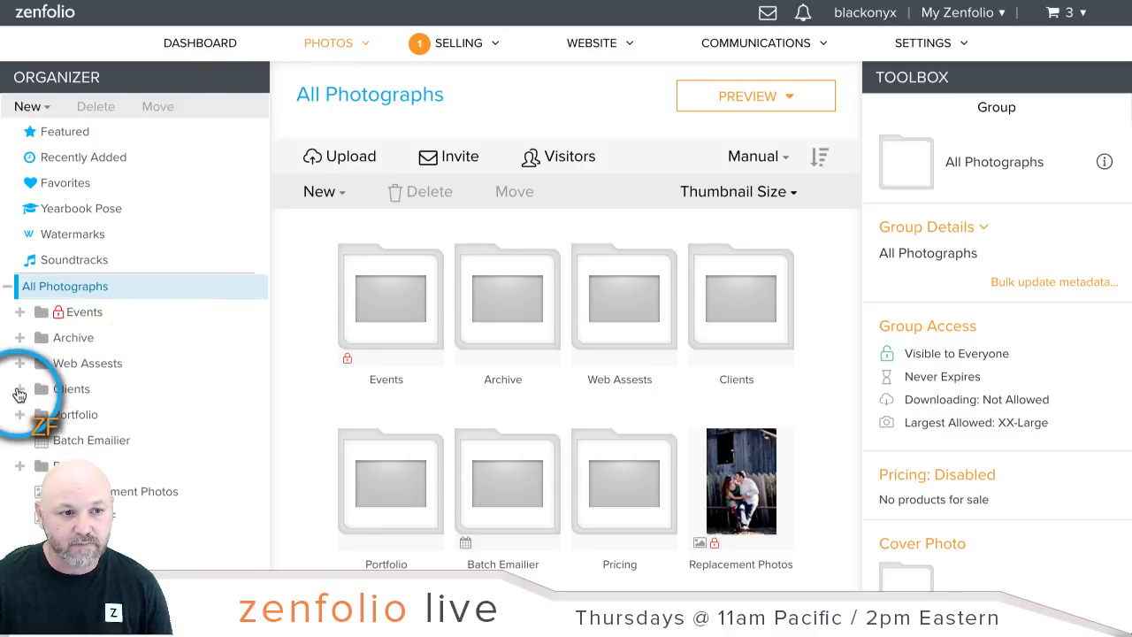
{"action": "scroll", "coordinate": [159, 376], "scroll_direction": "down", "scroll_amount": 1}
{"action": "left_click", "coordinate": [22, 352]}
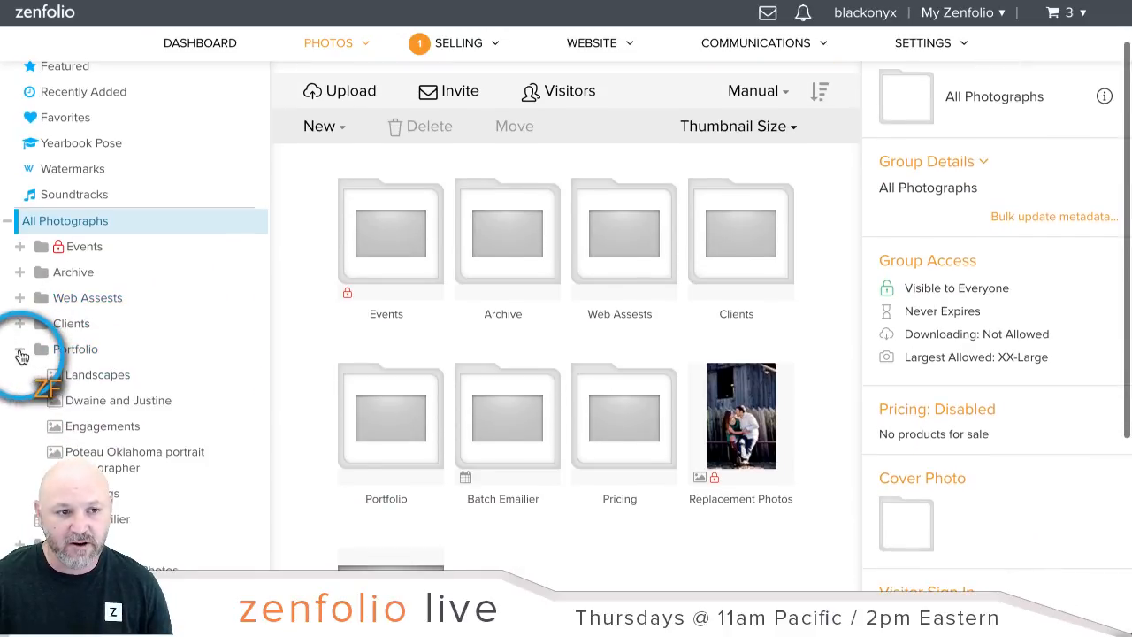
{"action": "scroll", "coordinate": [145, 340], "scroll_direction": "down", "scroll_amount": 1}
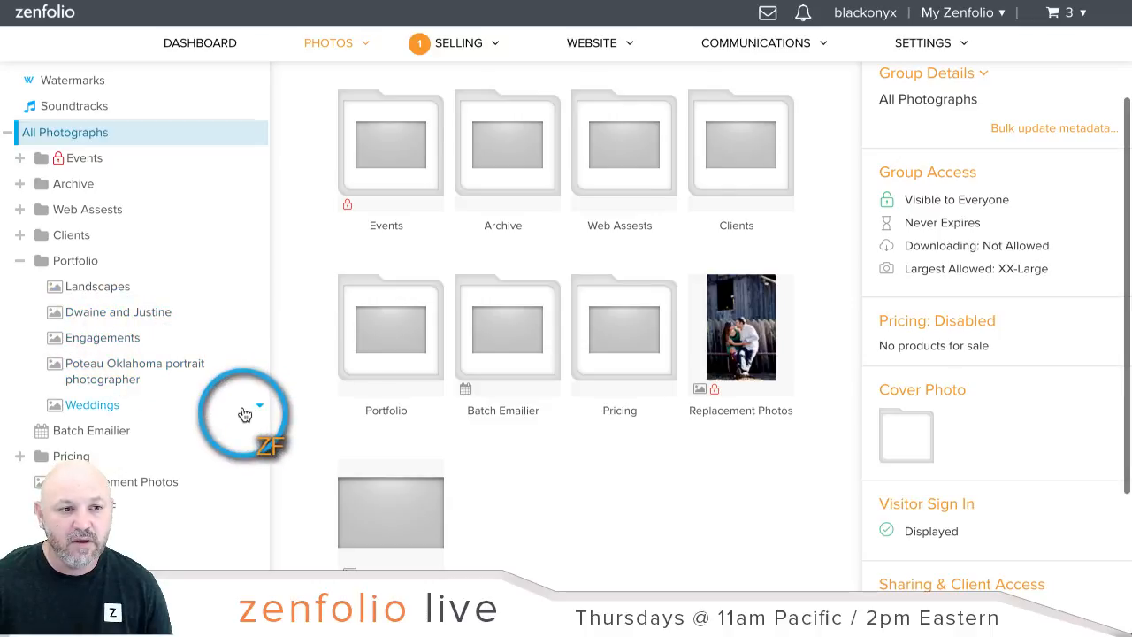
{"action": "left_click", "coordinate": [101, 288]}
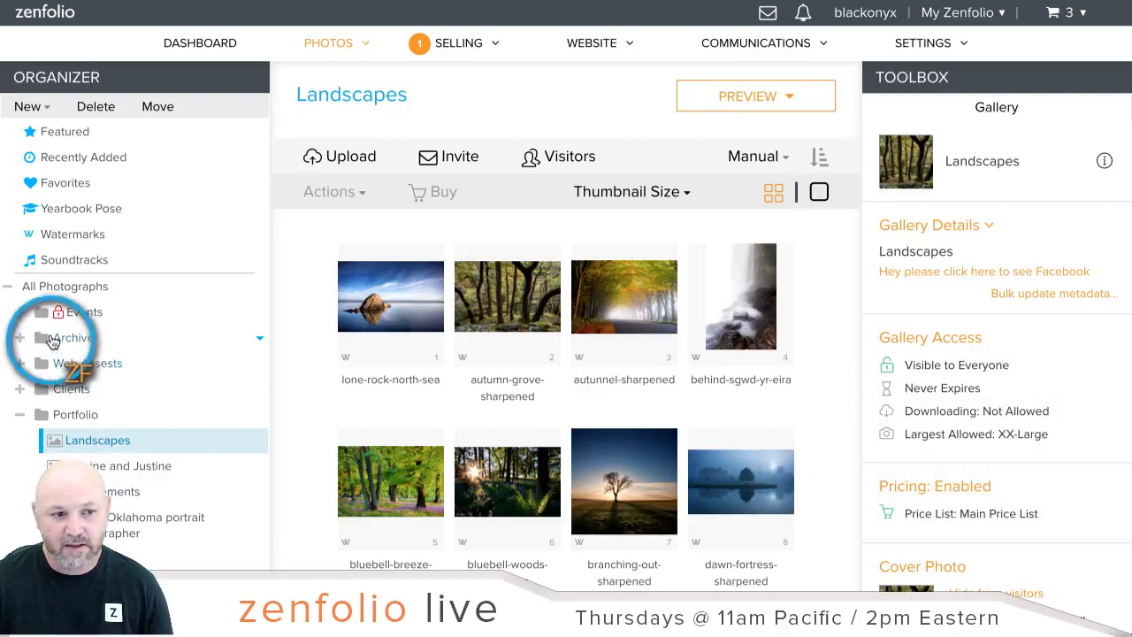
{"action": "scroll", "coordinate": [53, 343], "scroll_direction": "down", "scroll_amount": 5}
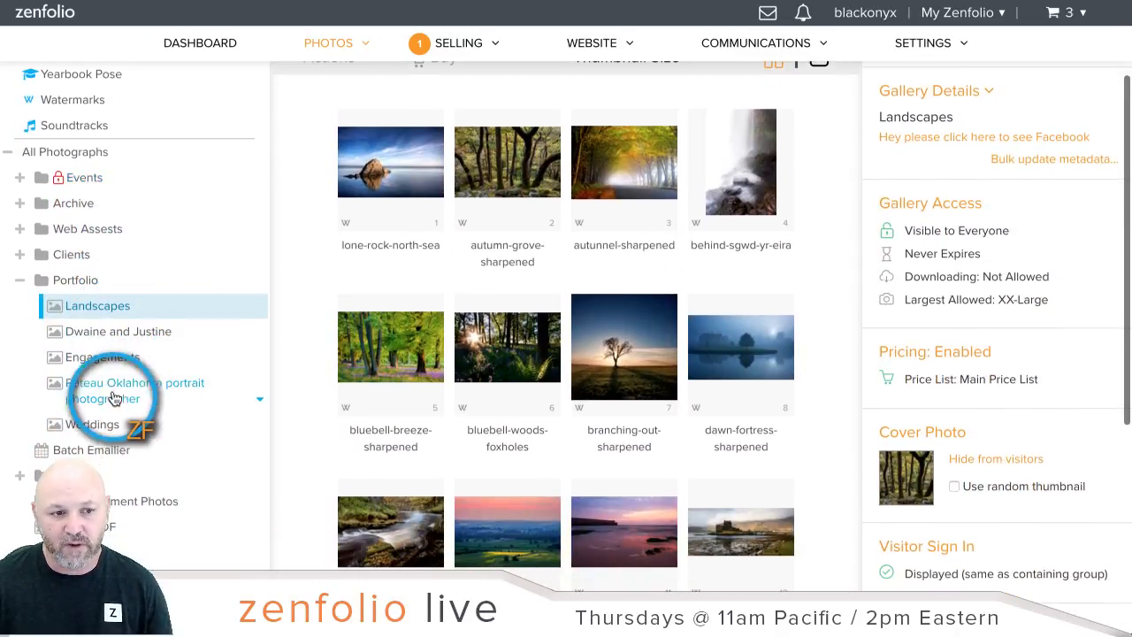
{"action": "left_click", "coordinate": [97, 358]}
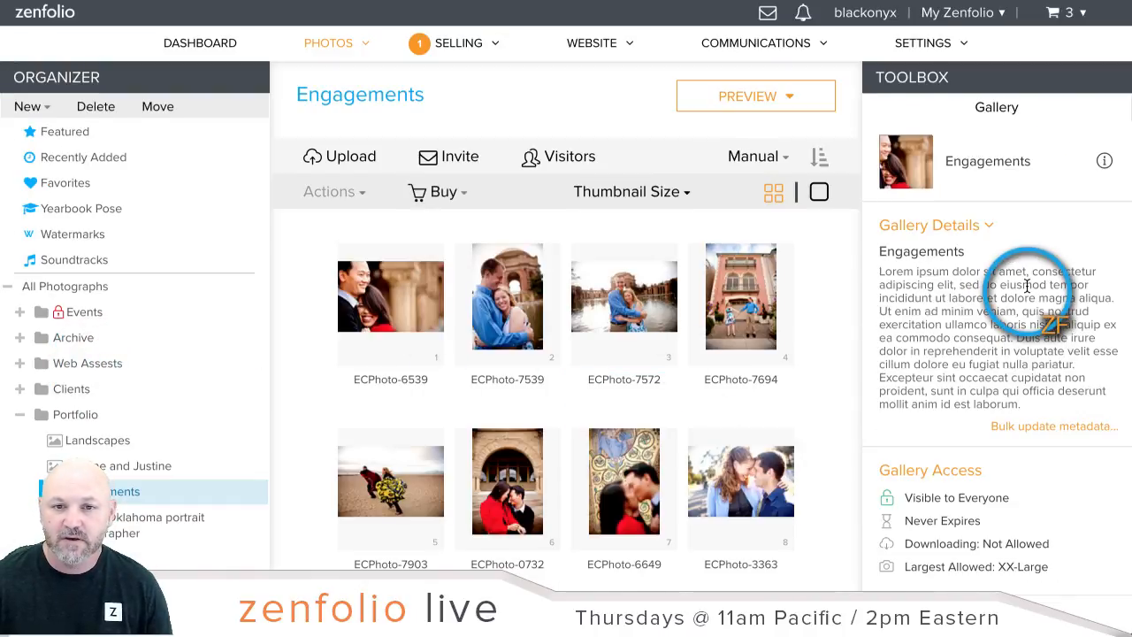
{"action": "scroll", "coordinate": [1026, 285], "scroll_direction": "down", "scroll_amount": 3}
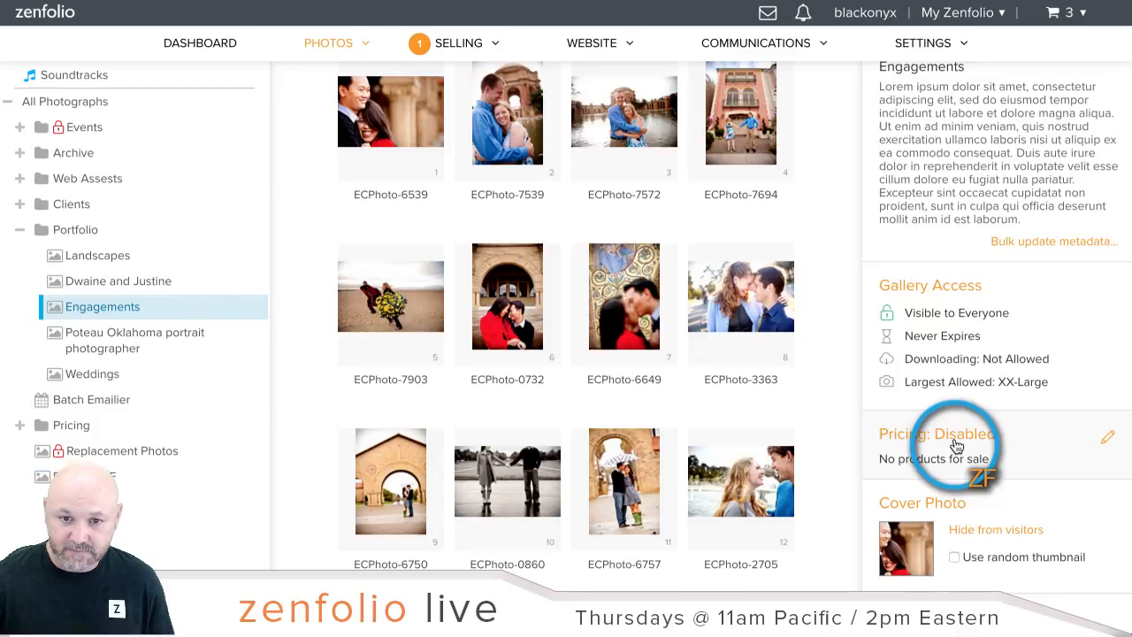
Step: Check the Engagements gallery's disabled pricing settings and close them unchanged
{"action": "left_click", "coordinate": [955, 446]}
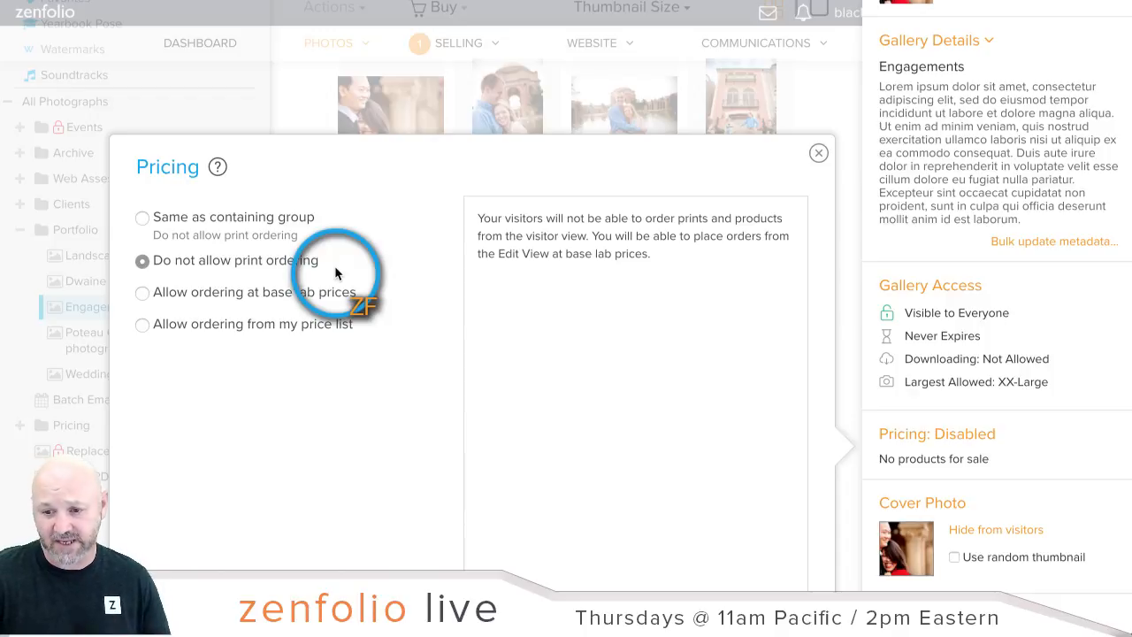
{"action": "left_click", "coordinate": [819, 153]}
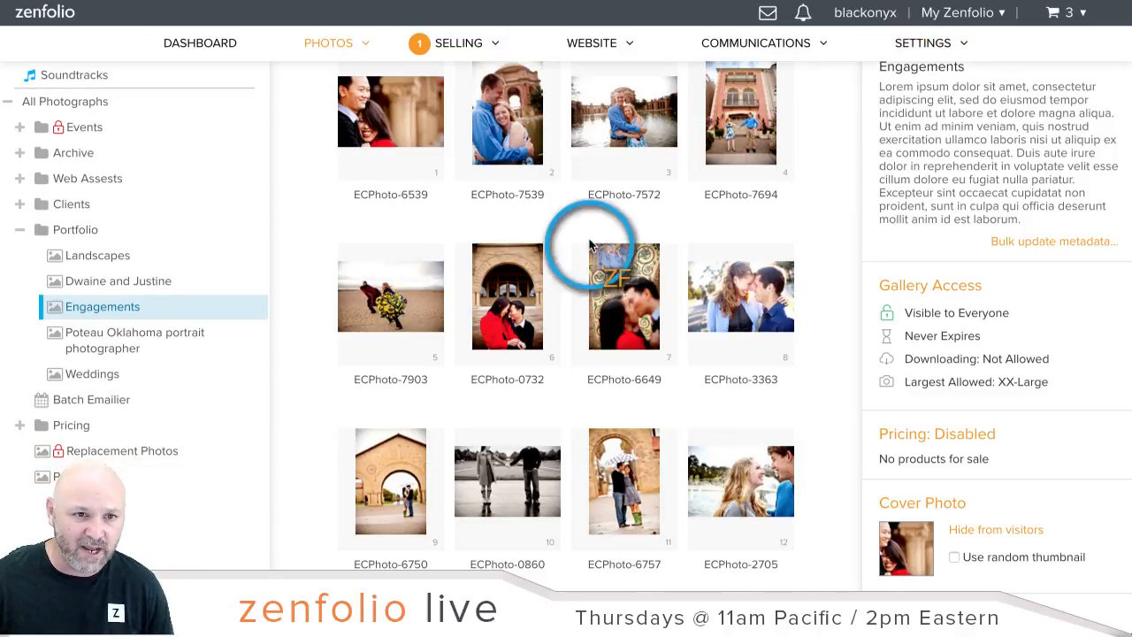
{"action": "scroll", "coordinate": [559, 301], "scroll_direction": "up", "scroll_amount": 3}
{"action": "scroll", "coordinate": [559, 303], "scroll_direction": "down", "scroll_amount": 1}
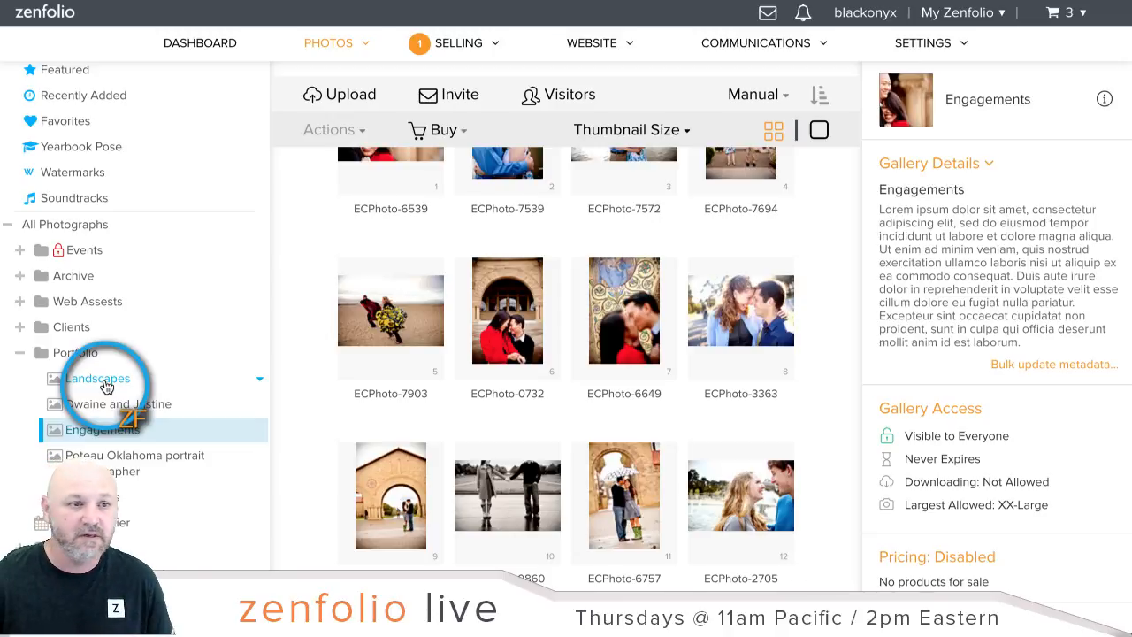
{"action": "scroll", "coordinate": [106, 387], "scroll_direction": "up", "scroll_amount": 1}
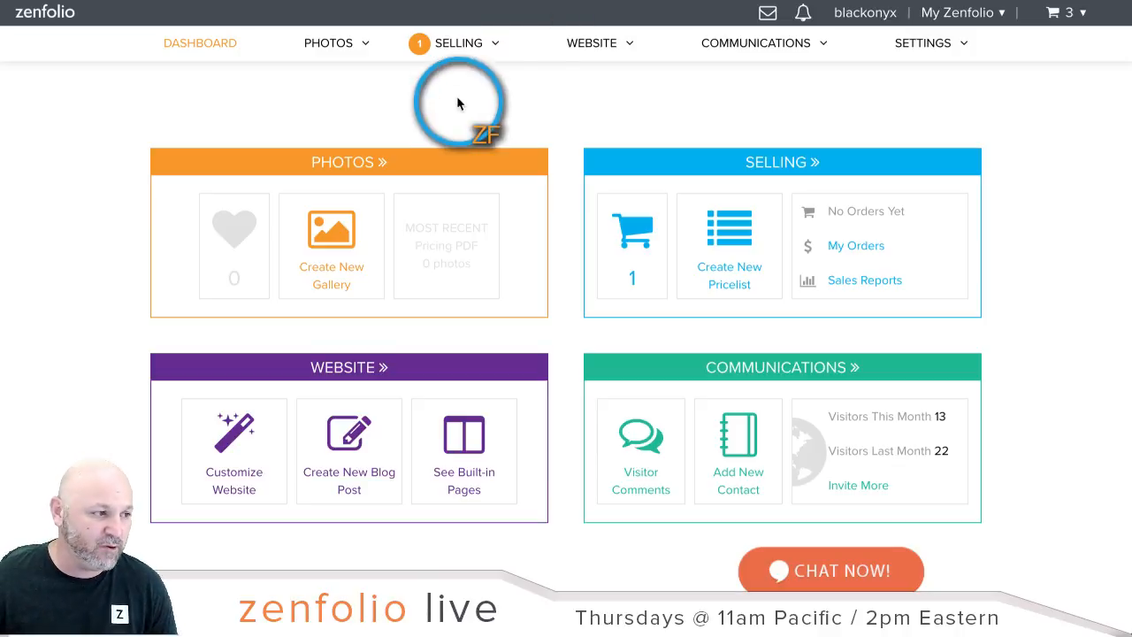
Step: Select the Smith gallery under Clients and open its Gallery Access settings
{"action": "left_click", "coordinate": [332, 174]}
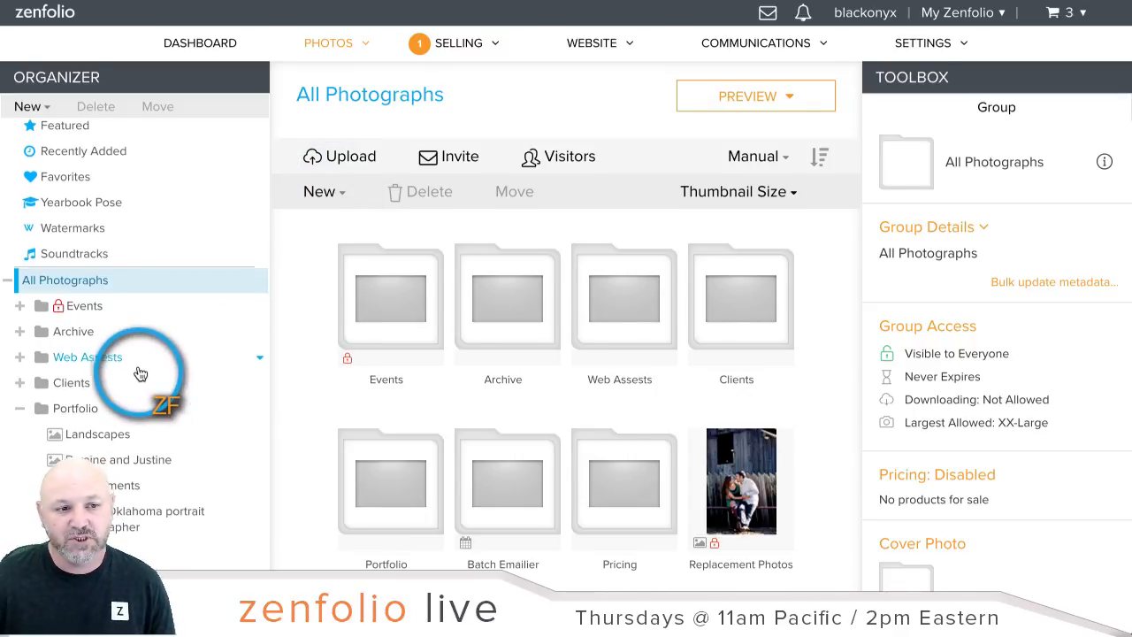
{"action": "scroll", "coordinate": [88, 341], "scroll_direction": "down", "scroll_amount": 1}
{"action": "left_click", "coordinate": [20, 345]}
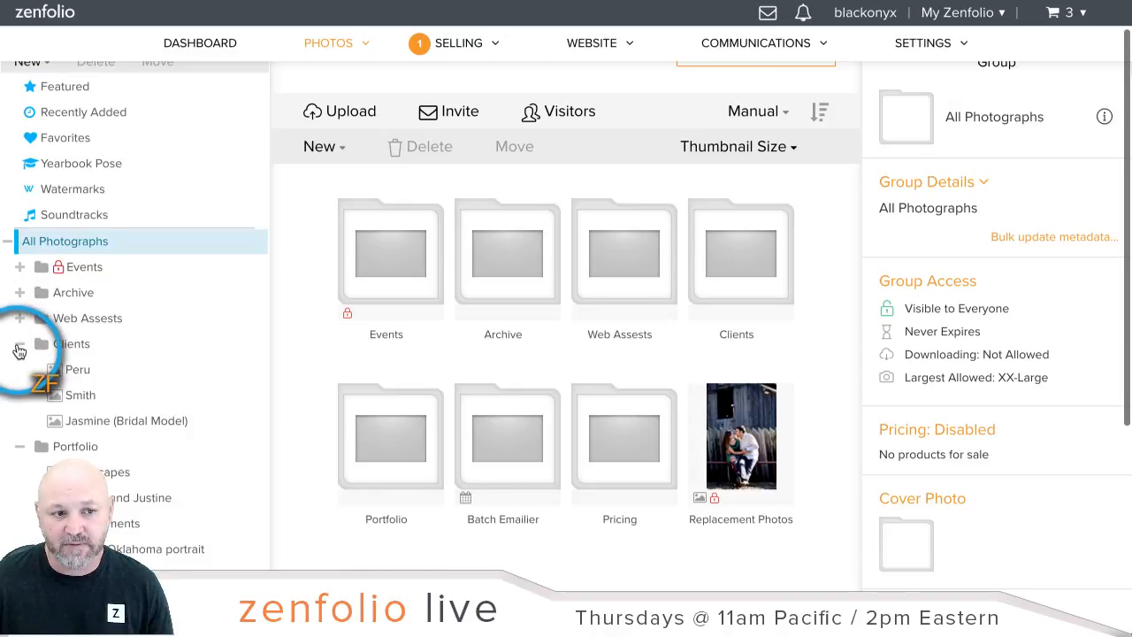
{"action": "left_click", "coordinate": [89, 403]}
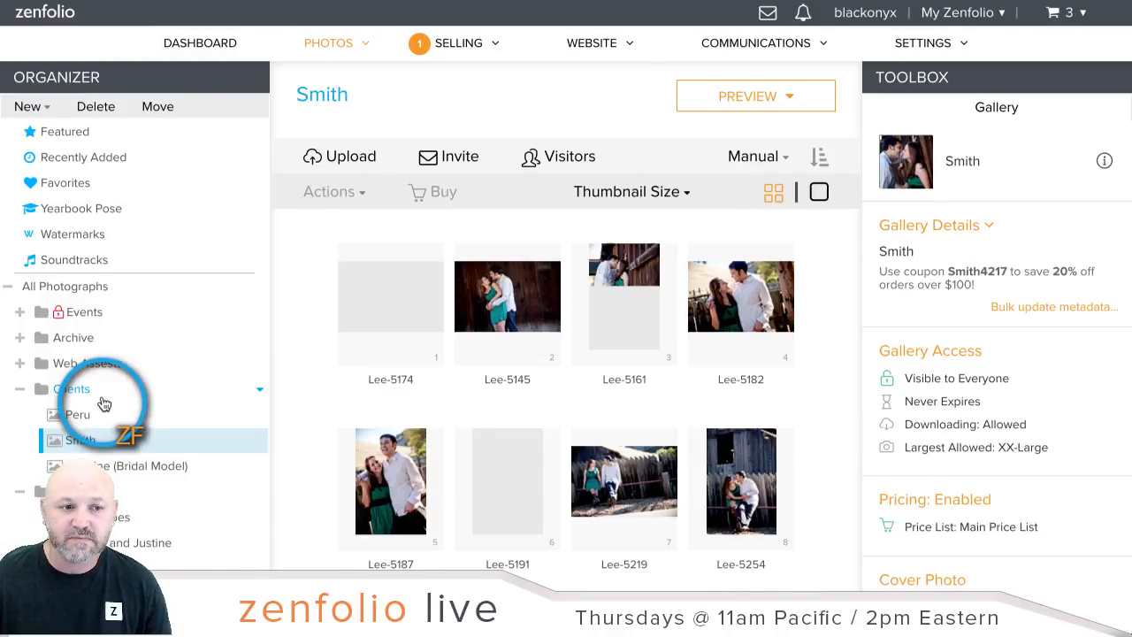
{"action": "scroll", "coordinate": [151, 416], "scroll_direction": "down", "scroll_amount": 2}
{"action": "left_click", "coordinate": [955, 358]}
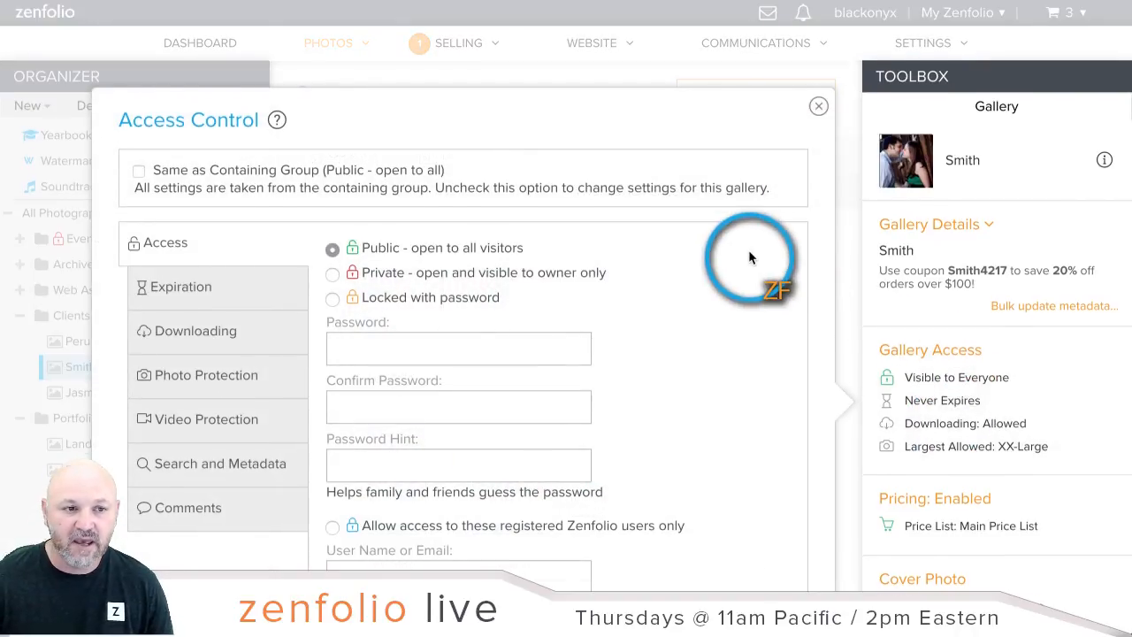
Step: Change the Smith gallery's expiration to Expire after 1-Oct-17 via the date picker
{"action": "scroll", "coordinate": [749, 249], "scroll_direction": "down", "scroll_amount": 1}
{"action": "left_click", "coordinate": [156, 183]}
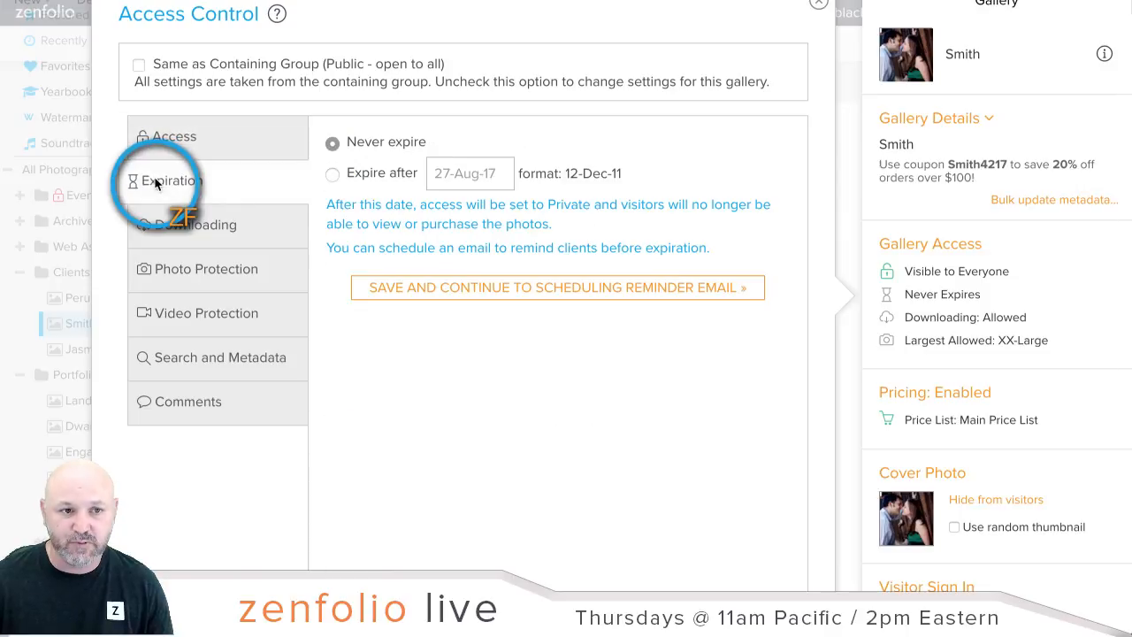
{"action": "left_click", "coordinate": [361, 177]}
{"action": "left_click", "coordinate": [467, 174]}
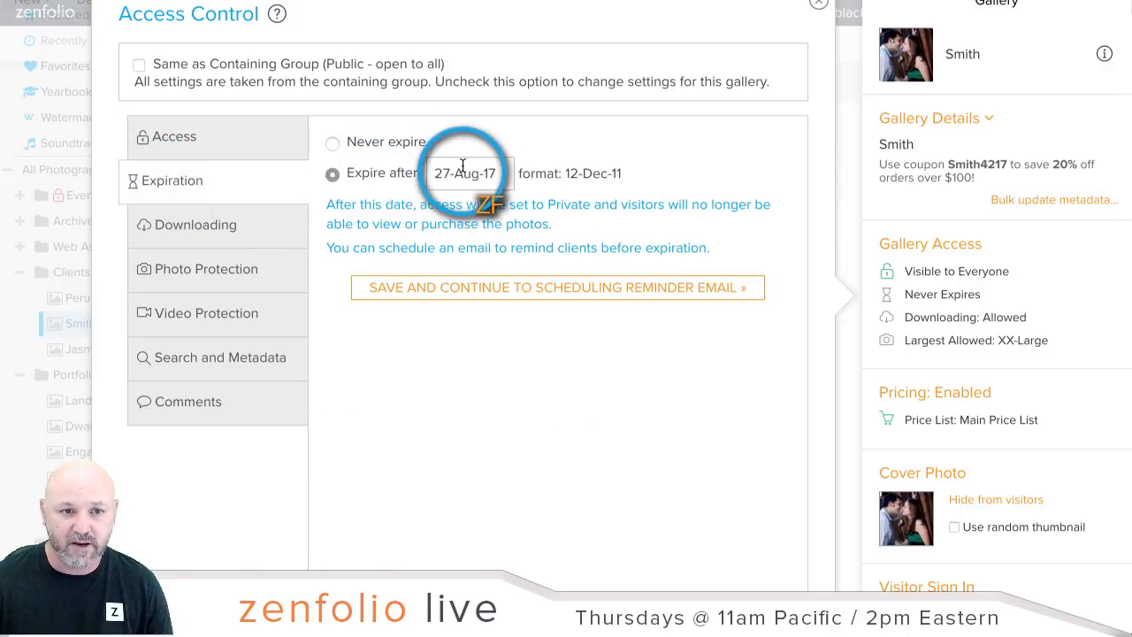
{"action": "left_click", "coordinate": [672, 211]}
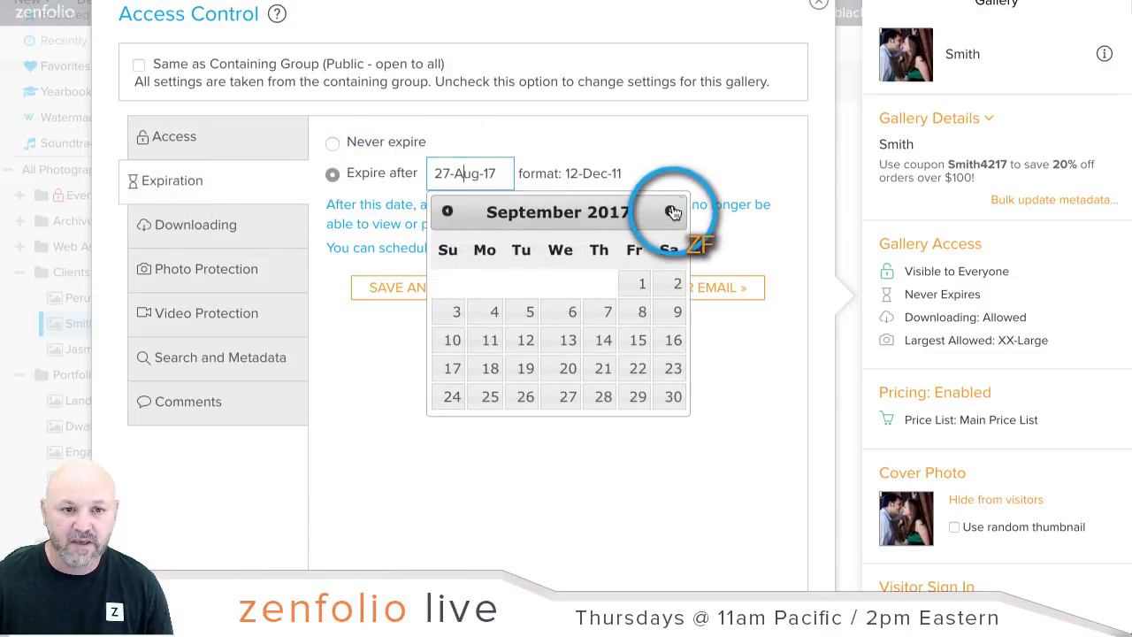
{"action": "left_click", "coordinate": [672, 211]}
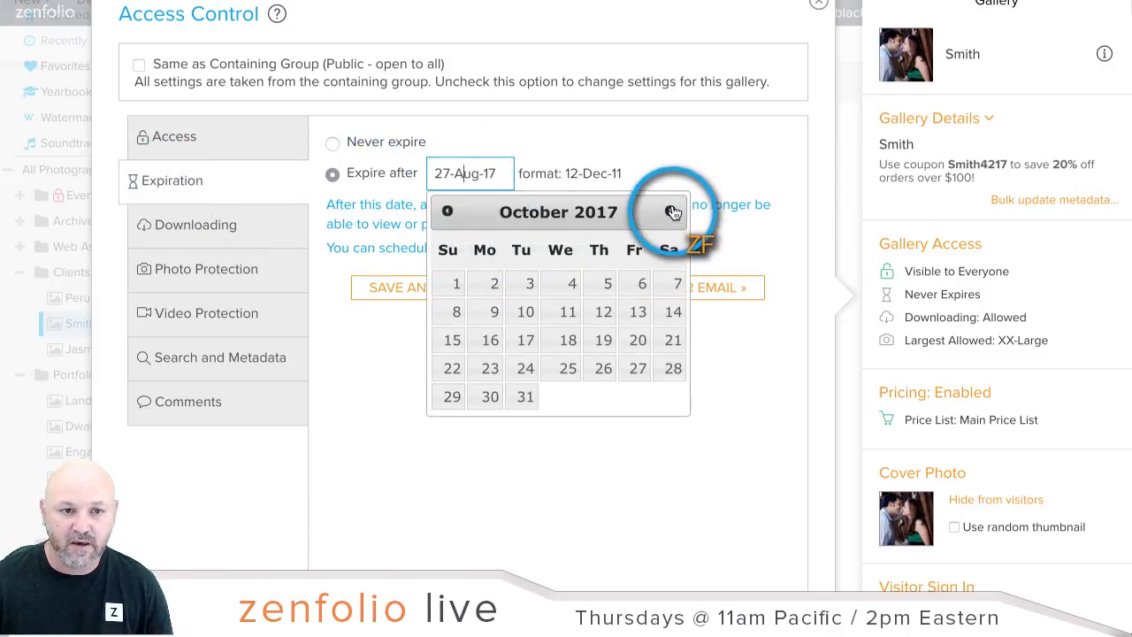
{"action": "left_click", "coordinate": [456, 283]}
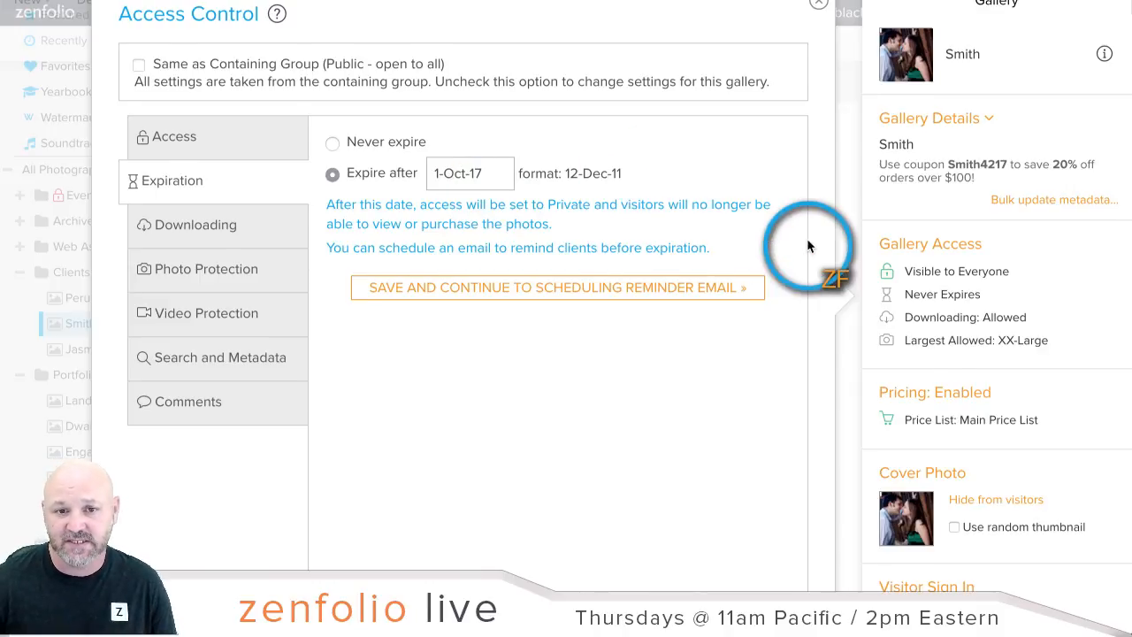
{"action": "scroll", "coordinate": [809, 245], "scroll_direction": "down", "scroll_amount": 3}
Step: Save the Smith gallery's 1-Oct-17 expiry, then check it in a visitor preview tab
{"action": "left_click", "coordinate": [782, 434]}
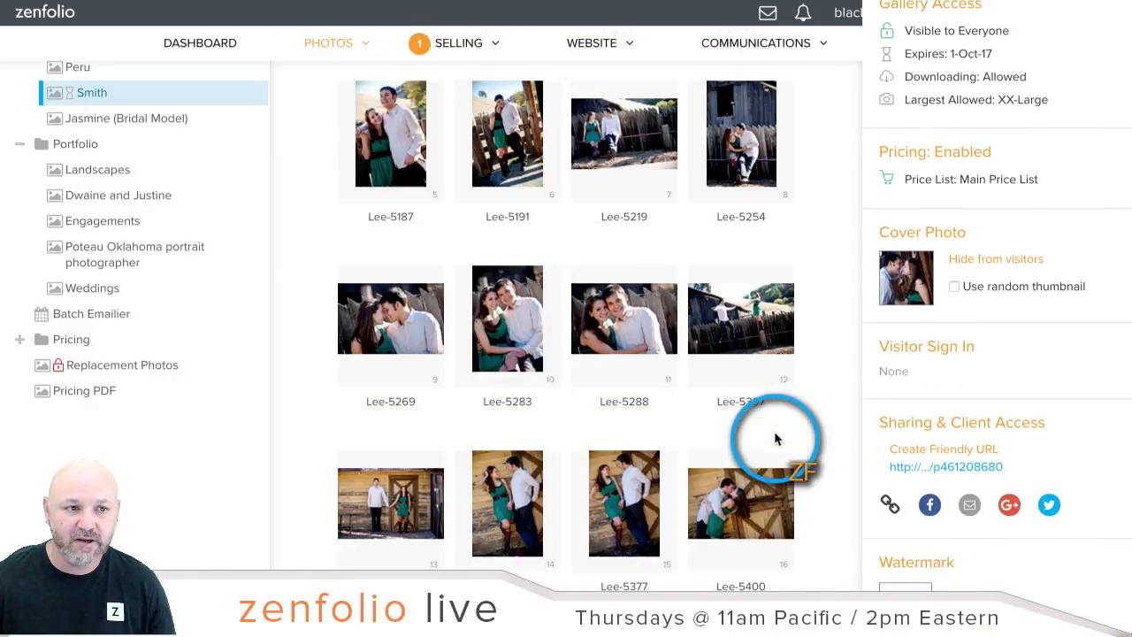
{"action": "scroll", "coordinate": [948, 312], "scroll_direction": "up", "scroll_amount": 3}
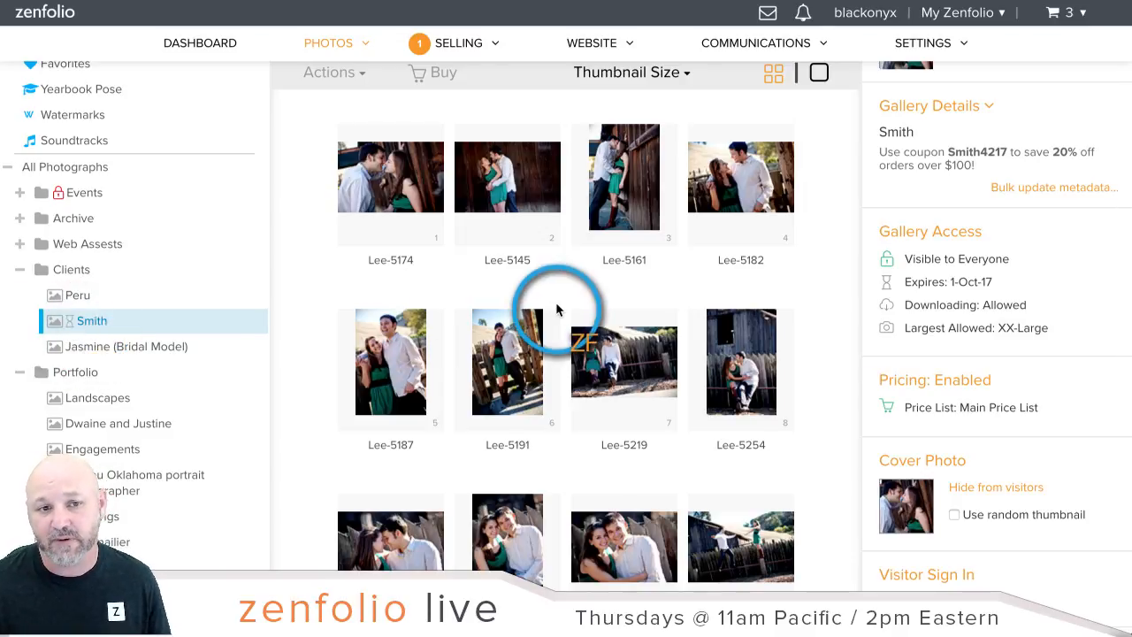
{"action": "scroll", "coordinate": [558, 301], "scroll_direction": "up", "scroll_amount": 2}
{"action": "right_click", "coordinate": [750, 97]}
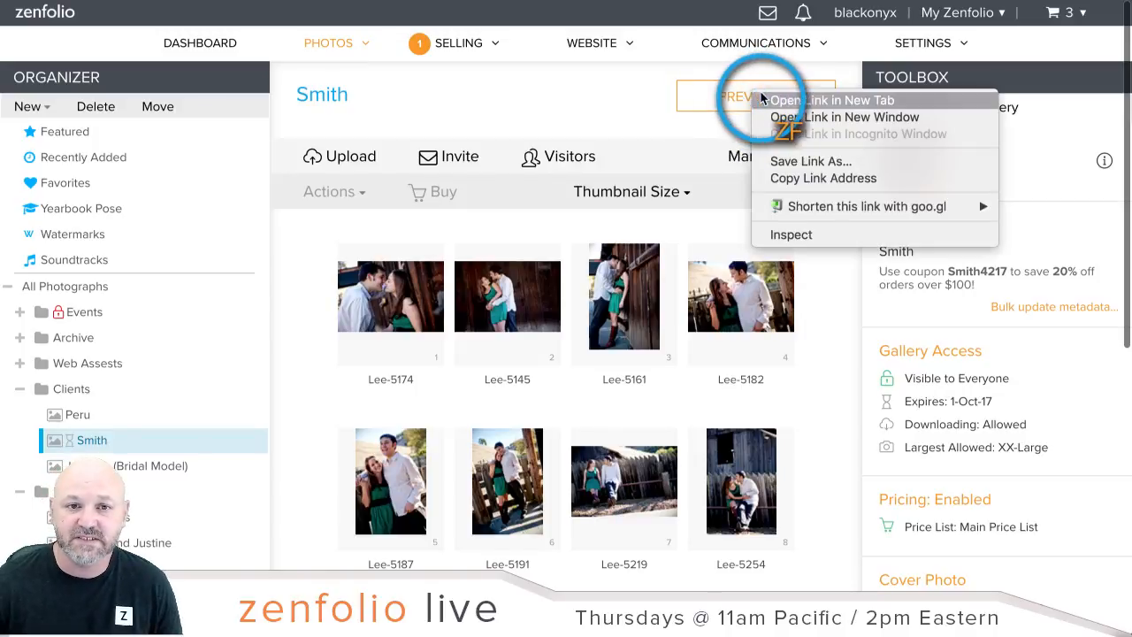
{"action": "key", "text": "Escape"}
{"action": "key", "text": "ctrl+Tab"}
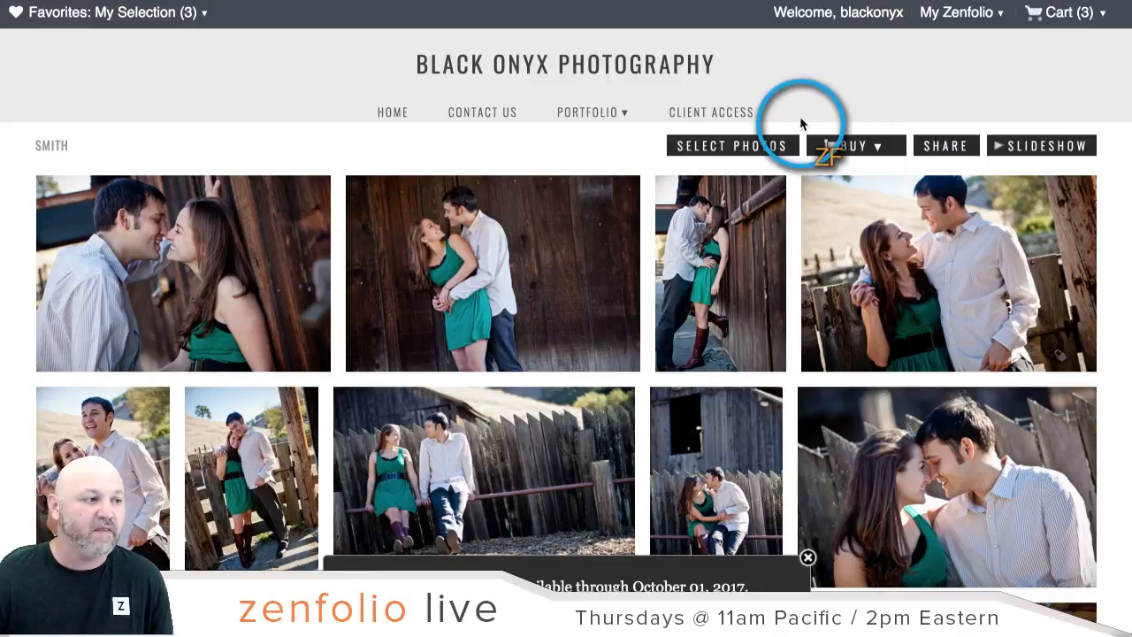
{"action": "left_click", "coordinate": [522, 0]}
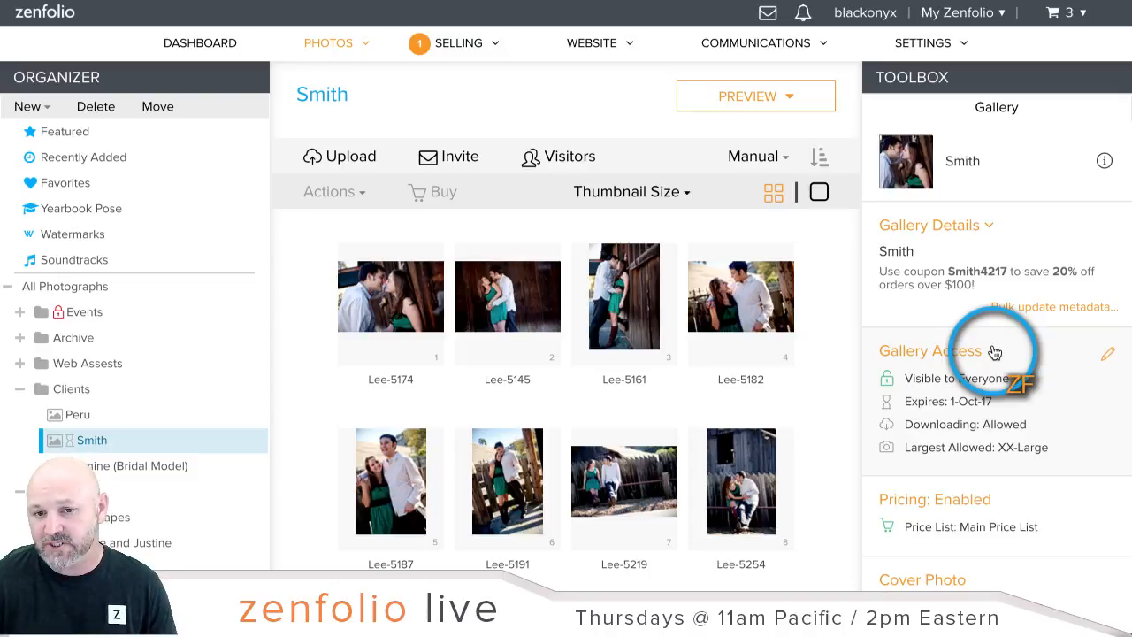
Step: Set the Smith gallery's Downloading access to 'Do not allow downloading' and save
{"action": "left_click", "coordinate": [942, 366]}
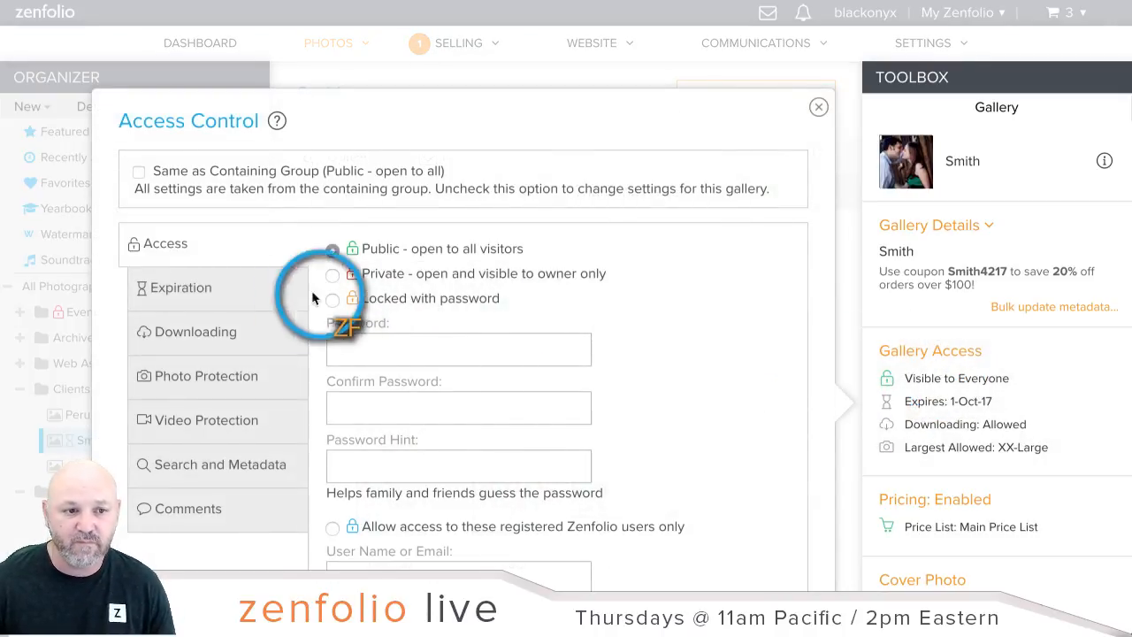
{"action": "left_click", "coordinate": [248, 344]}
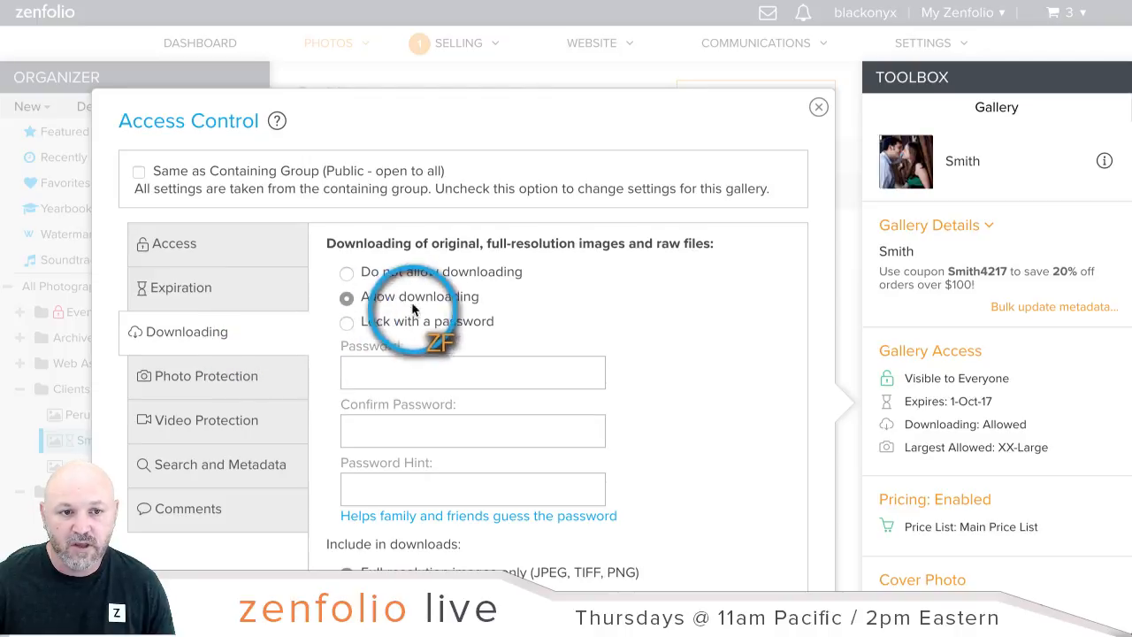
{"action": "left_click", "coordinate": [346, 273]}
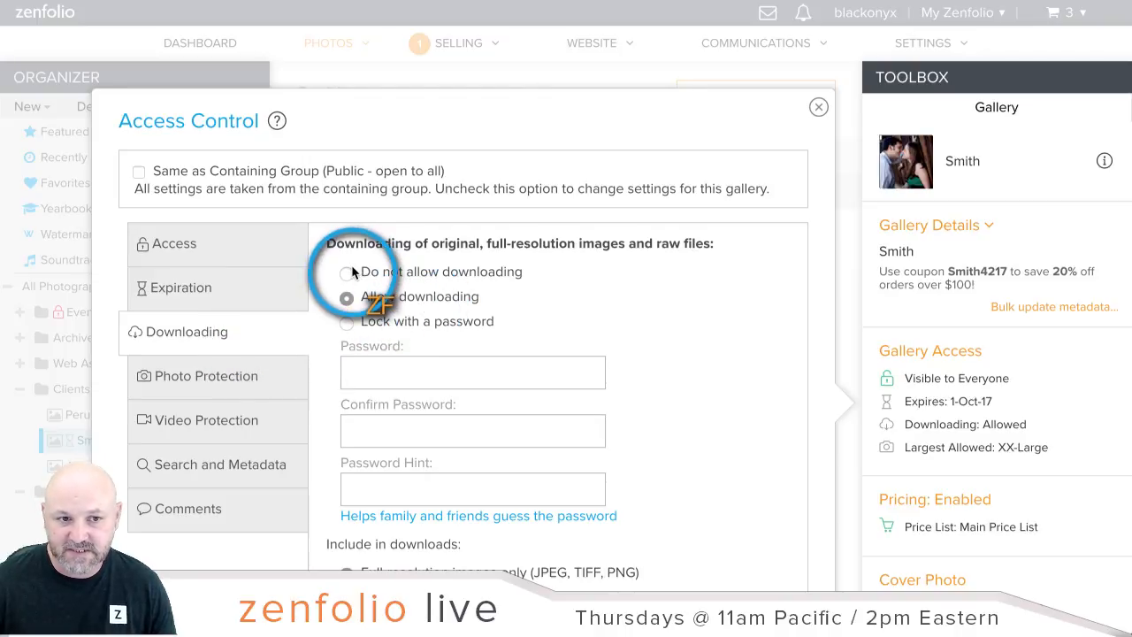
{"action": "scroll", "coordinate": [824, 275], "scroll_direction": "down", "scroll_amount": 4}
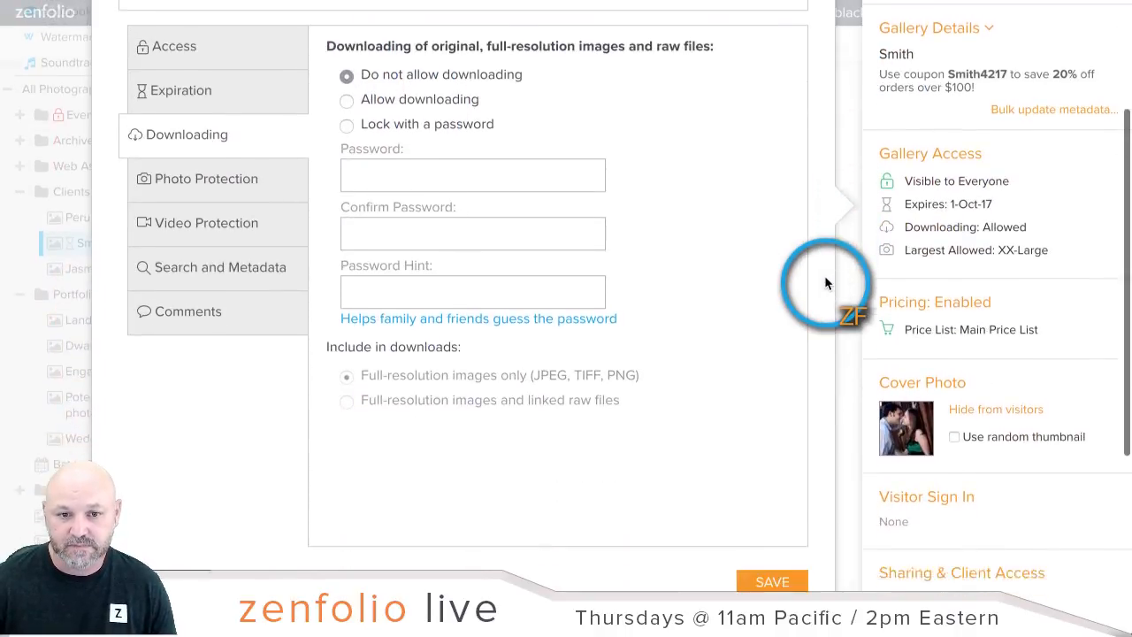
{"action": "left_click", "coordinate": [772, 452]}
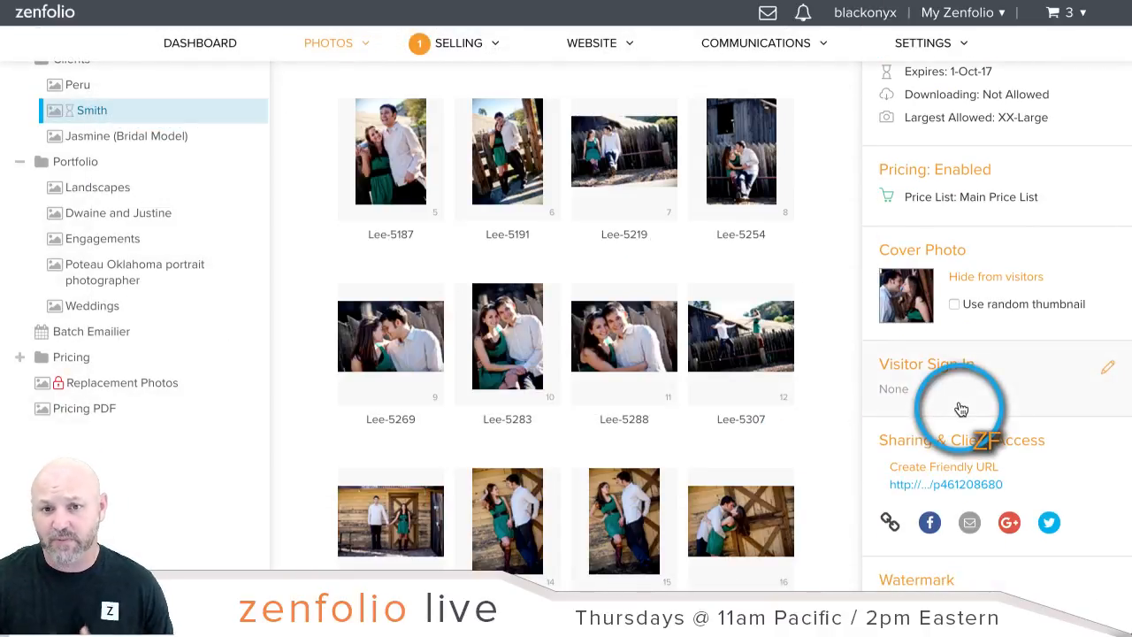
Step: Assign the 'digital' price list to the Smith gallery and save the pricing
{"action": "scroll", "coordinate": [960, 407], "scroll_direction": "up", "scroll_amount": 2}
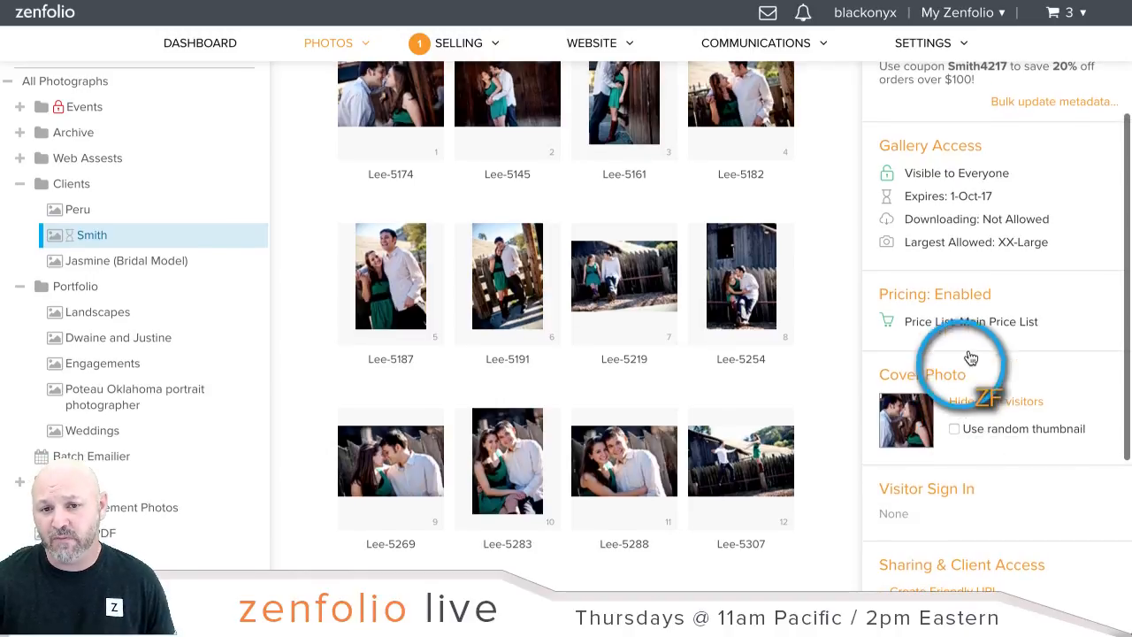
{"action": "left_click", "coordinate": [958, 288]}
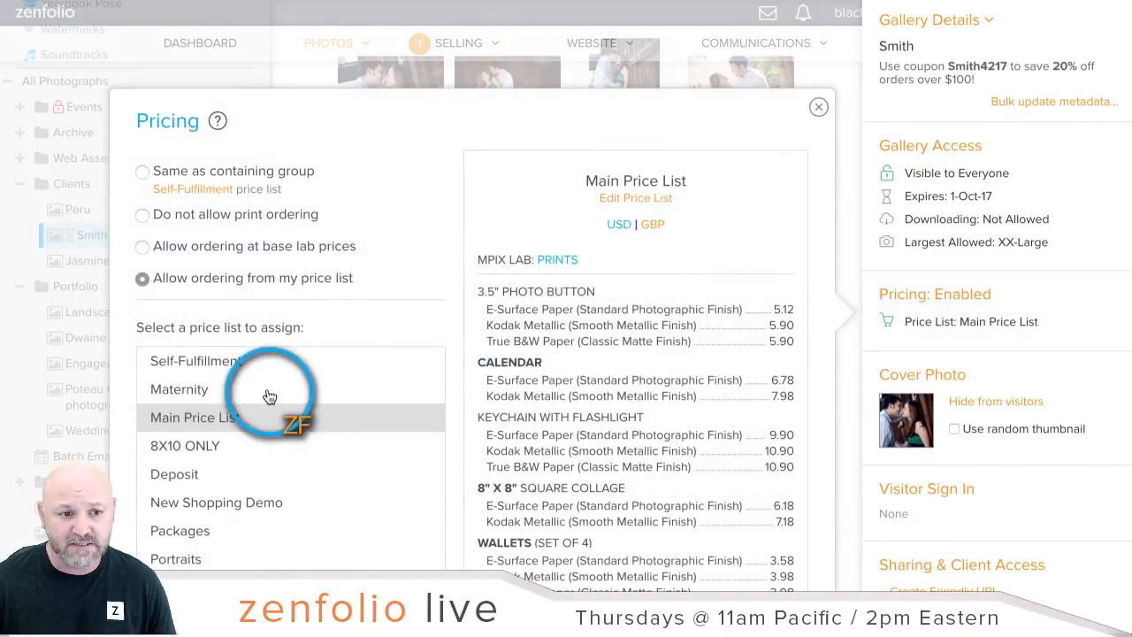
{"action": "scroll", "coordinate": [450, 352], "scroll_direction": "down", "scroll_amount": 3}
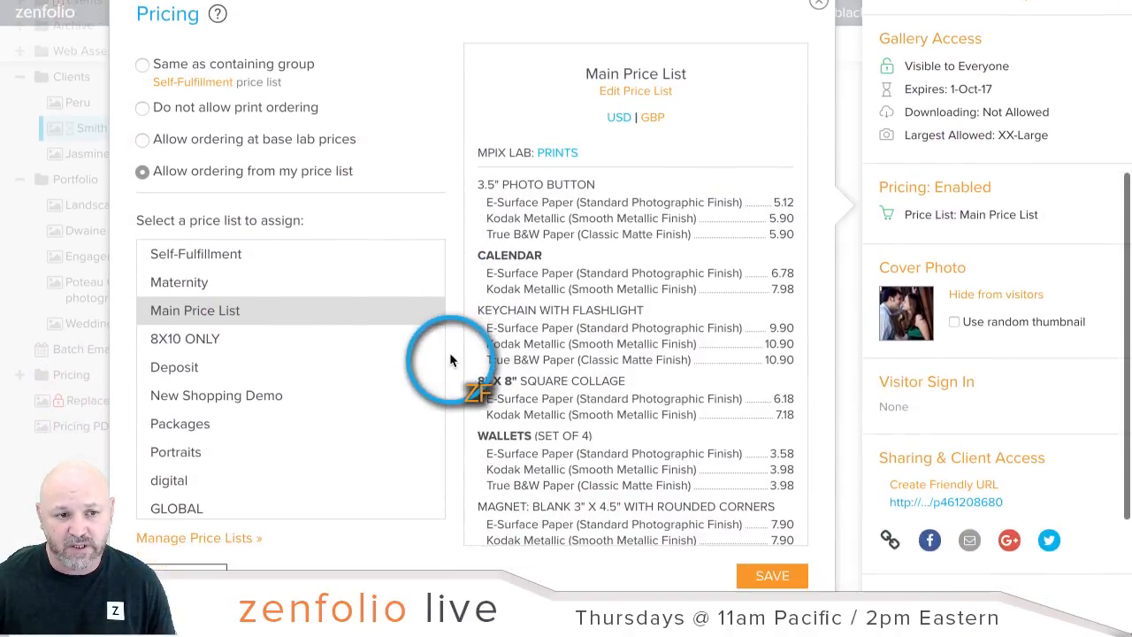
{"action": "left_click", "coordinate": [206, 447]}
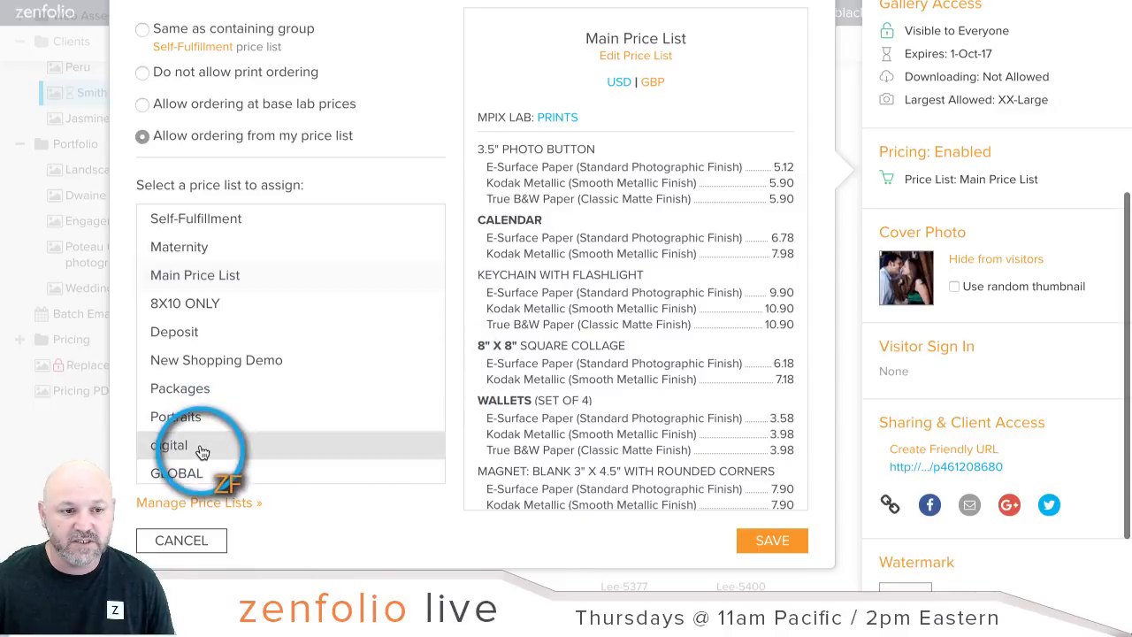
{"action": "left_click", "coordinate": [788, 541]}
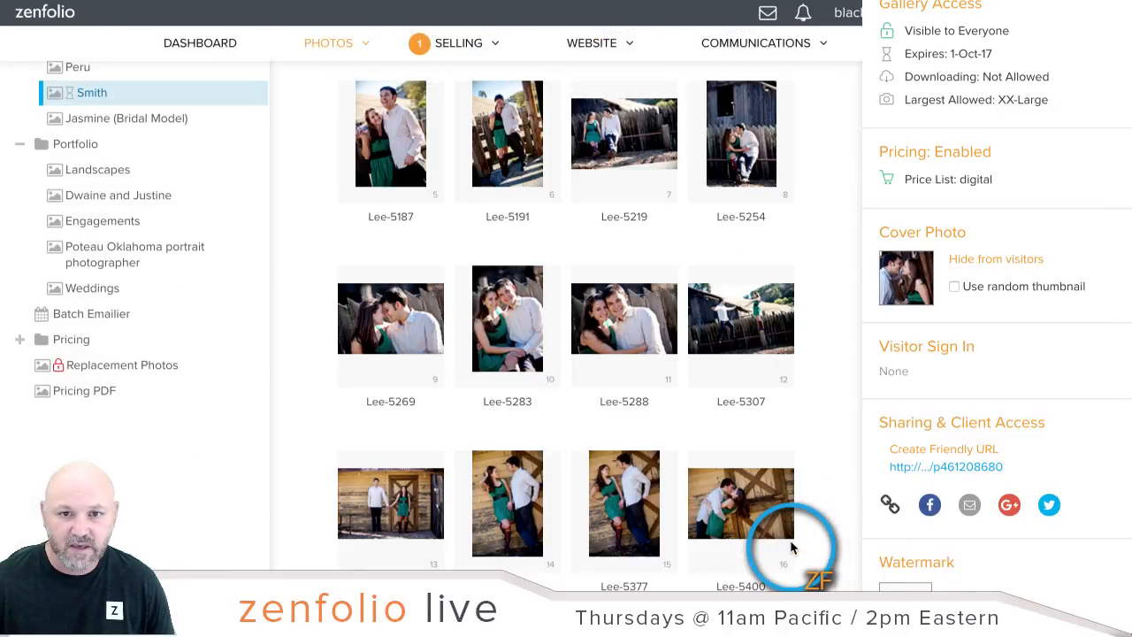
{"action": "scroll", "coordinate": [1048, 271], "scroll_direction": "up", "scroll_amount": 3}
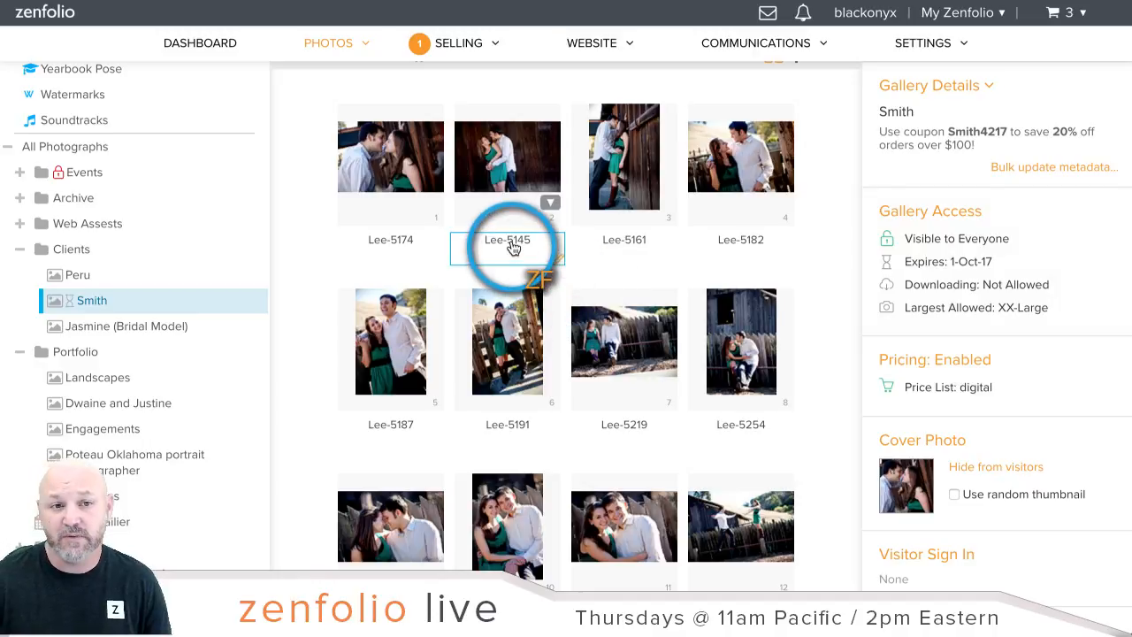
{"action": "scroll", "coordinate": [513, 245], "scroll_direction": "up", "scroll_amount": 3}
Step: From the Selling overview, go to Coupons and start a new coupon
{"action": "mouse_move", "coordinate": [454, 45]}
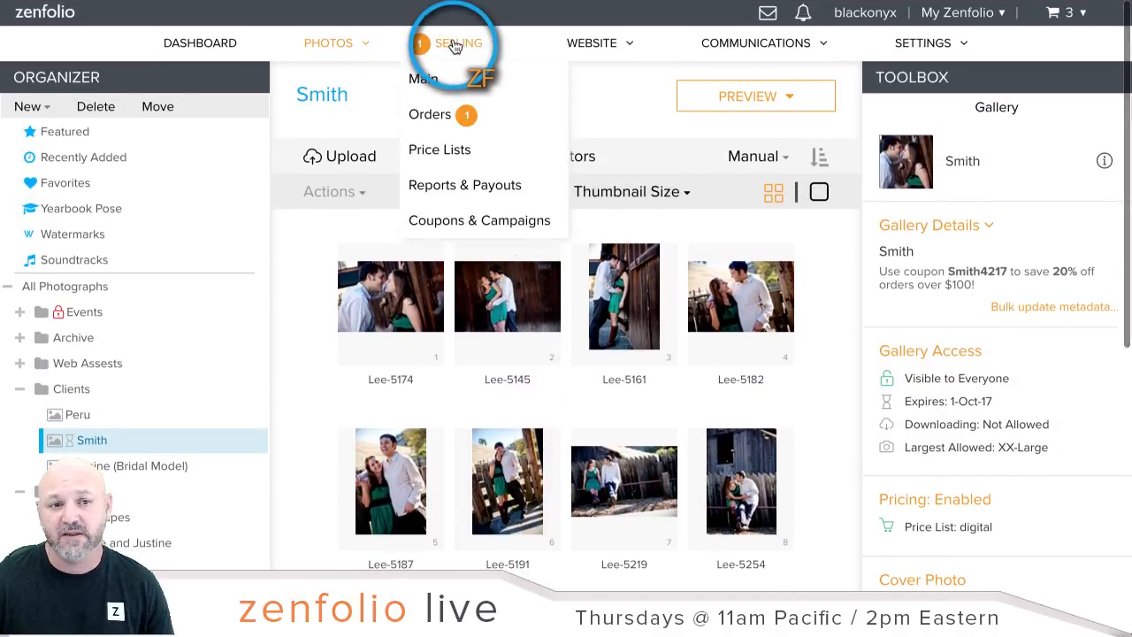
{"action": "left_click", "coordinate": [460, 43]}
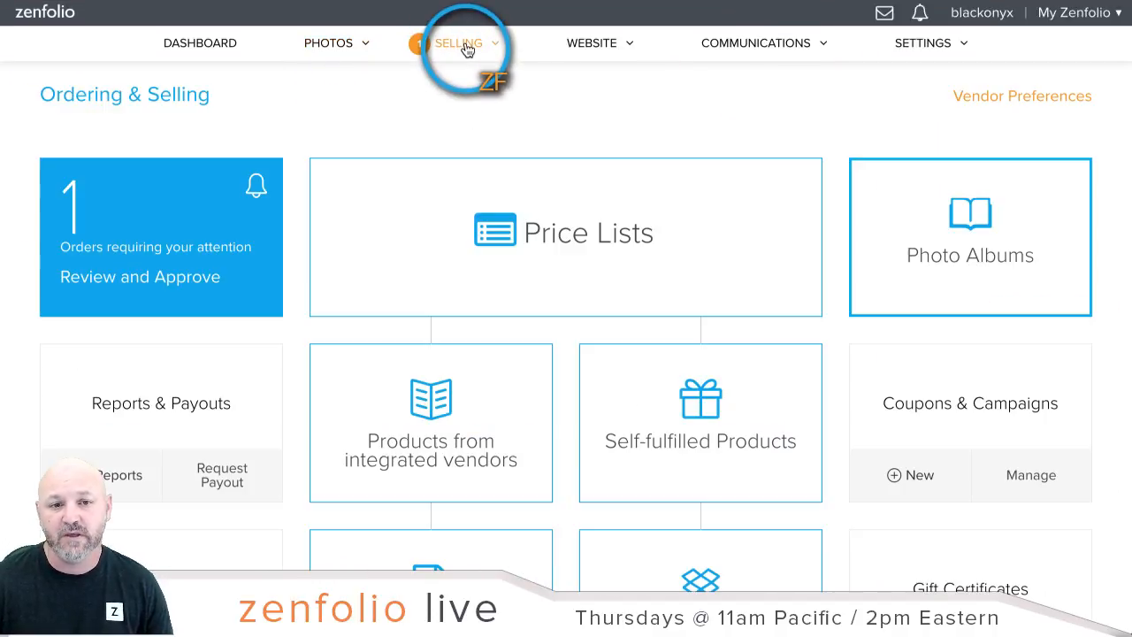
{"action": "scroll", "coordinate": [760, 248], "scroll_direction": "down", "scroll_amount": 2}
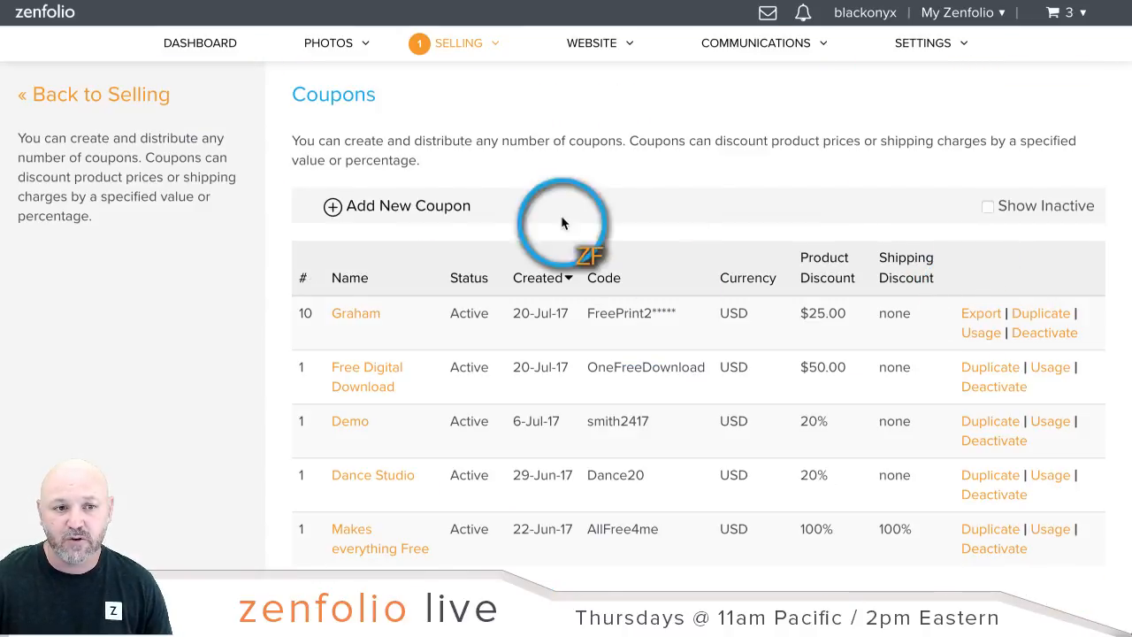
{"action": "left_click", "coordinate": [437, 210]}
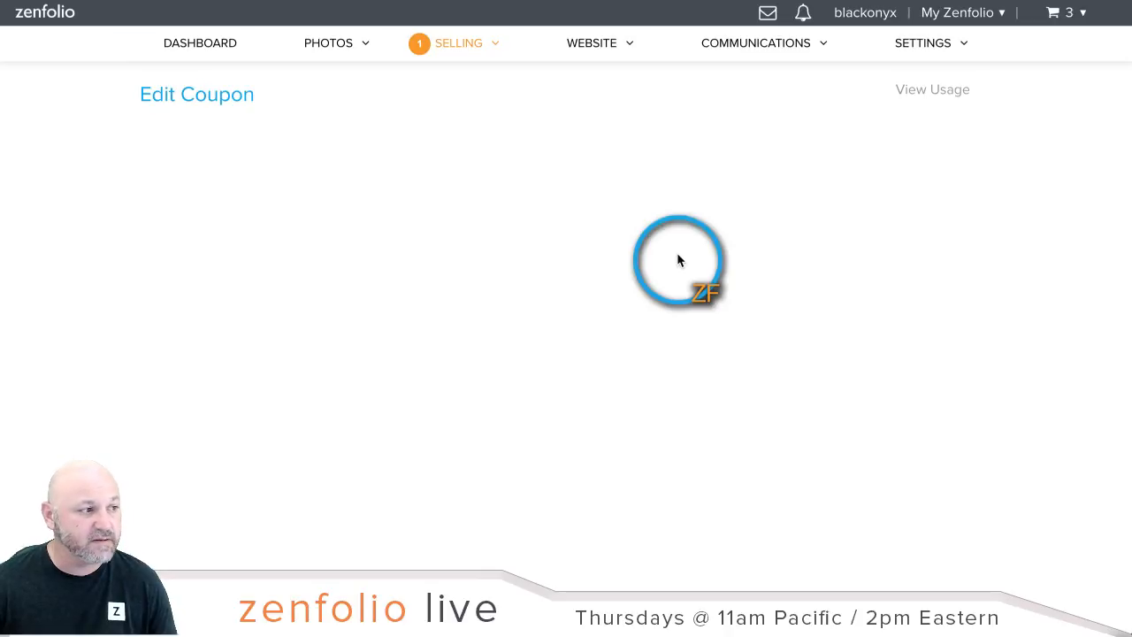
Step: Name the coupon 'Free Digital: For Smith' with code 'YourFreeDownloads'
{"action": "scroll", "coordinate": [676, 257], "scroll_direction": "down", "scroll_amount": 2}
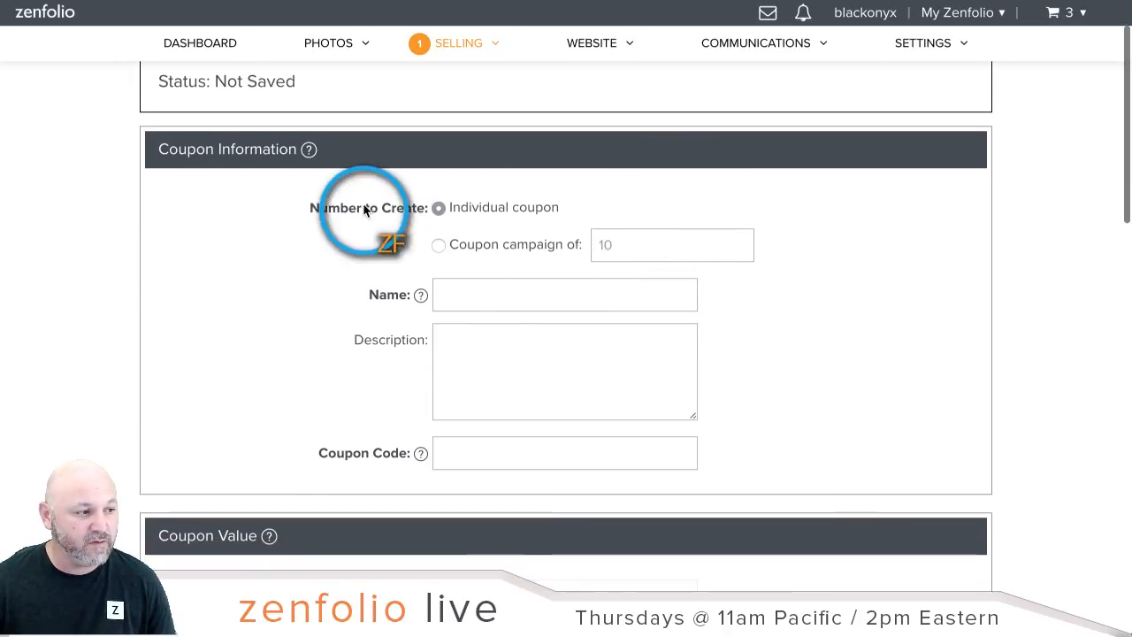
{"action": "scroll", "coordinate": [534, 222], "scroll_direction": "down", "scroll_amount": 3}
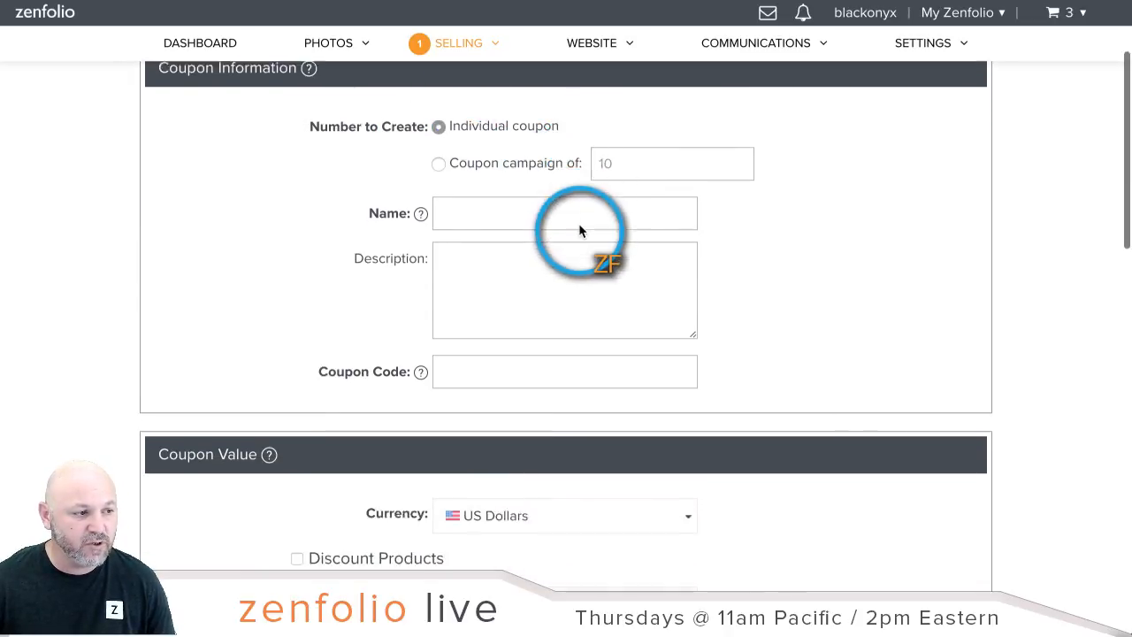
{"action": "left_click", "coordinate": [557, 172]}
{"action": "type", "text": "Fr"}
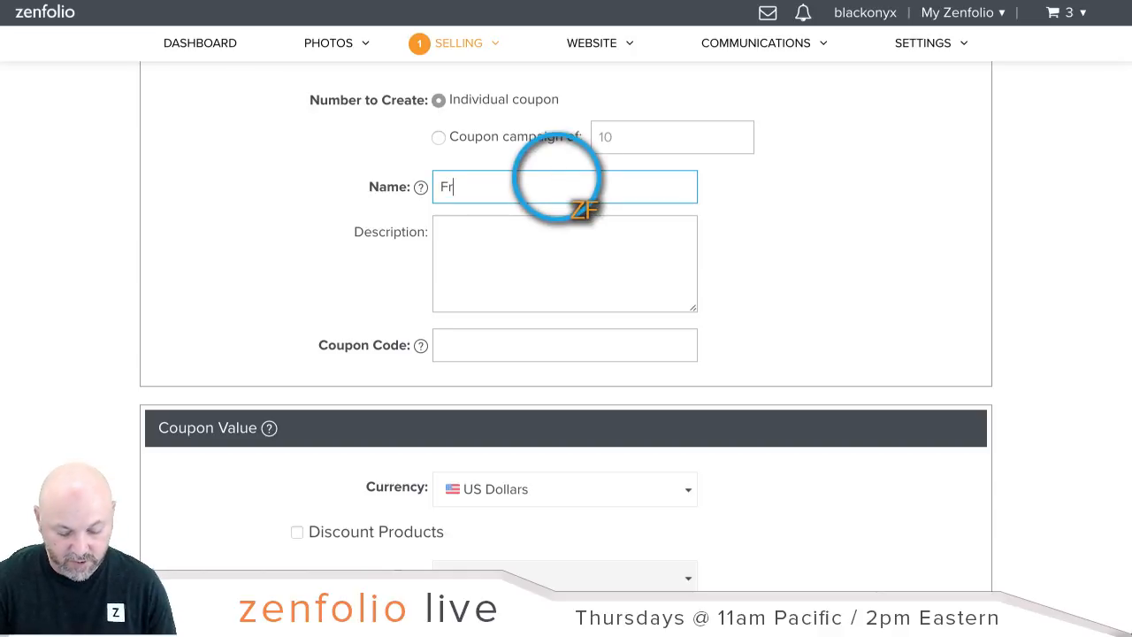
{"action": "type", "text": "ee Digital: For Sm"}
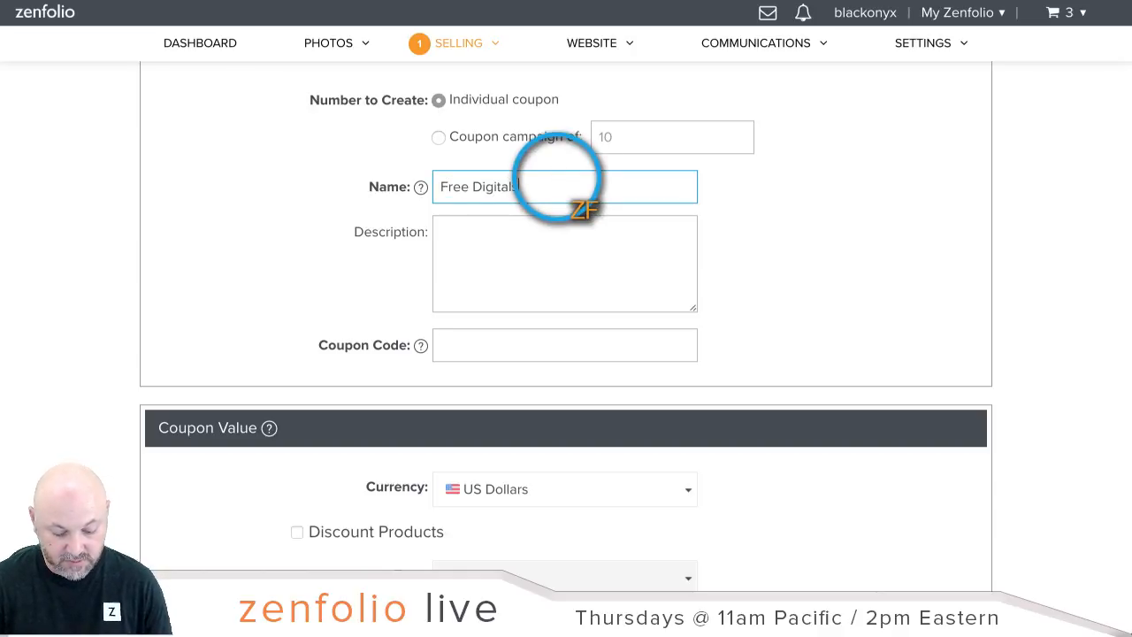
{"action": "type", "text": "ith"}
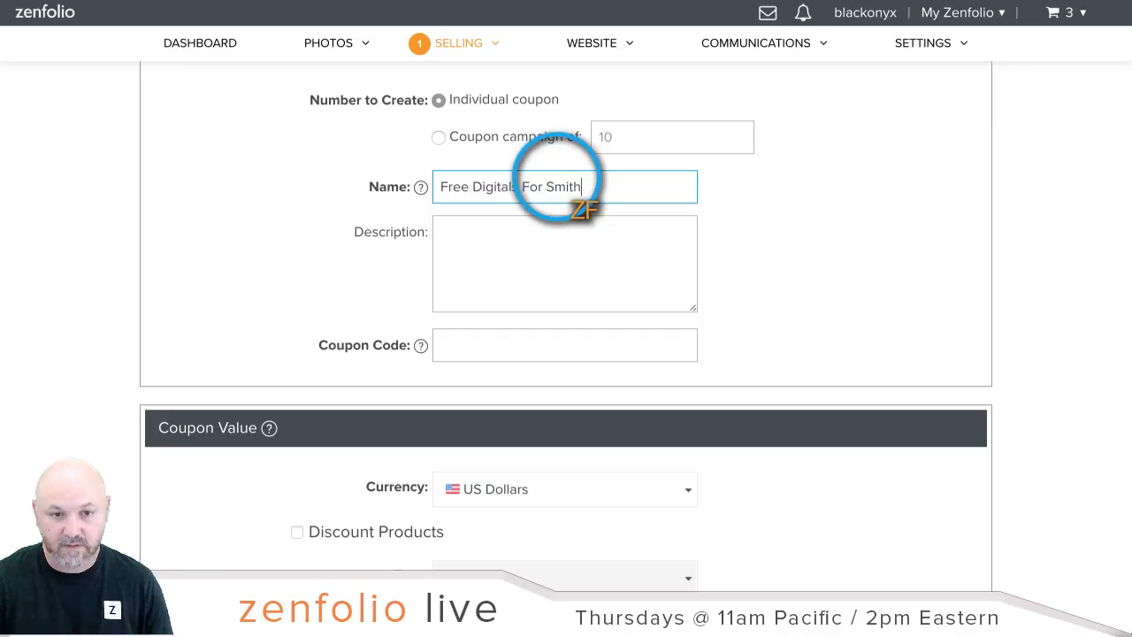
{"action": "left_click", "coordinate": [536, 352]}
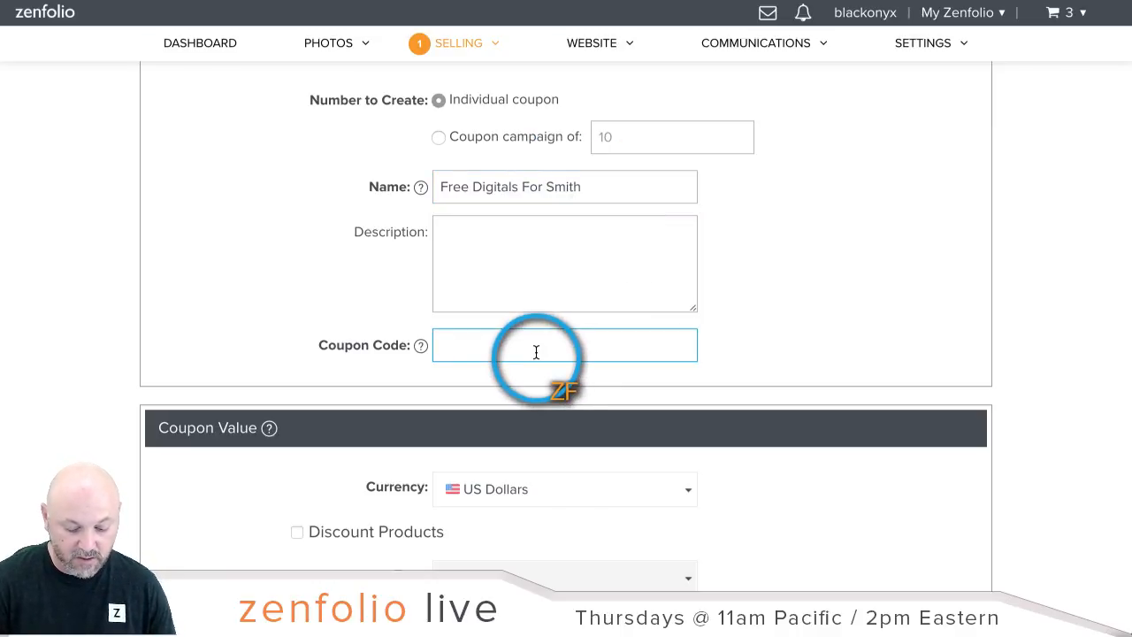
{"action": "type", "text": "YourFree"}
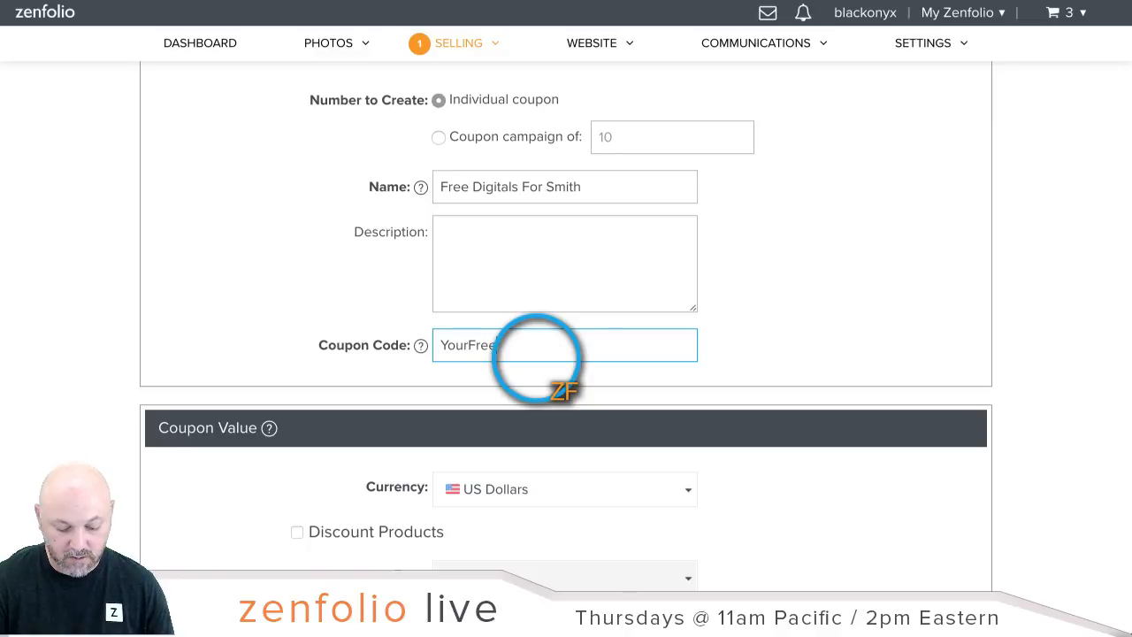
{"action": "type", "text": "Download"}
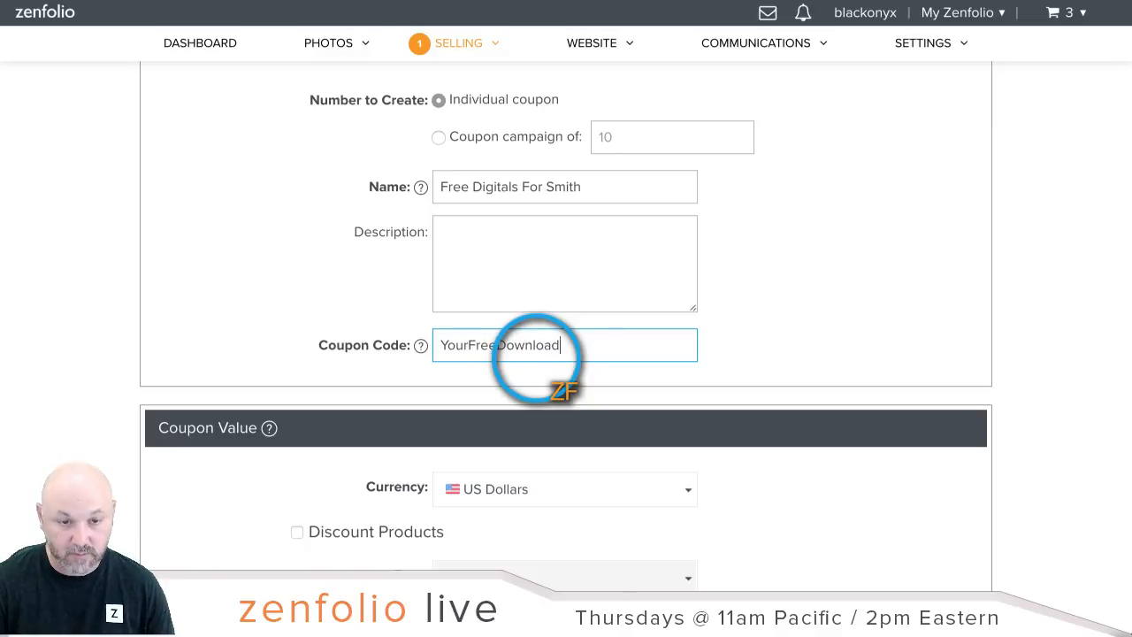
{"action": "type", "text": "s"}
{"action": "left_click", "coordinate": [888, 332]}
Step: Enable Discount Products with a $350 discount amount
{"action": "scroll", "coordinate": [888, 332], "scroll_direction": "down", "scroll_amount": 3}
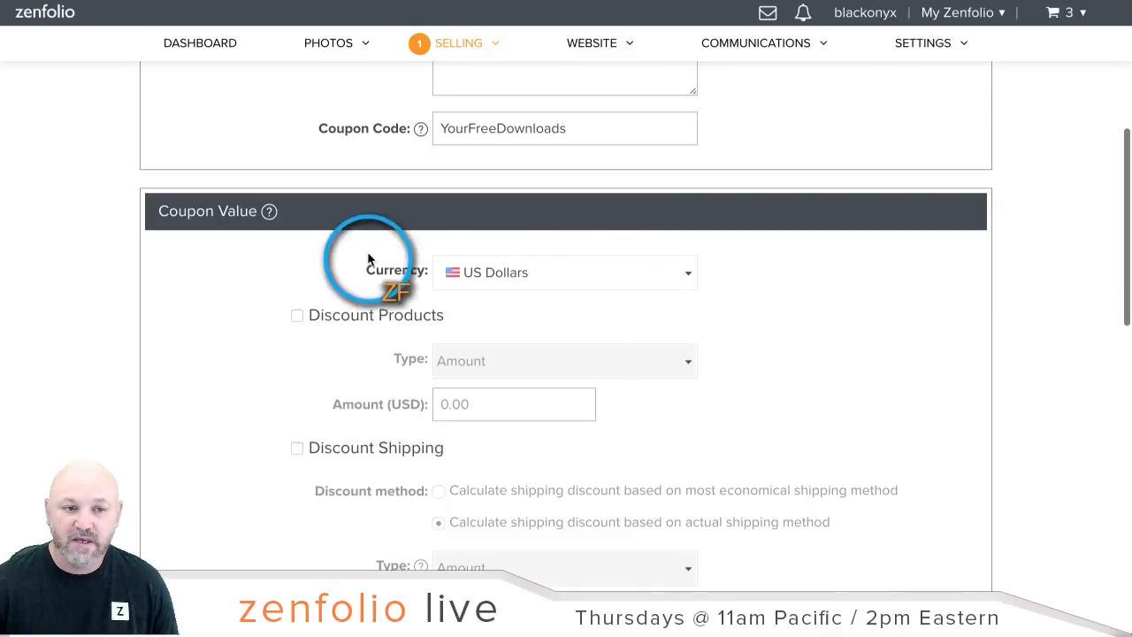
{"action": "left_click", "coordinate": [296, 316]}
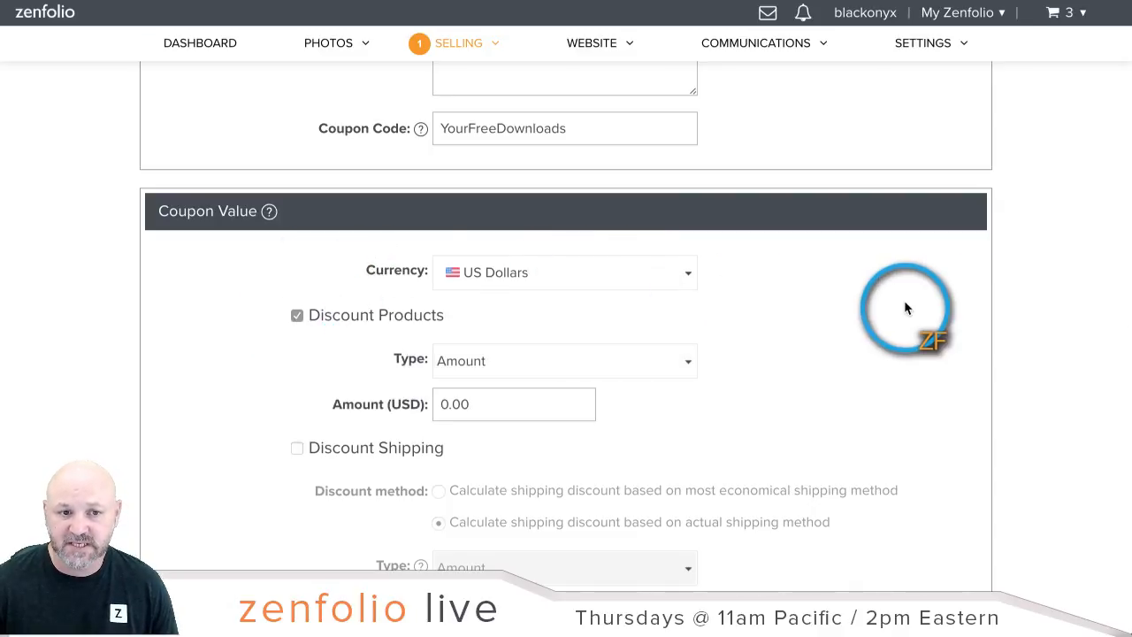
{"action": "scroll", "coordinate": [885, 305], "scroll_direction": "down", "scroll_amount": 1}
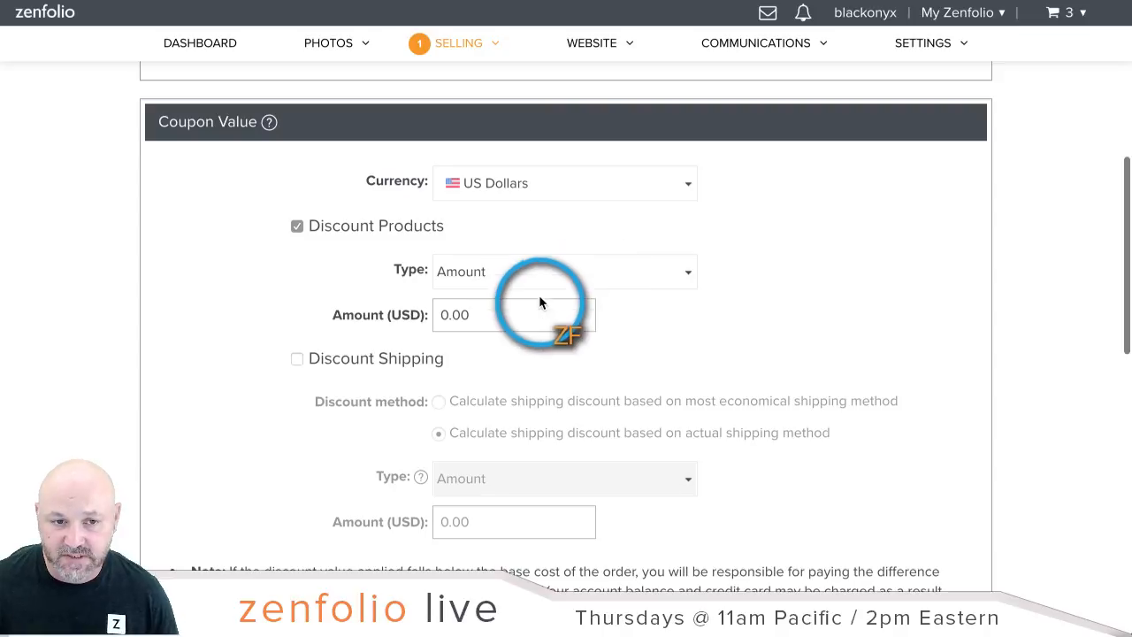
{"action": "left_click", "coordinate": [511, 314]}
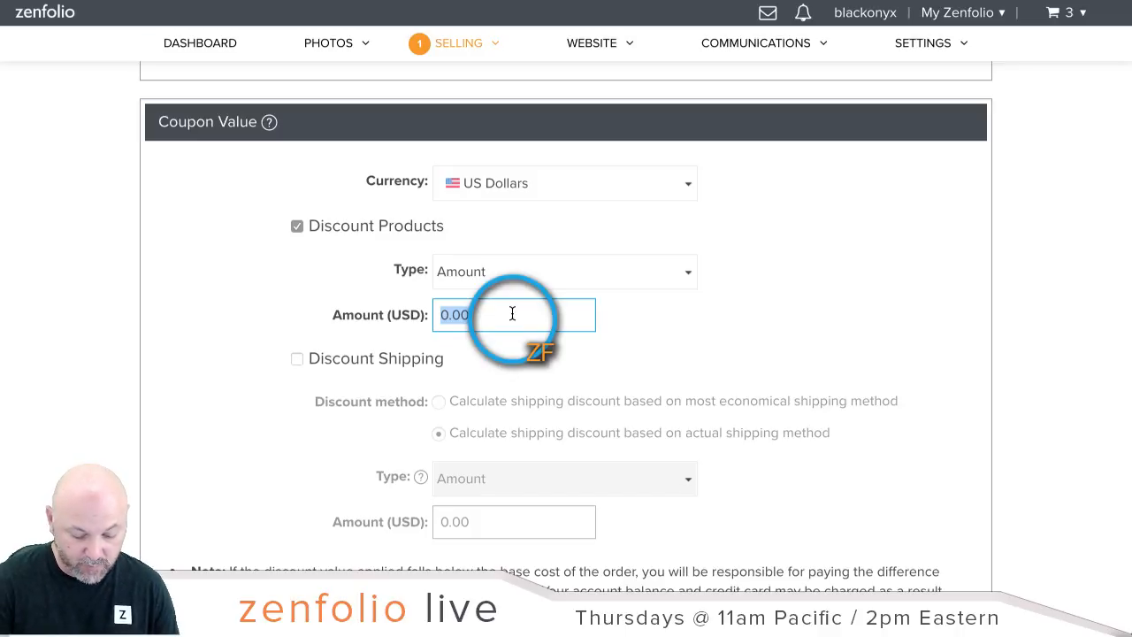
{"action": "type", "text": "350"}
{"action": "left_click", "coordinate": [616, 337]}
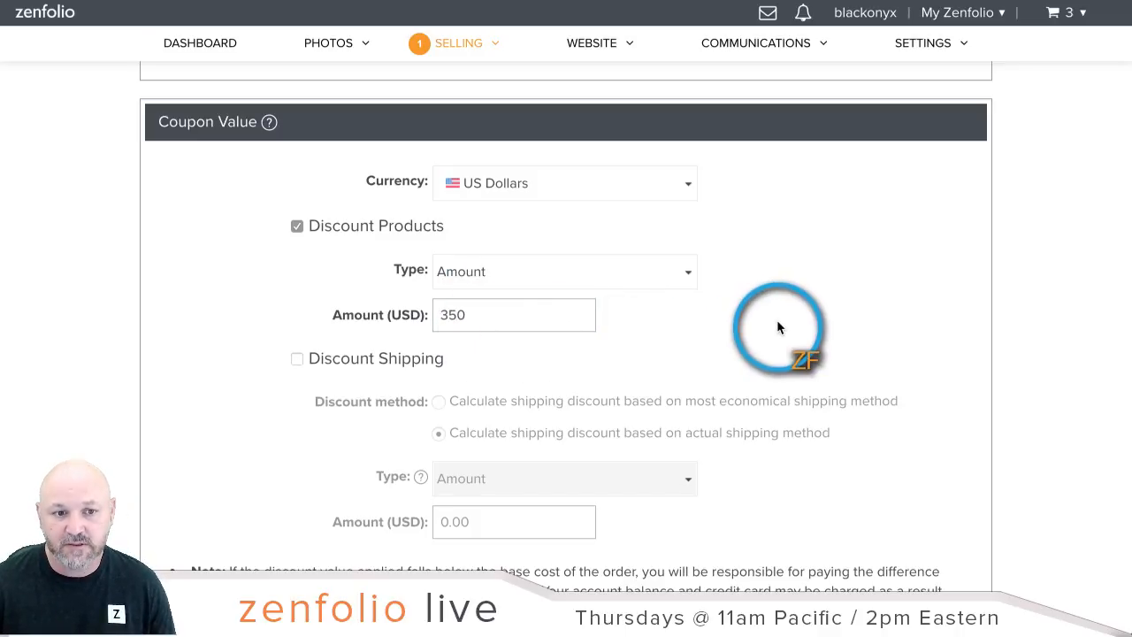
Step: Uncheck Prints and Products, Self-fulfilled Products and Packages, leaving only Digital Downloads
{"action": "scroll", "coordinate": [777, 324], "scroll_direction": "down", "scroll_amount": 1}
{"action": "scroll", "coordinate": [779, 329], "scroll_direction": "down", "scroll_amount": 3}
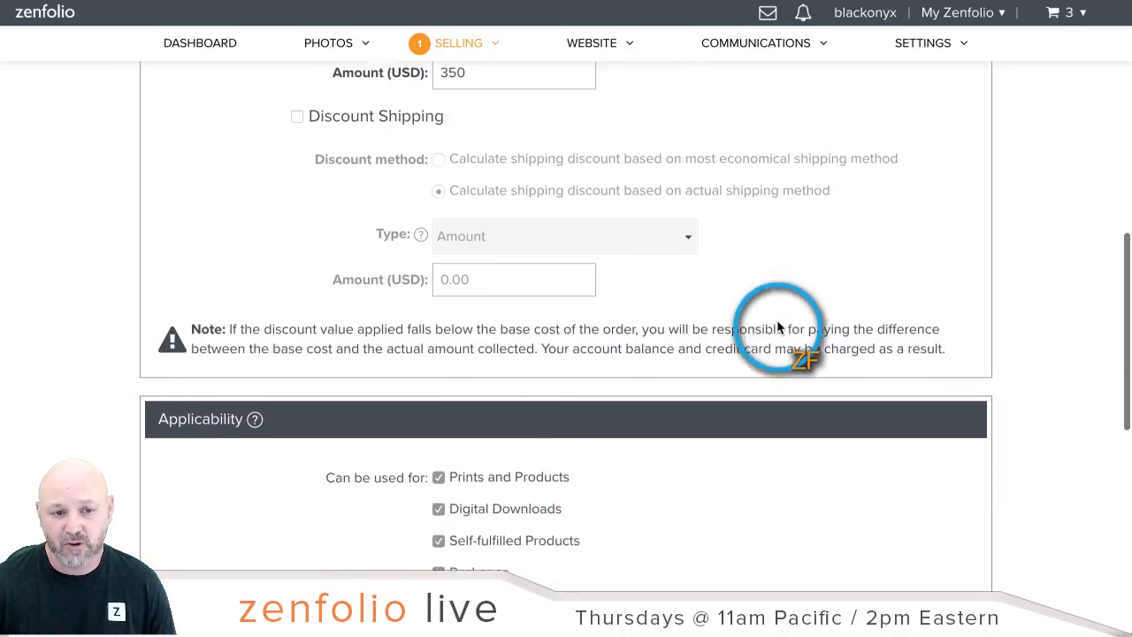
{"action": "scroll", "coordinate": [778, 329], "scroll_direction": "down", "scroll_amount": 1}
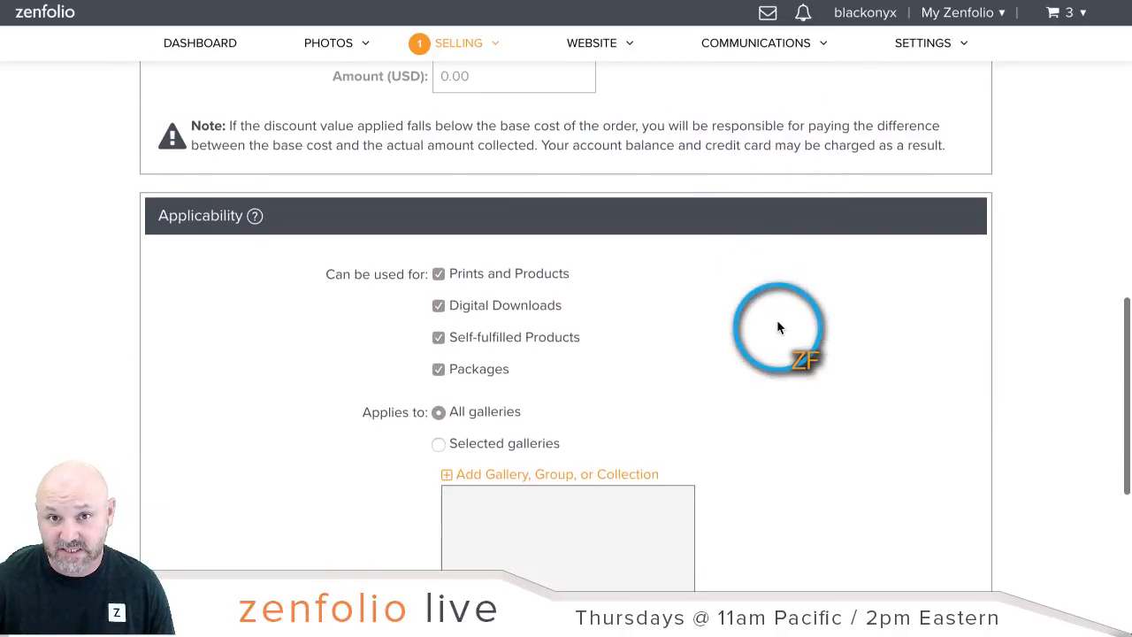
{"action": "left_click", "coordinate": [439, 273]}
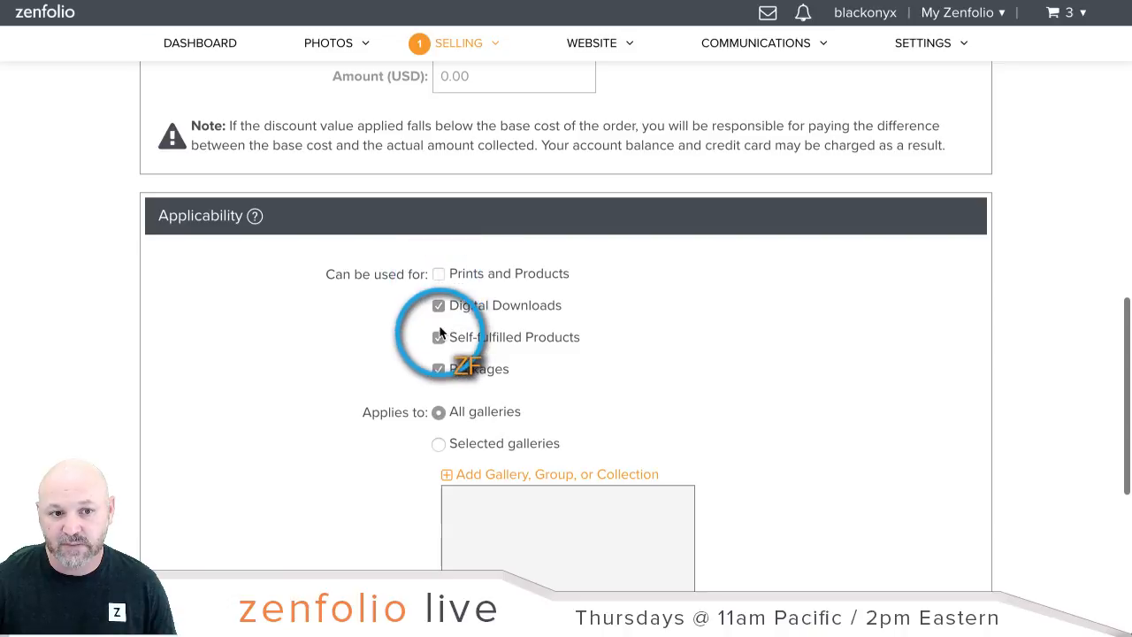
{"action": "left_click", "coordinate": [439, 337]}
{"action": "left_click", "coordinate": [439, 368]}
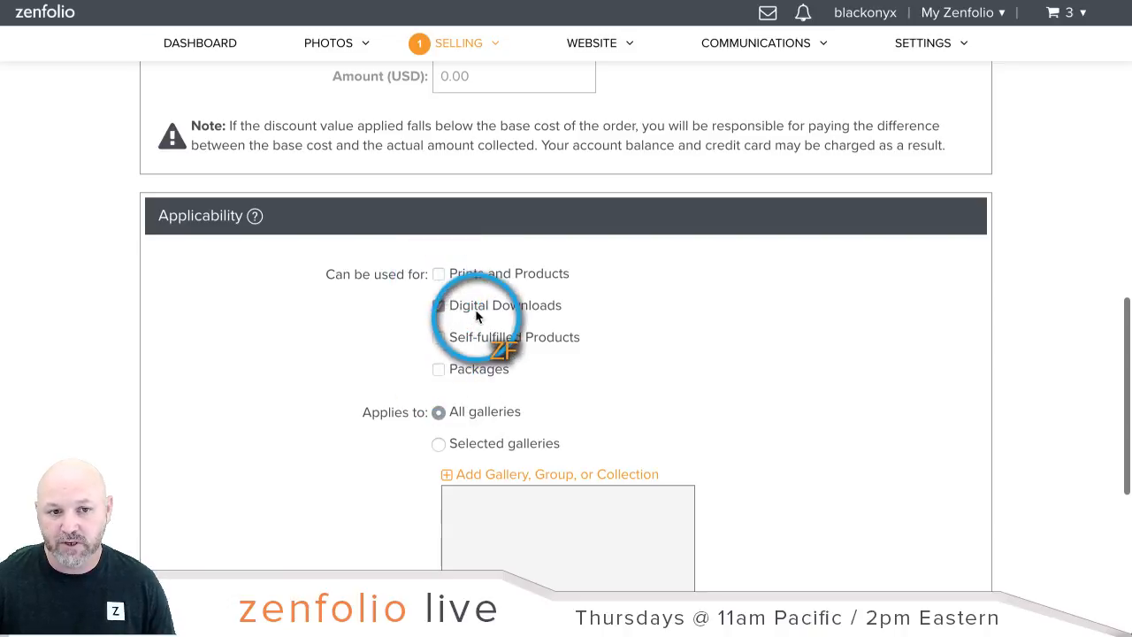
Step: Restrict the coupon to selected galleries and add the Smith gallery from Clients
{"action": "scroll", "coordinate": [708, 309], "scroll_direction": "down", "scroll_amount": 1}
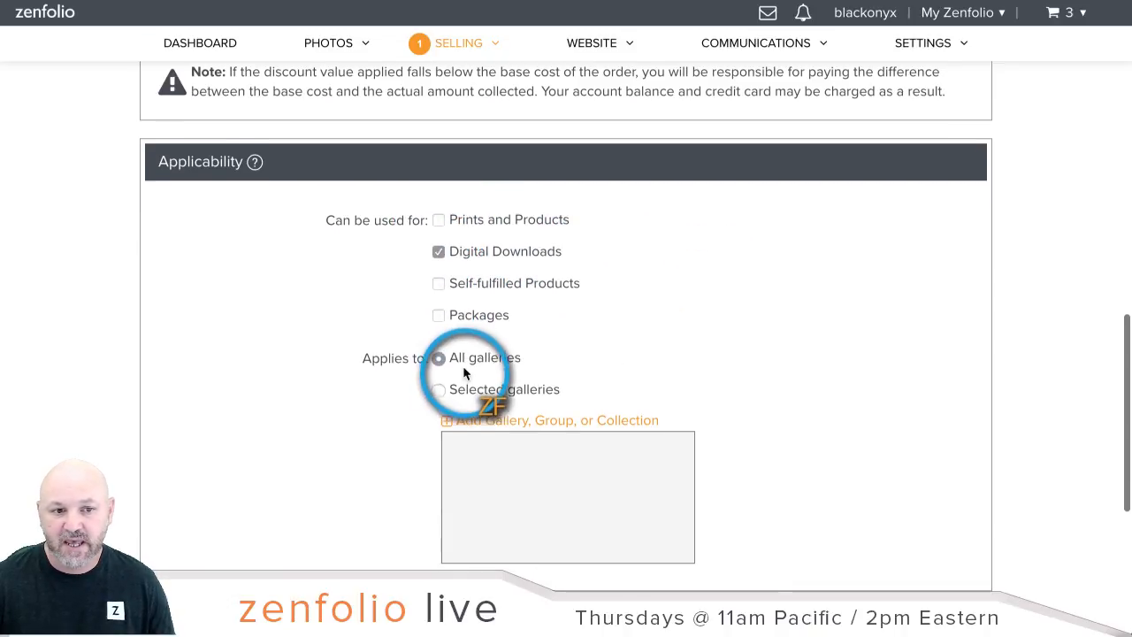
{"action": "left_click", "coordinate": [439, 389]}
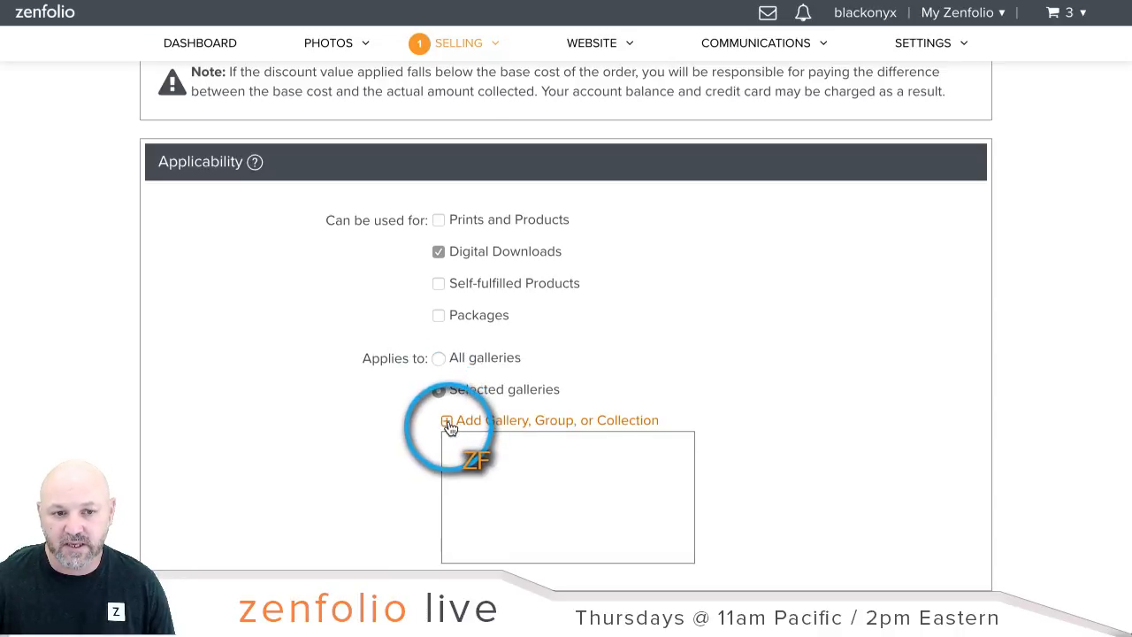
{"action": "left_click", "coordinate": [447, 421]}
{"action": "left_click", "coordinate": [428, 304]}
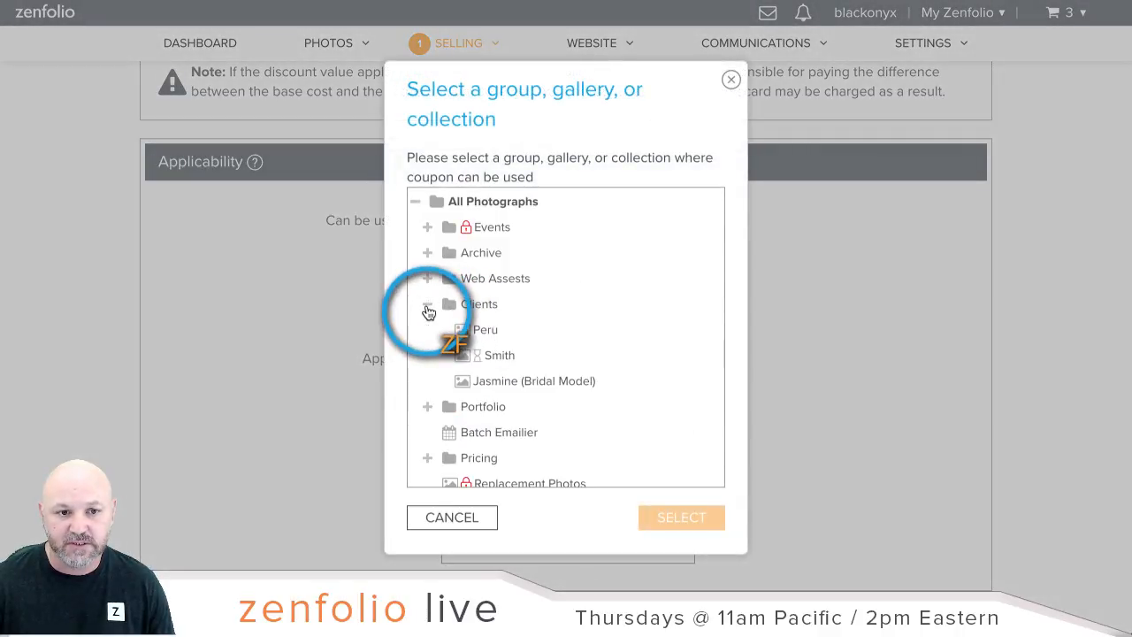
{"action": "left_click", "coordinate": [500, 355]}
{"action": "left_click", "coordinate": [682, 517]}
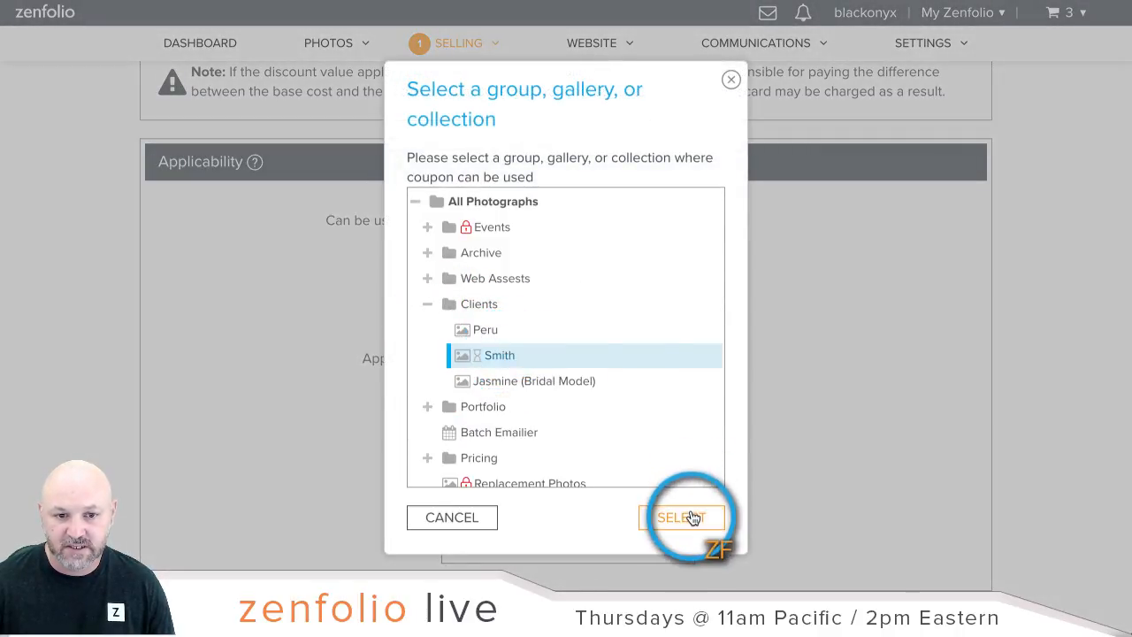
{"action": "scroll", "coordinate": [891, 404], "scroll_direction": "down", "scroll_amount": 5}
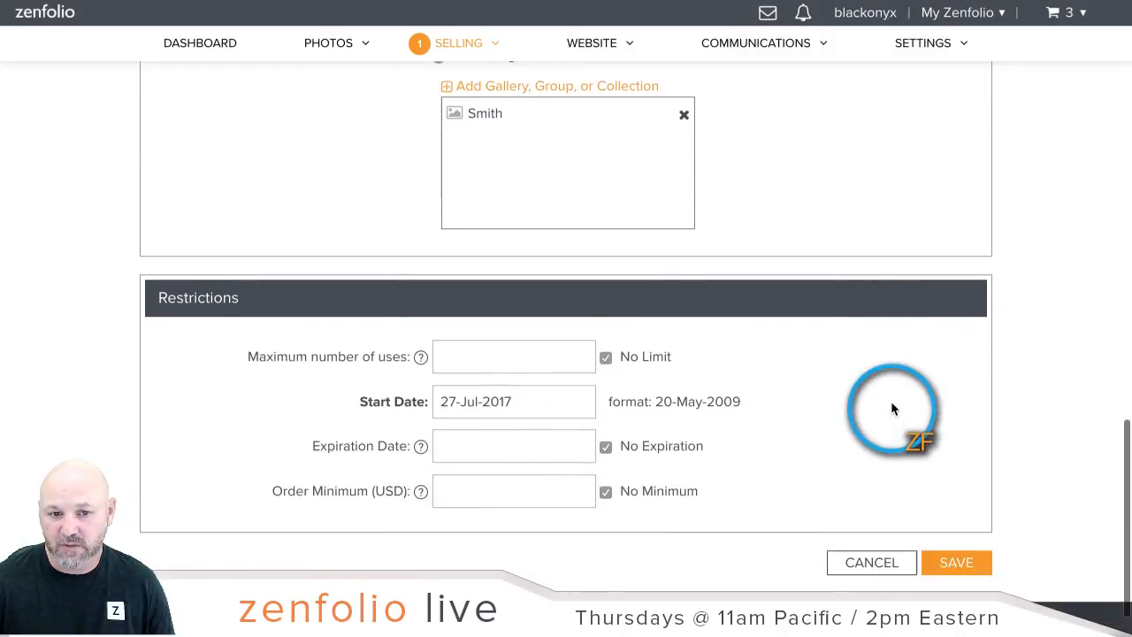
Step: Limit the coupon to a maximum of 1 use
{"action": "left_click", "coordinate": [591, 302]}
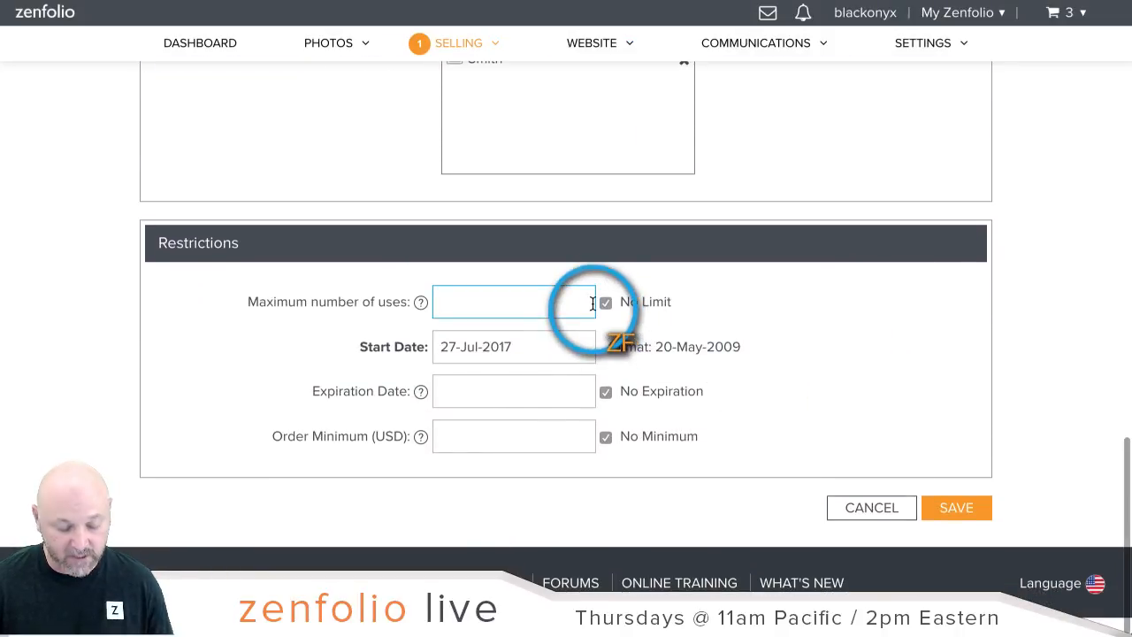
{"action": "type", "text": "1"}
{"action": "left_click", "coordinate": [851, 292]}
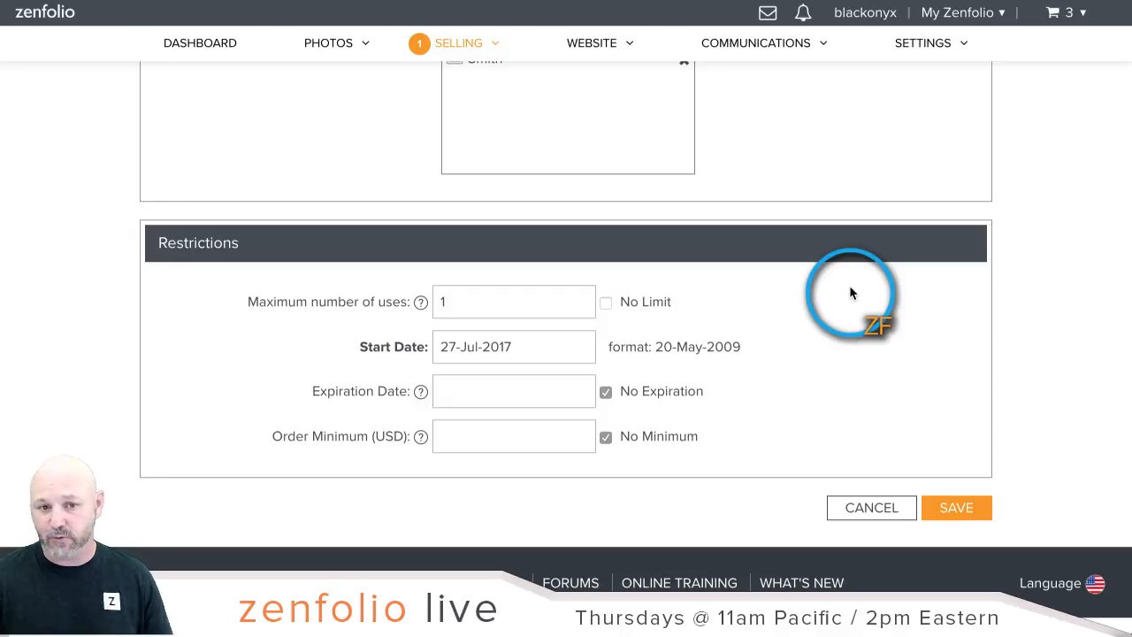
Step: Set the coupon's expiration date to 01-Sep-2017 and save the coupon
{"action": "left_click", "coordinate": [569, 393]}
{"action": "left_click", "coordinate": [676, 150]}
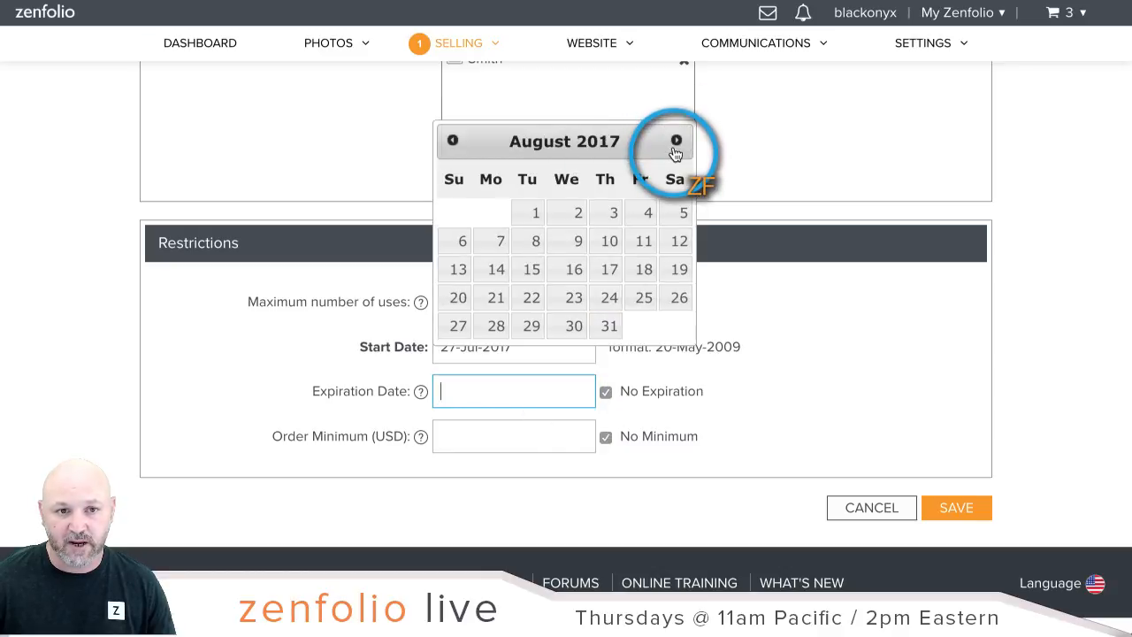
{"action": "left_click", "coordinate": [676, 153]}
{"action": "left_click", "coordinate": [648, 214]}
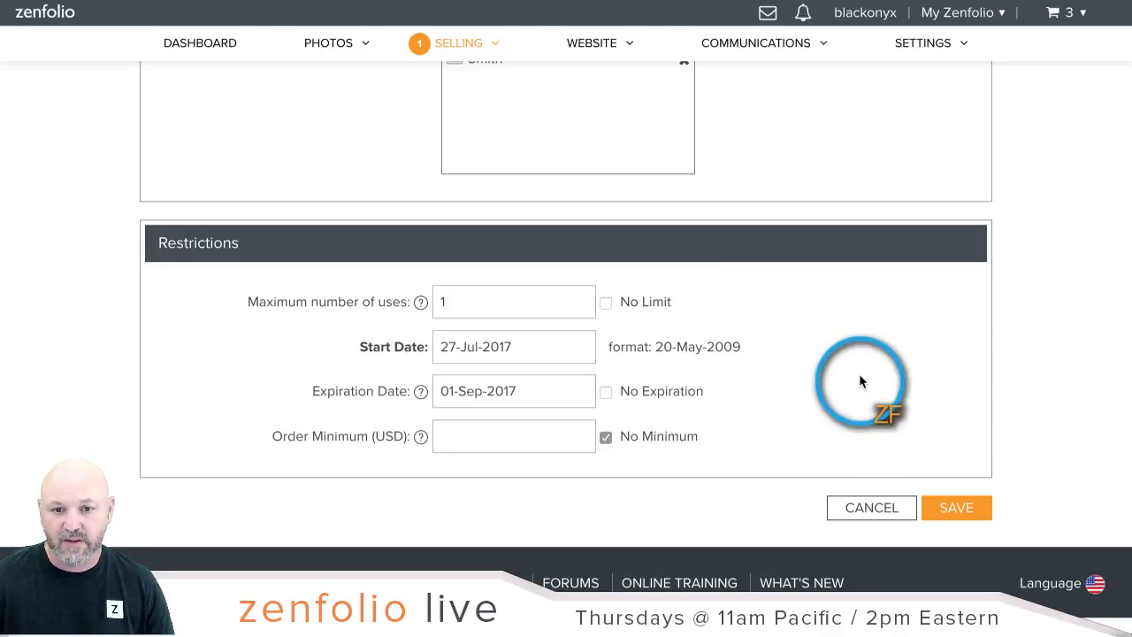
{"action": "left_click", "coordinate": [956, 509]}
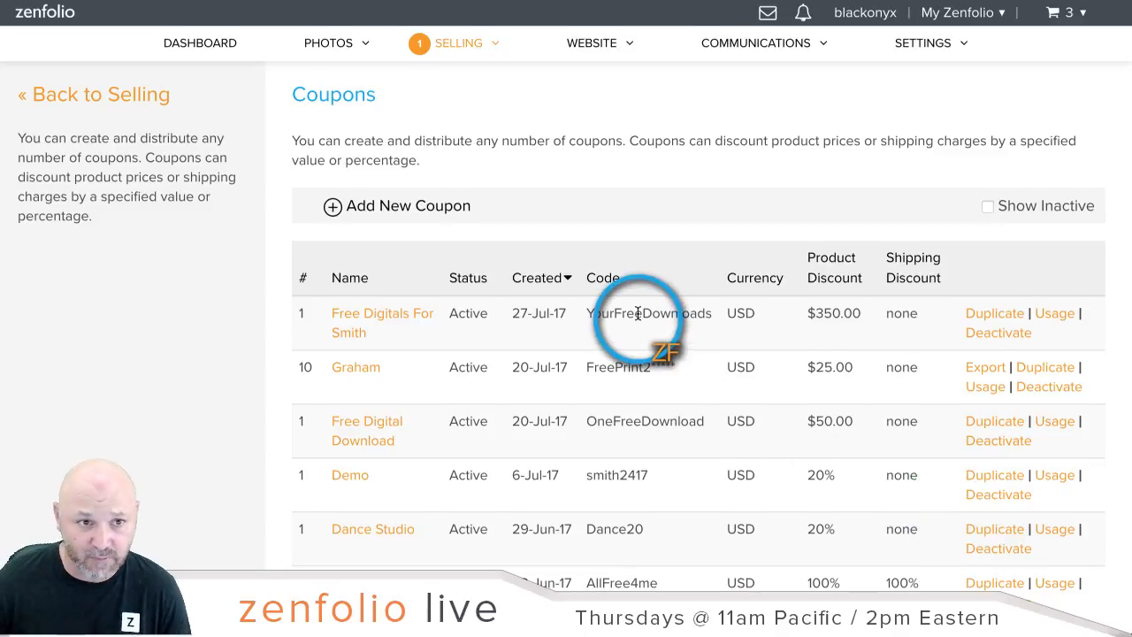
Step: Leave the Coupons list for the Zenfolio dashboard overview
{"action": "scroll", "coordinate": [638, 314], "scroll_direction": "up", "scroll_amount": 1}
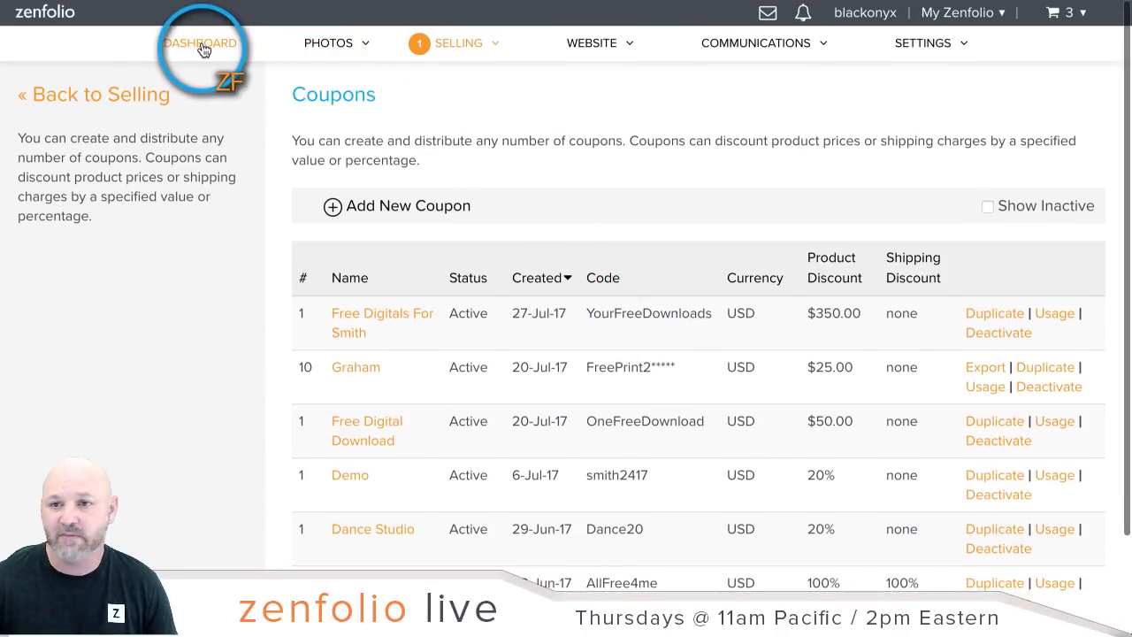
{"action": "left_click", "coordinate": [201, 44]}
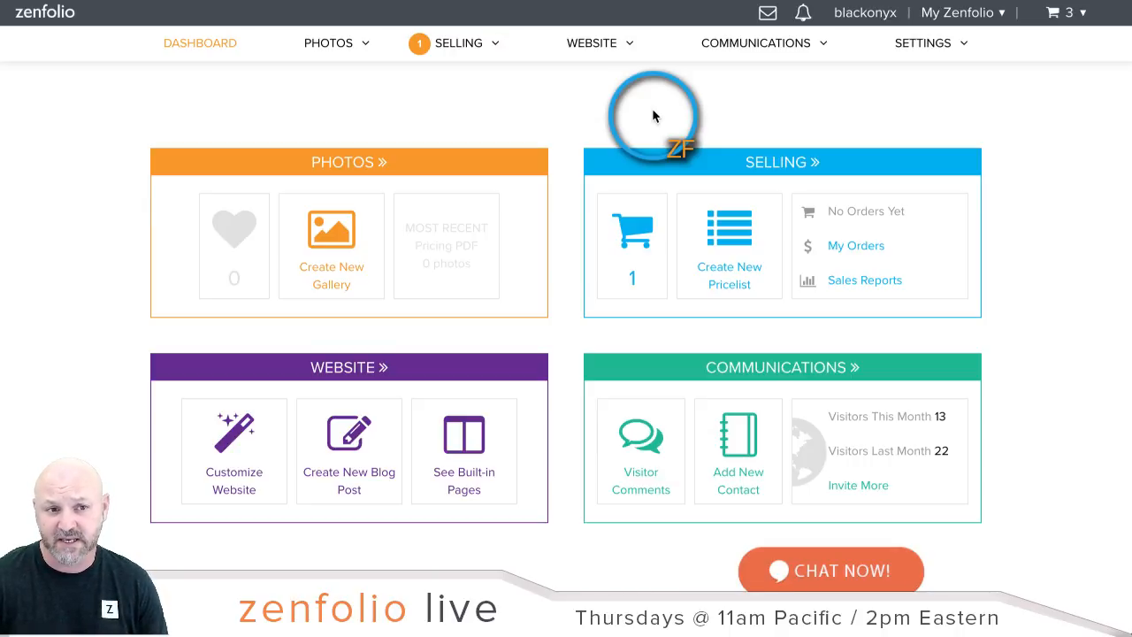
Step: Open the Favorites sets and browse the 1st 50 set, cancelling Create Gallery
{"action": "left_click", "coordinate": [221, 245]}
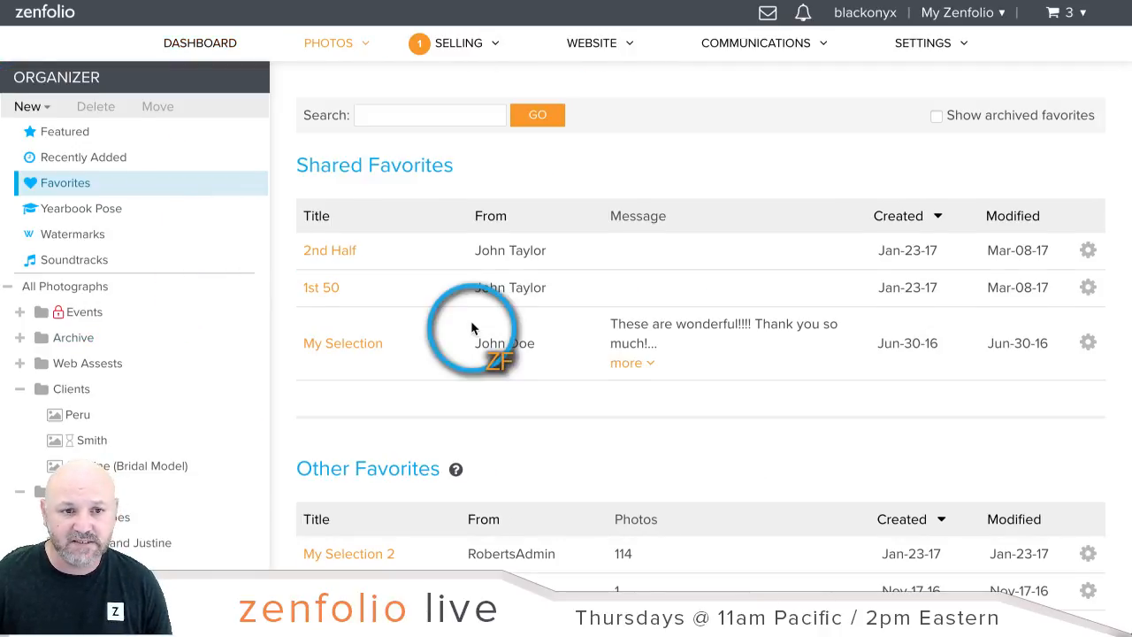
{"action": "scroll", "coordinate": [471, 328], "scroll_direction": "down", "scroll_amount": 2}
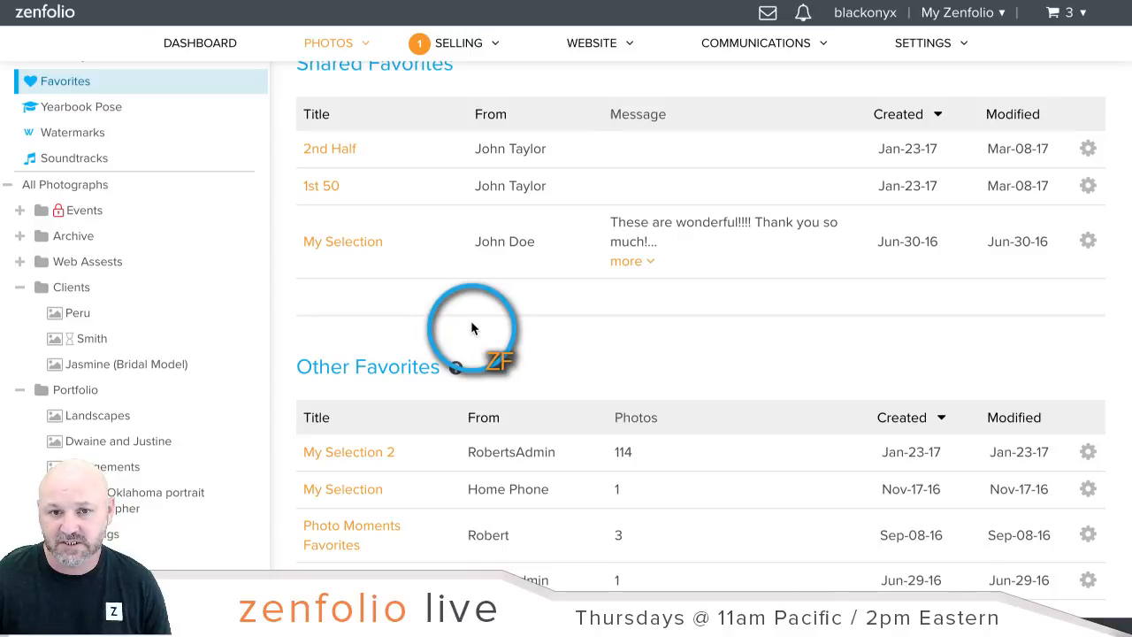
{"action": "scroll", "coordinate": [471, 327], "scroll_direction": "down", "scroll_amount": 1}
{"action": "scroll", "coordinate": [472, 327], "scroll_direction": "up", "scroll_amount": 2}
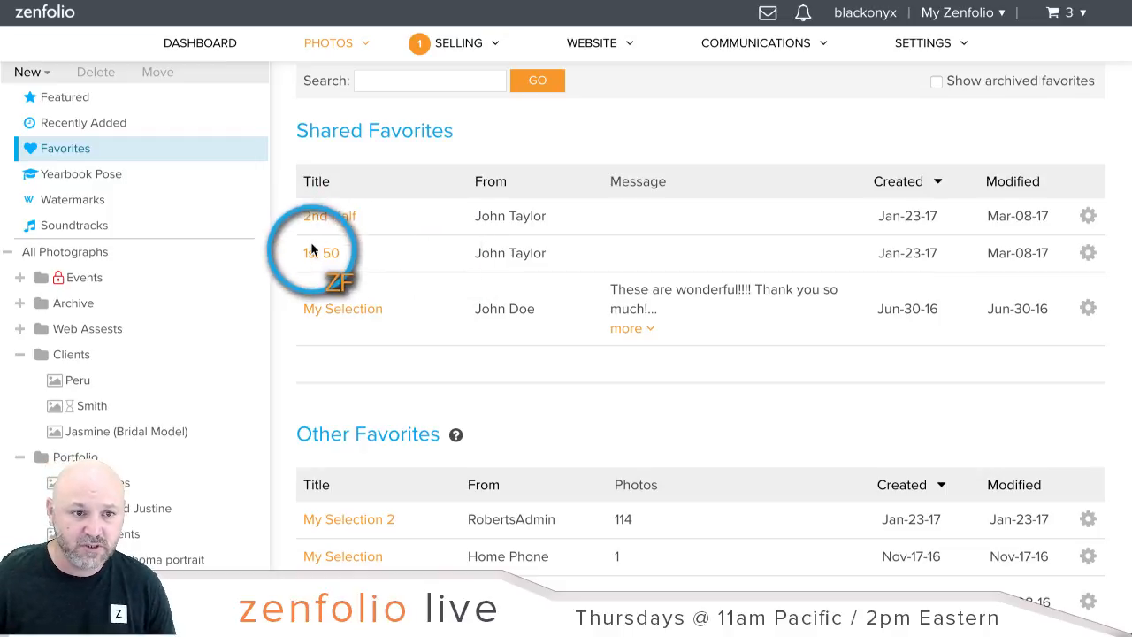
{"action": "left_click", "coordinate": [320, 255]}
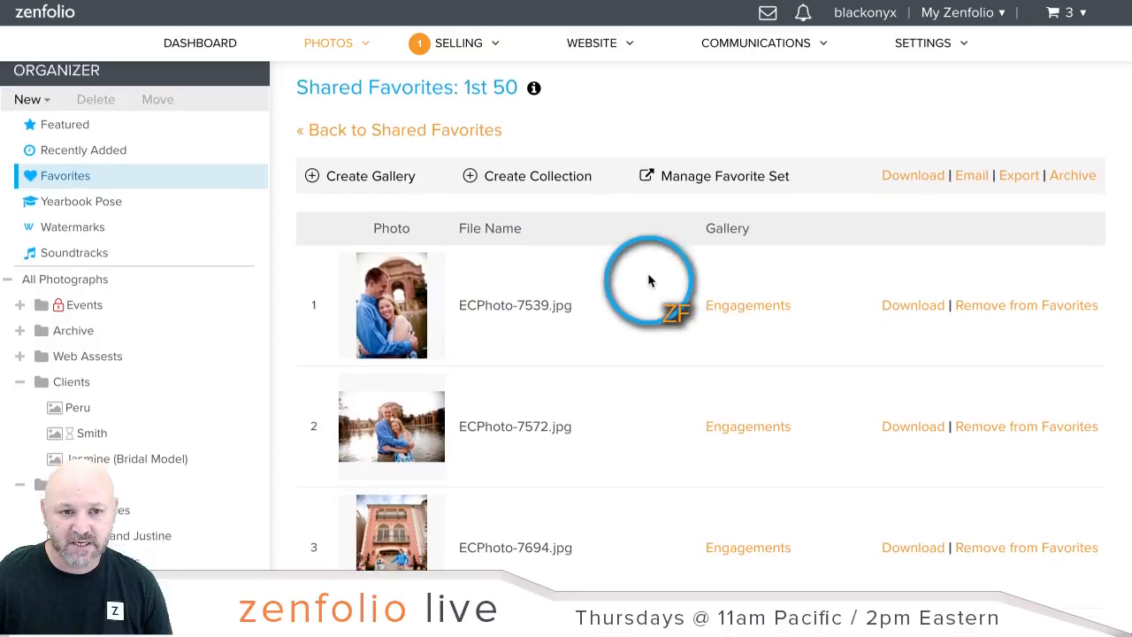
{"action": "scroll", "coordinate": [651, 274], "scroll_direction": "down", "scroll_amount": 5}
{"action": "scroll", "coordinate": [650, 274], "scroll_direction": "up", "scroll_amount": 5}
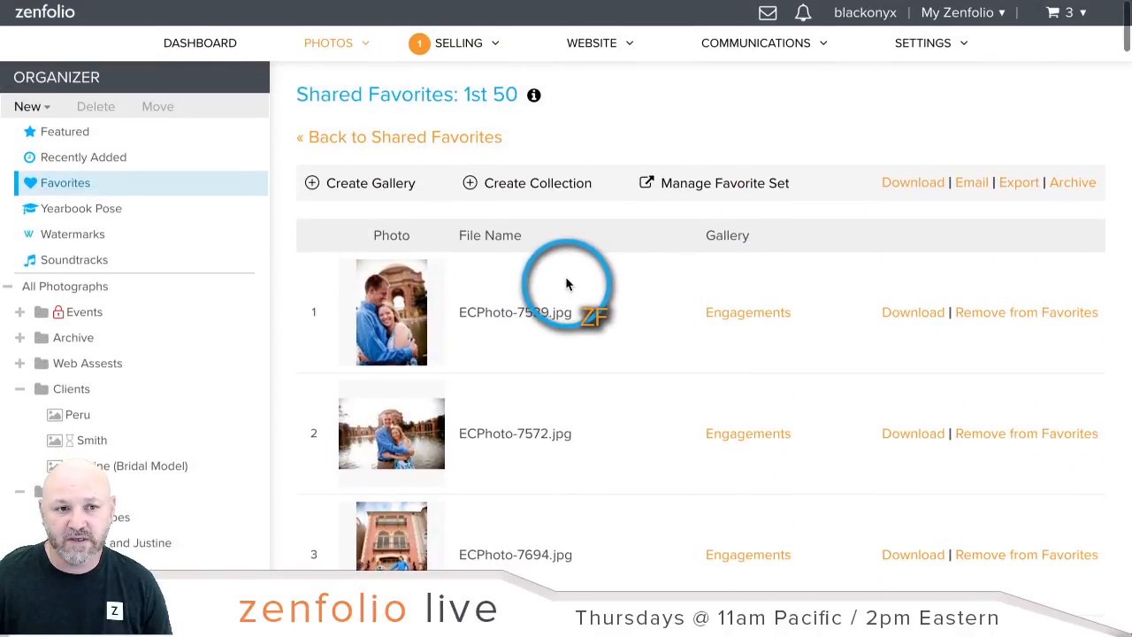
{"action": "left_click", "coordinate": [378, 190]}
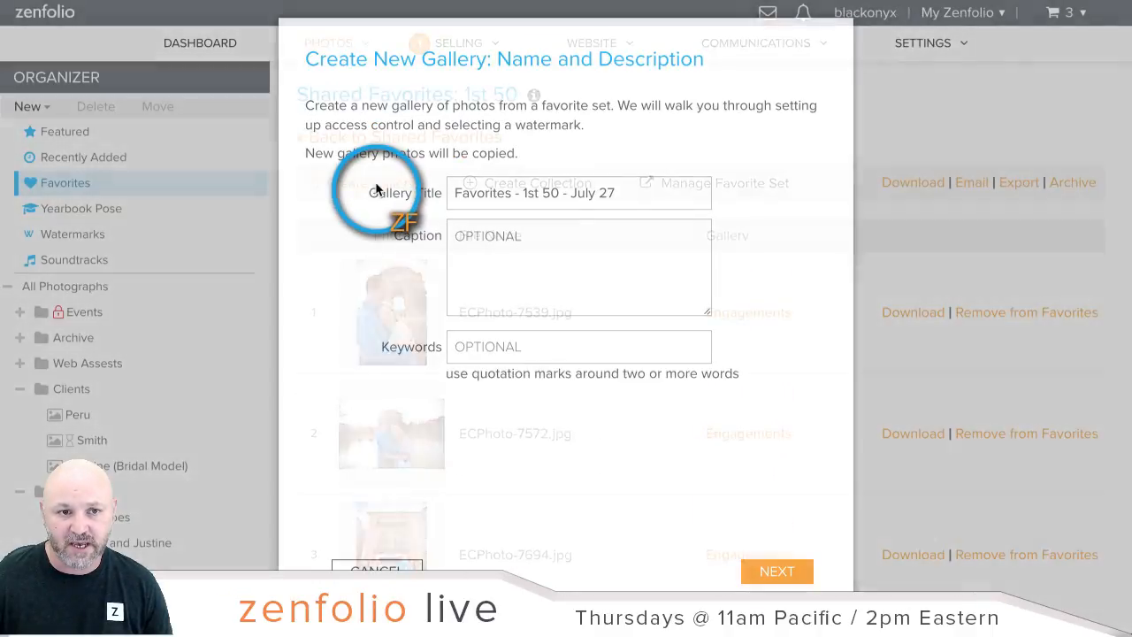
{"action": "left_click", "coordinate": [381, 570]}
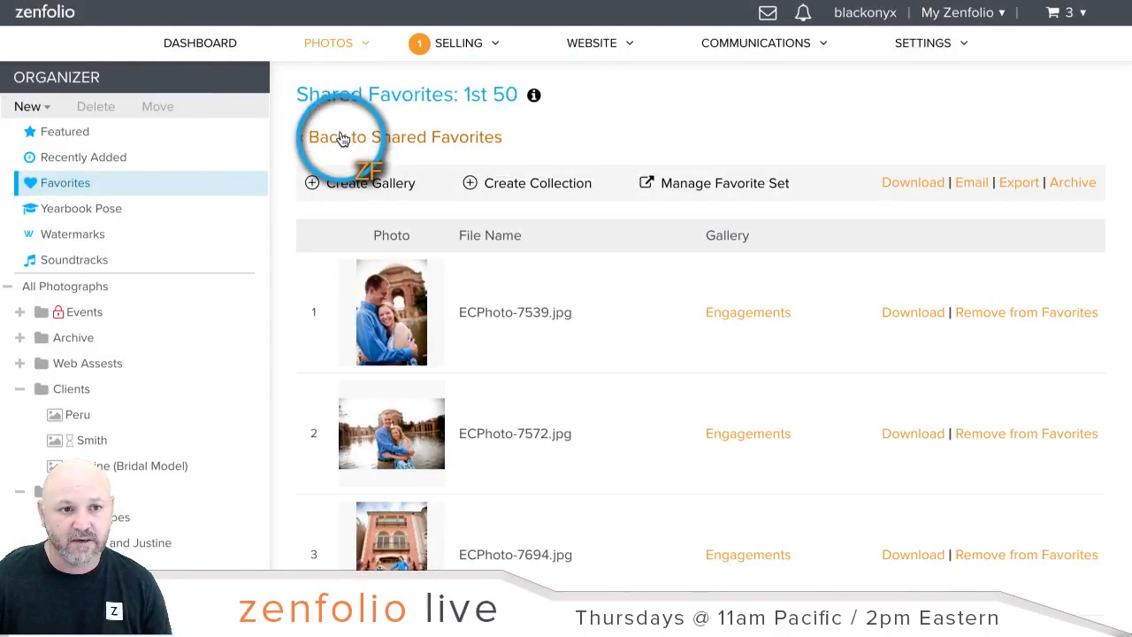
Step: Go back to the favorites list and open the My Selection set
{"action": "left_click", "coordinate": [343, 137]}
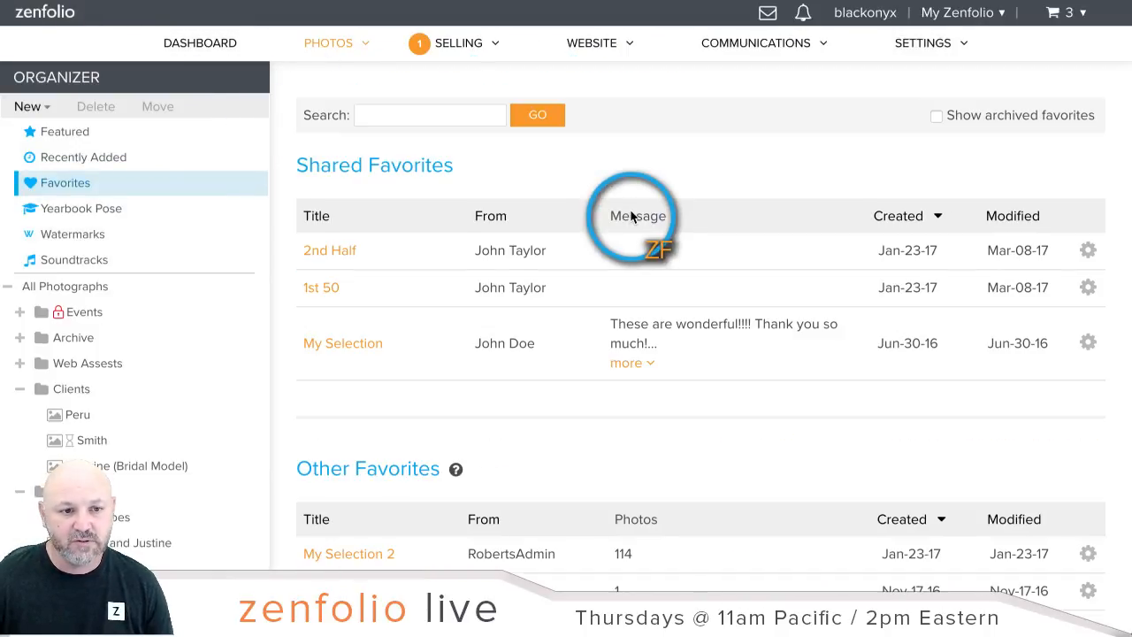
{"action": "scroll", "coordinate": [631, 217], "scroll_direction": "down", "scroll_amount": 2}
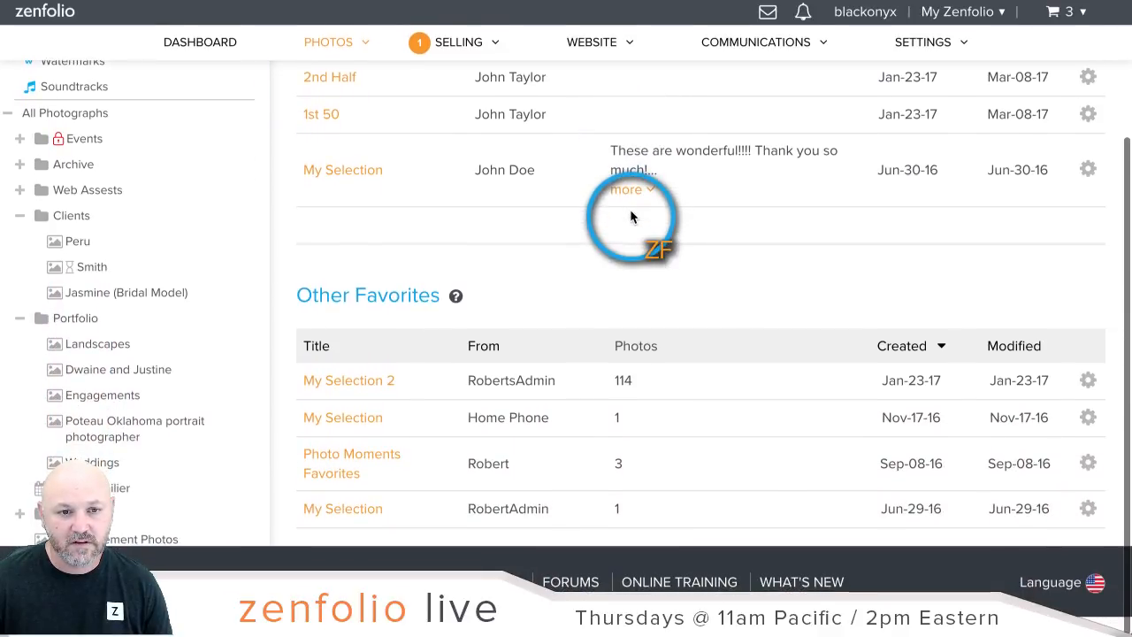
{"action": "left_click", "coordinate": [343, 424]}
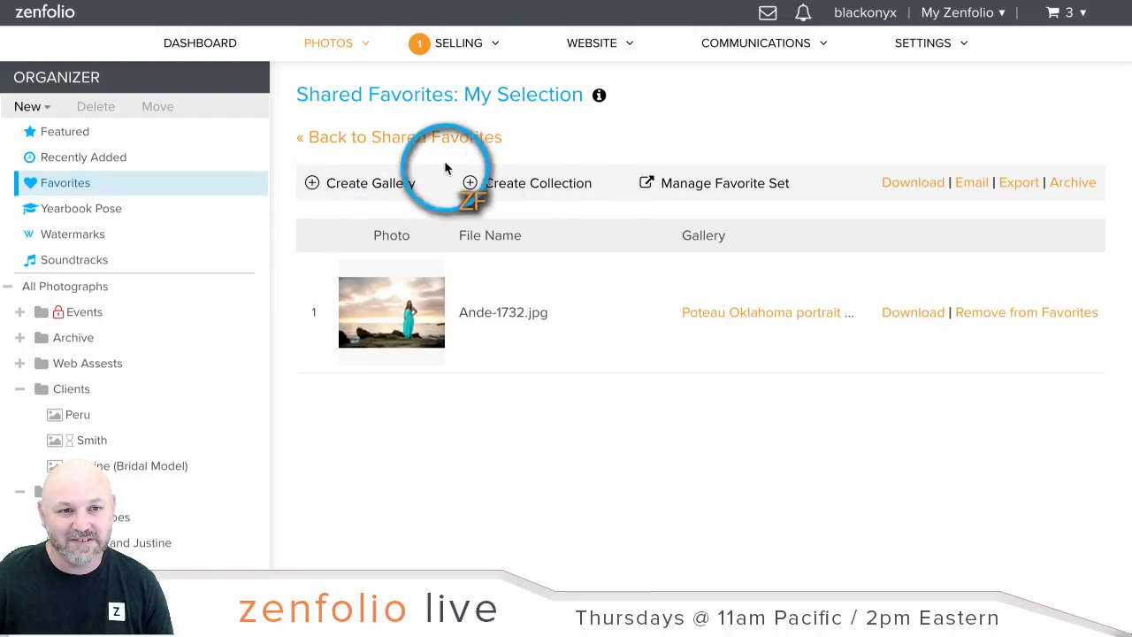
Step: Create 'Home Phone Gallery' from the favorites in Clients, public, with no watermark
{"action": "left_click", "coordinate": [396, 193]}
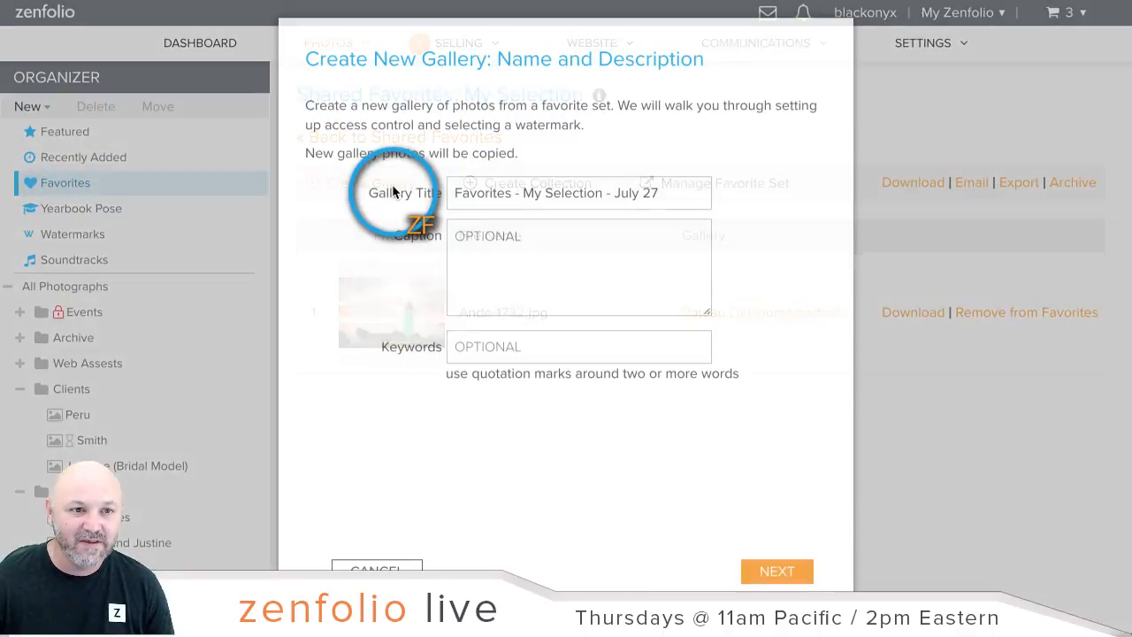
{"action": "triple_click", "coordinate": [532, 199]}
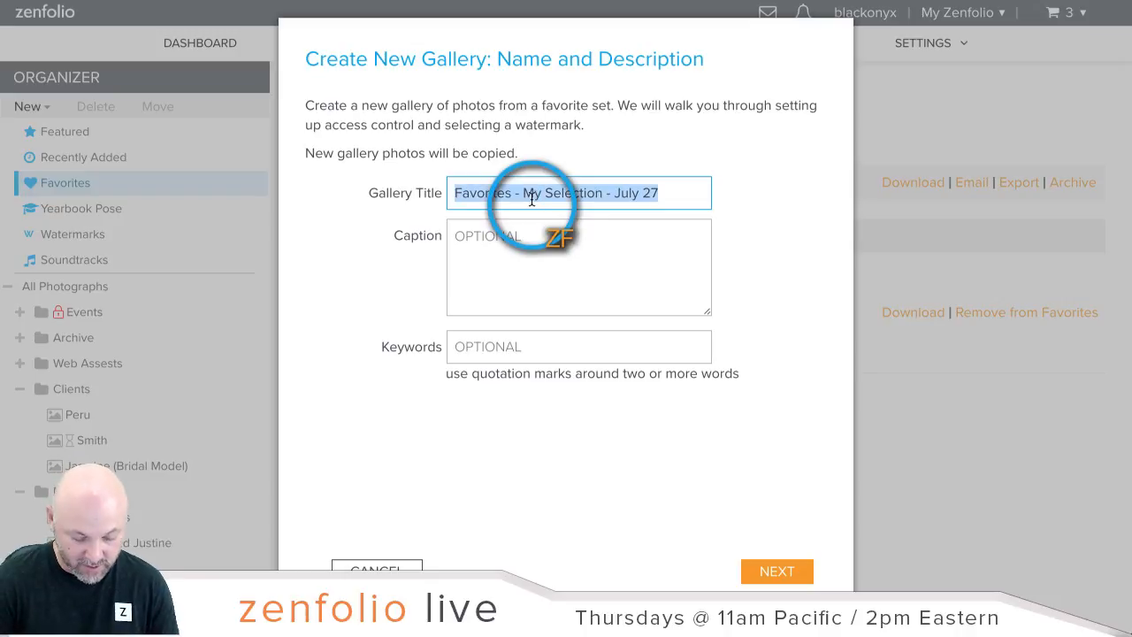
{"action": "type", "text": "Home Phone"}
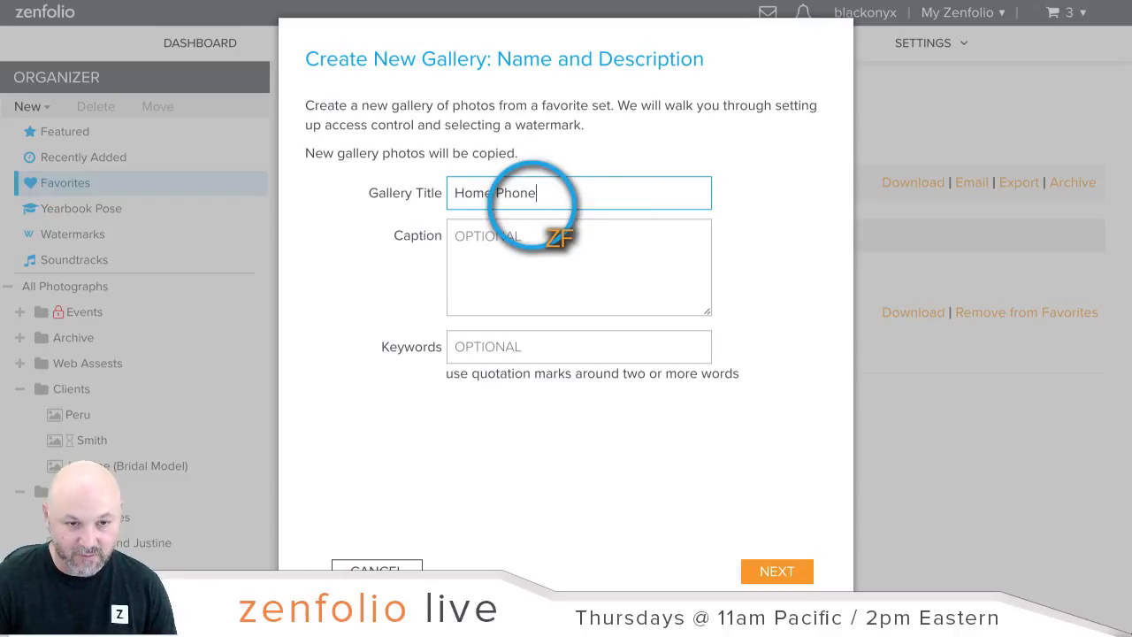
{"action": "type", "text": " Galle"}
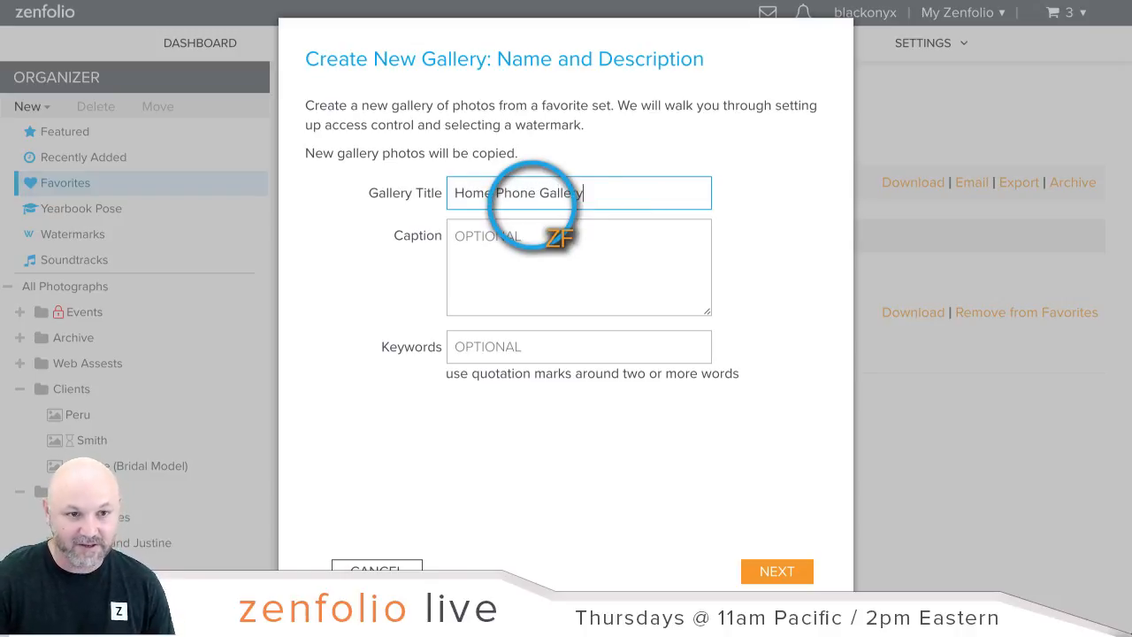
{"action": "type", "text": "ry"}
{"action": "scroll", "coordinate": [739, 265], "scroll_direction": "down", "scroll_amount": 2}
{"action": "left_click", "coordinate": [790, 458]}
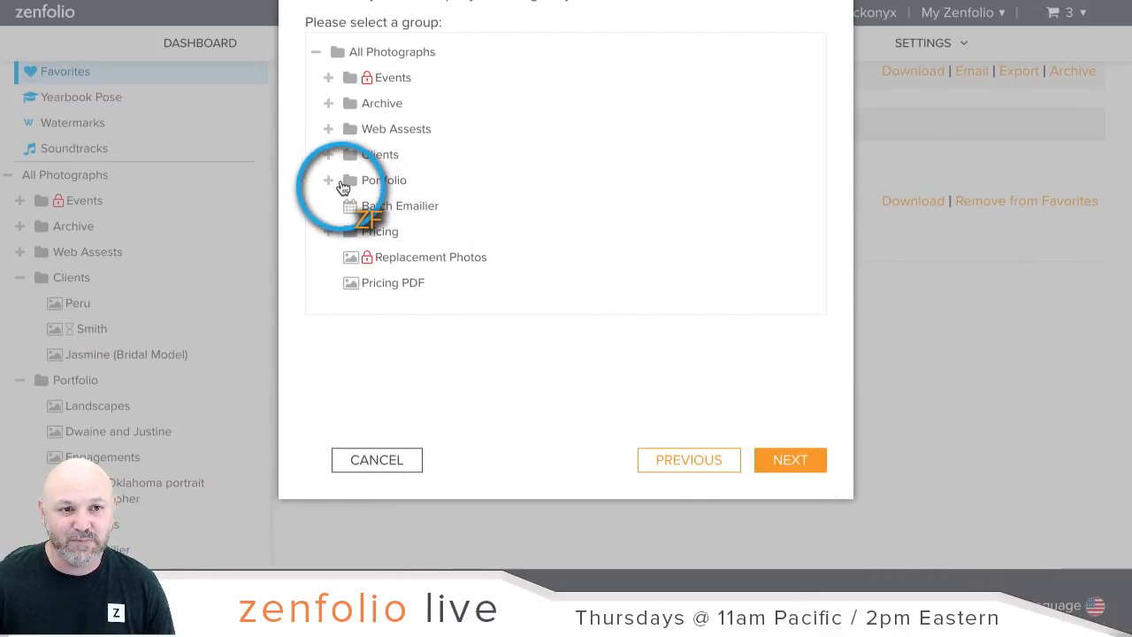
{"action": "left_click", "coordinate": [345, 156]}
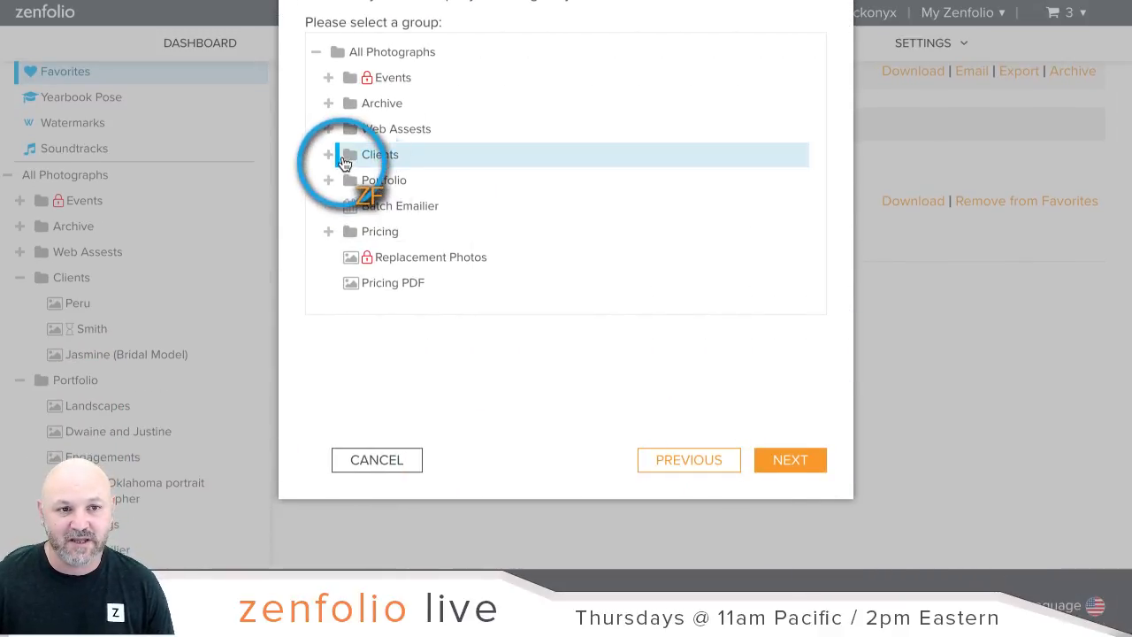
{"action": "left_click", "coordinate": [794, 464]}
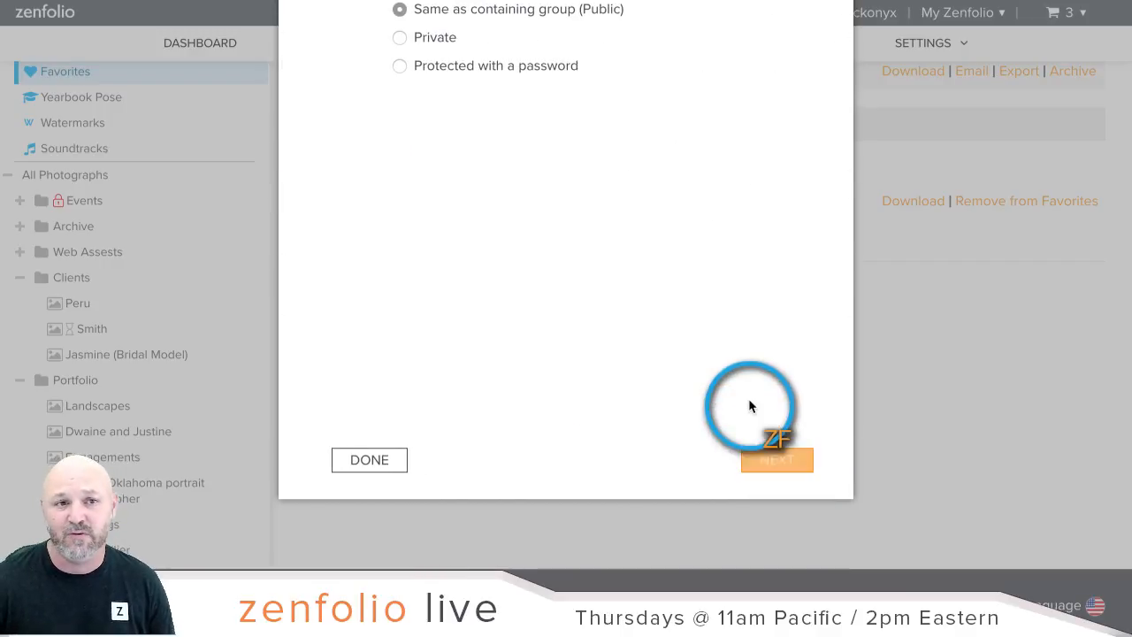
{"action": "scroll", "coordinate": [733, 368], "scroll_direction": "up", "scroll_amount": 2}
{"action": "left_click", "coordinate": [797, 576]}
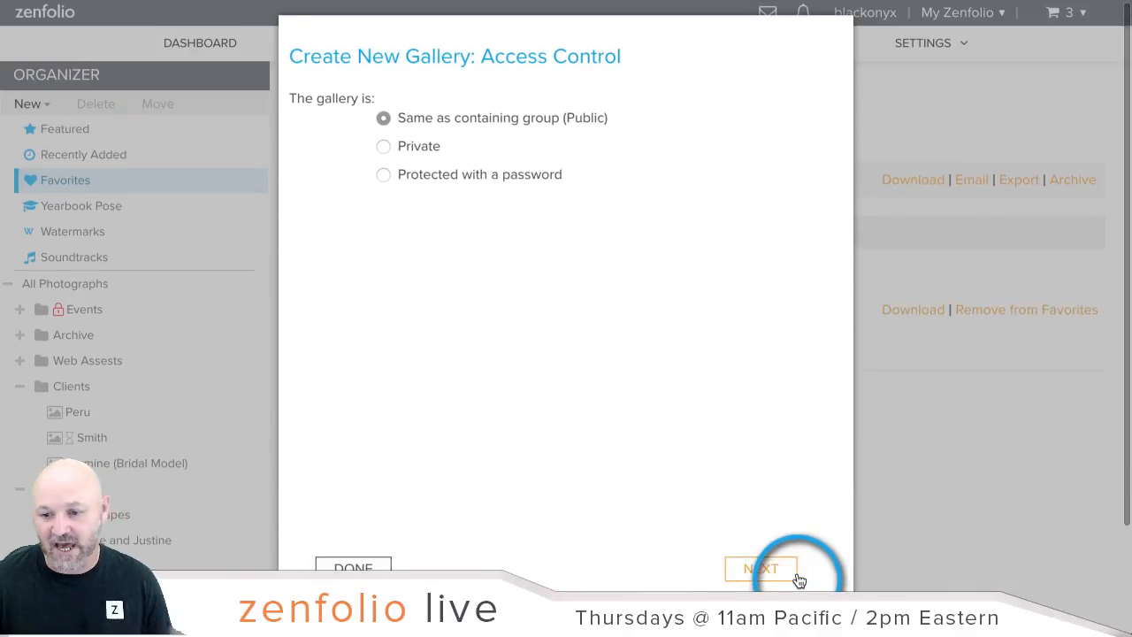
{"action": "left_click", "coordinate": [369, 159]}
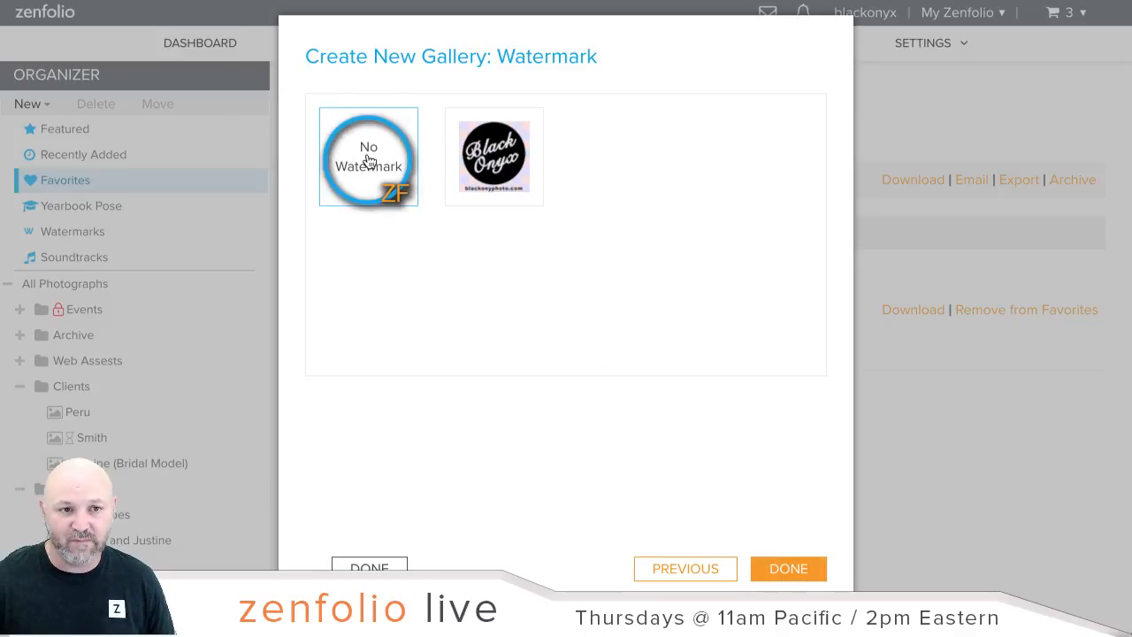
{"action": "left_click", "coordinate": [798, 568]}
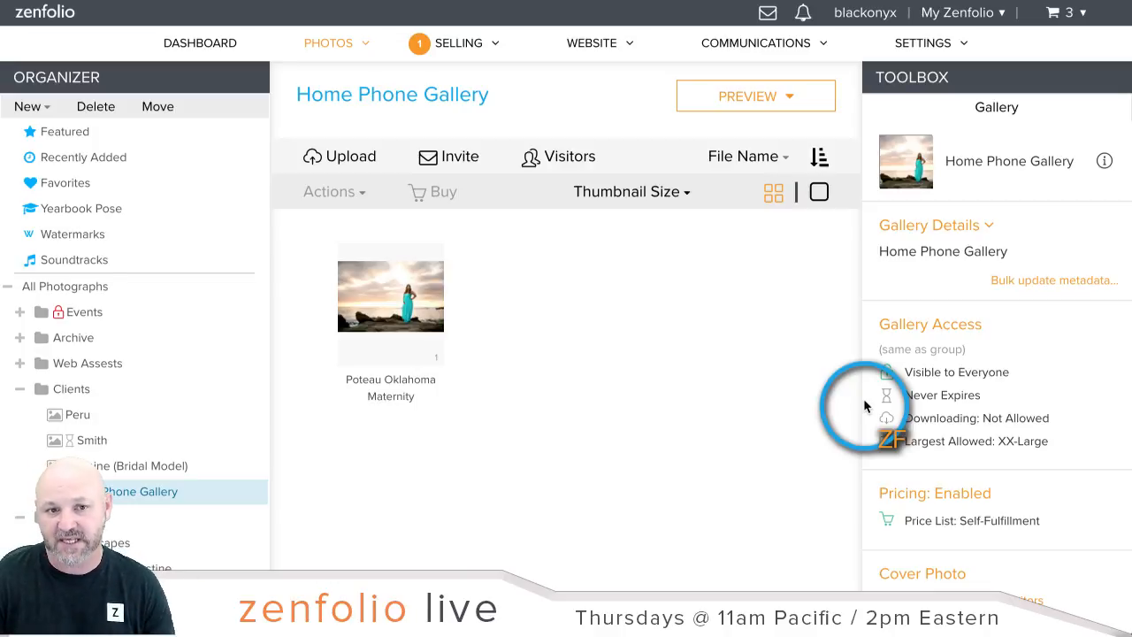
Step: Open the Photo Moments Favorites set and start a gallery from it titled 'Robs'
{"action": "left_click", "coordinate": [100, 183]}
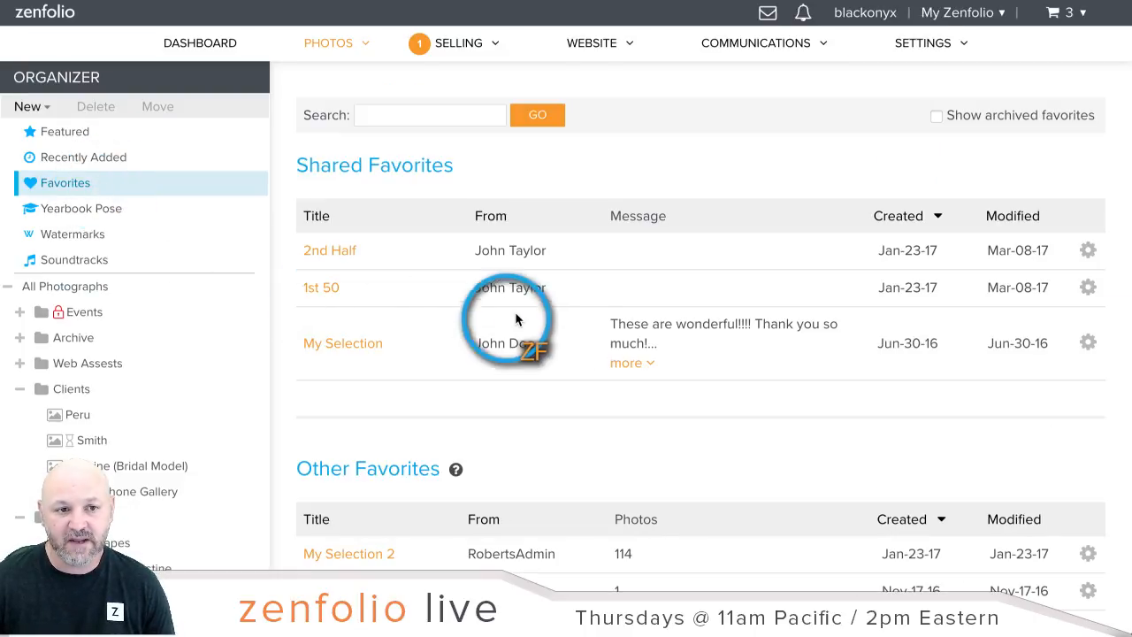
{"action": "scroll", "coordinate": [558, 323], "scroll_direction": "down", "scroll_amount": 1}
{"action": "scroll", "coordinate": [558, 323], "scroll_direction": "down", "scroll_amount": 2}
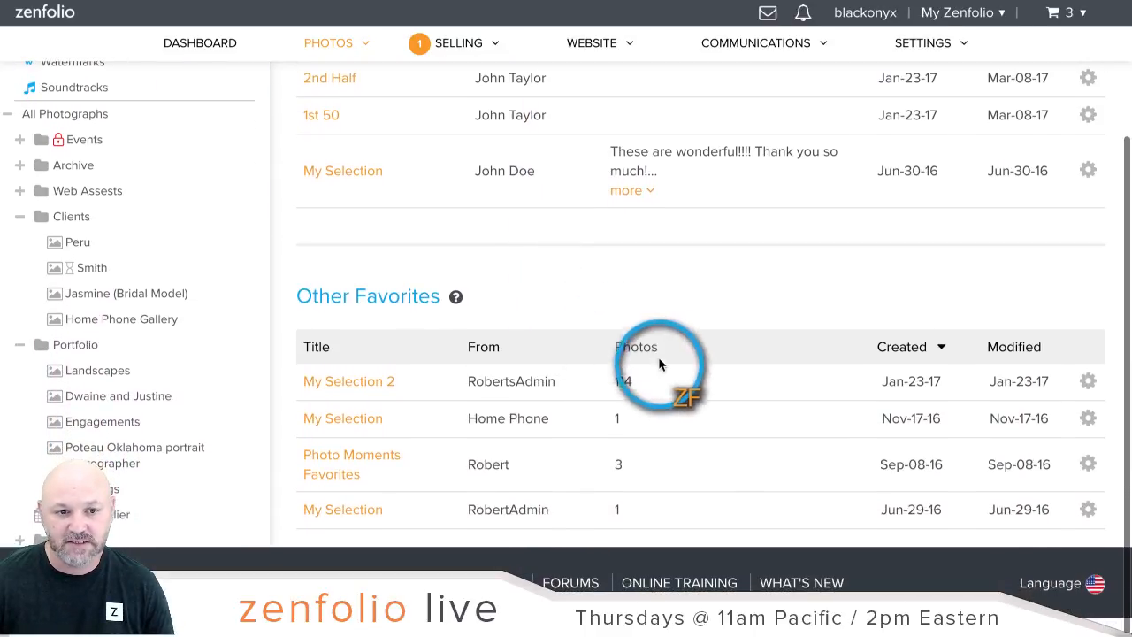
{"action": "left_click", "coordinate": [338, 457]}
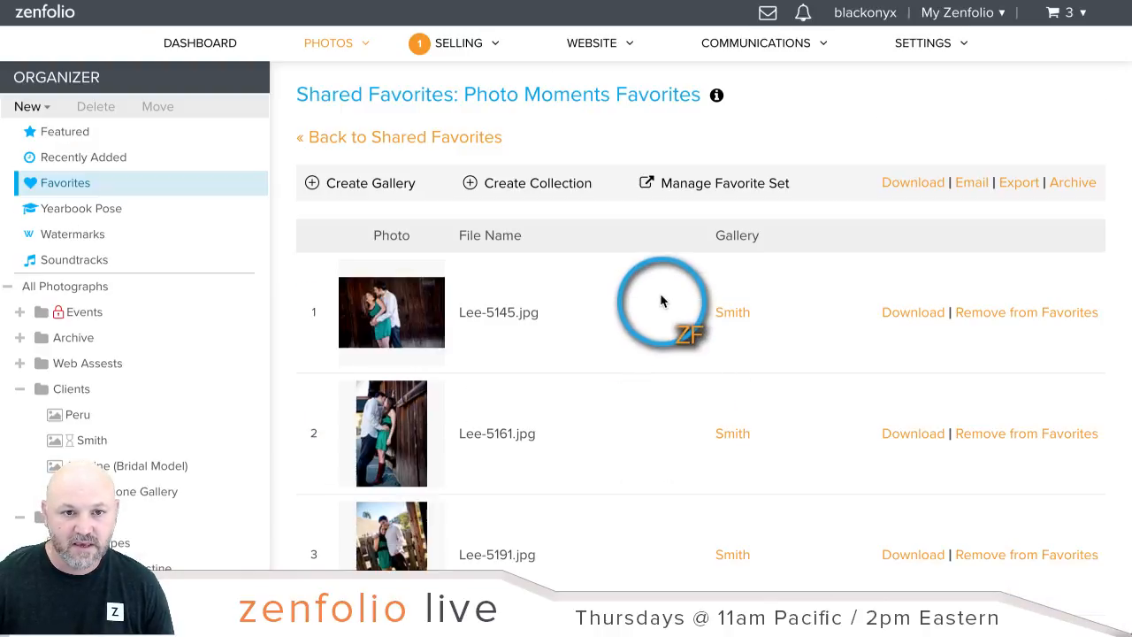
{"action": "scroll", "coordinate": [662, 299], "scroll_direction": "down", "scroll_amount": 1}
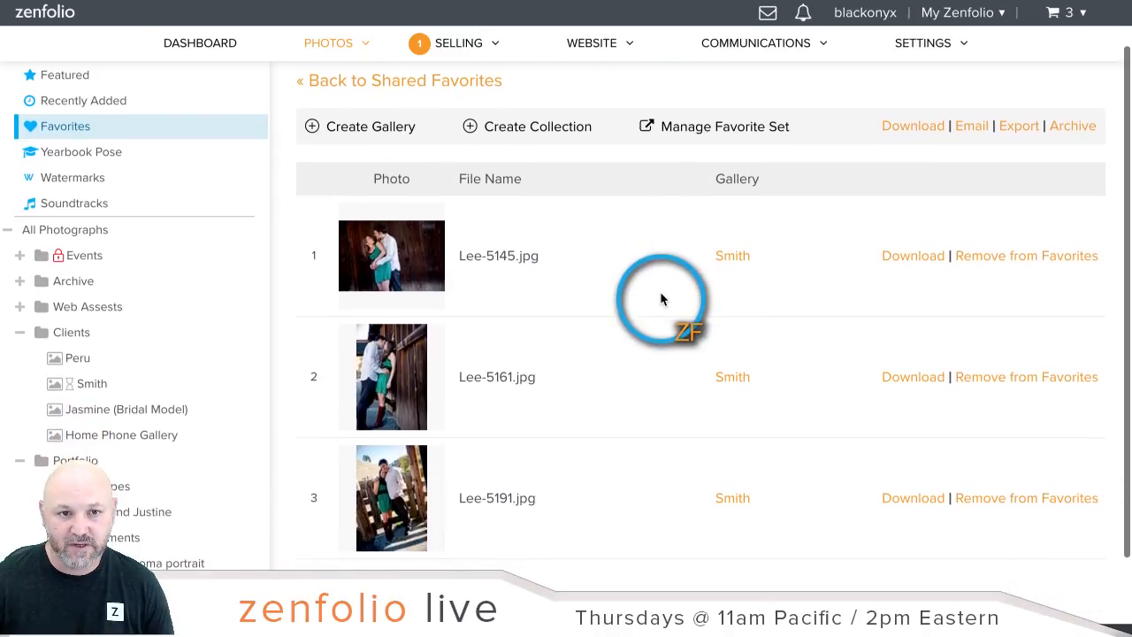
{"action": "left_click", "coordinate": [367, 128]}
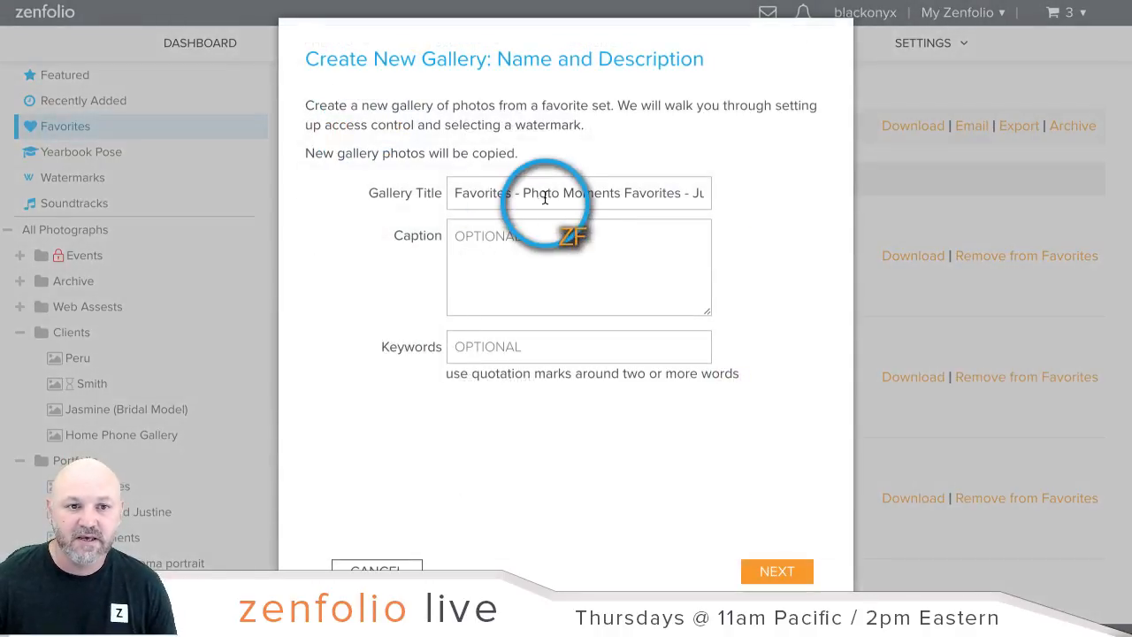
{"action": "double_click", "coordinate": [545, 195]}
{"action": "key", "text": "ctrl+a"}
{"action": "type", "text": "Robs"}
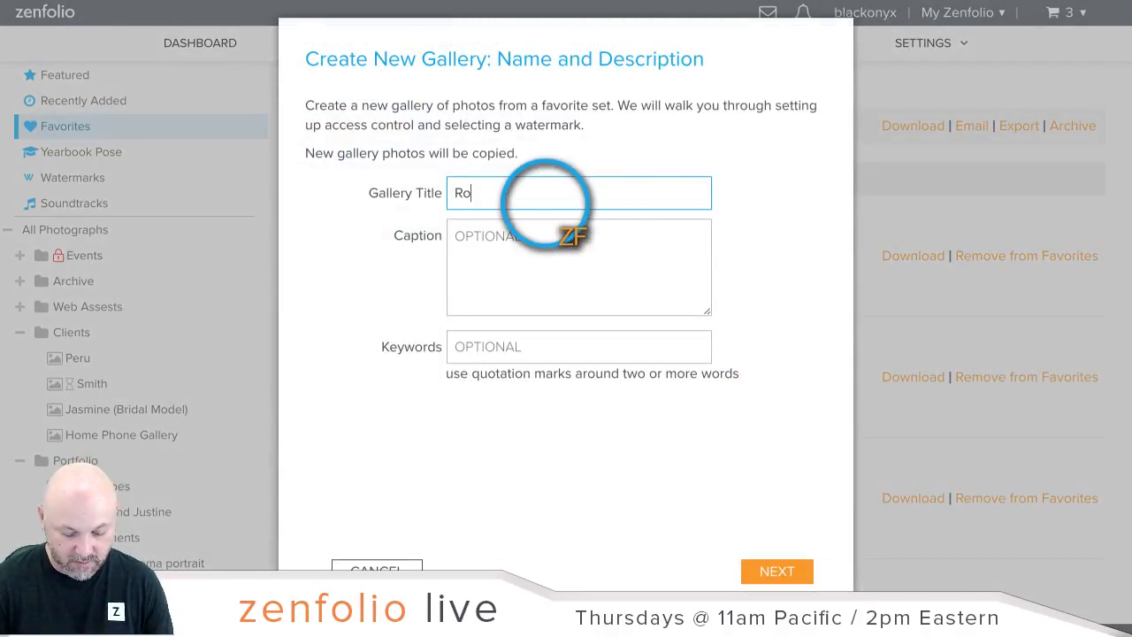
{"action": "left_click", "coordinate": [797, 571]}
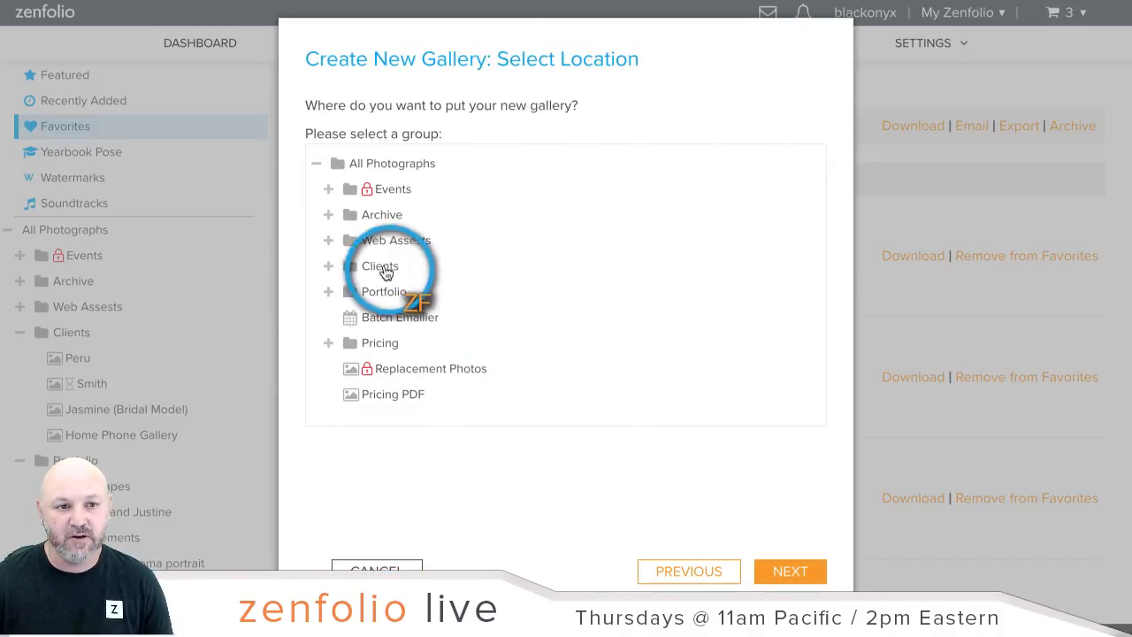
Step: Place the Robs gallery in Clients, keep group access, choose No Watermark, and finish
{"action": "left_click", "coordinate": [329, 267]}
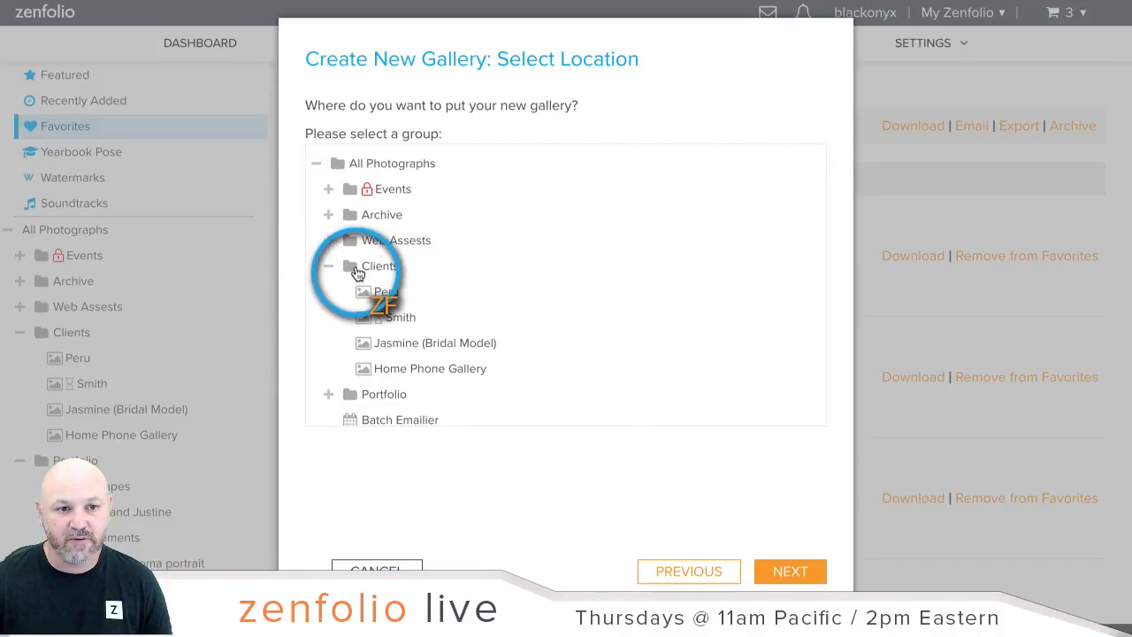
{"action": "left_click", "coordinate": [347, 267]}
{"action": "left_click", "coordinate": [777, 571]}
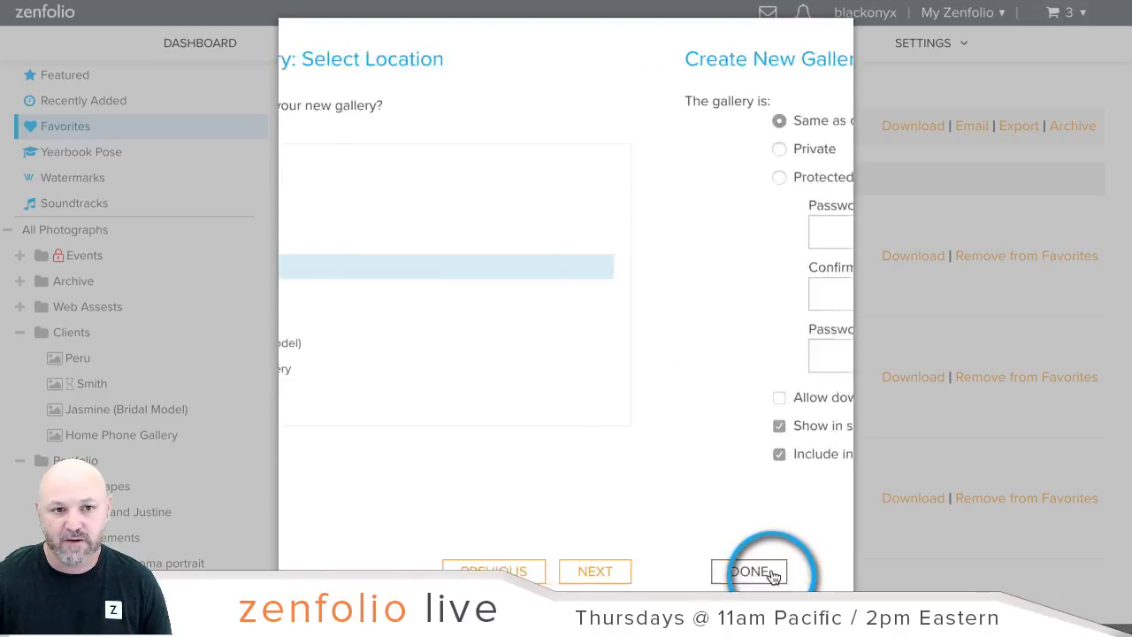
{"action": "left_click", "coordinate": [768, 566]}
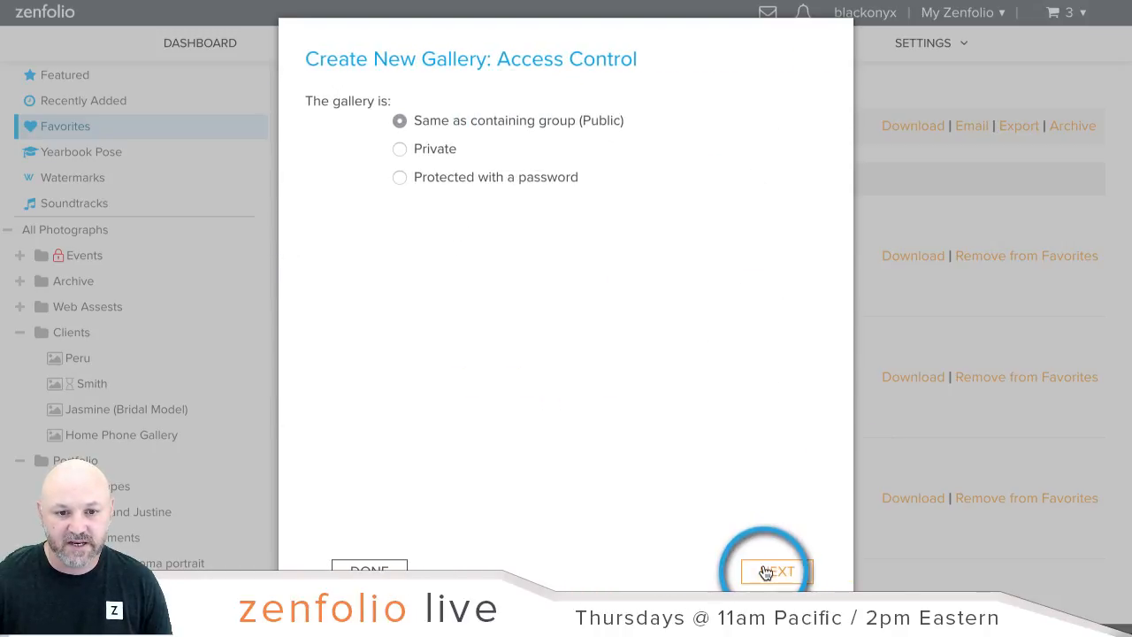
{"action": "left_click", "coordinate": [387, 169]}
{"action": "left_click", "coordinate": [808, 571]}
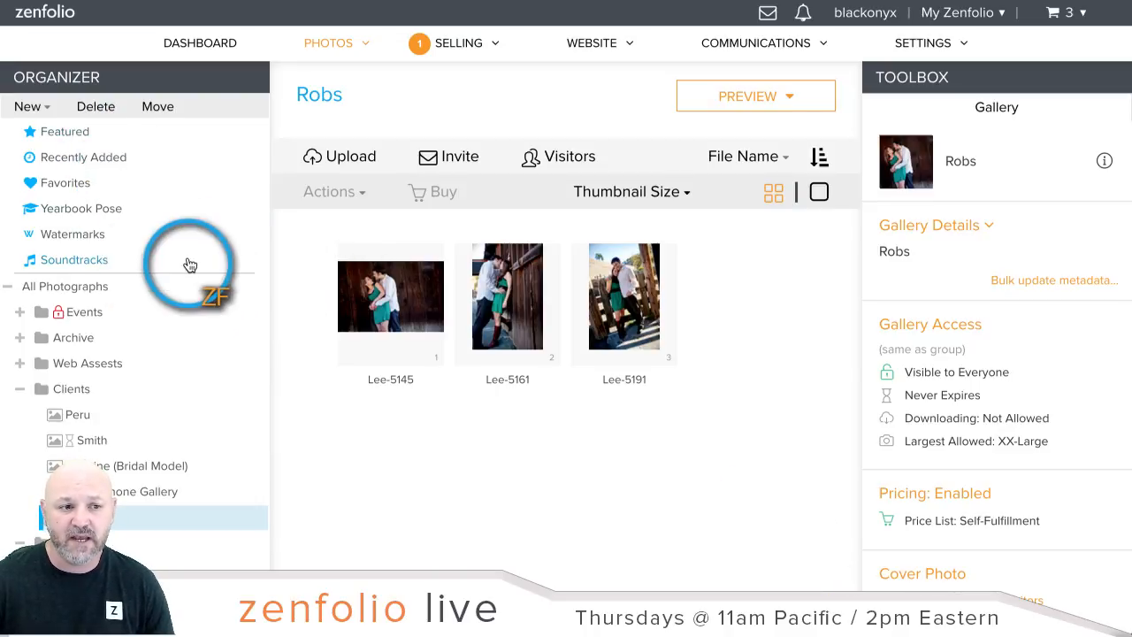
Step: Move the Poteau Oklahoma Maternity photo from Home Phone Gallery into Robs under Clients
{"action": "scroll", "coordinate": [189, 261], "scroll_direction": "down", "scroll_amount": 2}
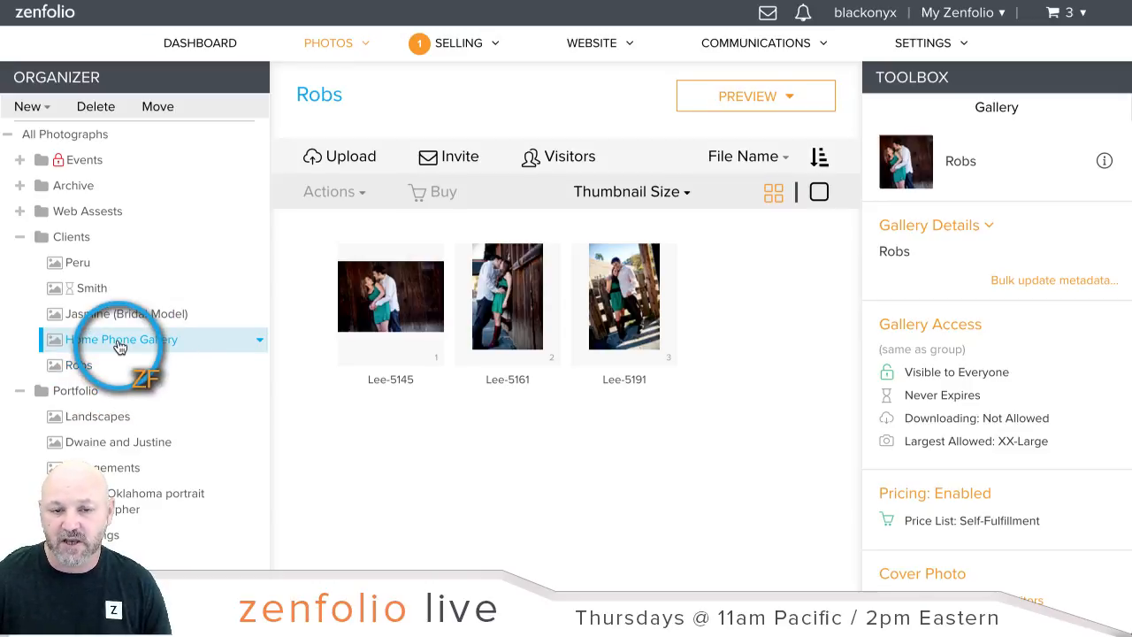
{"action": "left_click", "coordinate": [120, 347]}
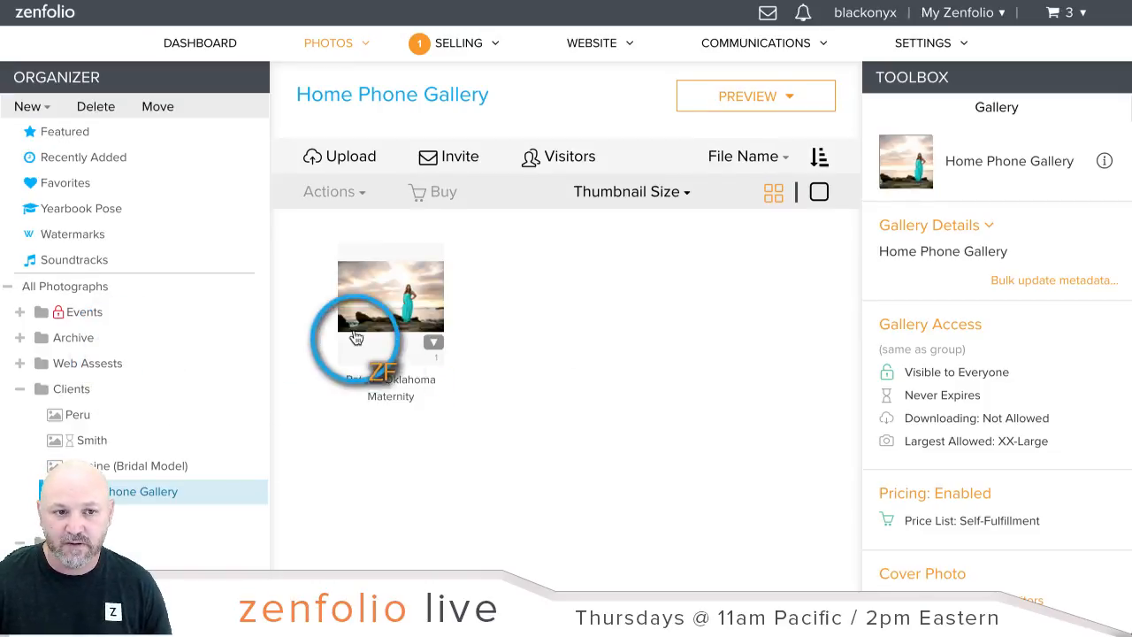
{"action": "left_click", "coordinate": [356, 337]}
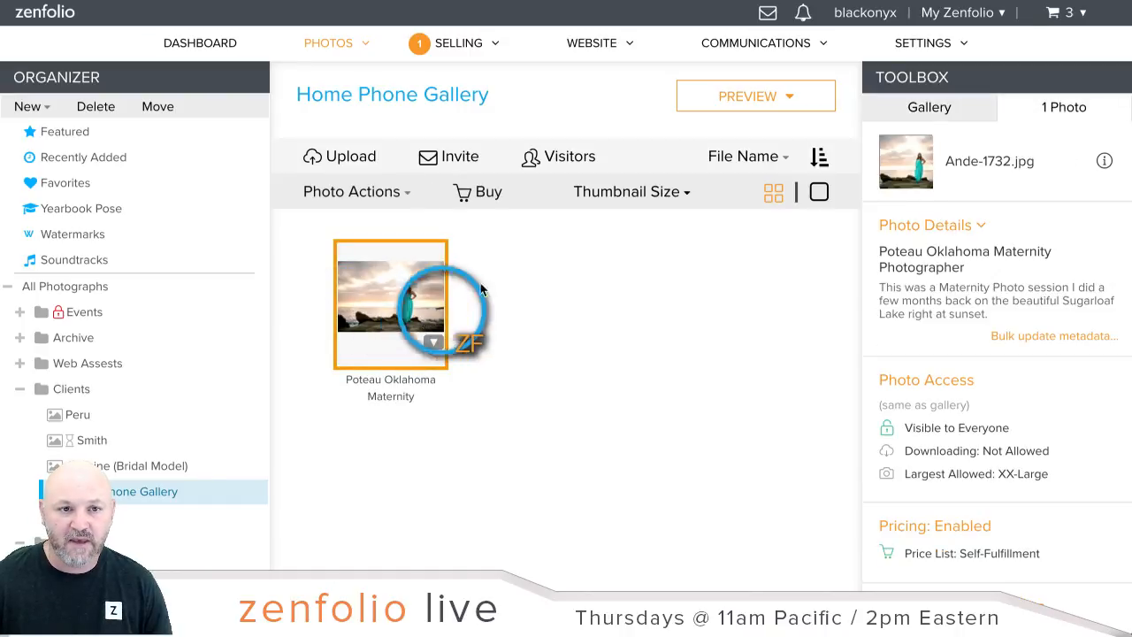
{"action": "left_click", "coordinate": [376, 192]}
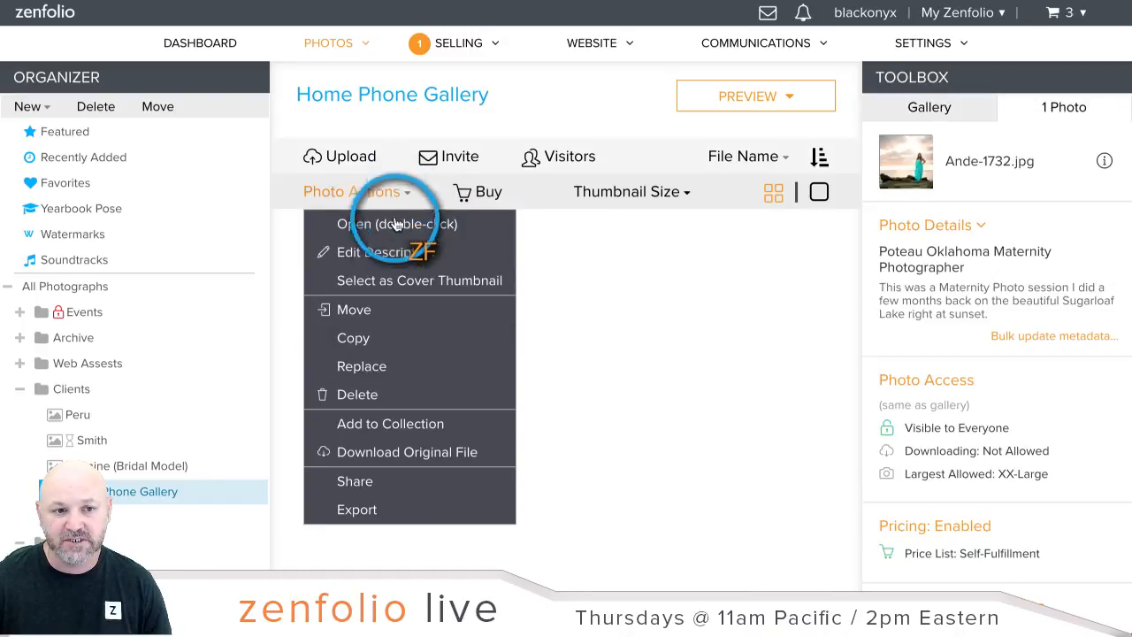
{"action": "left_click", "coordinate": [353, 309]}
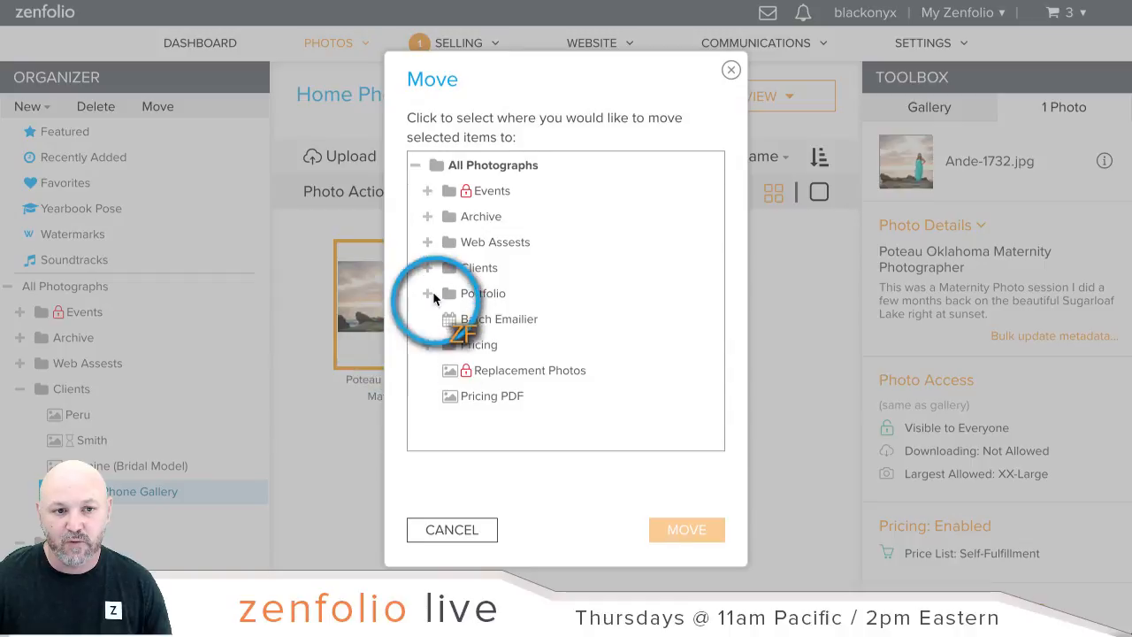
{"action": "left_click", "coordinate": [428, 267]}
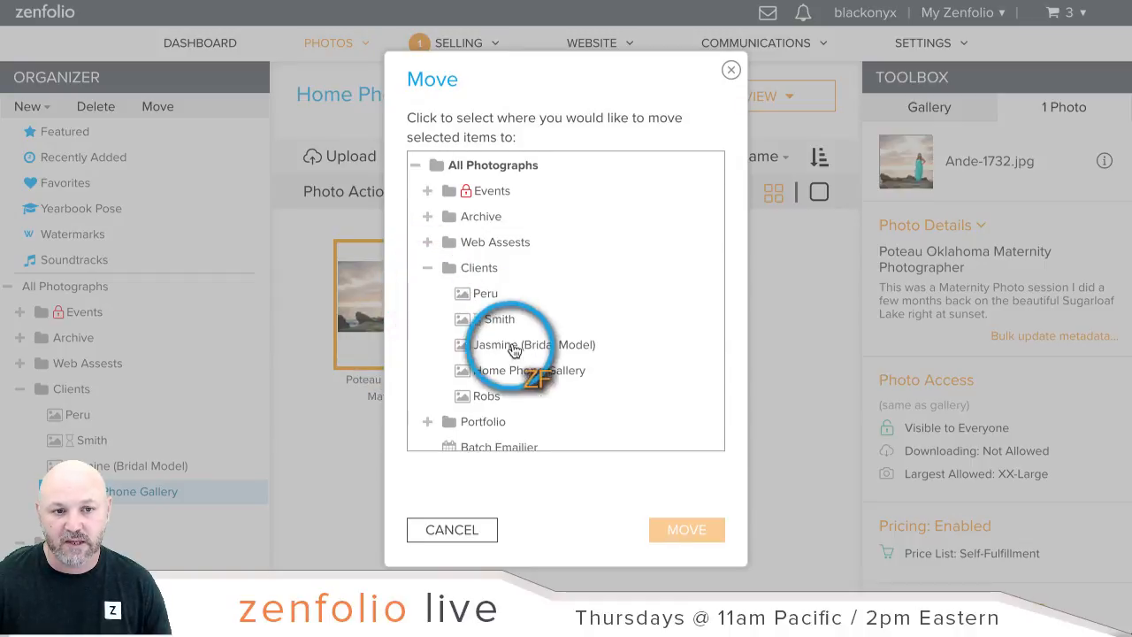
{"action": "left_click", "coordinate": [522, 375]}
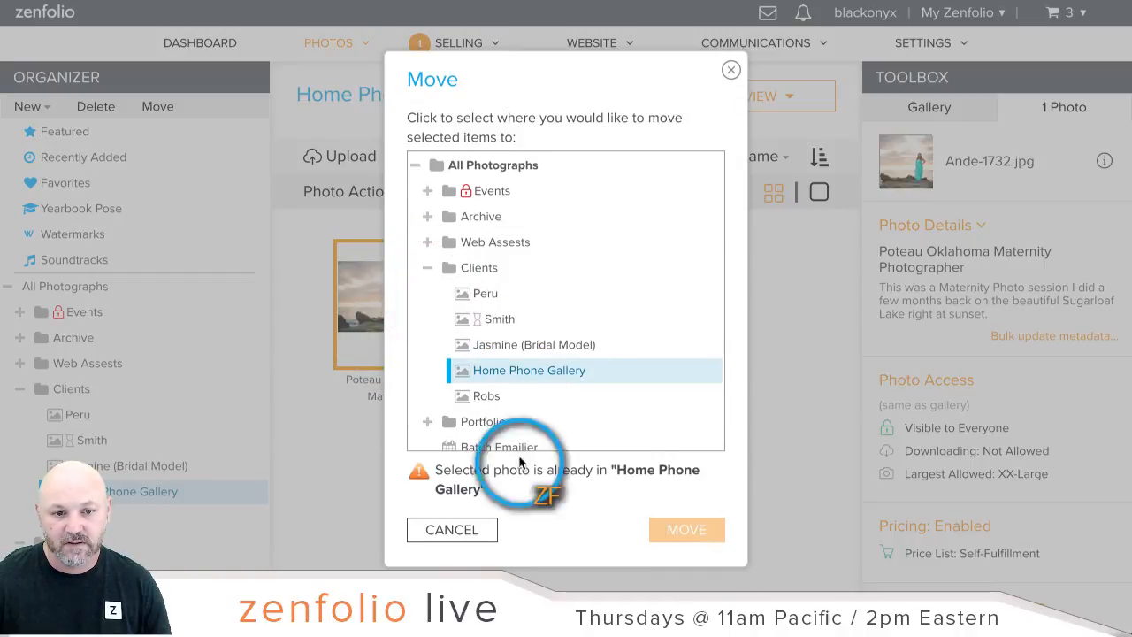
{"action": "left_click", "coordinate": [489, 395]}
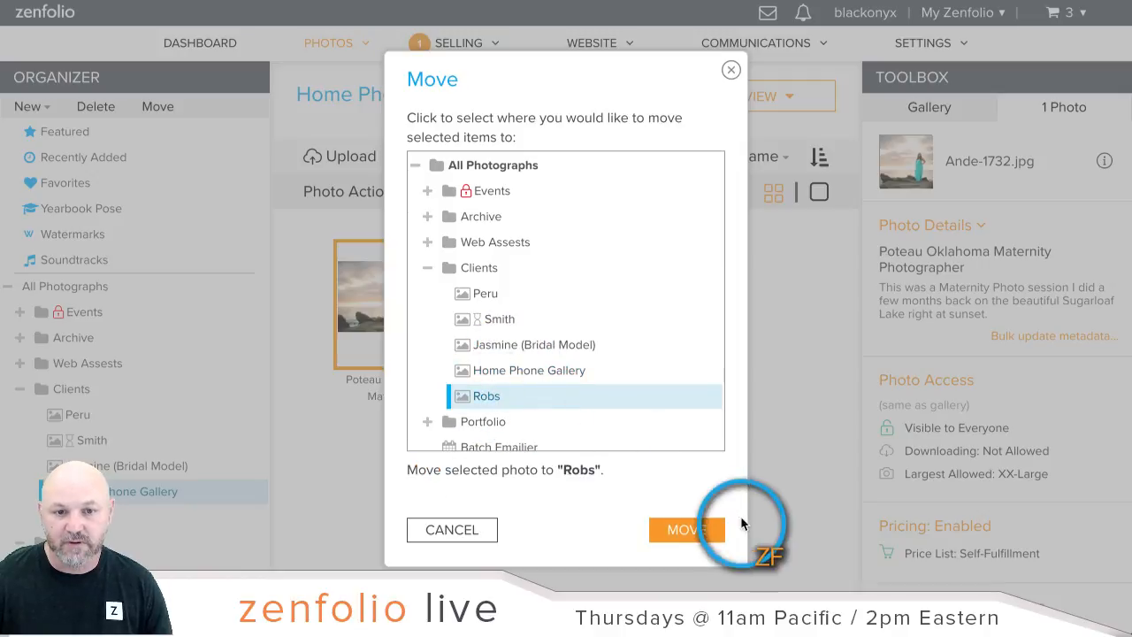
{"action": "left_click", "coordinate": [708, 527]}
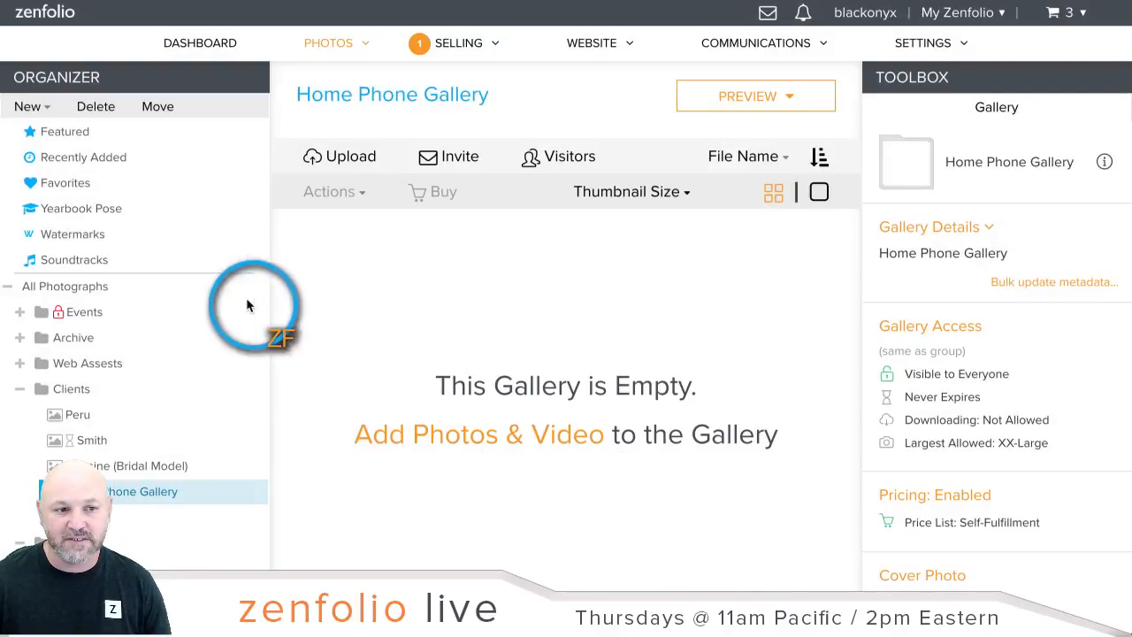
Step: Open the Robs gallery to check that it now holds four photos
{"action": "scroll", "coordinate": [244, 310], "scroll_direction": "down", "scroll_amount": 3}
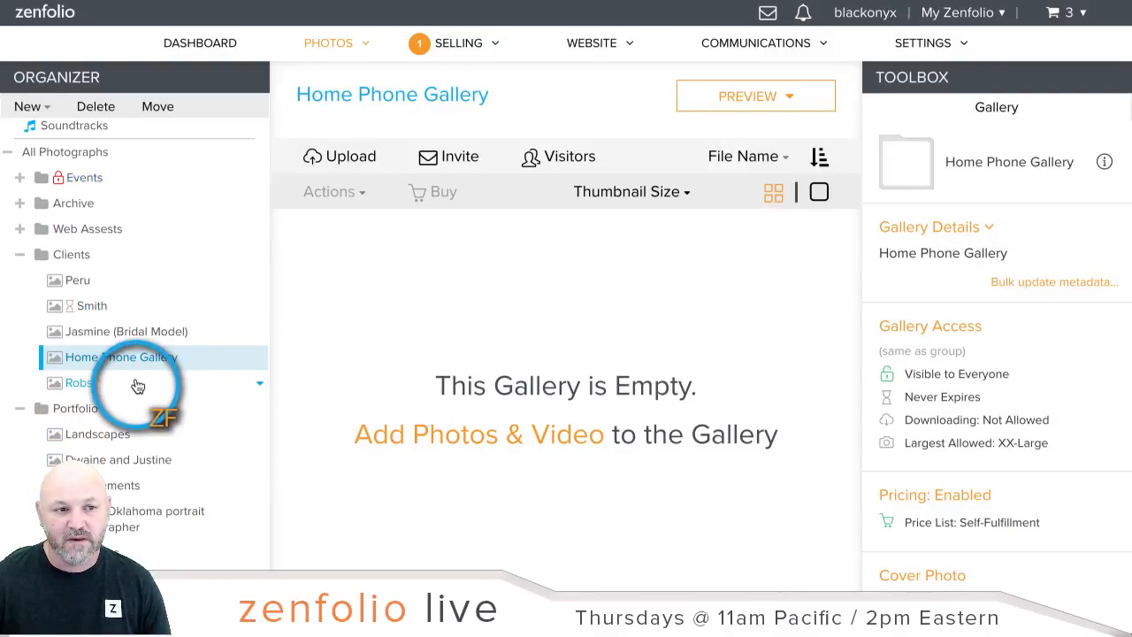
{"action": "left_click", "coordinate": [137, 385]}
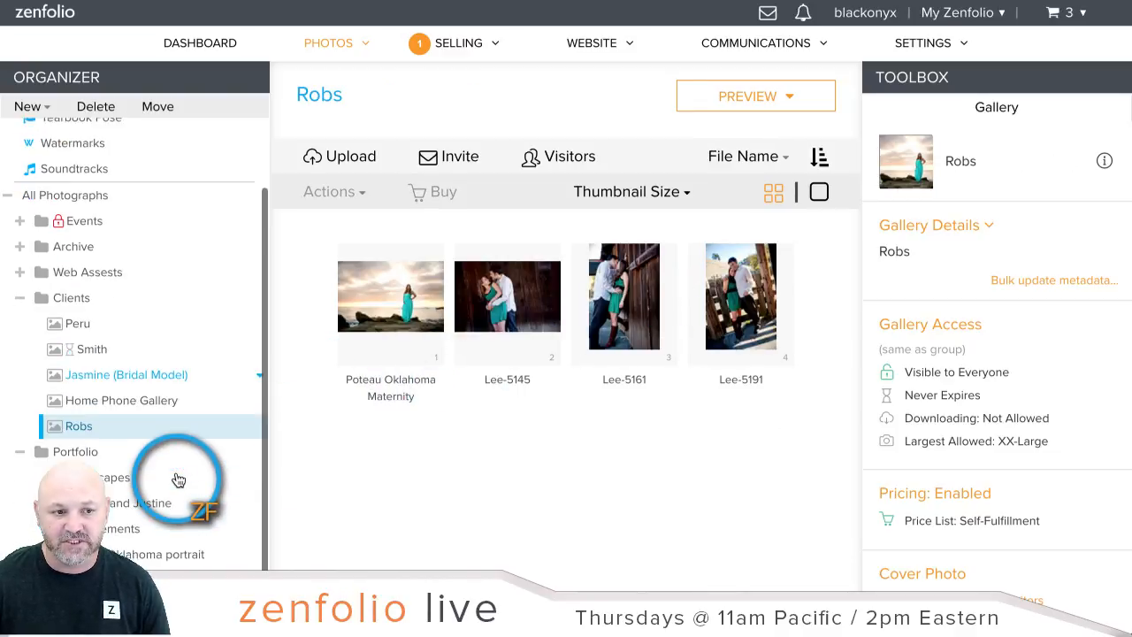
{"action": "scroll", "coordinate": [176, 478], "scroll_direction": "down", "scroll_amount": 2}
Step: Delete the empty Home Phone Gallery from the Organizer via its gear menu, confirming with Yes
{"action": "left_click", "coordinate": [258, 405]}
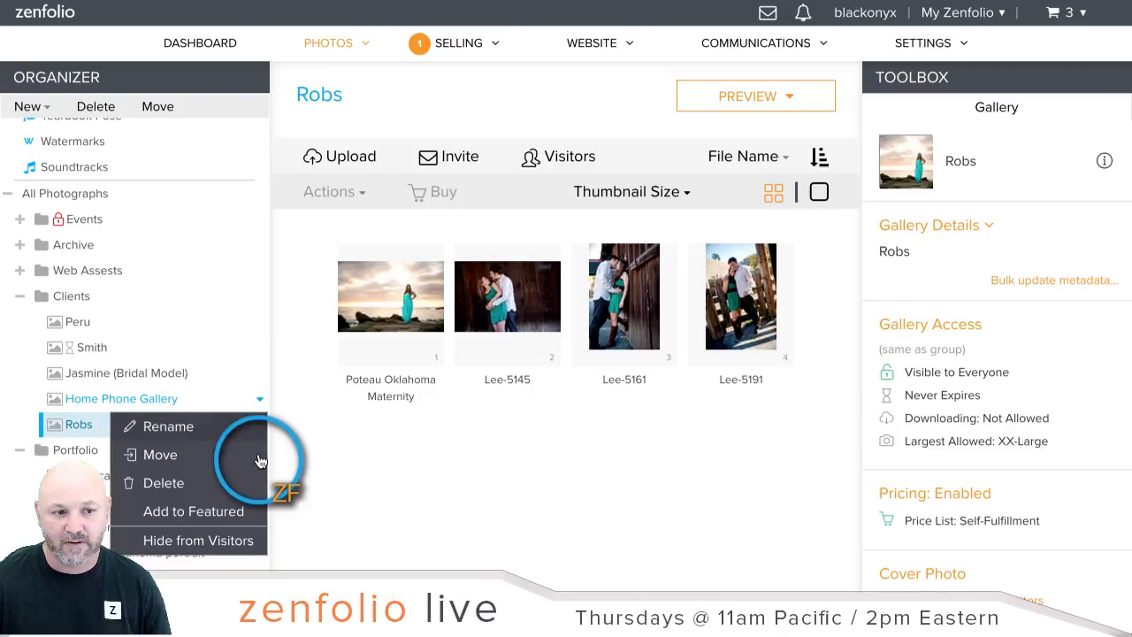
{"action": "left_click", "coordinate": [222, 480]}
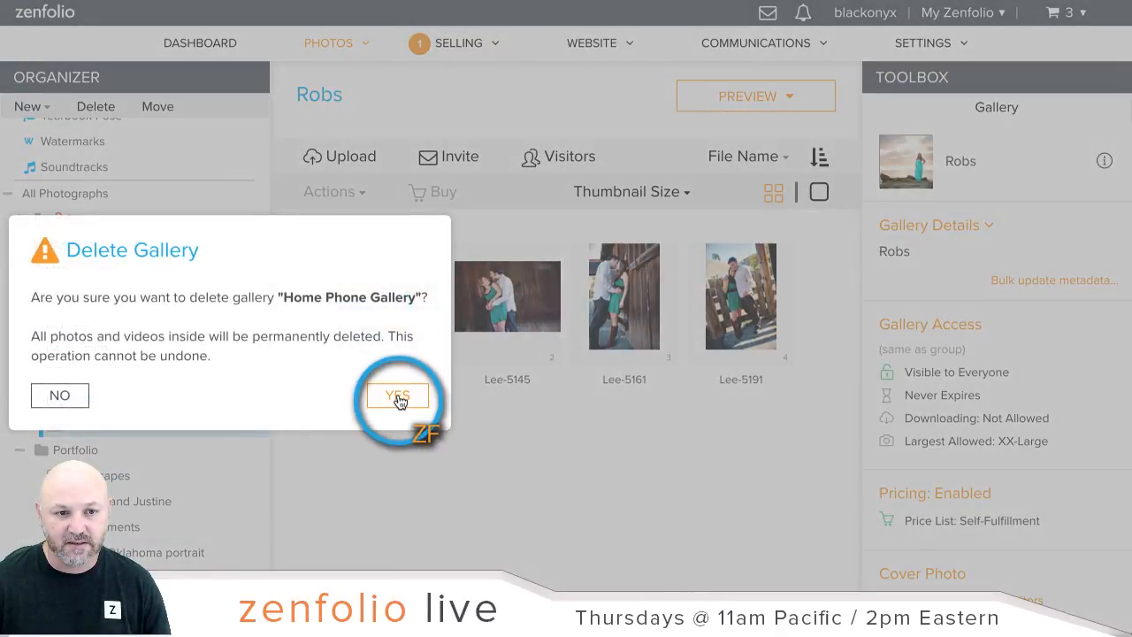
{"action": "left_click", "coordinate": [397, 397]}
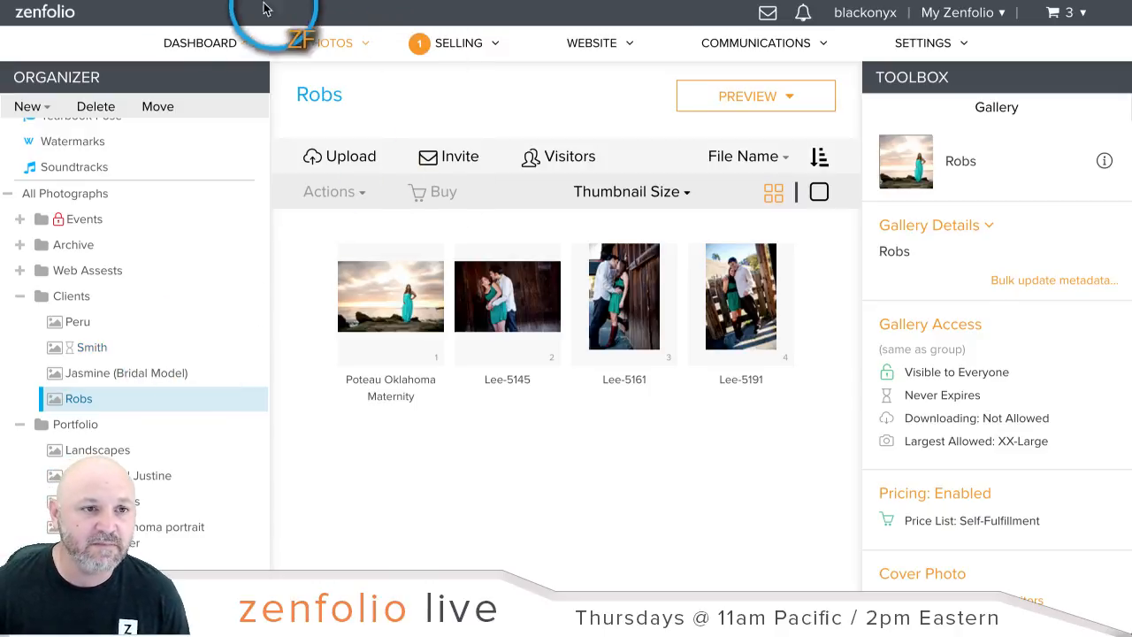
Step: Return to the account dashboard, where Robs with 4 photos is the latest gallery
{"action": "left_click", "coordinate": [212, 51]}
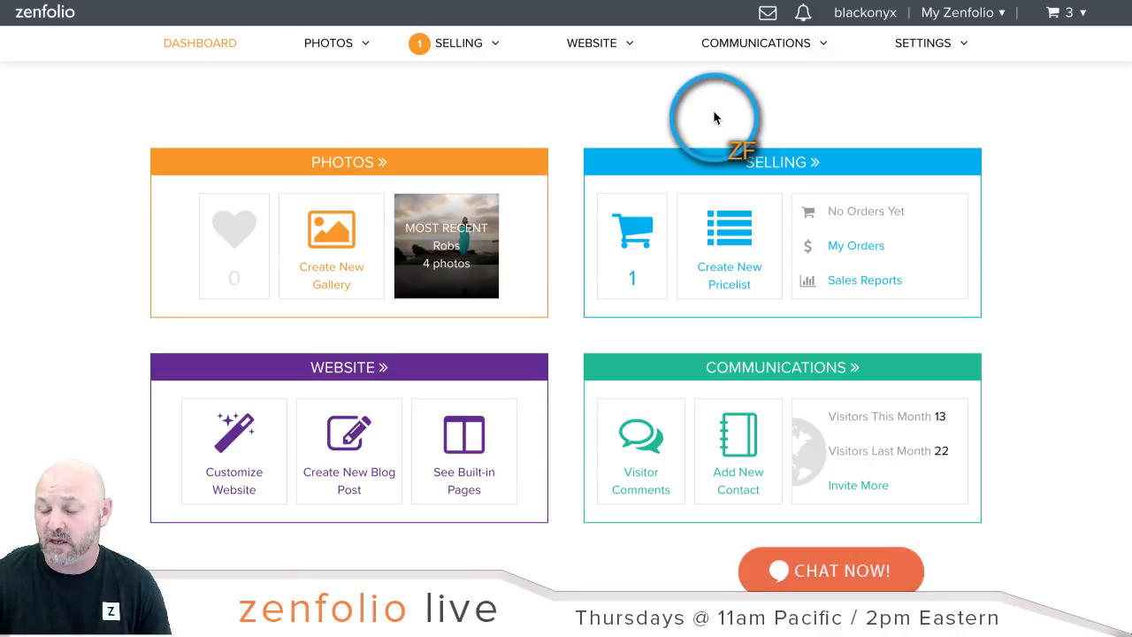
Step: Select all contacts in the Contact List and start a bulk email to them
{"action": "left_click", "coordinate": [765, 49]}
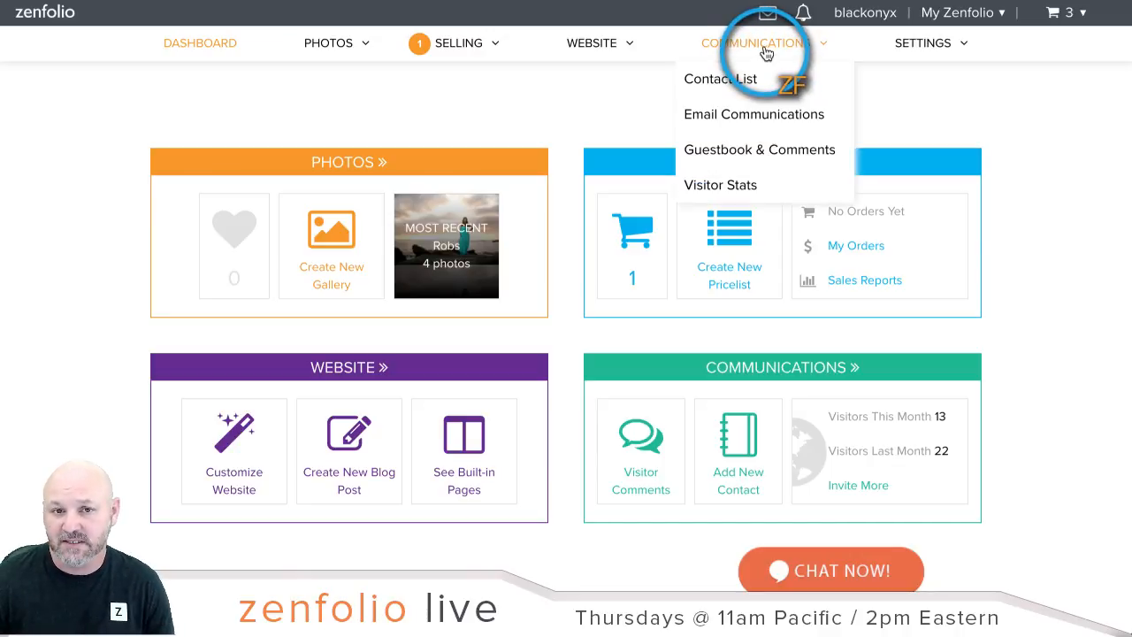
{"action": "left_click", "coordinate": [766, 52]}
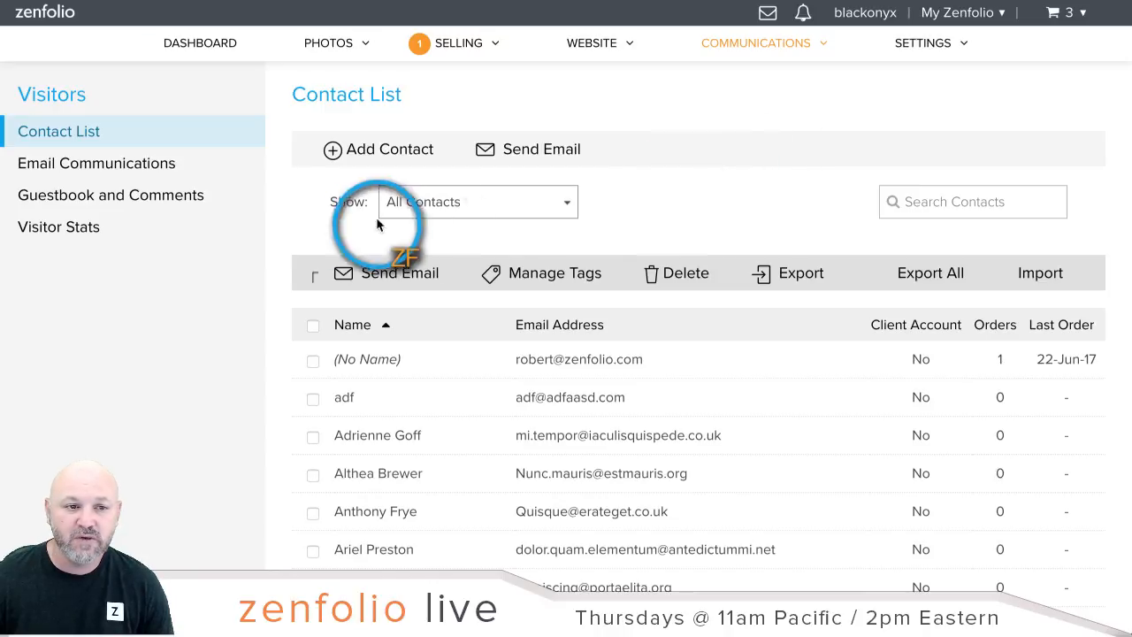
{"action": "left_click", "coordinate": [313, 325]}
{"action": "left_click", "coordinate": [438, 278]}
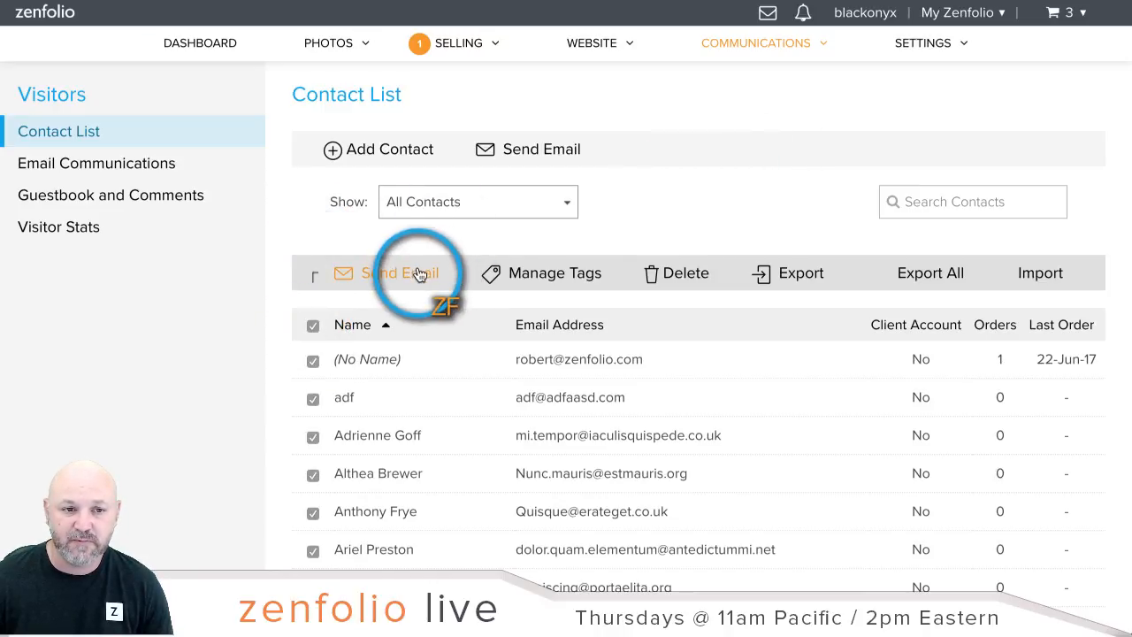
{"action": "scroll", "coordinate": [568, 371], "scroll_direction": "down", "scroll_amount": 5}
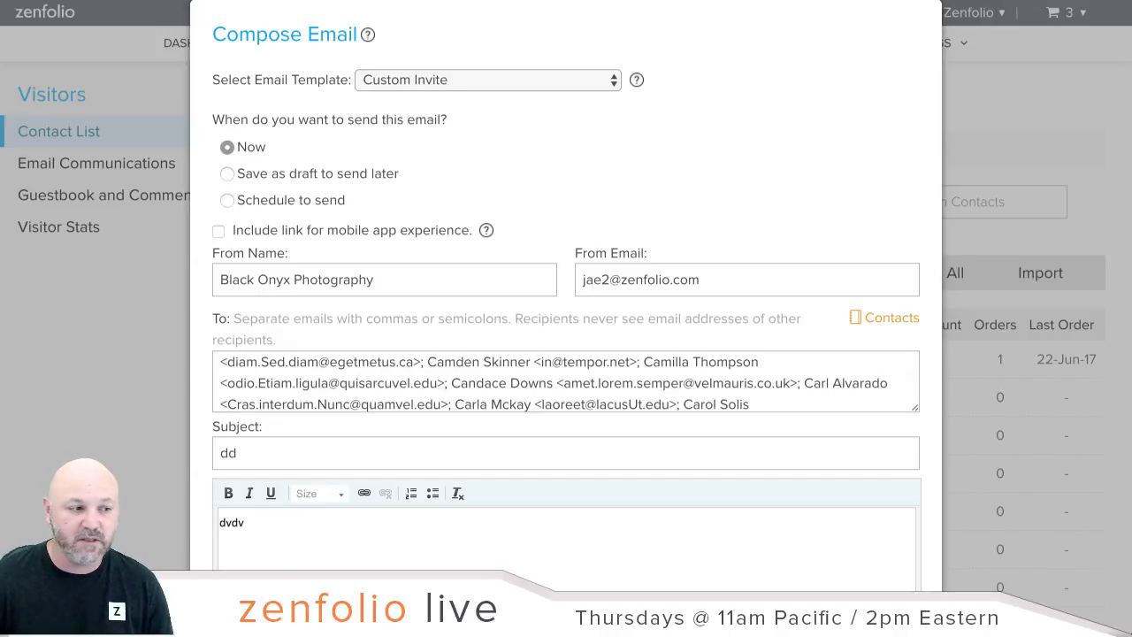
{"action": "scroll", "coordinate": [1019, 245], "scroll_direction": "down", "scroll_amount": 5}
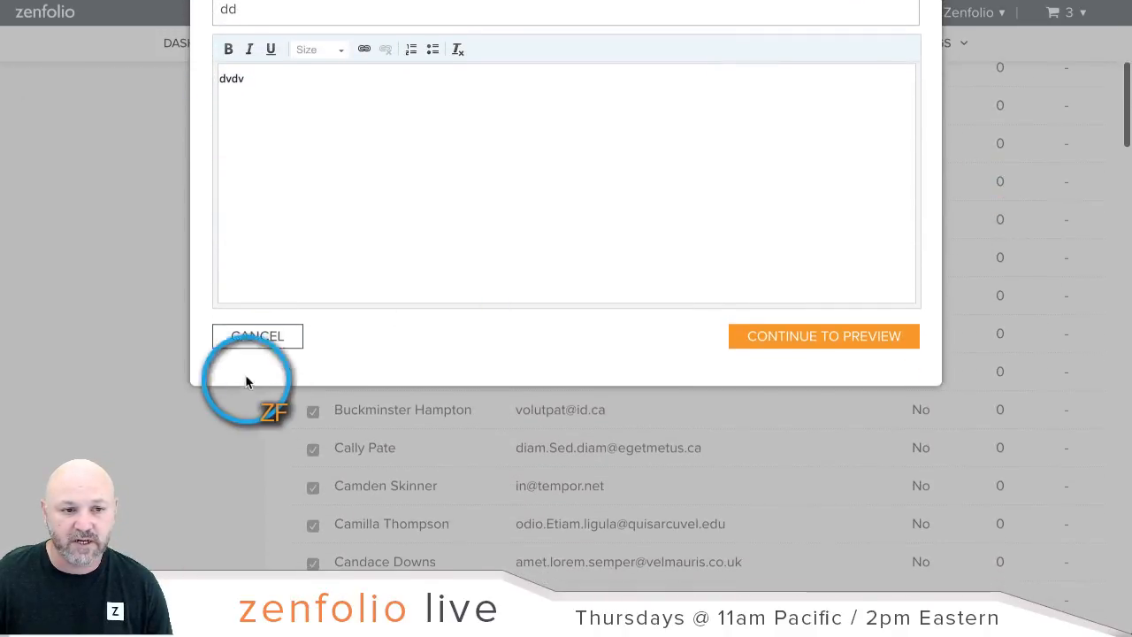
Step: Cancel the draft, look at Email Communications, then go back to the Contact List
{"action": "left_click", "coordinate": [253, 337]}
{"action": "scroll", "coordinate": [682, 374], "scroll_direction": "up", "scroll_amount": 5}
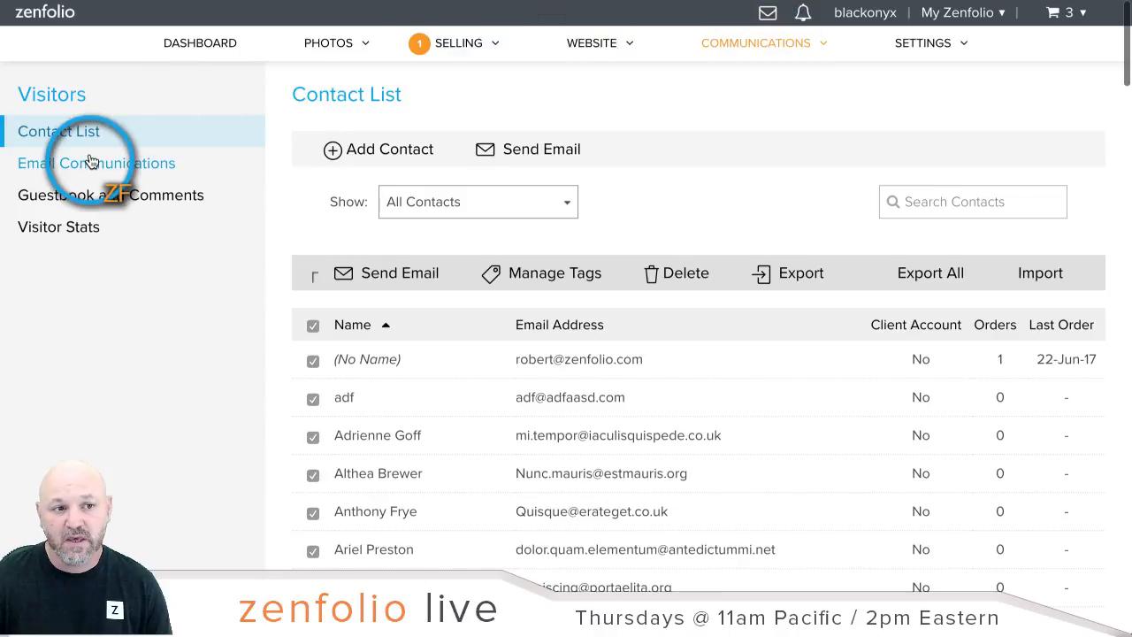
{"action": "left_click", "coordinate": [92, 162]}
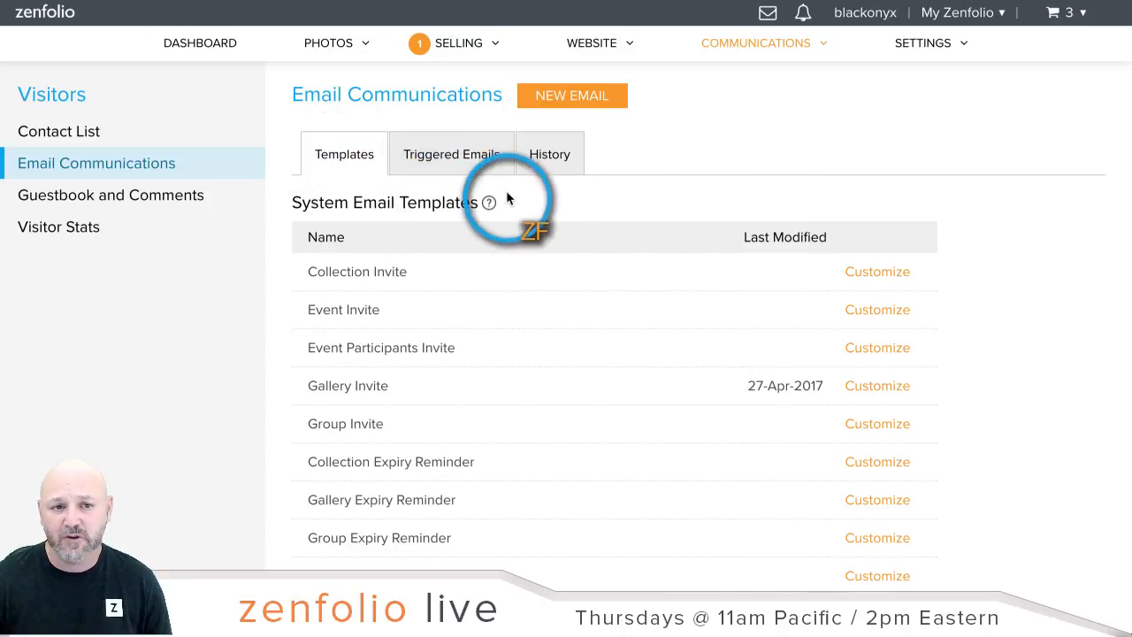
{"action": "left_click", "coordinate": [82, 133]}
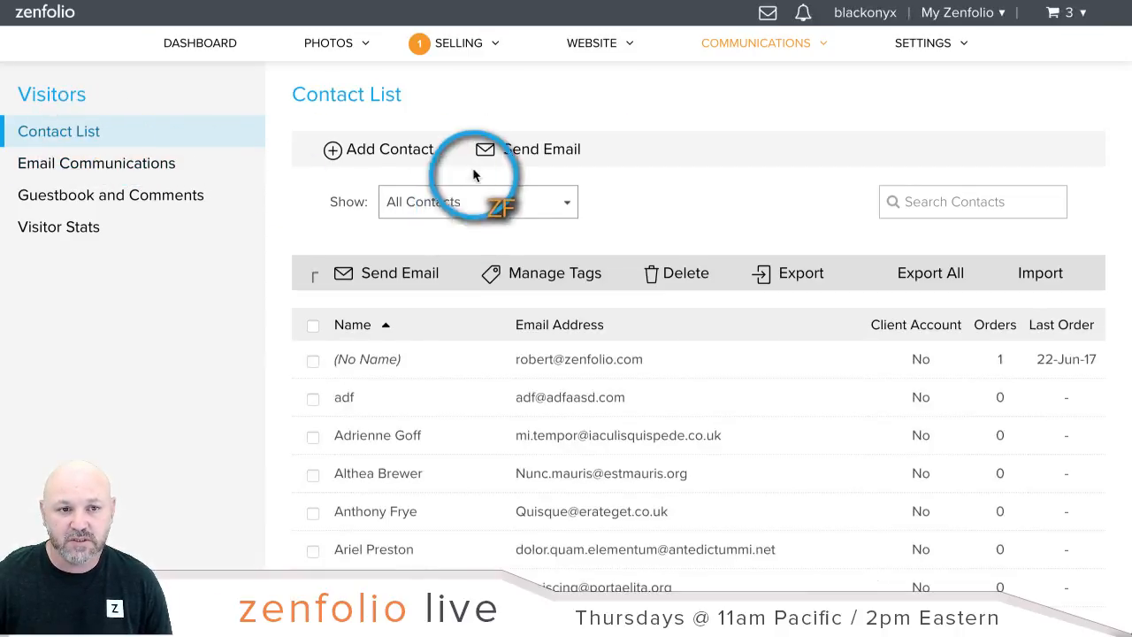
Step: Open a new Compose Email form and start editing the message body
{"action": "left_click", "coordinate": [570, 151]}
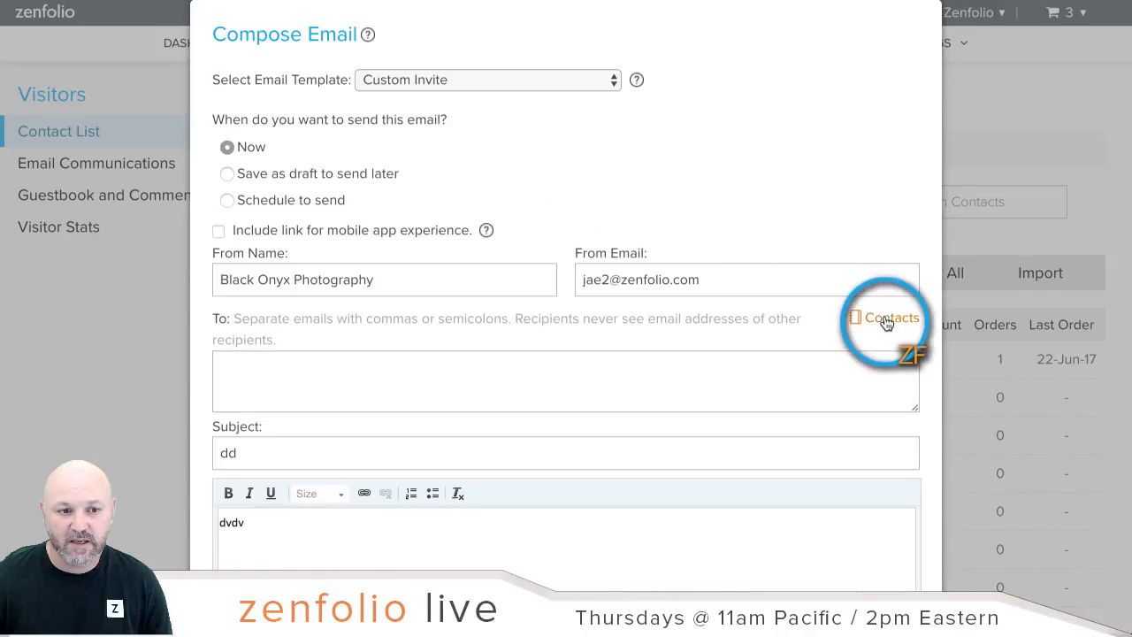
{"action": "scroll", "coordinate": [885, 319], "scroll_direction": "down", "scroll_amount": 2}
{"action": "scroll", "coordinate": [884, 319], "scroll_direction": "down", "scroll_amount": 3}
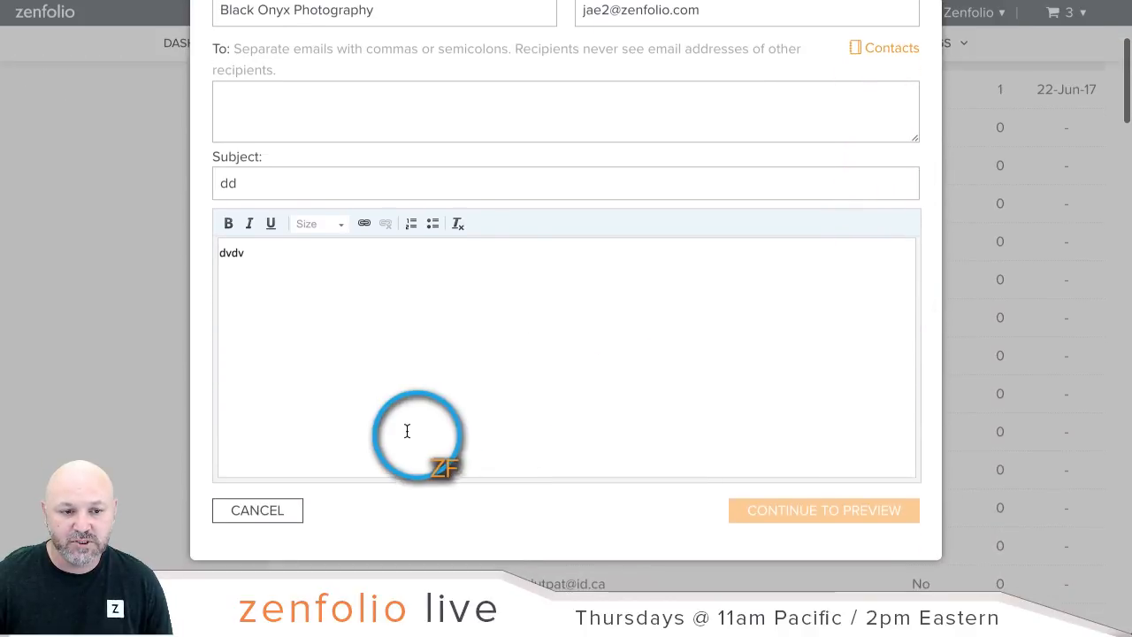
{"action": "left_click", "coordinate": [380, 436]}
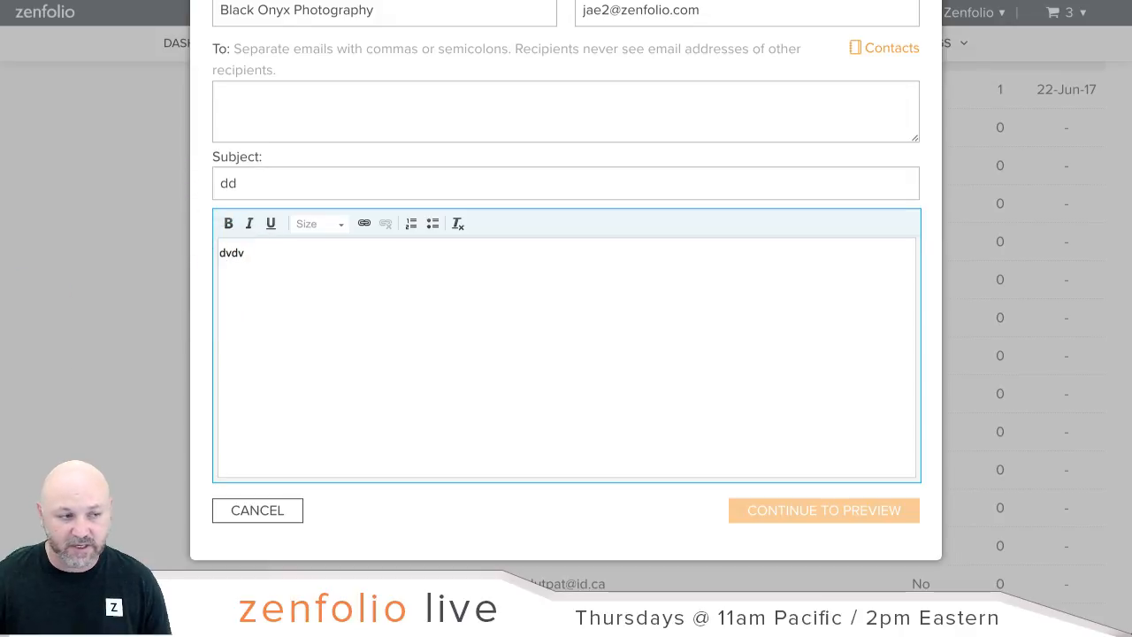
Step: Replace the dvdv body text with 'Click here to unsubscribe' and select that line
{"action": "left_click_drag", "start_coordinate": [273, 258], "coordinate": [212, 255]}
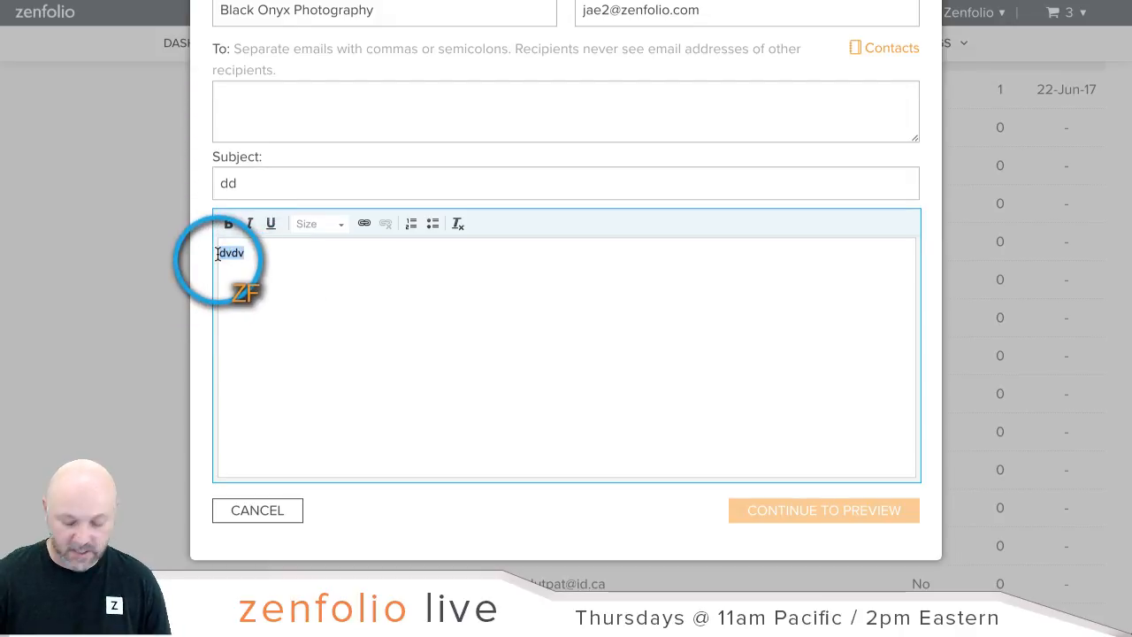
{"action": "key", "text": "BackSpace"}
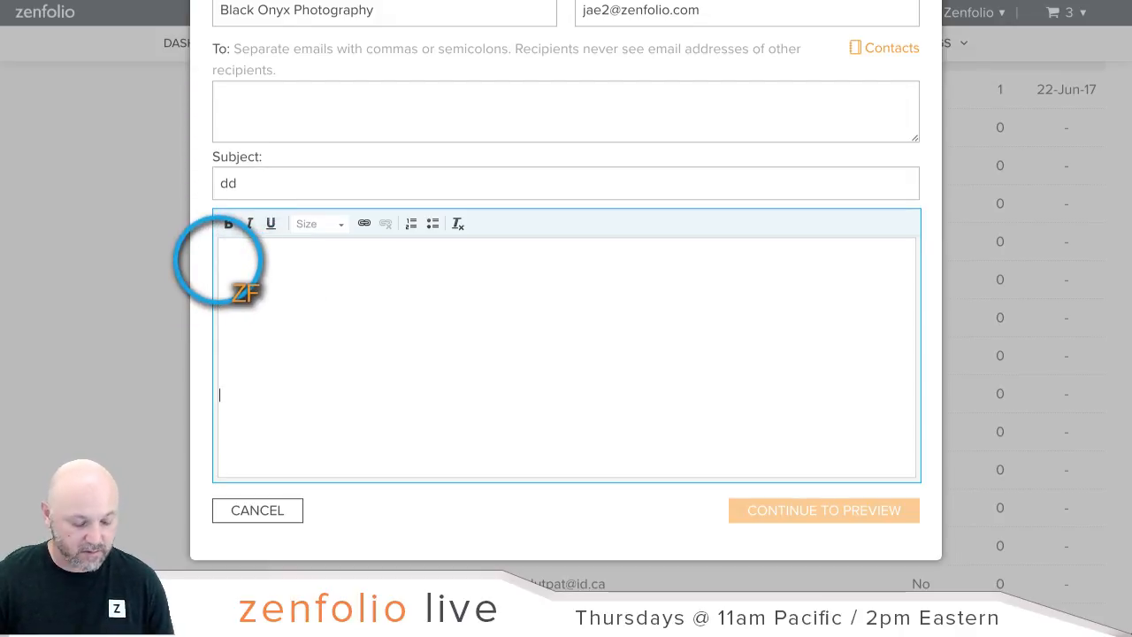
{"action": "type", "text": "Clio"}
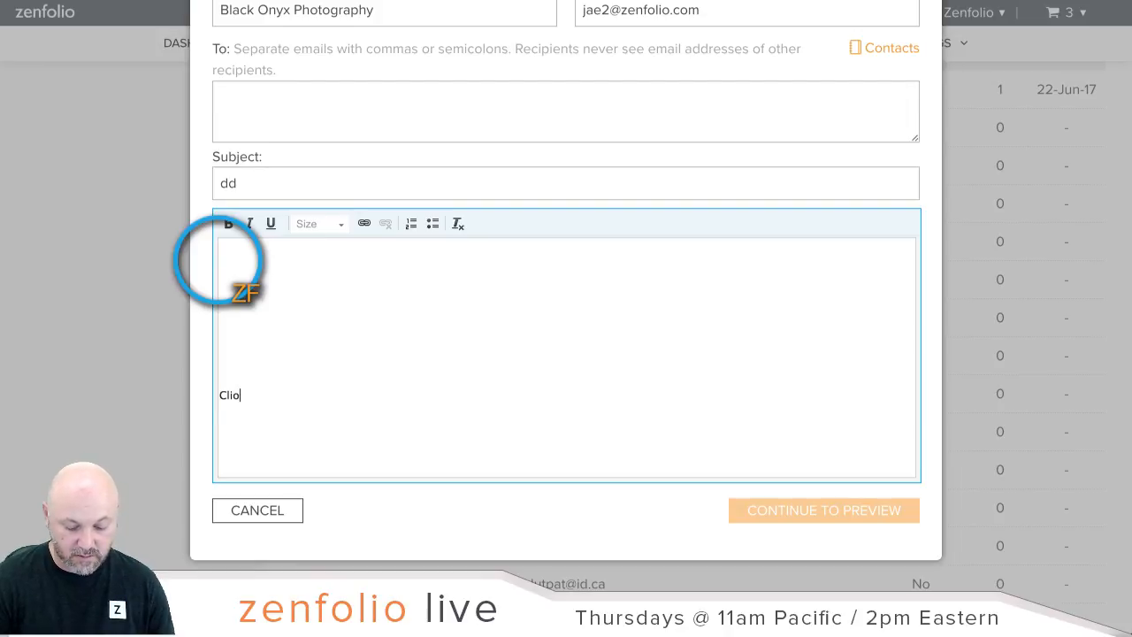
{"action": "type", "text": "ck"}
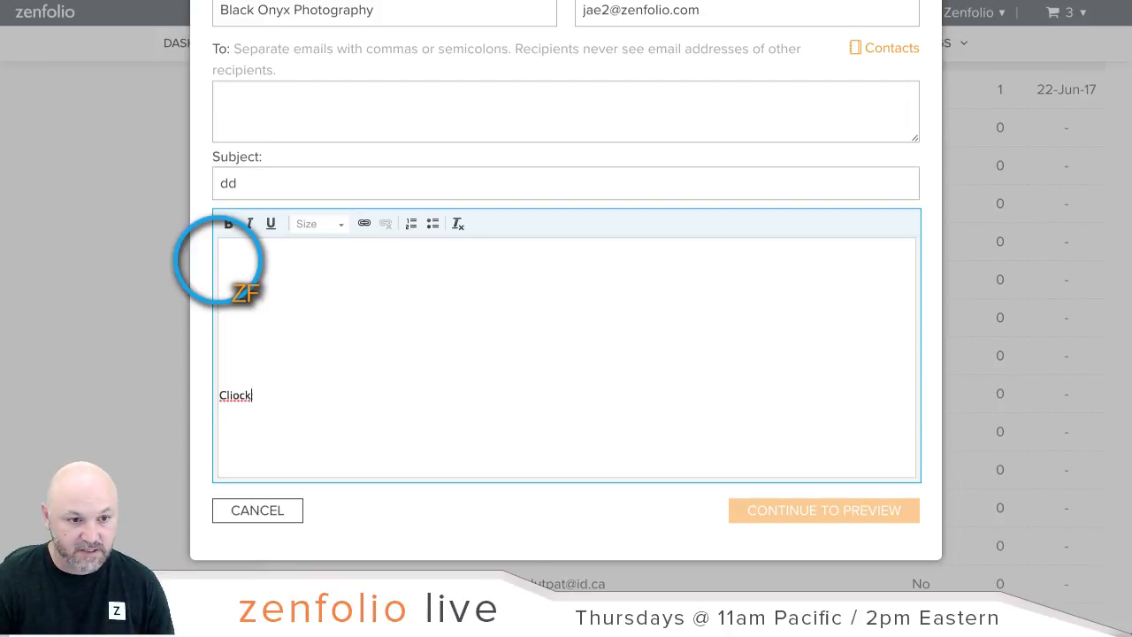
{"action": "key", "text": "BackSpace"}
{"action": "key", "text": "BackSpace"}
{"action": "key", "text": "BackSpace"}
{"action": "type", "text": "ck here to "}
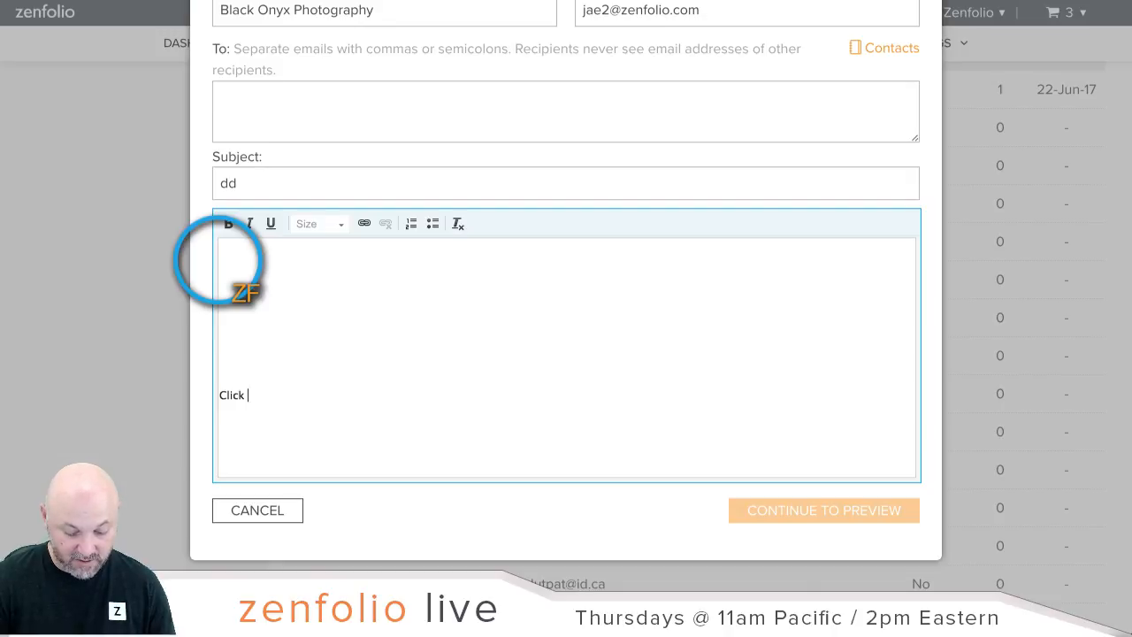
{"action": "type", "text": "unsu"}
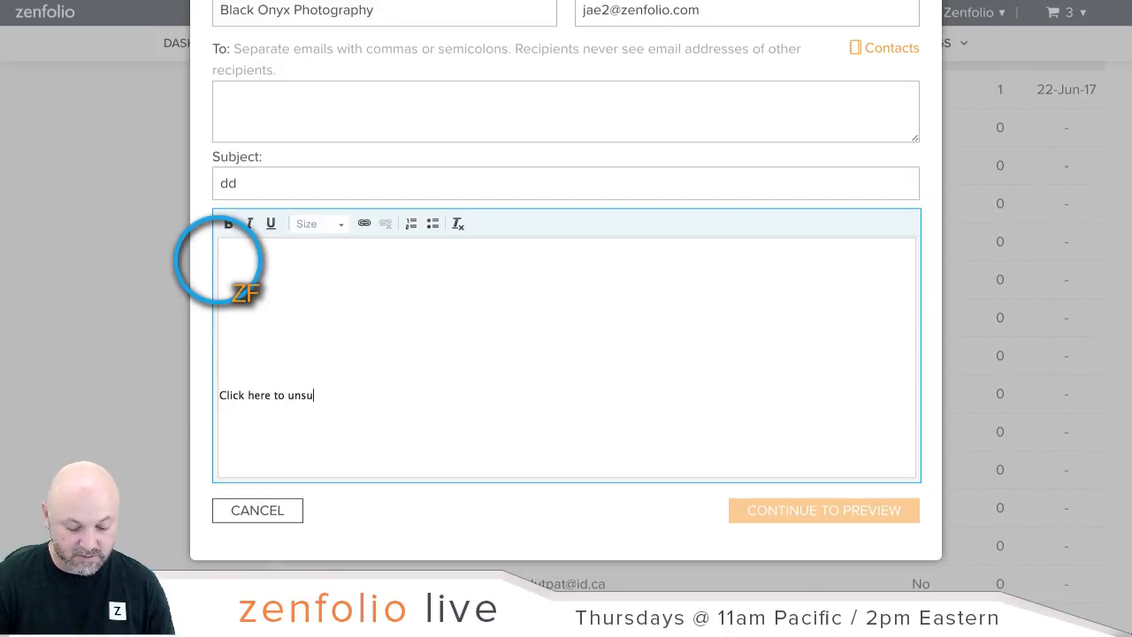
{"action": "type", "text": "bscribe"}
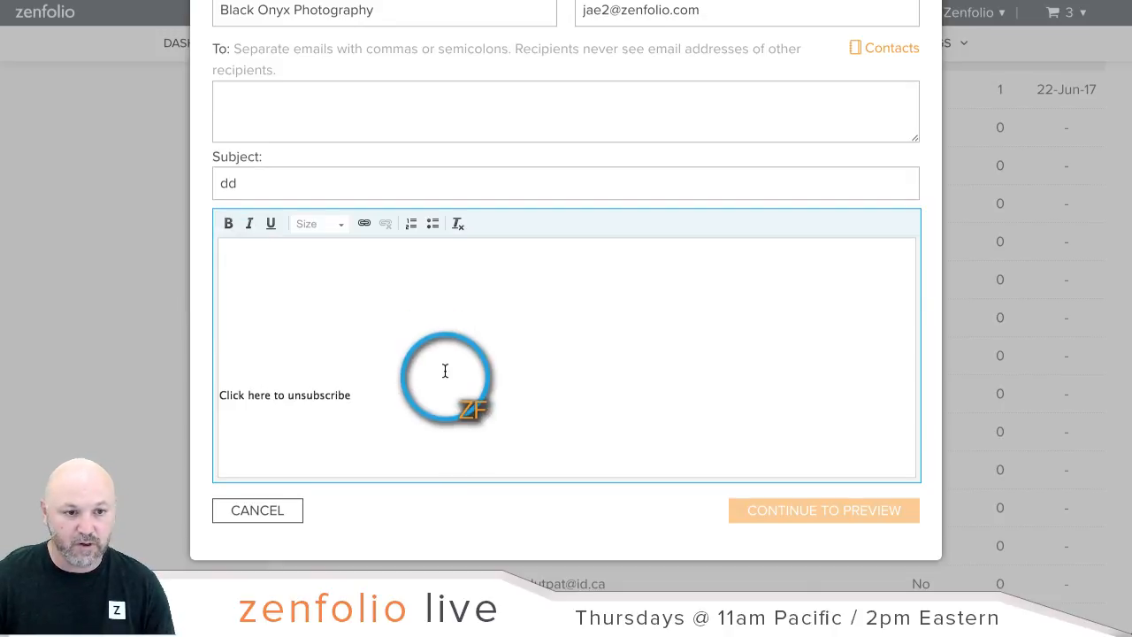
{"action": "left_click_drag", "start_coordinate": [334, 396], "coordinate": [207, 398]}
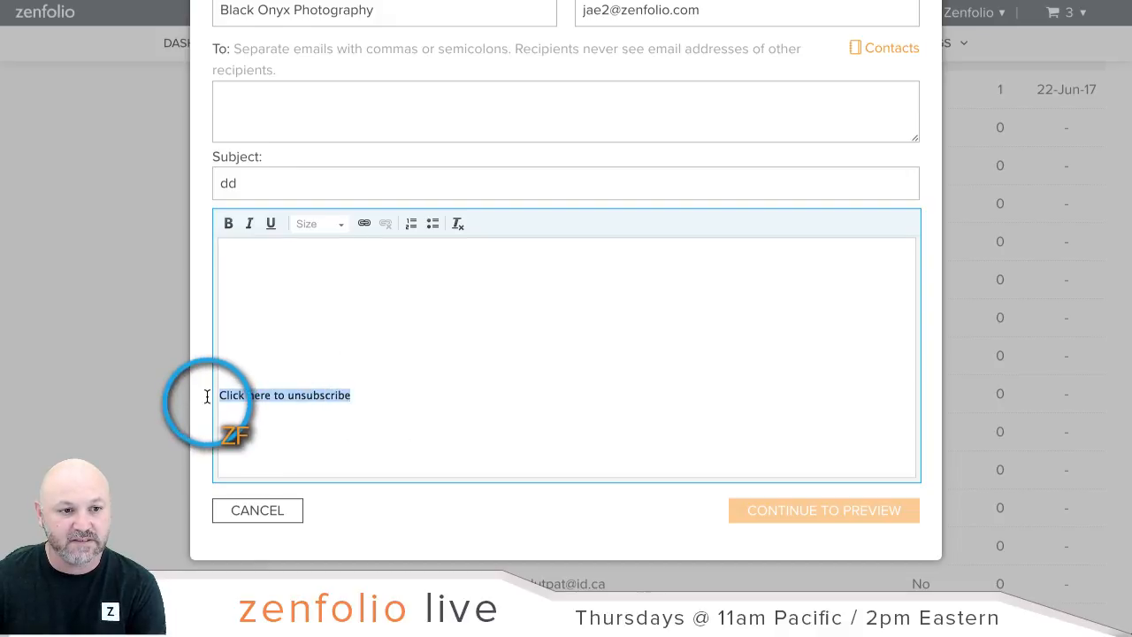
Step: Make the selected text an E-mail link and enter the recipient e-mail address
{"action": "left_click", "coordinate": [364, 225]}
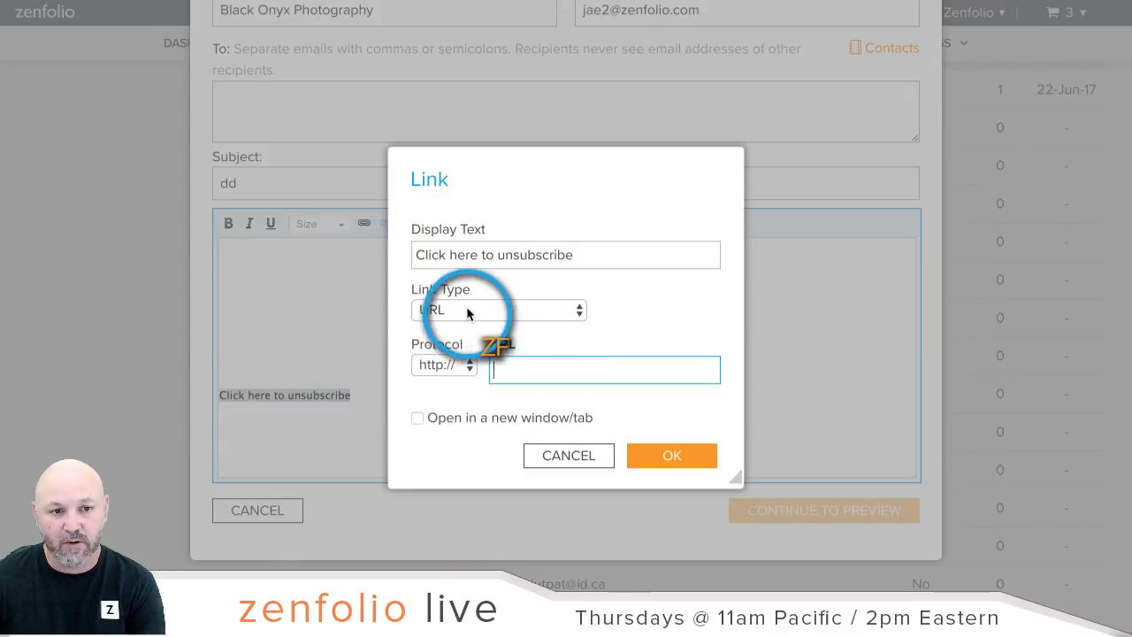
{"action": "left_click", "coordinate": [466, 310]}
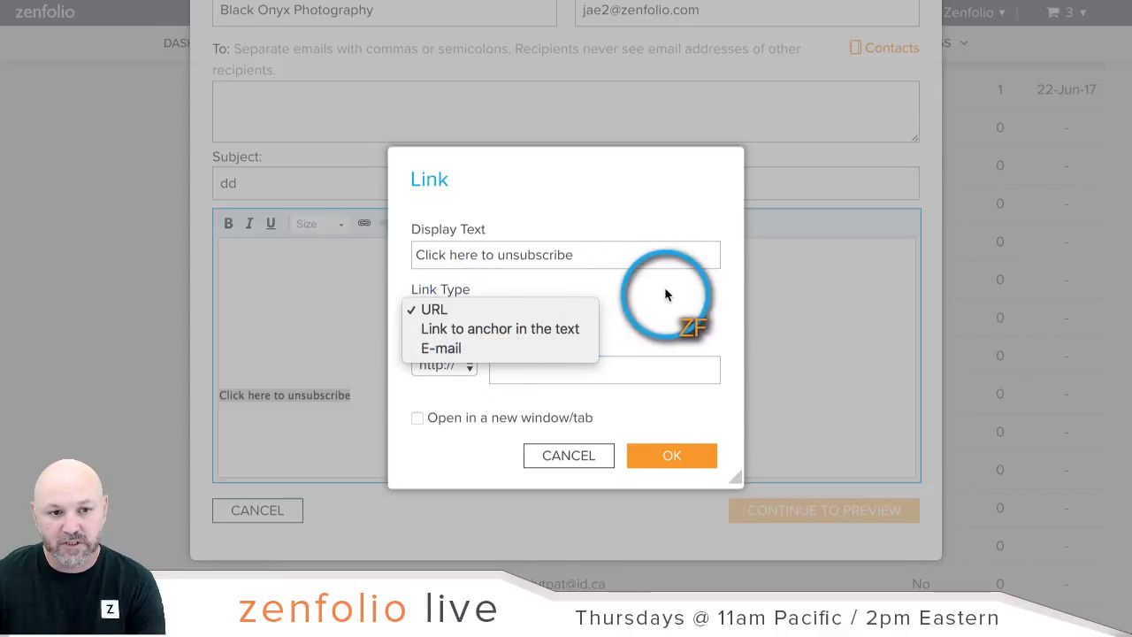
{"action": "left_click", "coordinate": [525, 351]}
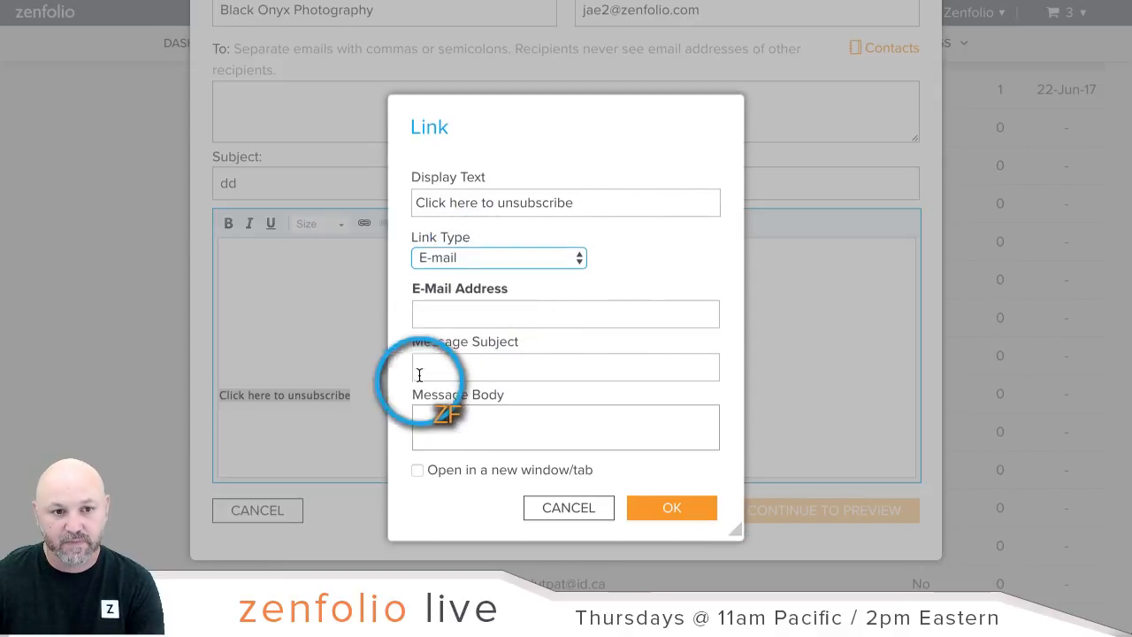
{"action": "left_click", "coordinate": [494, 312]}
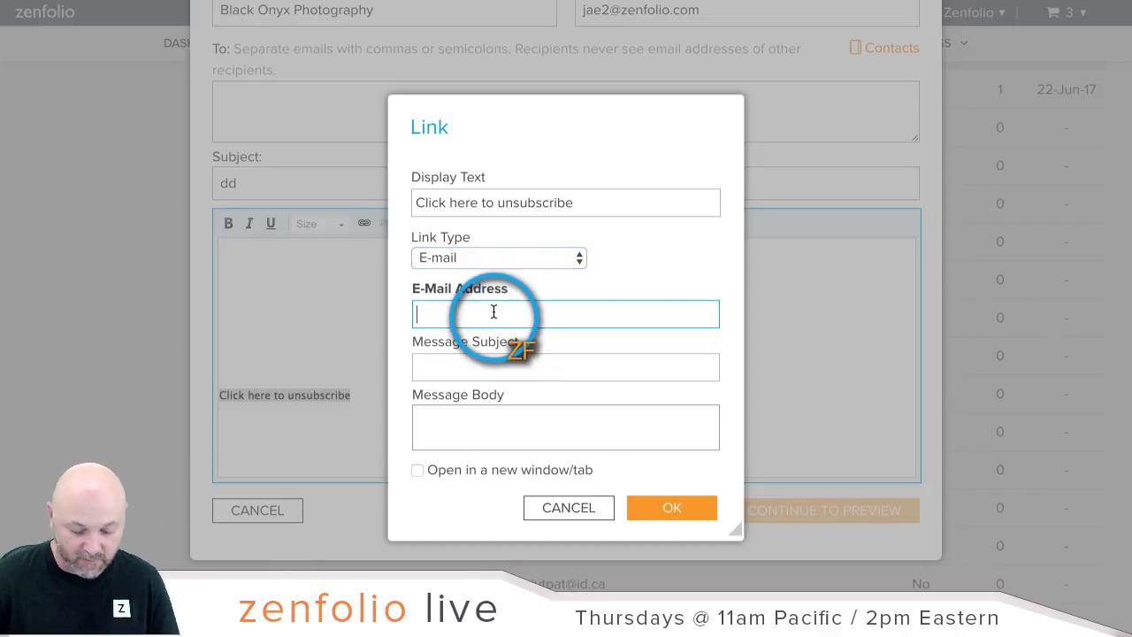
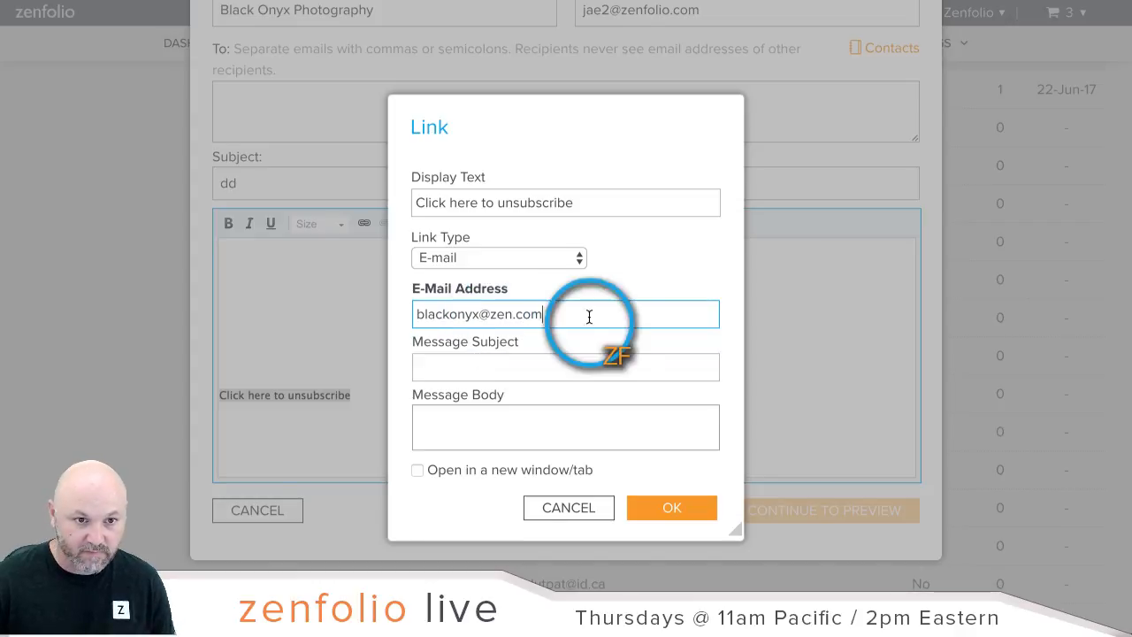
Step: Give the link subject 'Please Unsubscribe me', body 'I want to be off your mailing list', opening in a new tab
{"action": "left_click", "coordinate": [578, 360]}
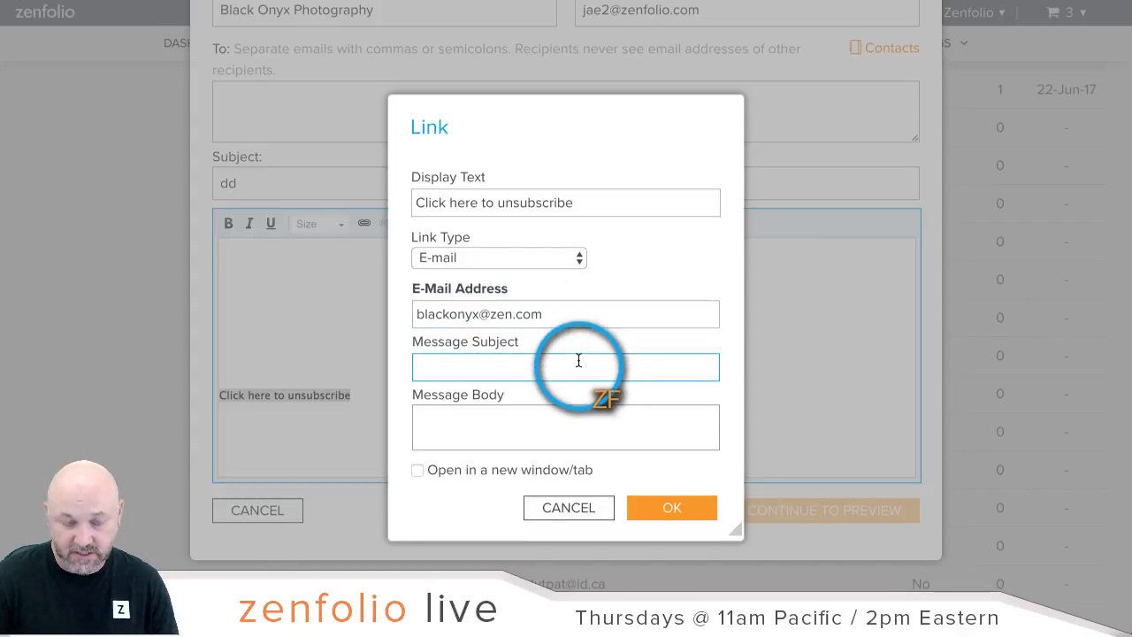
{"action": "type", "text": "Pleasue U"}
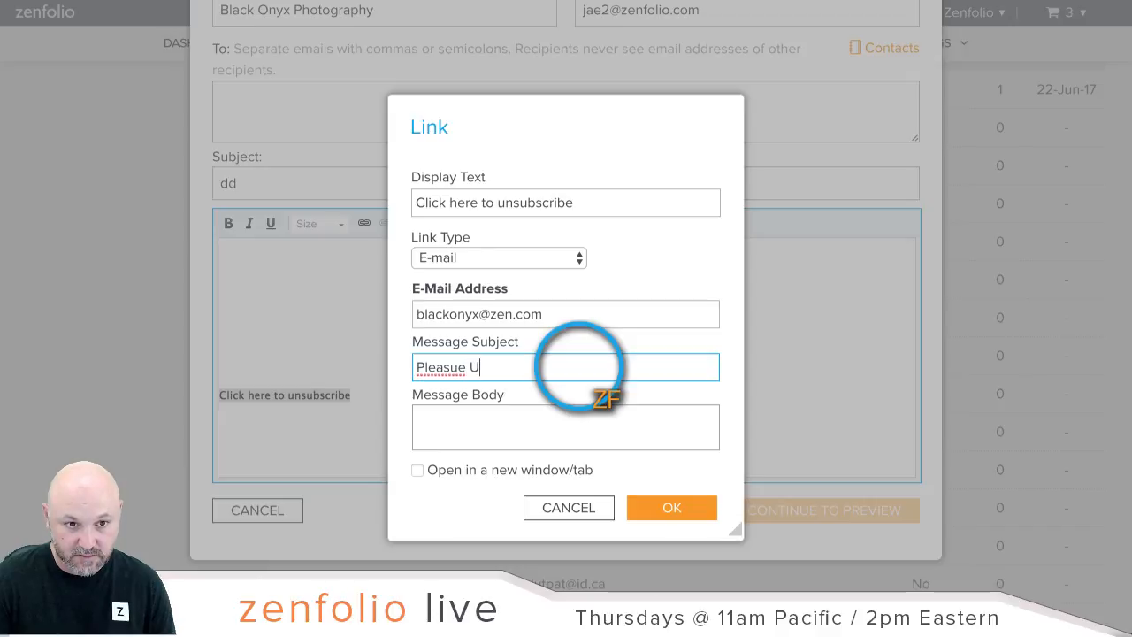
{"action": "type", "text": "n"}
{"action": "key", "text": "BackSpace"}
{"action": "key", "text": "BackSpace"}
{"action": "key", "text": "BackSpace"}
{"action": "key", "text": "BackSpace"}
{"action": "key", "text": "BackSpace"}
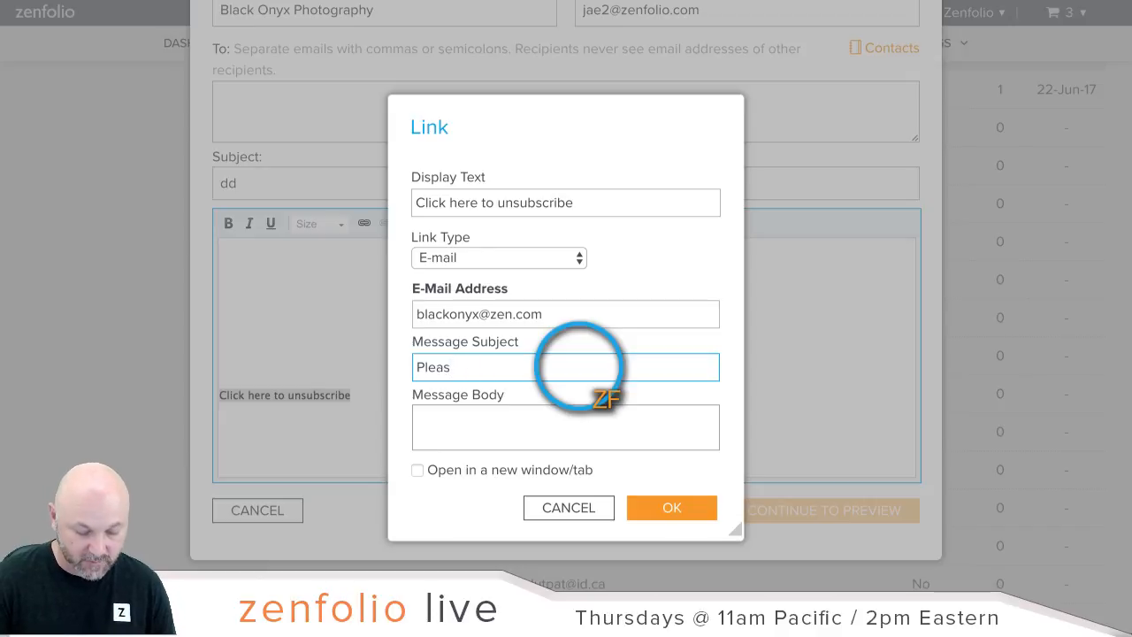
{"action": "type", "text": "e Unsubs"}
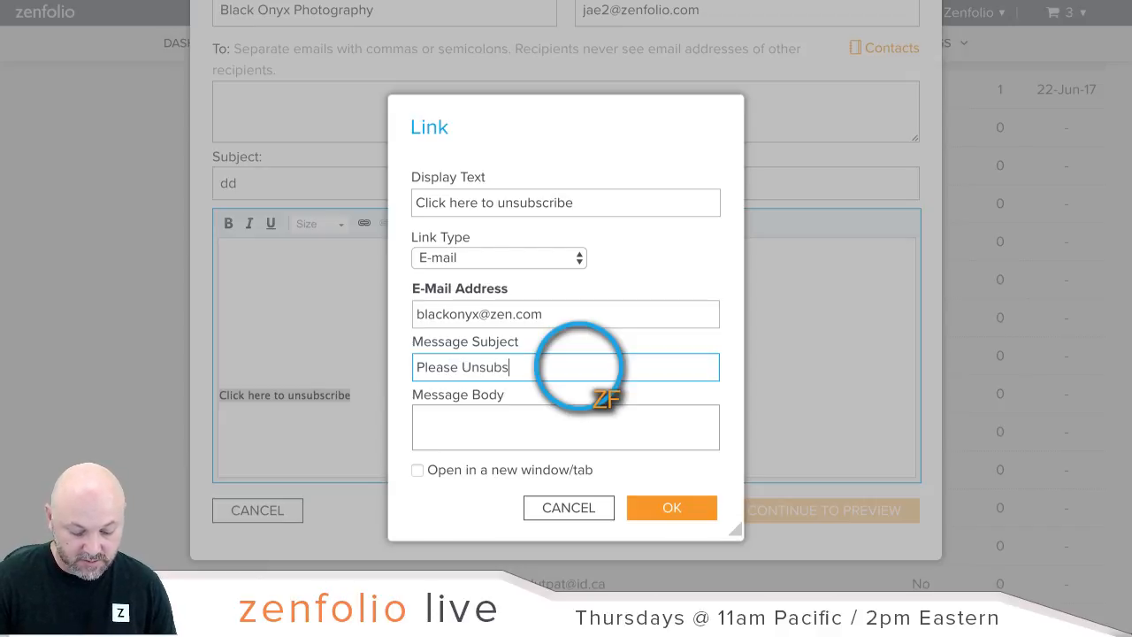
{"action": "type", "text": "cribe"}
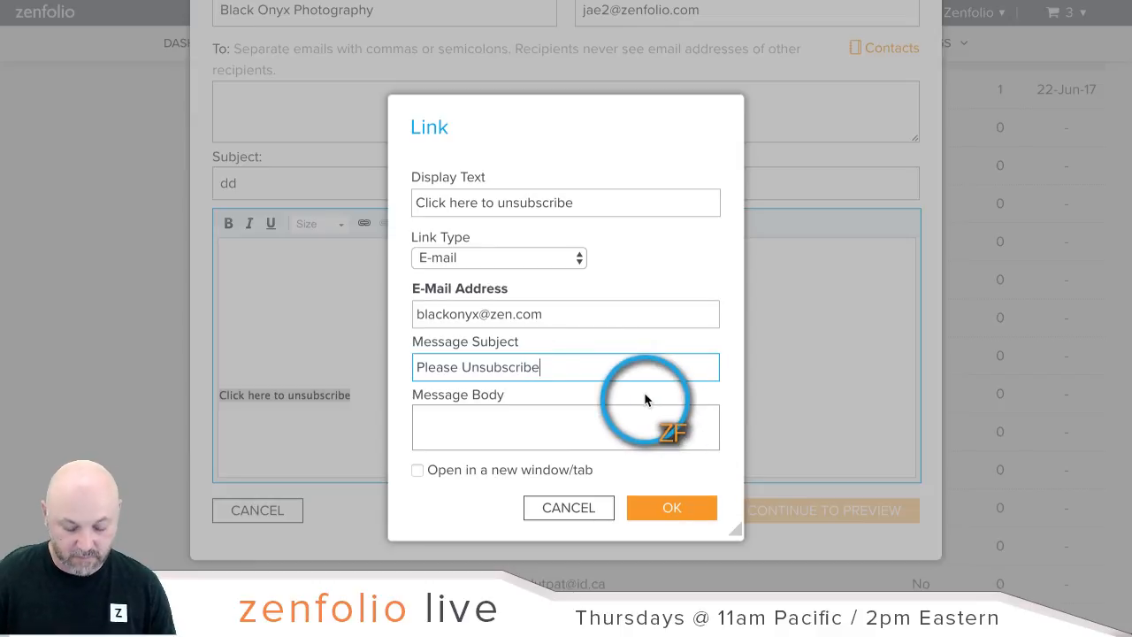
{"action": "type", "text": " me"}
{"action": "left_click", "coordinate": [586, 429]}
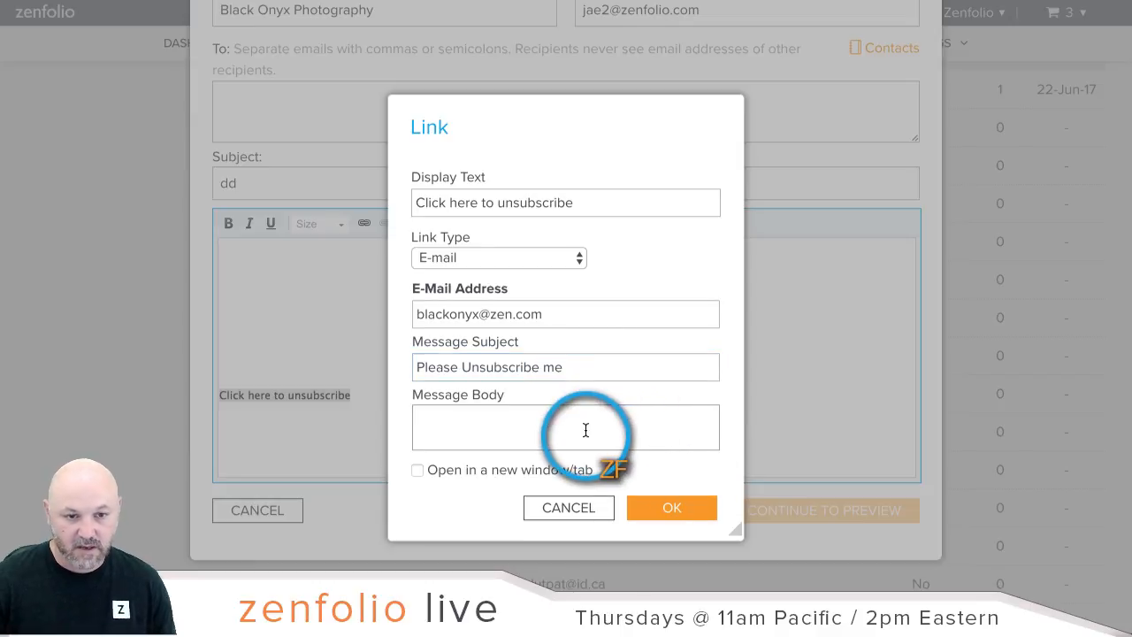
{"action": "type", "text": "I wa"}
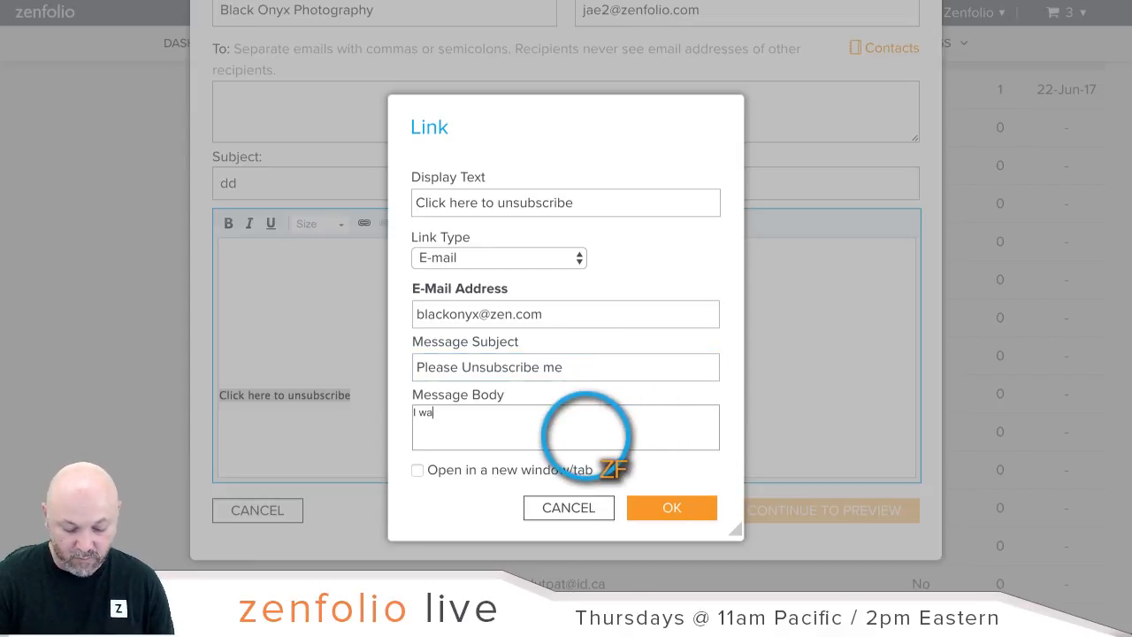
{"action": "type", "text": "nt to be off your "}
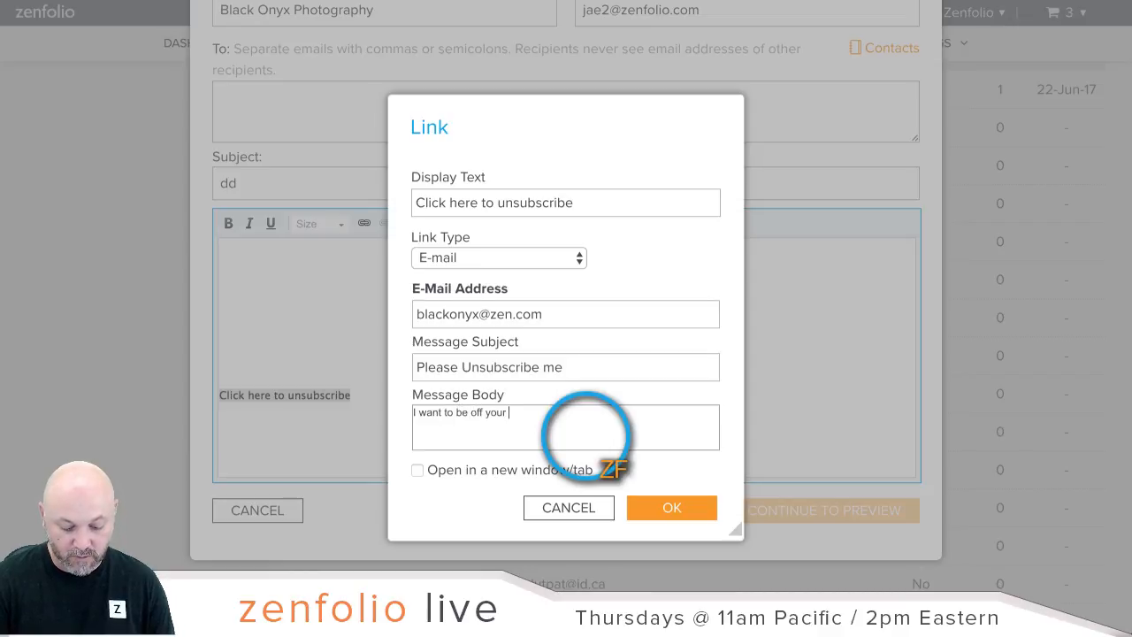
{"action": "type", "text": "mailing list"}
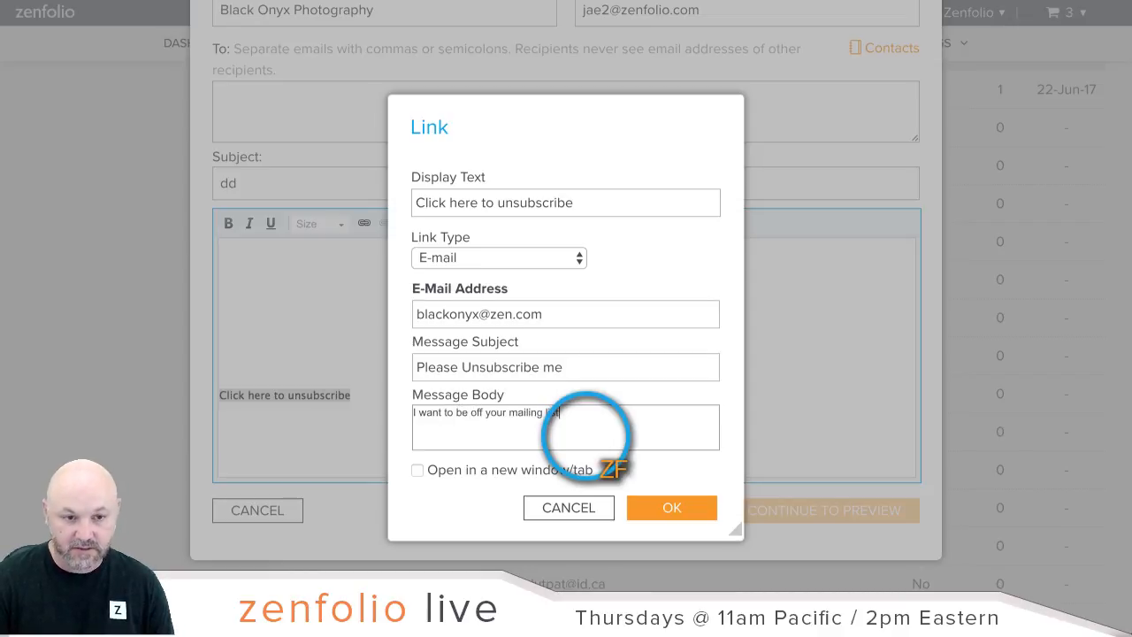
{"action": "left_click", "coordinate": [417, 470]}
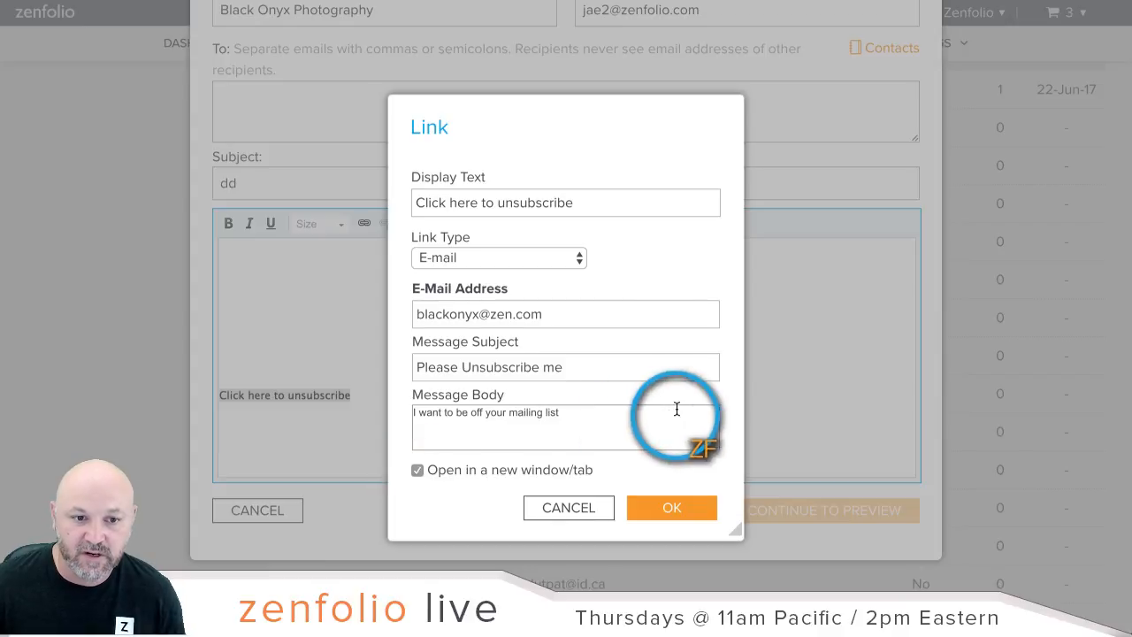
{"action": "left_click", "coordinate": [676, 506]}
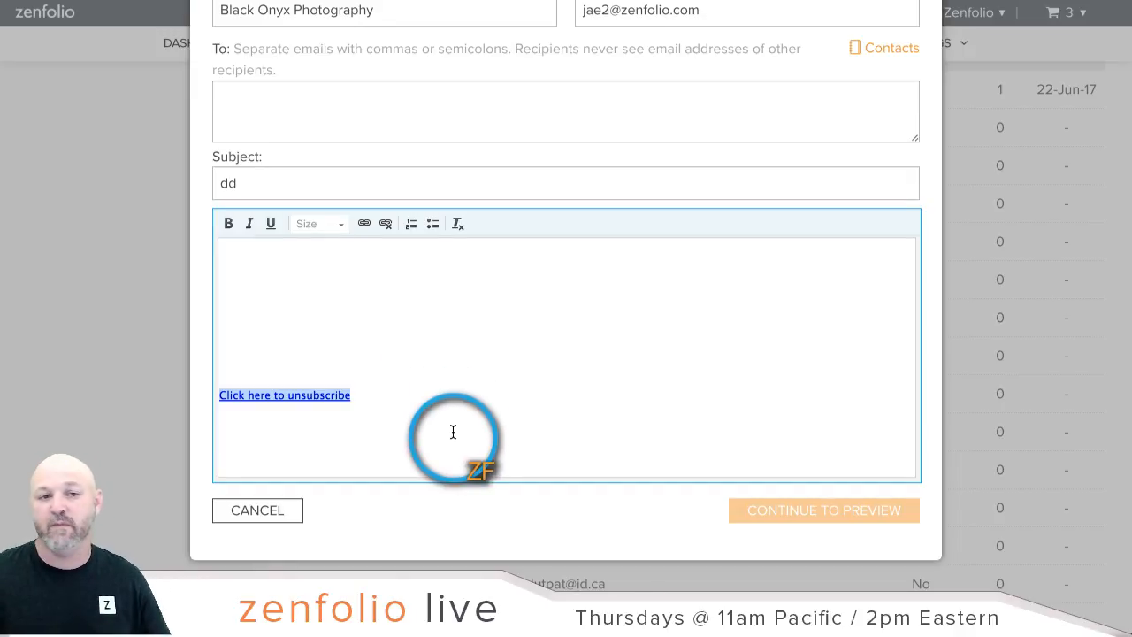
Step: Cancel the compose form without sending and go back to the account dashboard
{"action": "left_click", "coordinate": [257, 512]}
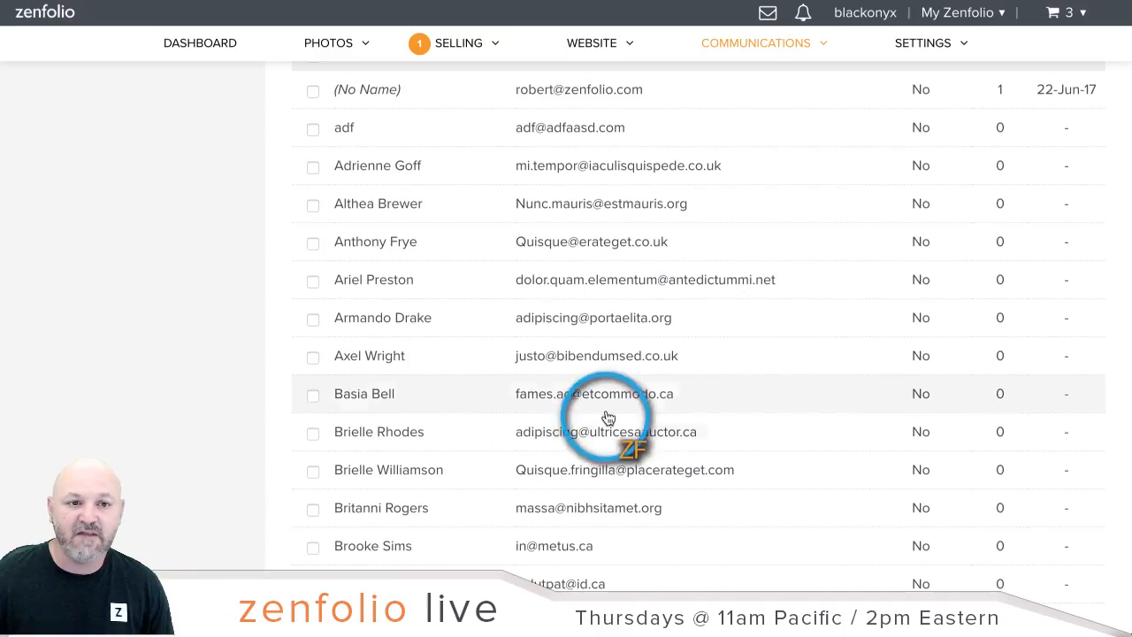
{"action": "scroll", "coordinate": [609, 414], "scroll_direction": "up", "scroll_amount": 3}
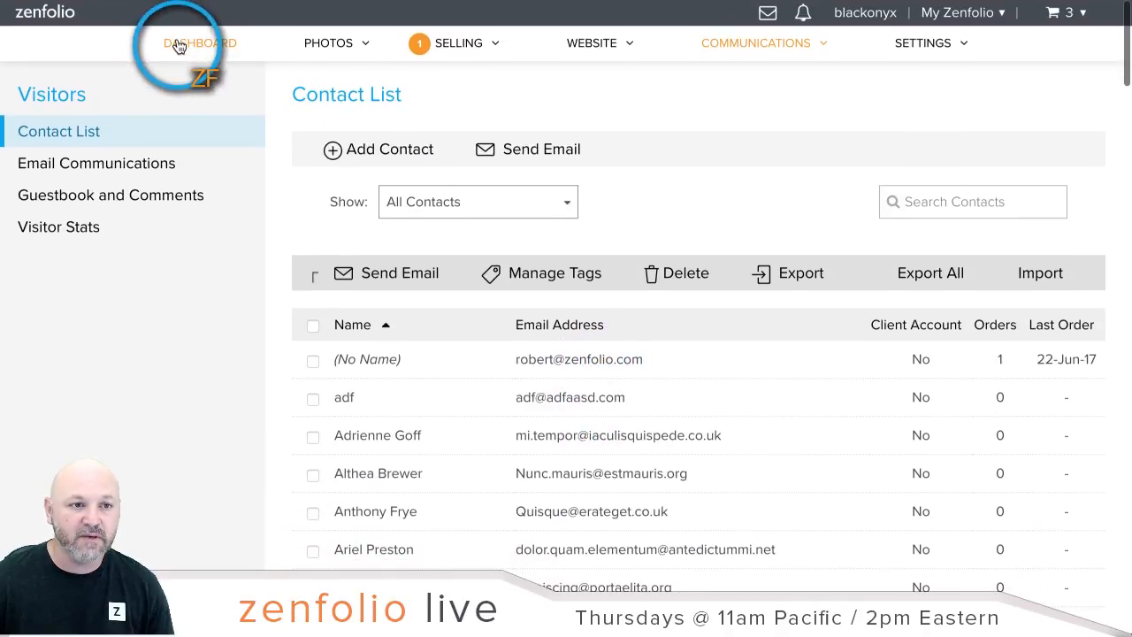
{"action": "left_click", "coordinate": [179, 46]}
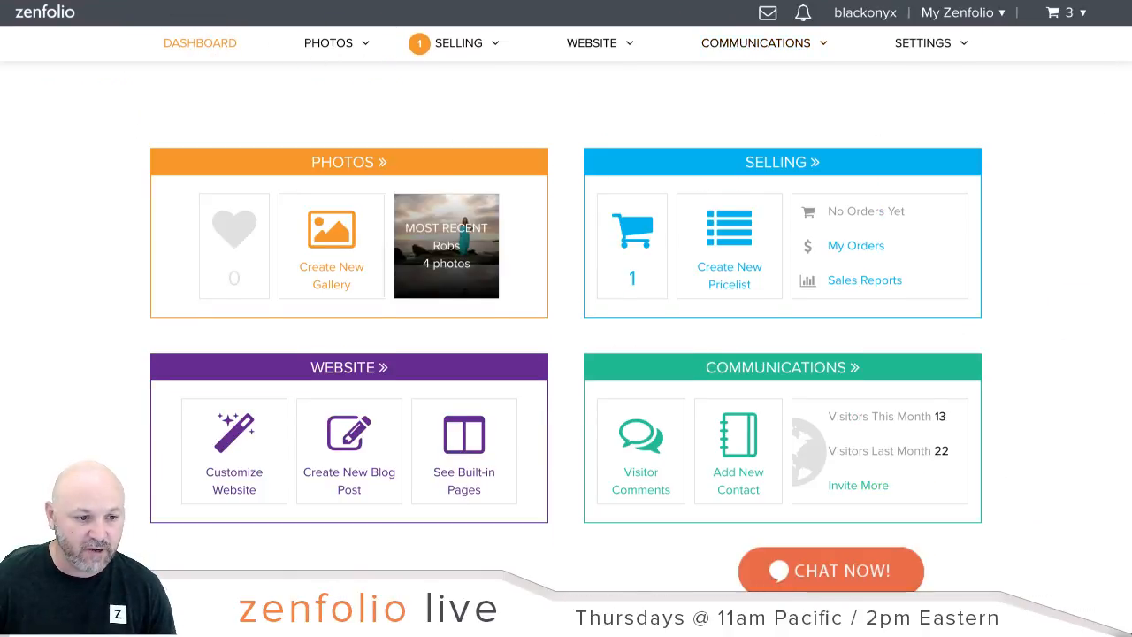
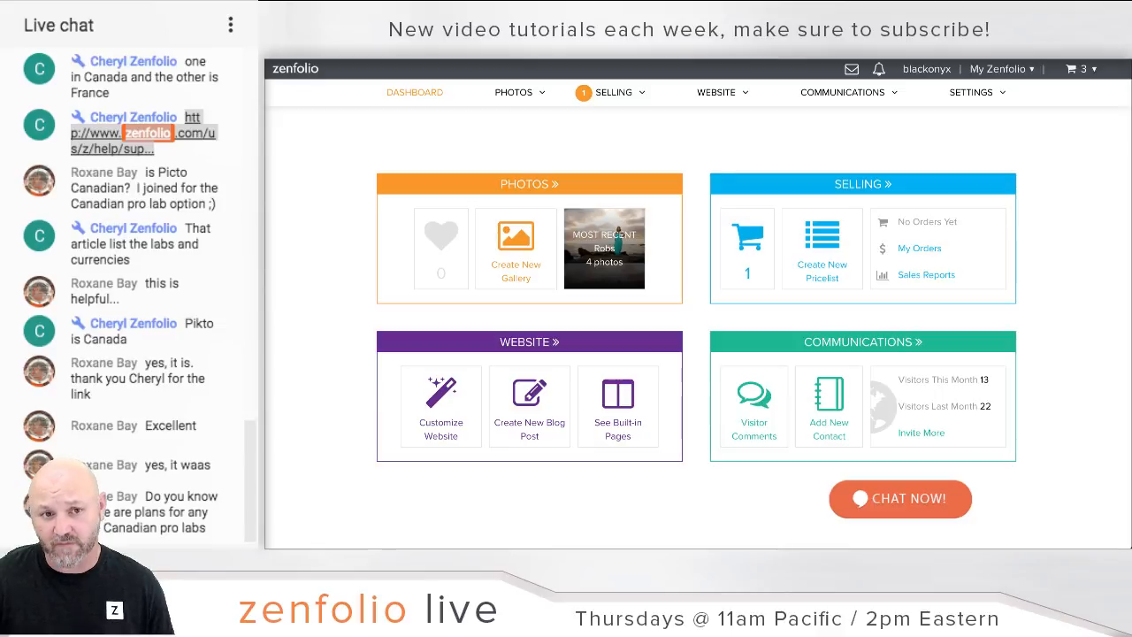
Step: Open the Gallery Access settings of the Smith client gallery in the photo organizer
{"action": "left_click", "coordinate": [532, 190]}
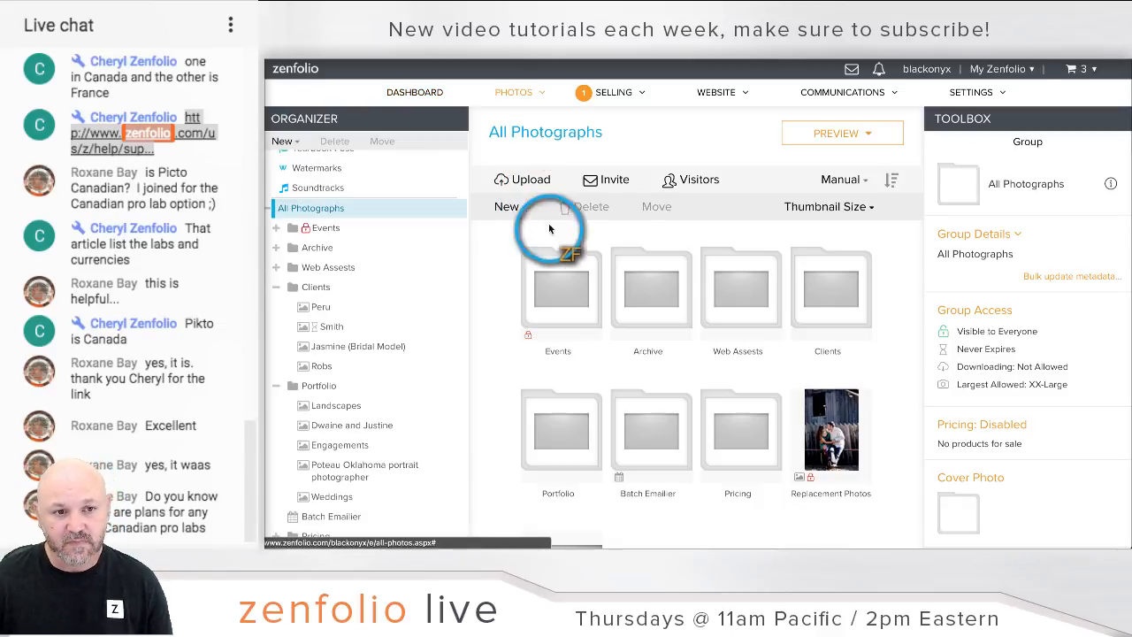
{"action": "left_click", "coordinate": [355, 329]}
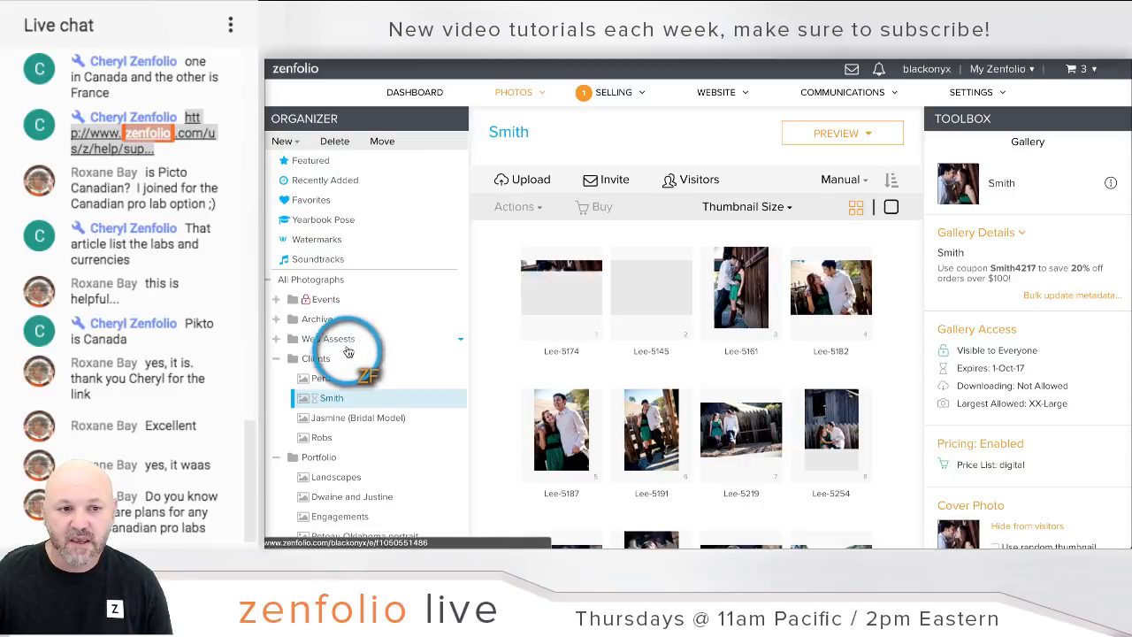
{"action": "left_click", "coordinate": [979, 329]}
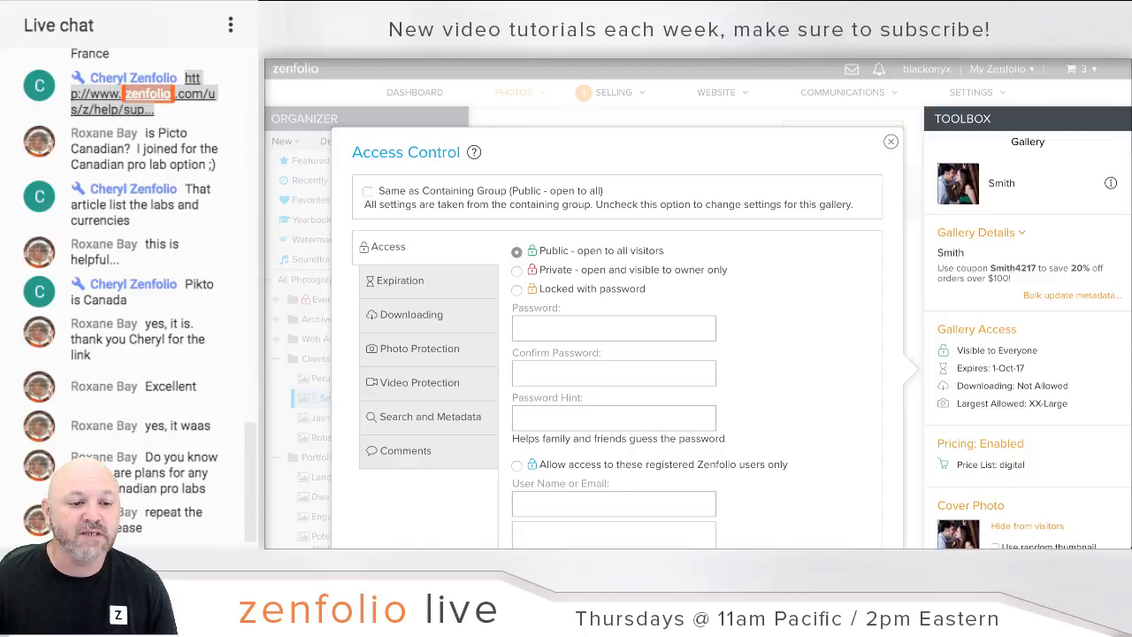
Step: Confirm the Downloading tab shows 'Do not allow downloading' and save the Smith access settings
{"action": "left_click", "coordinate": [979, 324]}
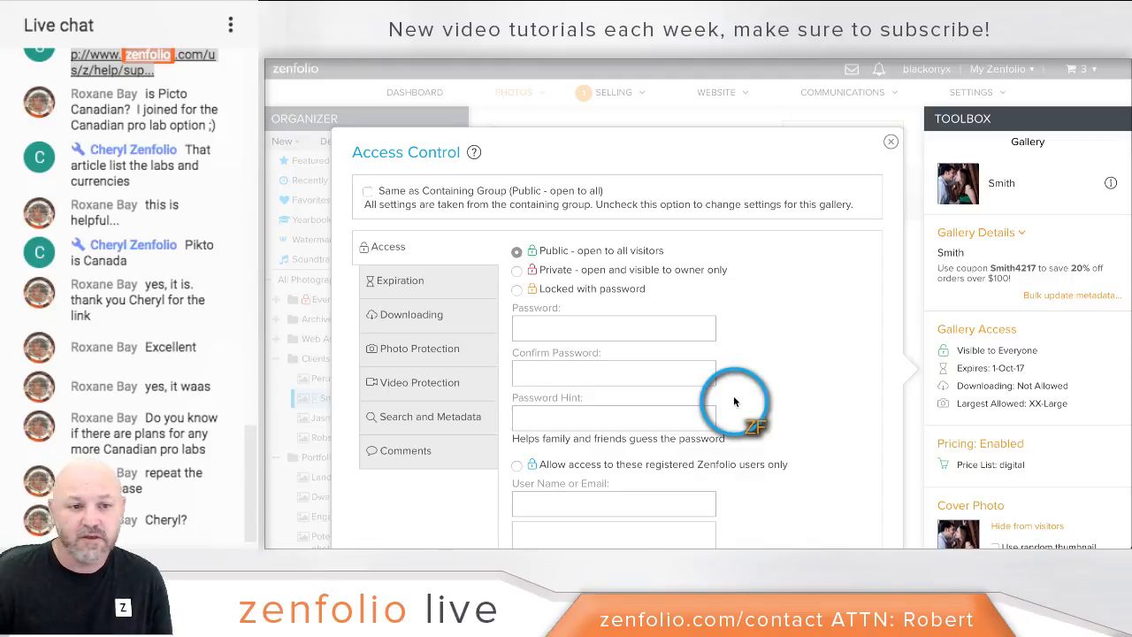
{"action": "left_click", "coordinate": [421, 322]}
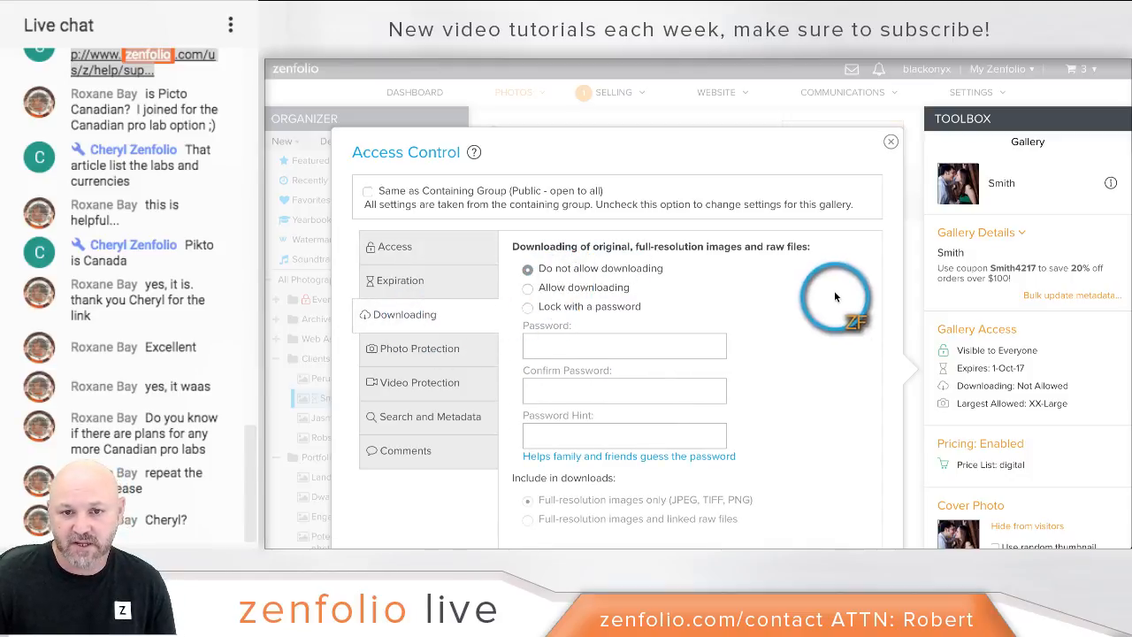
{"action": "scroll", "coordinate": [872, 299], "scroll_direction": "down", "scroll_amount": 3}
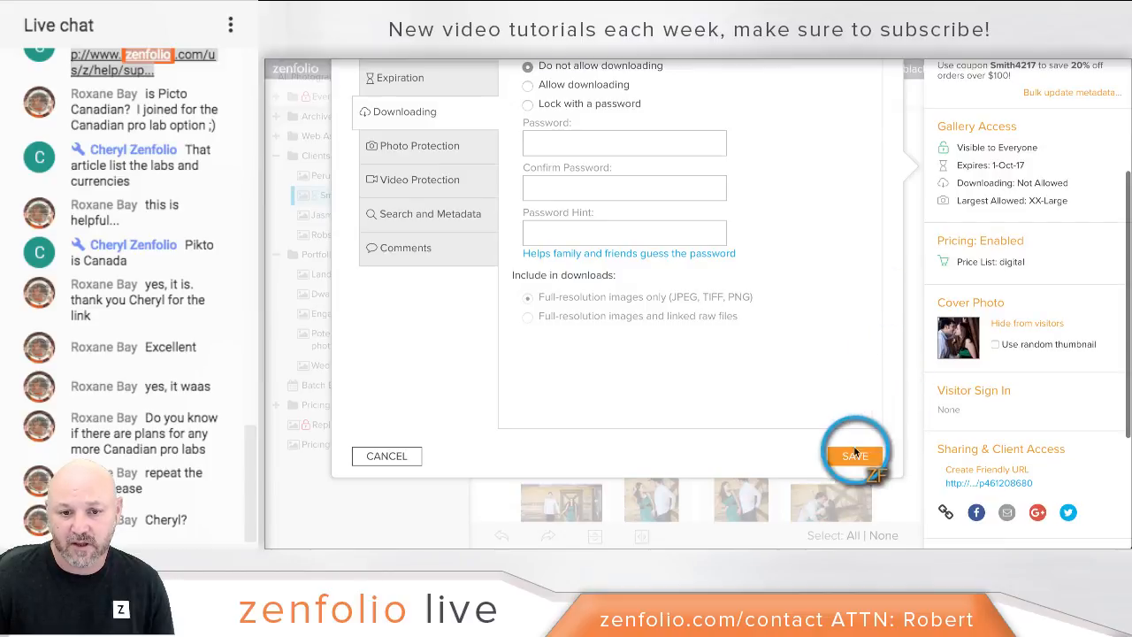
{"action": "left_click", "coordinate": [856, 454]}
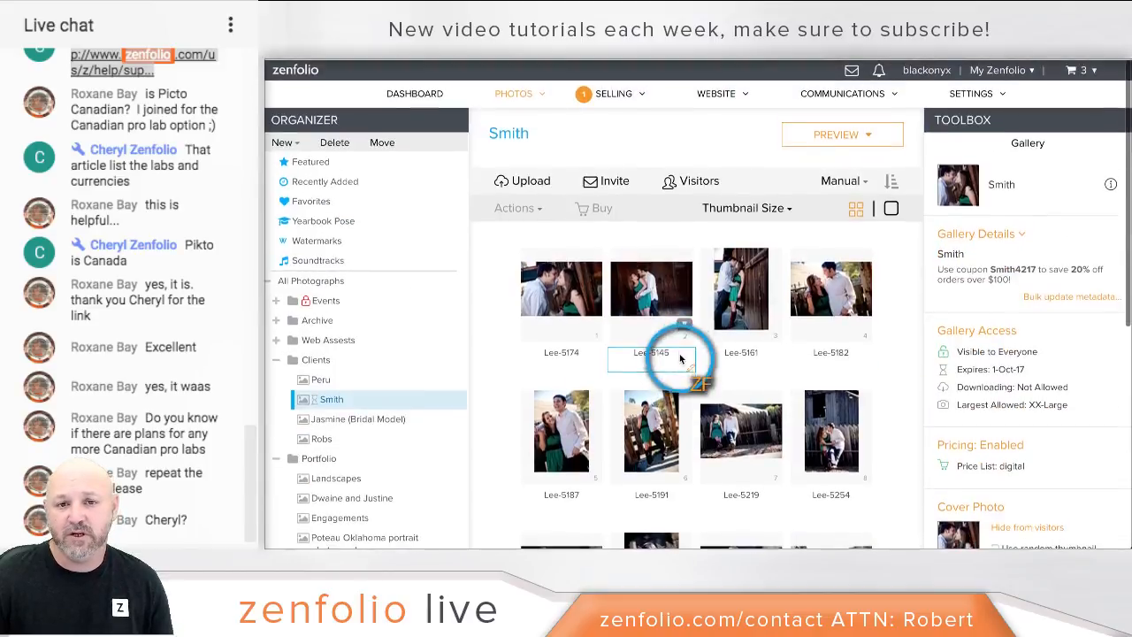
Step: Open the Smith gallery in the customiser, switch to Gallery Quick Shop, and view photo Lee-5174
{"action": "left_click", "coordinate": [836, 133]}
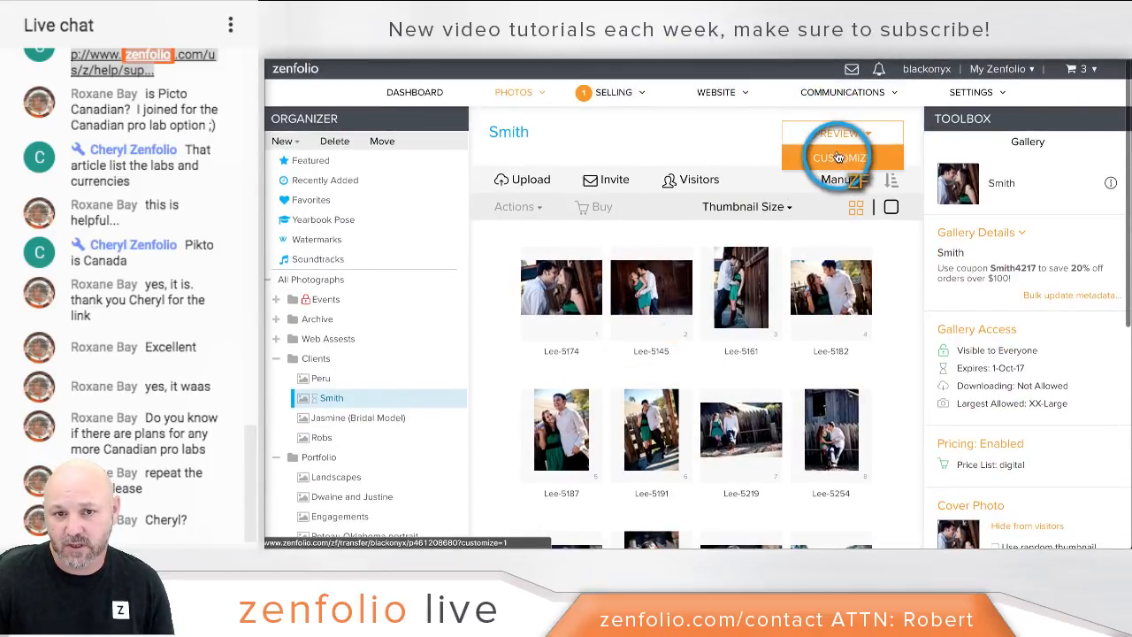
{"action": "left_click", "coordinate": [839, 157]}
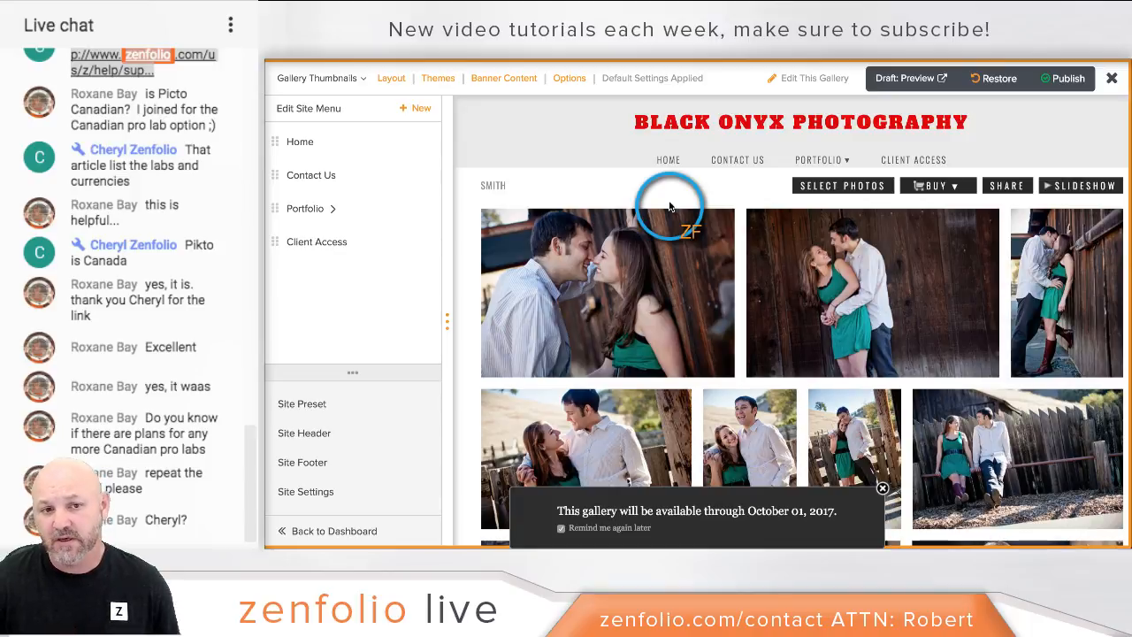
{"action": "left_click", "coordinate": [332, 84]}
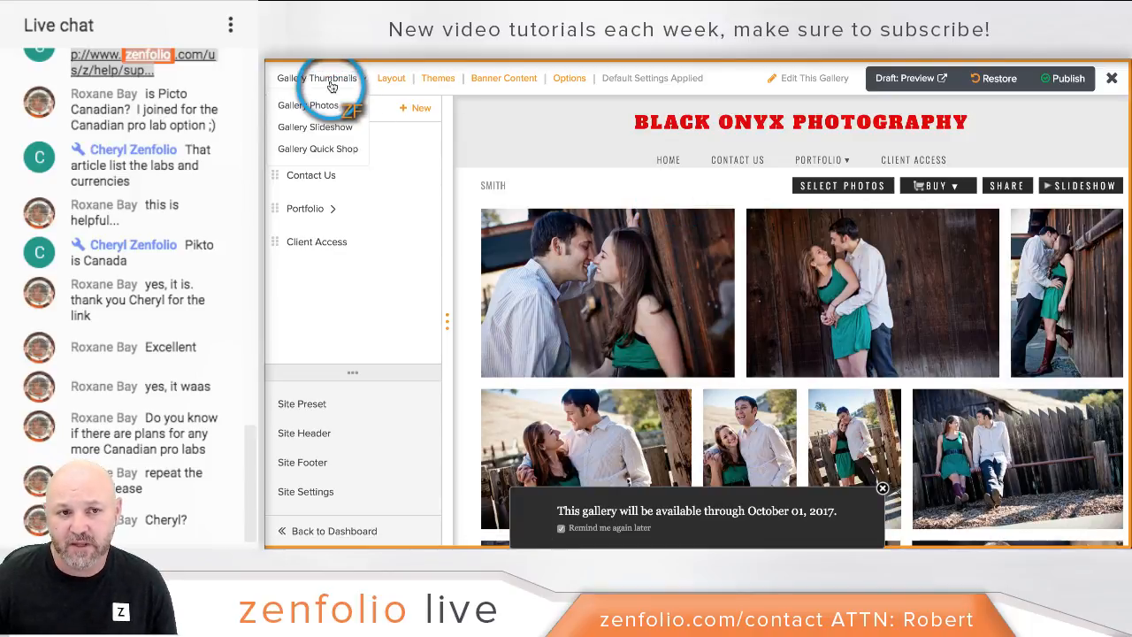
{"action": "left_click", "coordinate": [321, 149]}
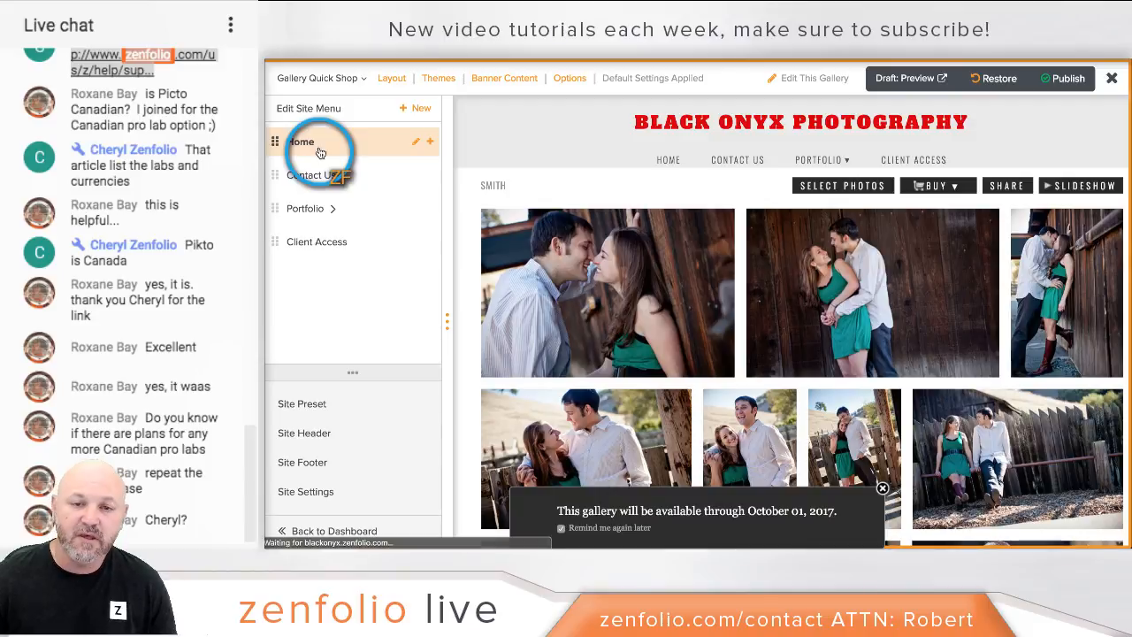
{"action": "left_click", "coordinate": [541, 245]}
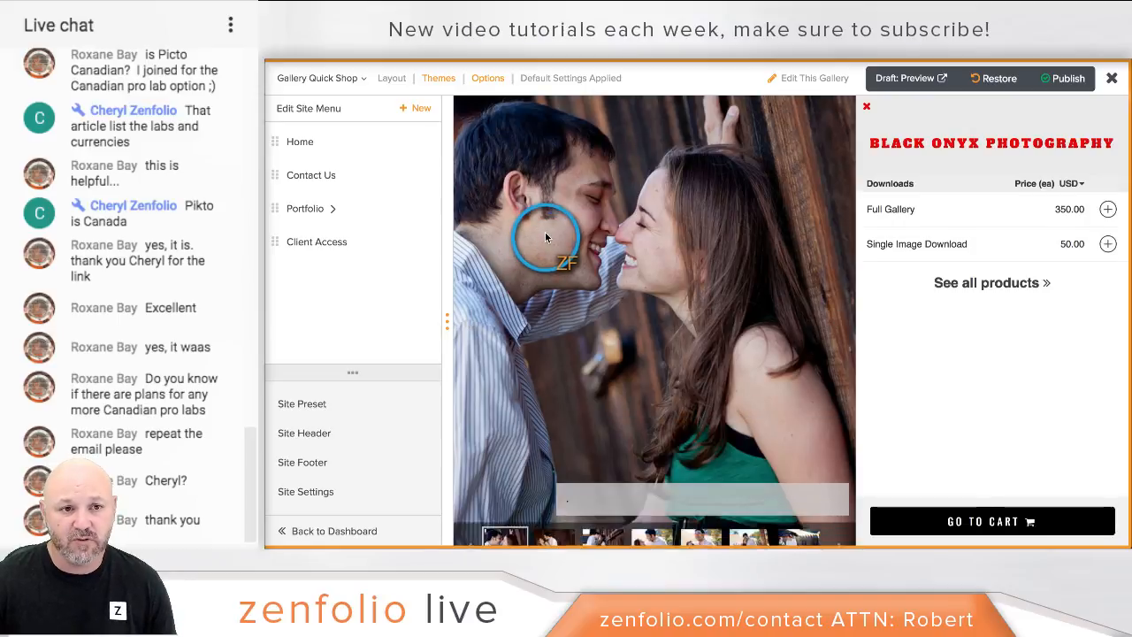
Step: Turn off Use Default Settings for Quick Shop, set Downloads to Show, and apply
{"action": "left_click", "coordinate": [490, 78]}
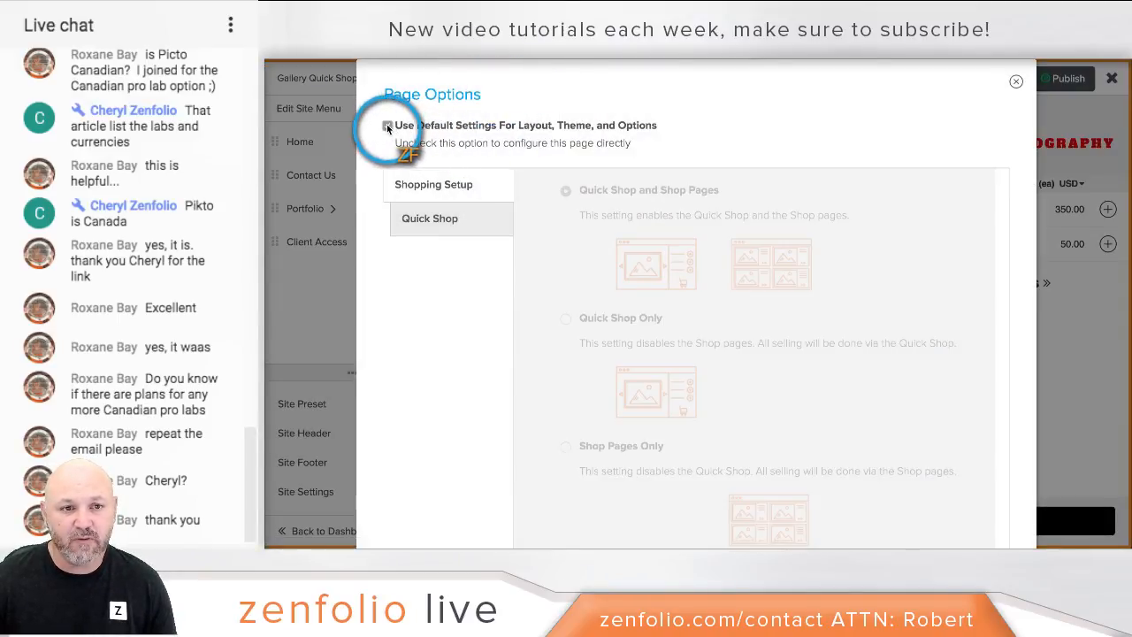
{"action": "left_click", "coordinate": [388, 126]}
{"action": "left_click", "coordinate": [440, 219]}
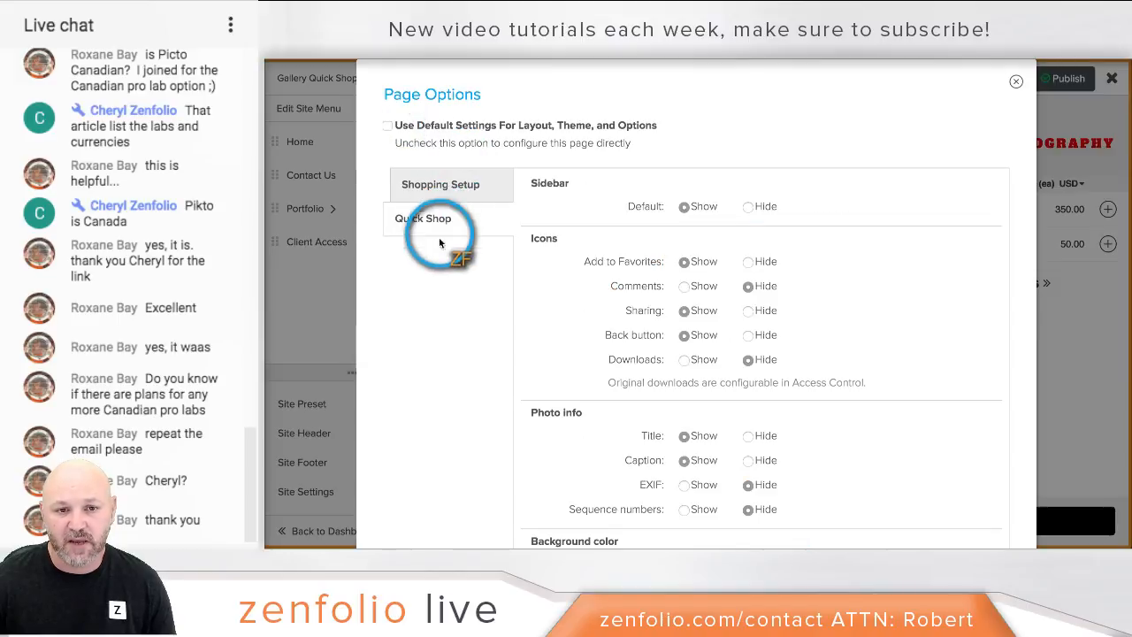
{"action": "left_click", "coordinate": [685, 360]}
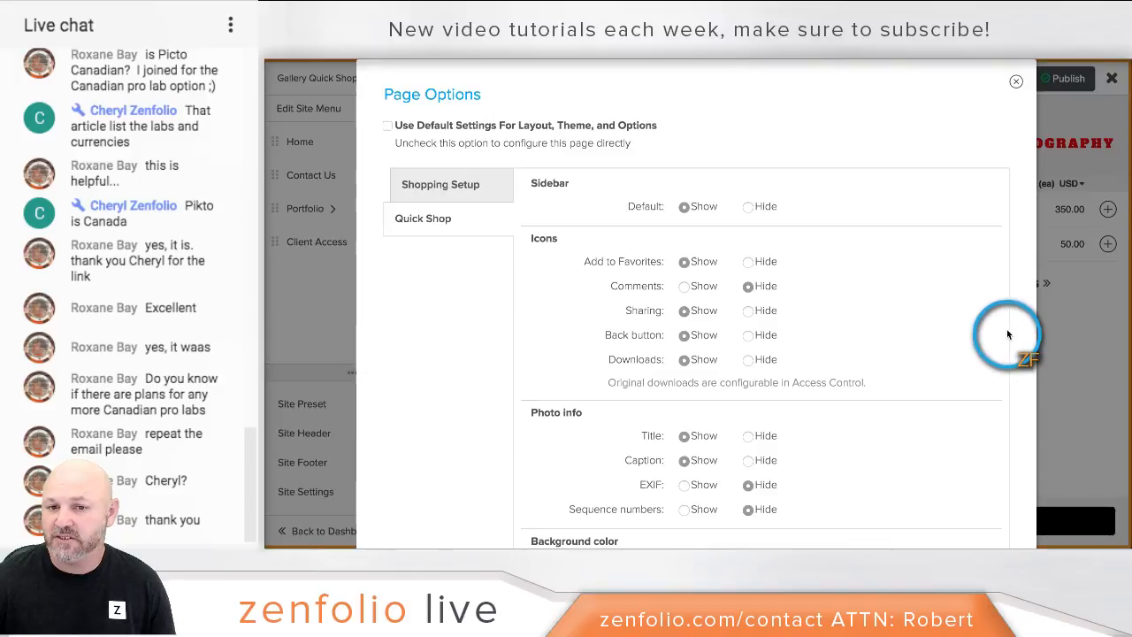
{"action": "scroll", "coordinate": [1007, 329], "scroll_direction": "down", "scroll_amount": 5}
{"action": "scroll", "coordinate": [1029, 333], "scroll_direction": "down", "scroll_amount": 3}
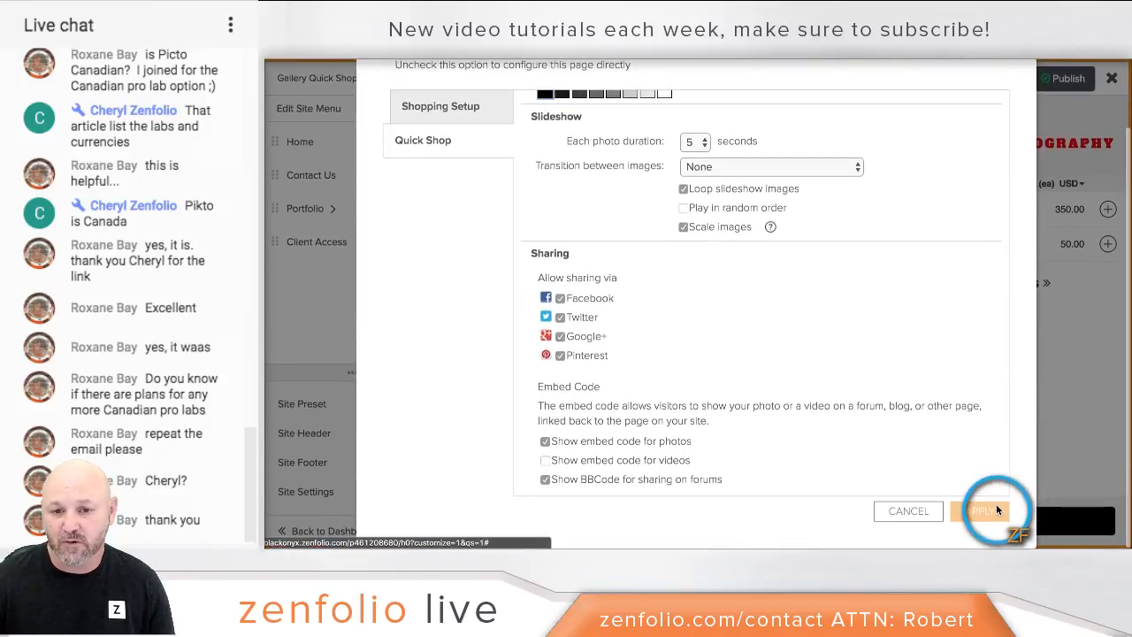
{"action": "left_click", "coordinate": [997, 511]}
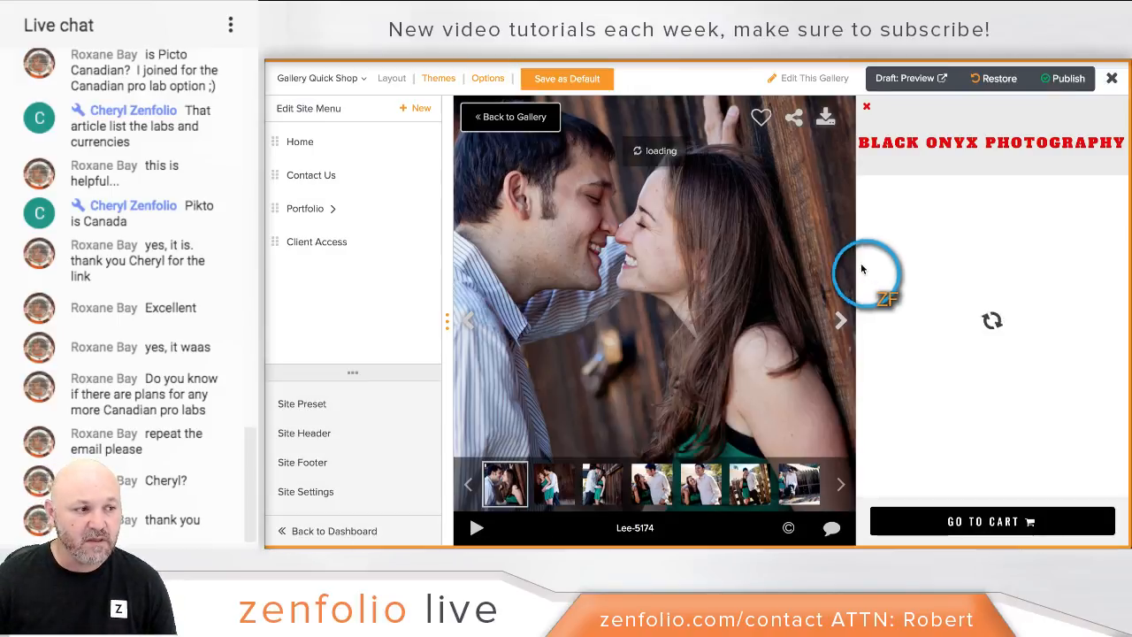
Step: Check Lee-5174's download sizes, Small (400 x 267) to XX-Large (1440 x 960), with the shop panel closed
{"action": "left_click", "coordinate": [824, 122]}
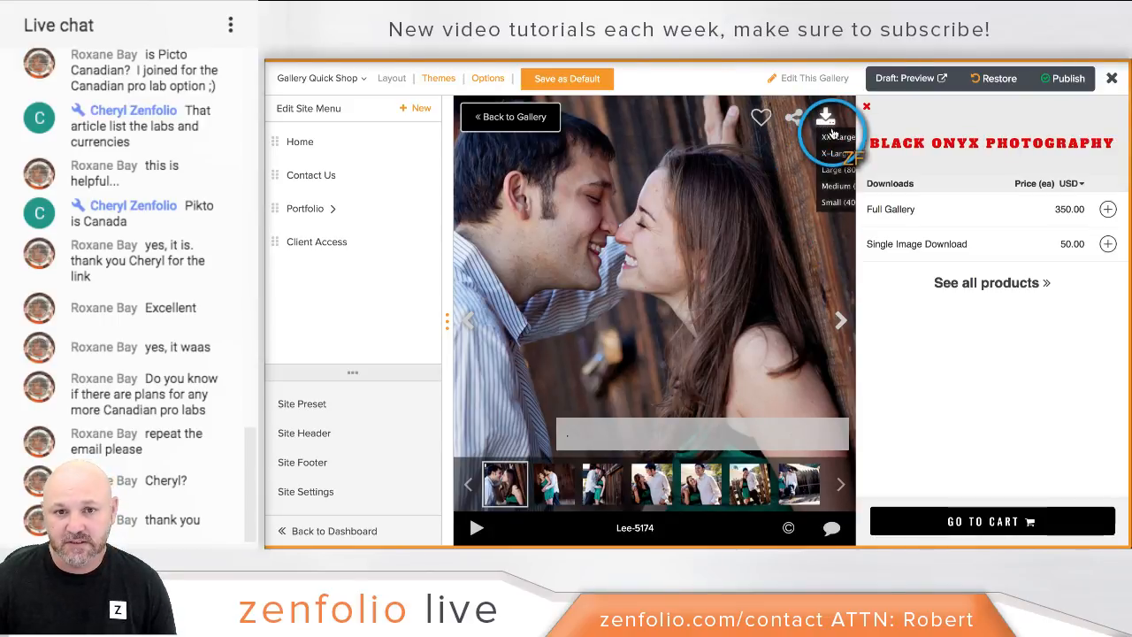
{"action": "left_click", "coordinate": [867, 106]}
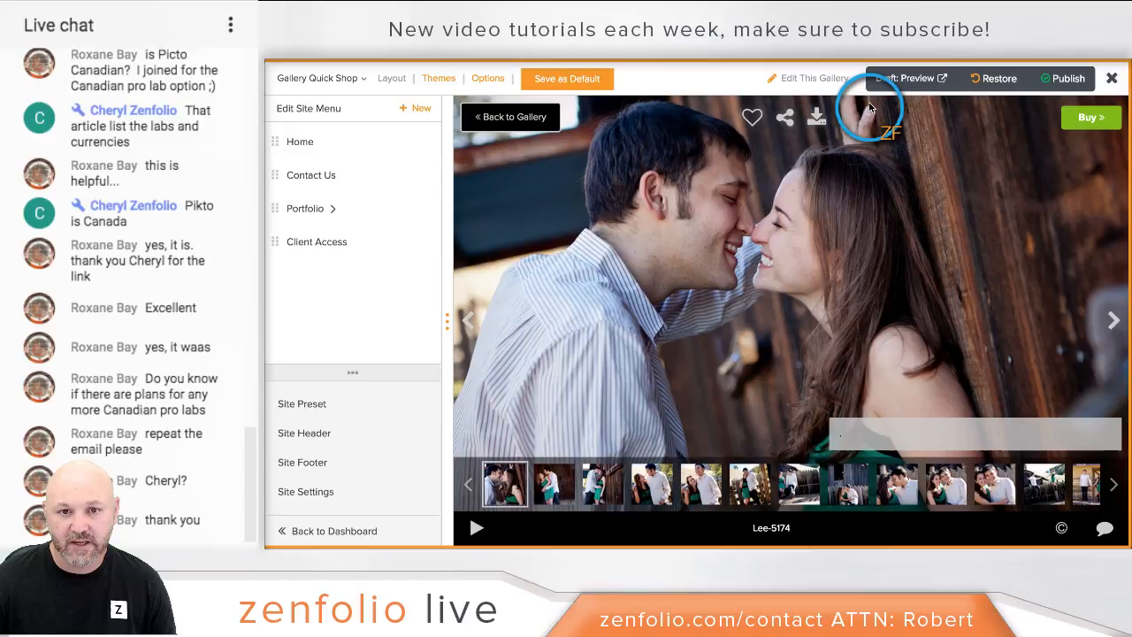
{"action": "left_click", "coordinate": [816, 118]}
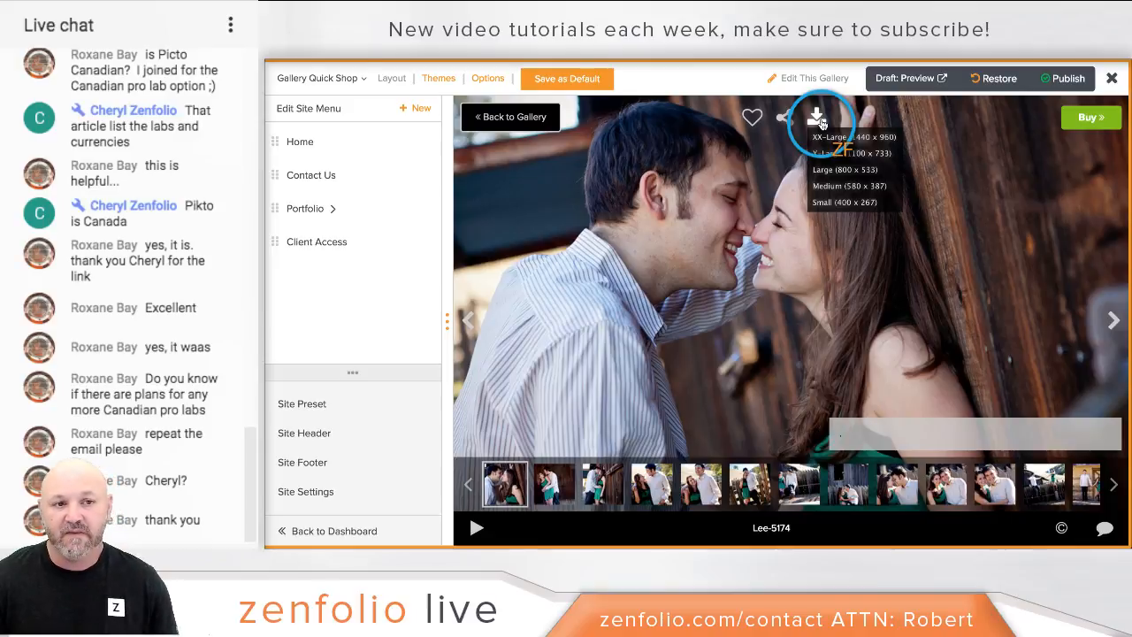
{"action": "left_click", "coordinate": [354, 79]}
{"action": "left_click", "coordinate": [329, 126]}
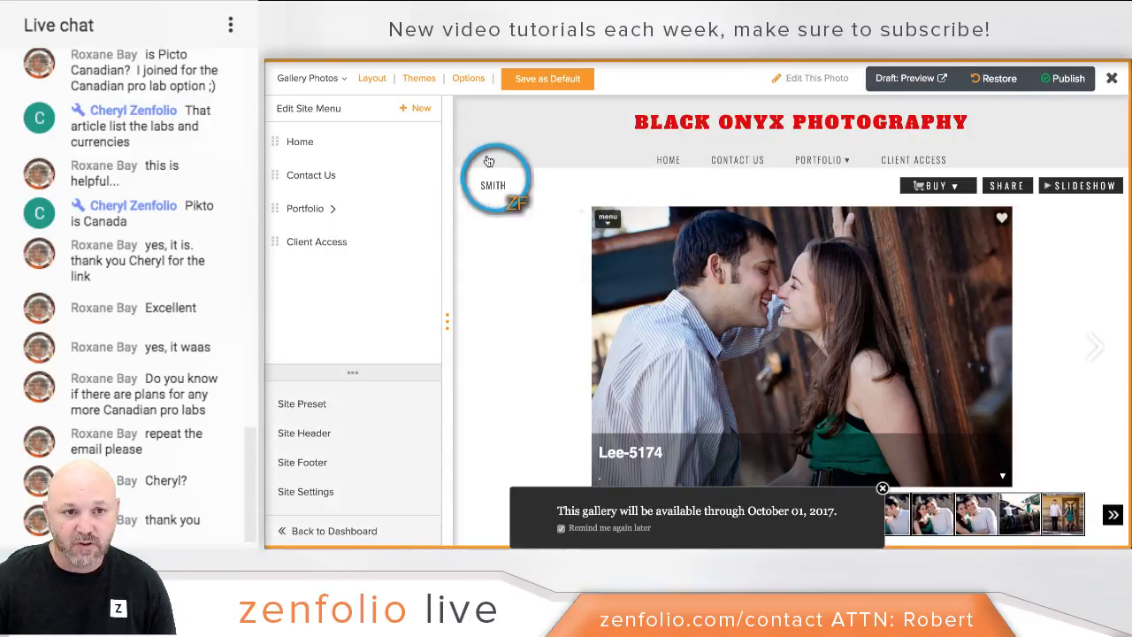
{"action": "left_click", "coordinate": [472, 78]}
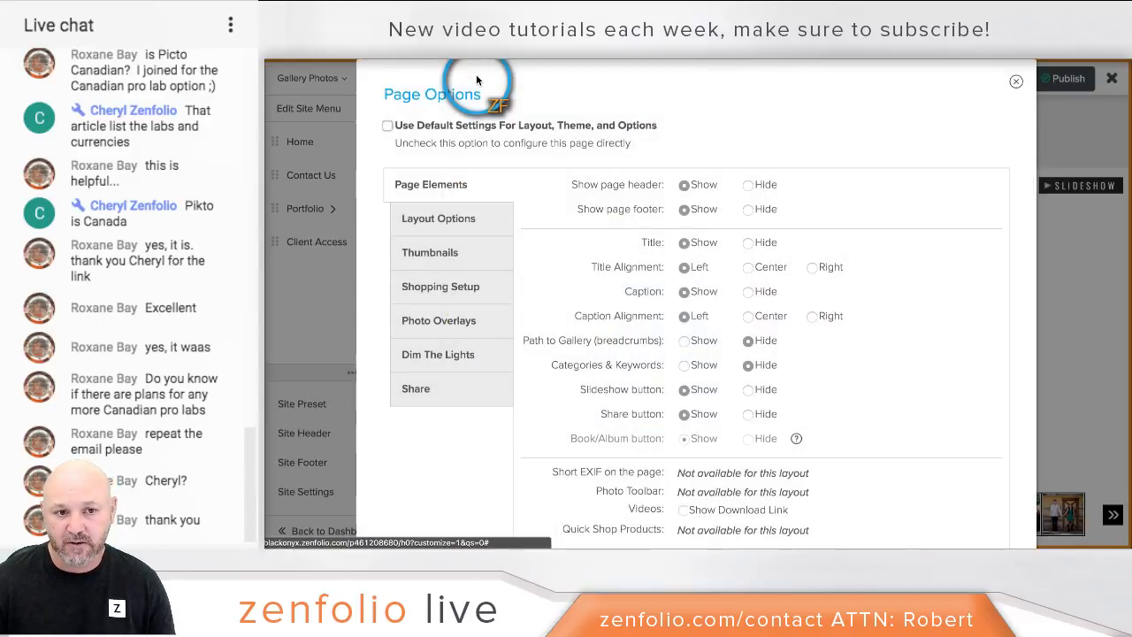
{"action": "left_click", "coordinate": [459, 323]}
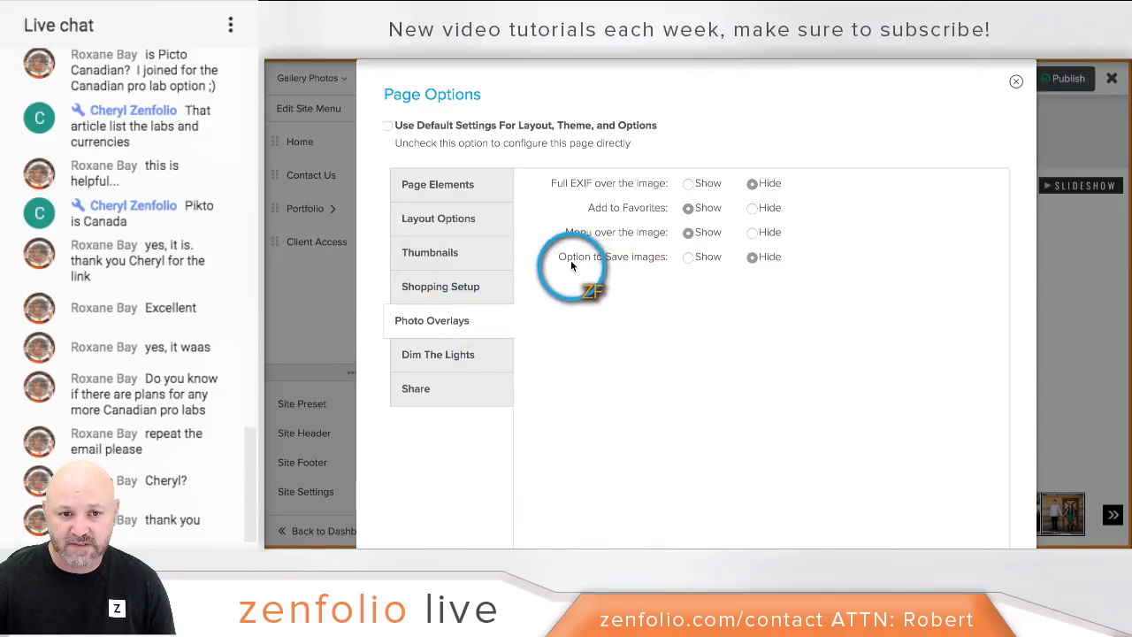
{"action": "left_click", "coordinate": [687, 257]}
{"action": "scroll", "coordinate": [1020, 303], "scroll_direction": "down", "scroll_amount": 1}
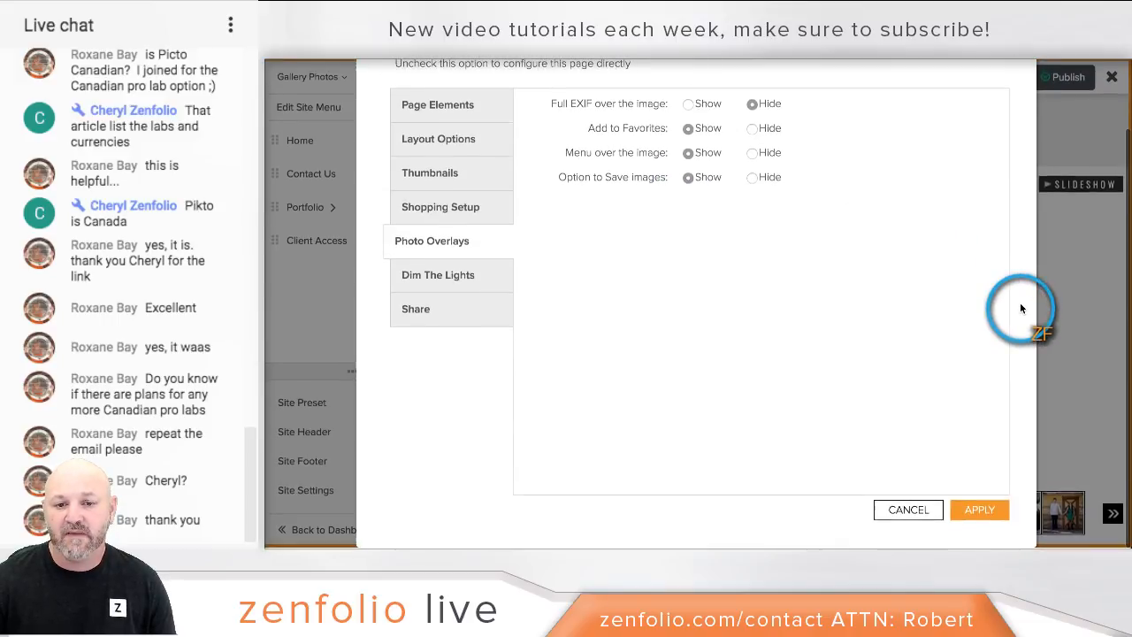
{"action": "left_click", "coordinate": [980, 496]}
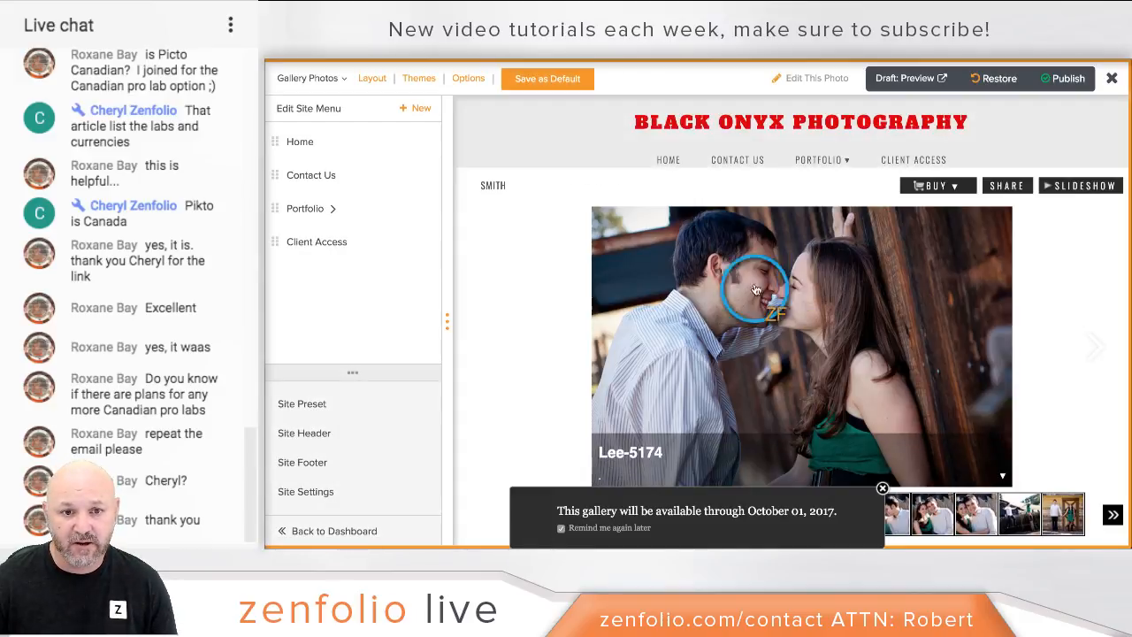
{"action": "mouse_move", "coordinate": [616, 230]}
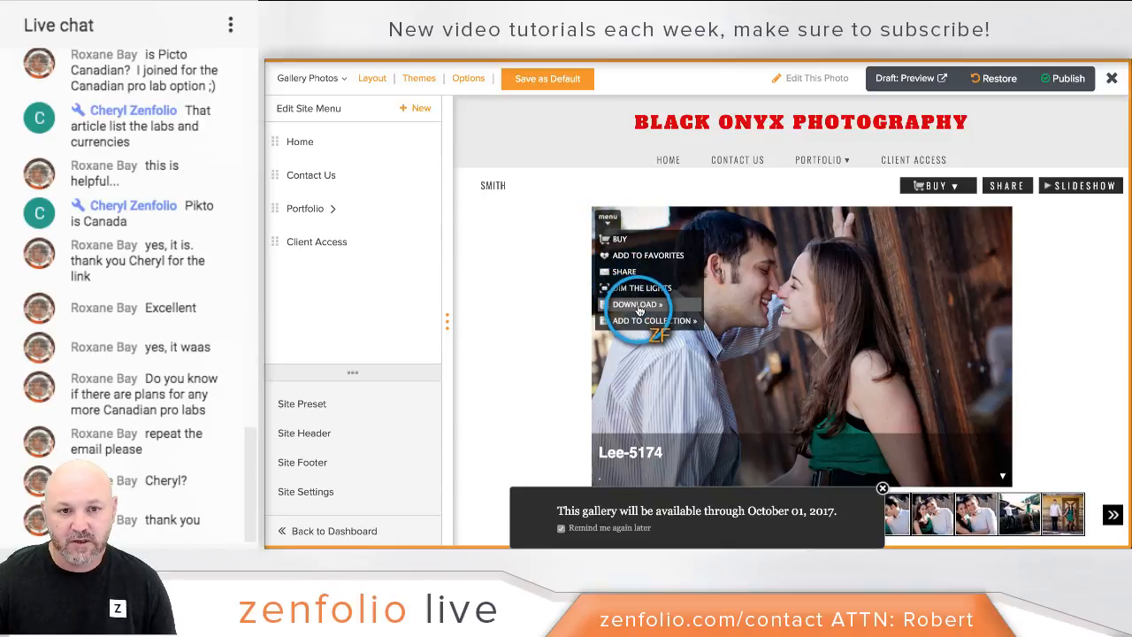
{"action": "mouse_move", "coordinate": [662, 306]}
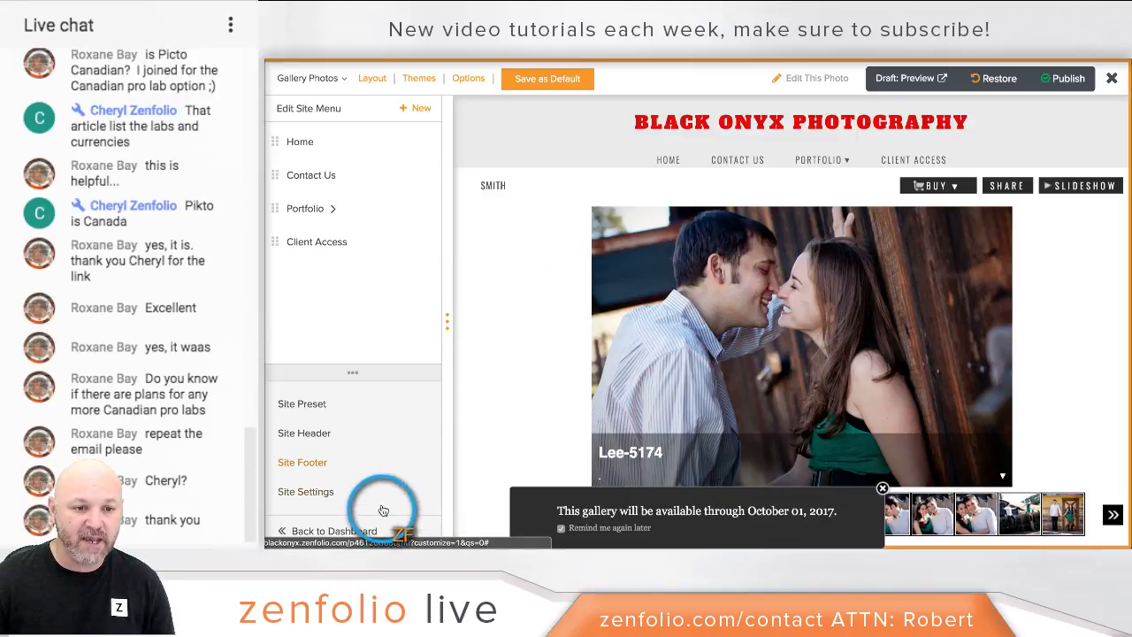
Step: Leave the customiser with 'Save the changes, I will continue customizing later' and return to the dashboard
{"action": "left_click", "coordinate": [355, 530]}
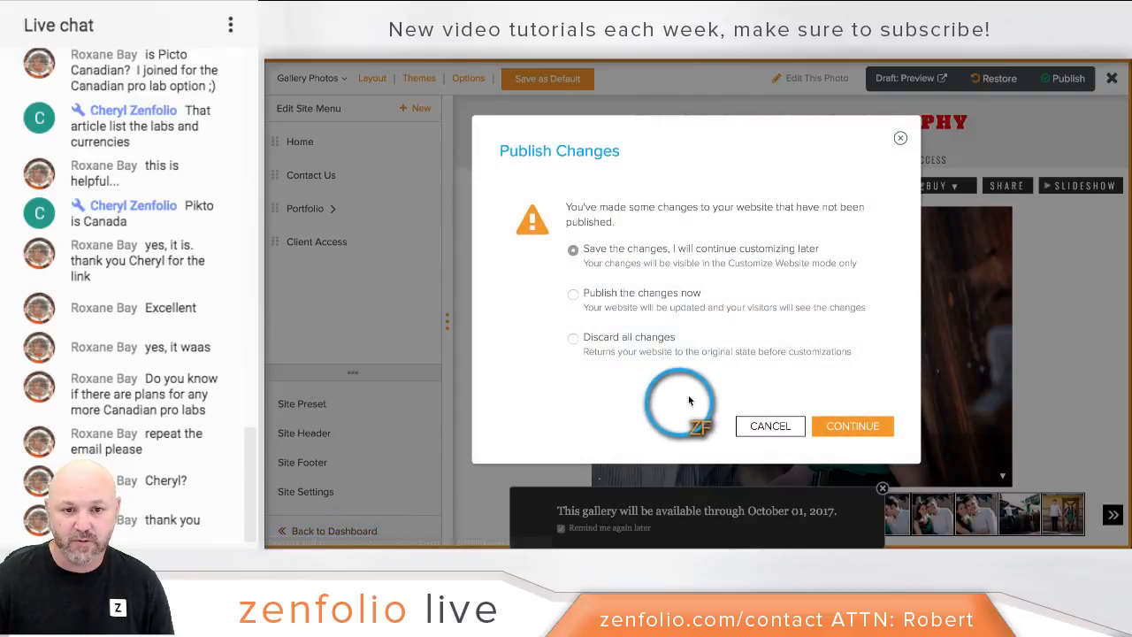
{"action": "left_click", "coordinate": [823, 424]}
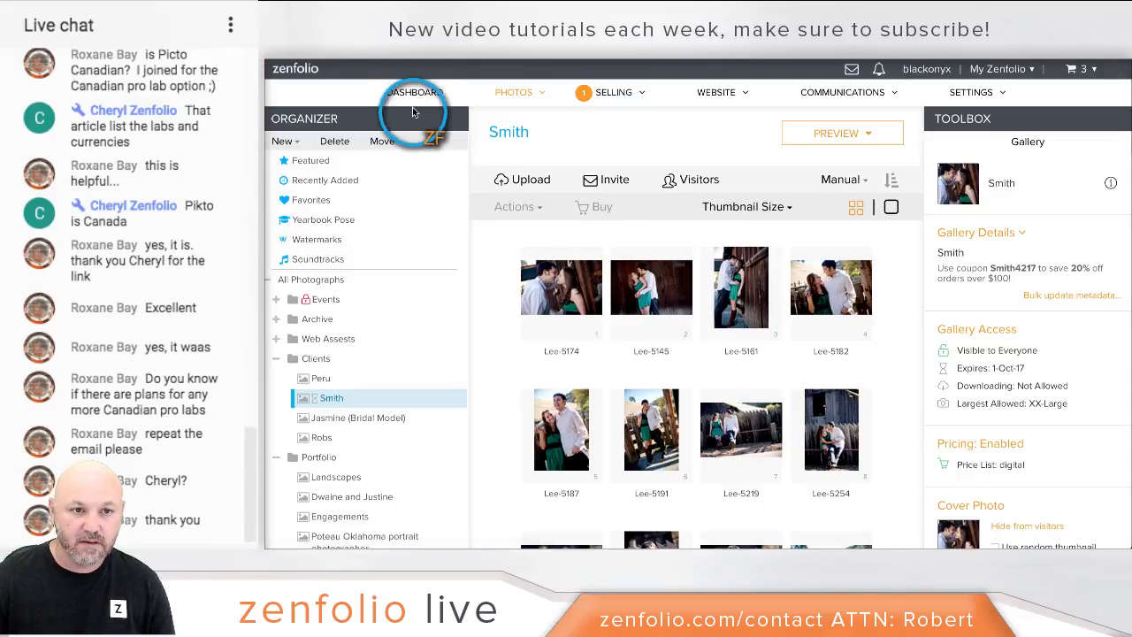
{"action": "left_click", "coordinate": [411, 102]}
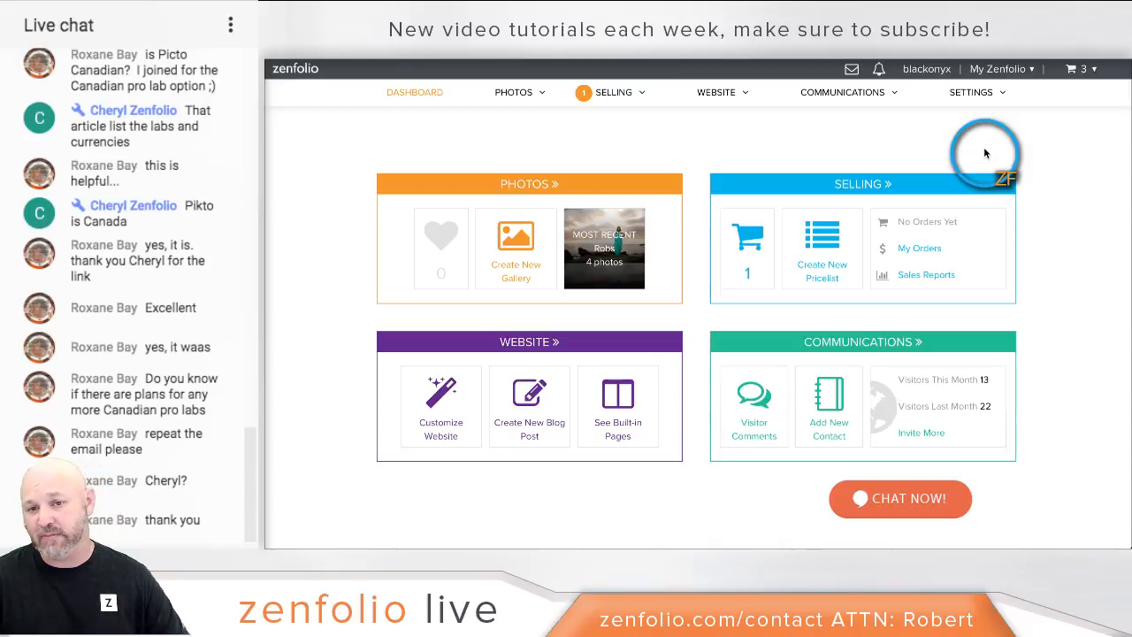
Step: Try Locked with password in Peru's Gallery Access, cancel without saving, then open the Landscapes gallery
{"action": "left_click", "coordinate": [548, 186]}
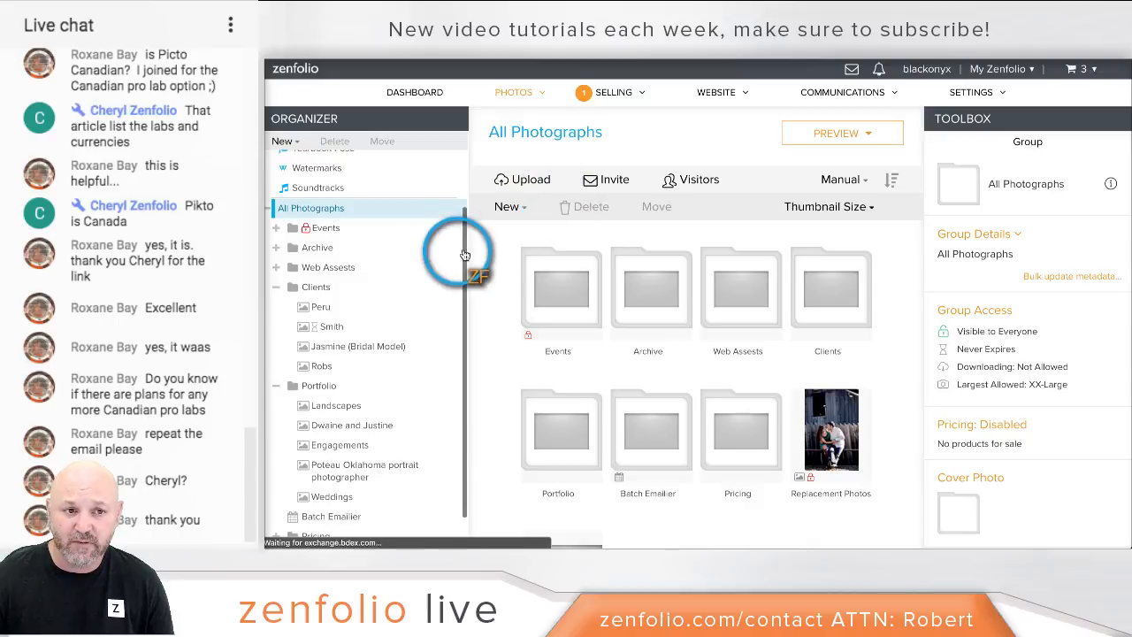
{"action": "left_click", "coordinate": [345, 309]}
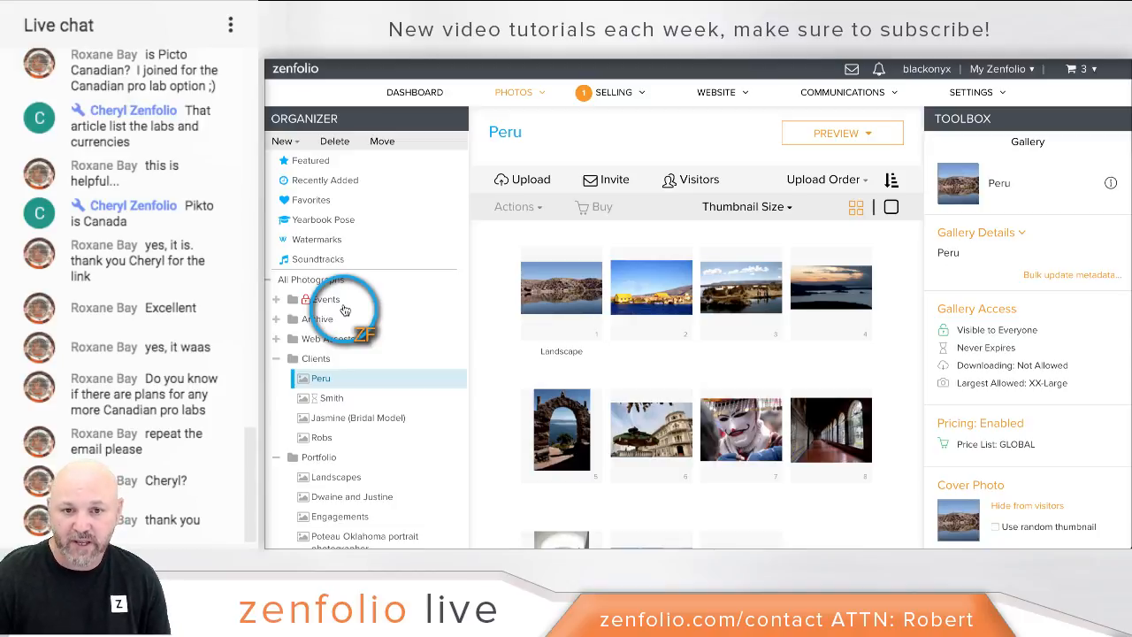
{"action": "left_click", "coordinate": [1000, 307]}
{"action": "left_click", "coordinate": [517, 290]}
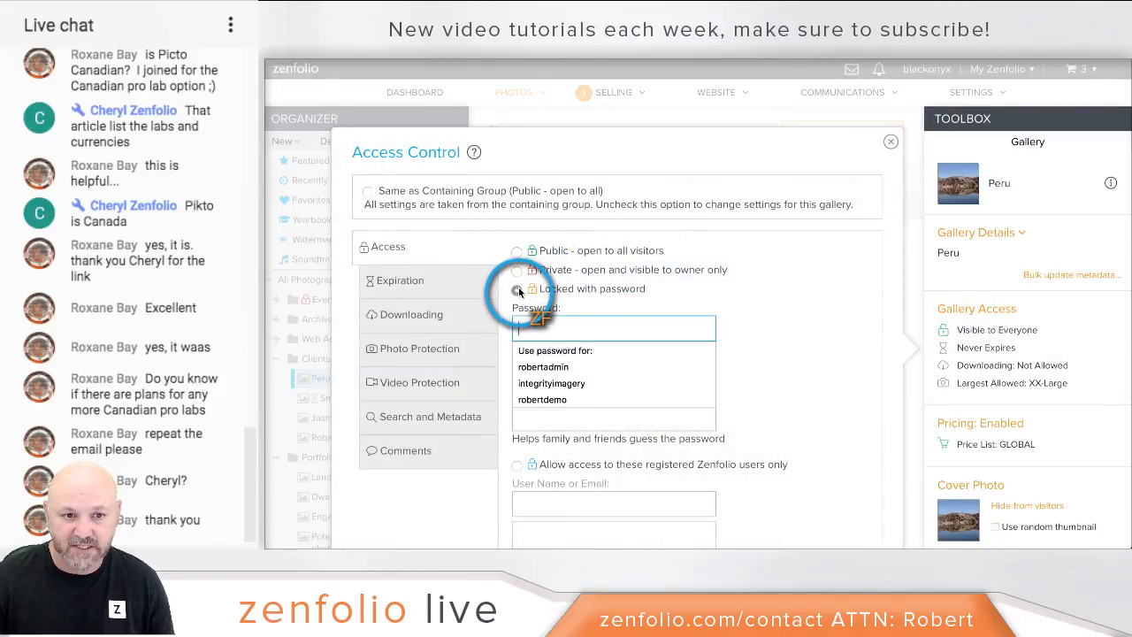
{"action": "scroll", "coordinate": [833, 254], "scroll_direction": "down", "scroll_amount": 3}
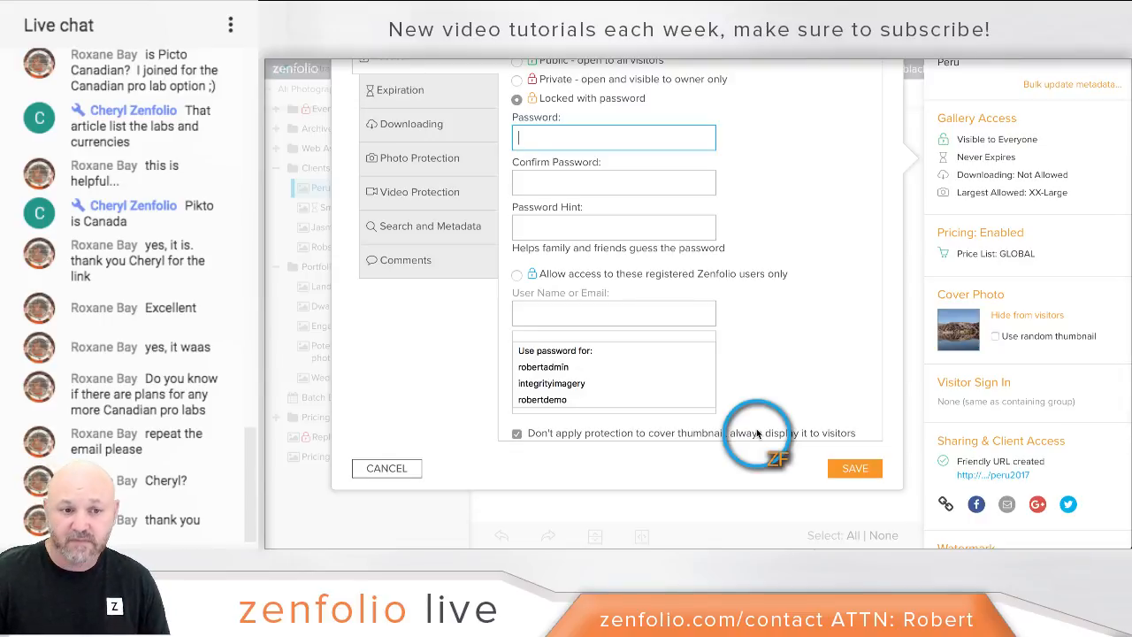
{"action": "left_click", "coordinate": [412, 469]}
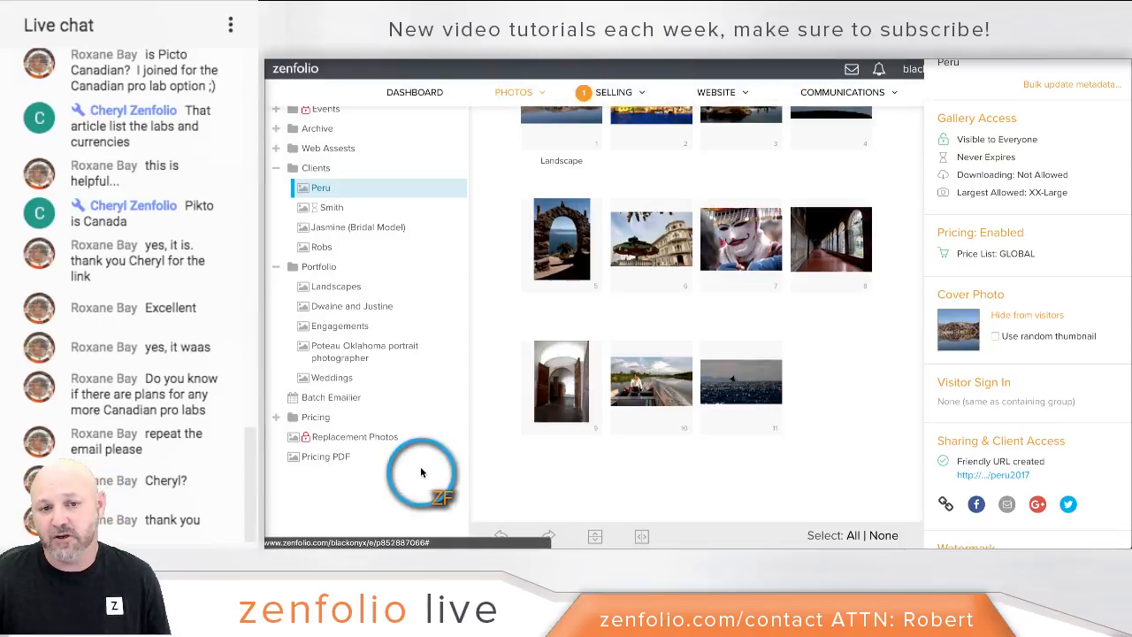
{"action": "scroll", "coordinate": [432, 239], "scroll_direction": "up", "scroll_amount": 2}
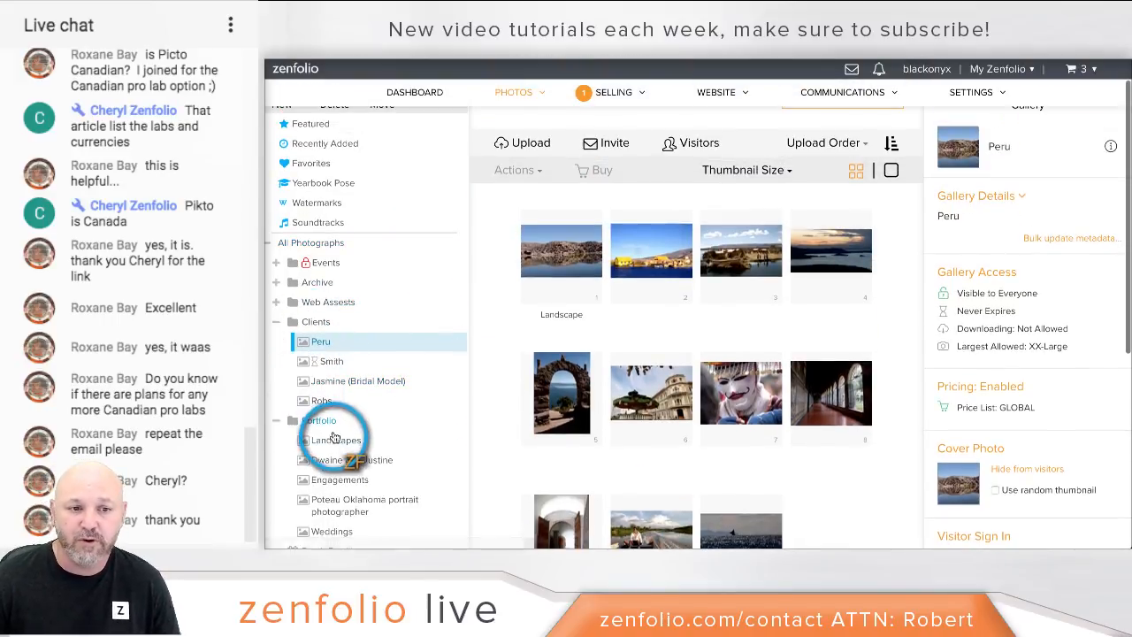
{"action": "left_click", "coordinate": [334, 438]}
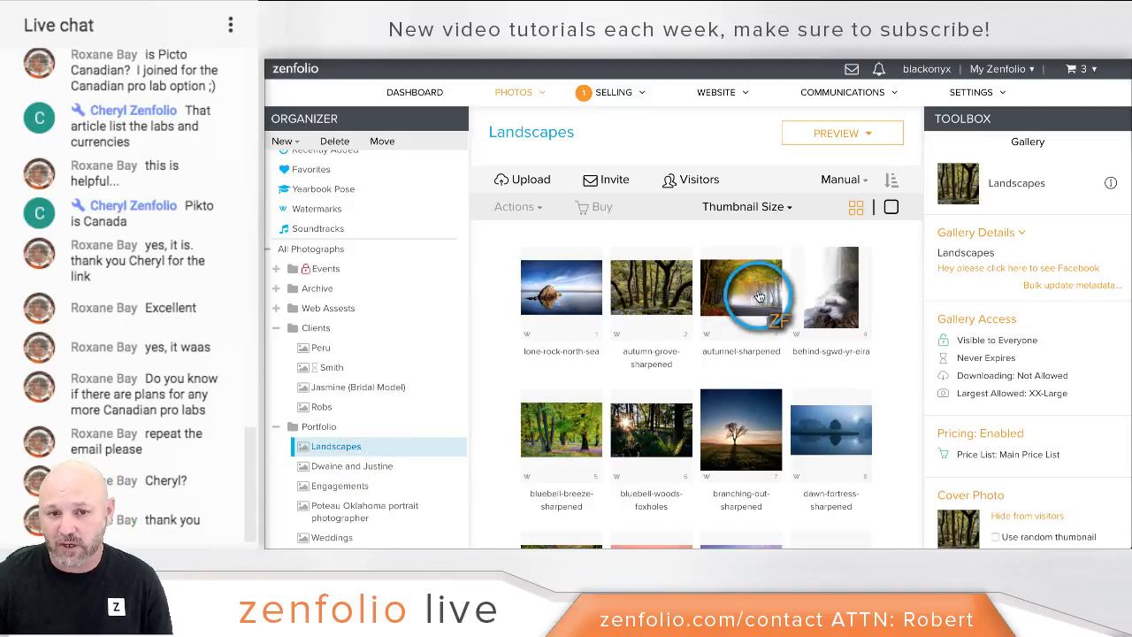
Step: Make the autunnel-sharpened photo Private by unchecking Same as Containing Gallery, and save
{"action": "left_click", "coordinate": [747, 294]}
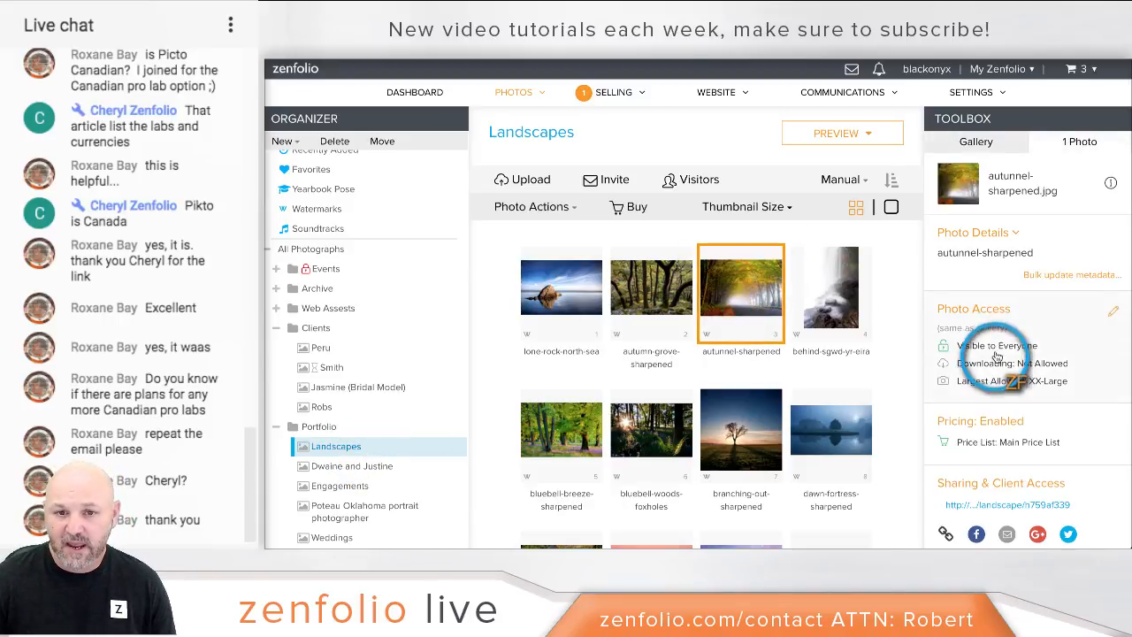
{"action": "left_click", "coordinate": [1009, 321]}
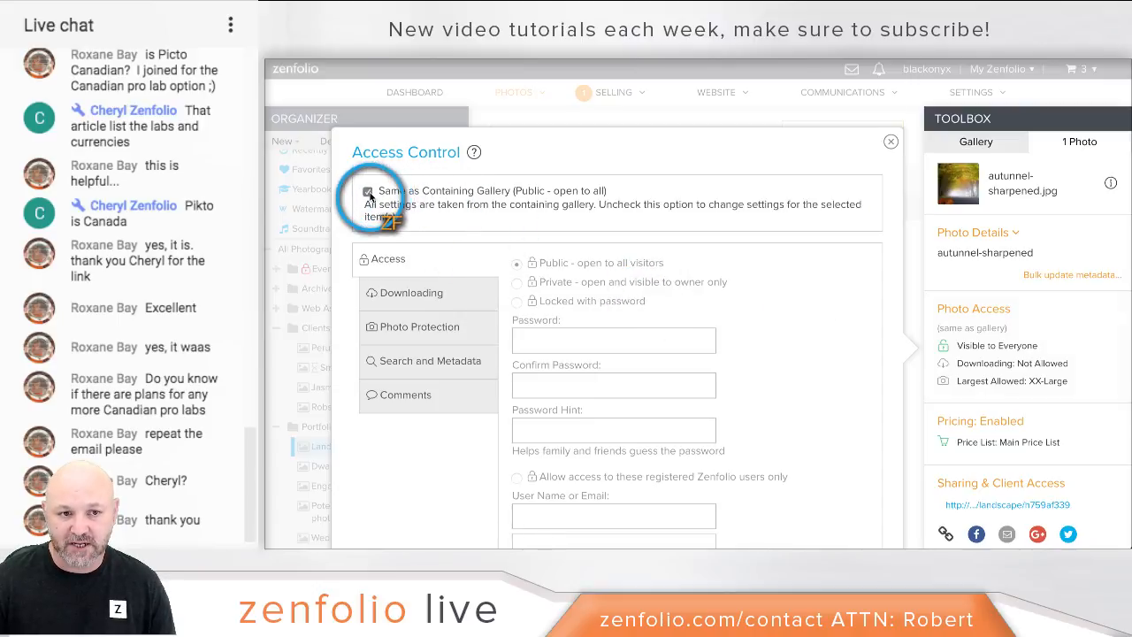
{"action": "left_click", "coordinate": [380, 190]}
{"action": "left_click", "coordinate": [534, 283]}
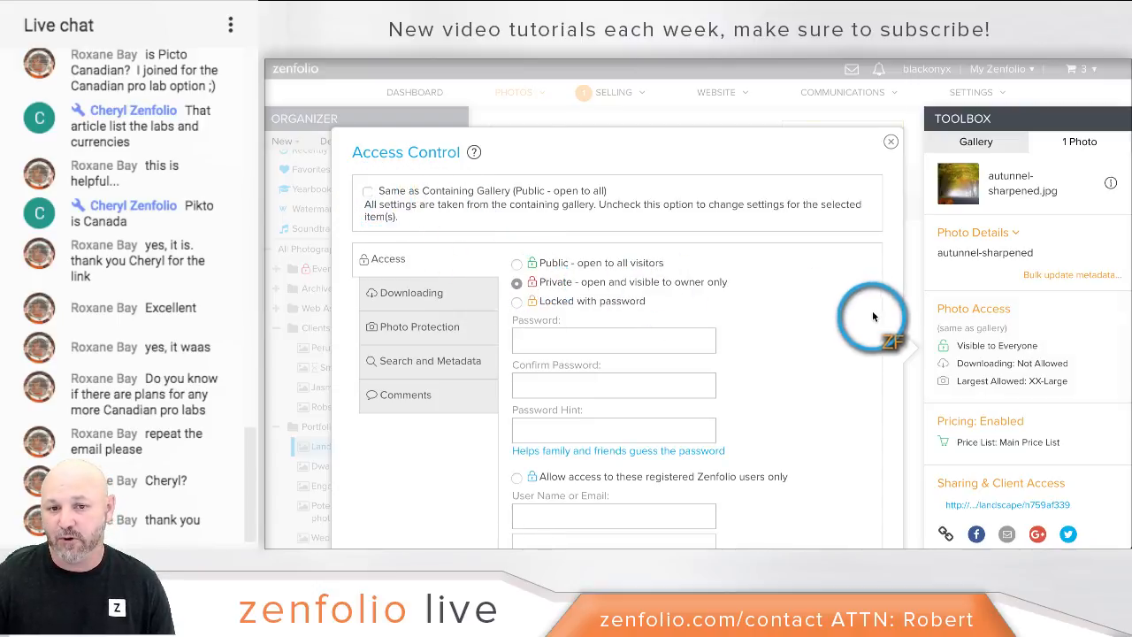
{"action": "scroll", "coordinate": [884, 324], "scroll_direction": "down", "scroll_amount": 3}
{"action": "left_click", "coordinate": [736, 506]}
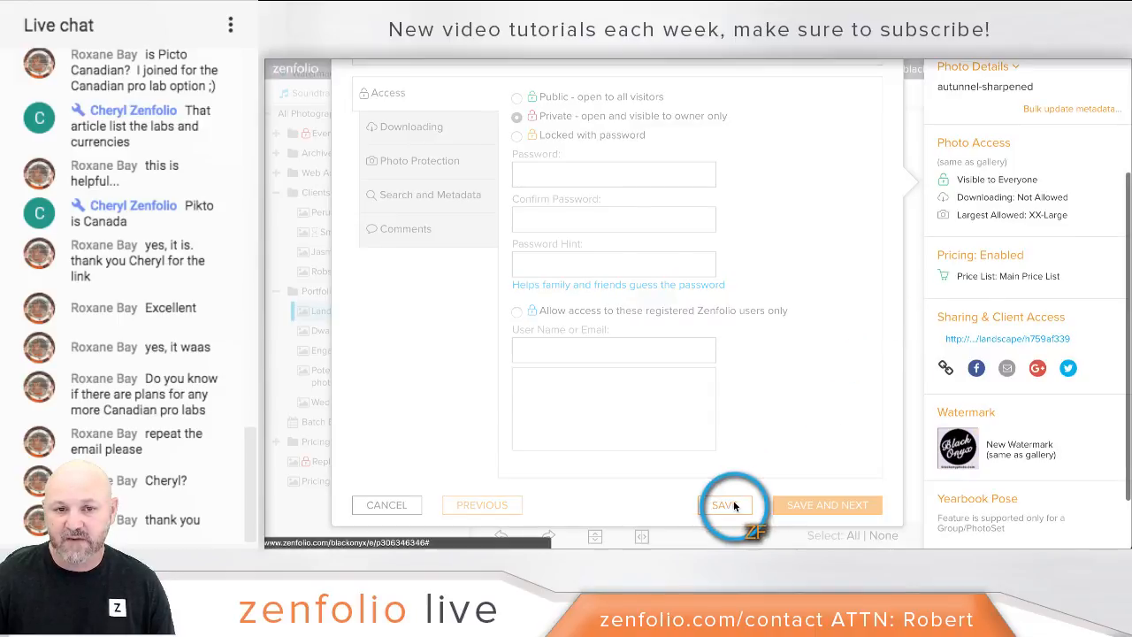
{"action": "scroll", "coordinate": [713, 394], "scroll_direction": "up", "scroll_amount": 1}
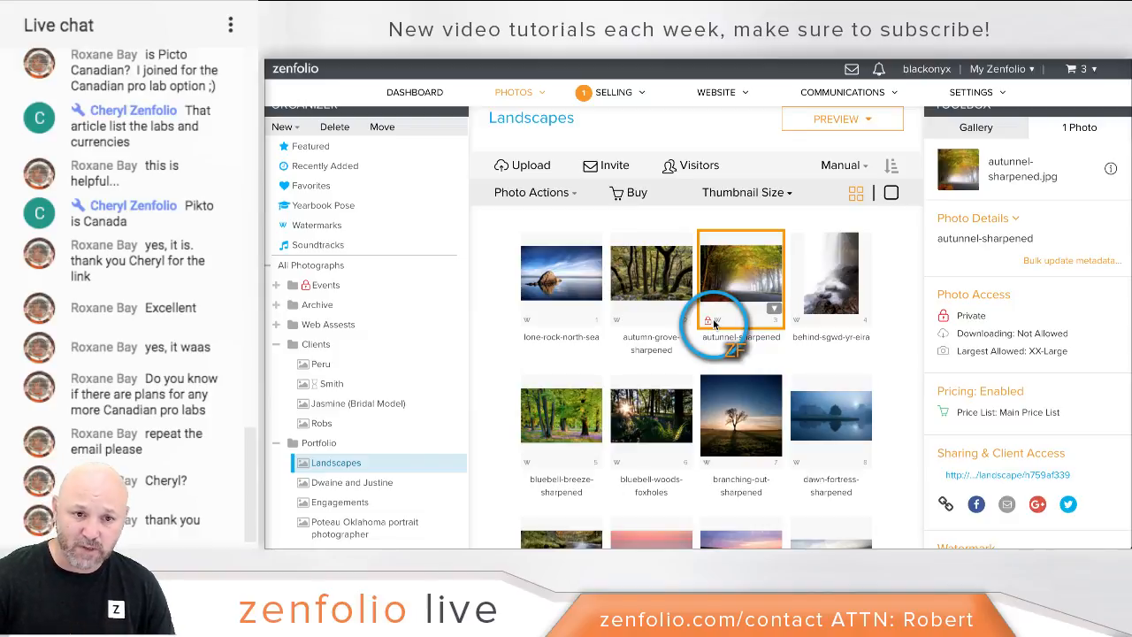
Step: Select all 35 Landscapes photos, check Same as Containing Gallery, and save
{"action": "scroll", "coordinate": [713, 323], "scroll_direction": "down", "scroll_amount": 10}
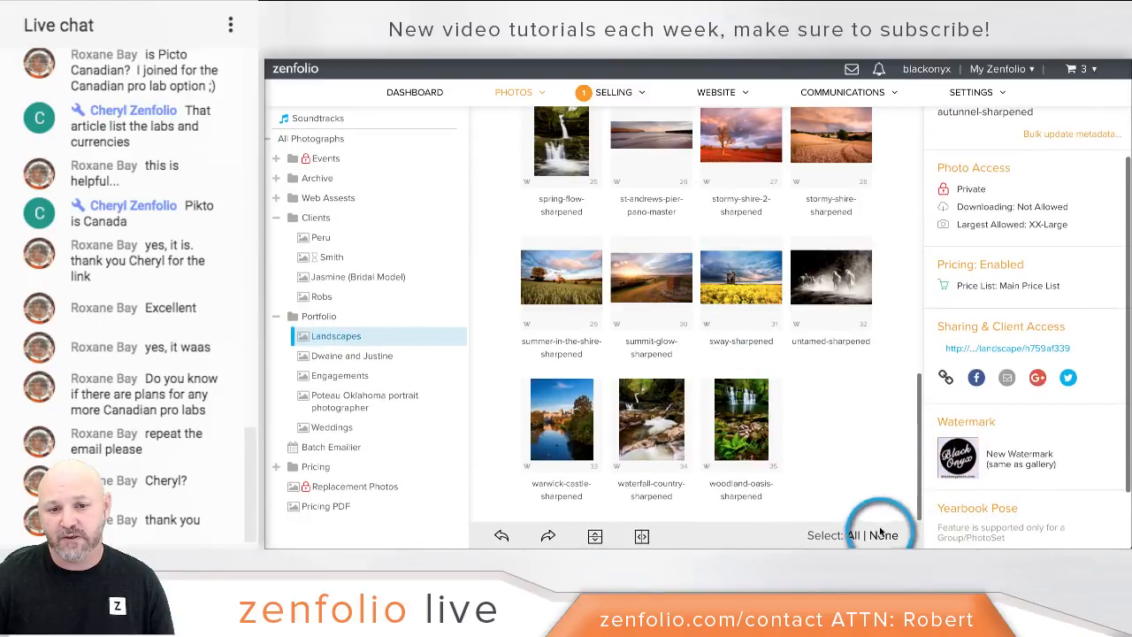
{"action": "left_click", "coordinate": [855, 536]}
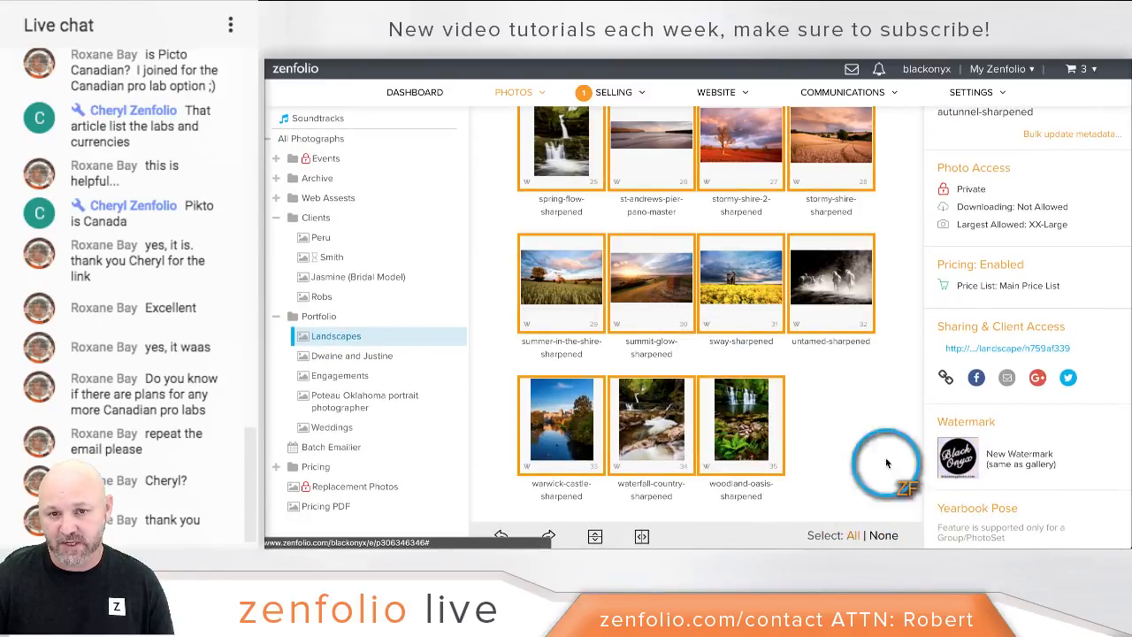
{"action": "scroll", "coordinate": [977, 256], "scroll_direction": "up", "scroll_amount": 1}
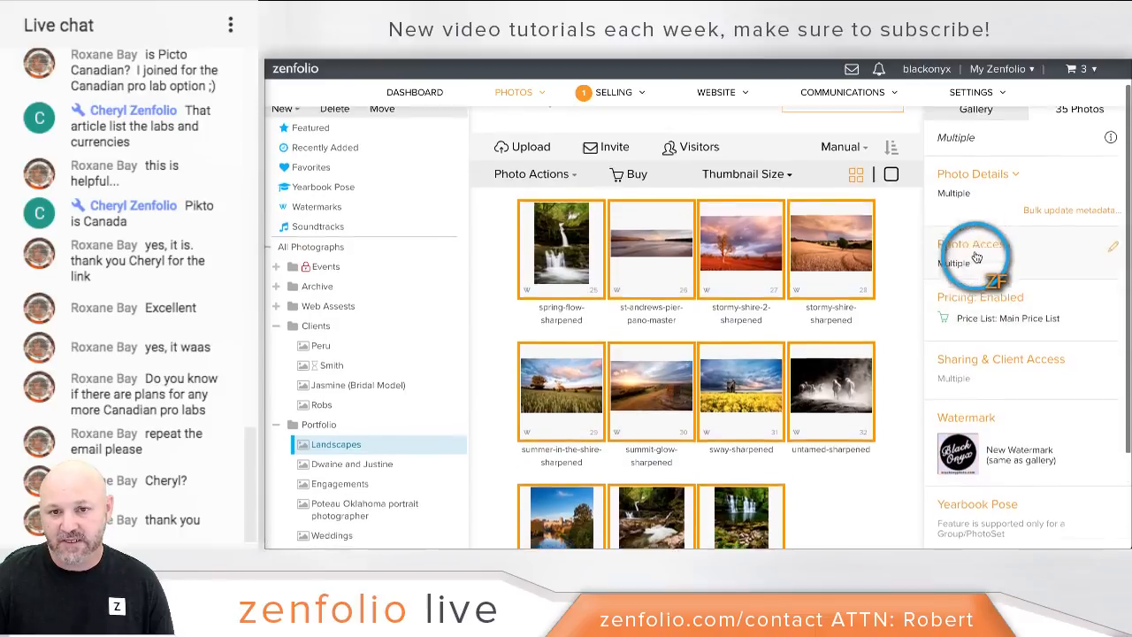
{"action": "left_click", "coordinate": [998, 280]}
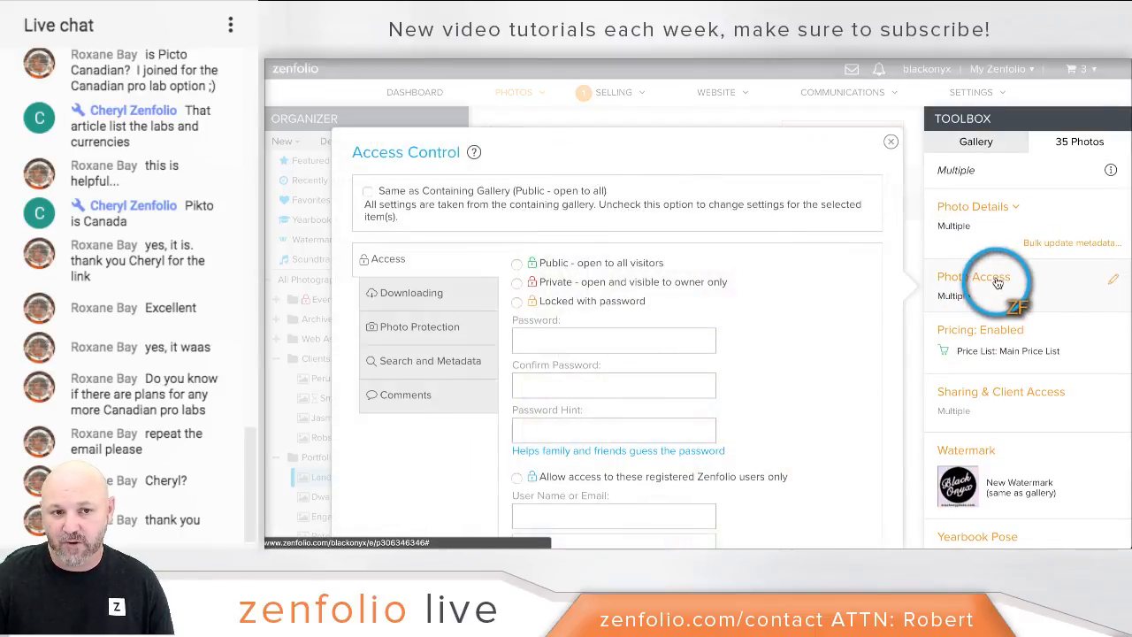
{"action": "left_click", "coordinate": [367, 193]}
{"action": "scroll", "coordinate": [891, 306], "scroll_direction": "down", "scroll_amount": 2}
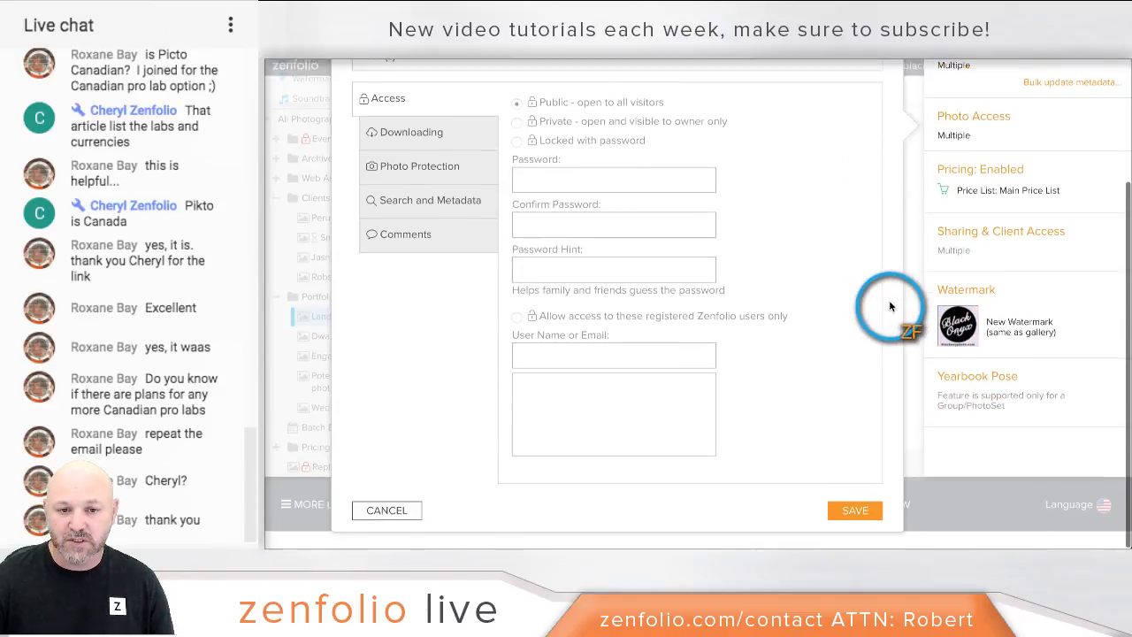
{"action": "left_click", "coordinate": [855, 511]}
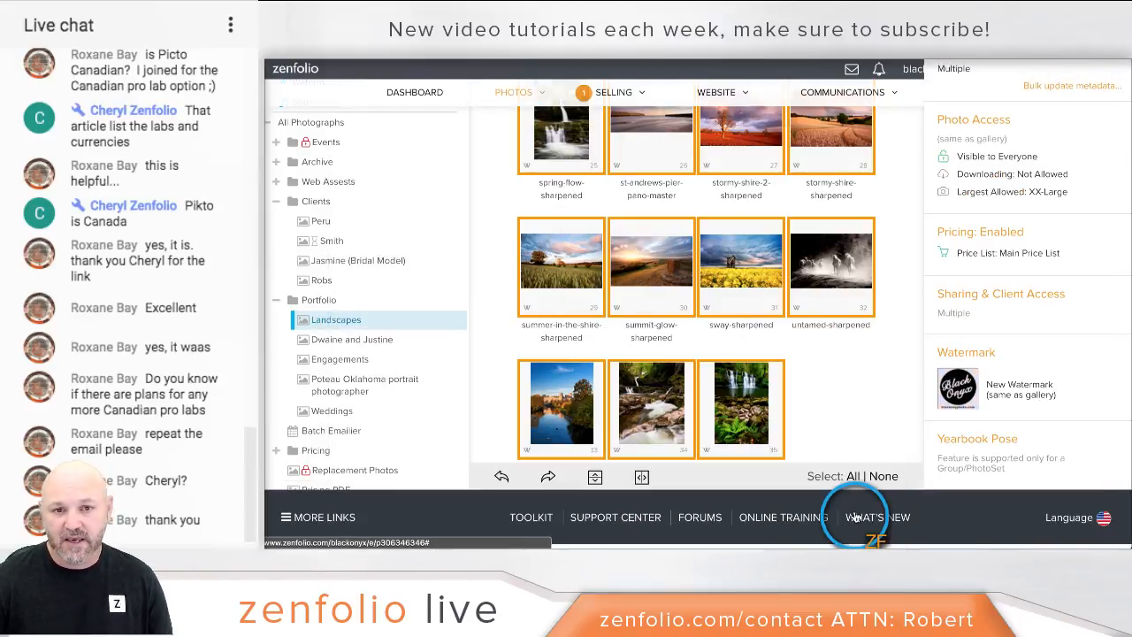